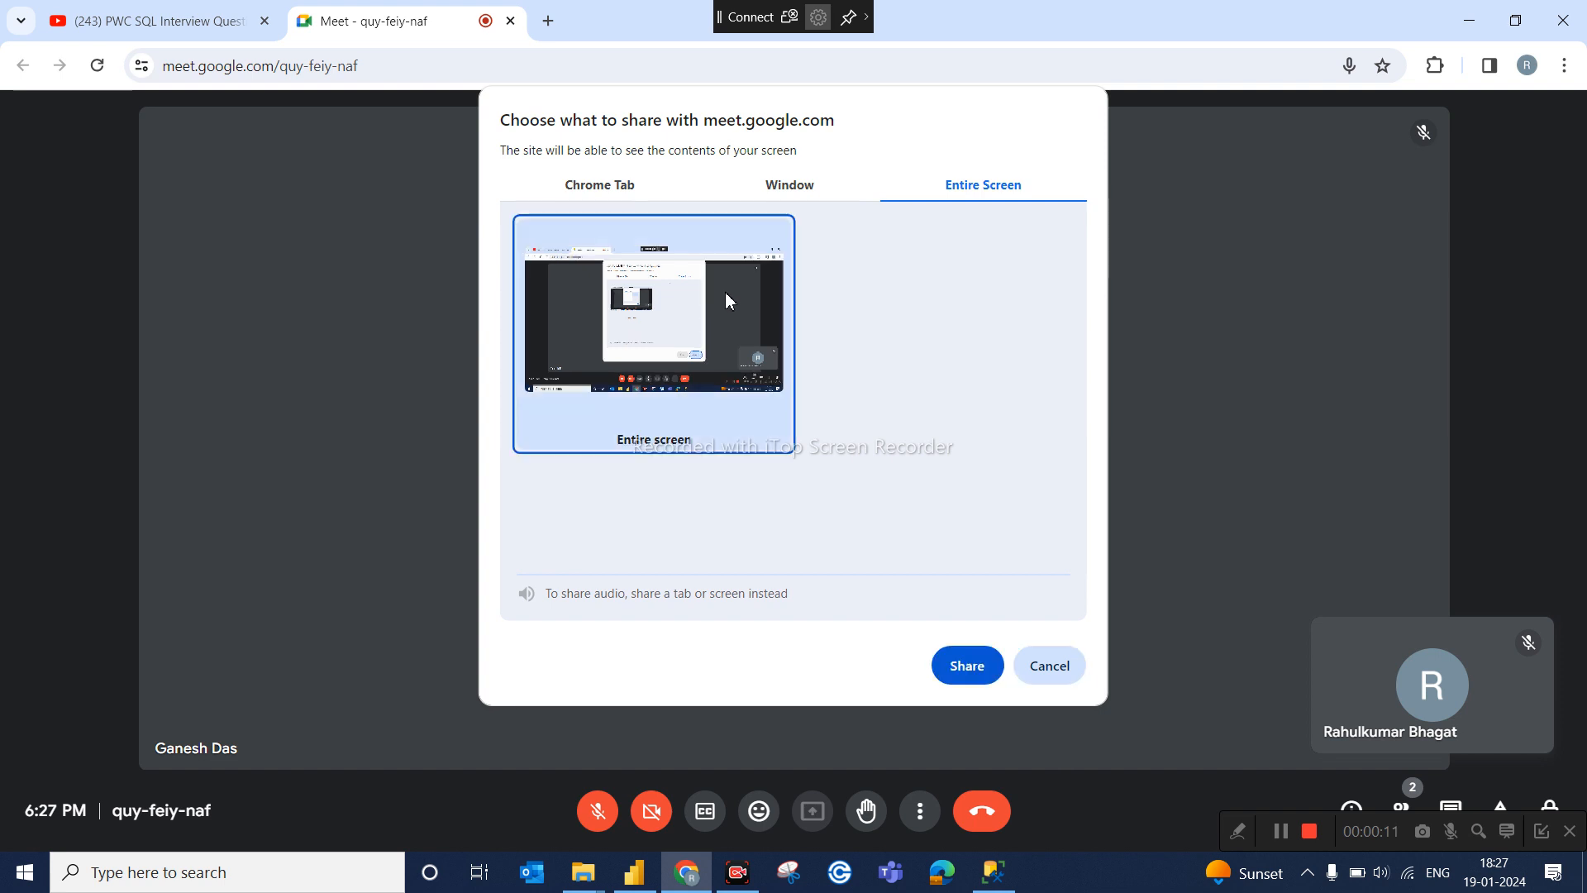
Share the entire screen in the meeting, hide the sharing notice and turn on the microphone.
left_click(968, 672)
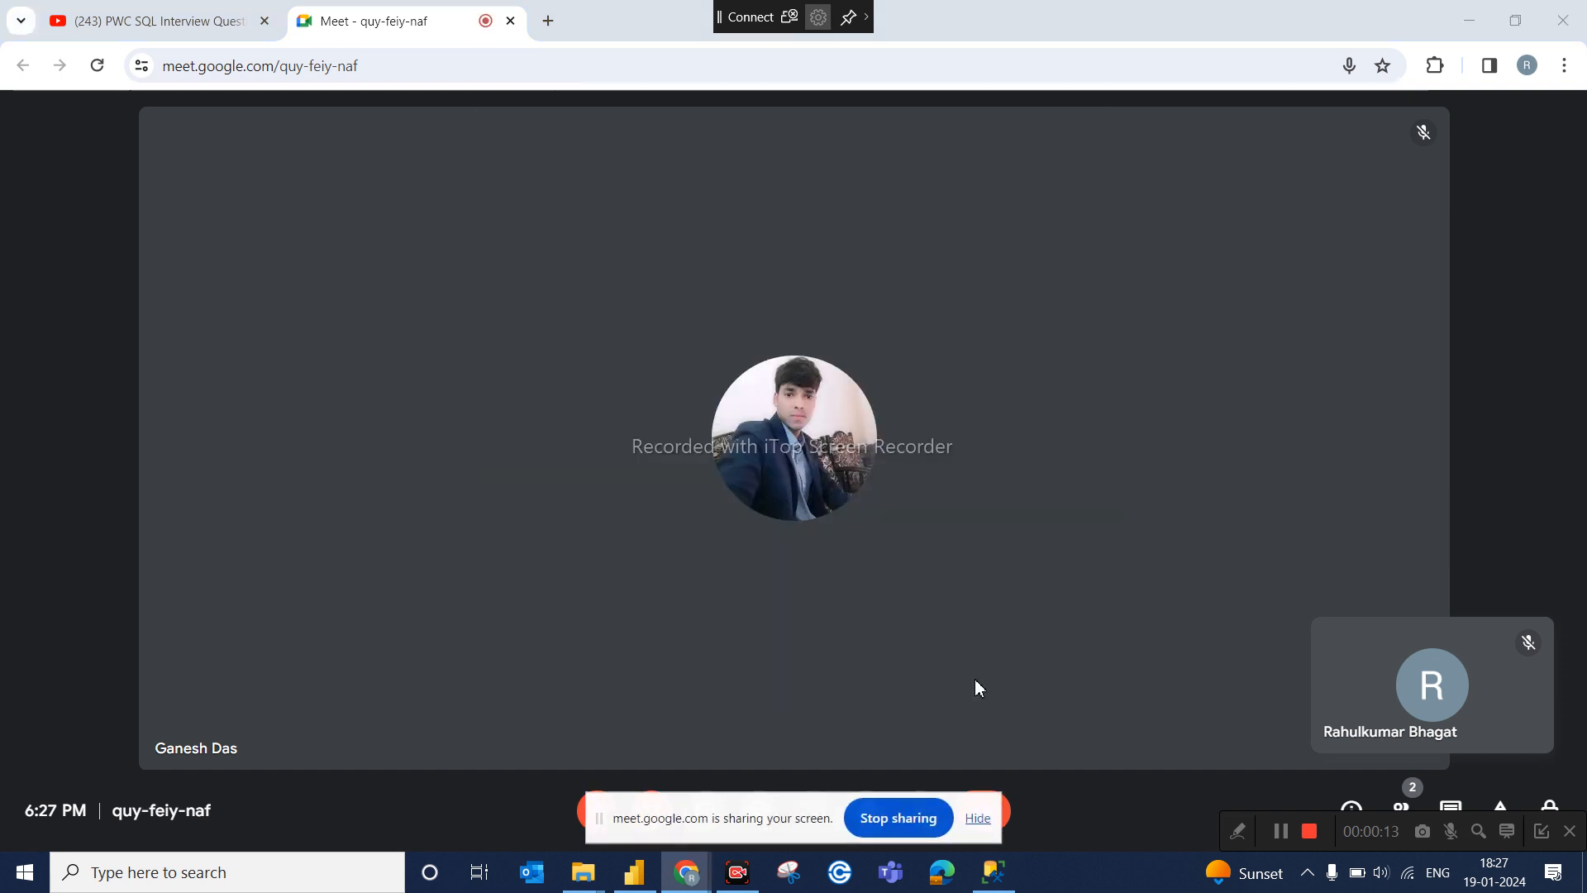
left_click(989, 825)
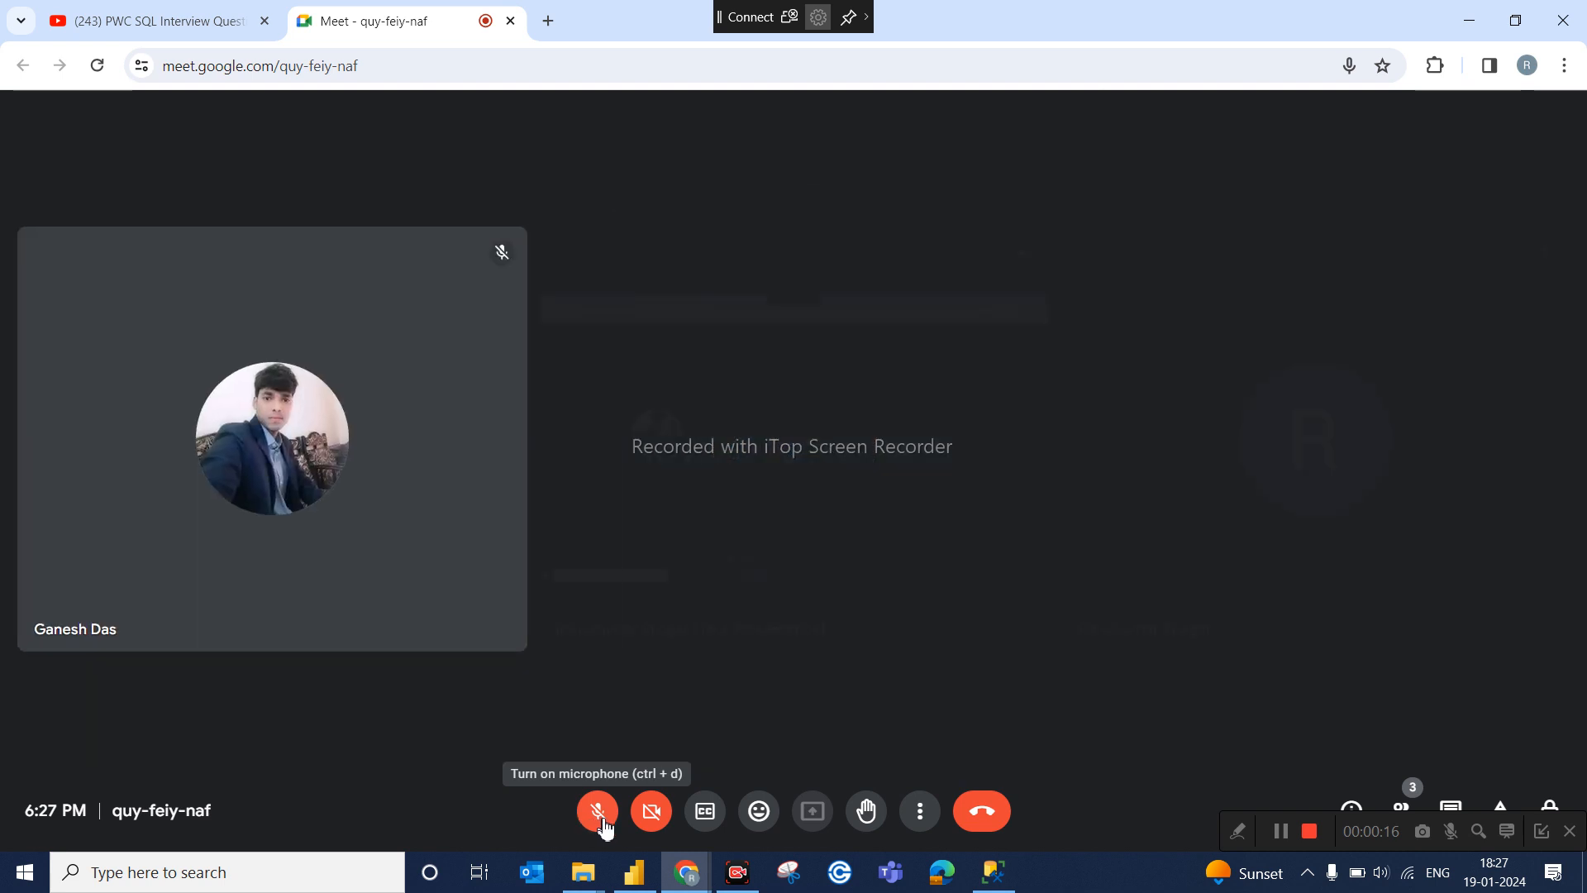
left_click(598, 811)
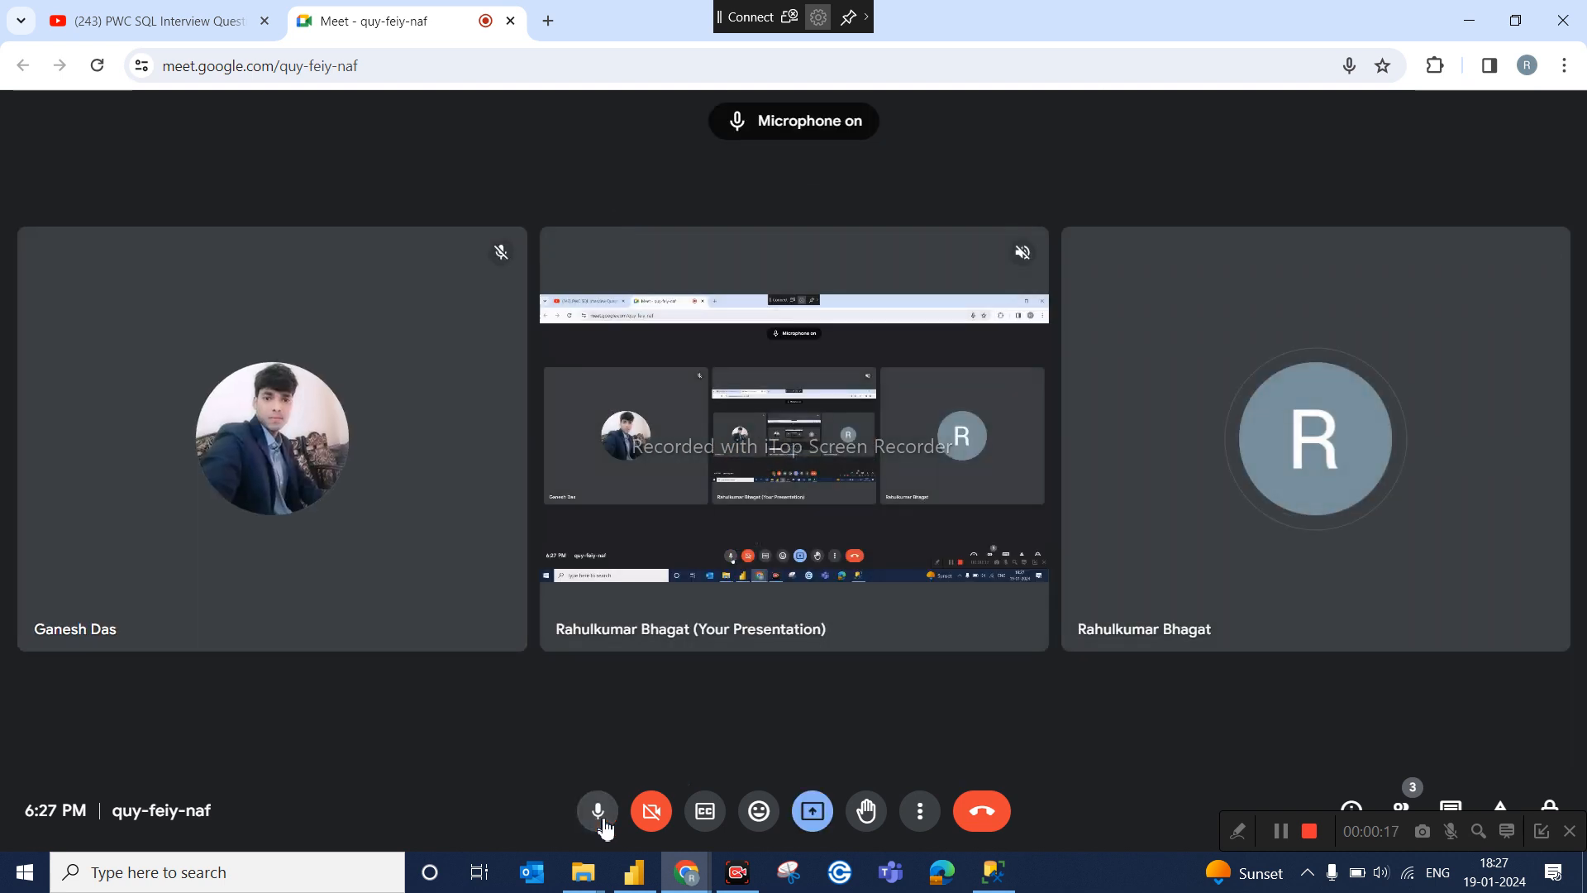
Switch to Power BI Desktop and view the types available for a new parameter.
left_click(633, 873)
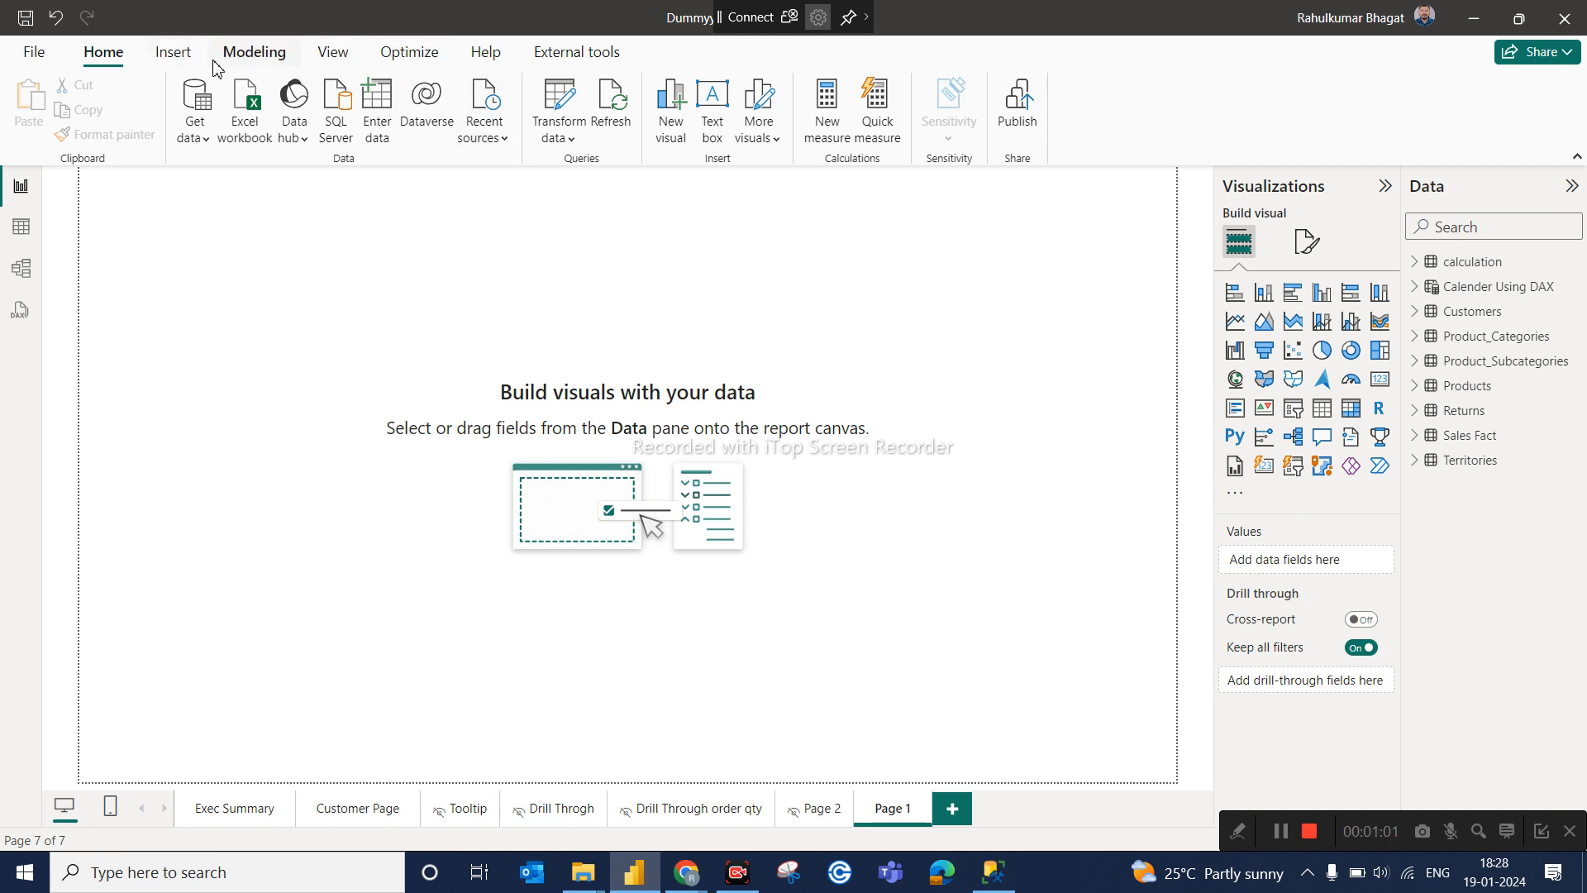
left_click(288, 64)
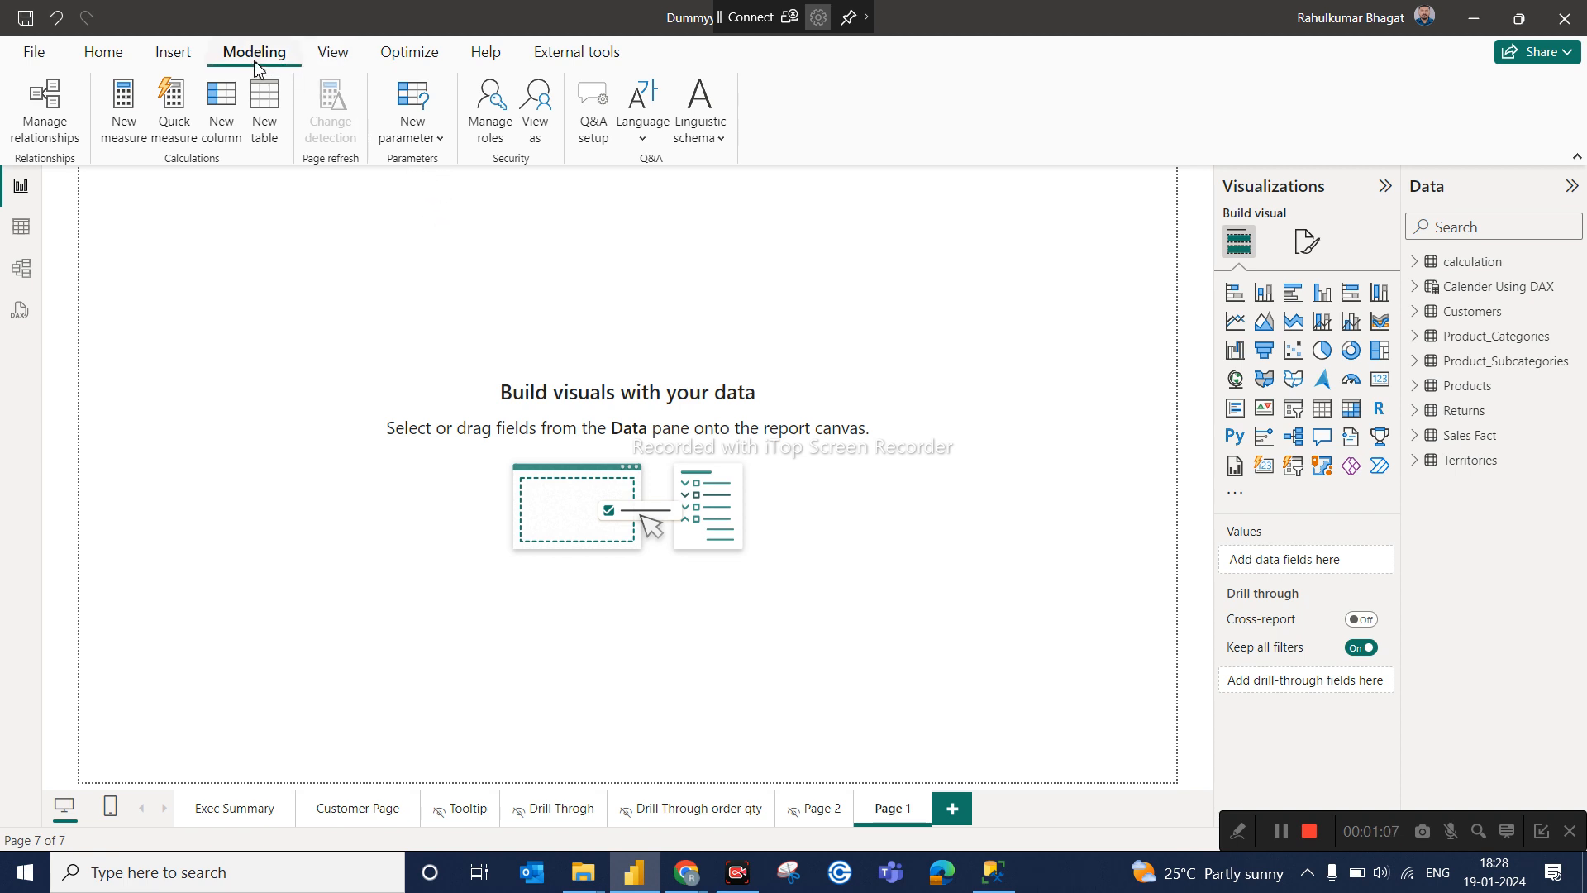
left_click(439, 142)
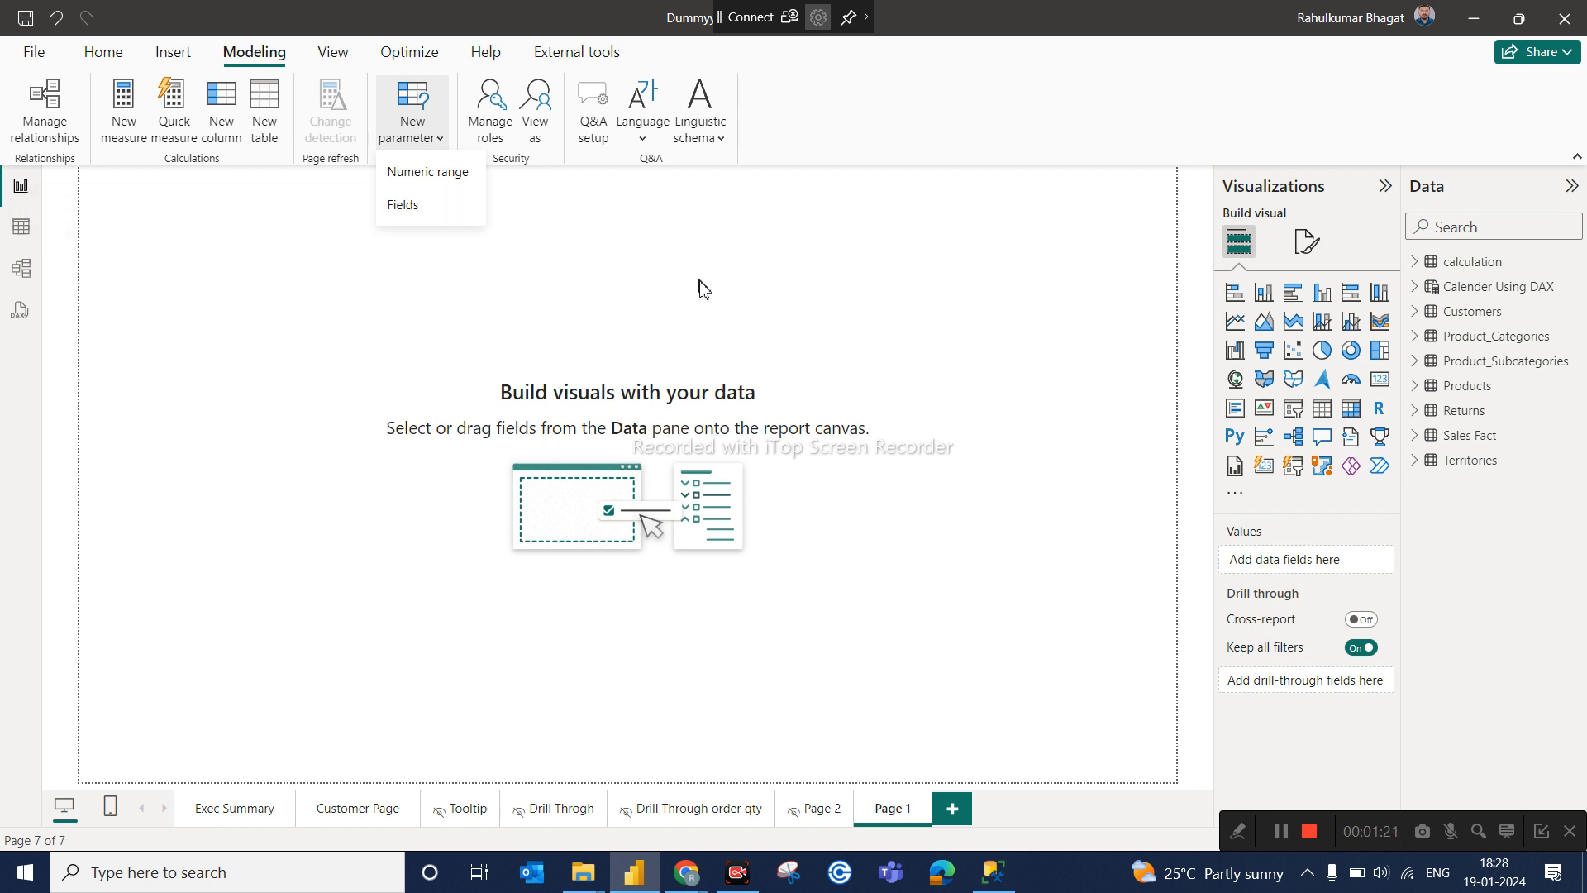
left_click(701, 288)
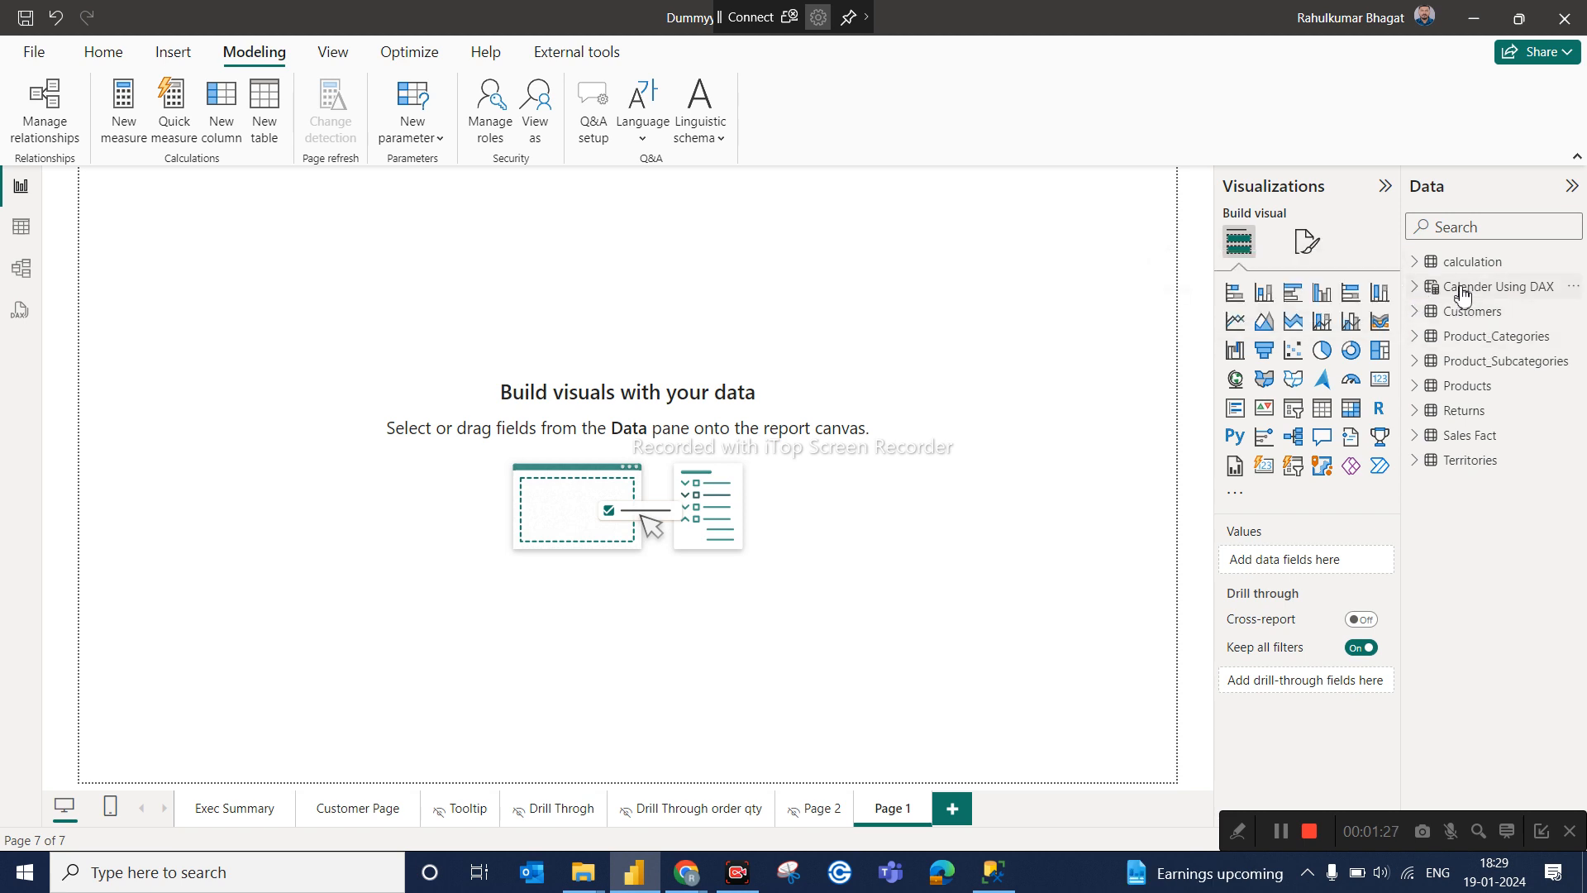
Examine the fields of the Calender Using DAX table and the DATEADD formula of the Total Sales PY measure.
left_click(1416, 289)
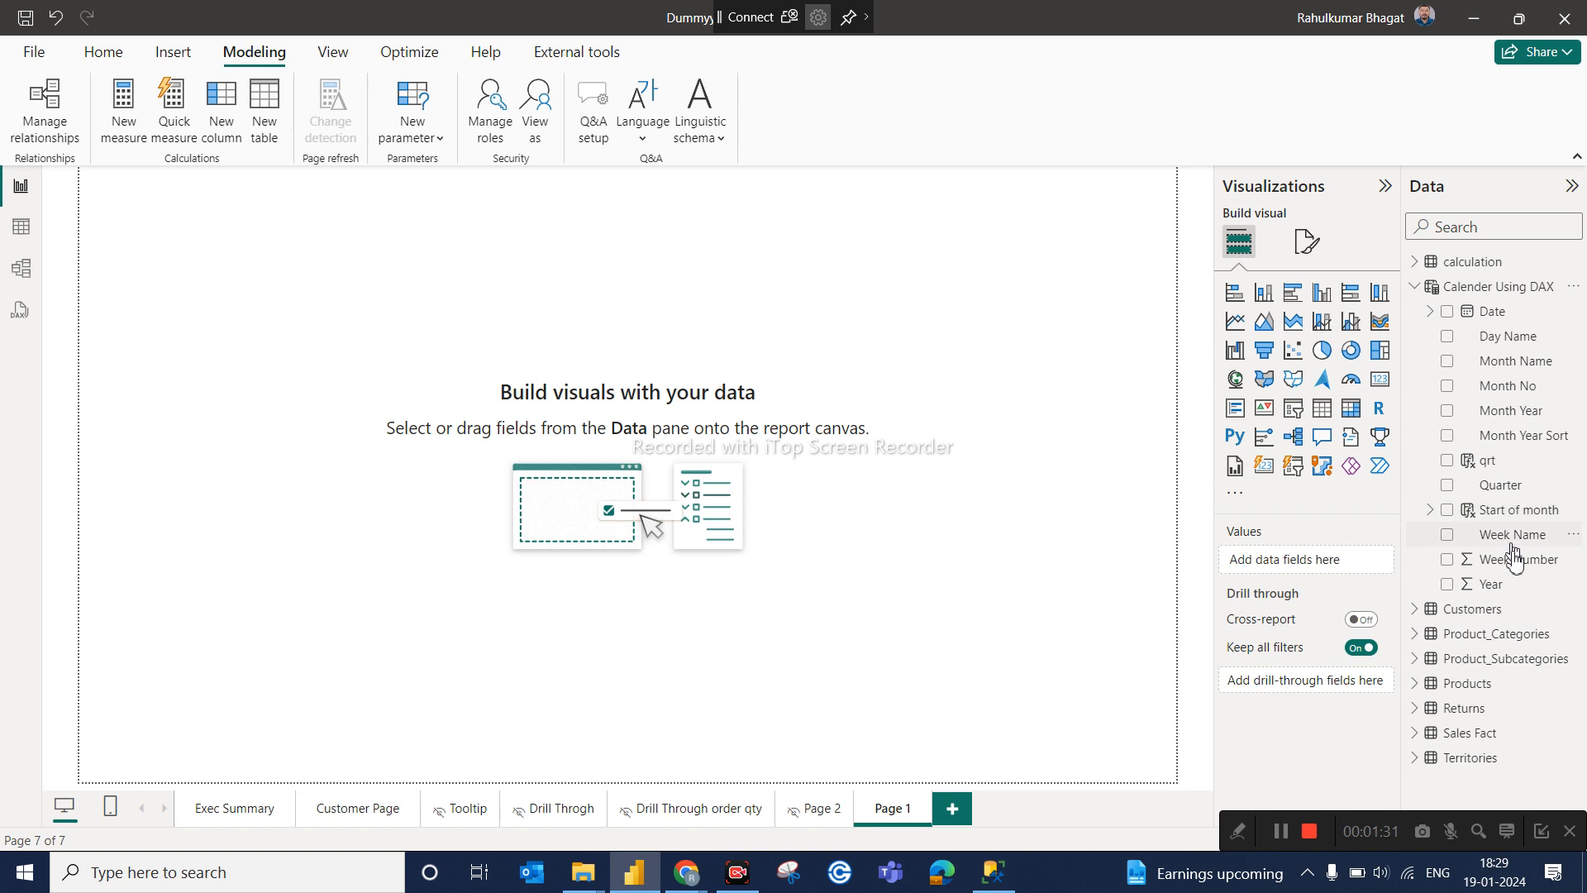
left_click(1418, 288)
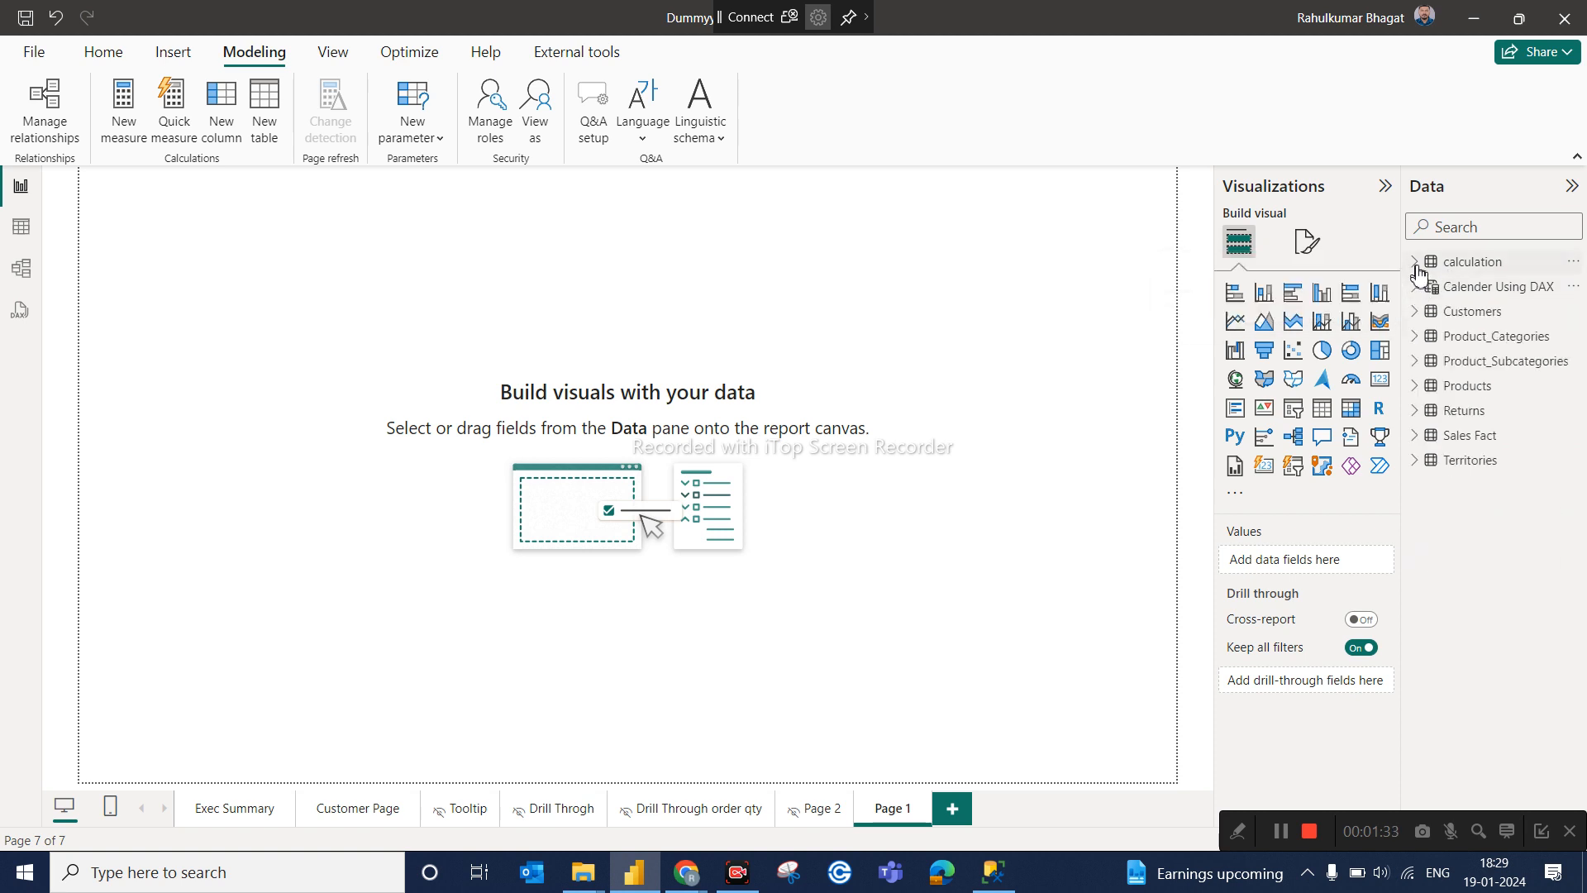
left_click(1415, 261)
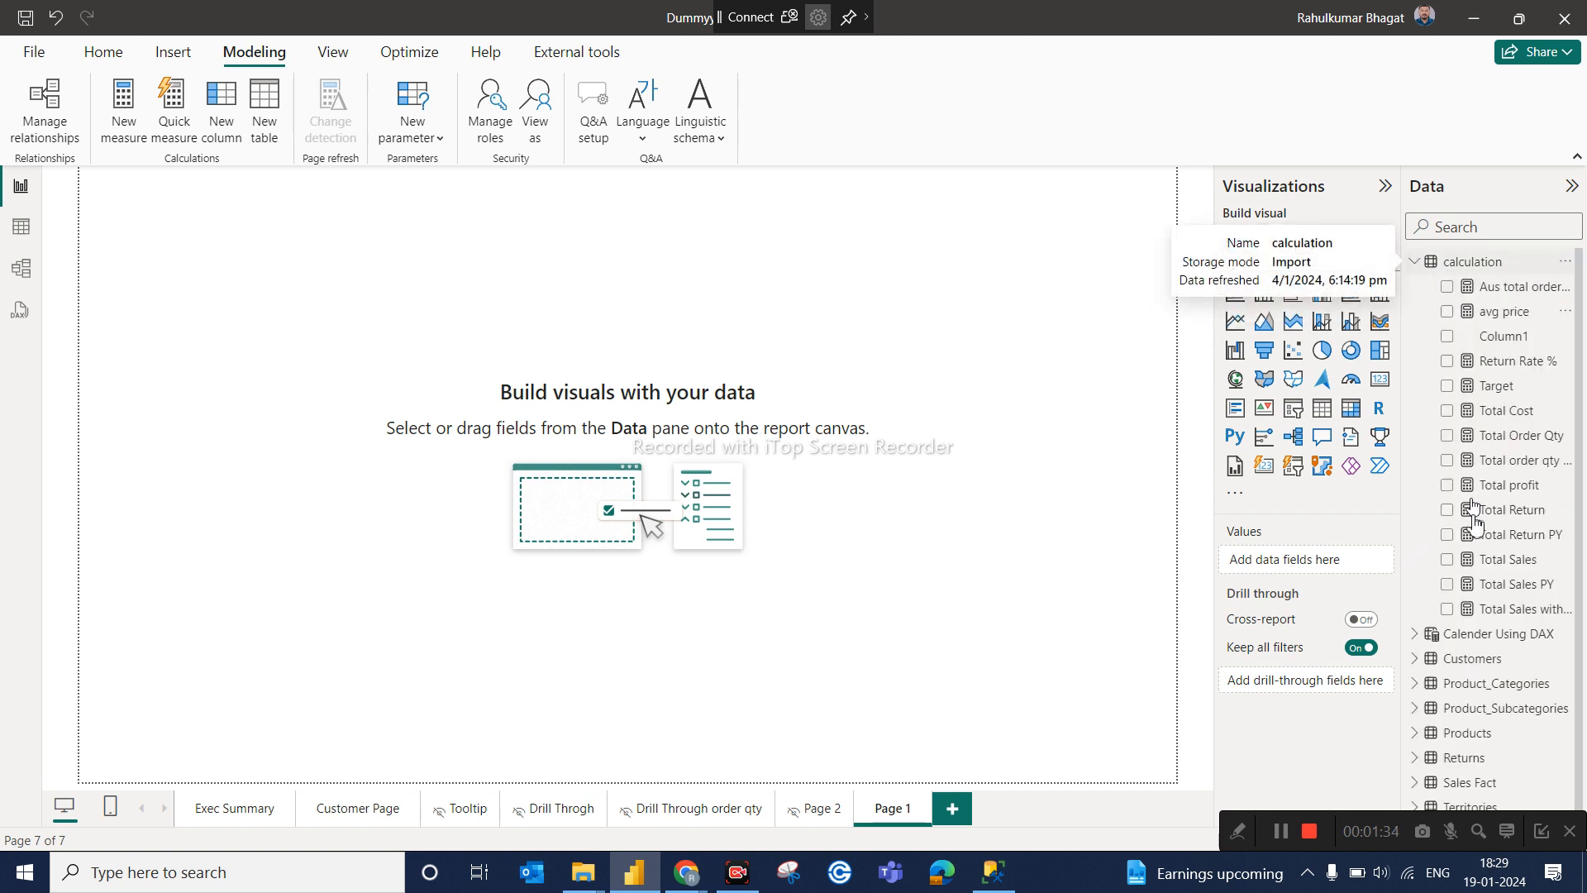
left_click(1512, 589)
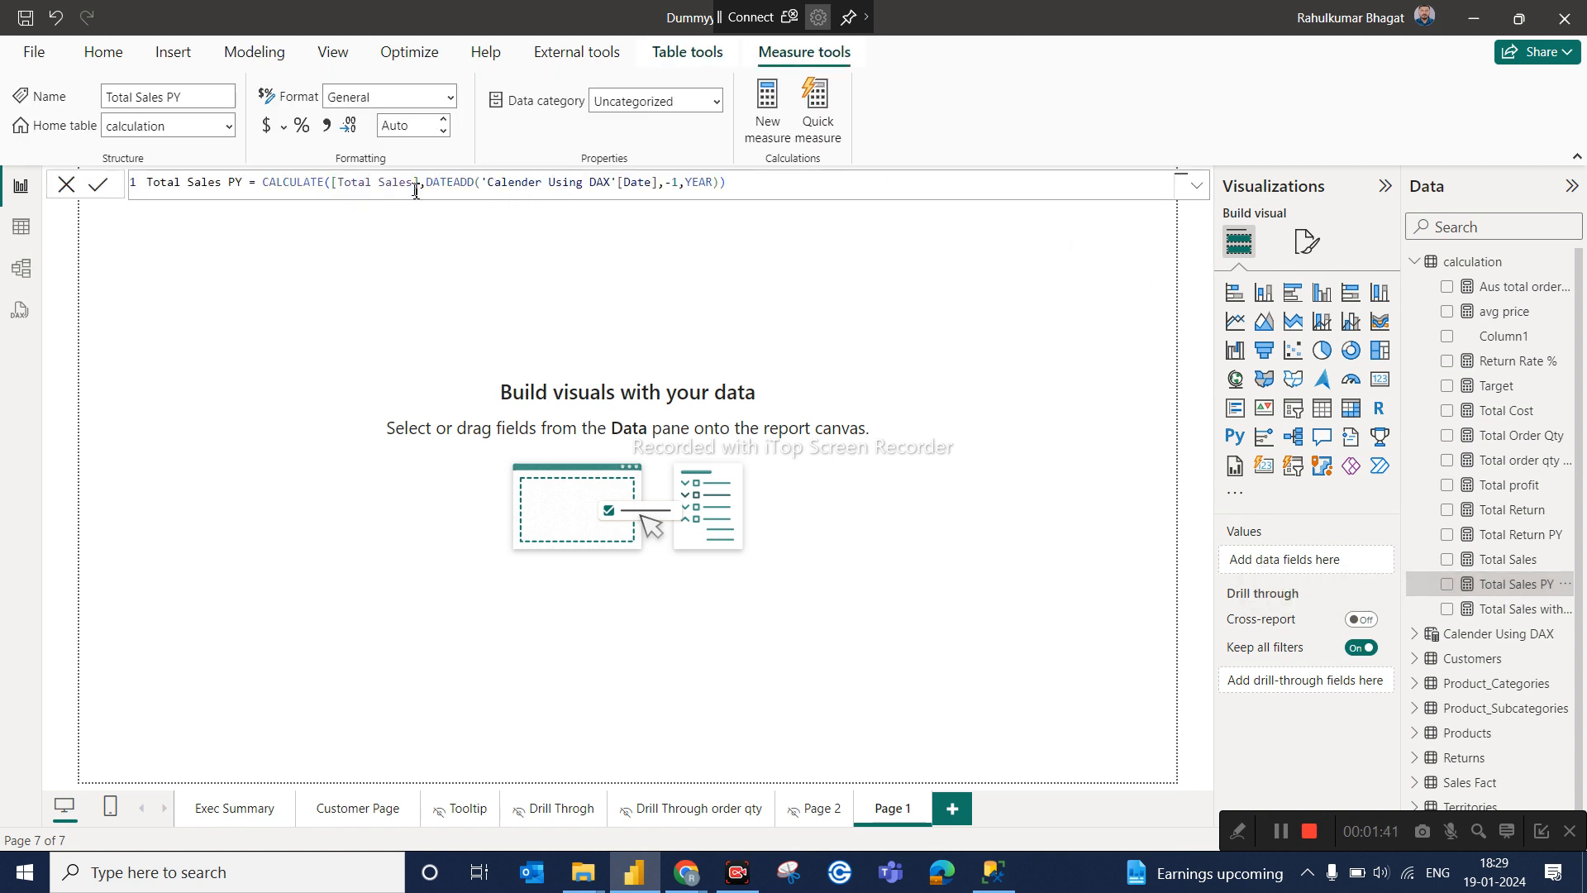
left_click_drag(682, 182, 666, 182)
left_click(570, 328)
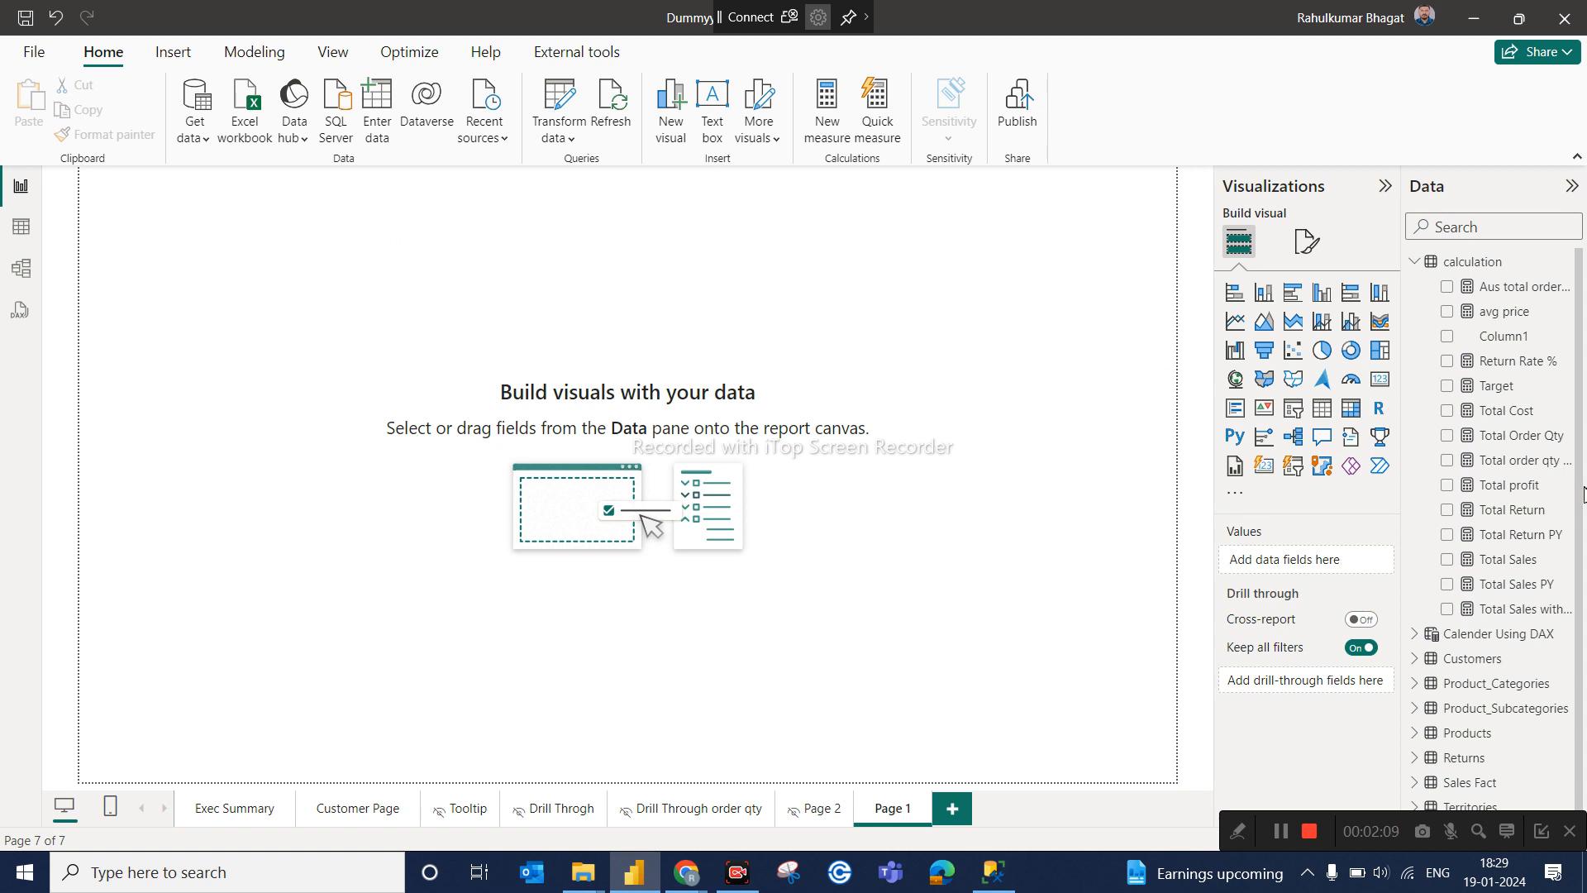
left_click(1521, 587)
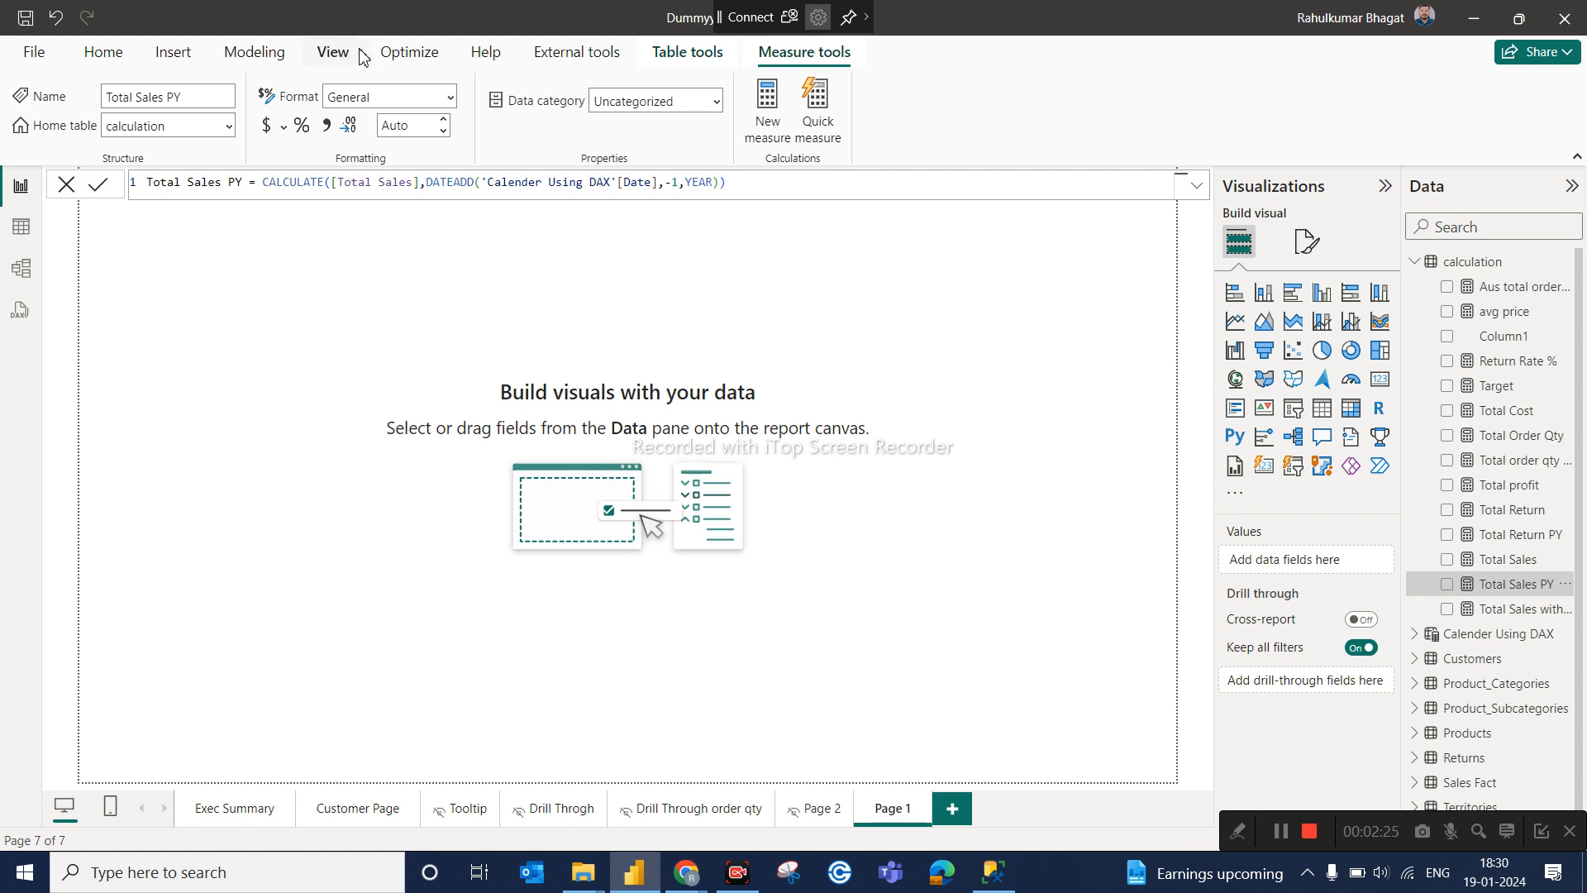
Start a new numeric range parameter and name it Year Selection.
left_click(258, 52)
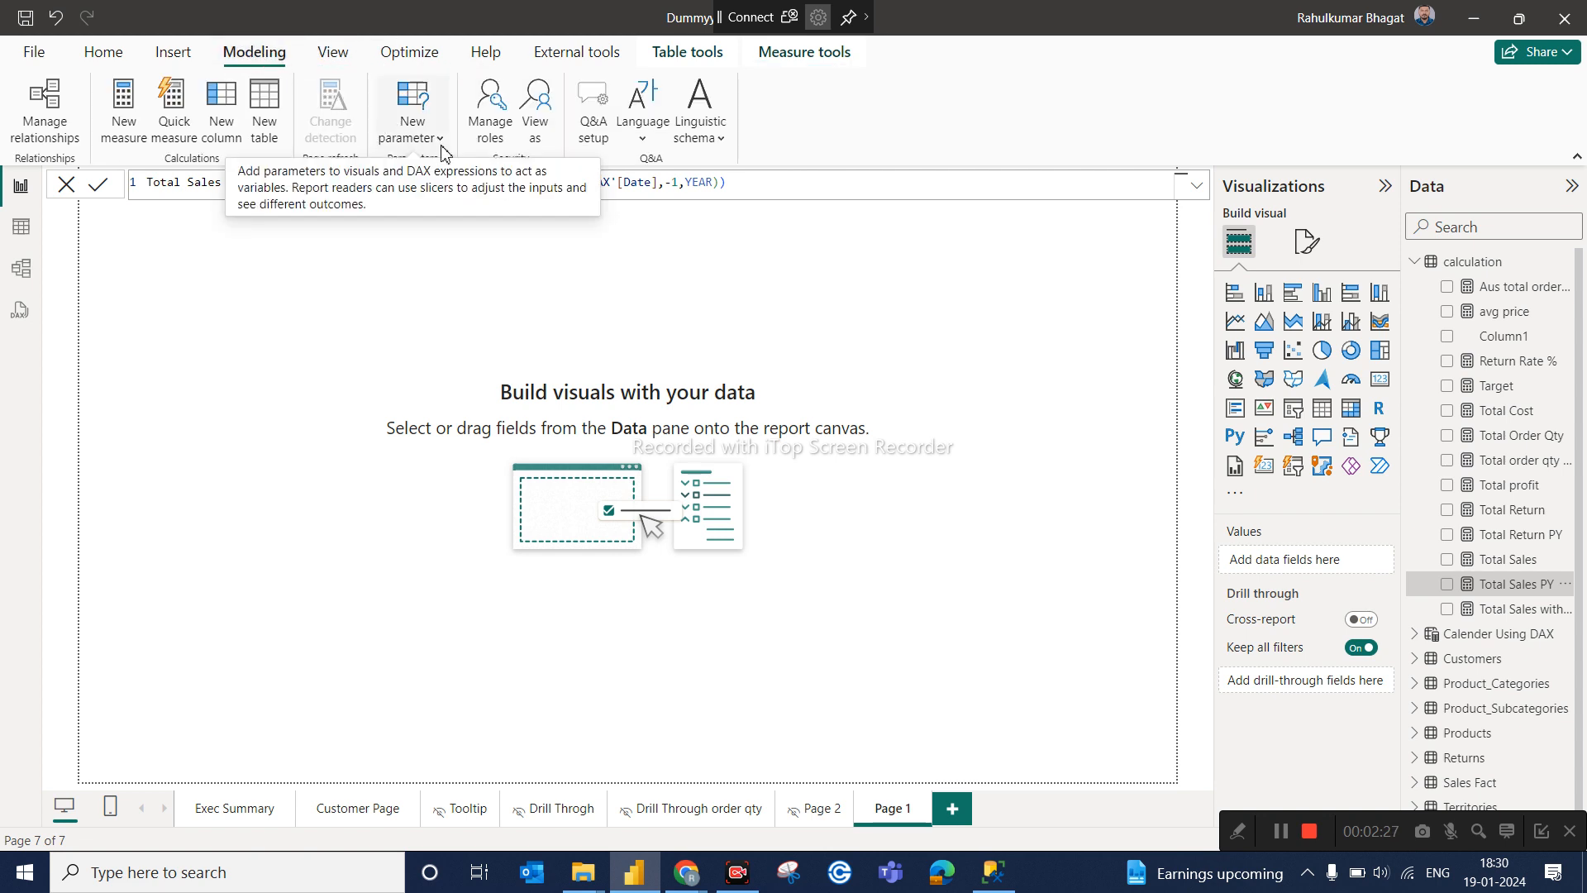
left_click(439, 139)
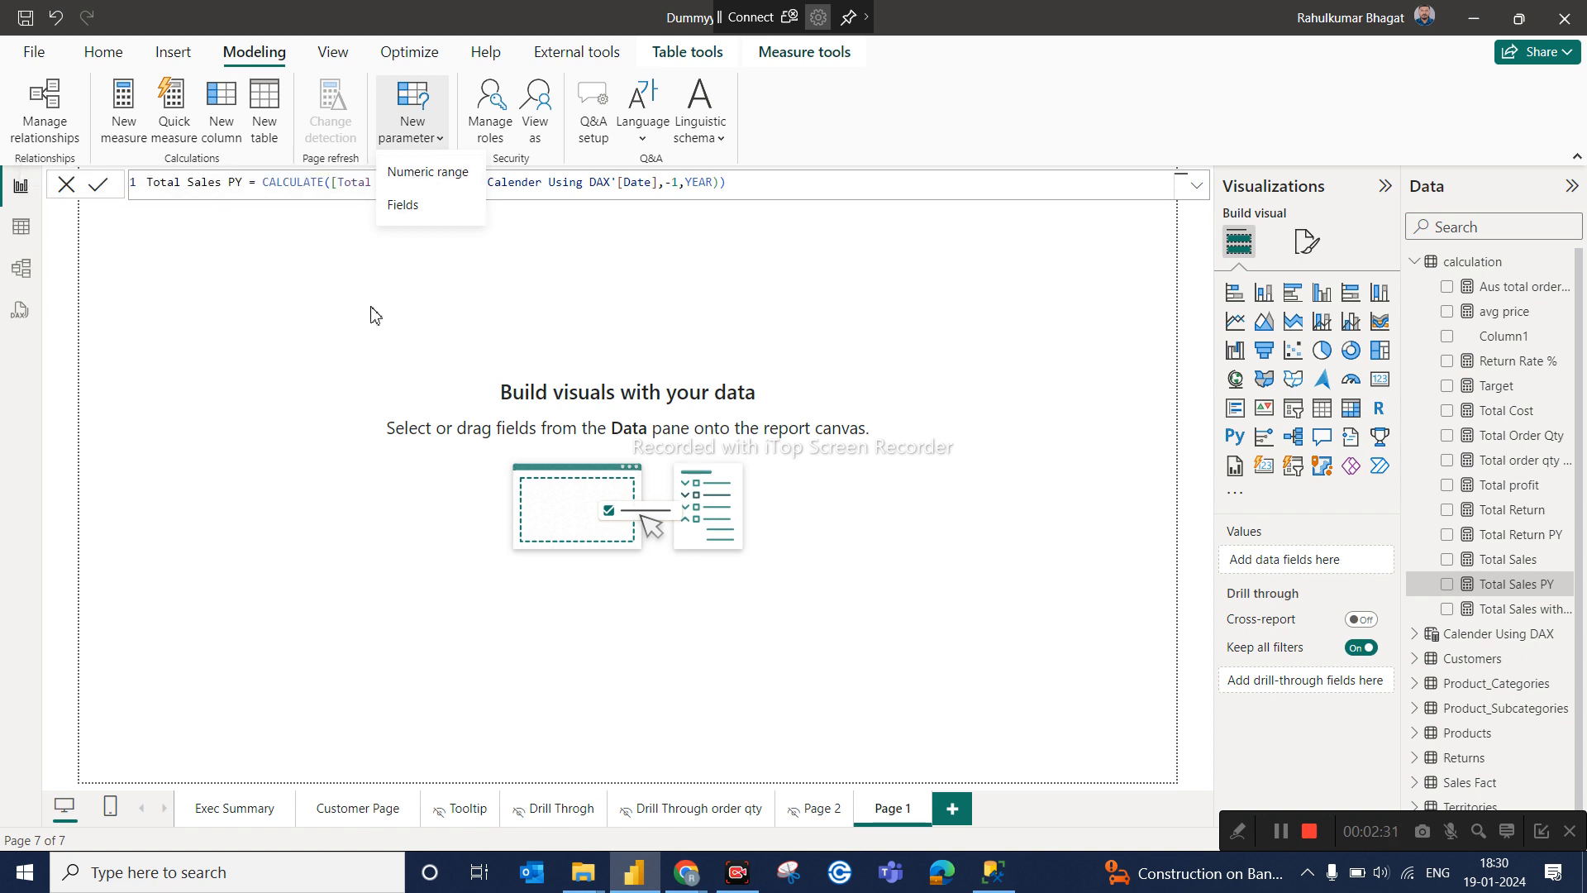
left_click(453, 188)
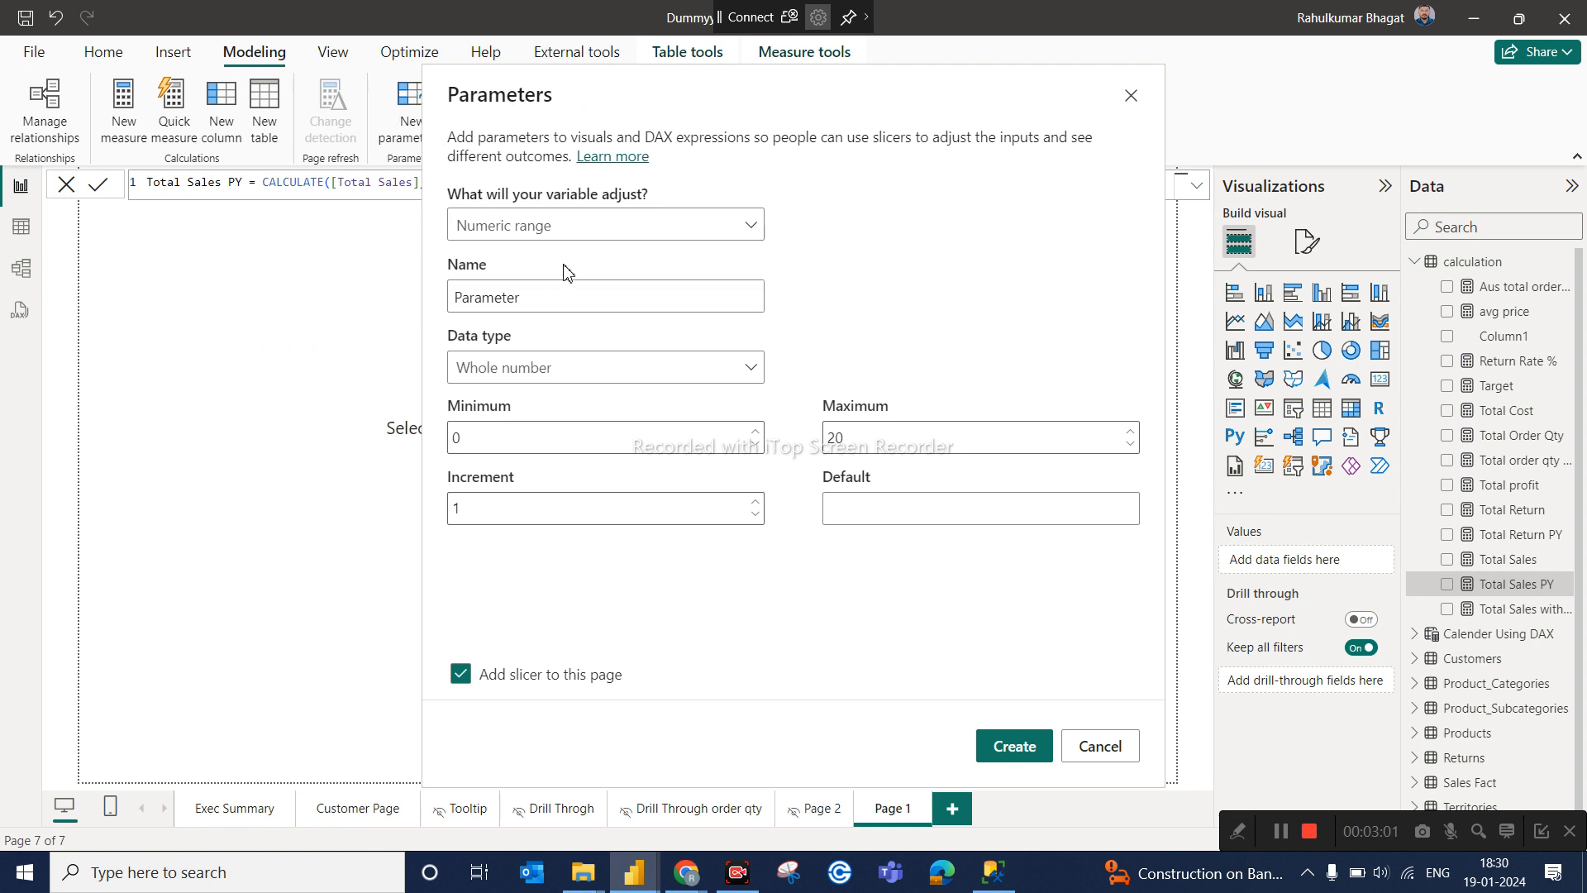
double_click(522, 304)
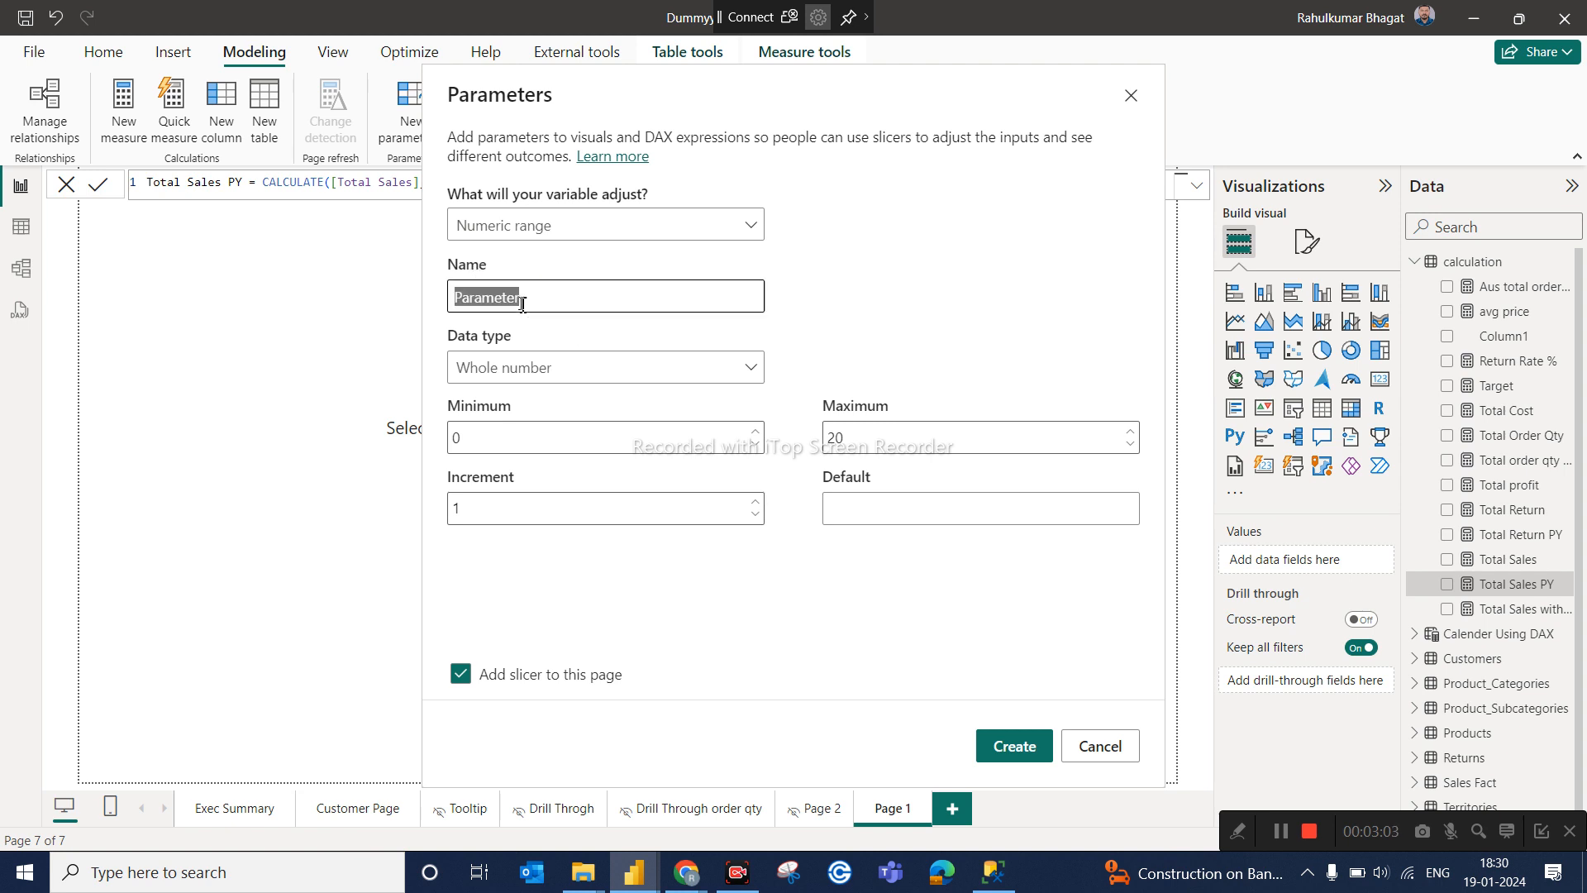
key("BackSpace")
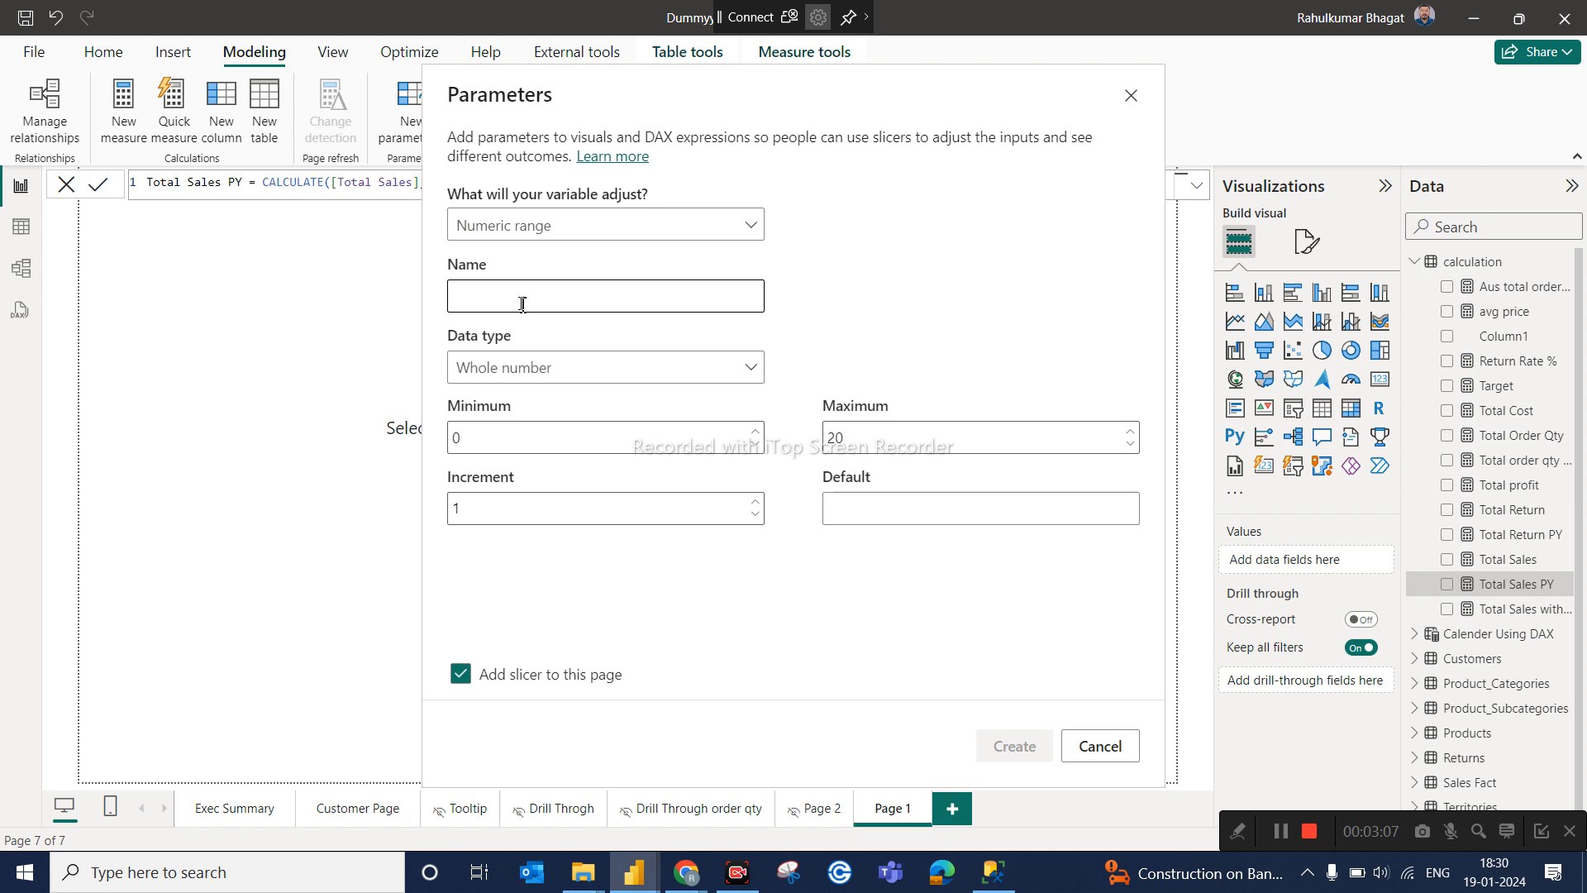
type("Year Selection")
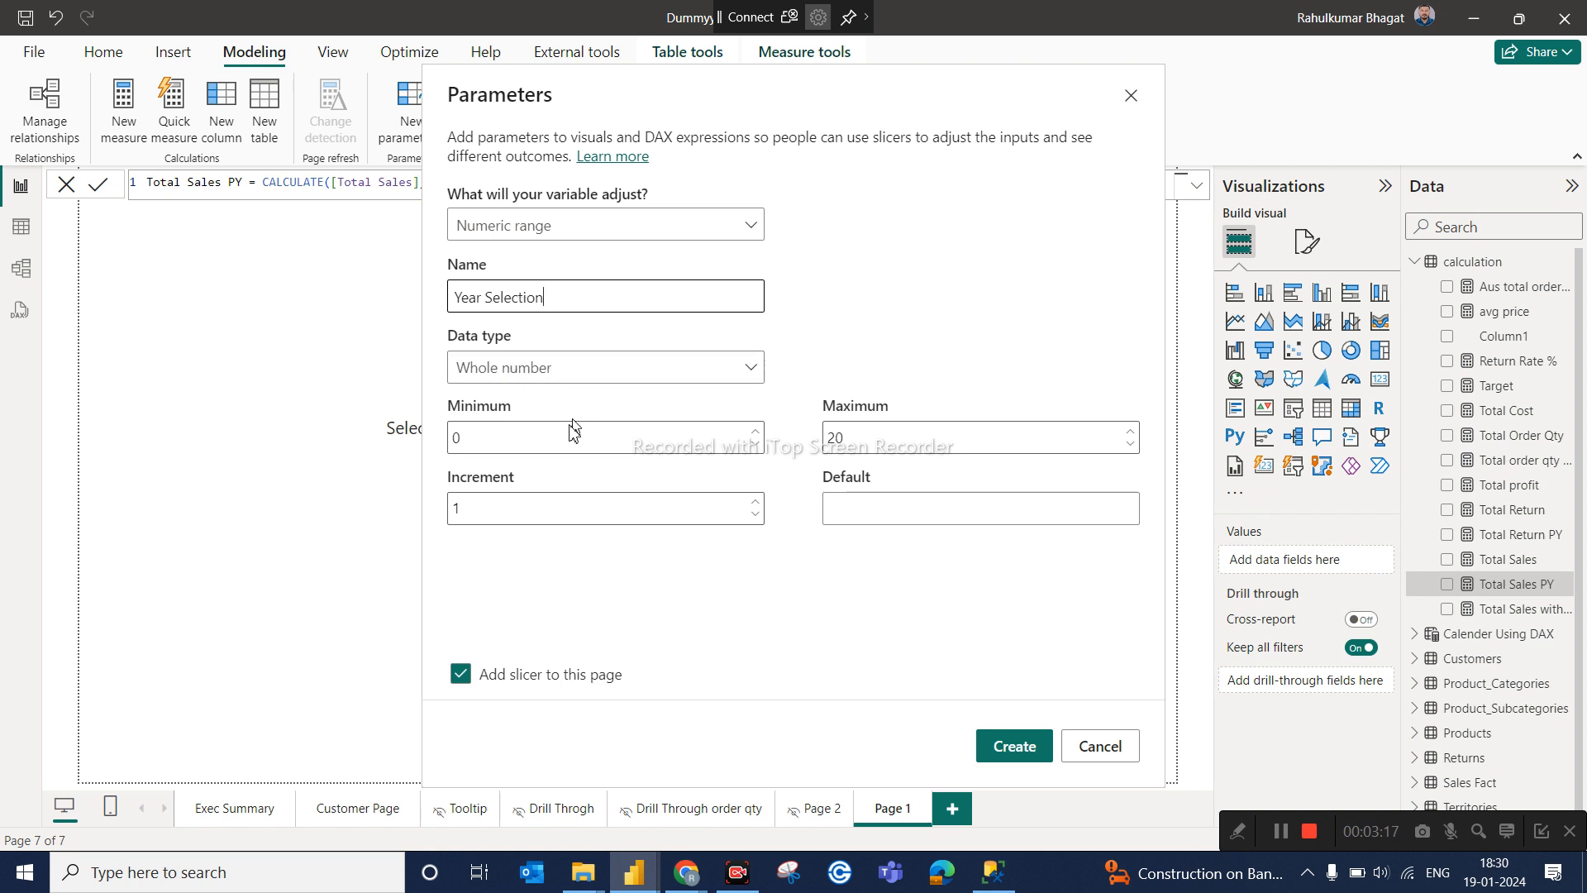
Set the parameter's minimum to 1, maximum to 3 and default to 1, and create it with a slicer on this page.
left_click(503, 436)
key("BackSpace")
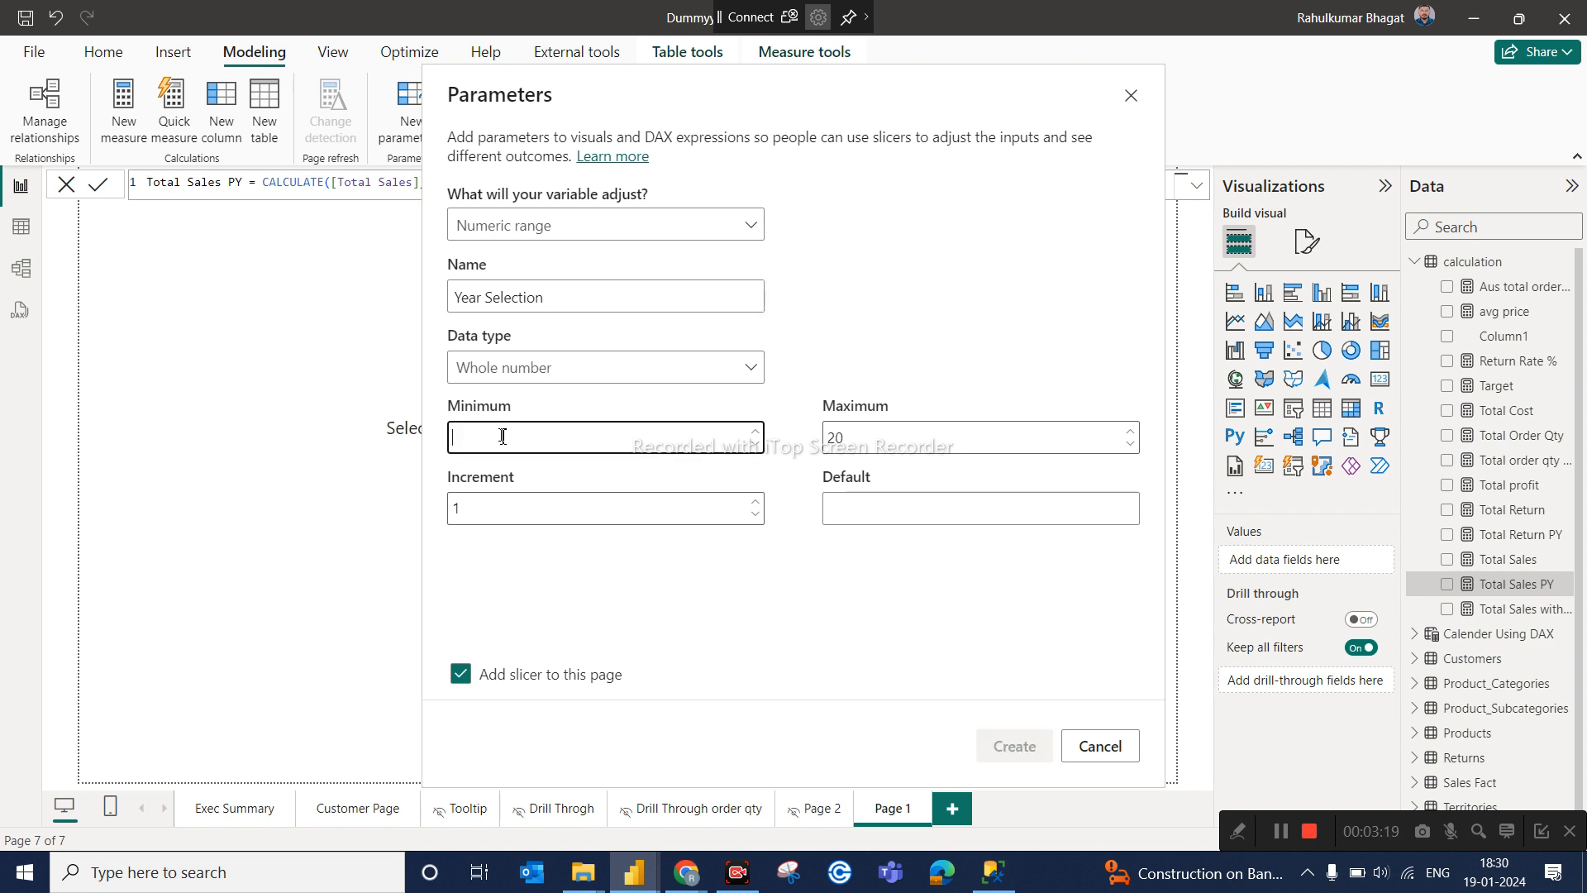
type("1")
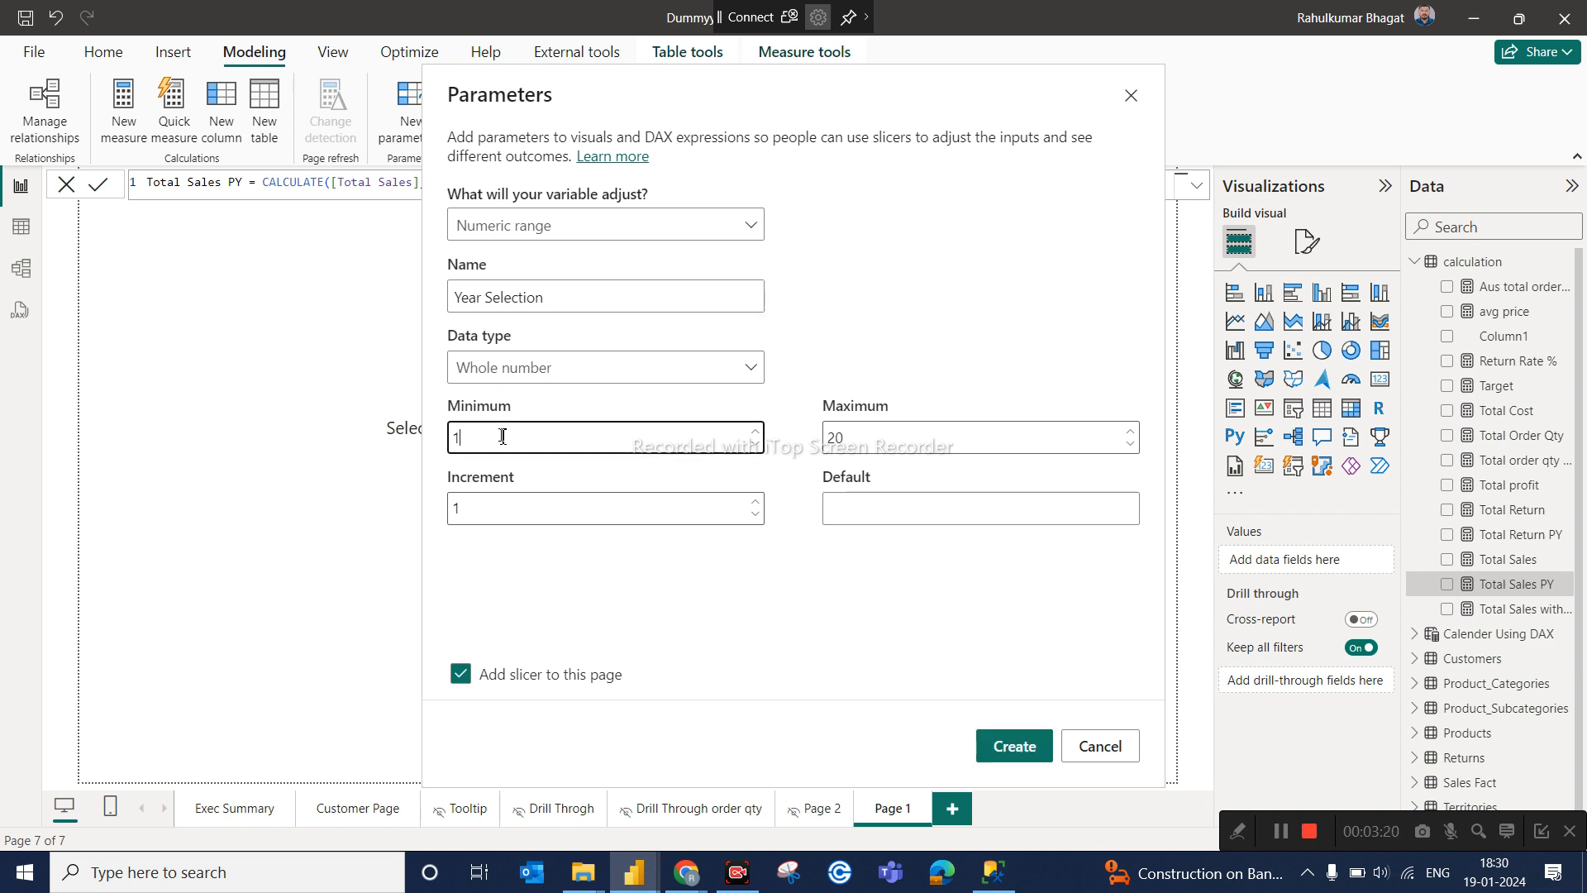
double_click(856, 439)
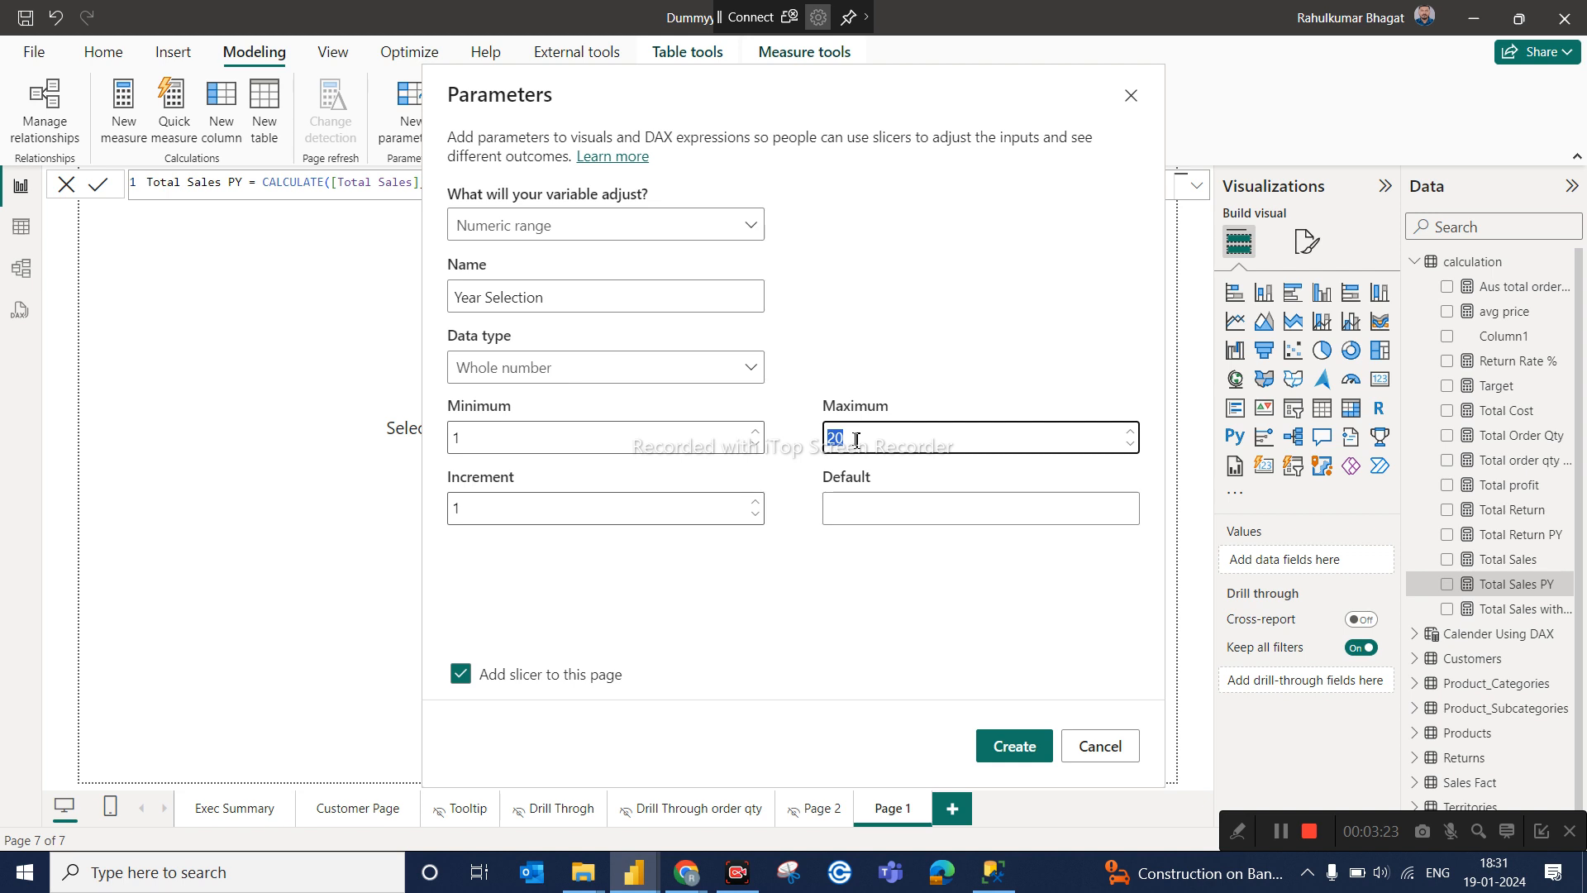
type("1")
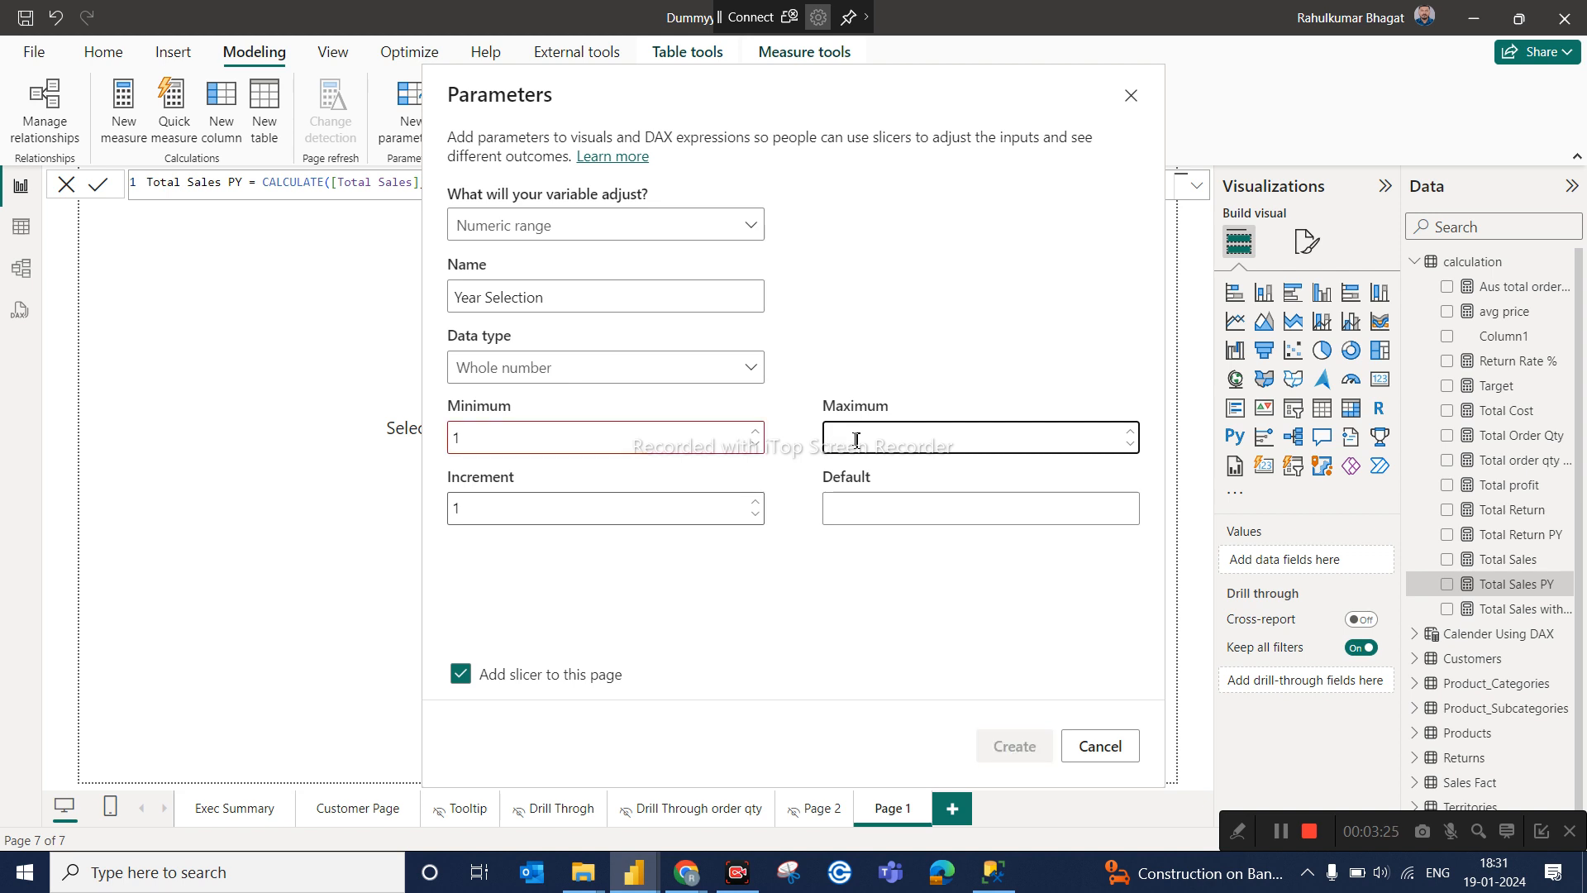
type("3")
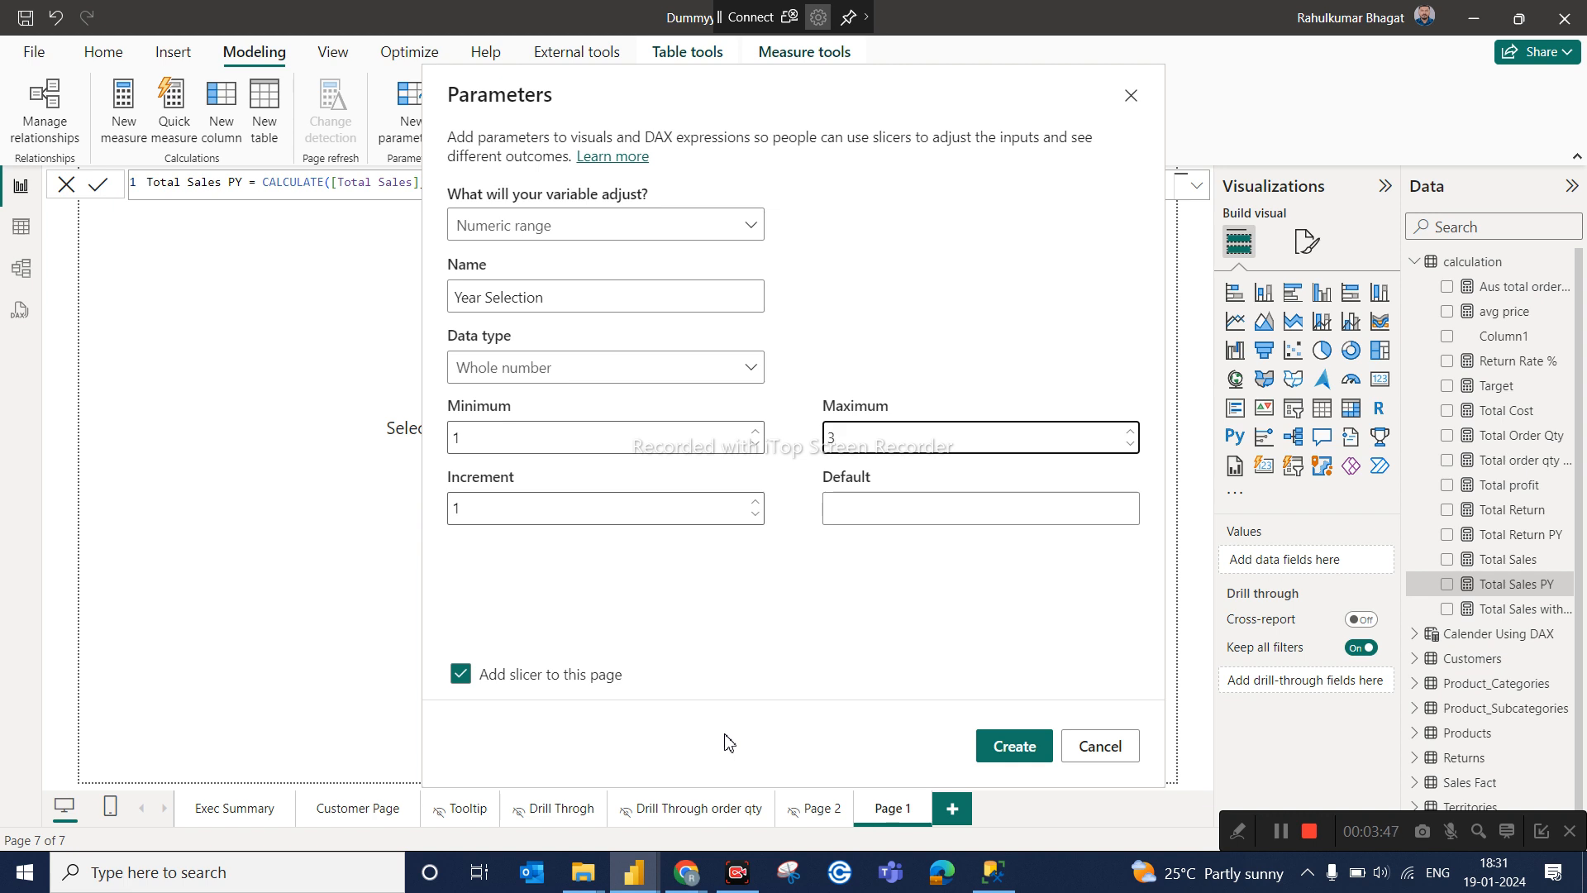
left_click(853, 521)
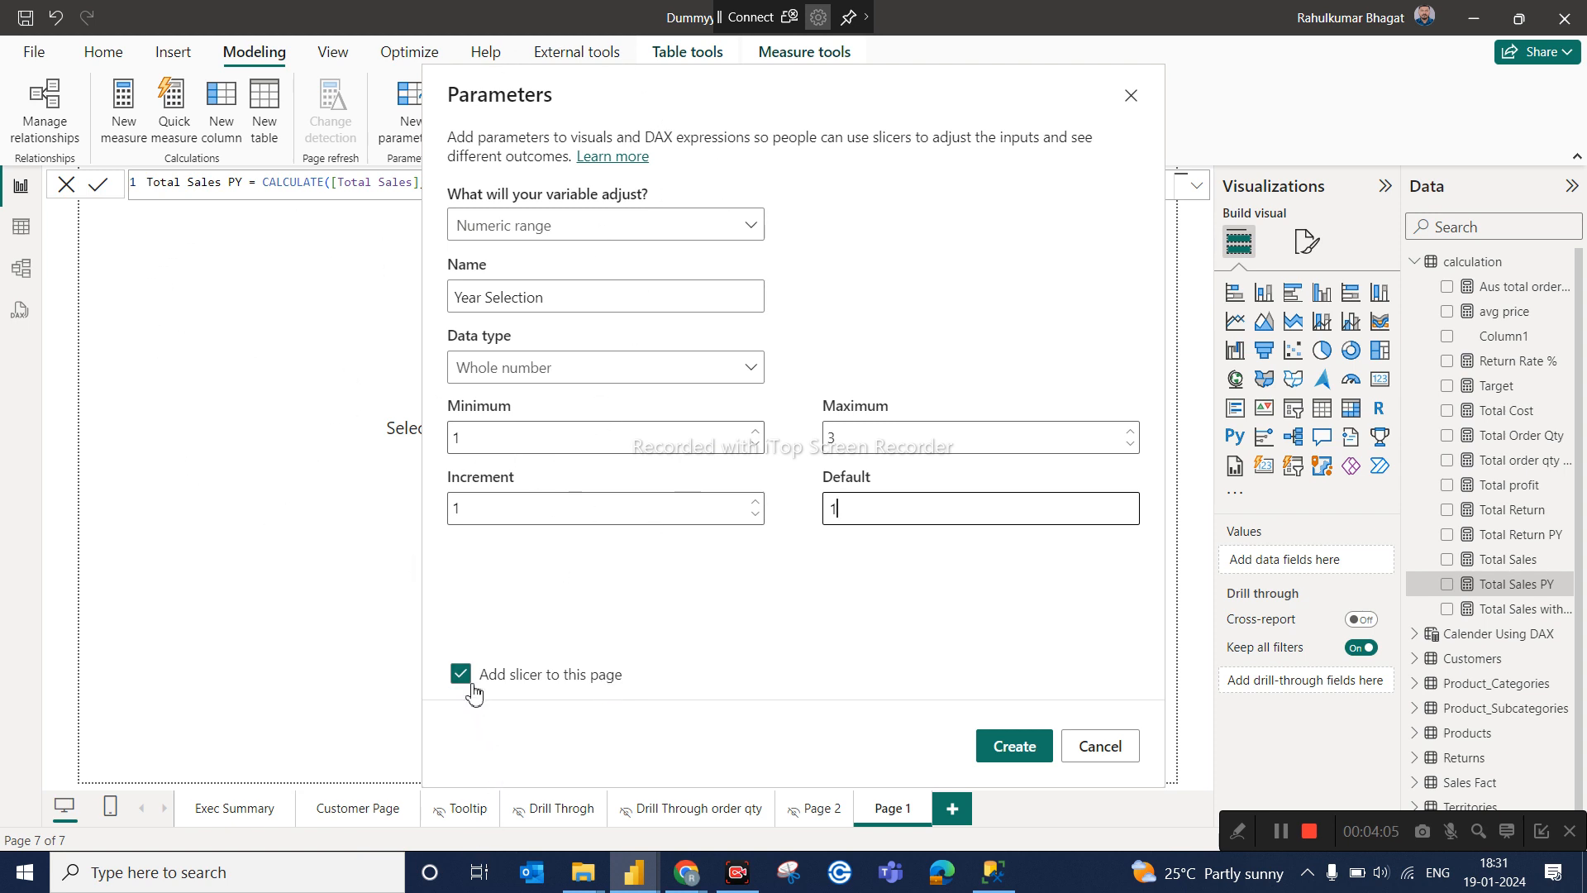
left_click(1014, 747)
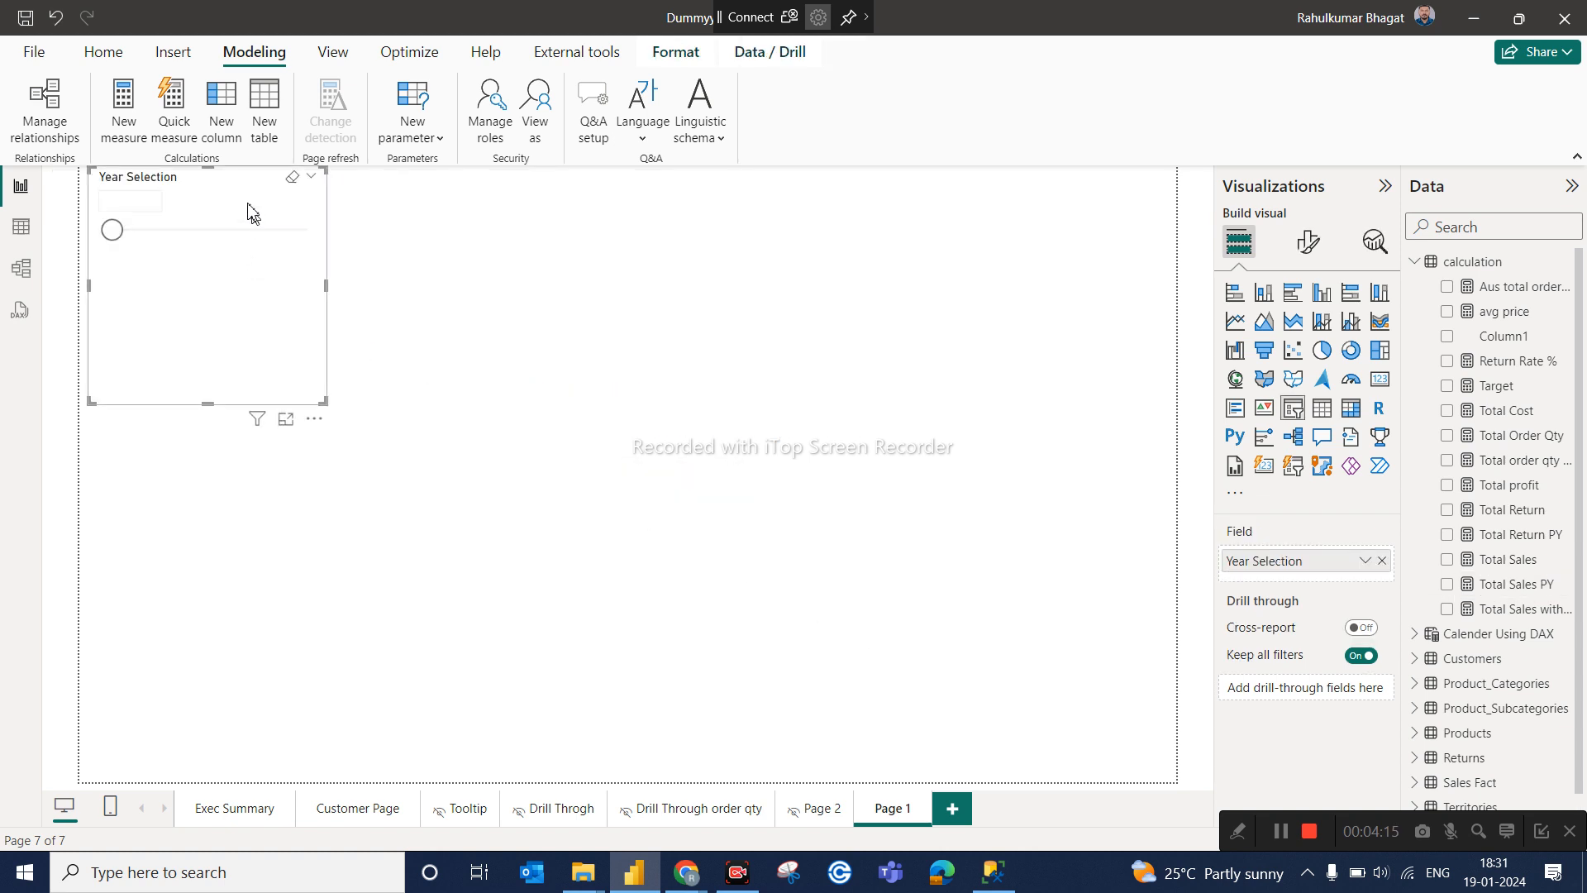
Move the Year Selection slicer lower on the page and change its style to Vertical list.
left_click_drag(234, 186, 278, 270)
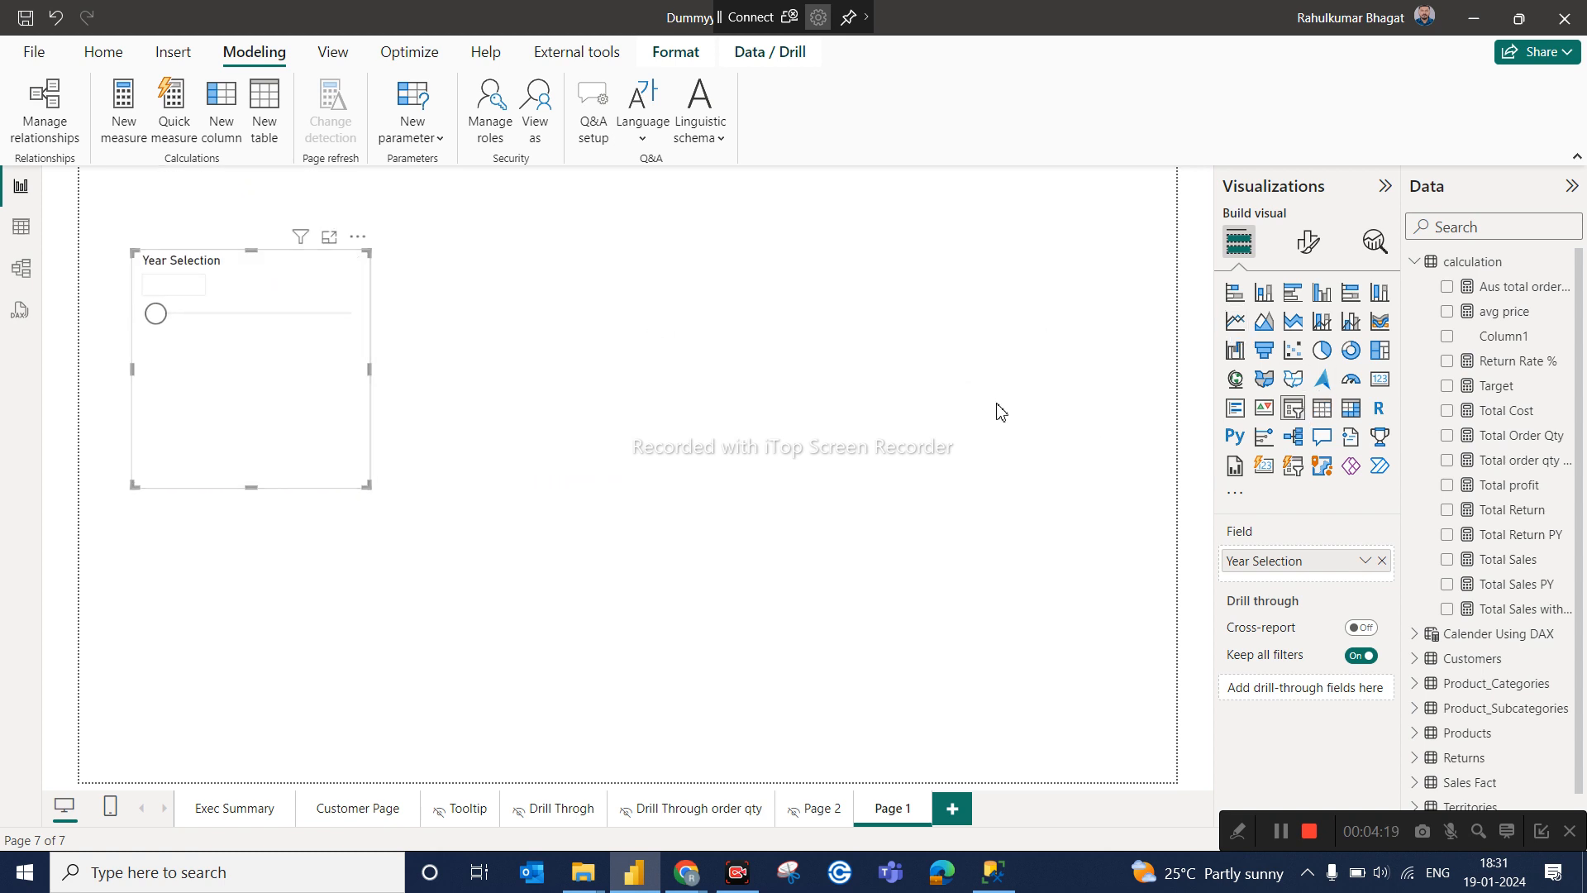
left_click(1310, 248)
left_click(1271, 389)
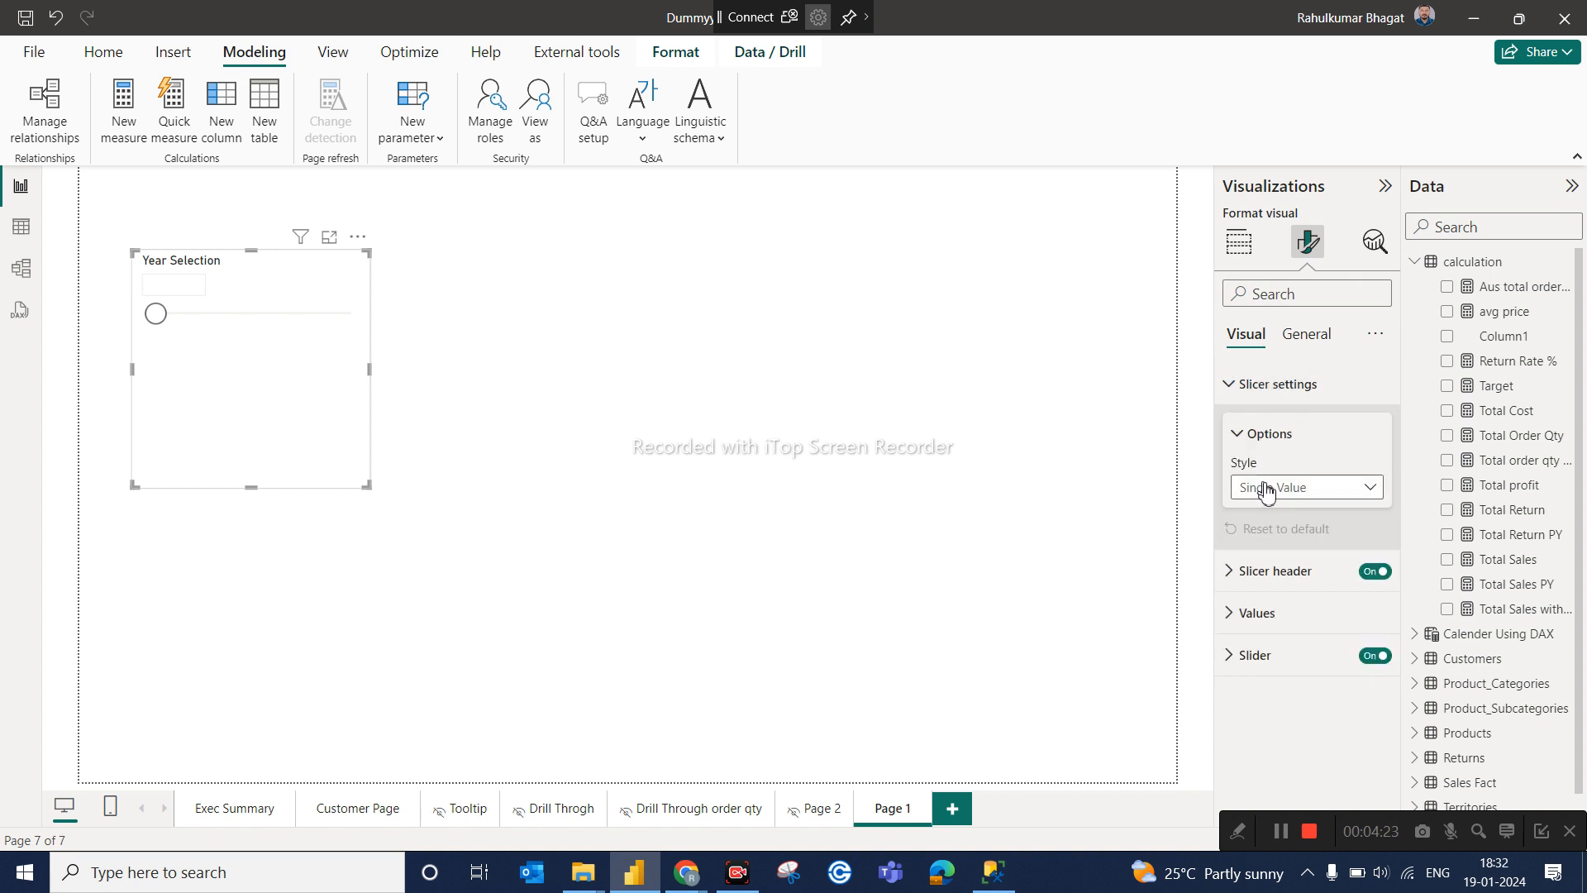
left_click(1265, 486)
left_click(1257, 514)
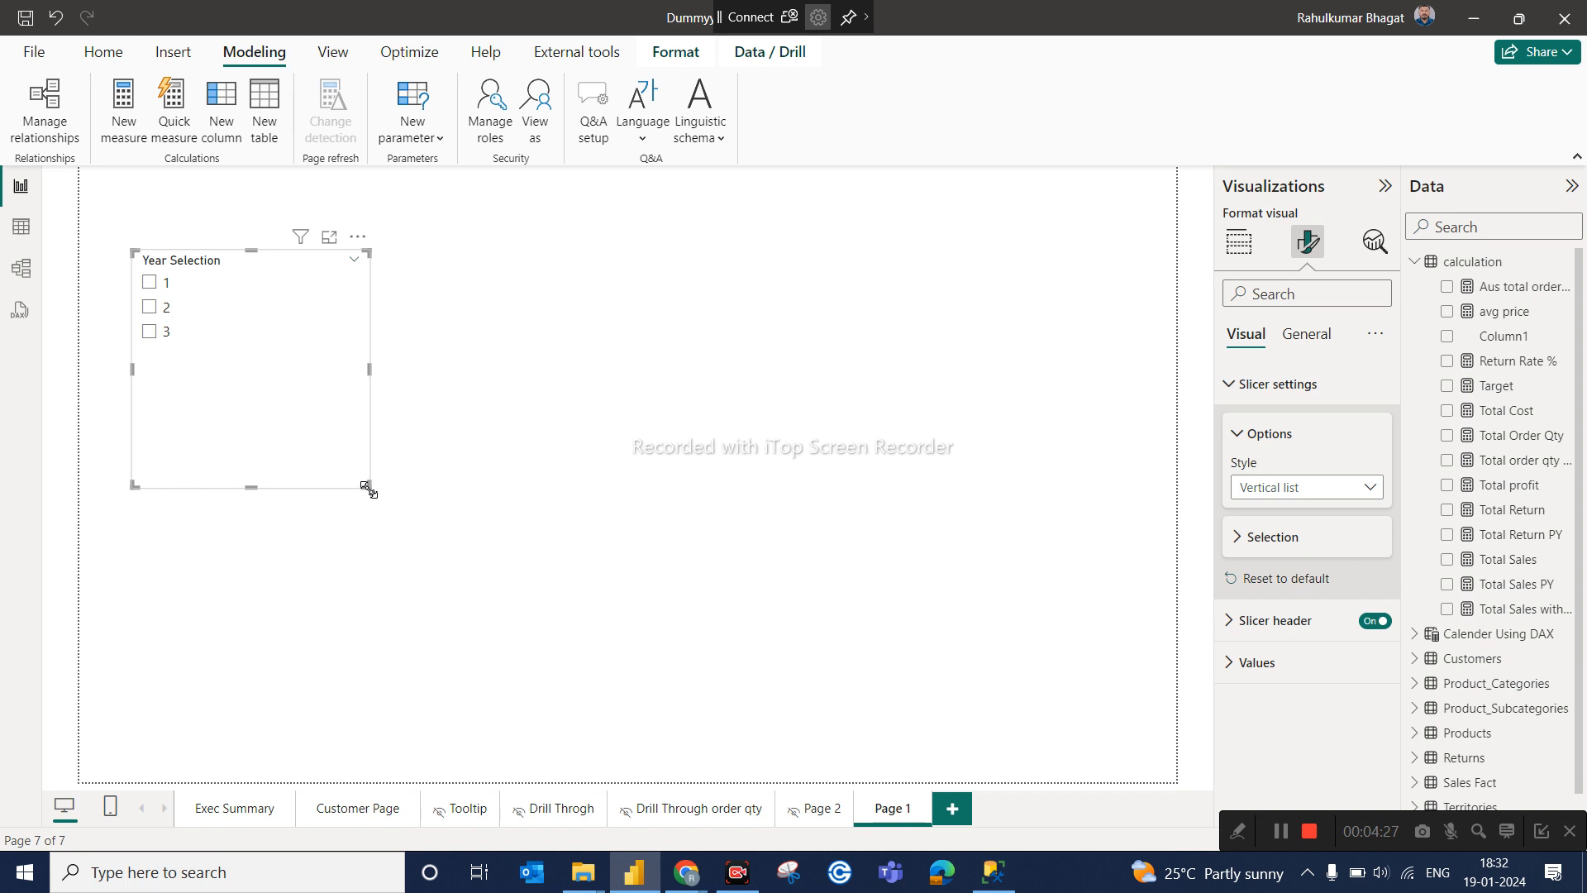
Shrink the Year Selection slicer to a narrow box around its list and shift it slightly down.
left_click_drag(358, 478, 255, 438)
left_click_drag(186, 394, 190, 423)
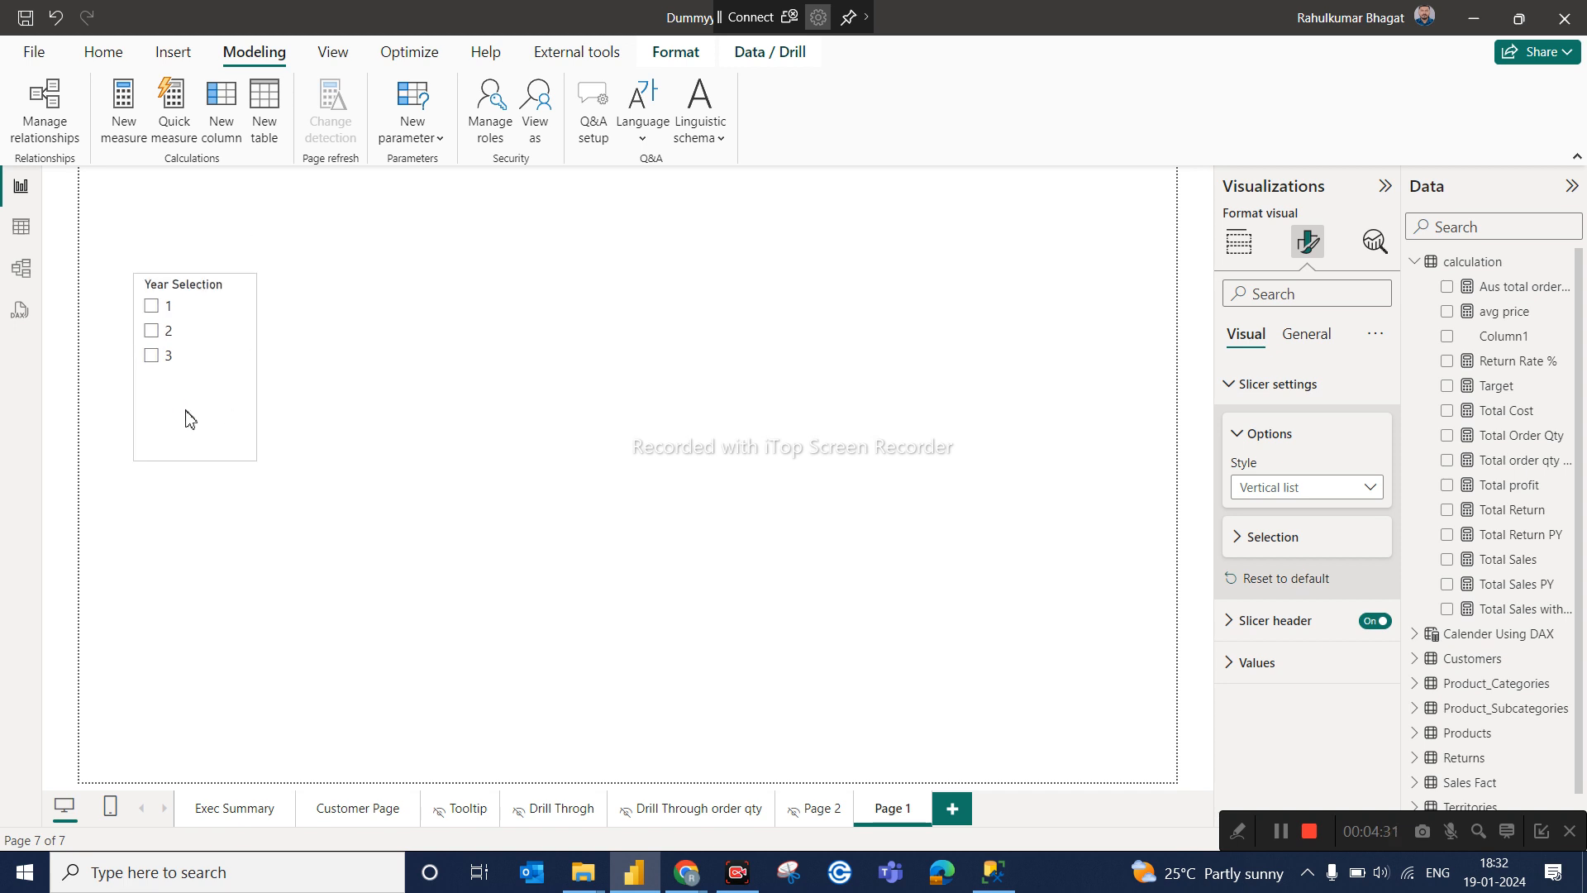
left_click(416, 413)
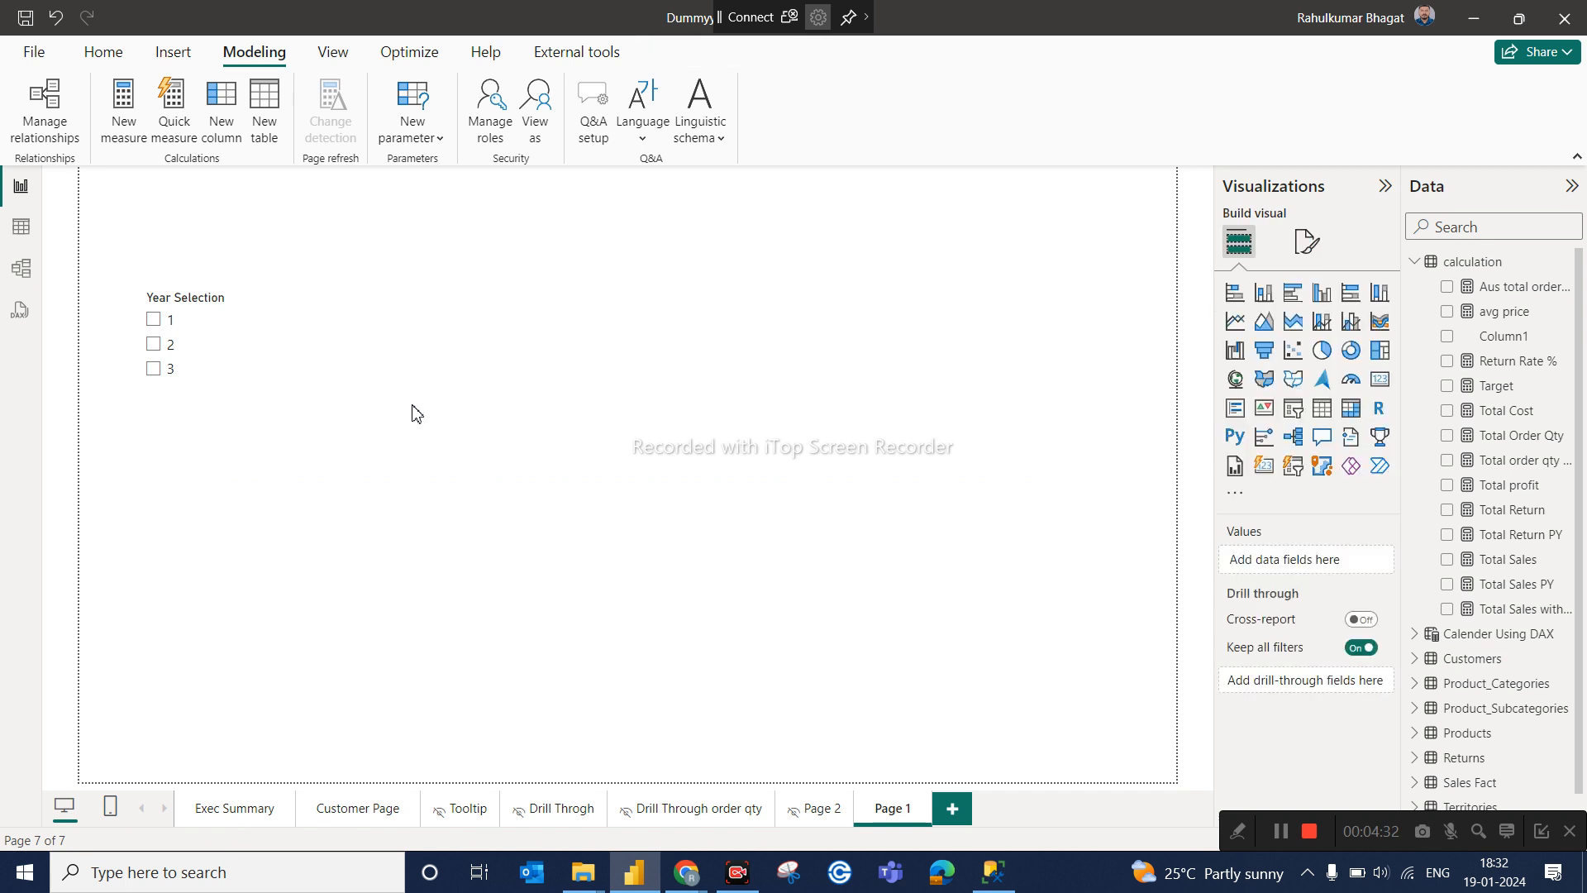
left_click(177, 408)
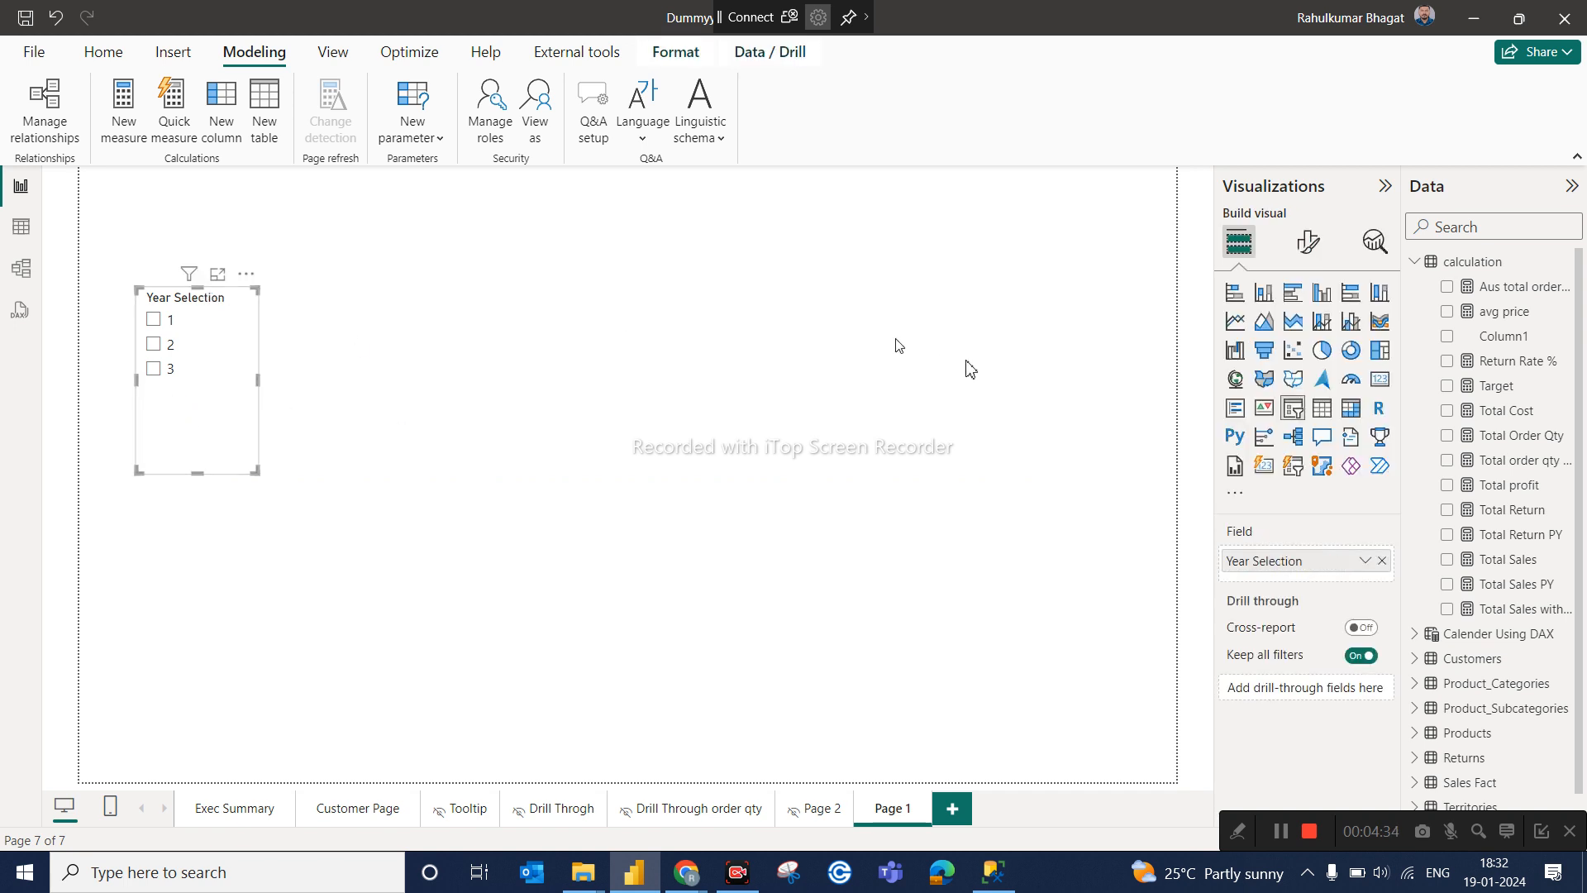
Collapse the calculation table and inspect the formula of the Year Selection column in the parameter's table.
left_click(1412, 264)
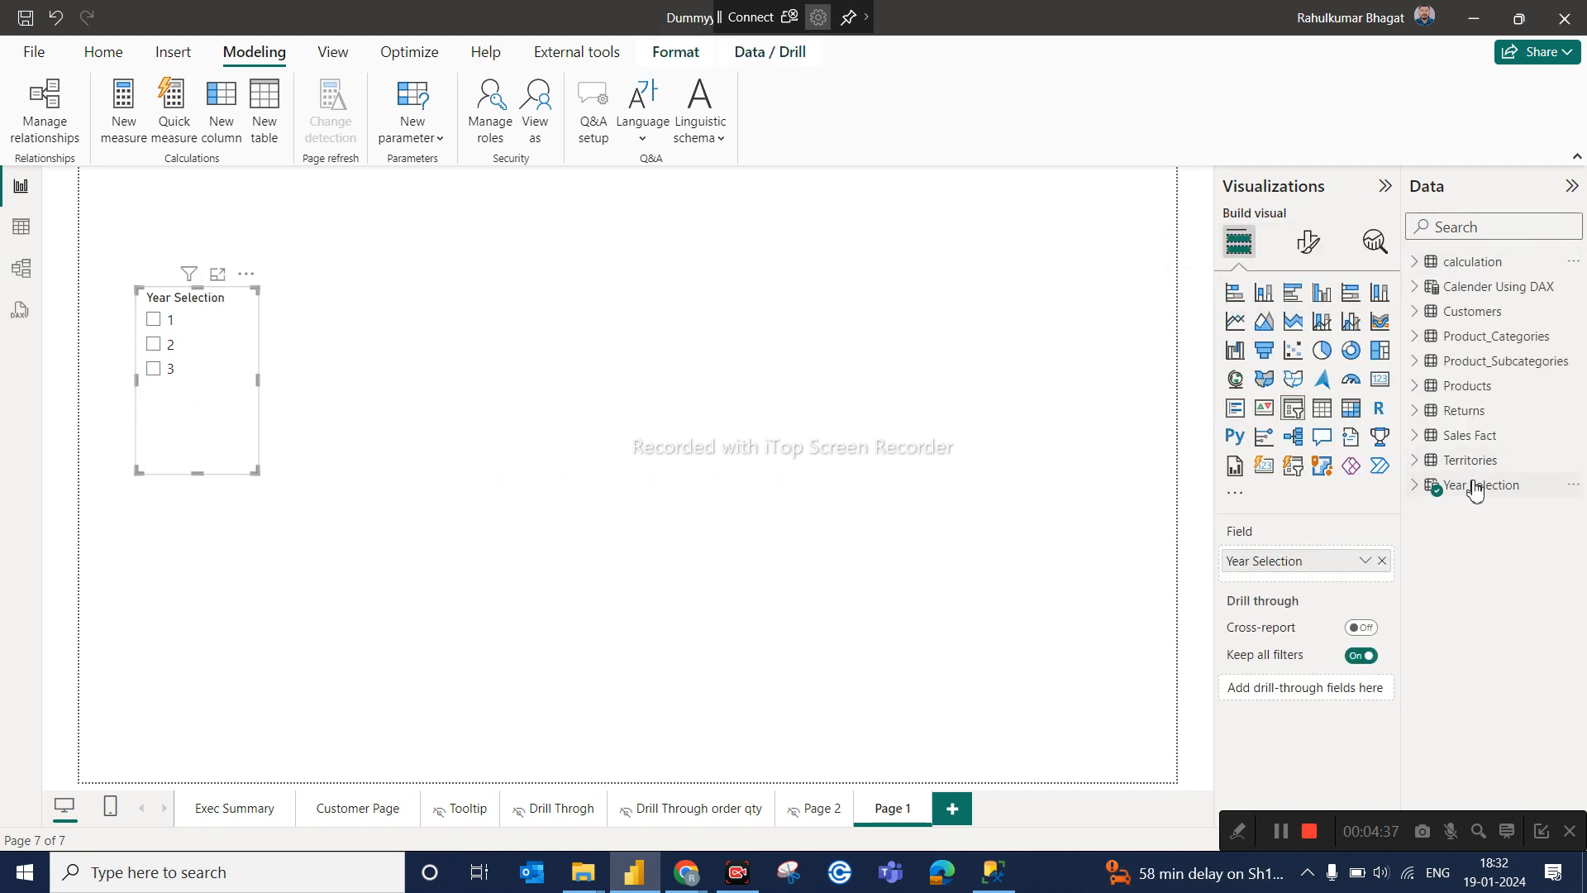
left_click(1414, 489)
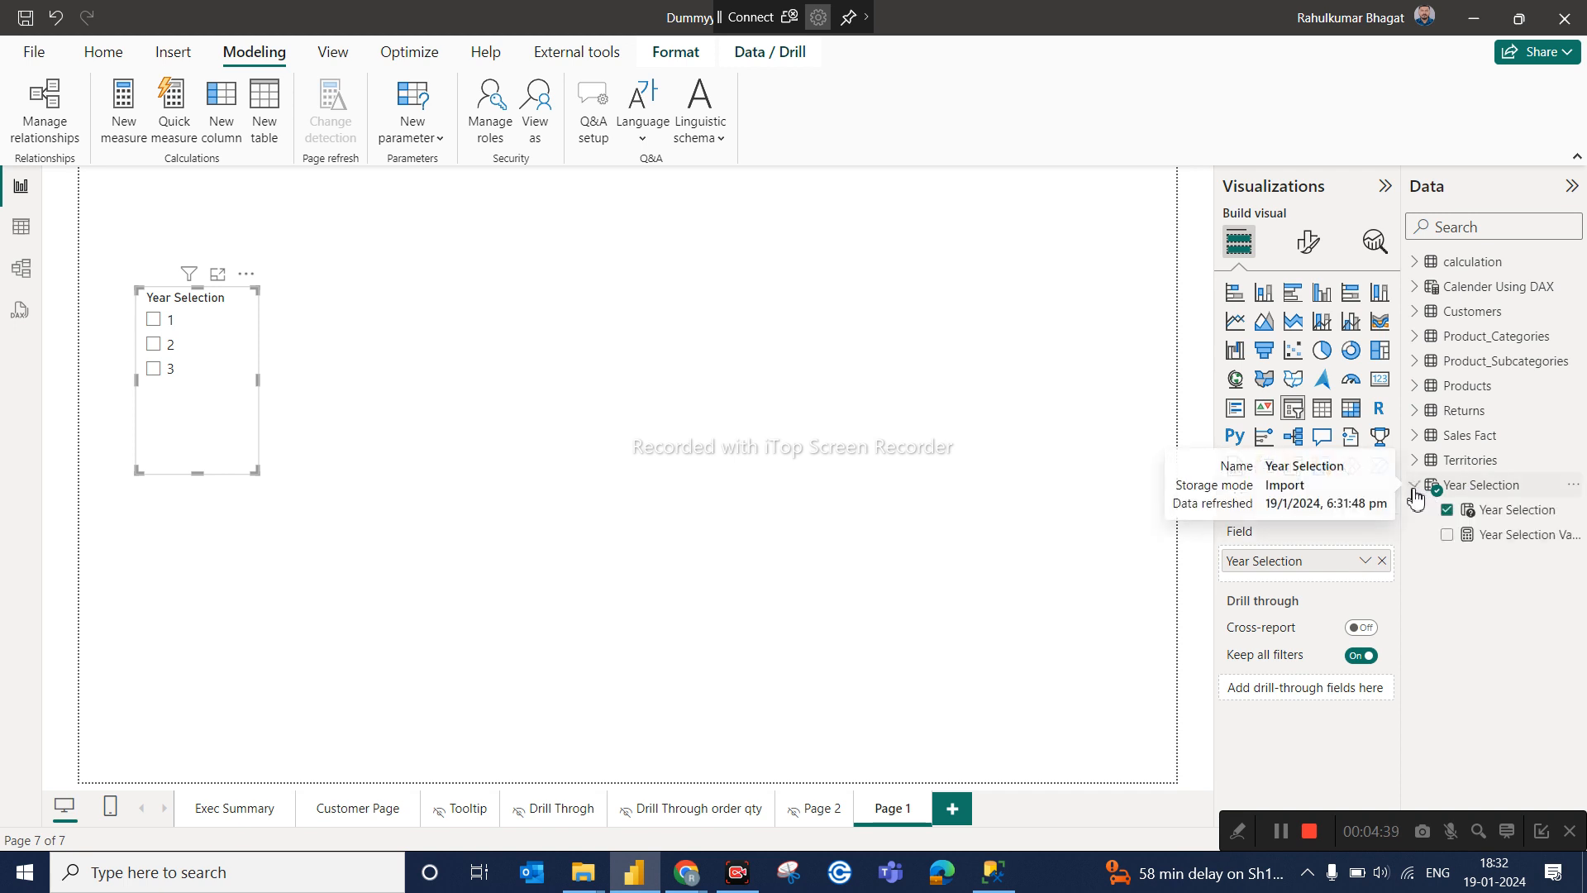
left_click(1495, 516)
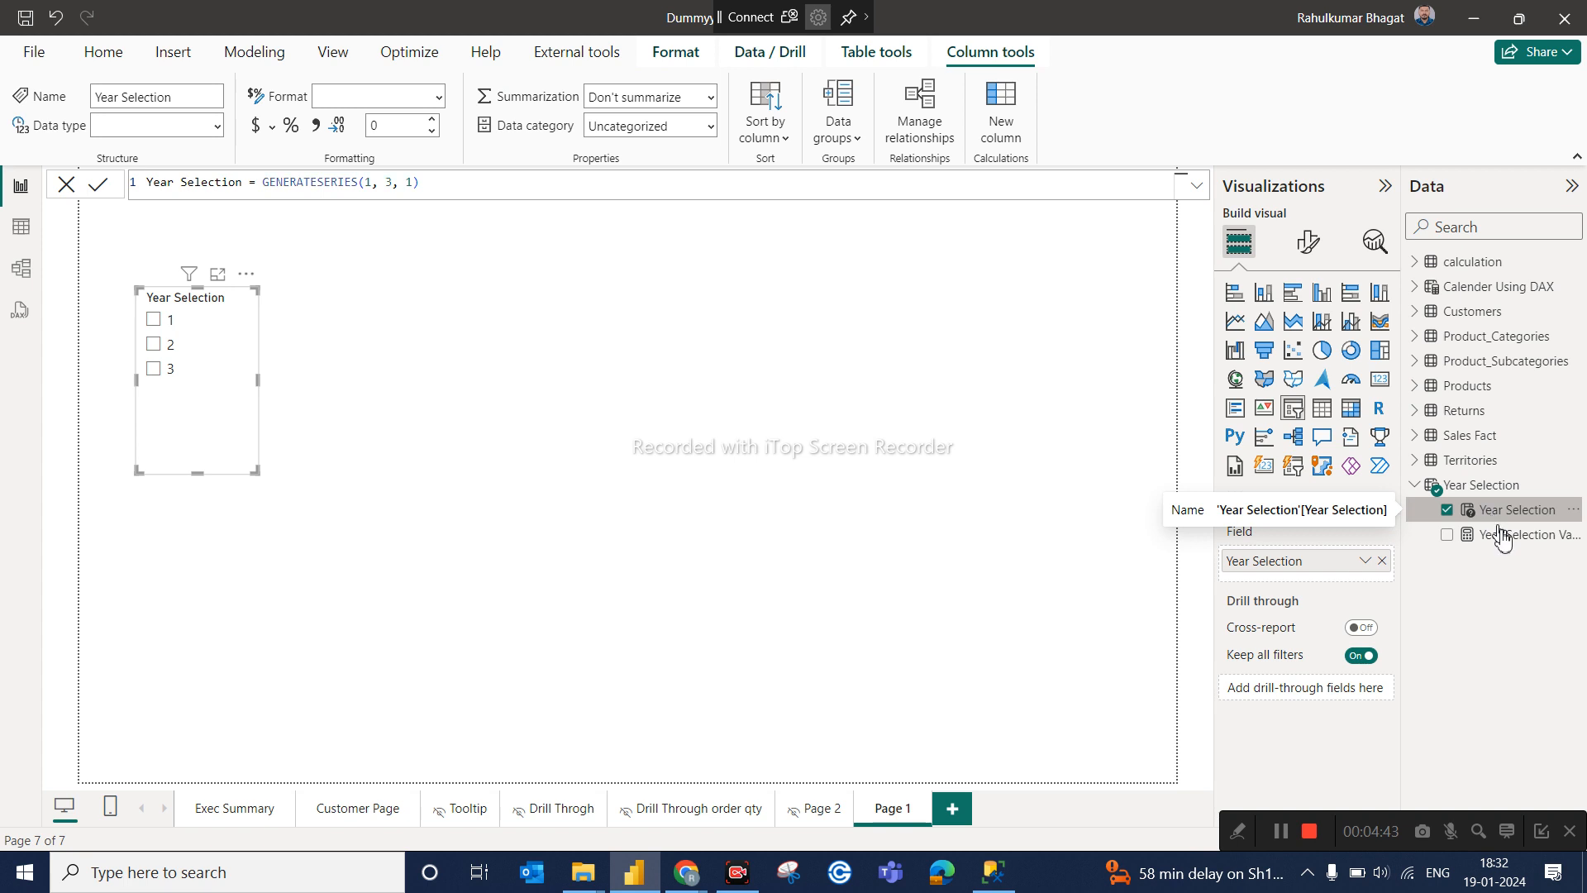
Inspect the Year Selection Value measure's formula, and add a card near the page's upper middle showing that measure.
left_click(1506, 542)
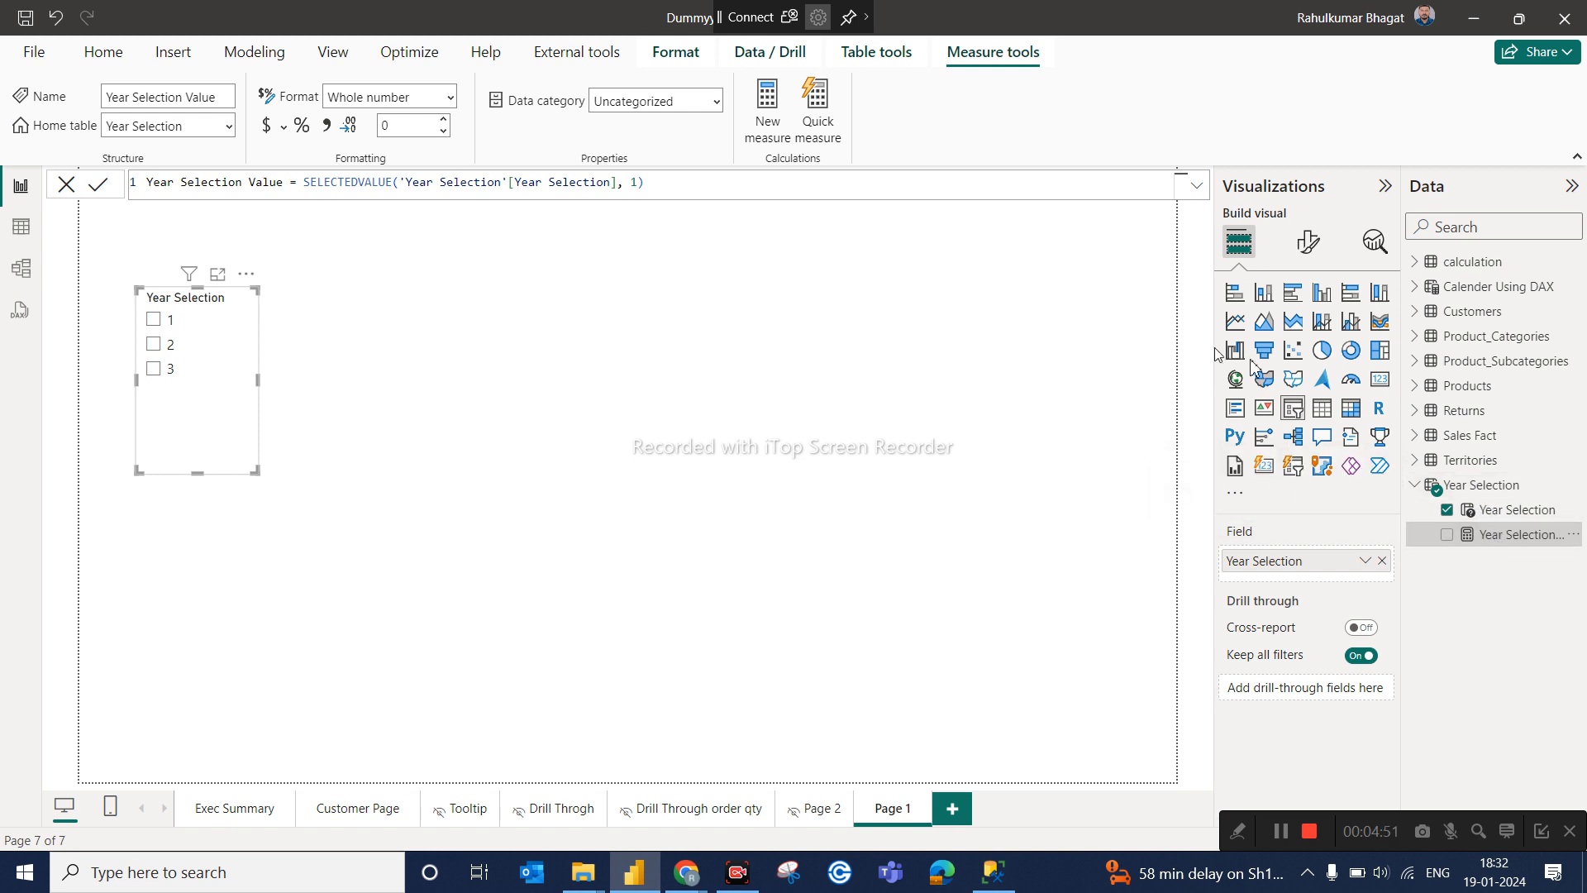
left_click(1176, 348)
left_click(1380, 382)
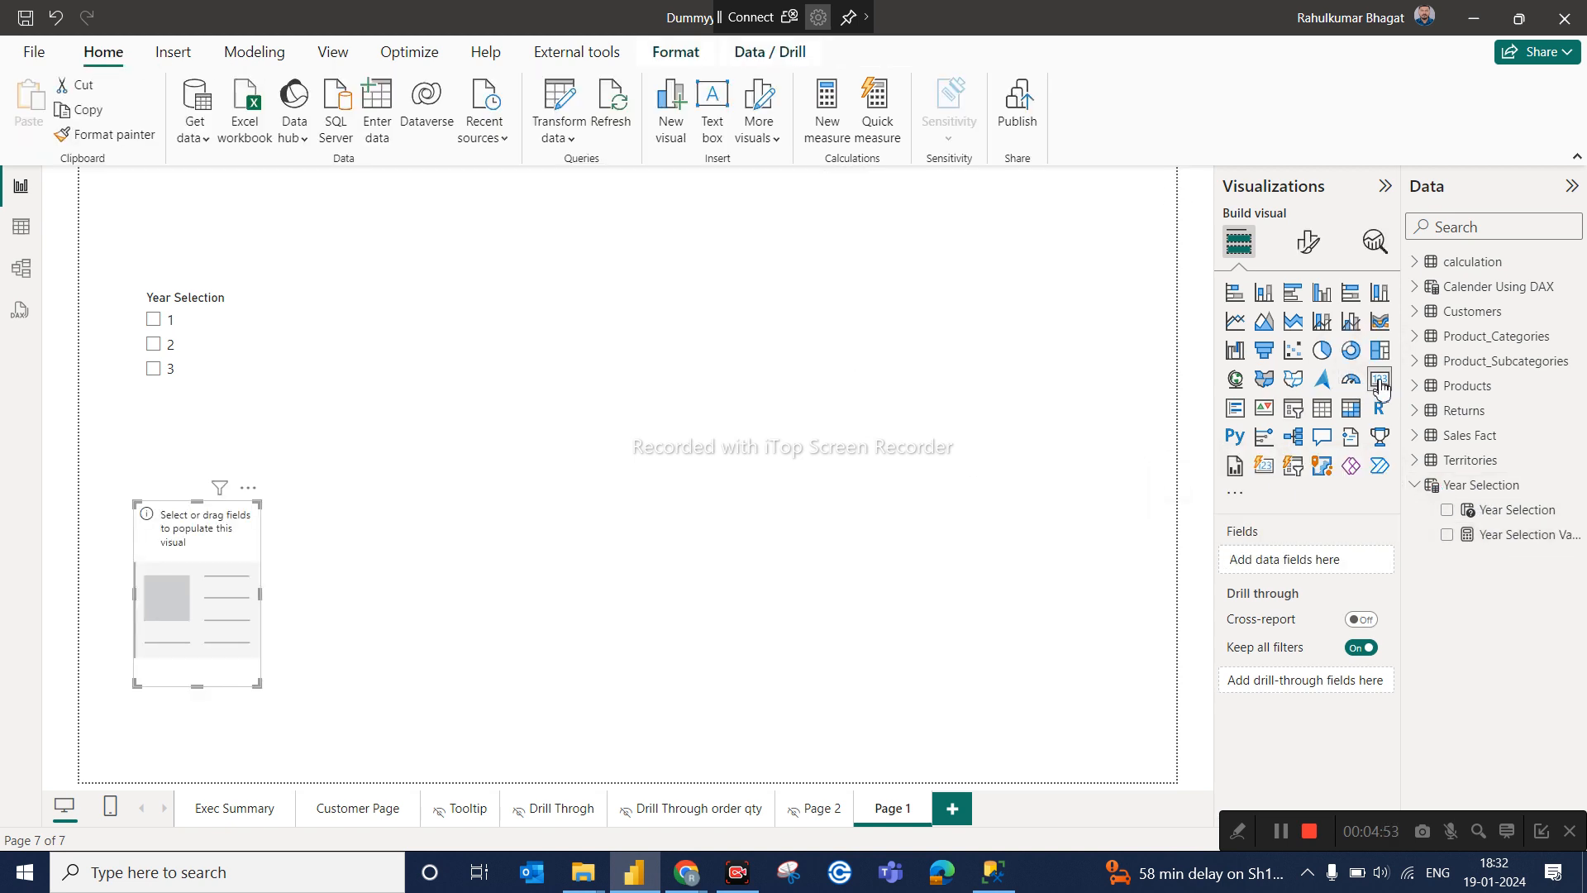
left_click_drag(190, 533, 645, 302)
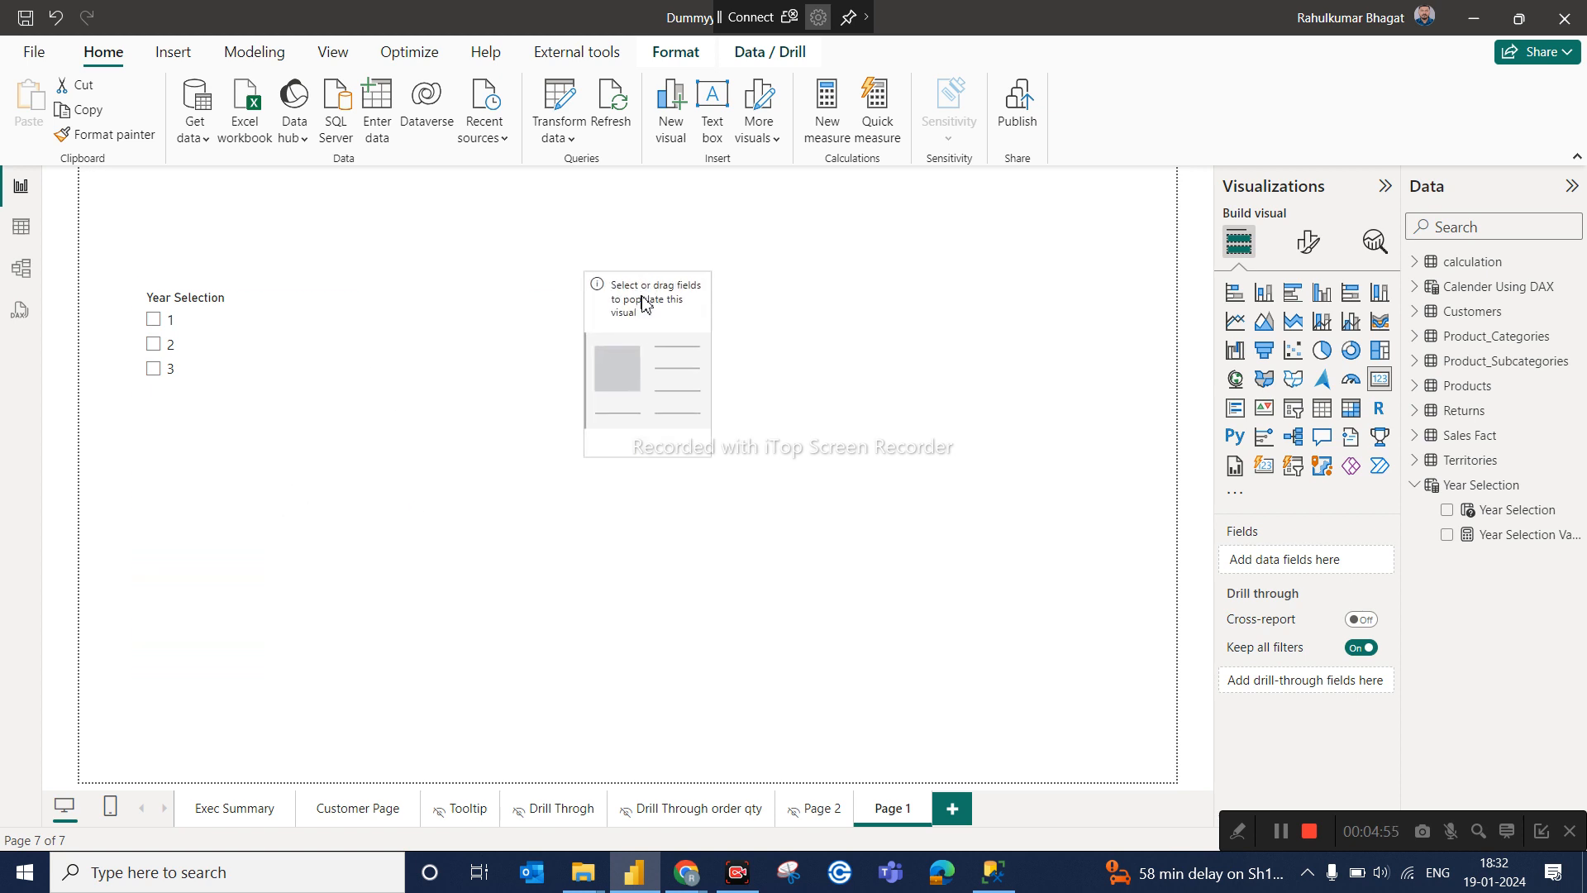
left_click_drag(1519, 542, 1306, 561)
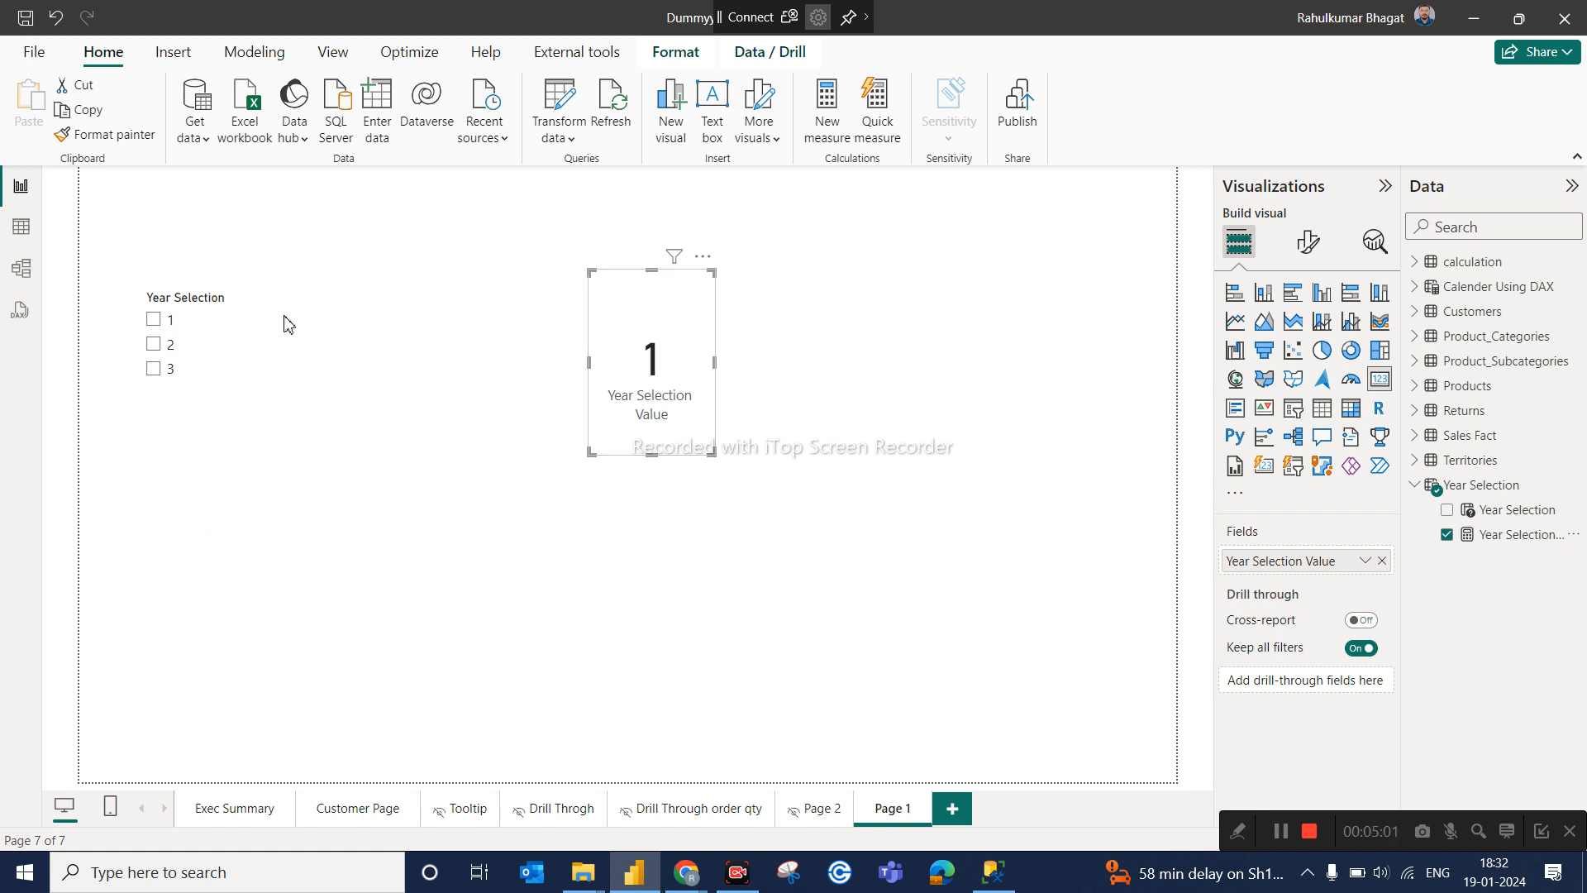
Test the card by selecting 2 and 3 in the Year Selection slicer, and move the card to the page's right side.
left_click(156, 348)
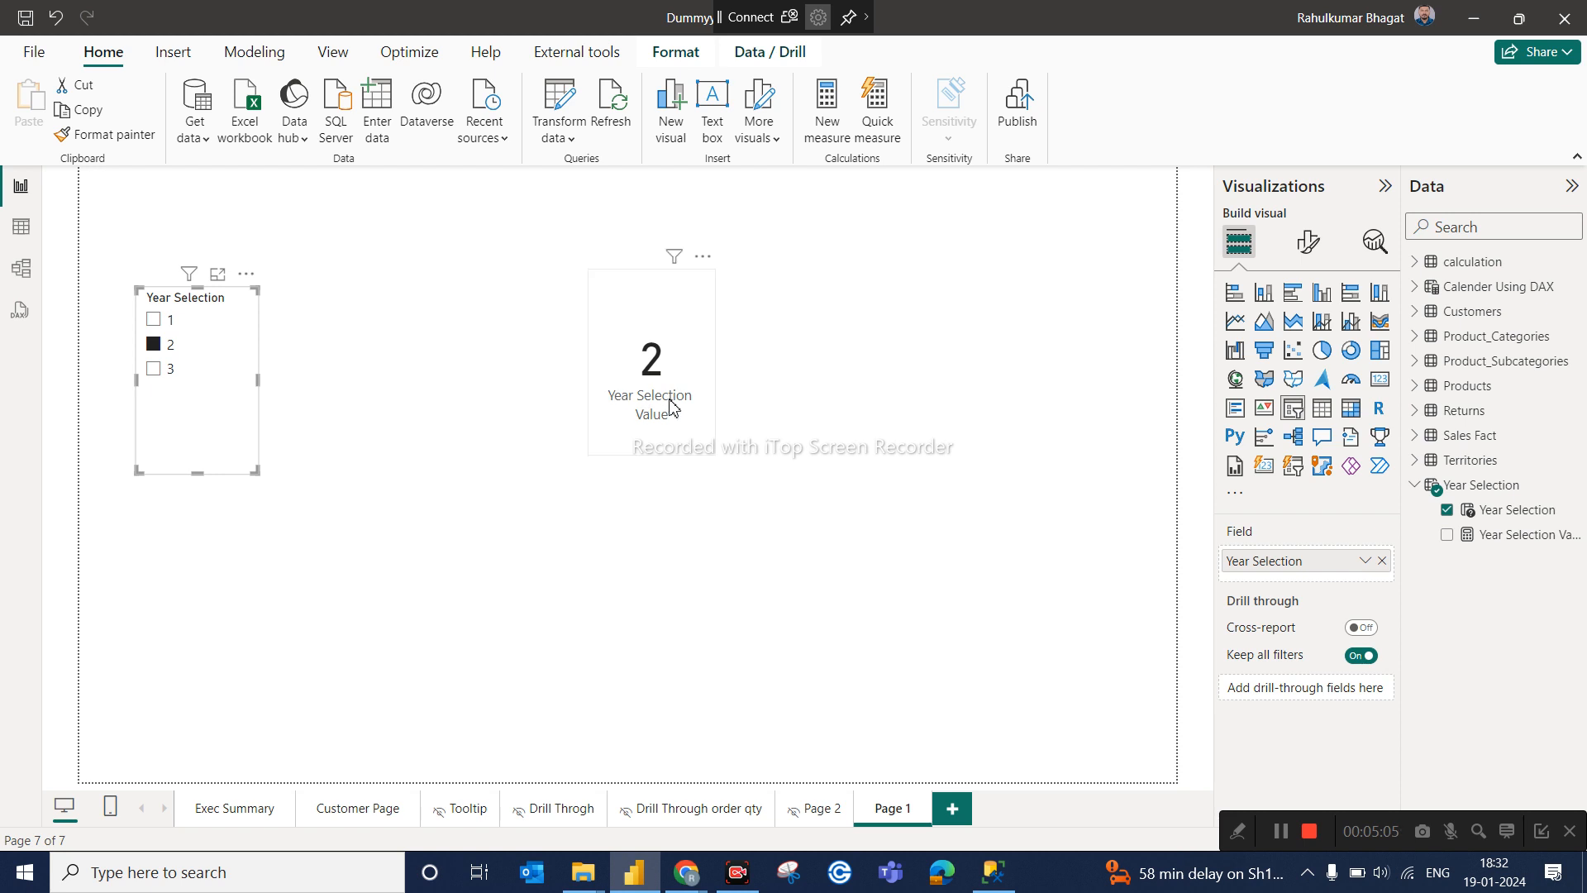
left_click(165, 372)
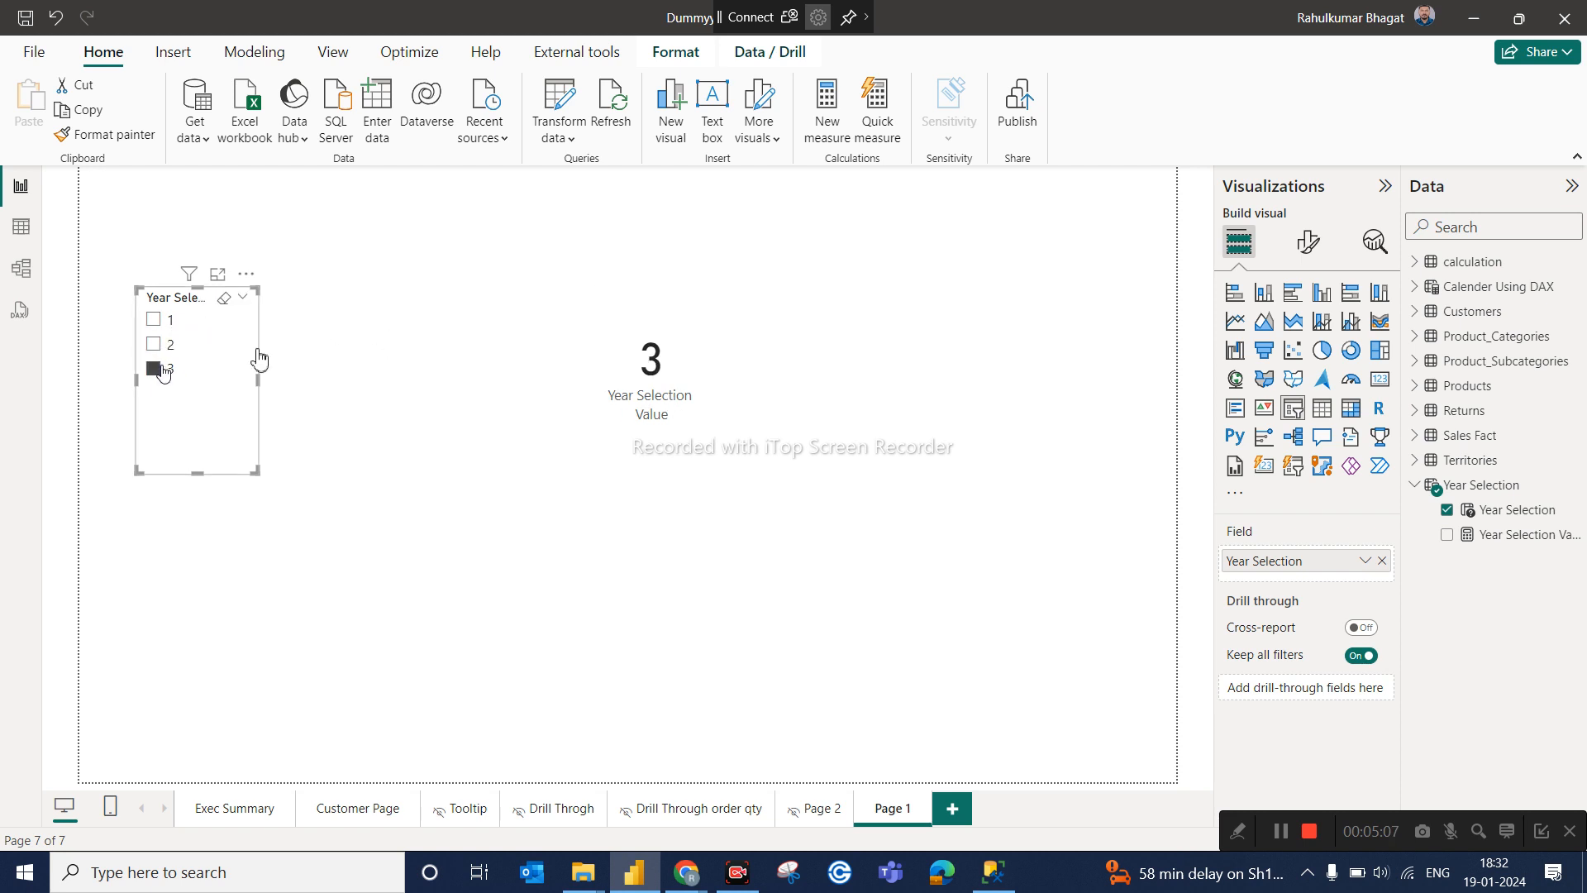
left_click(1515, 535)
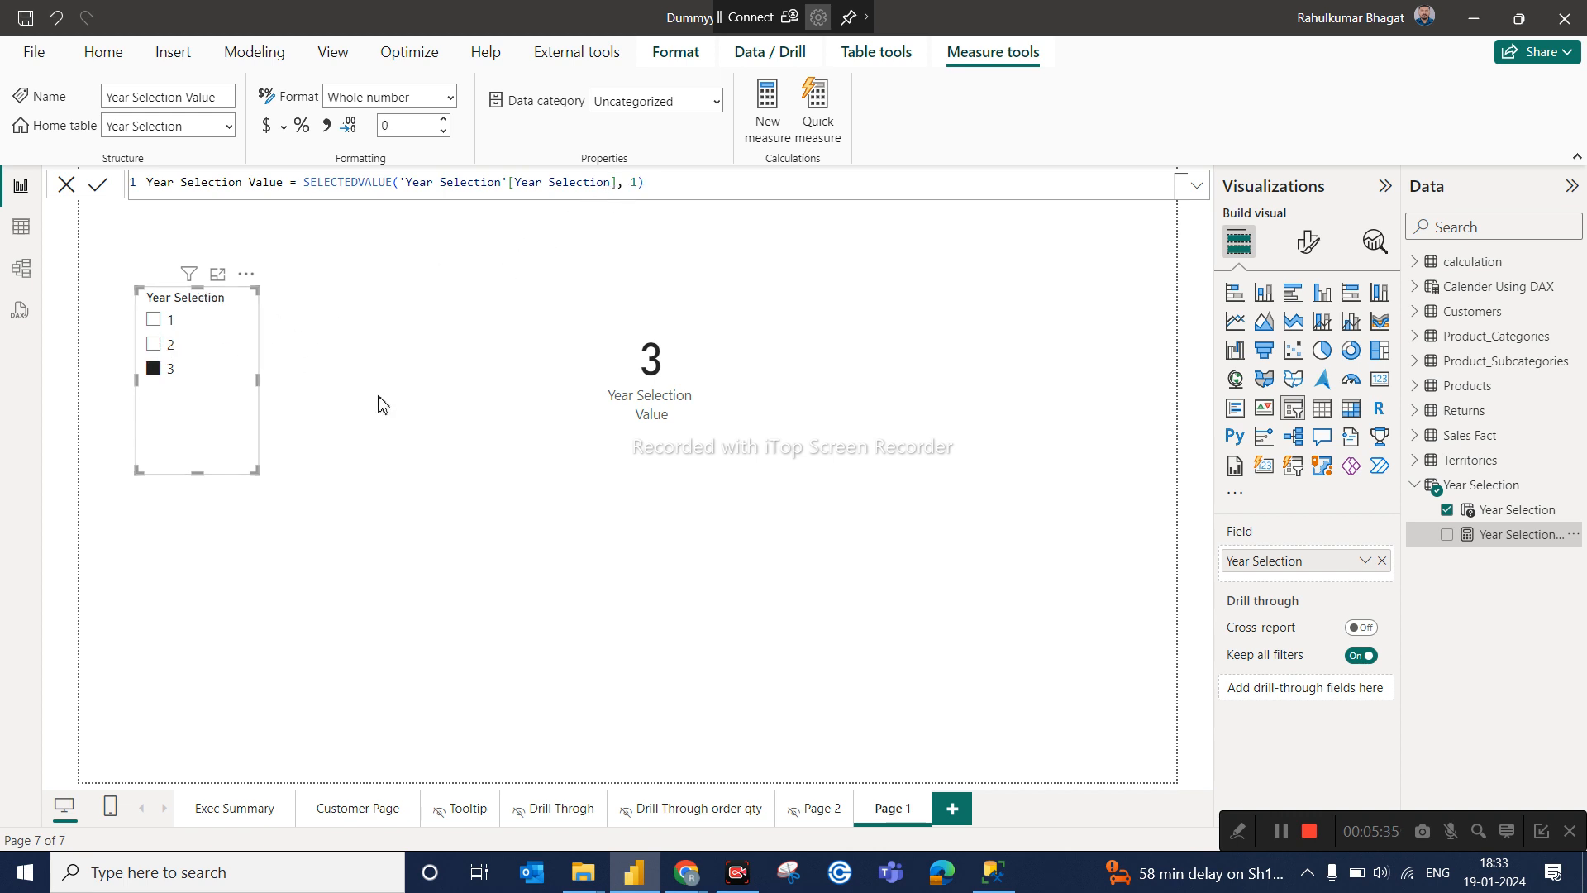
left_click_drag(651, 373, 1053, 344)
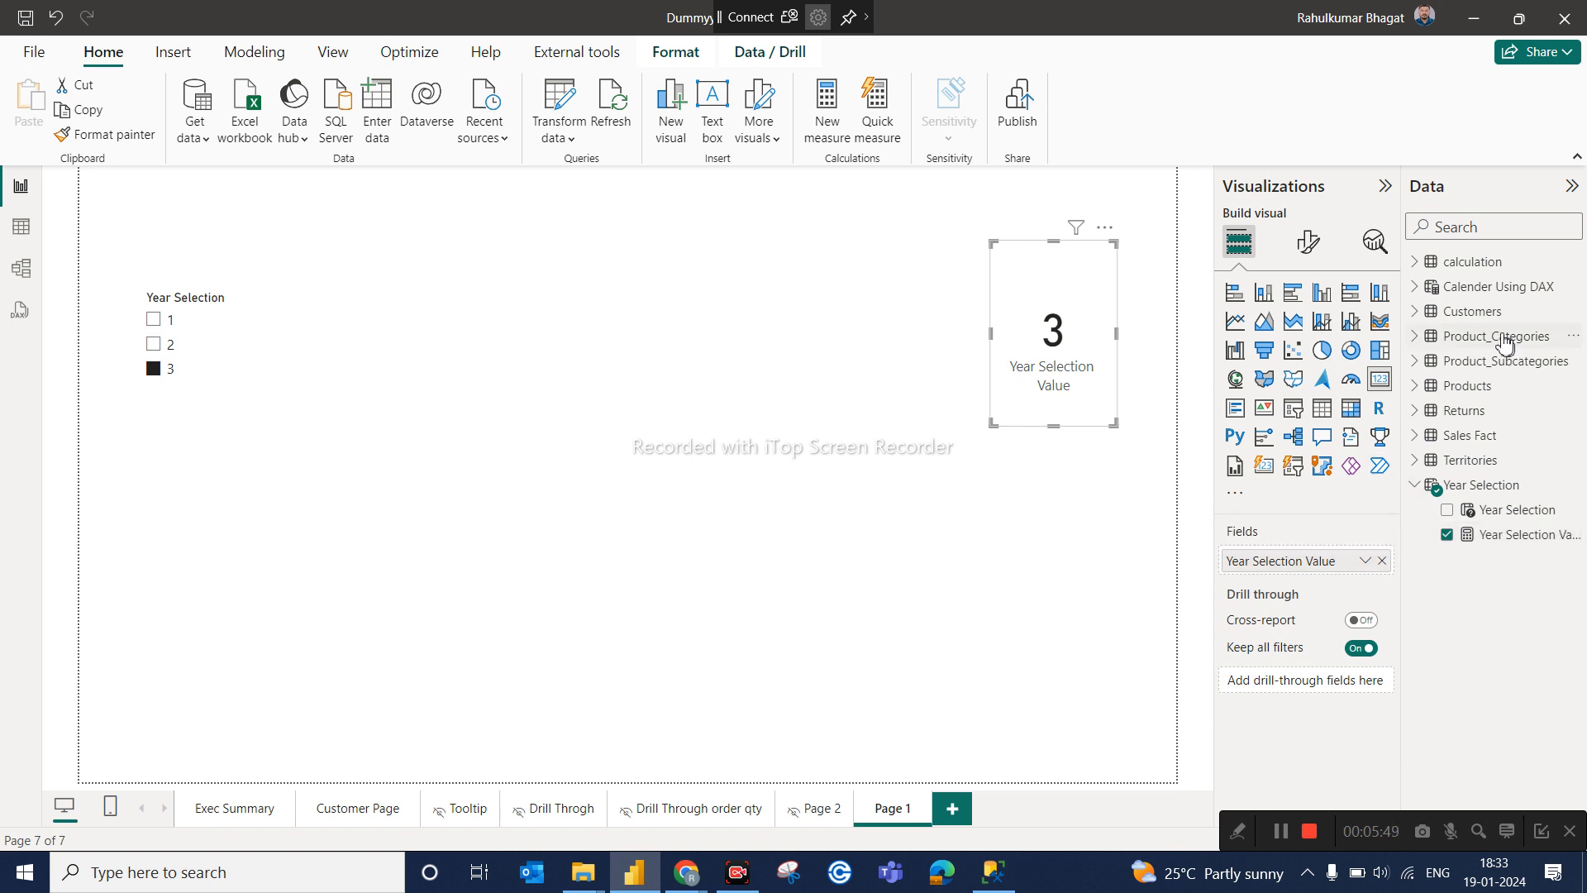
Open the formula of the Total Sales PY measure in the calculation table and shift its CALCULATE expression down two lines.
left_click(1416, 288)
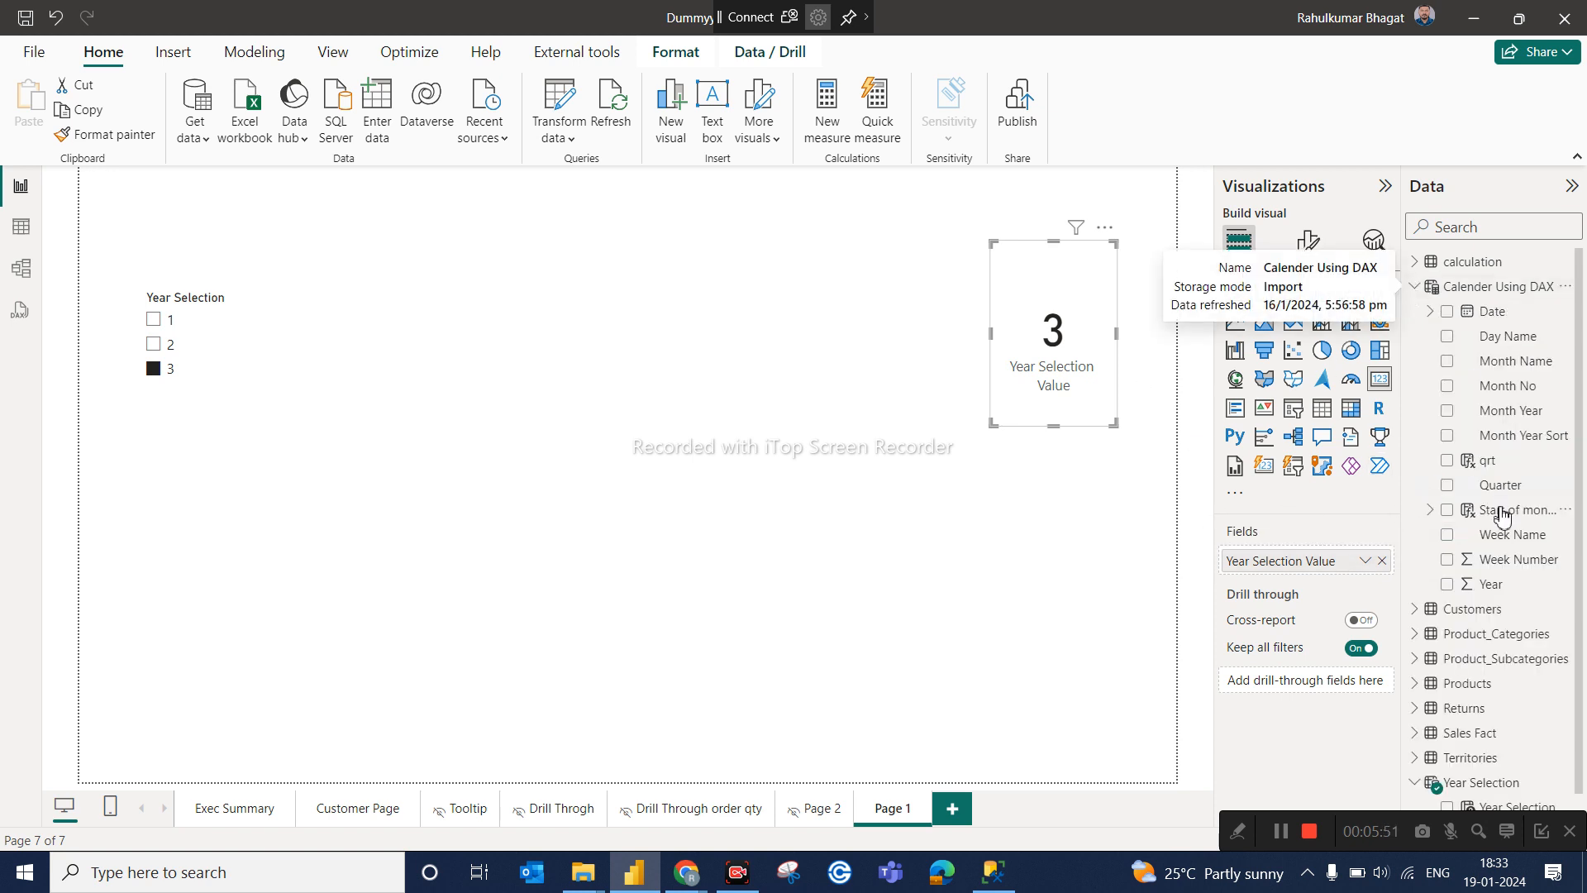
left_click(1415, 263)
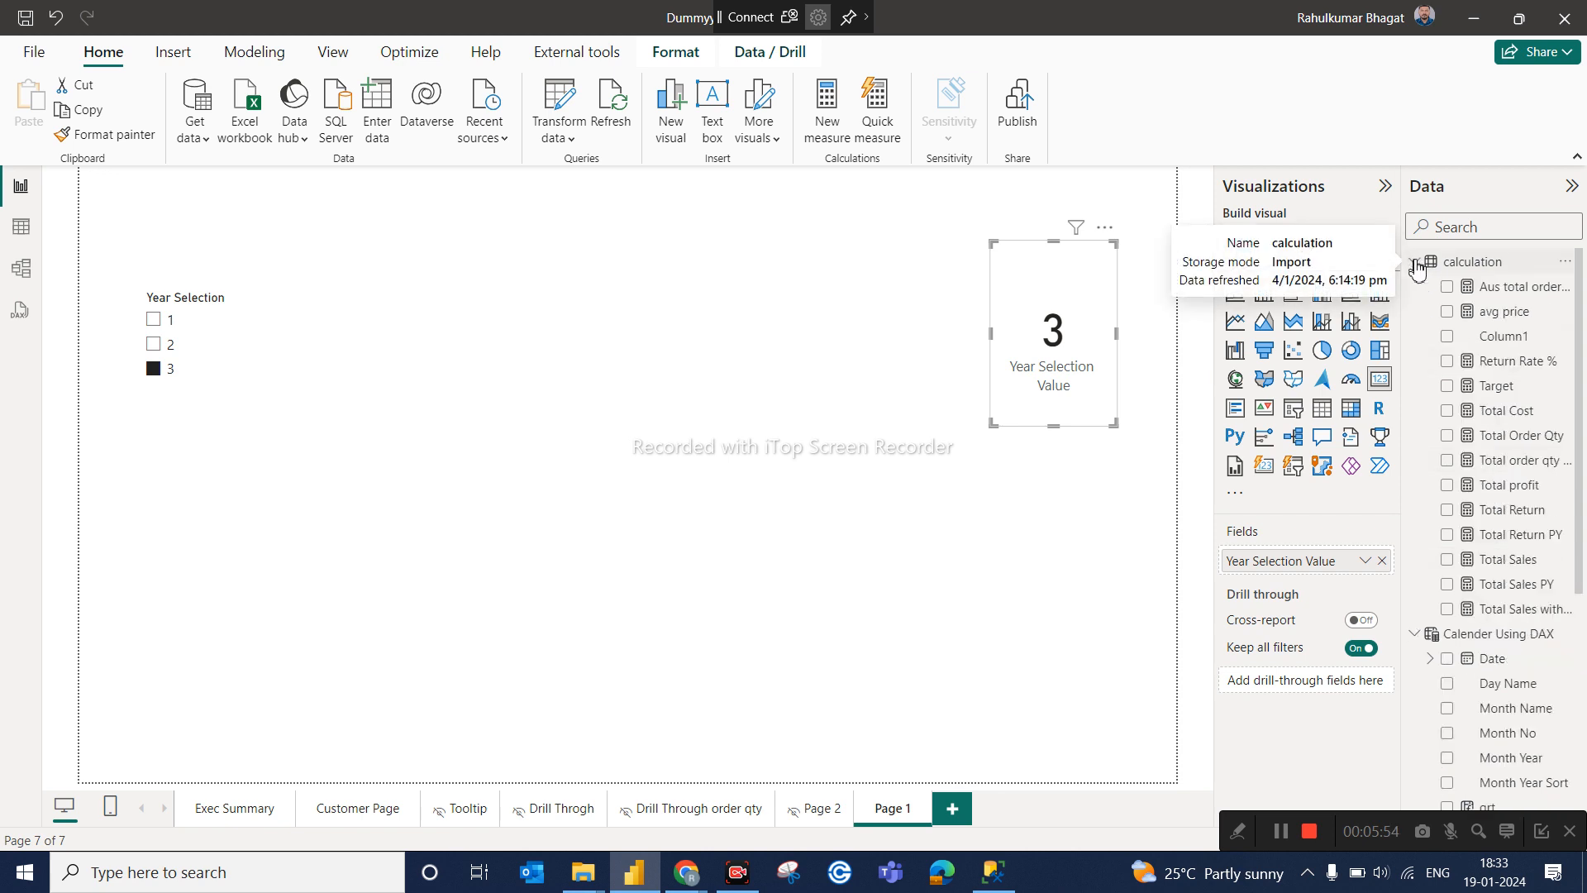
left_click(1526, 589)
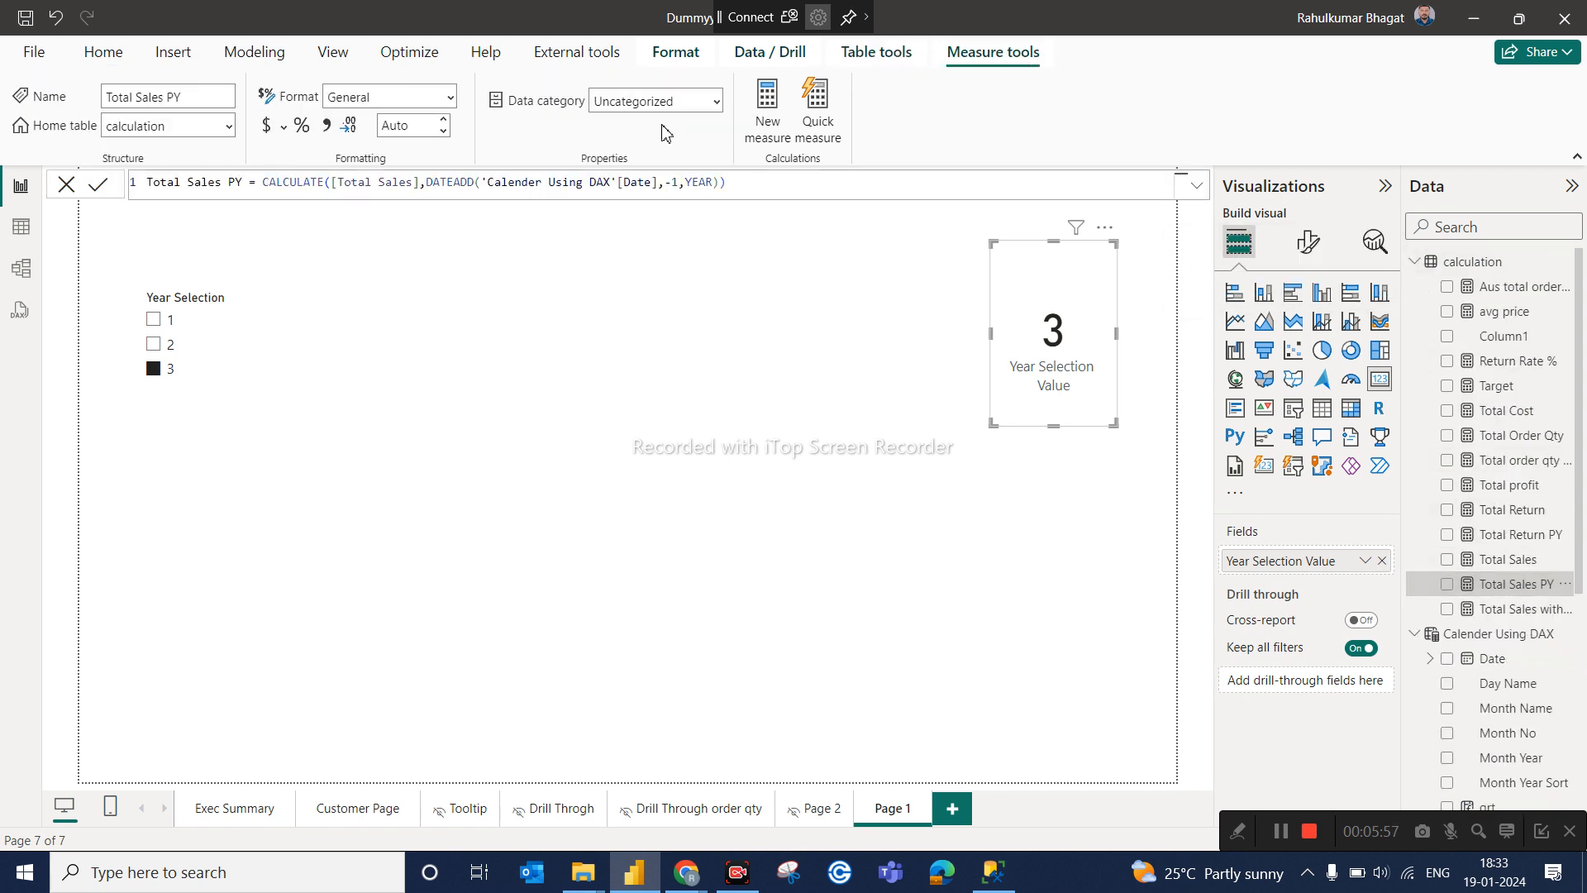
left_click(680, 181)
key("BackSpace")
type("1")
double_click(264, 181)
key("shift+Return")
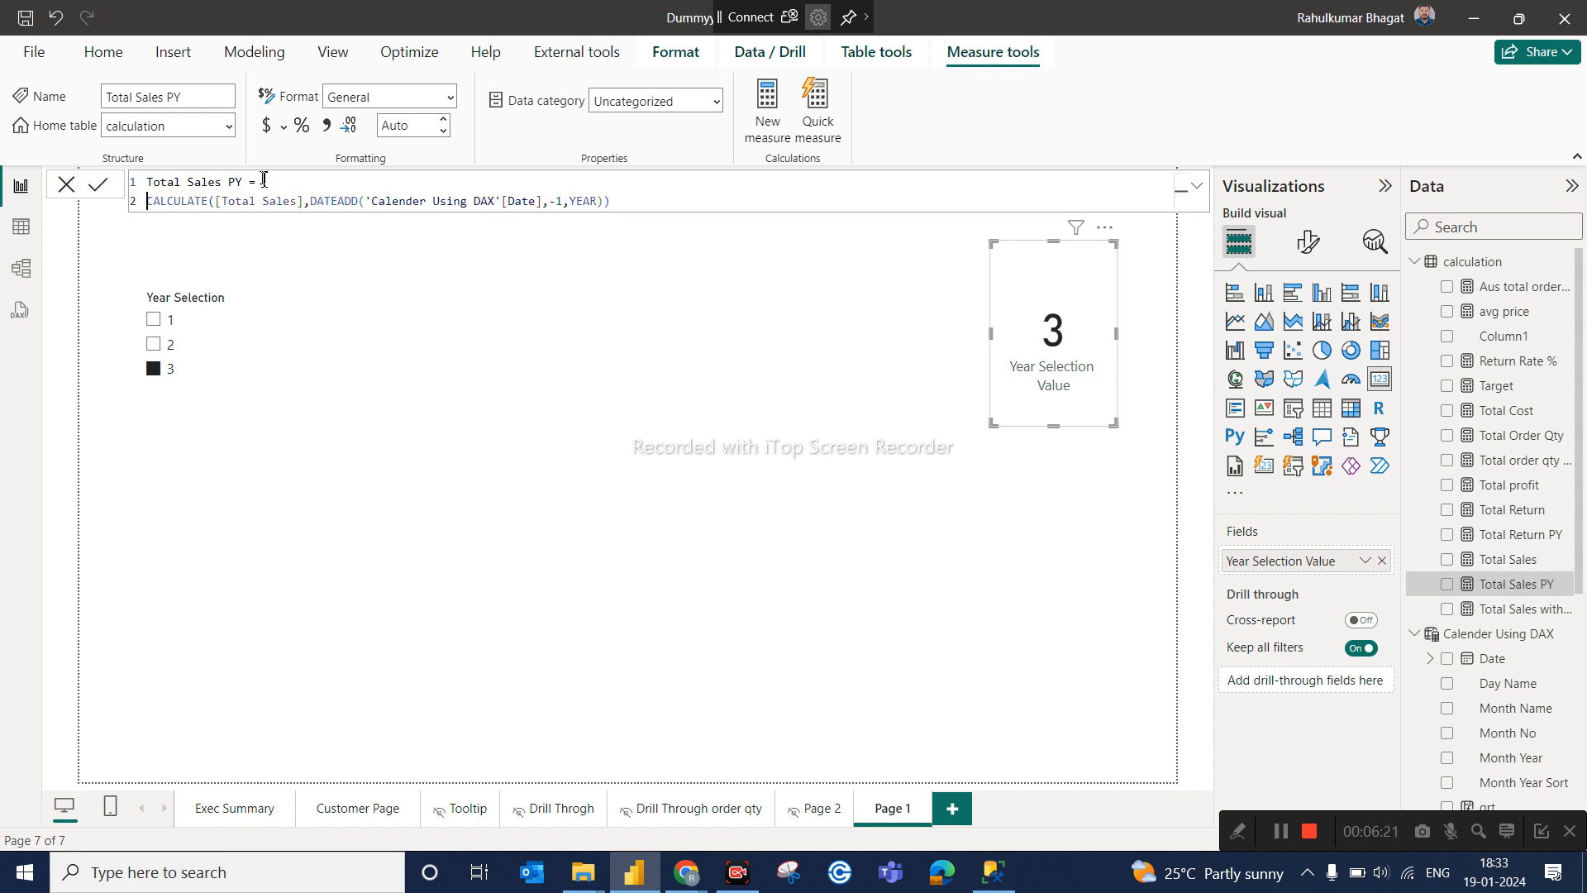
key("shift+Return")
left_click(254, 191)
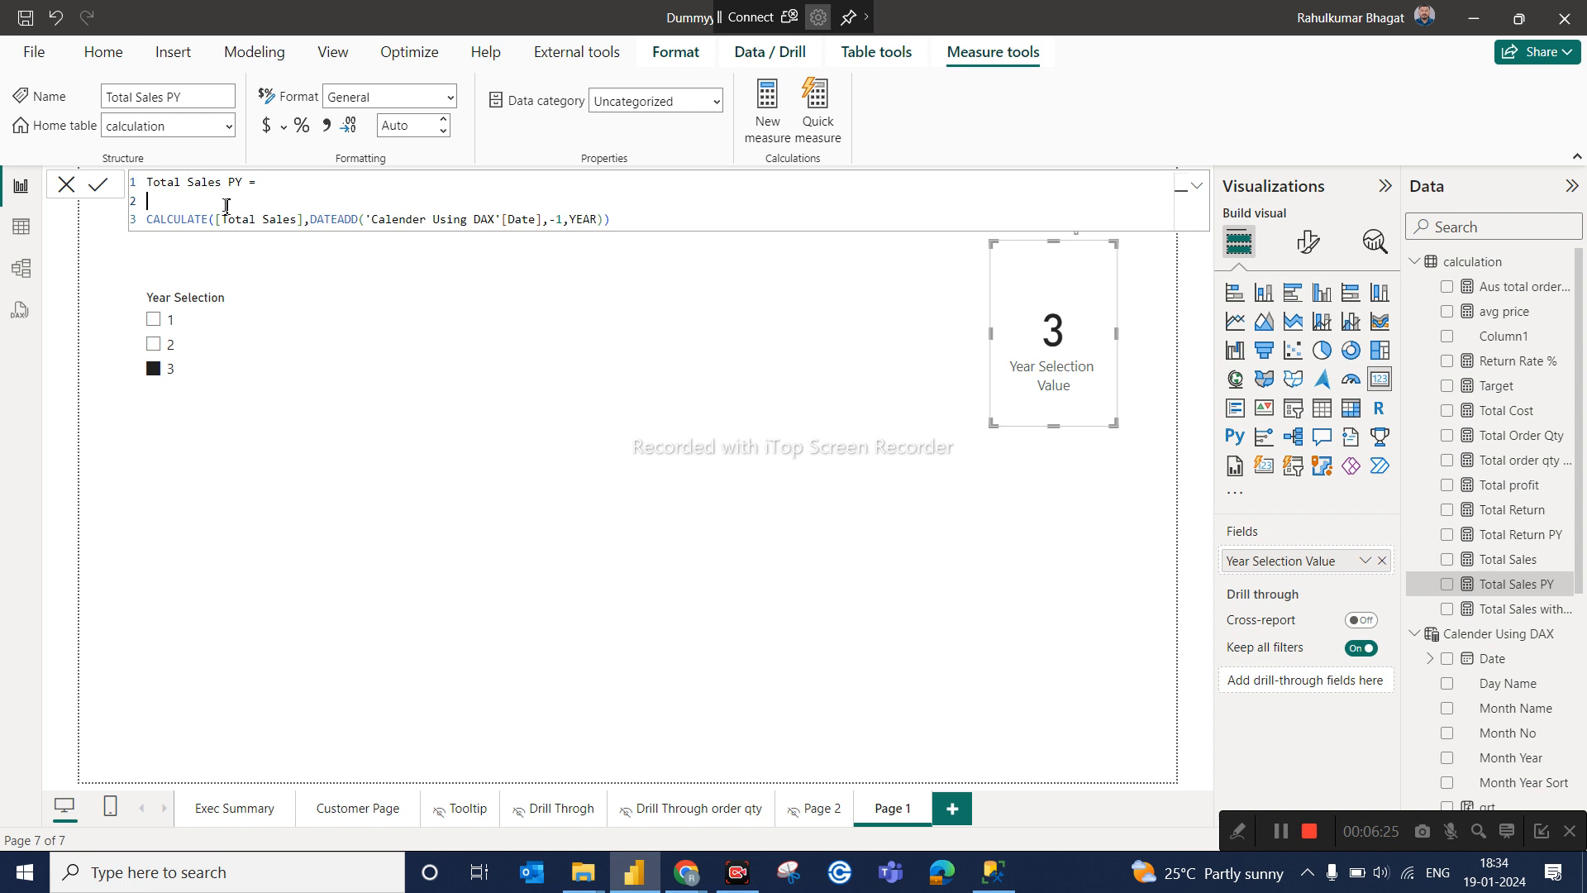
Declare VAR selected_year = 'Year Selection'[Year Selection Value] above the CALCULATE expression, followed by a Return line.
left_click(227, 206)
type("VAR selected_year =")
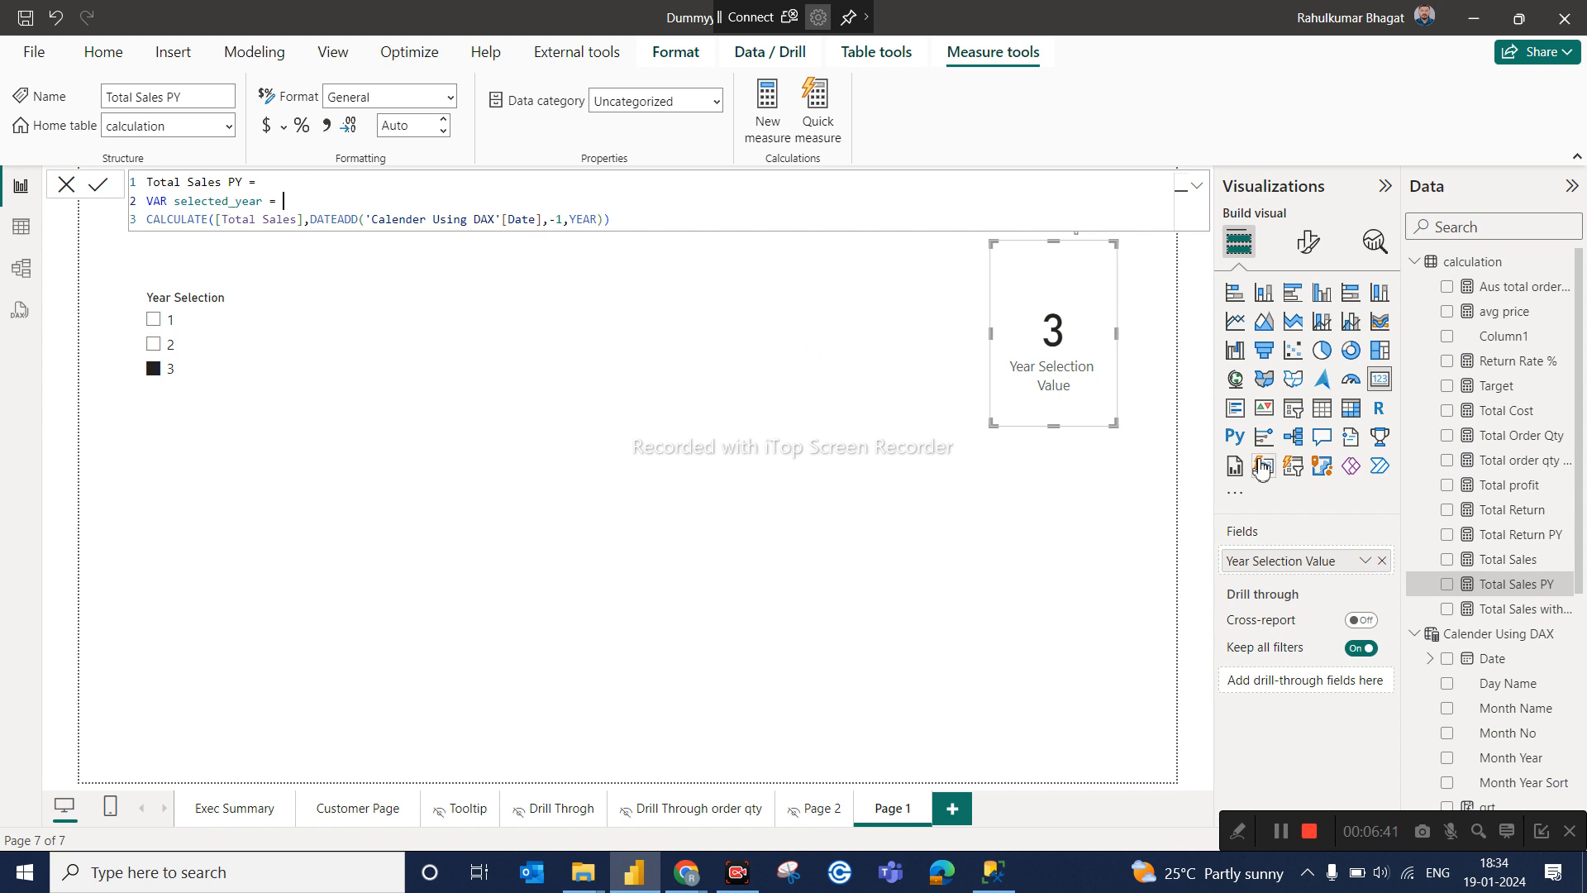
left_click_drag(1578, 427, 1579, 668)
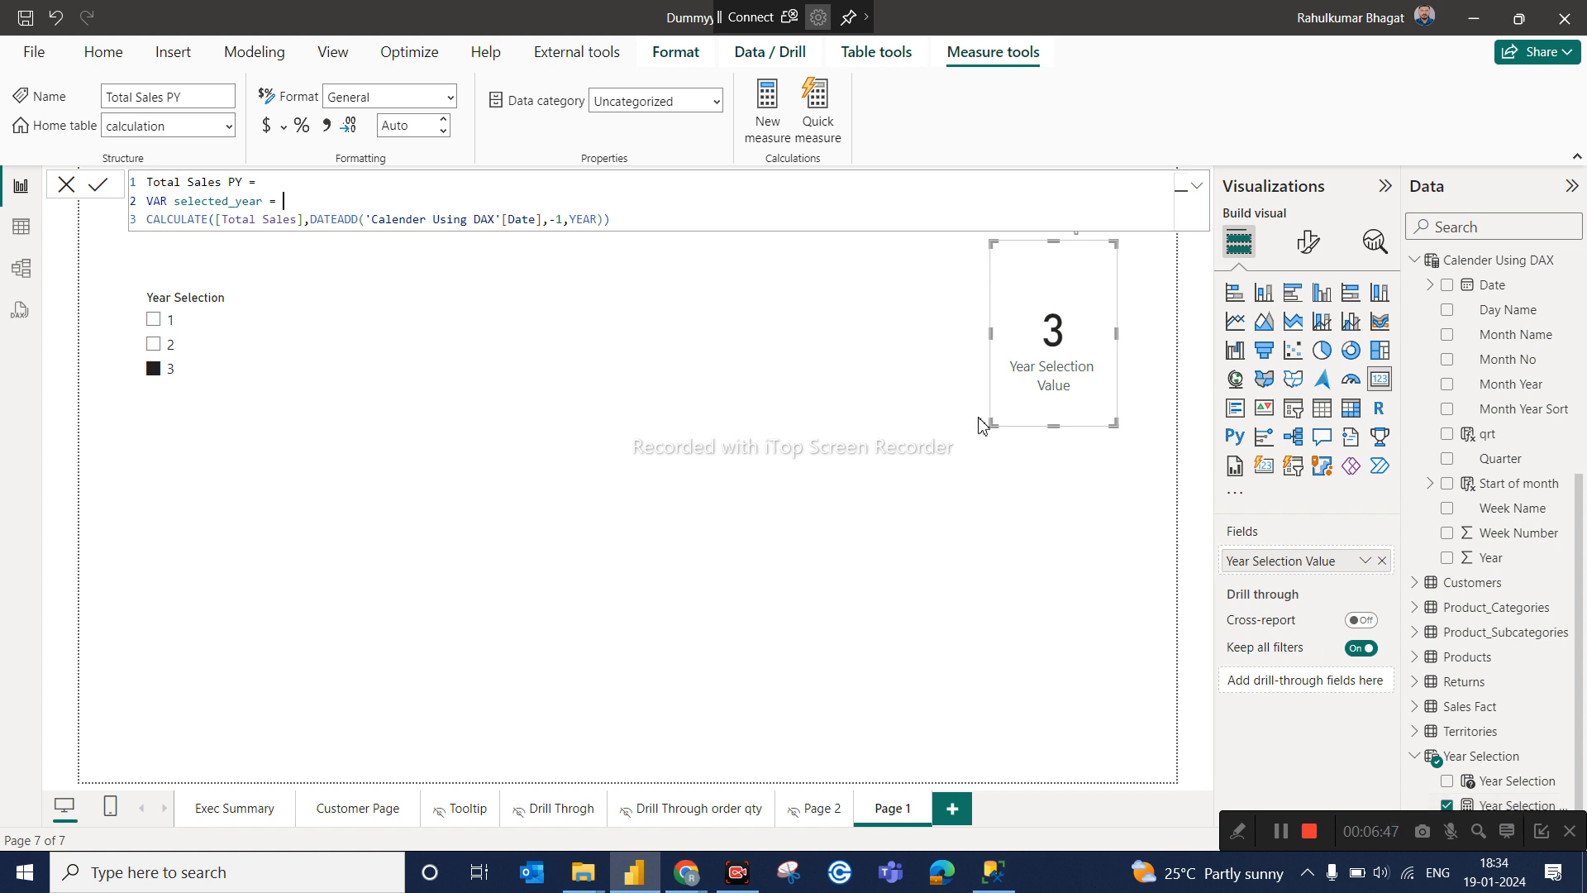
type("year")
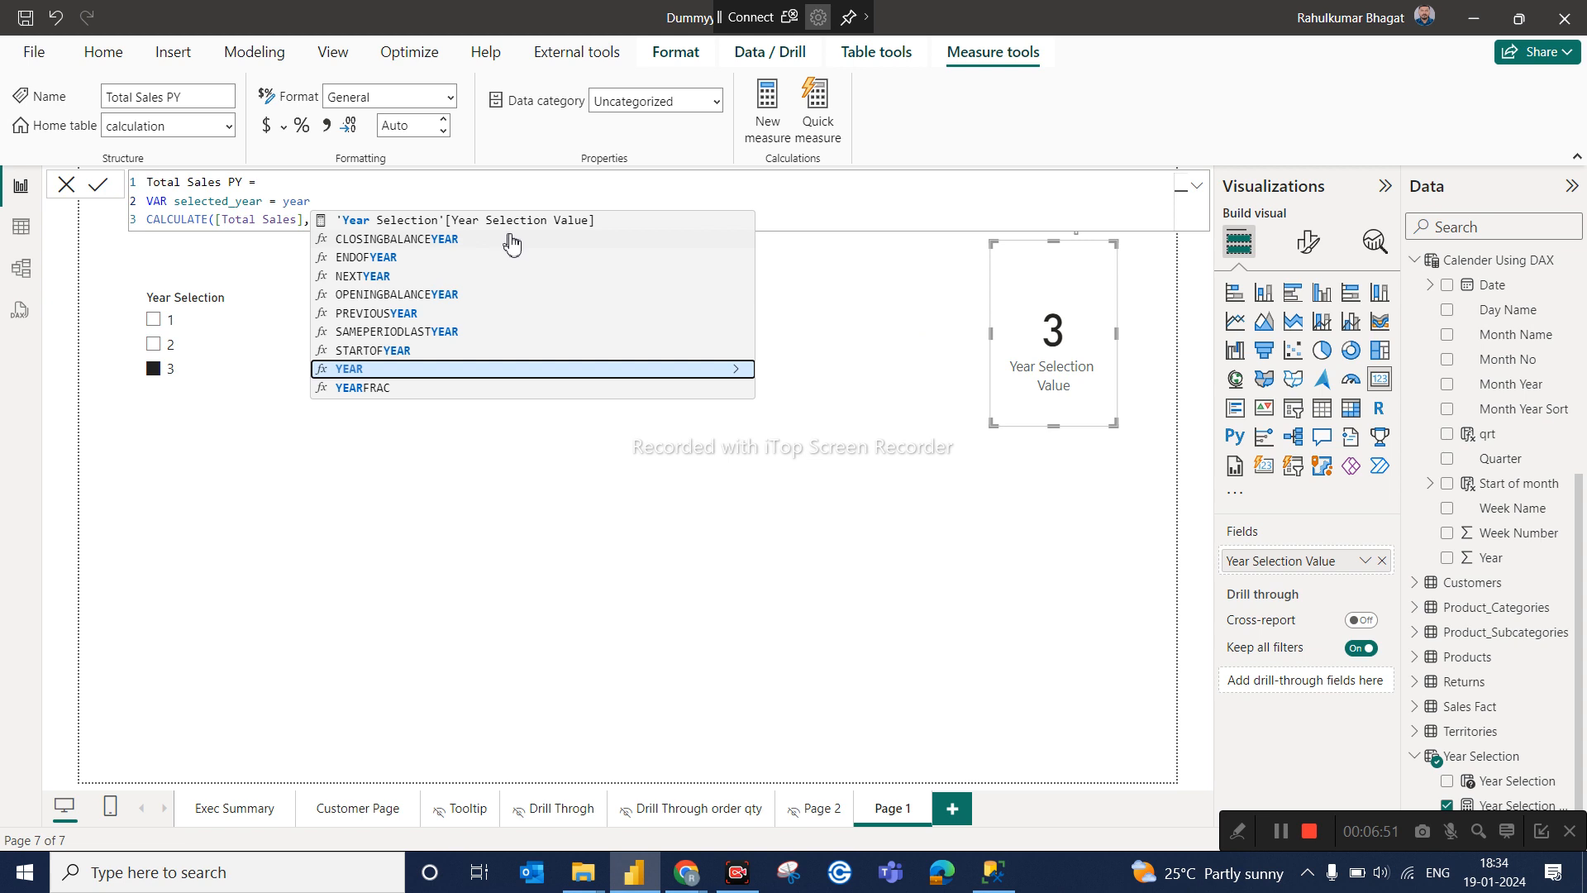
left_click(347, 221)
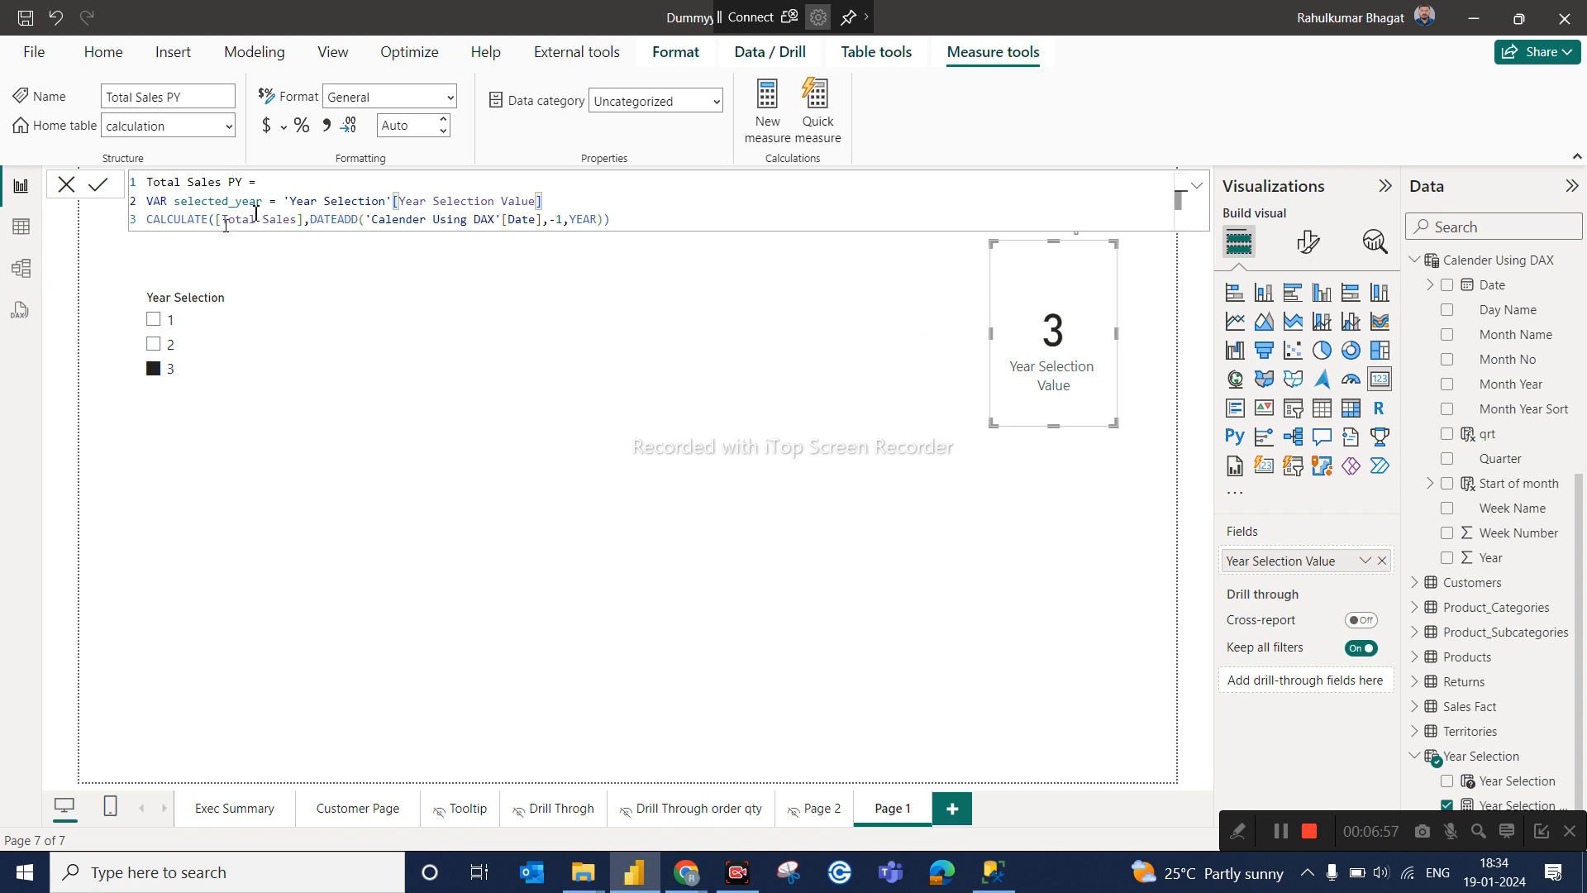
key("Return")
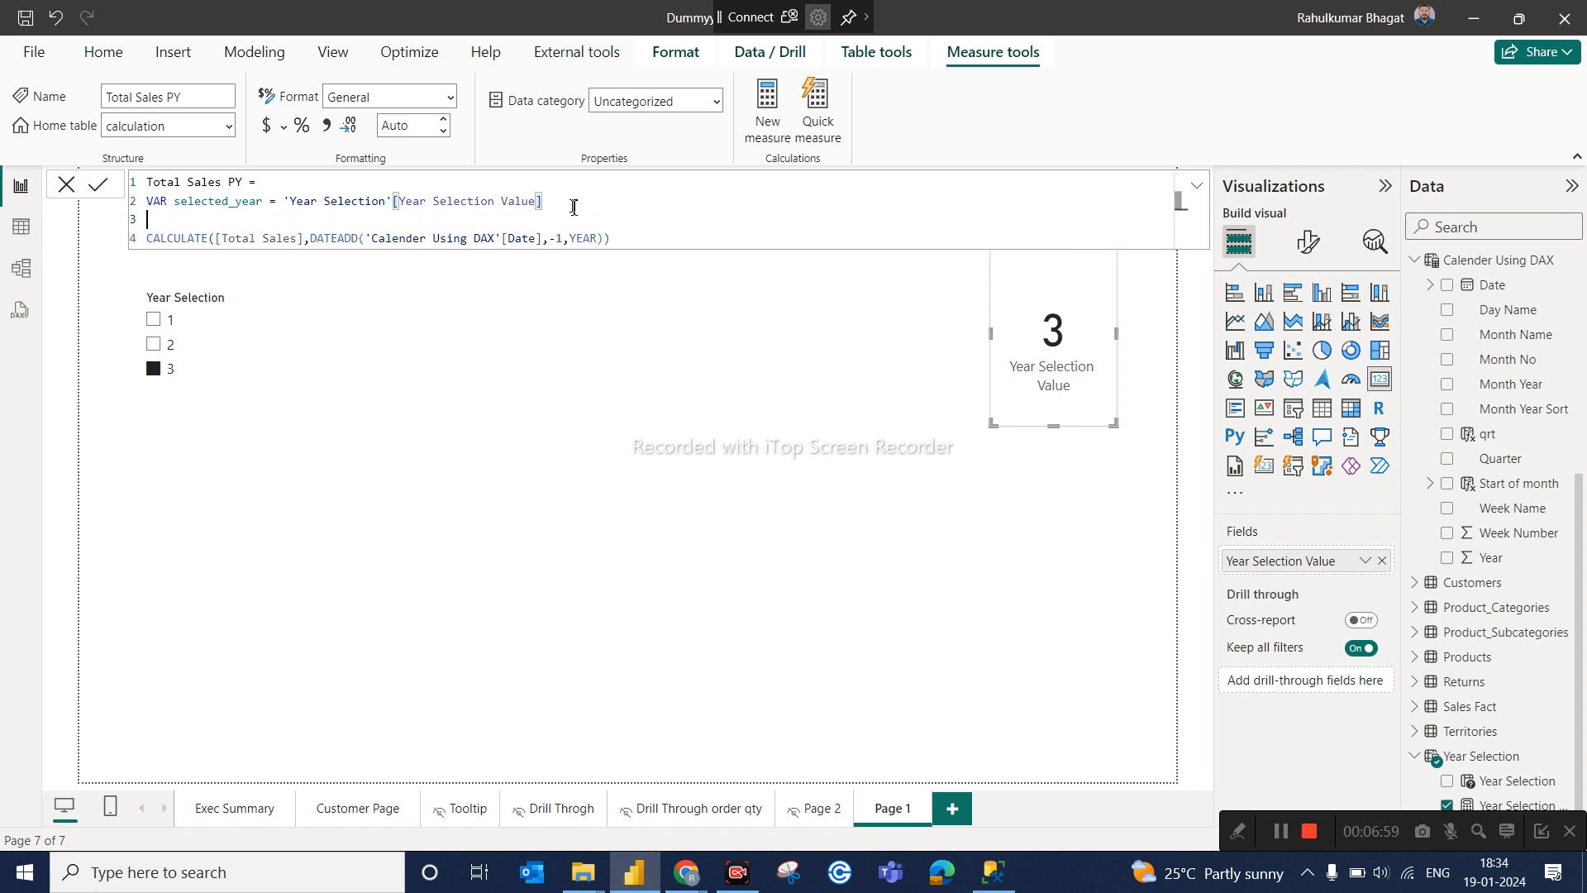
type("Return")
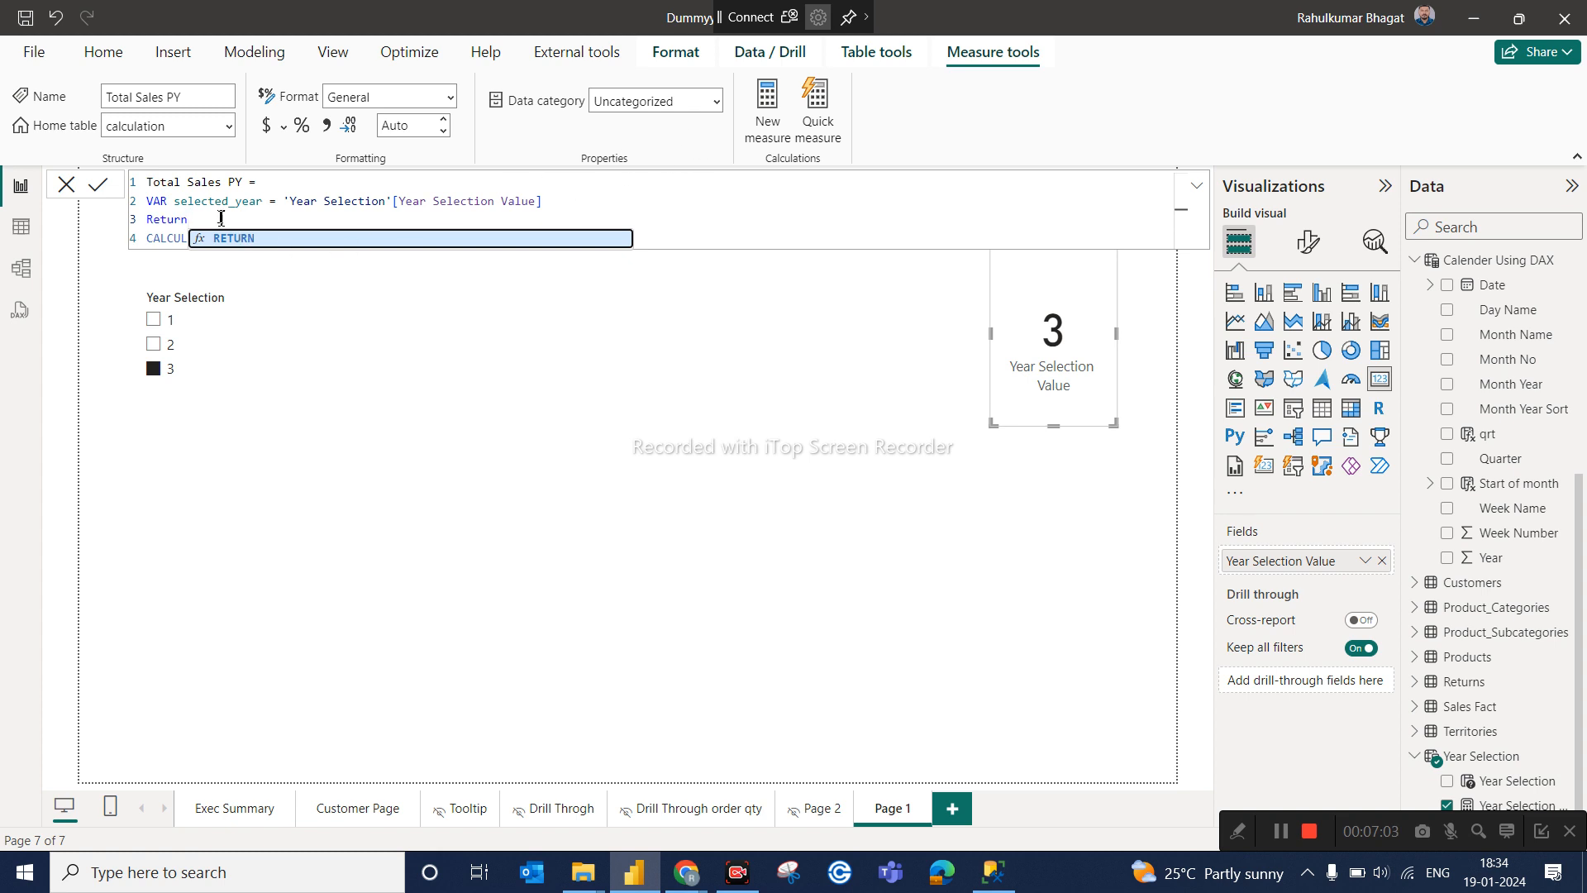
Replace the 1 in the DATEADD interval with selected_year, keeping the minus sign, and commit the Total Sales PY measure.
left_click(169, 240)
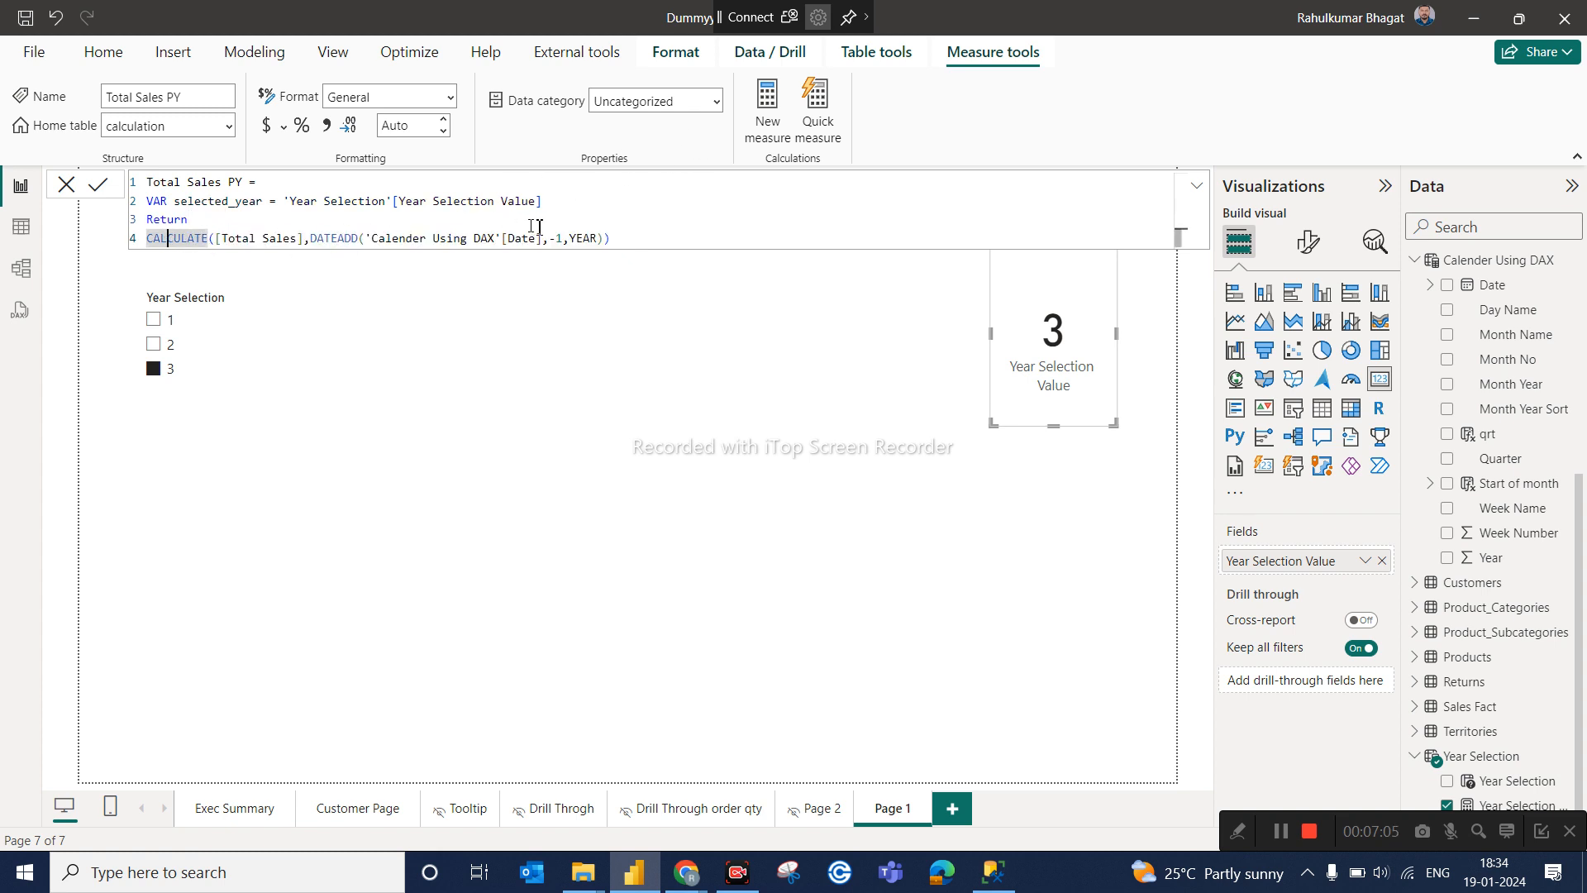
left_click(567, 240)
key("BackSpace")
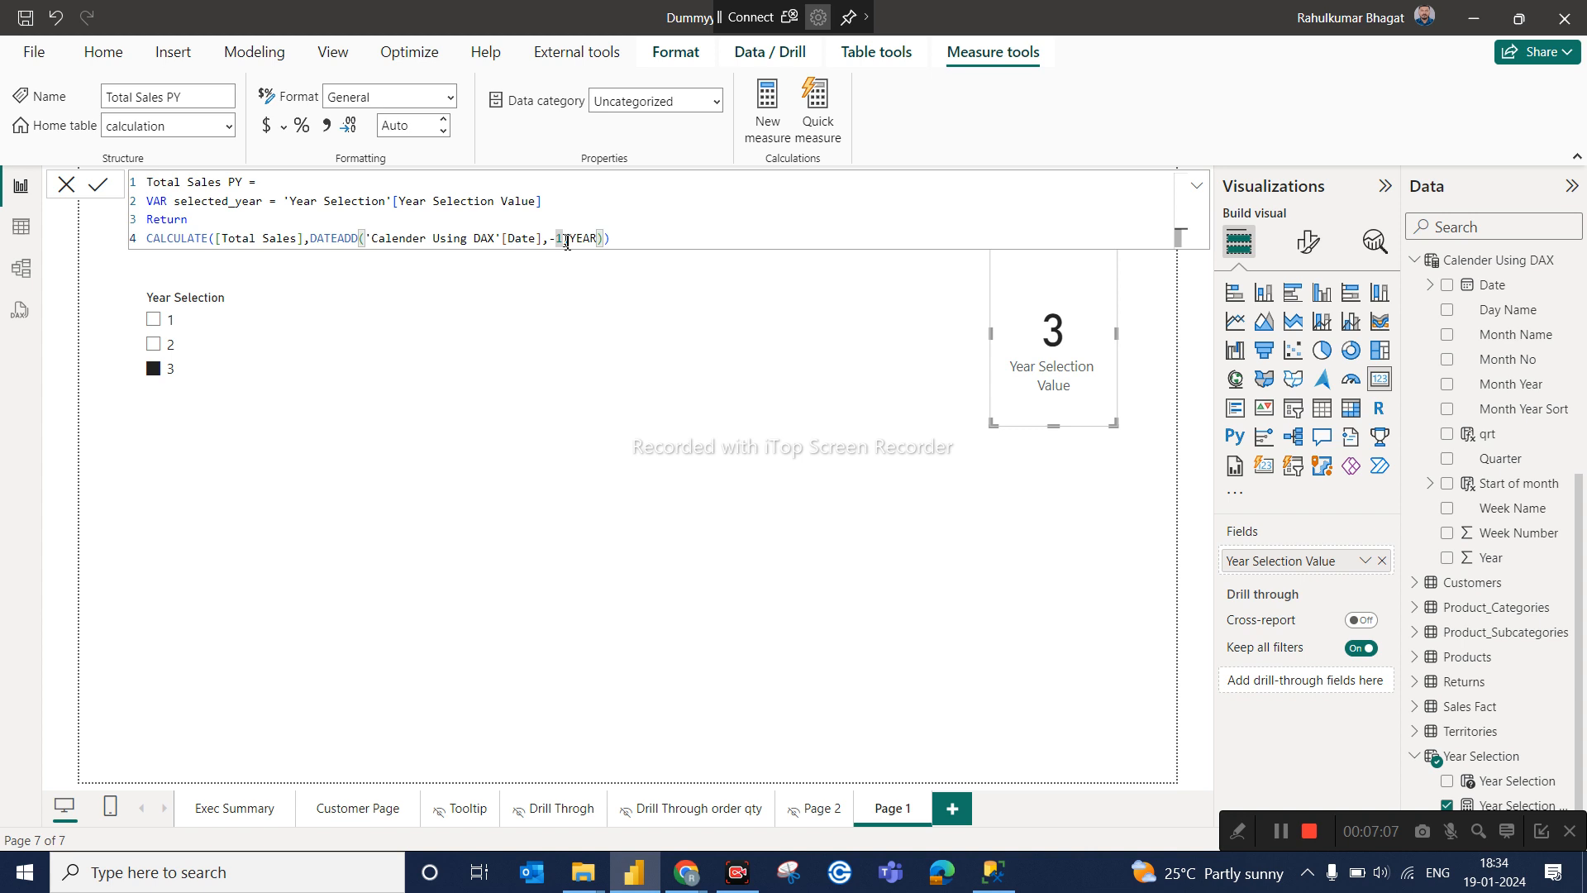
type("sele")
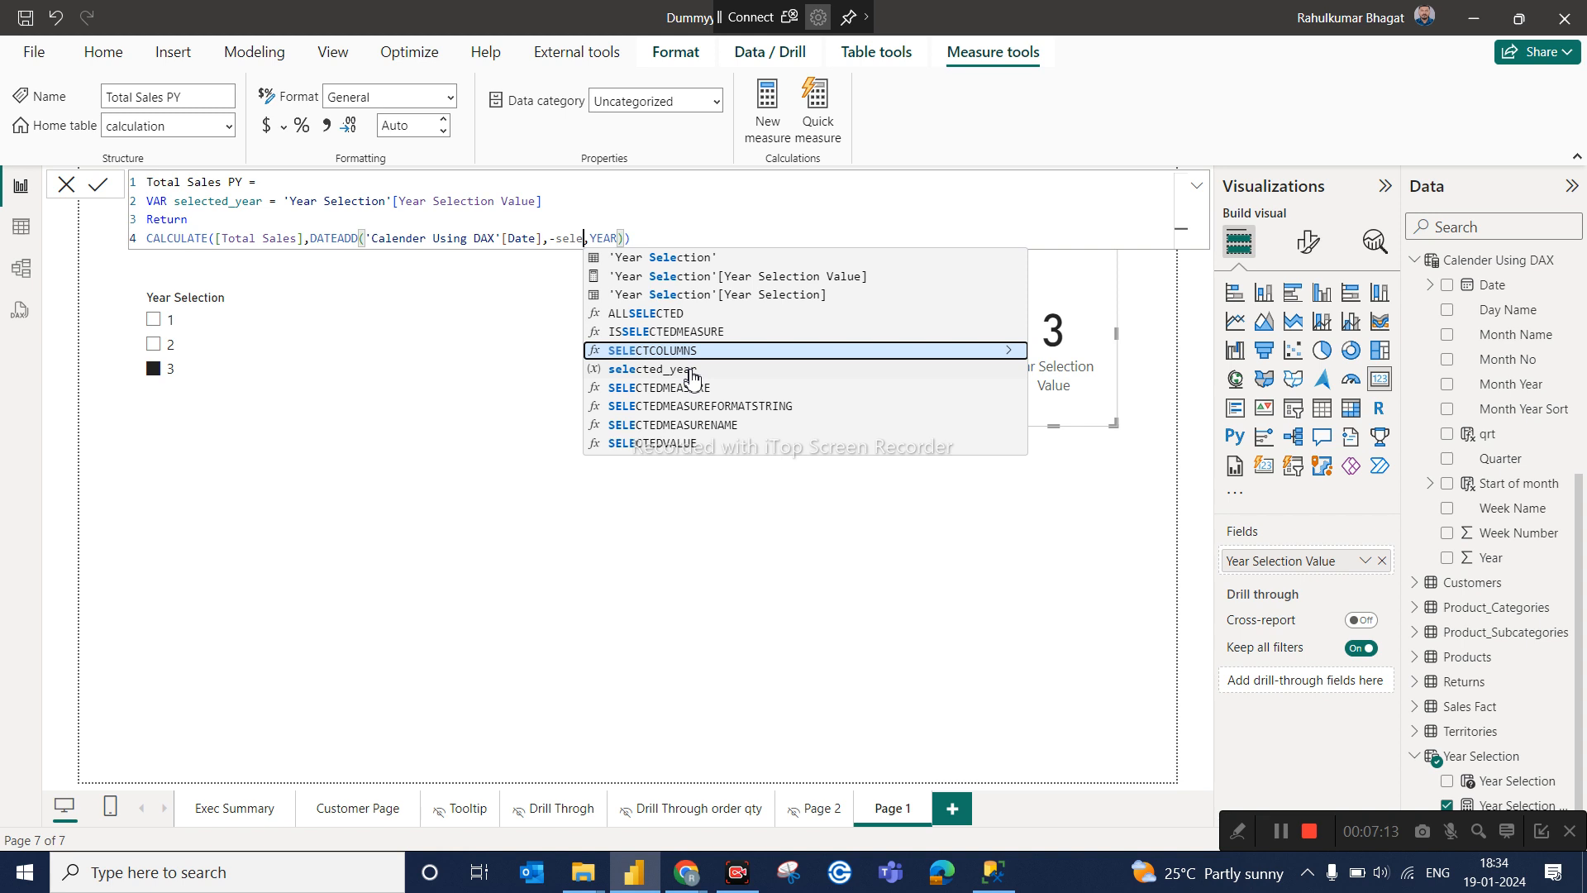
type("cte")
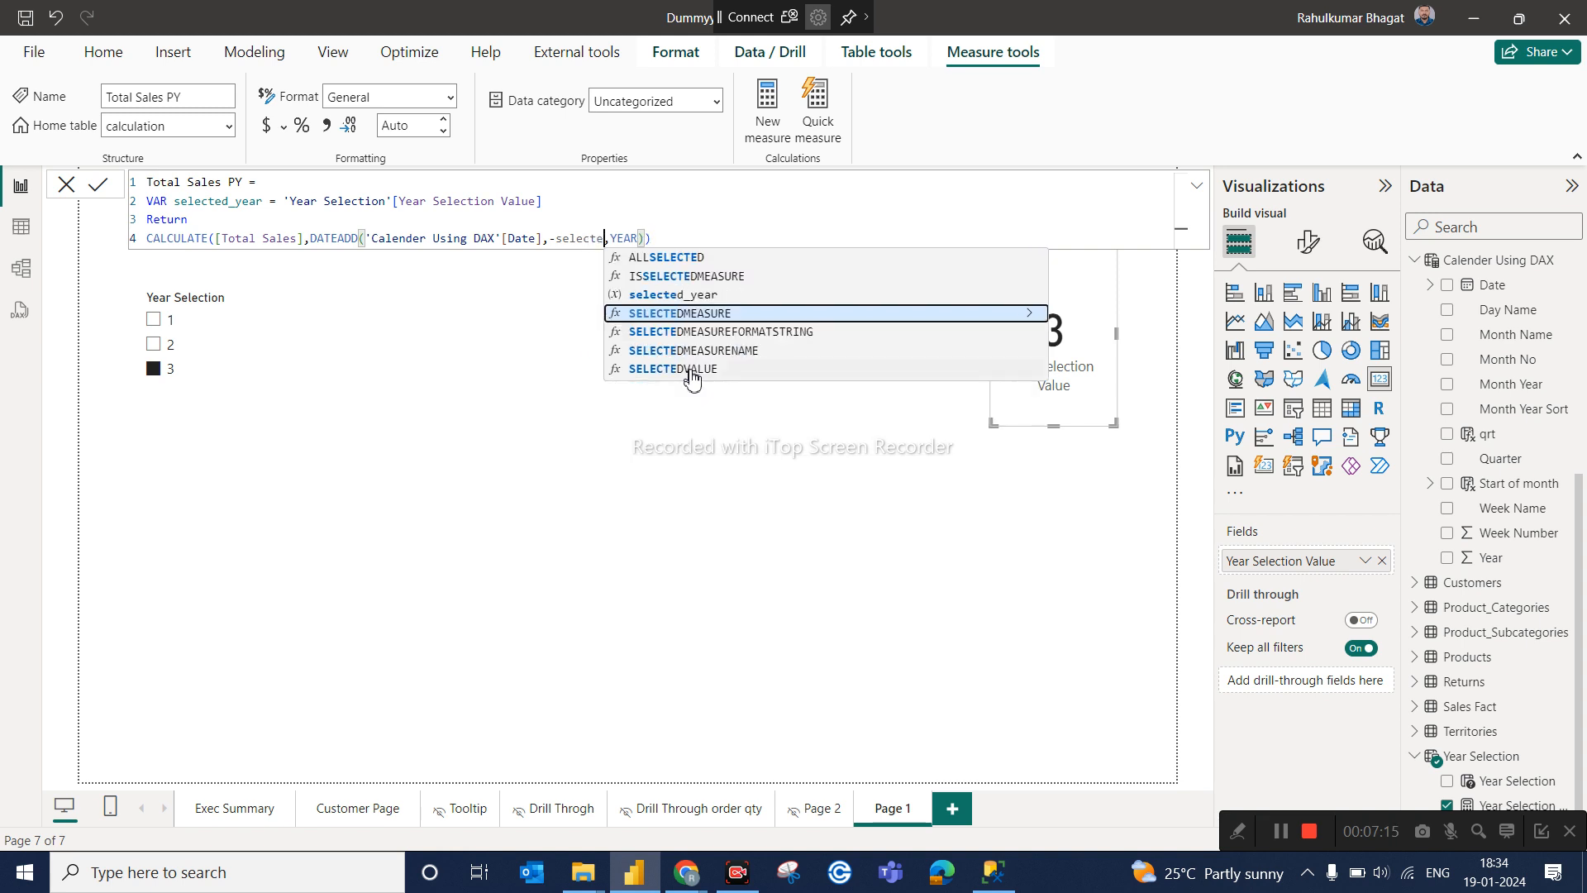
left_click(670, 299)
left_click(709, 240)
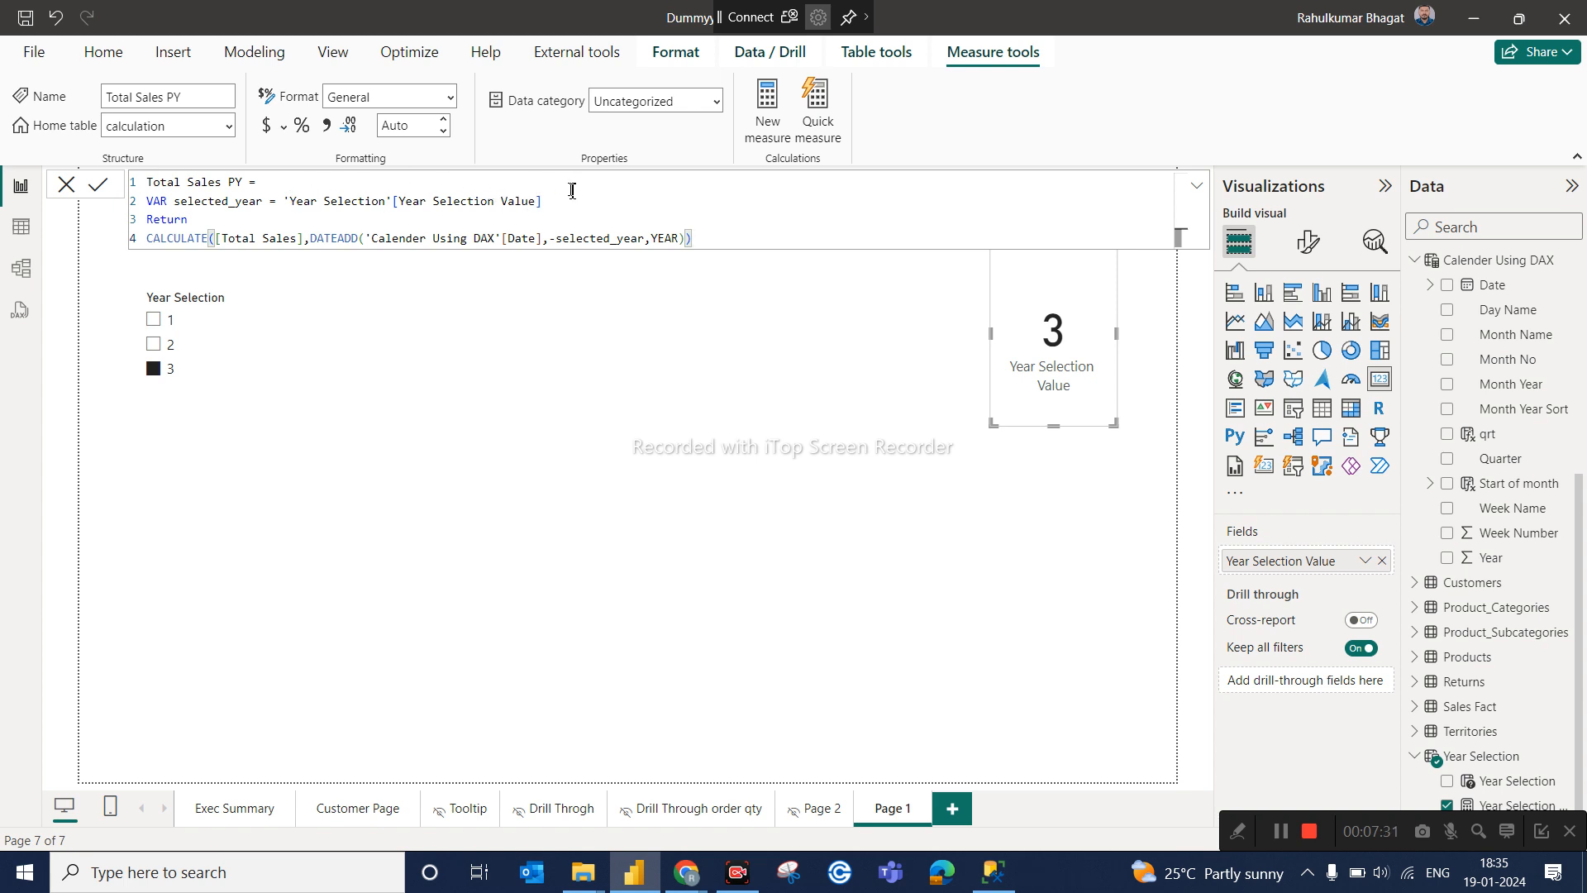
key("Return")
Create a large table visual beside the slicer from the calendar table's Date hierarchy, leaving out the Day level.
left_click_drag(1482, 291, 466, 424)
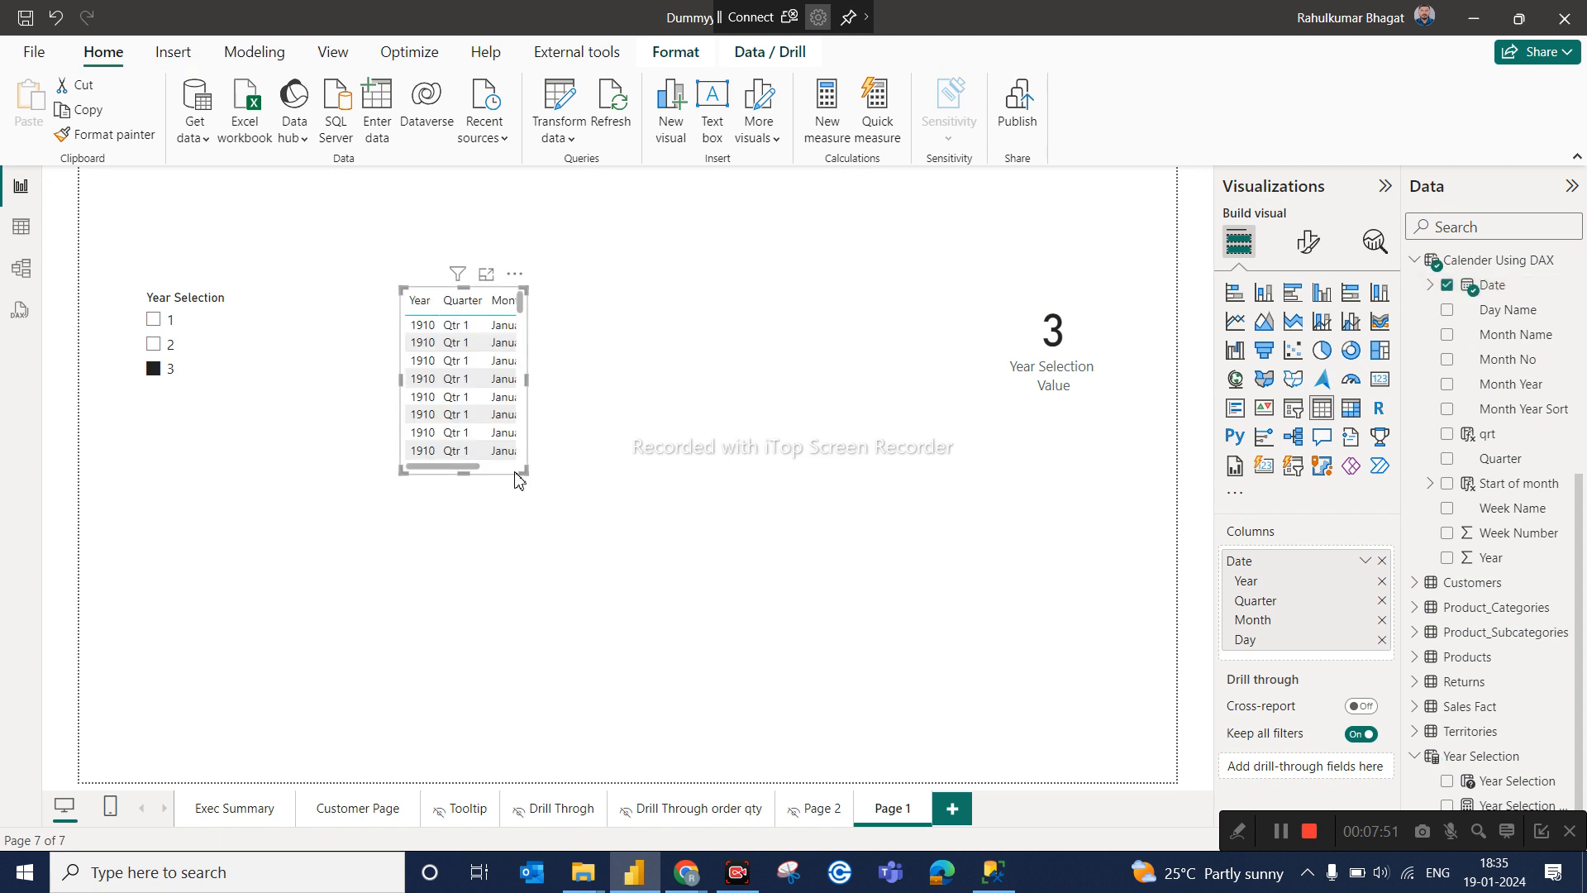
left_click_drag(527, 471, 947, 715)
left_click(1381, 639)
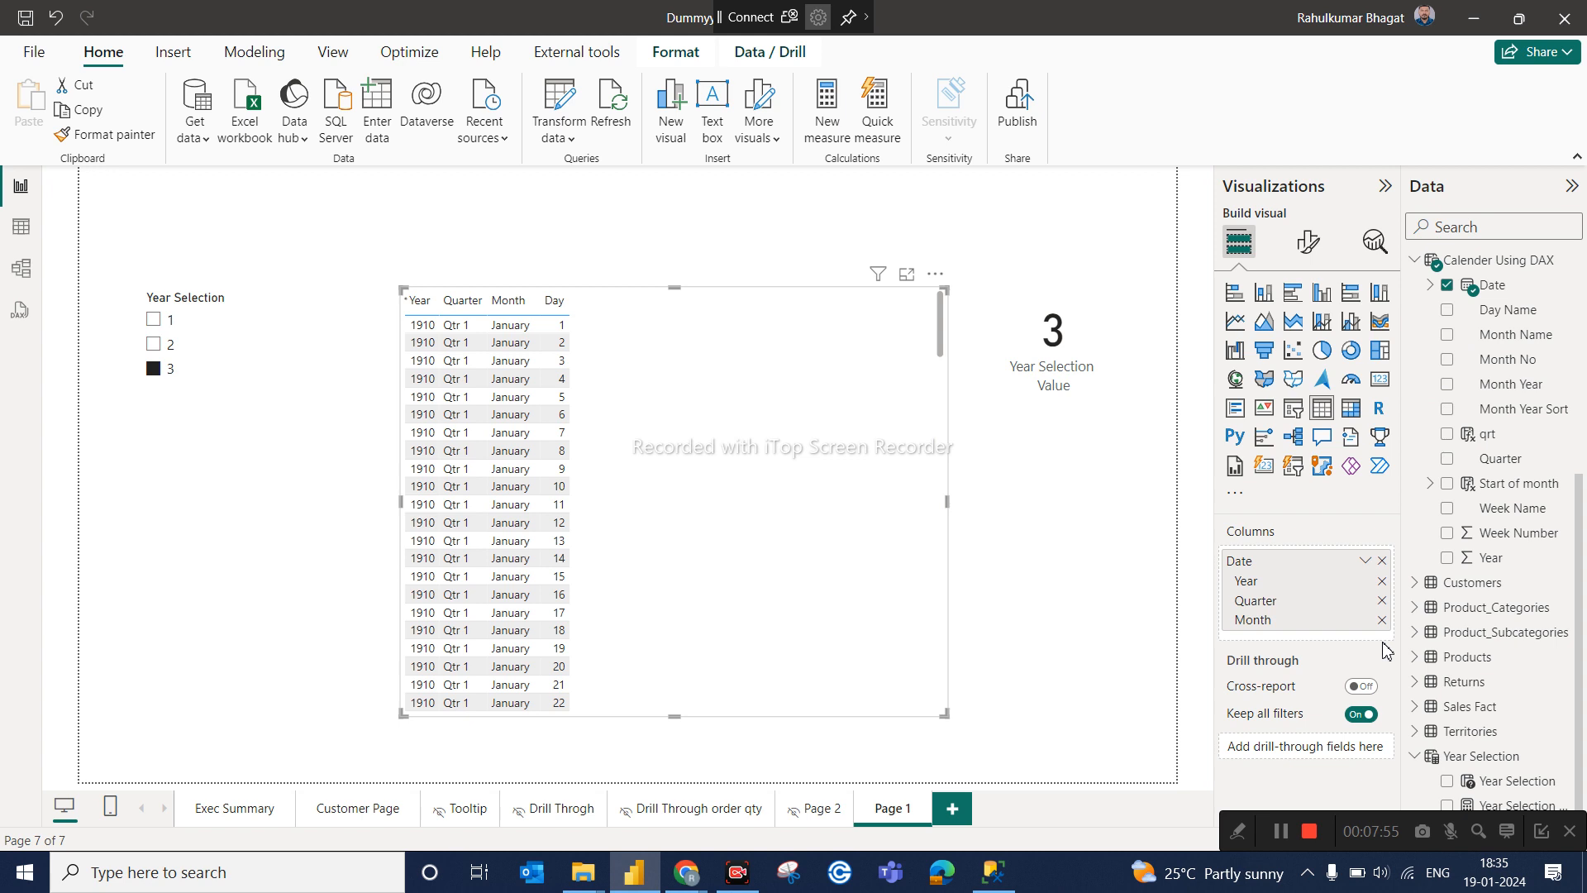
Add Total Sales PY to the table with Total Sales placed before it, and select 1 in the Year Selection slicer.
left_click(1415, 260)
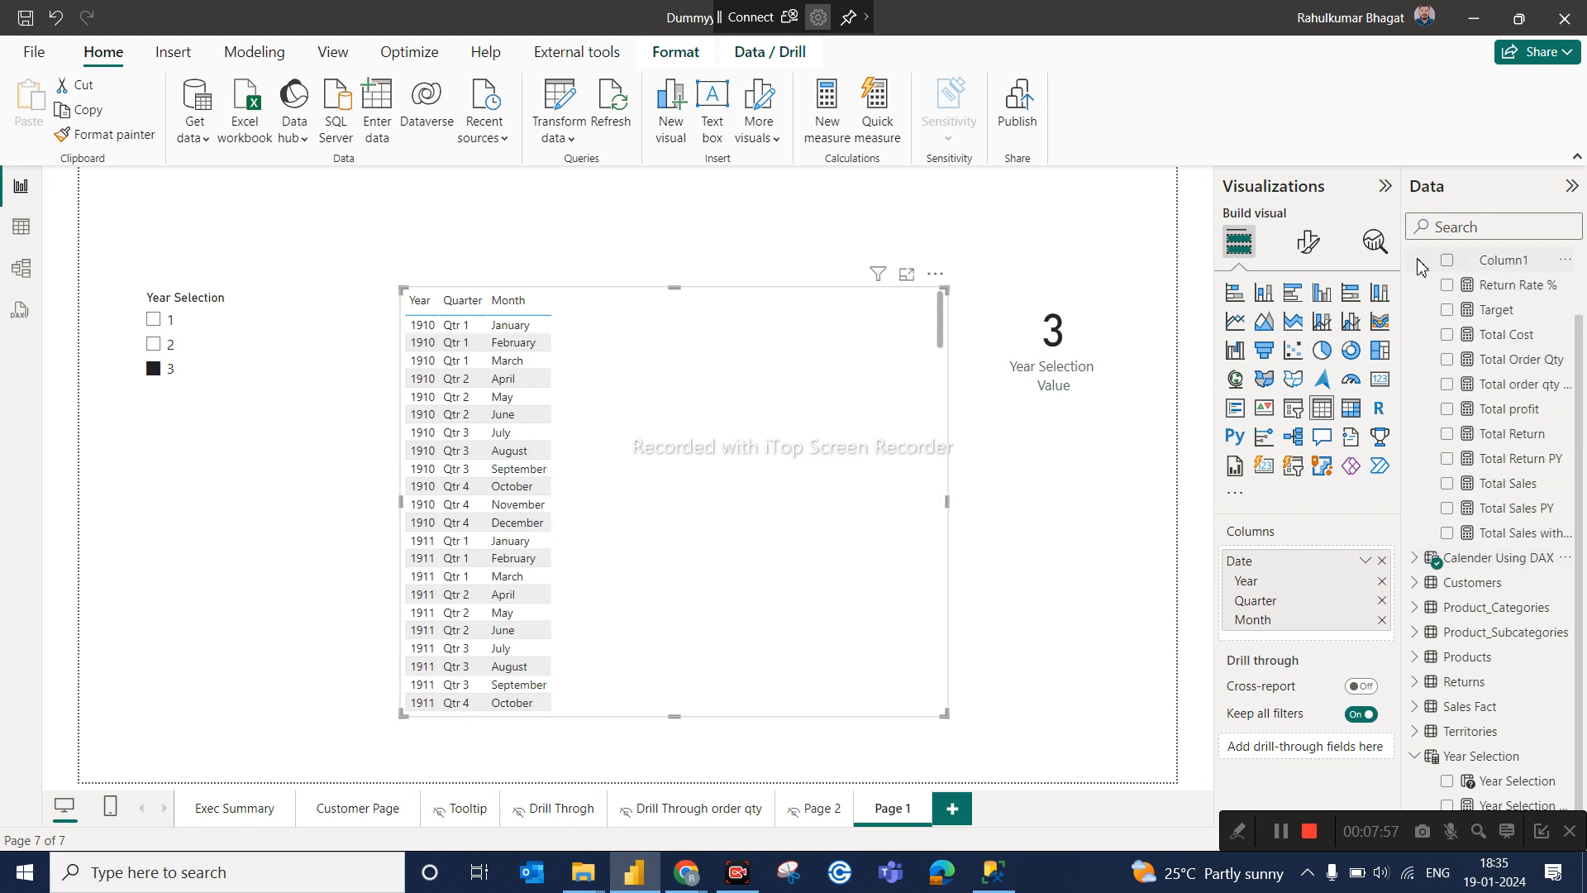
left_click_drag(1525, 512, 1353, 644)
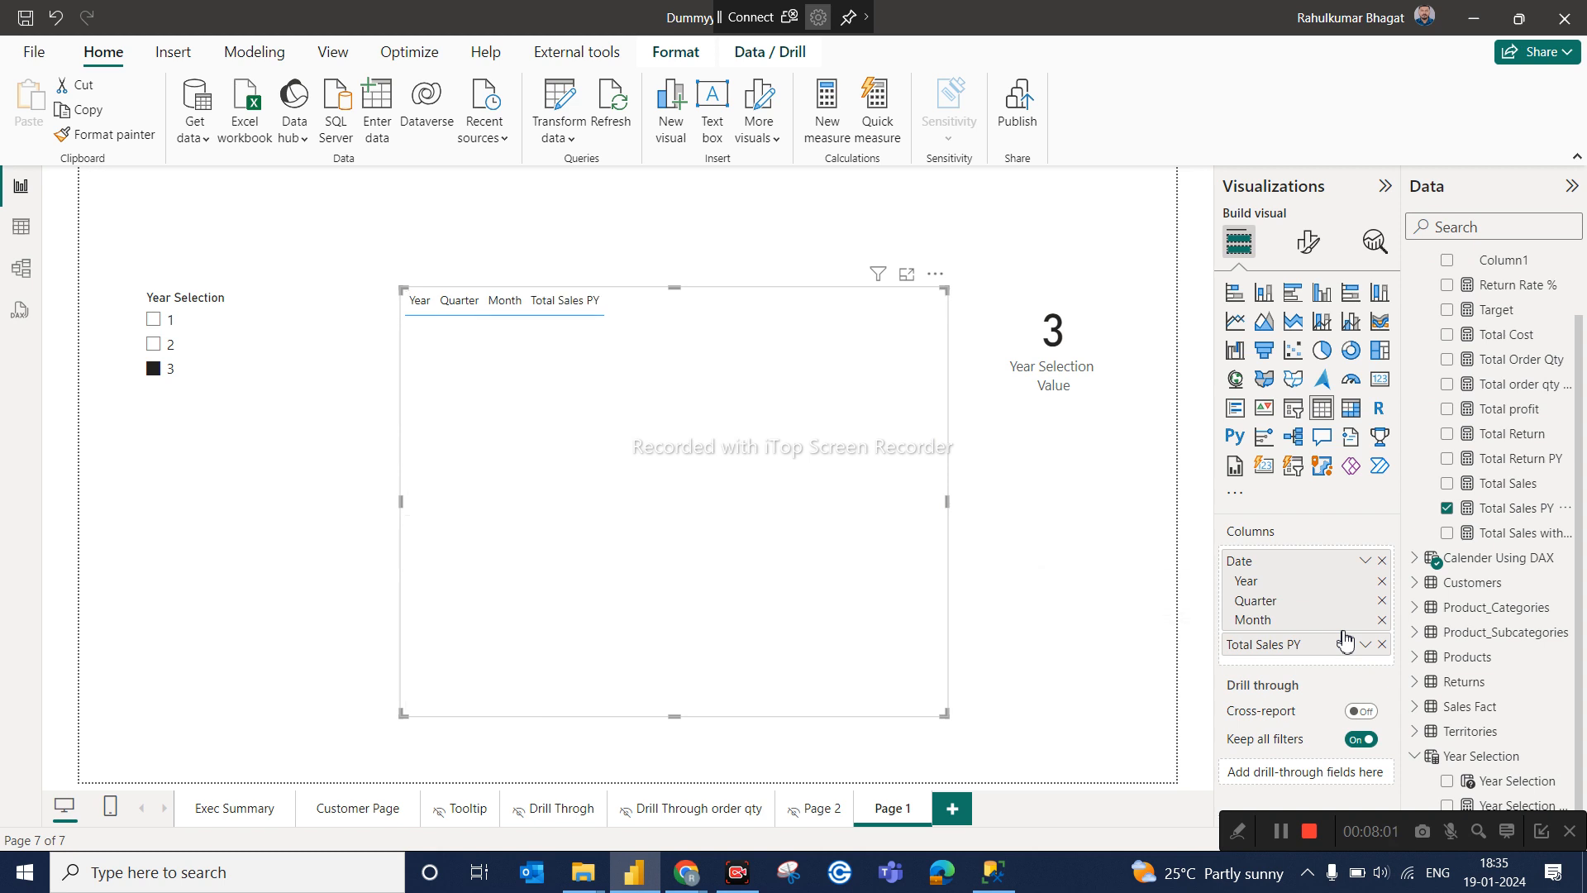
left_click(170, 323)
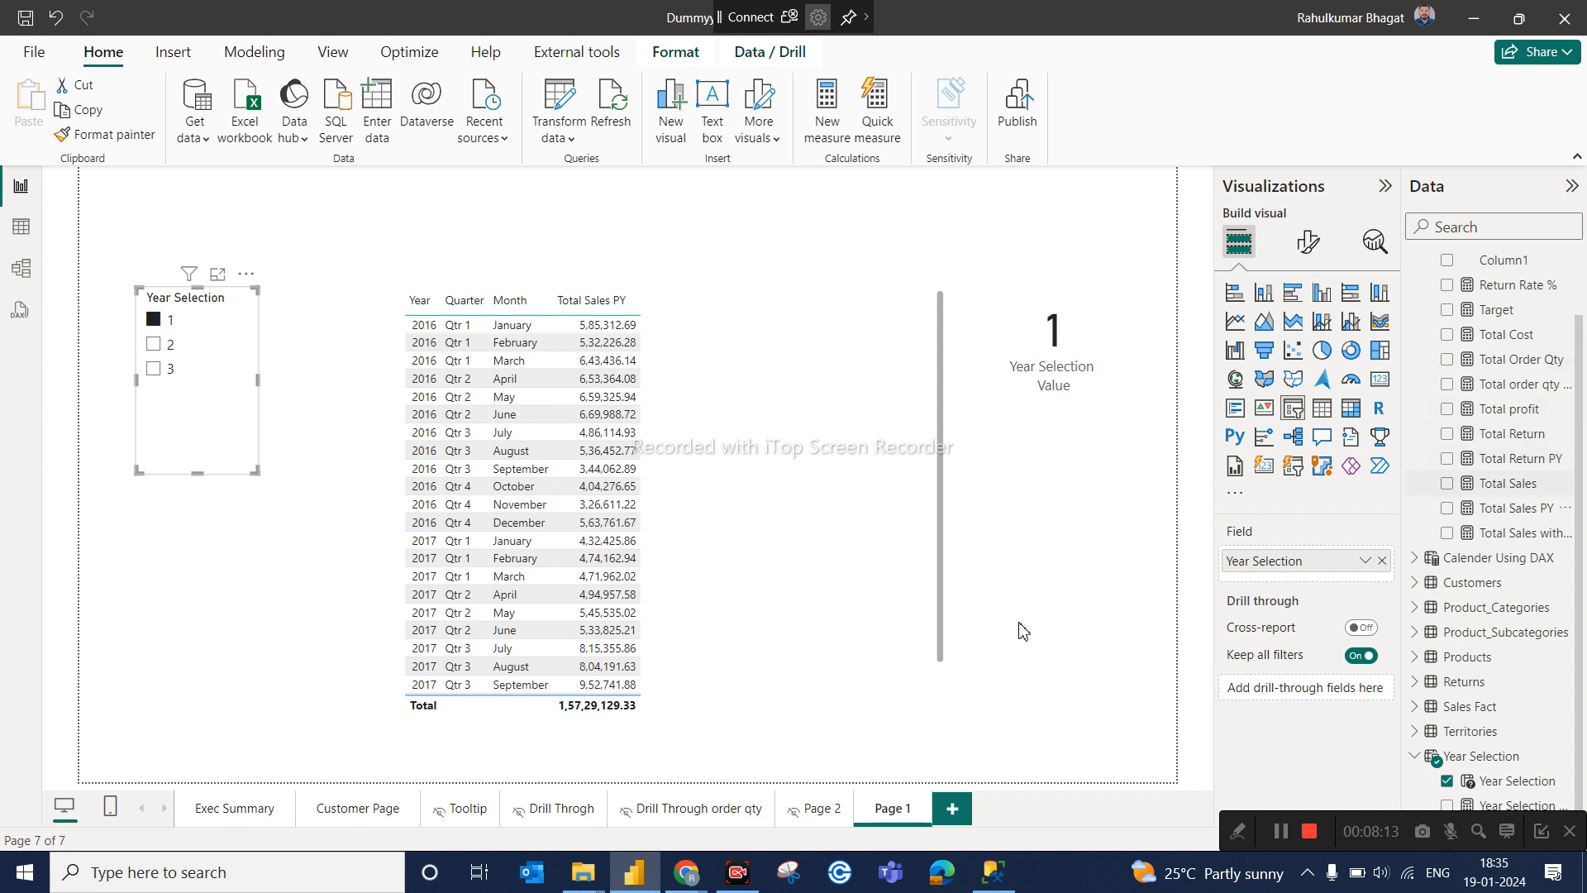
left_click(786, 549)
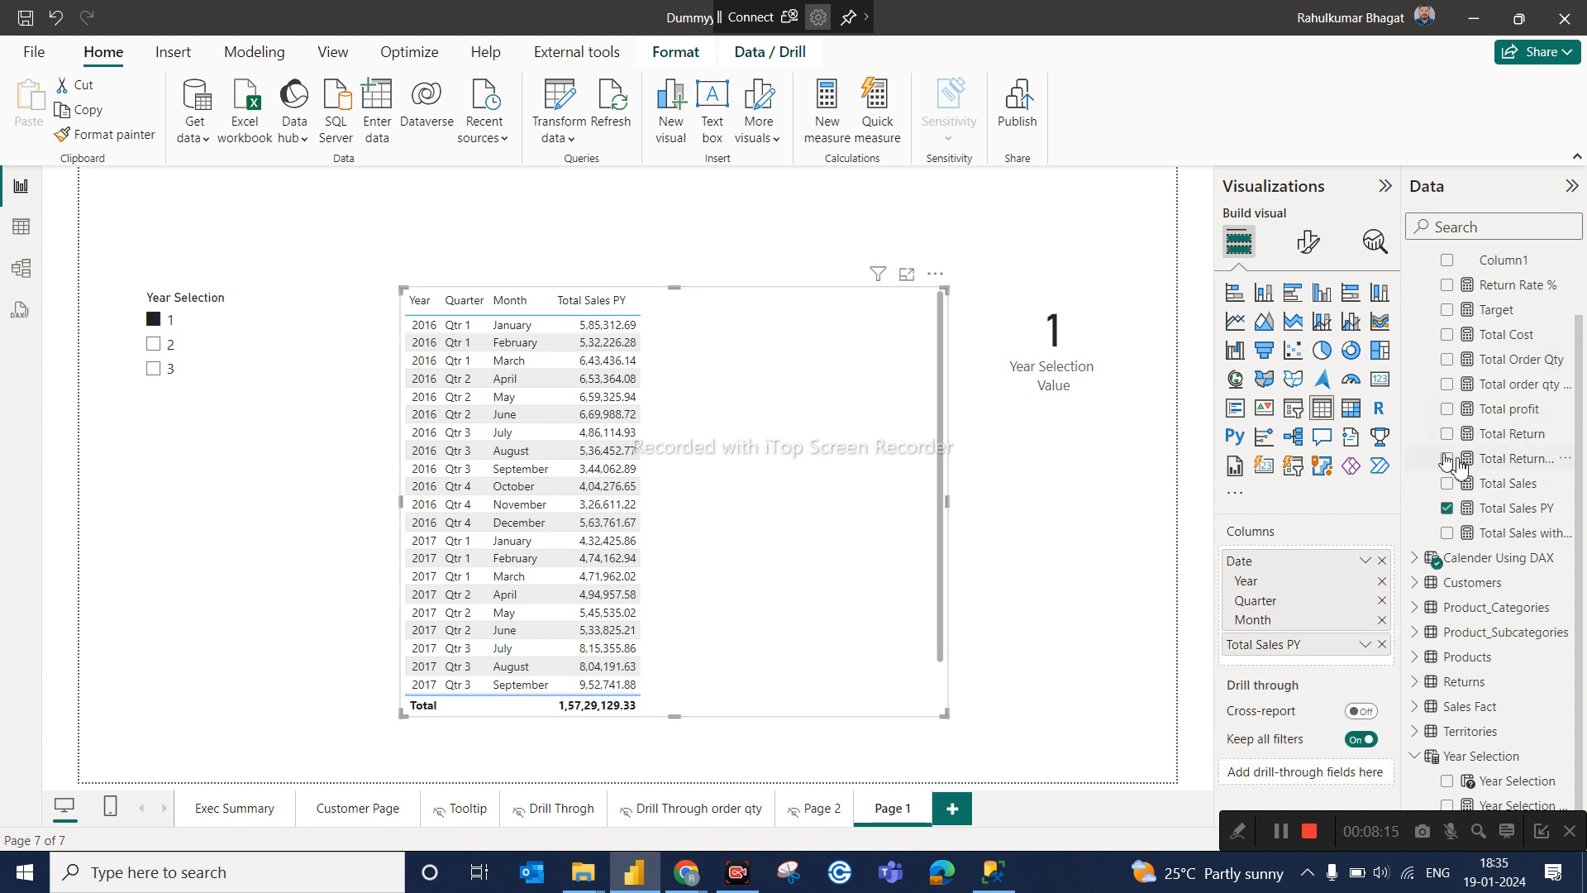
left_click_drag(1524, 486, 1381, 638)
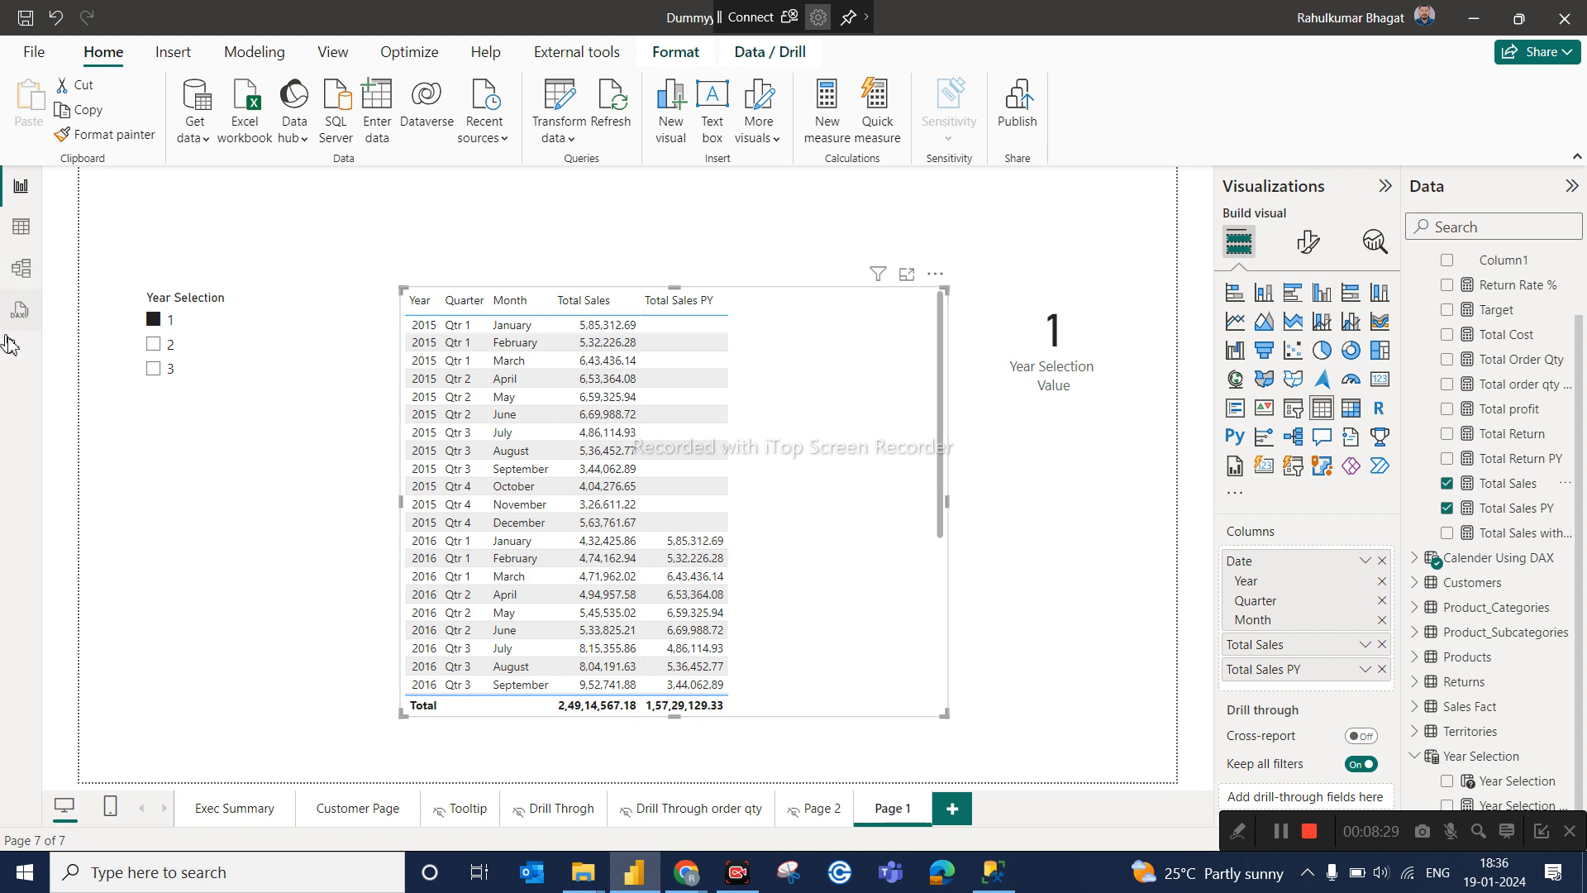
Compare the table's Total Sales PY column with 2 and 3 selected in the slicer, and clear the slicer selection.
left_click(159, 351)
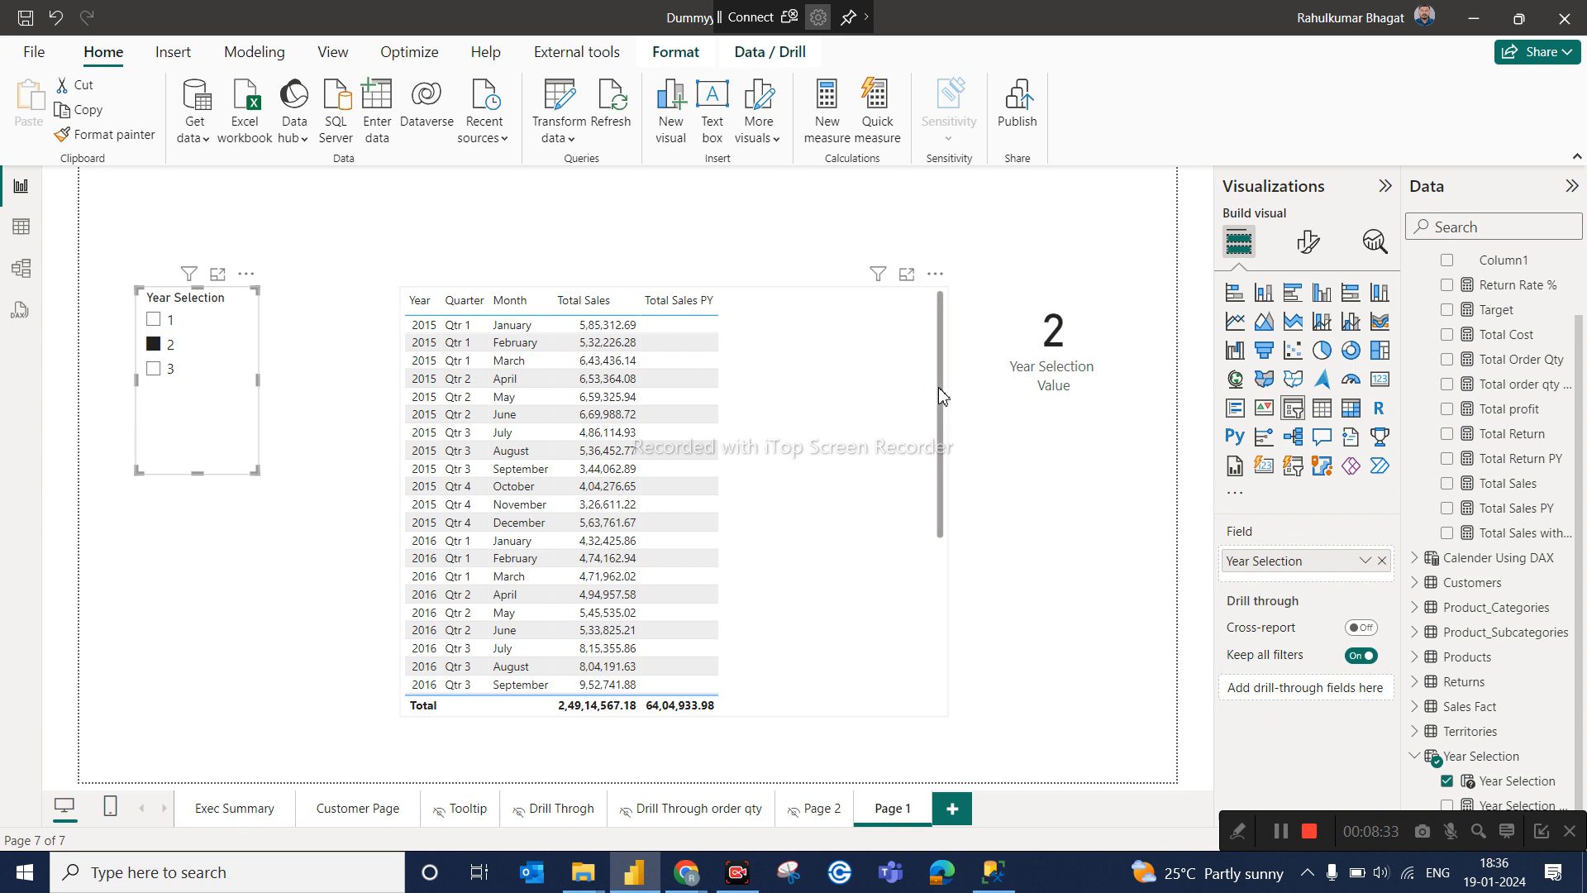
left_click_drag(941, 395, 977, 550)
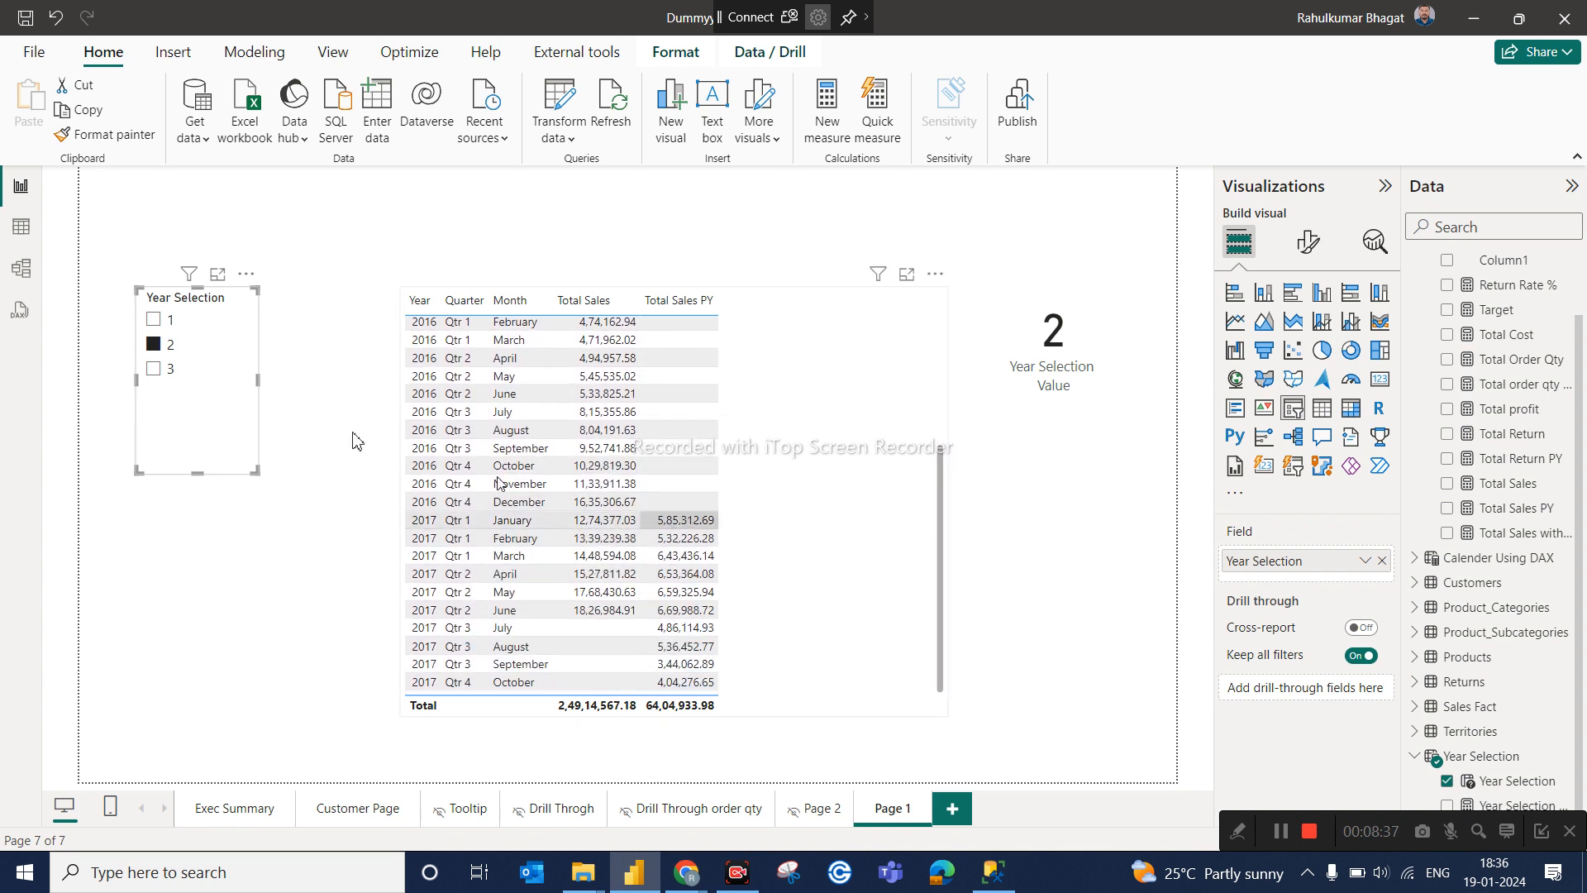
left_click(155, 369)
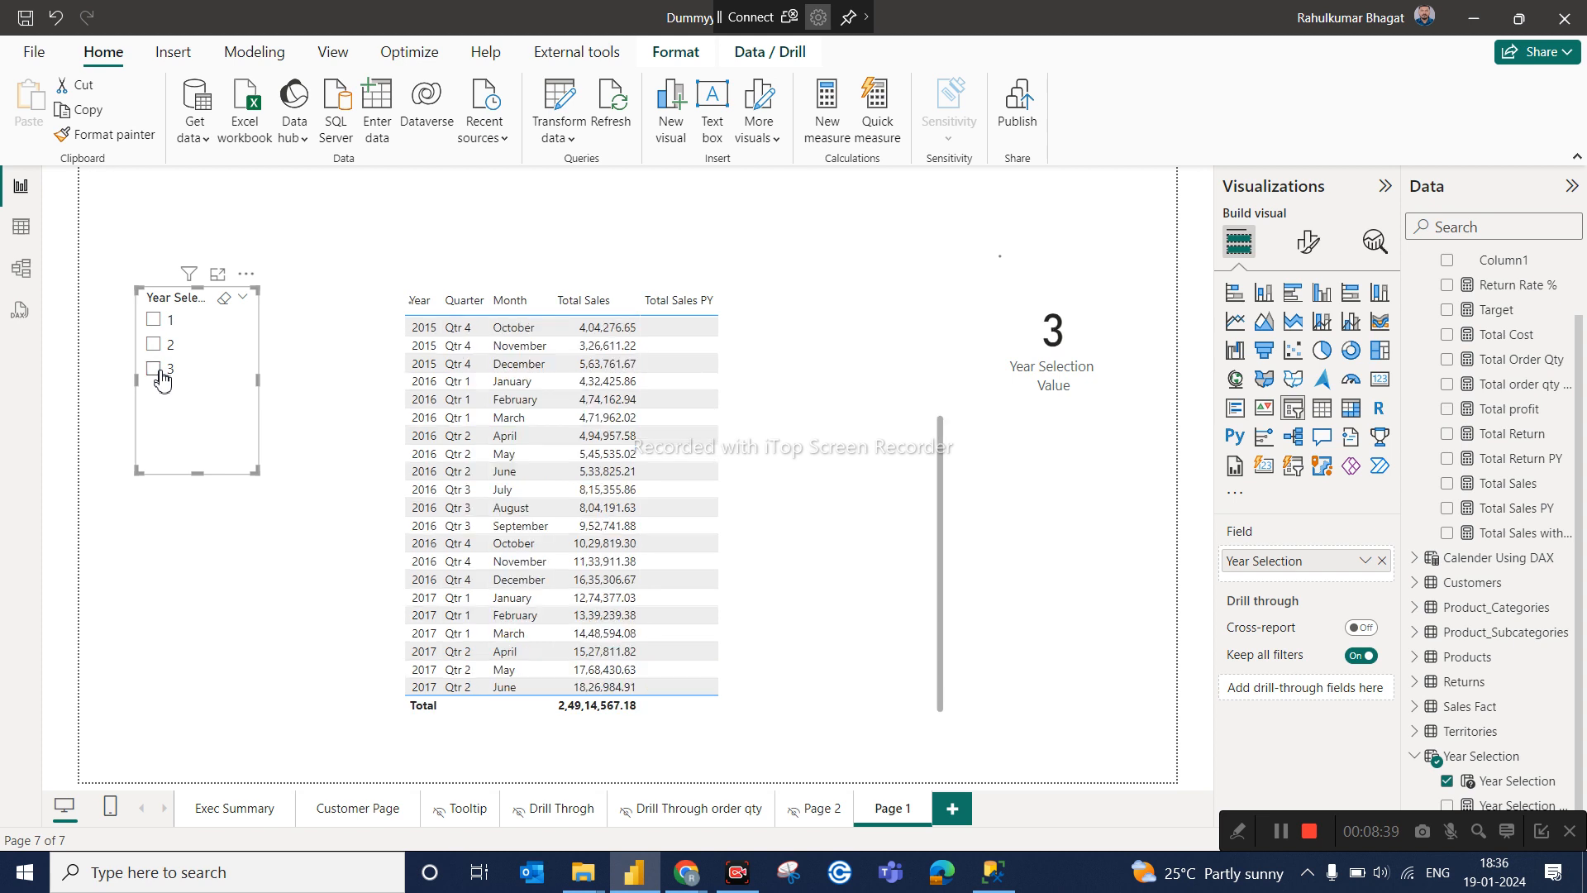
left_click(163, 380)
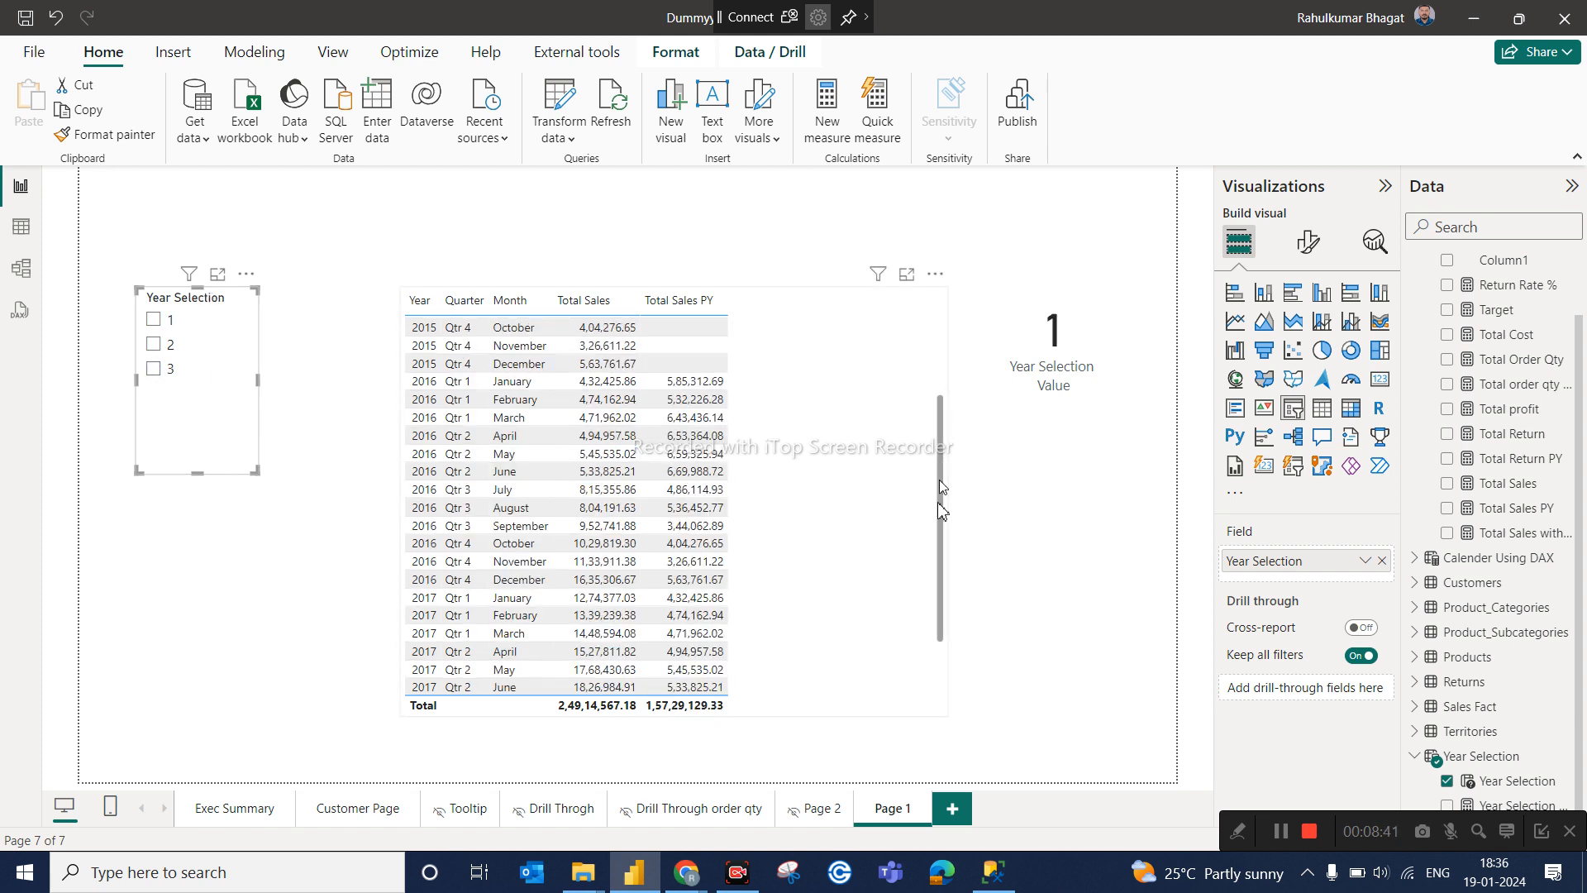
Check the table's Total Sales PY column in the 2015 to 2017 rows with 3 and with 2 selected in the Year Selection slicer.
scroll(937, 438, "up", 2)
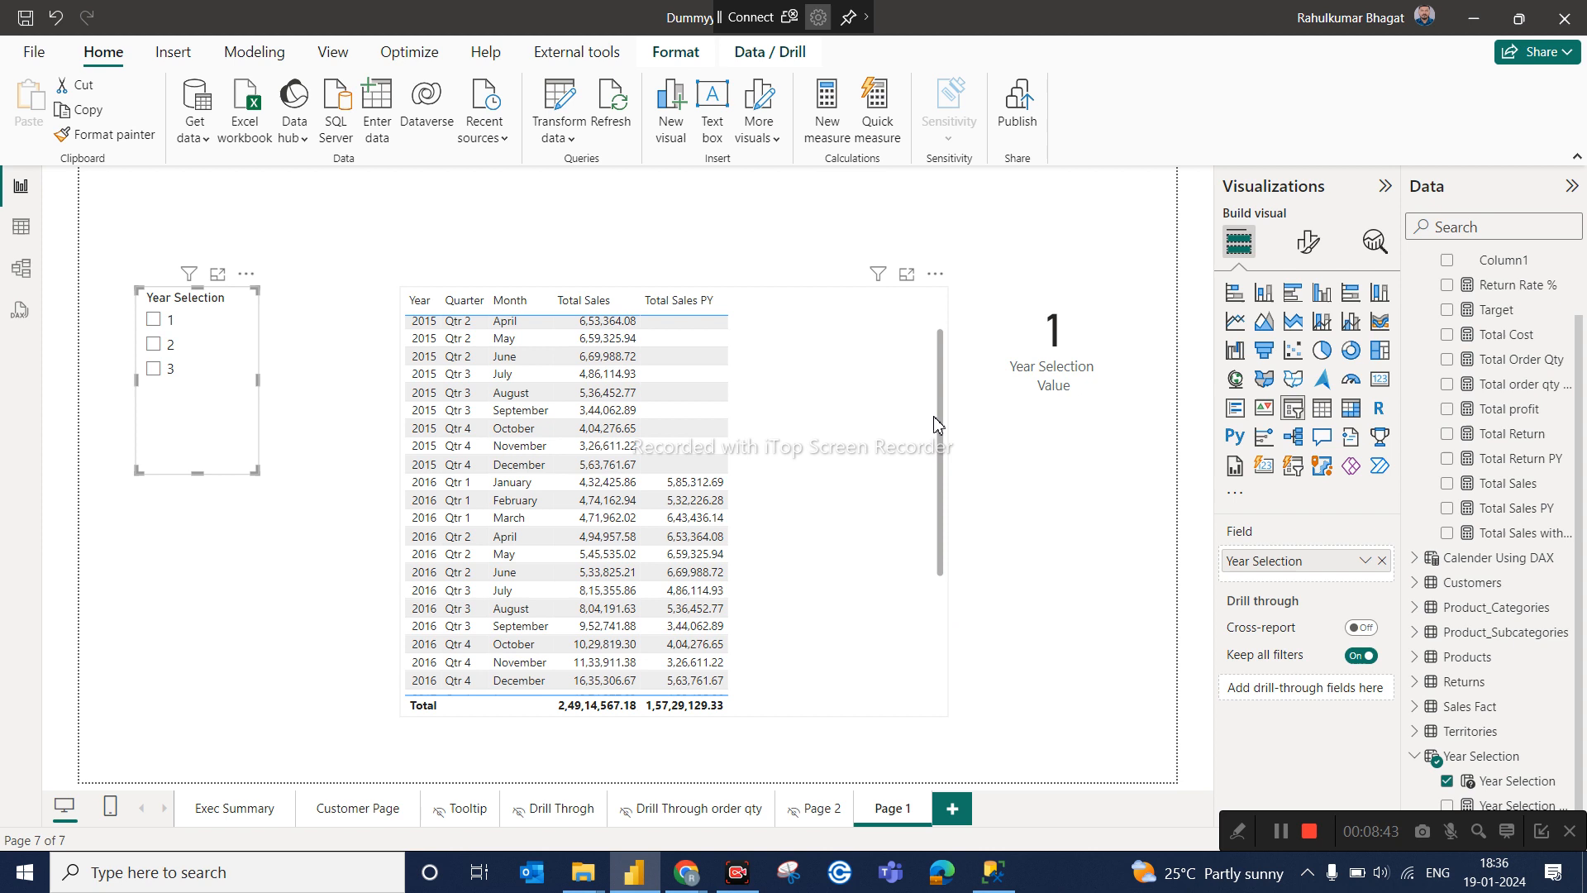
left_click(935, 415)
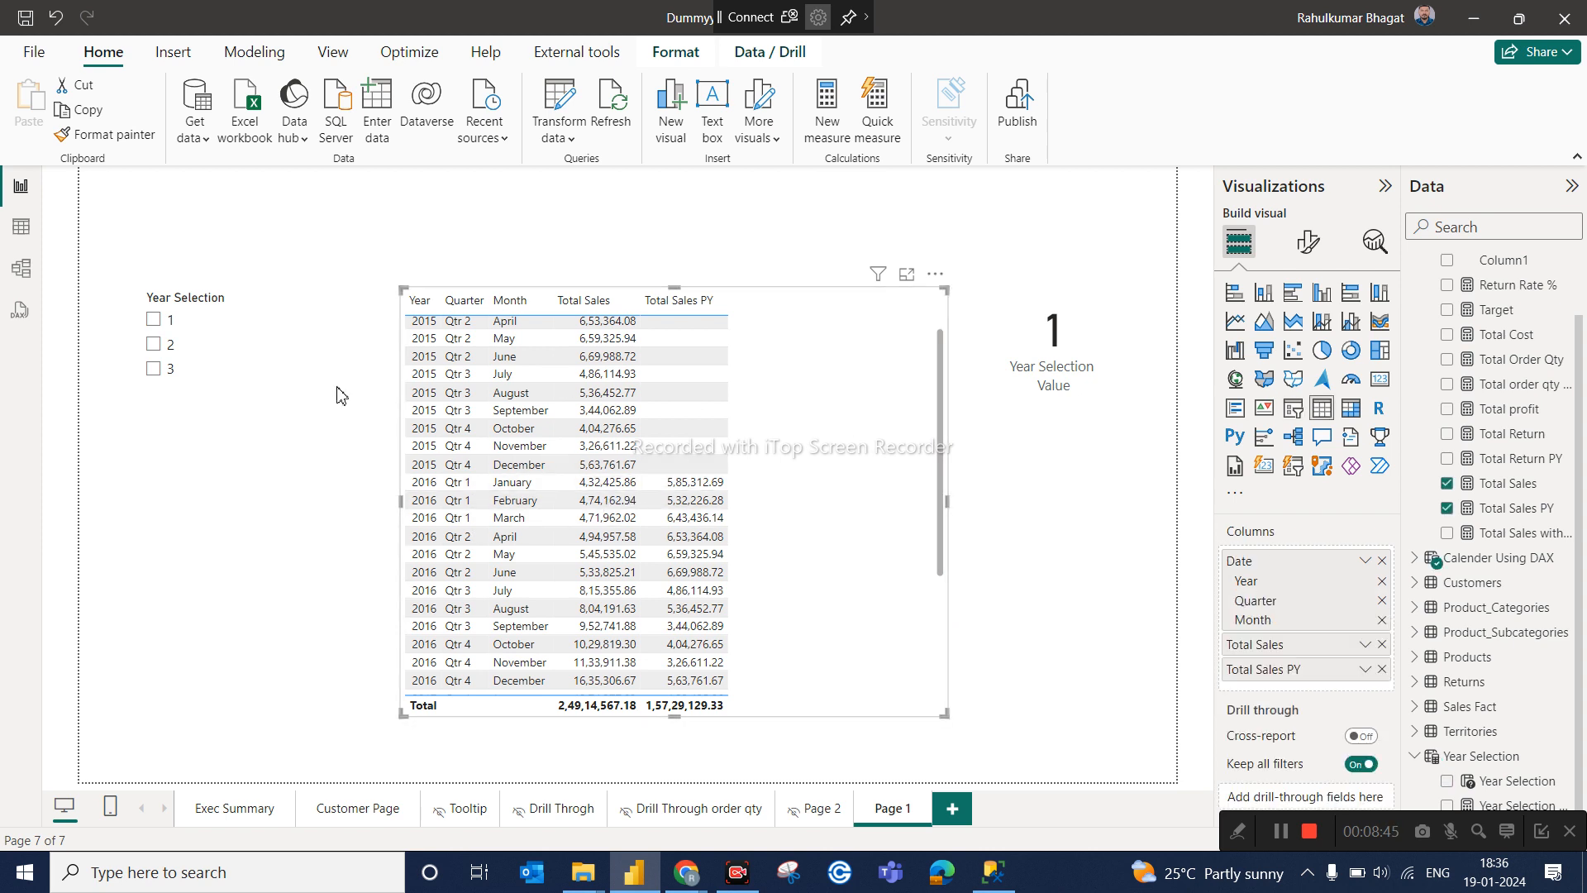
left_click(154, 369)
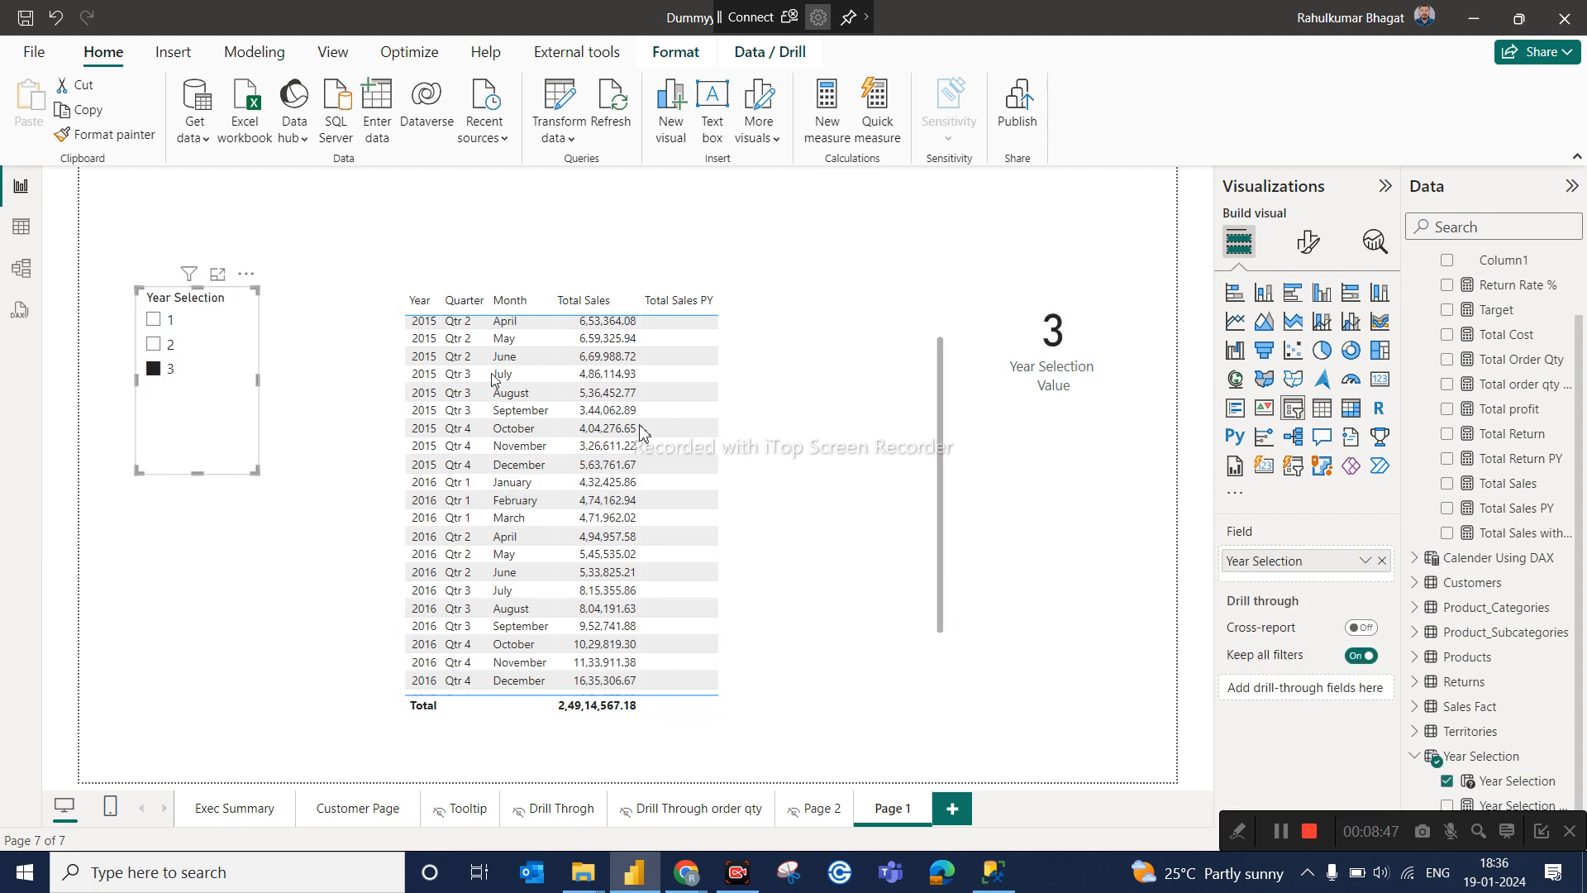
left_click_drag(940, 422, 964, 547)
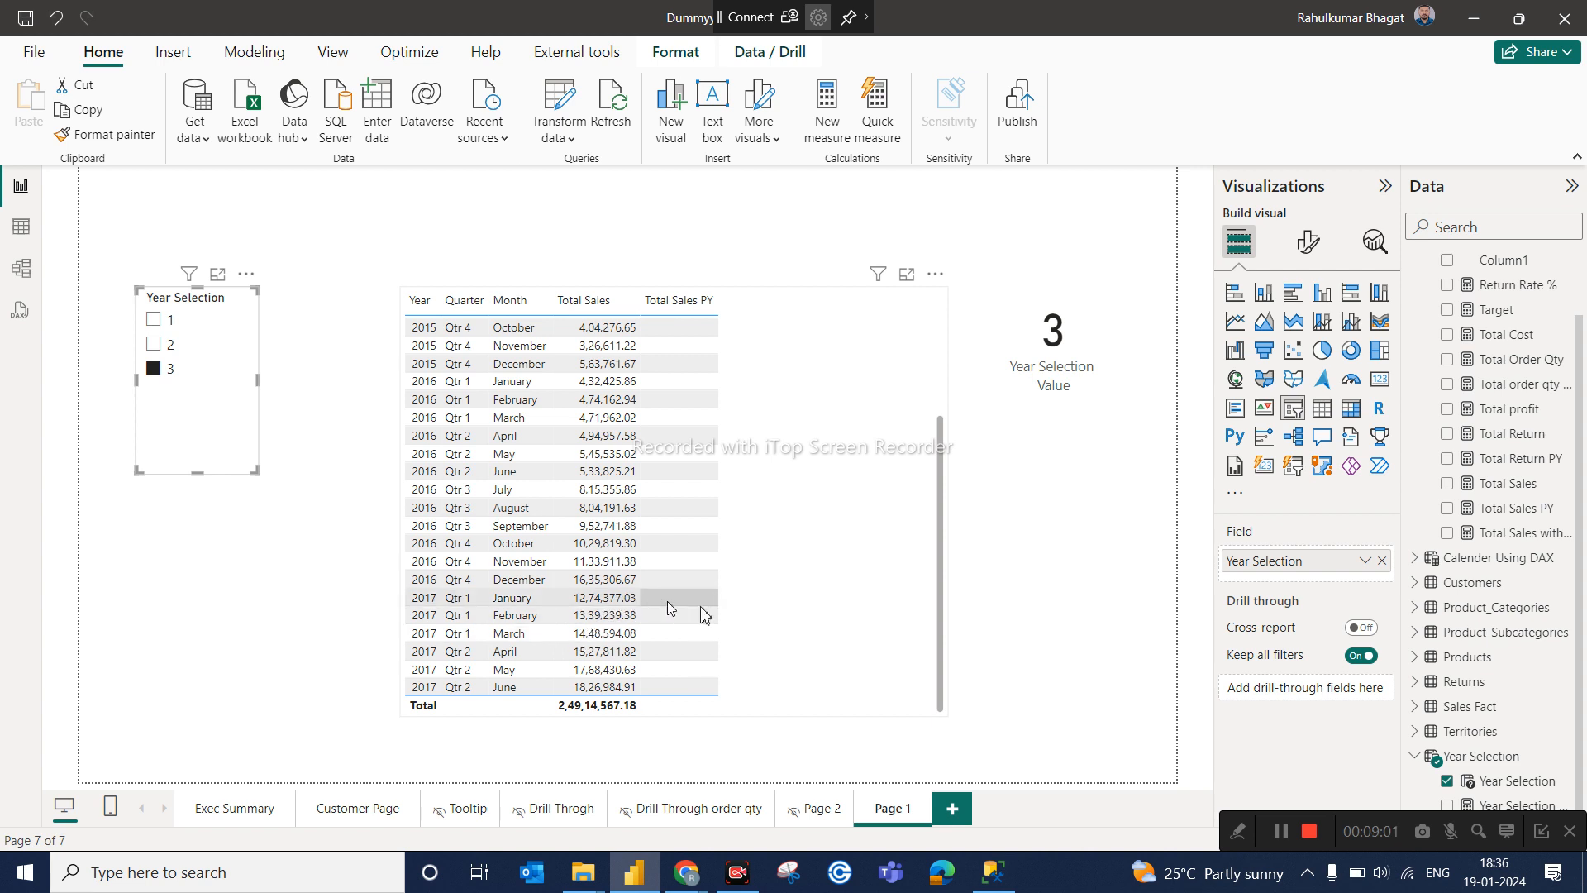
left_click(172, 346)
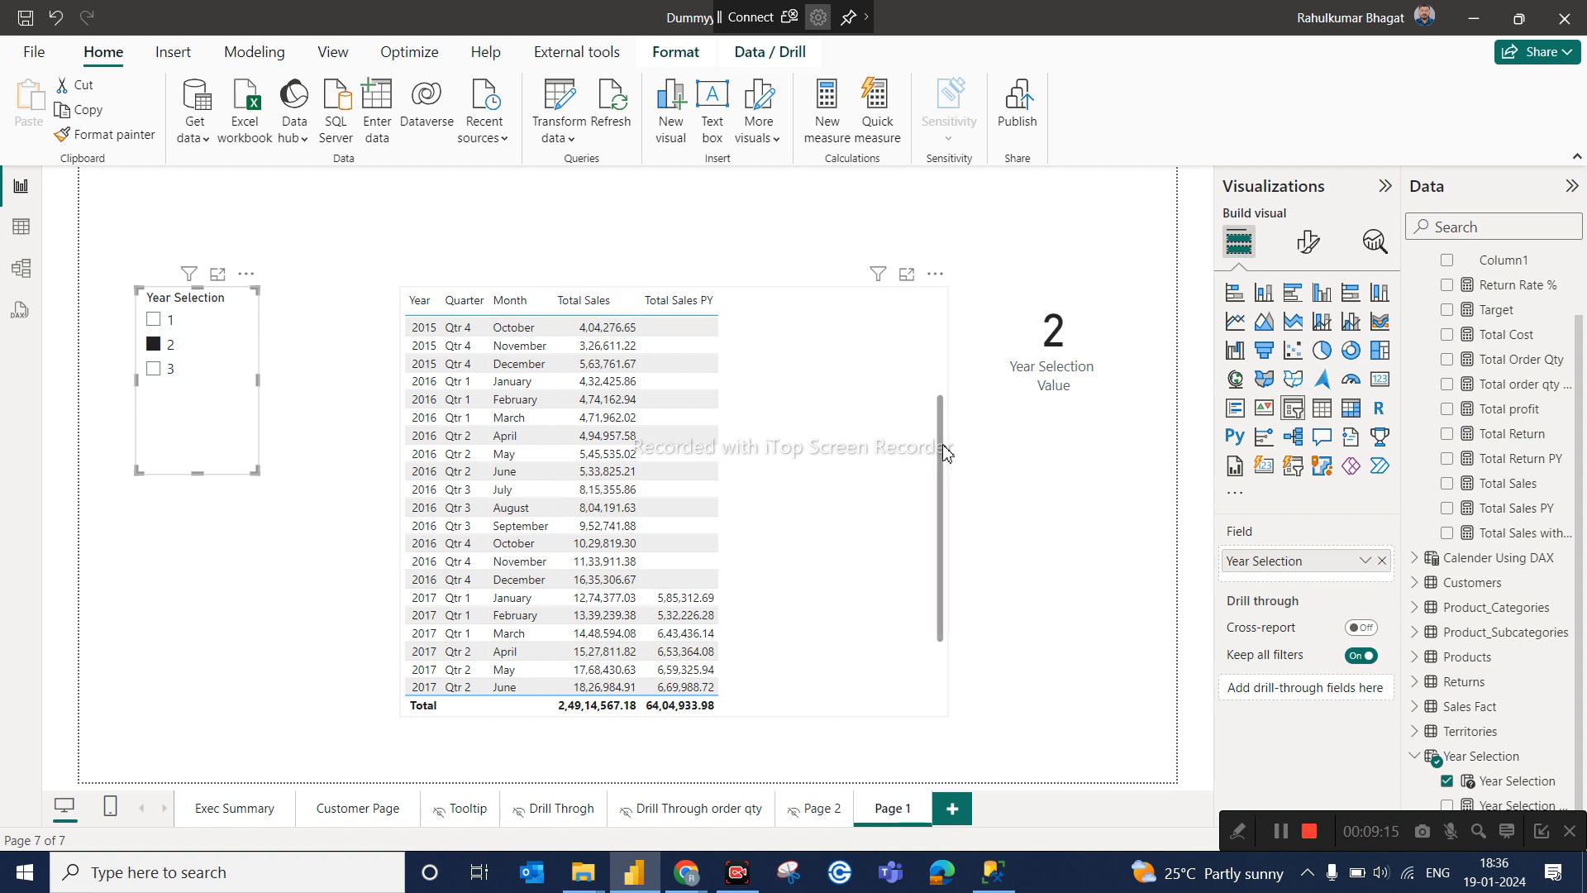
left_click_drag(942, 446, 928, 312)
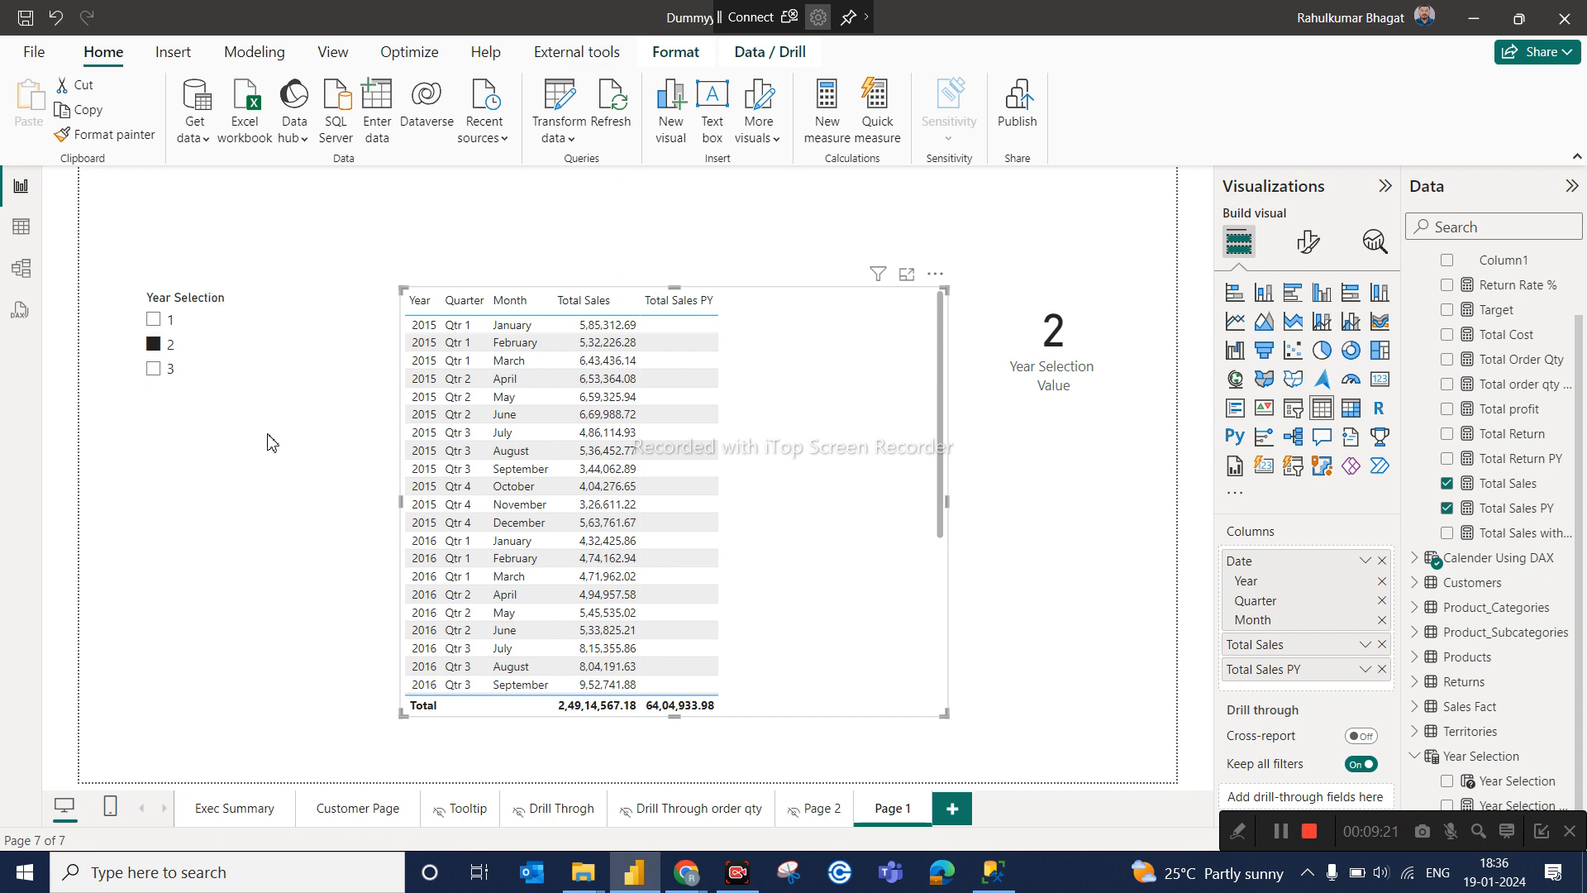
Examine the Year Selection table's GENERATESERIES formula, rows and fields in the data view, and return to the report.
left_click(21, 226)
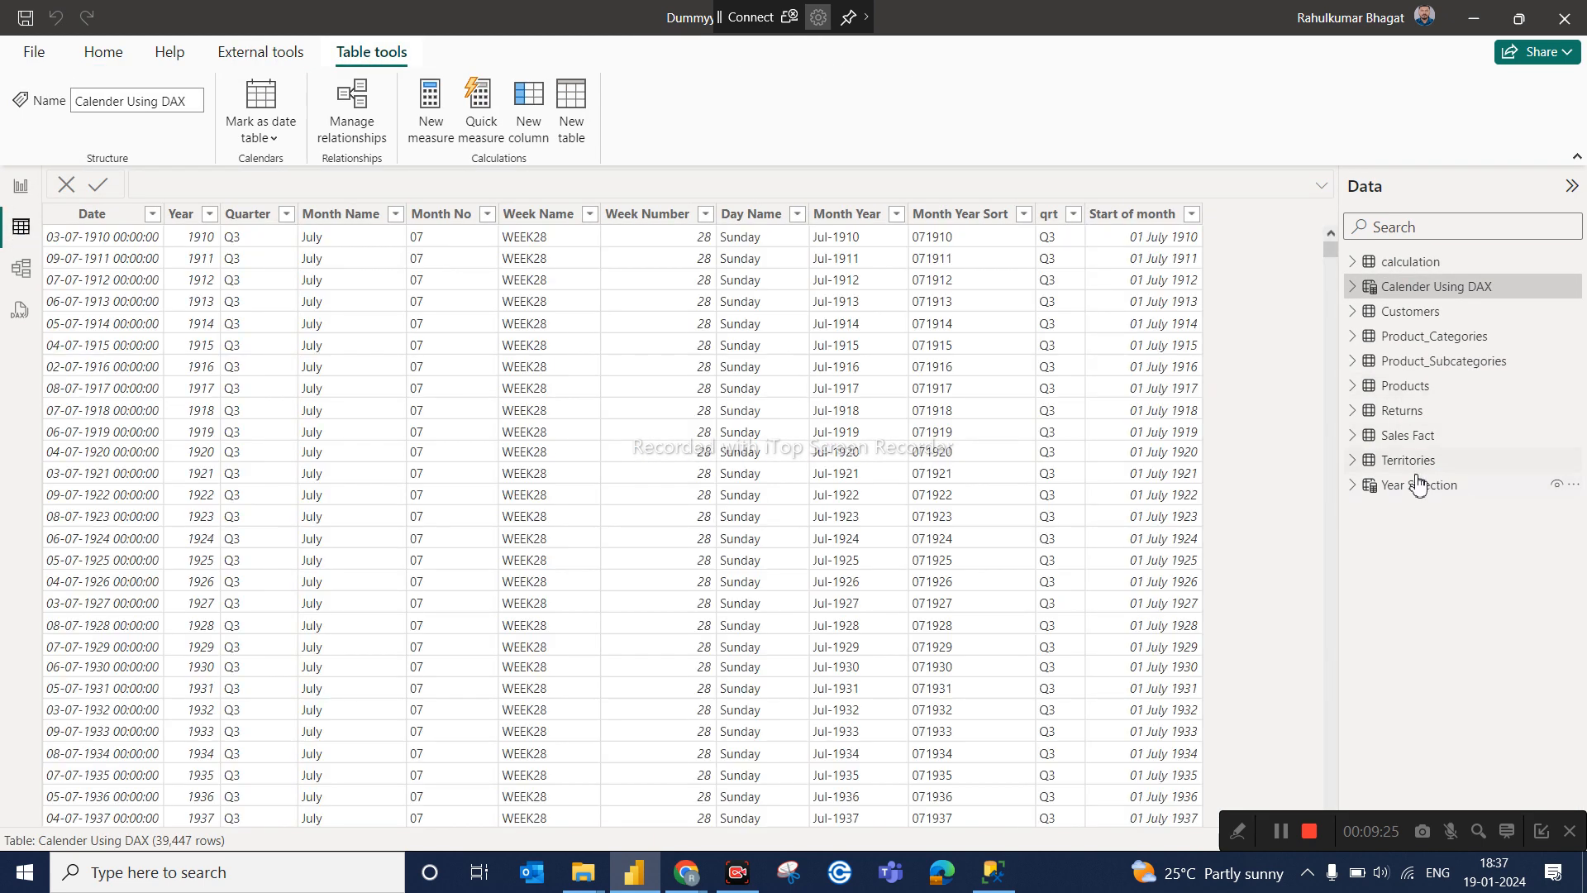
left_click(1412, 486)
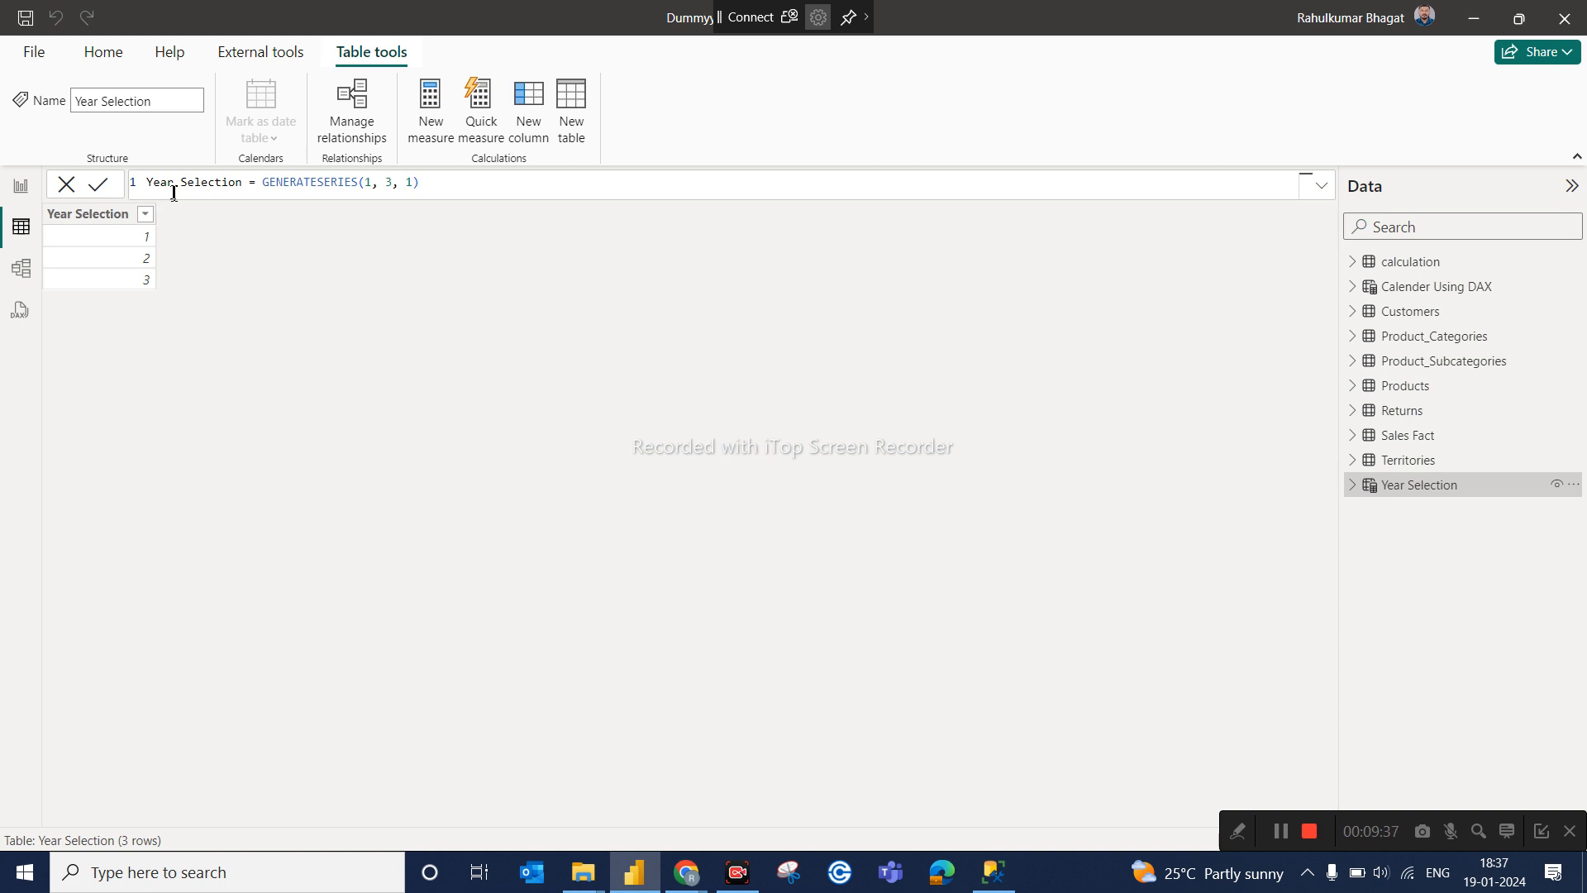
left_click_drag(430, 188, 142, 193)
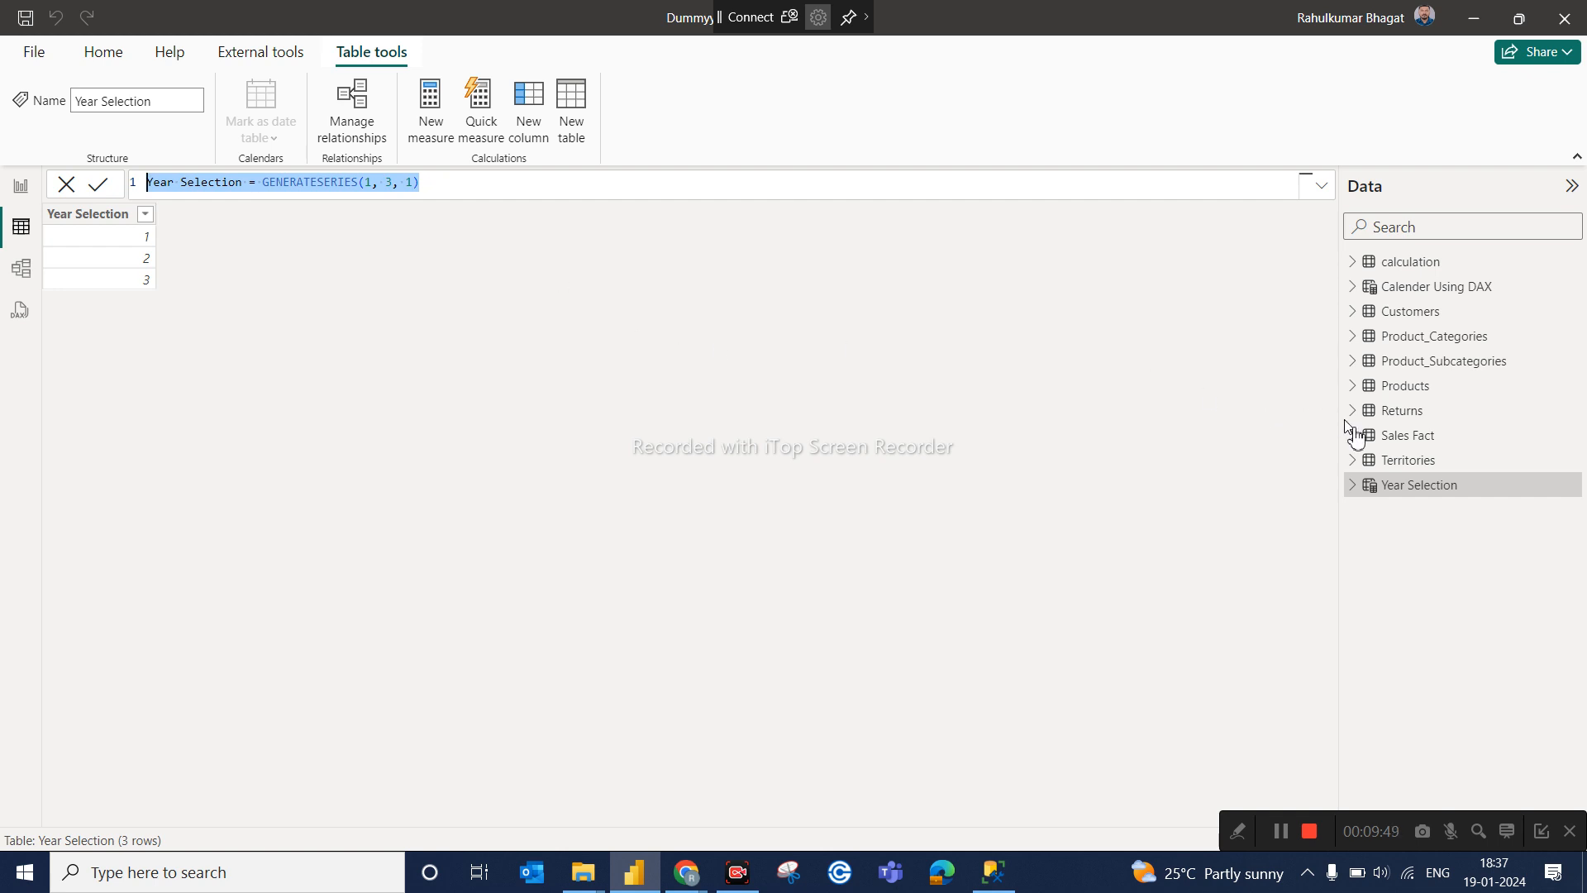
left_click(1353, 486)
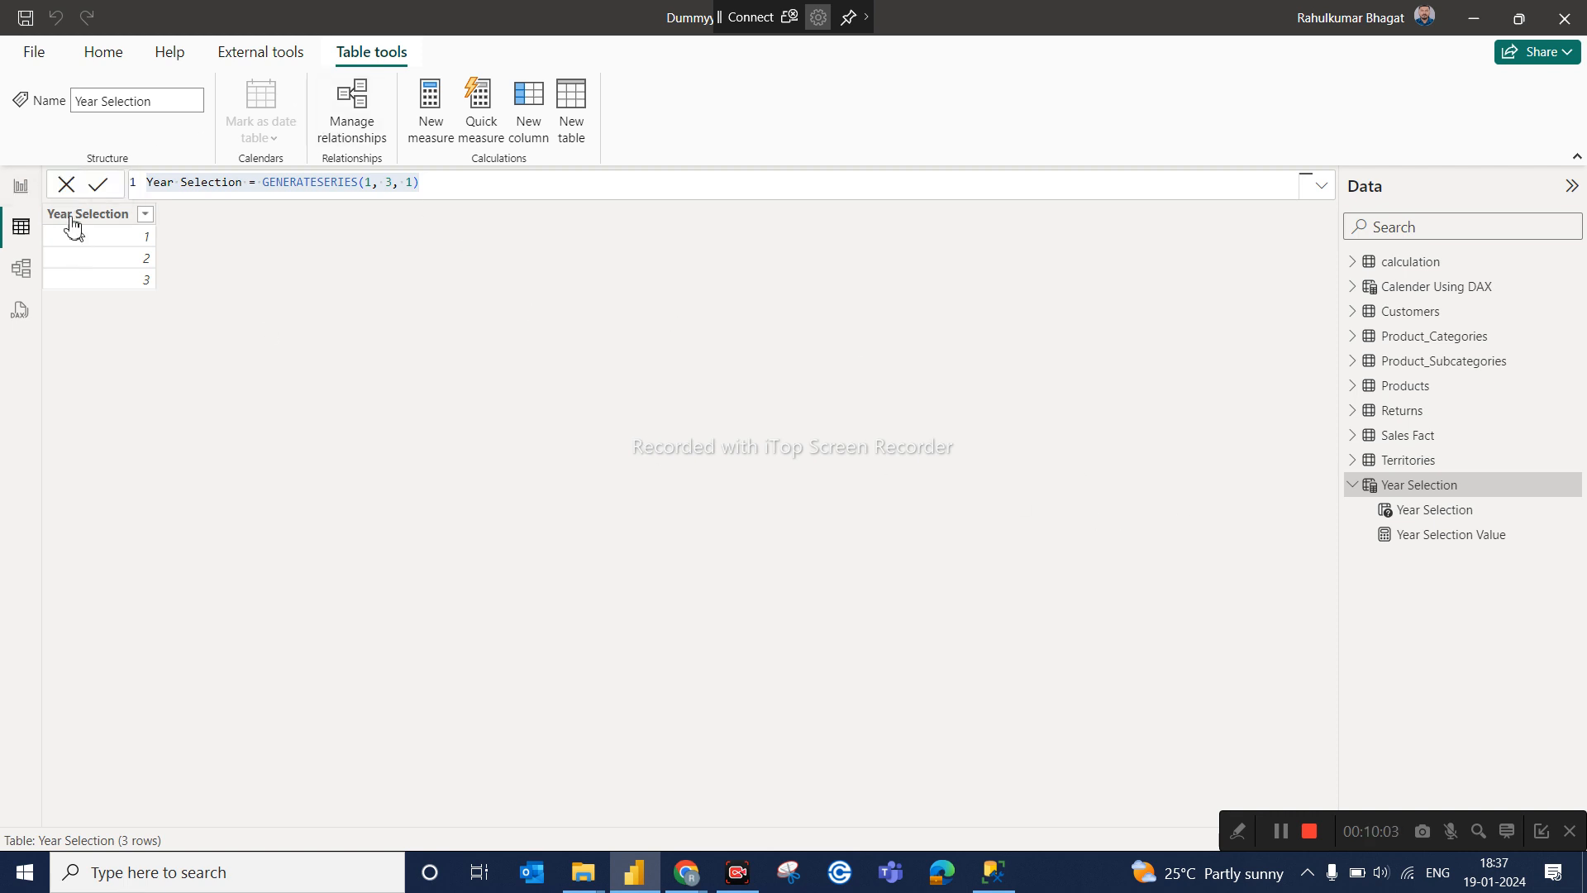
left_click(20, 185)
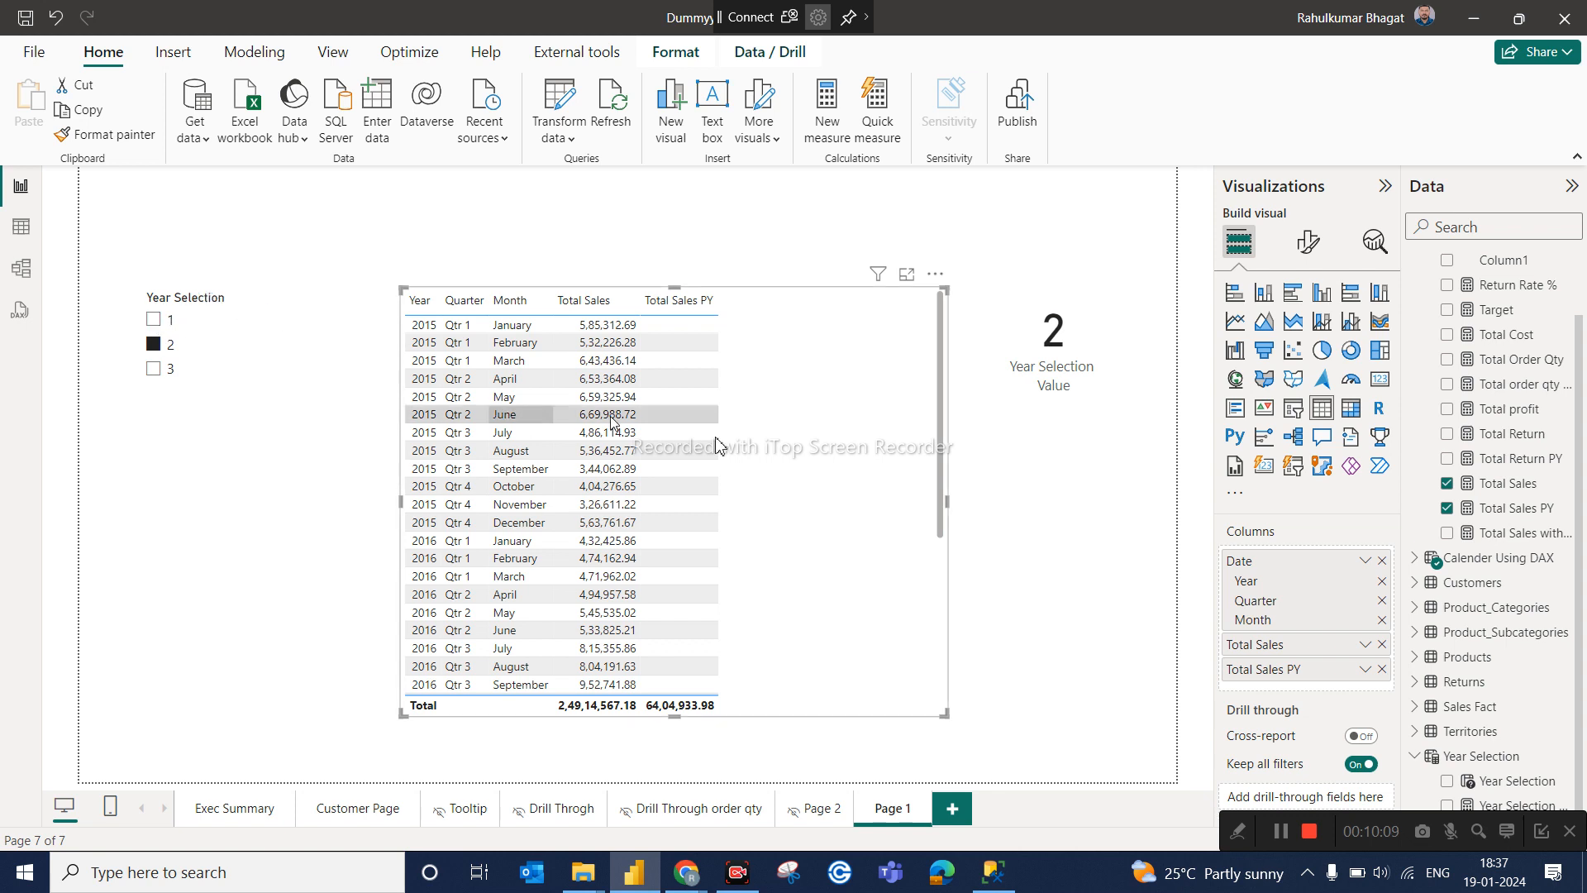
Shrink the table visual to fit closely around its columns and place it near the middle of the page.
left_click_drag(843, 358, 793, 377)
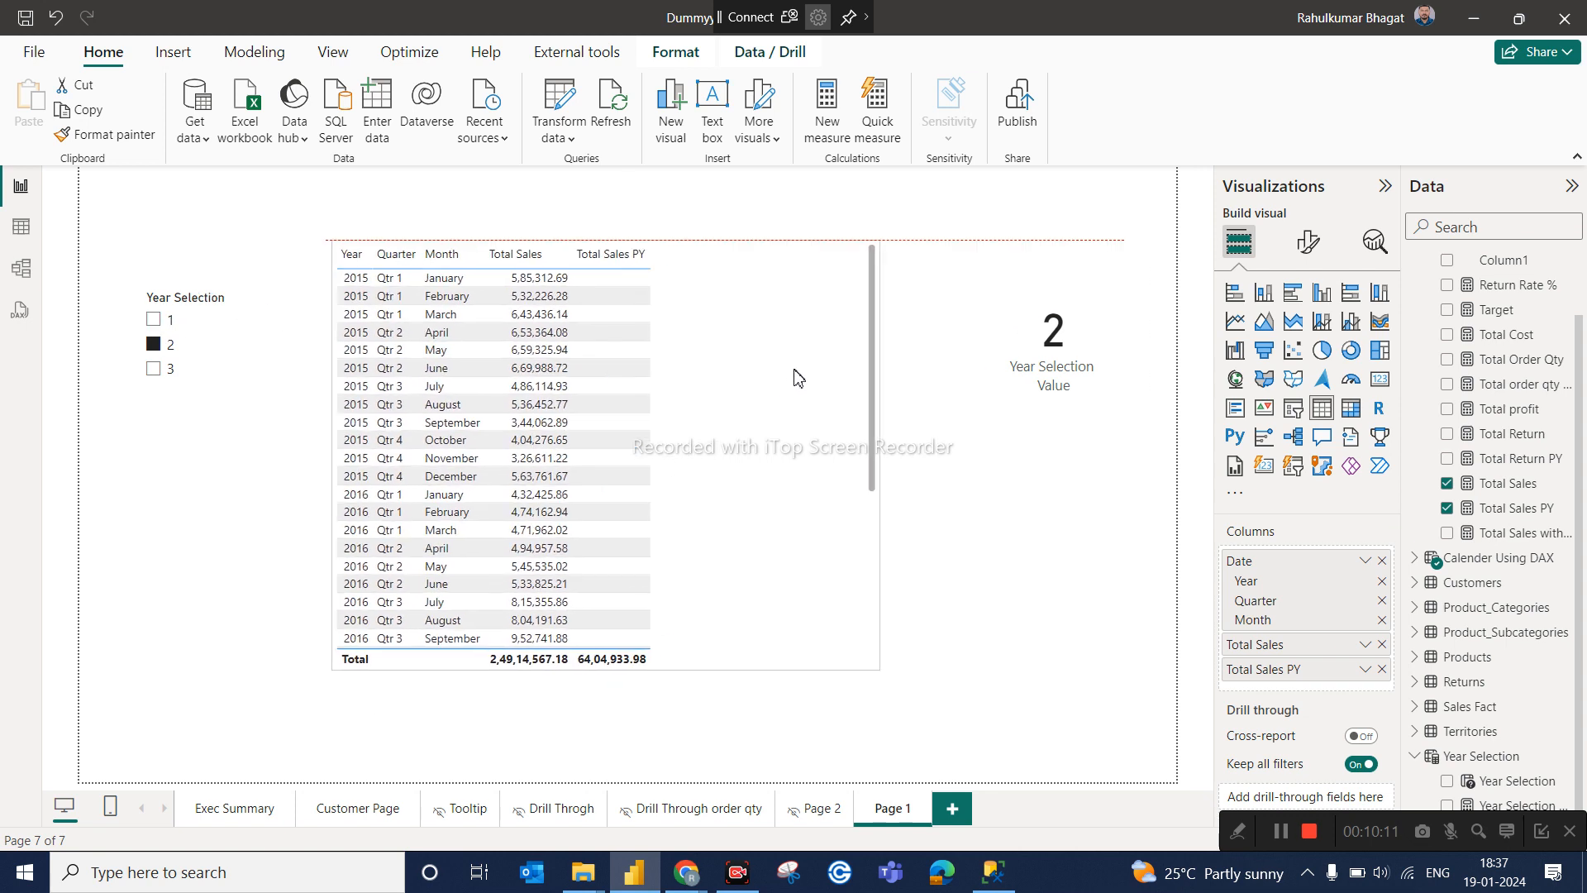
scroll(868, 661, "down", 5)
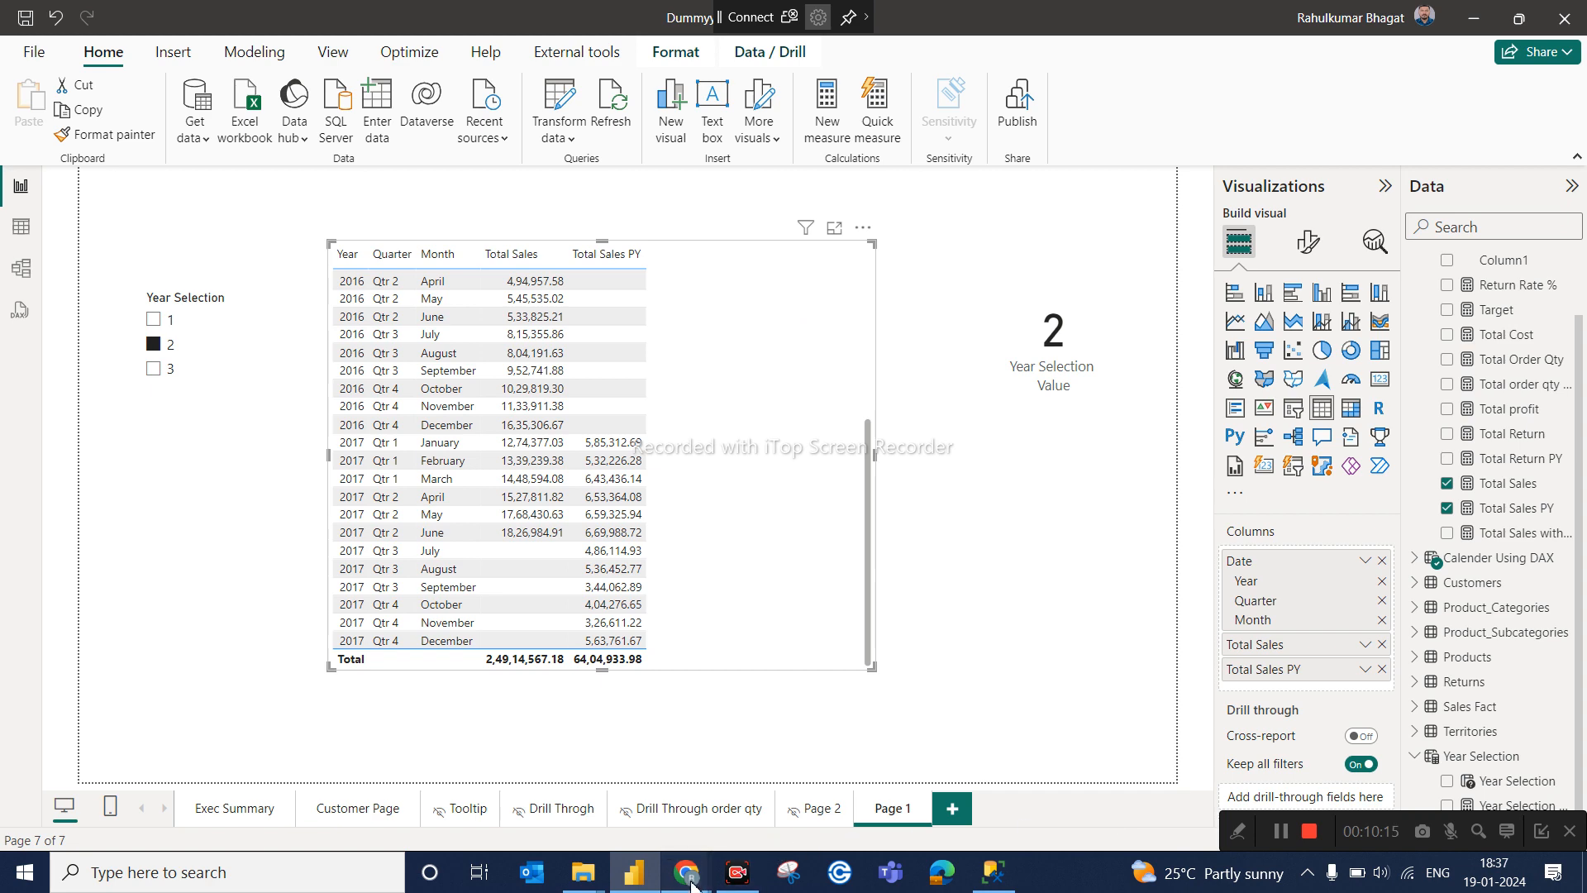
mouse_move(688, 874)
left_click(622, 821)
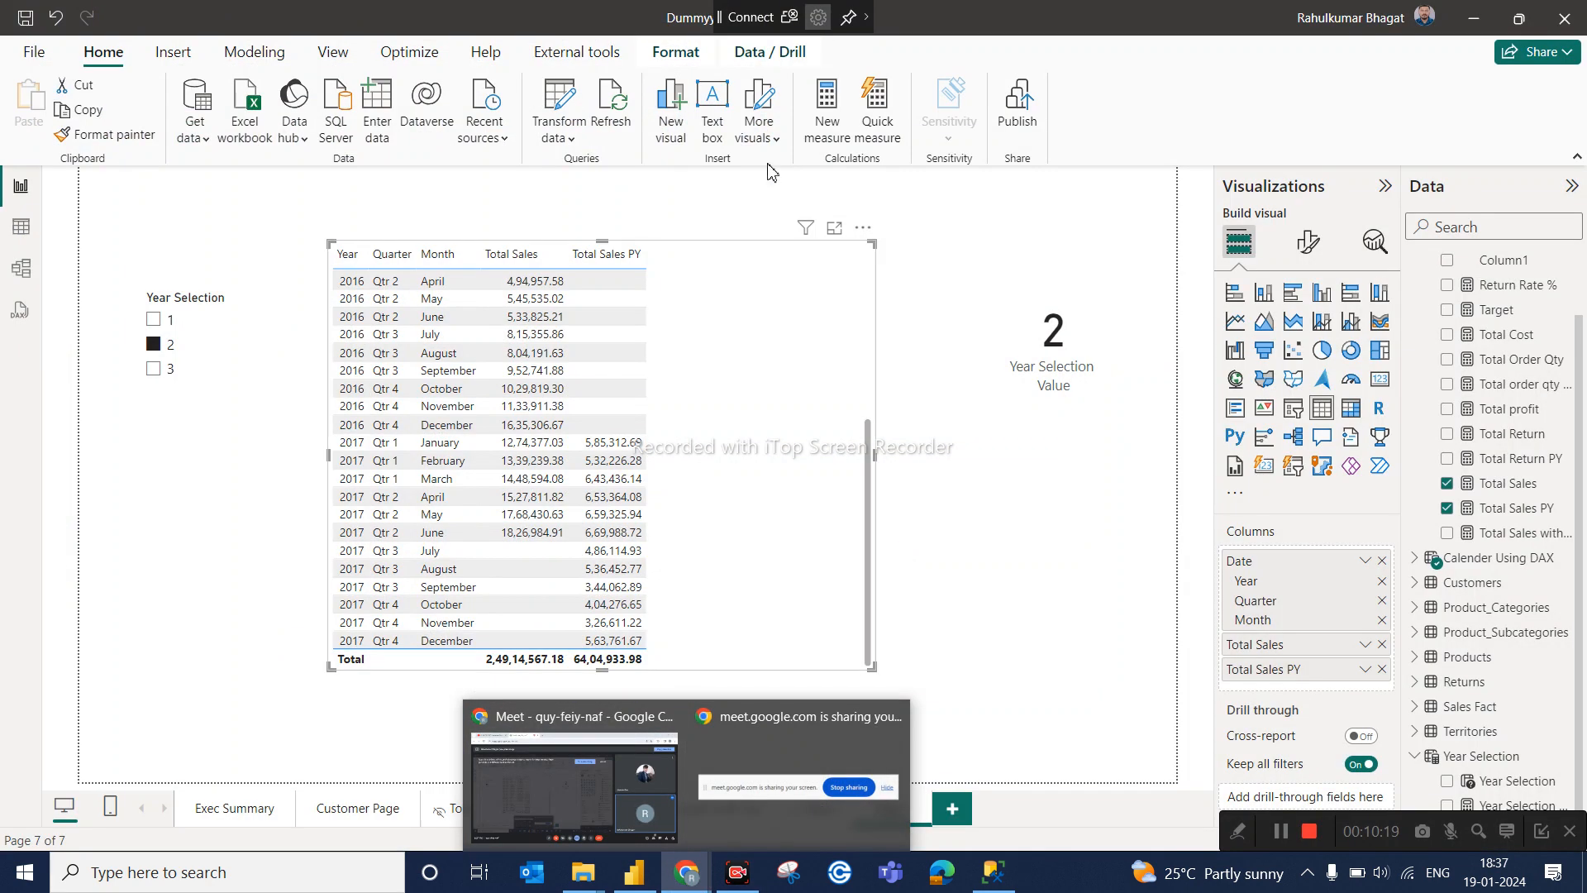
left_click_drag(872, 668, 703, 634)
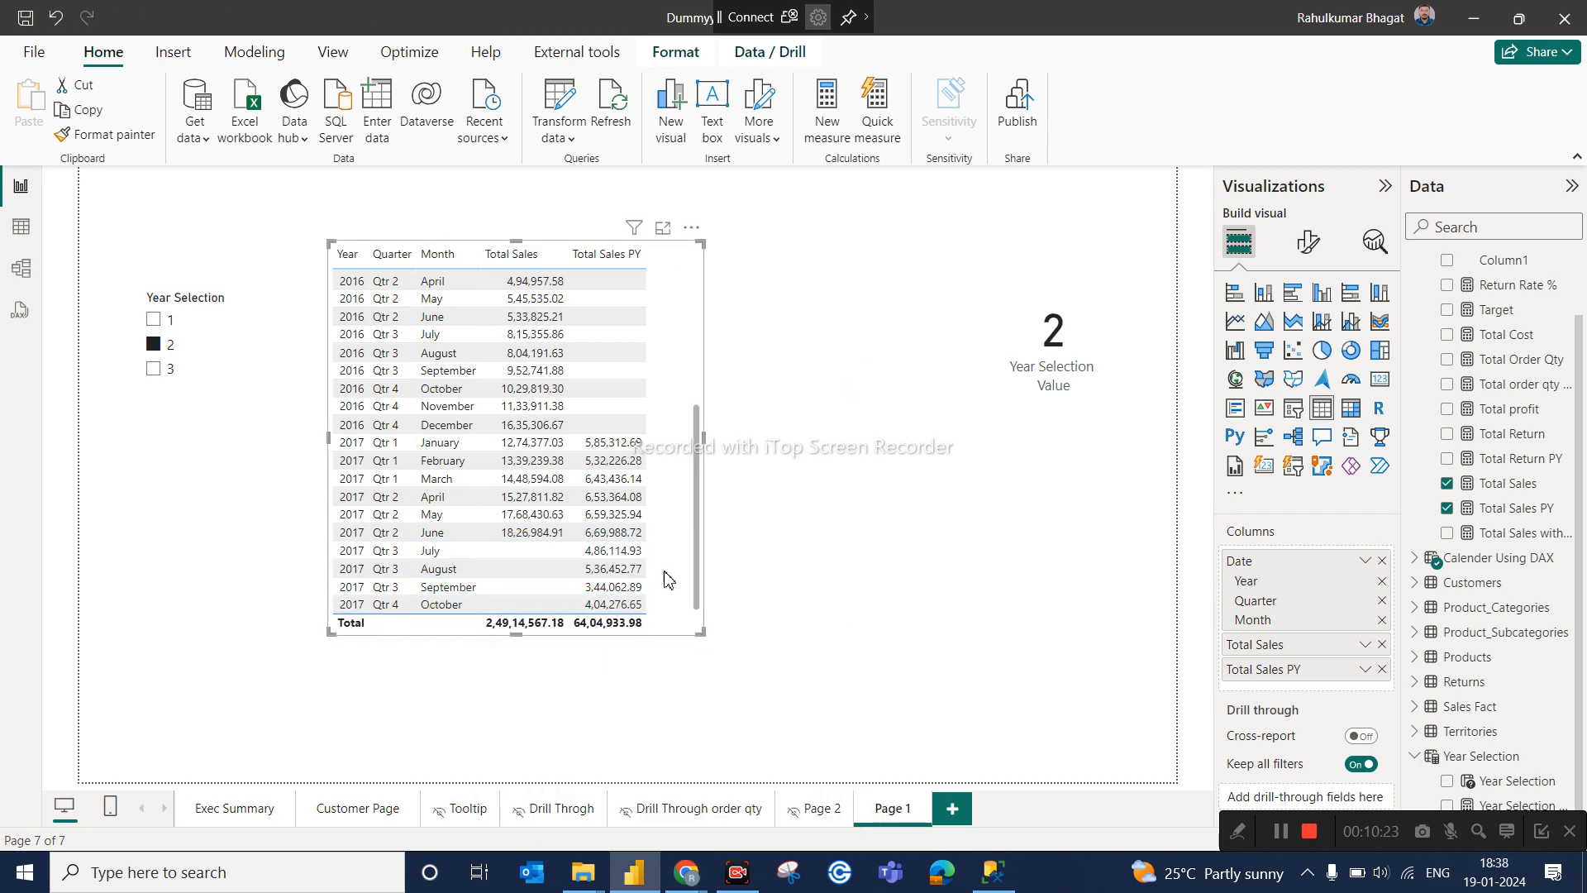
left_click_drag(669, 579, 881, 626)
Move the Year Selection Value card below the slicer and the table to the right side of the page.
left_click(1040, 415)
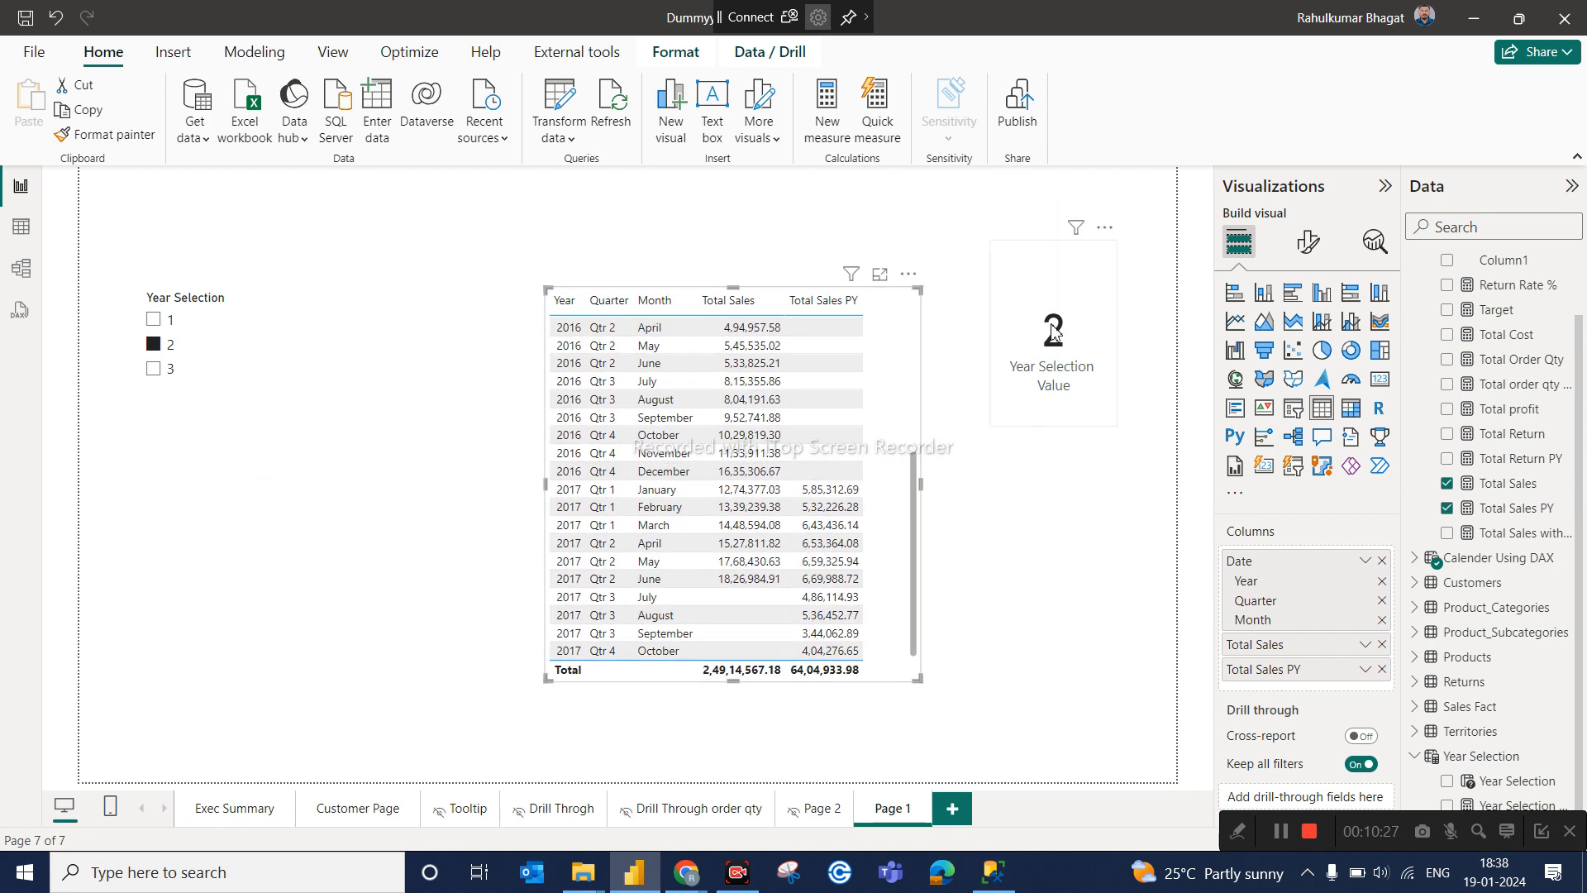
left_click_drag(1052, 331, 142, 544)
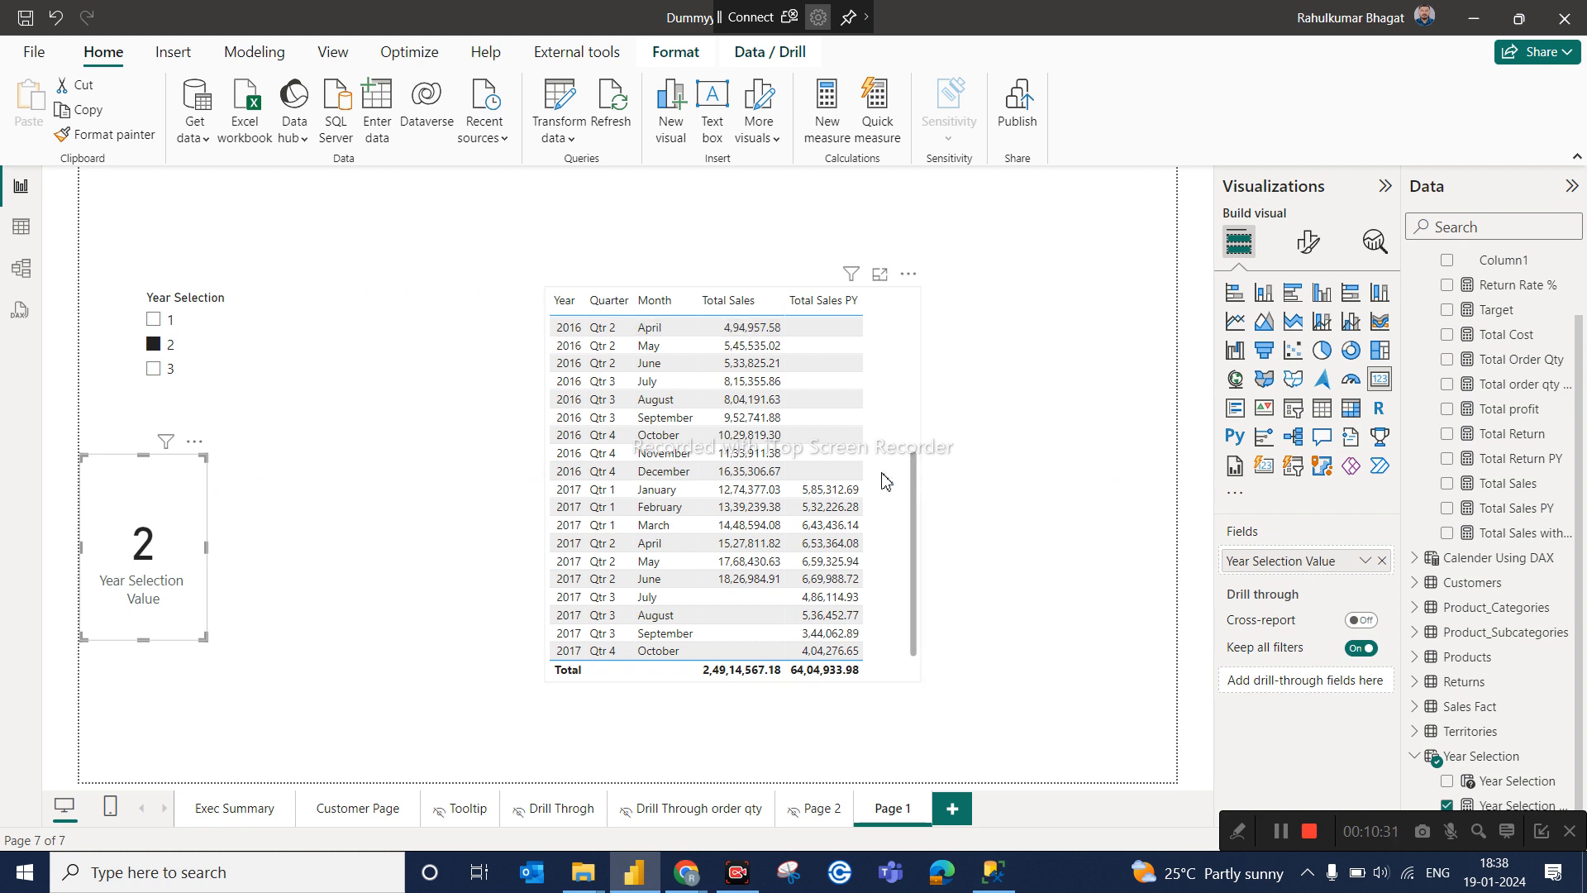
left_click_drag(886, 476, 1102, 435)
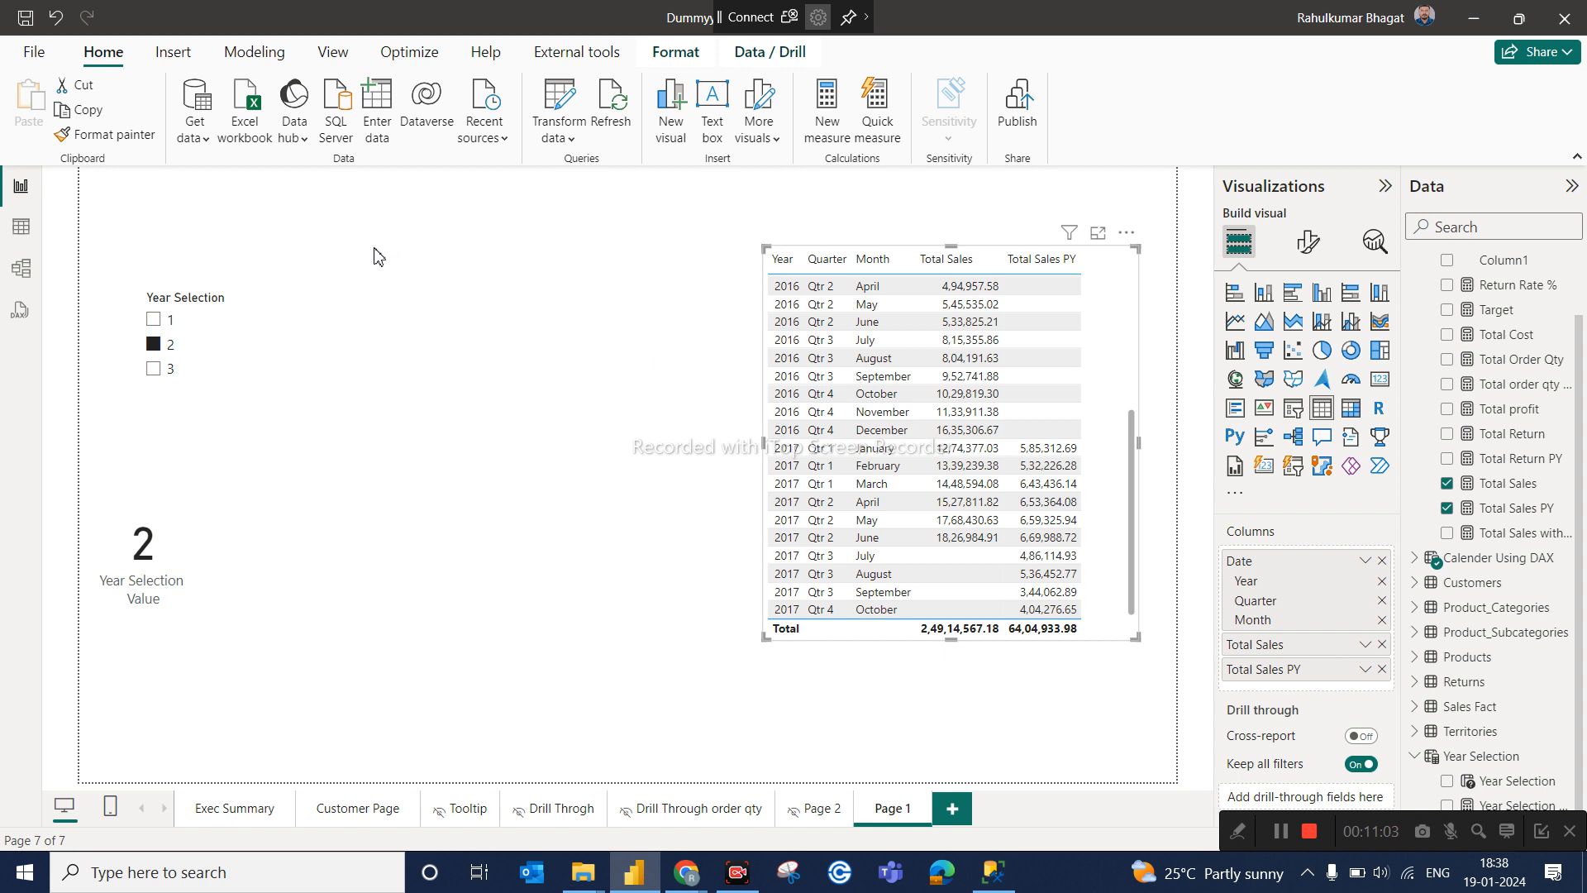
Review how the Total Sales PY formula uses the selected year, clearing and reselecting 2 in the Year Selection slicer.
left_click(1513, 509)
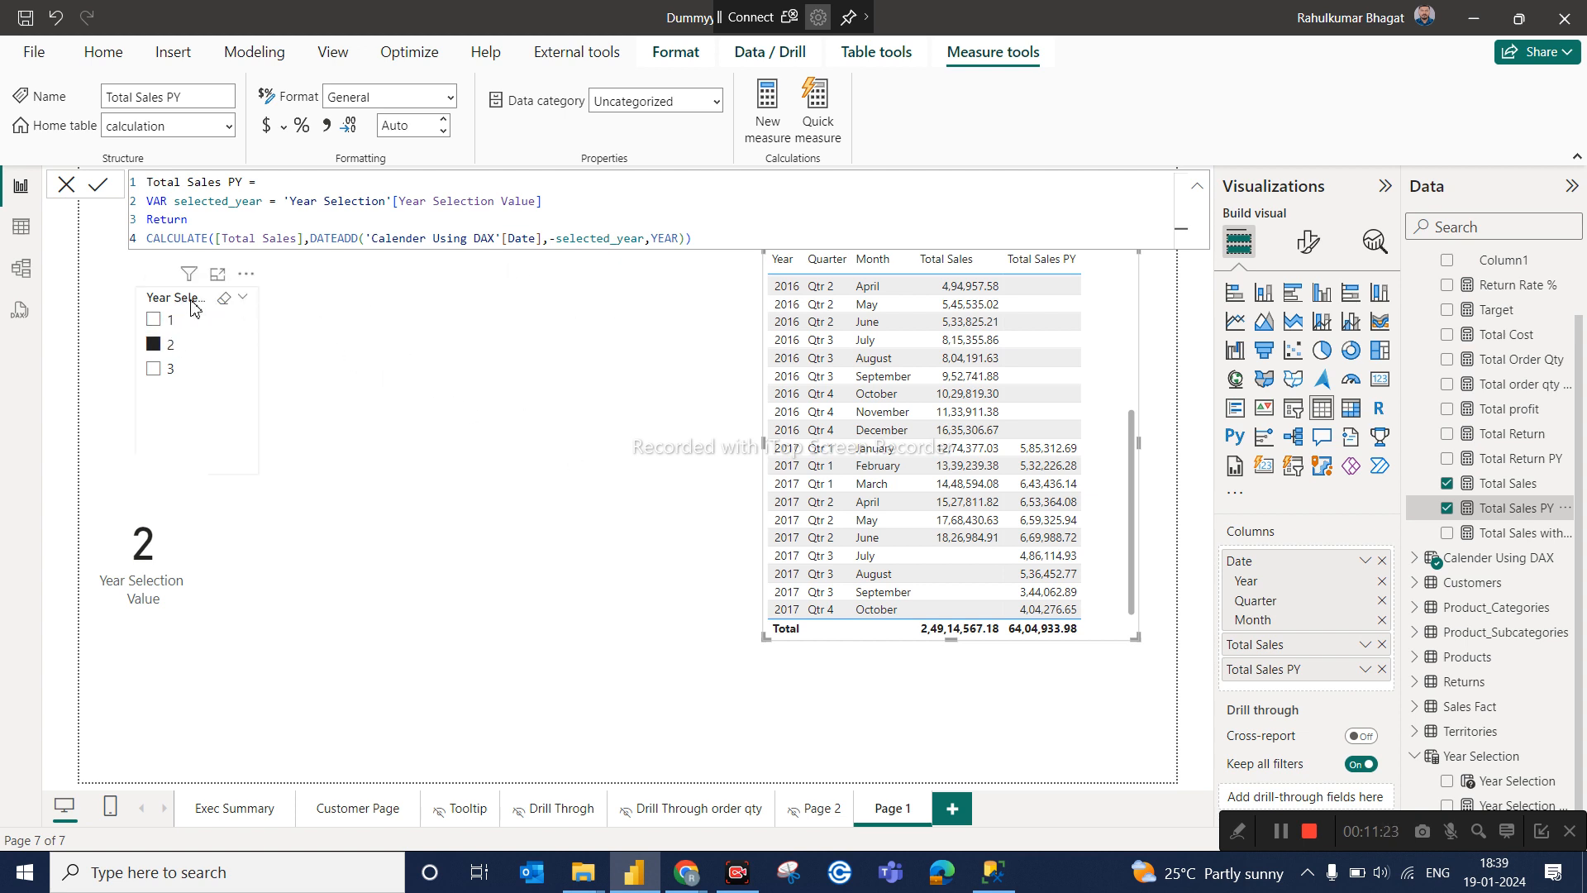
left_click(198, 331)
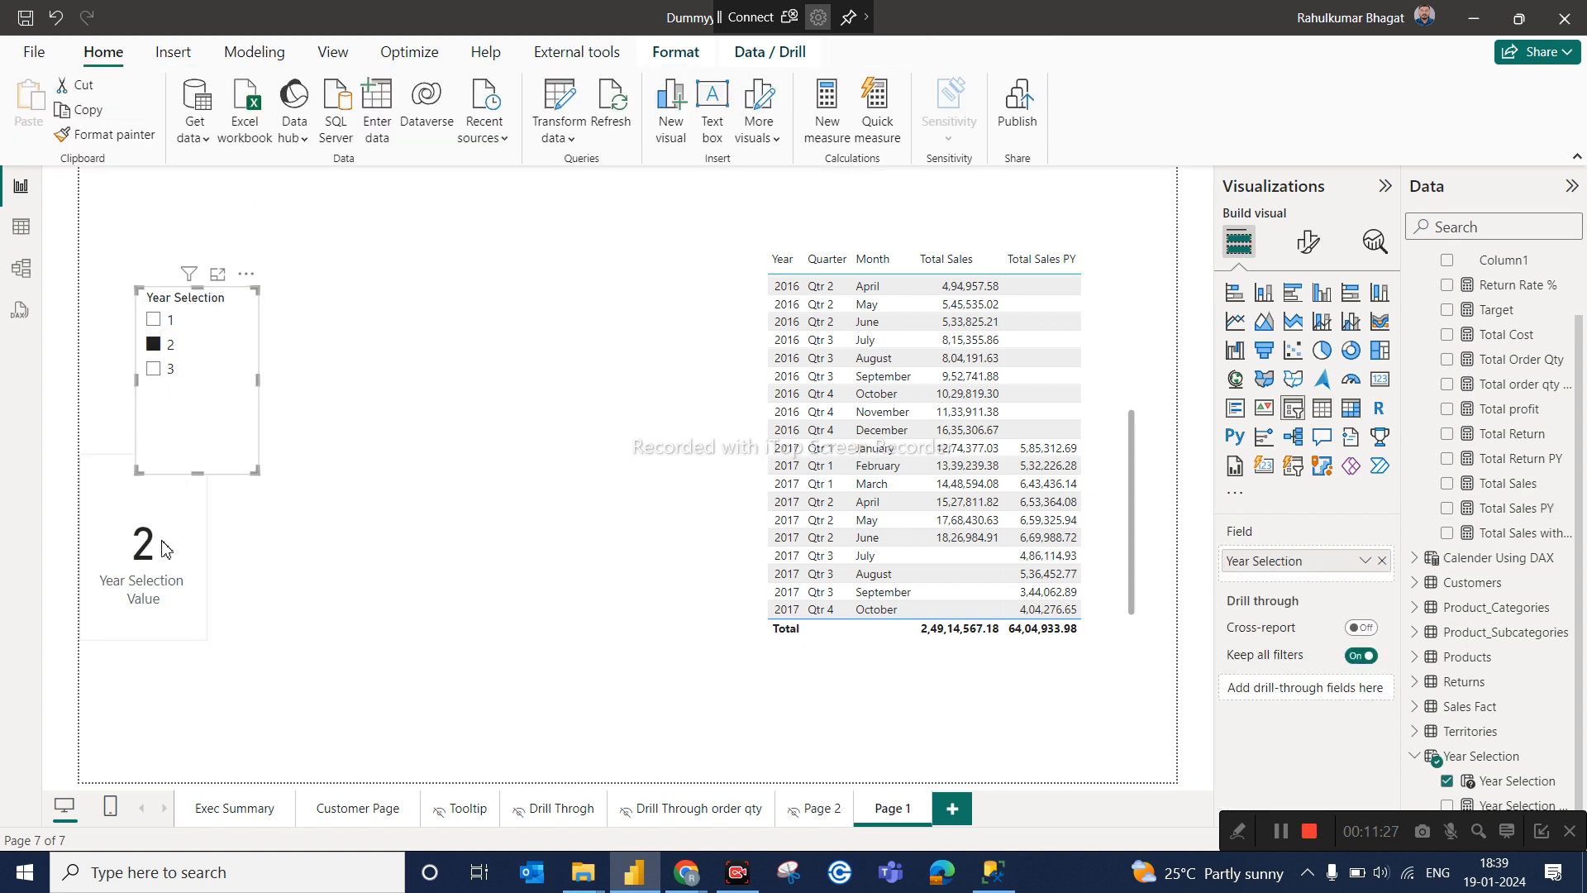
left_click(165, 347)
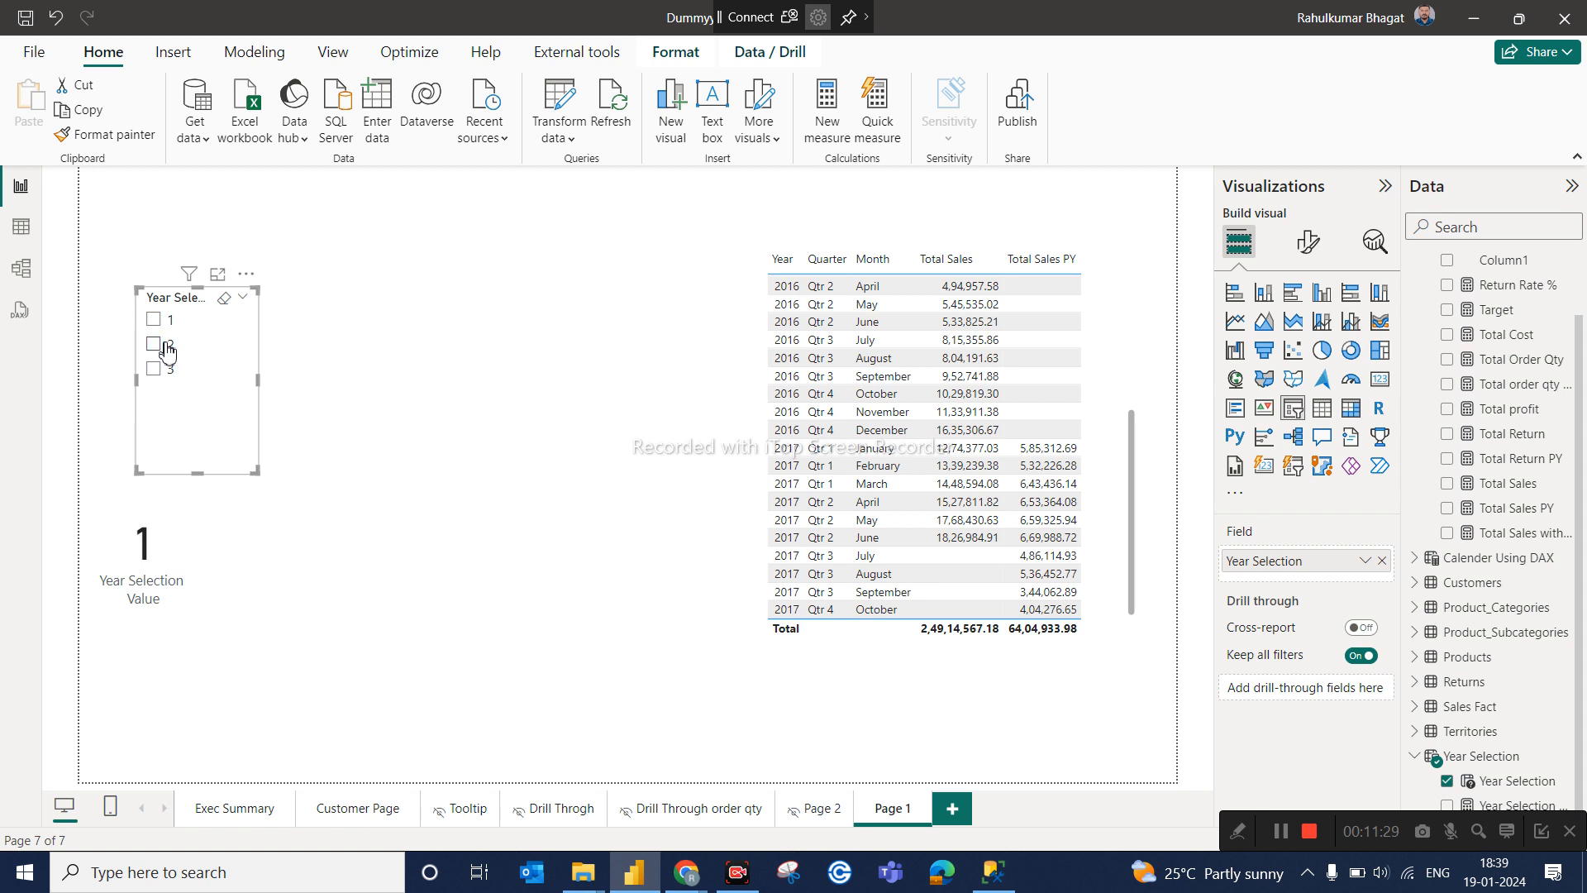
left_click(165, 349)
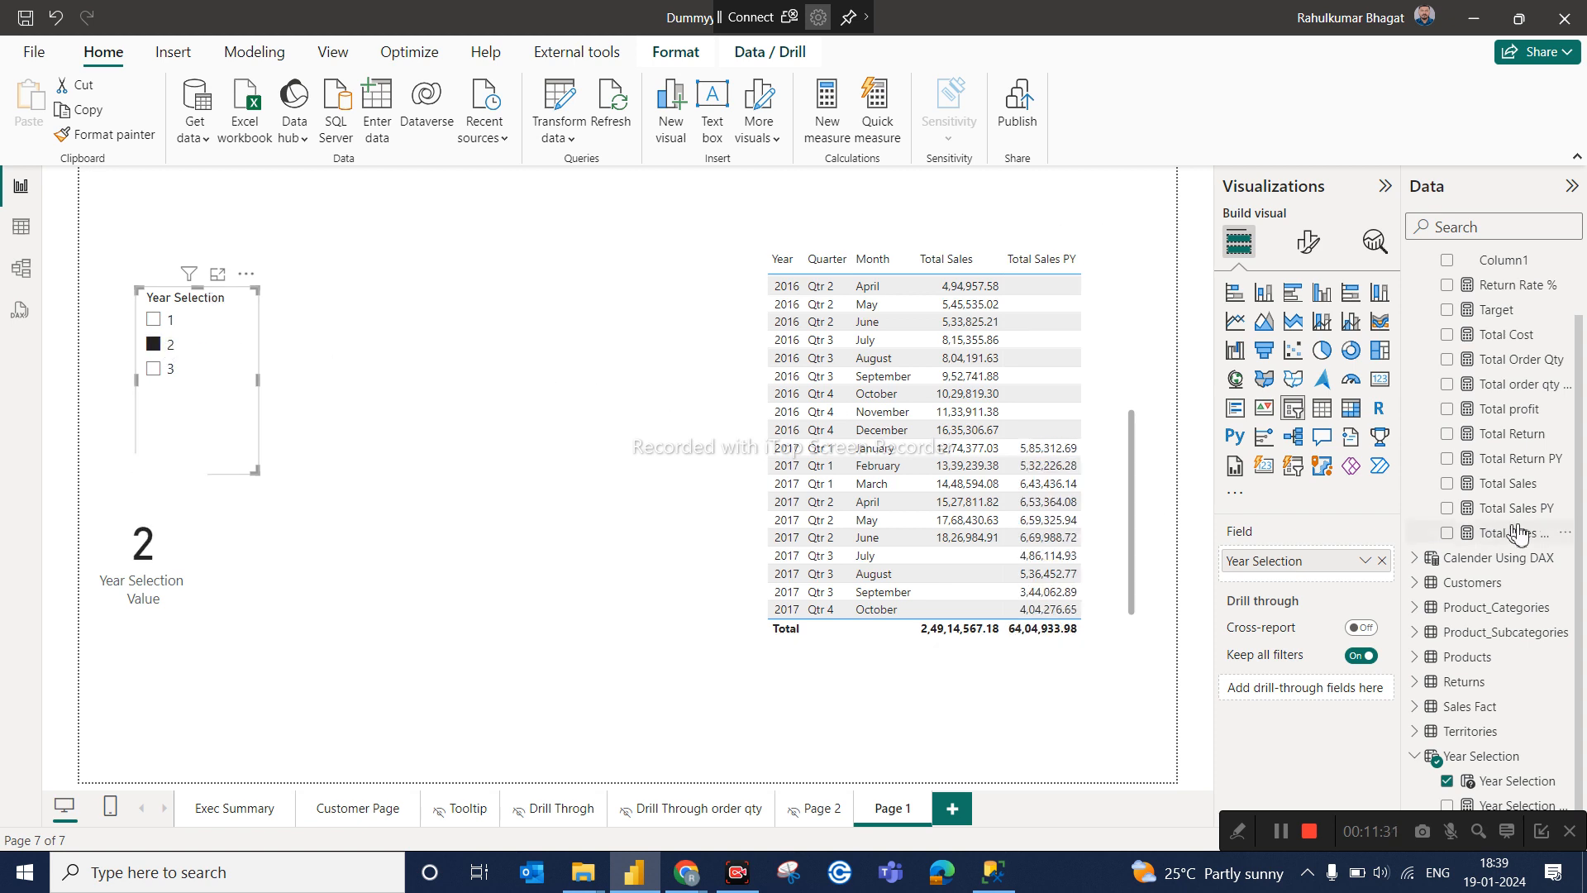
left_click(1509, 508)
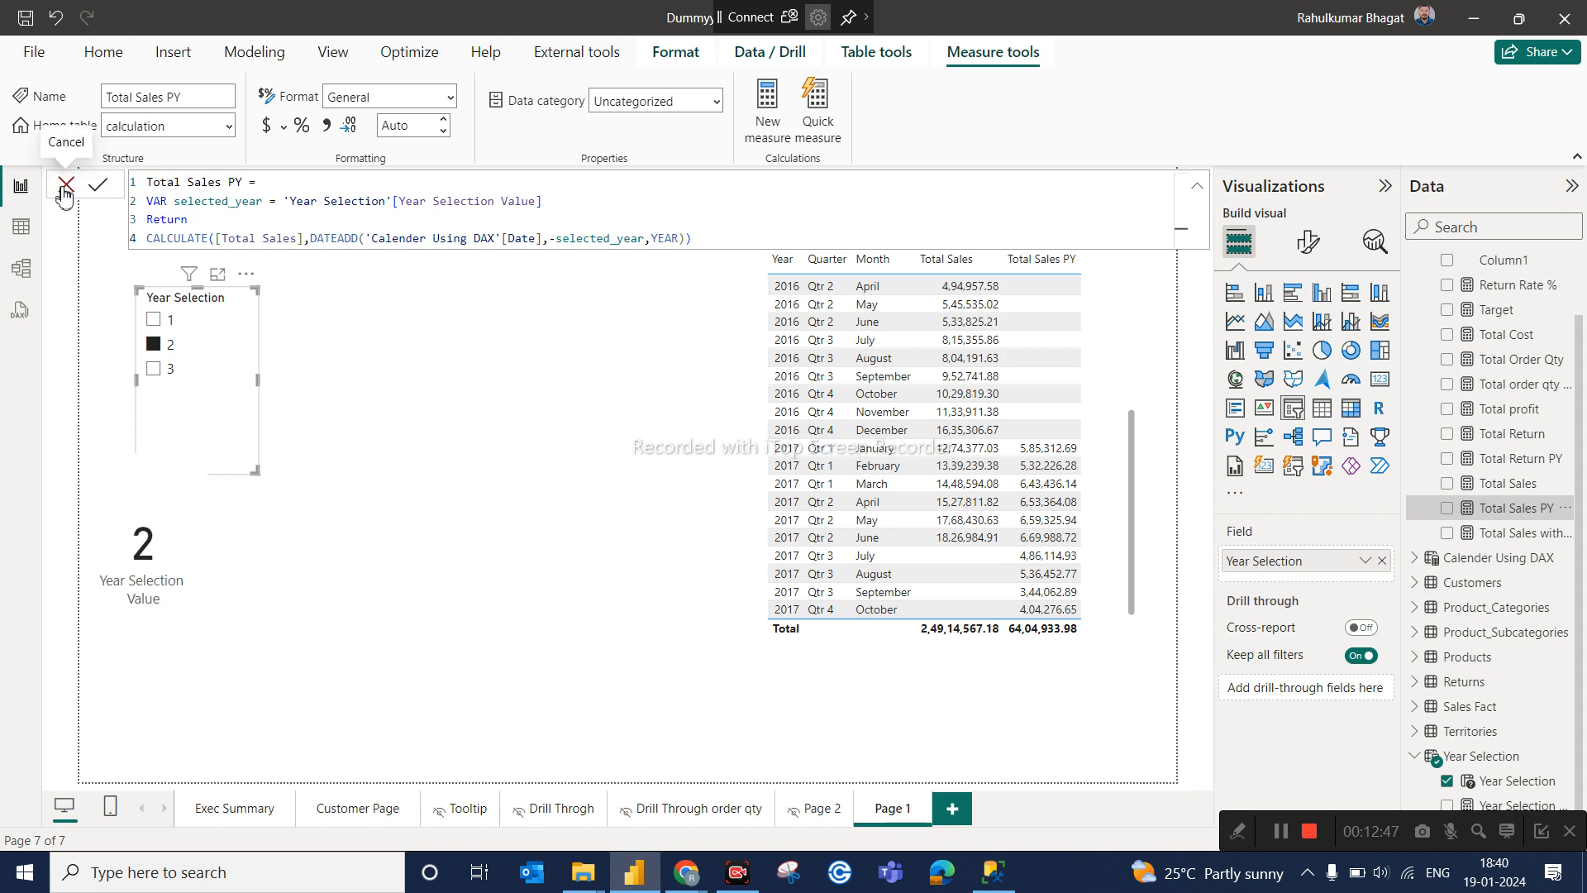
Test 2 and 3 together in the Year Selection slicer, clear the selection, and move the table to the page's upper-right corner.
left_click(160, 372)
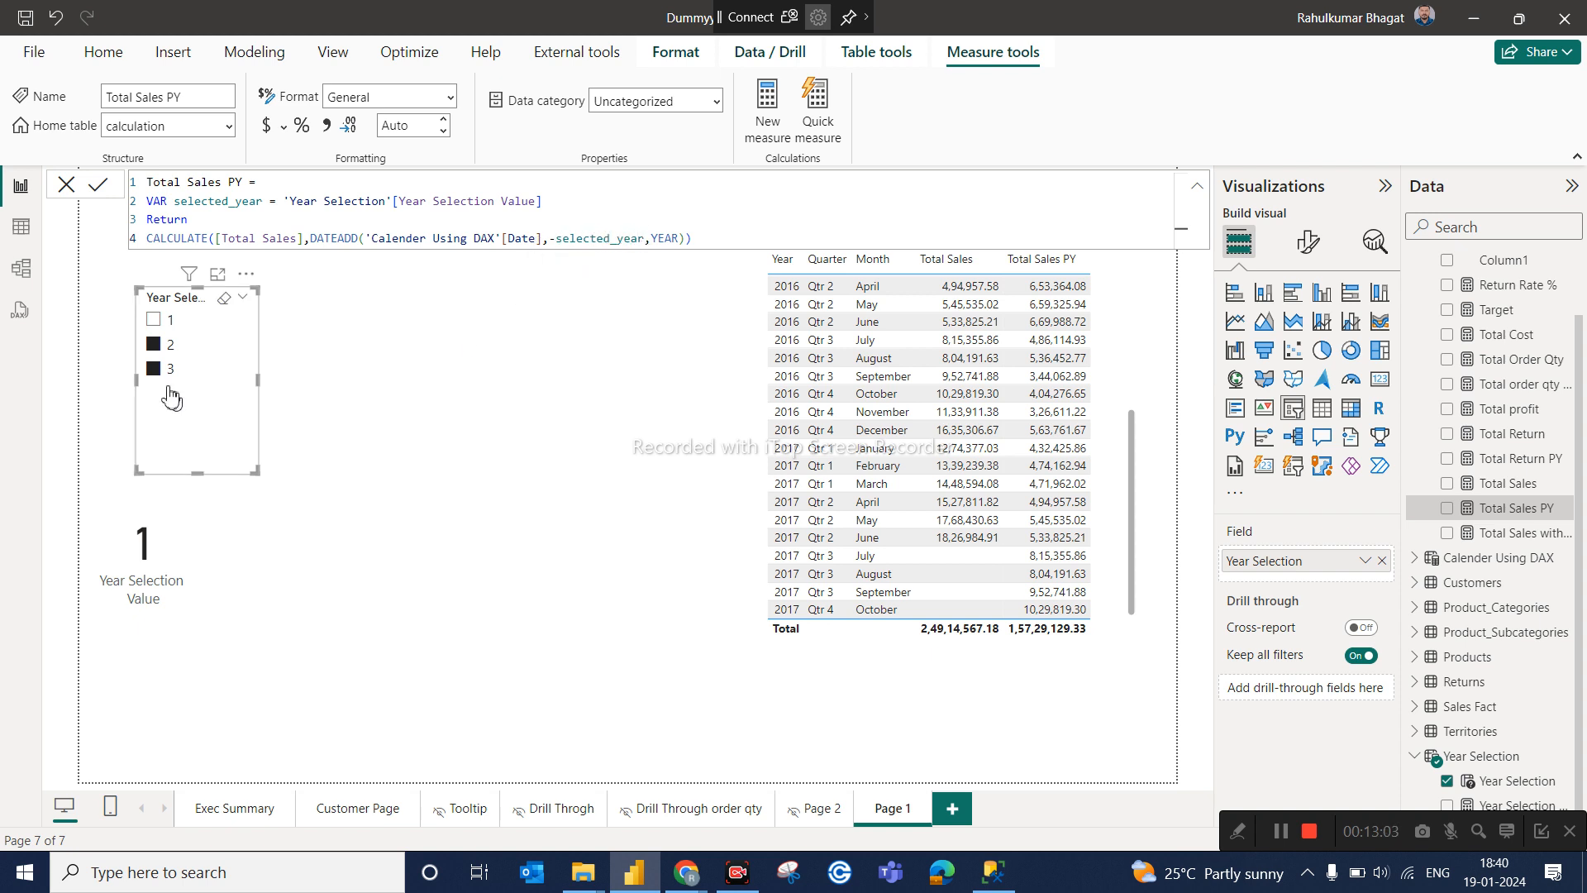
left_click(163, 344)
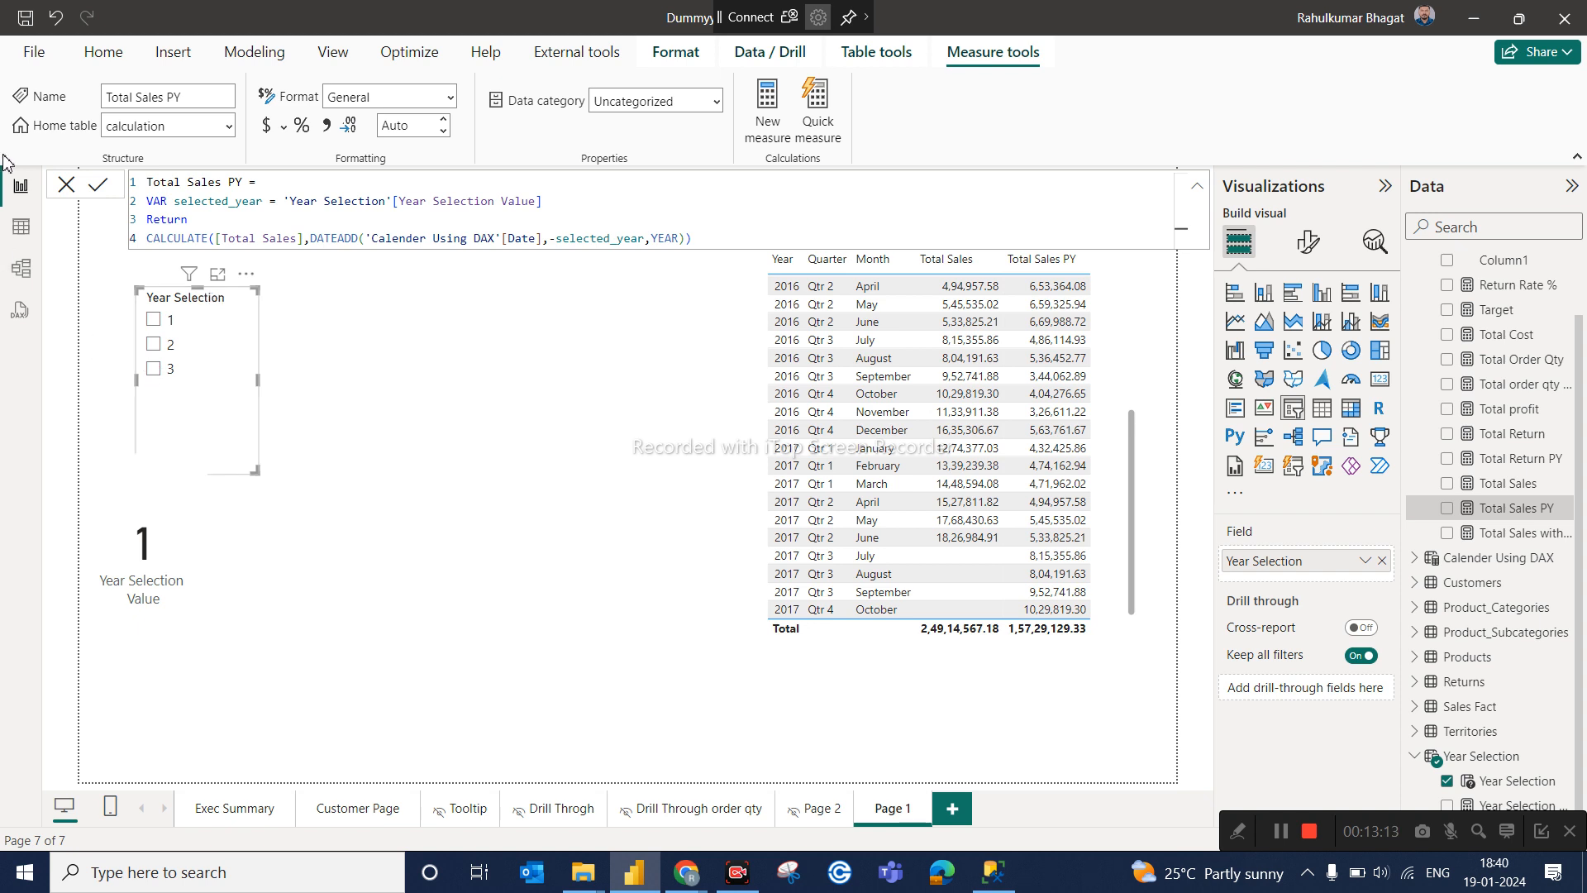
left_click(66, 185)
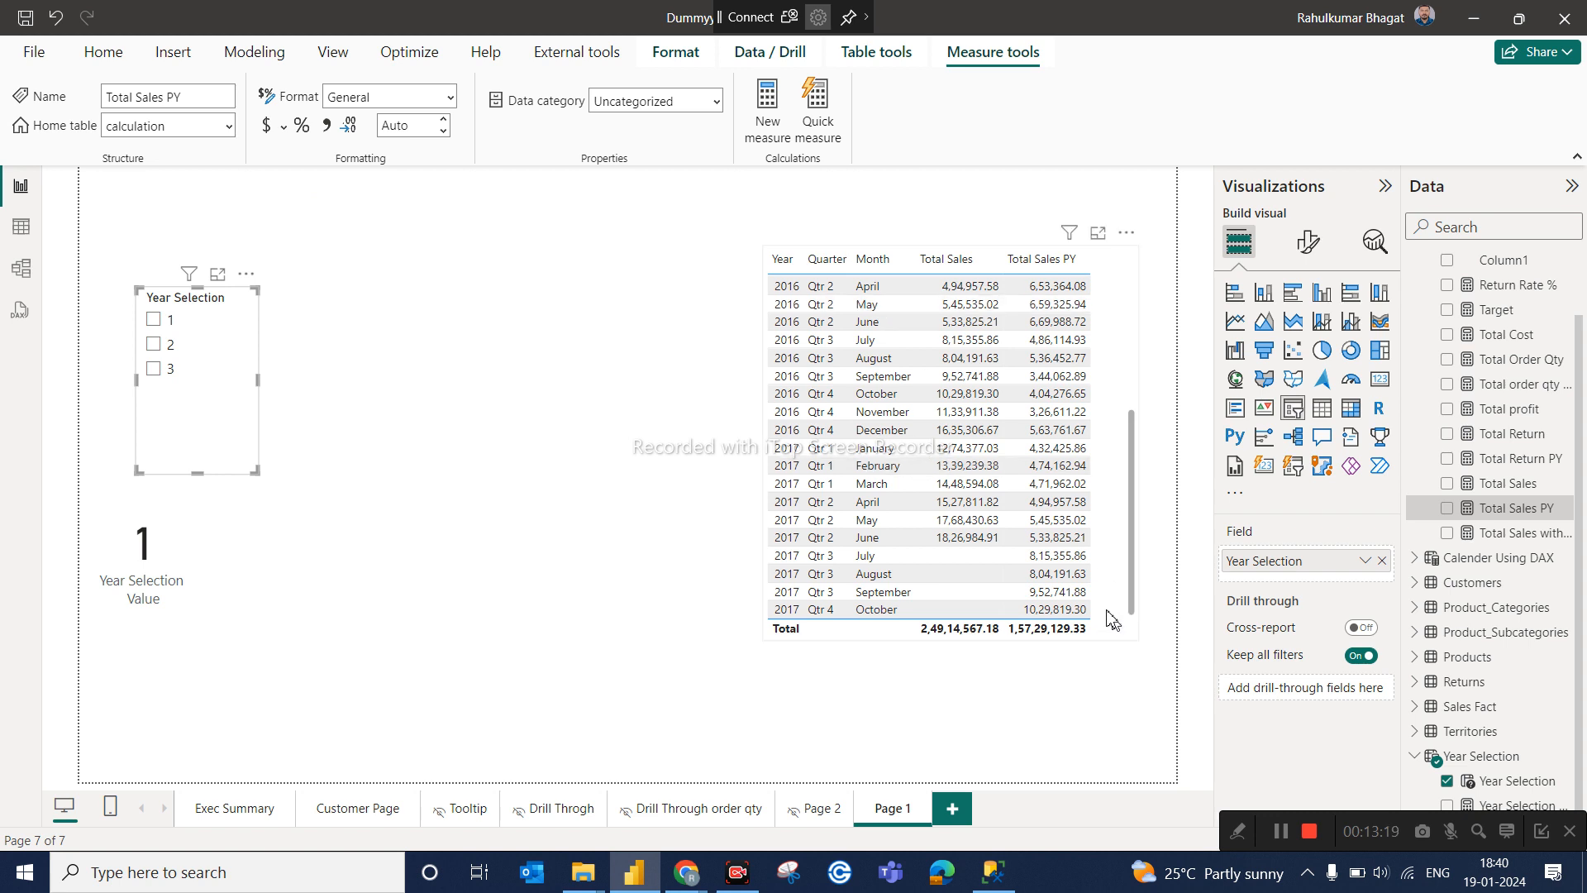
left_click_drag(1090, 531, 1136, 561)
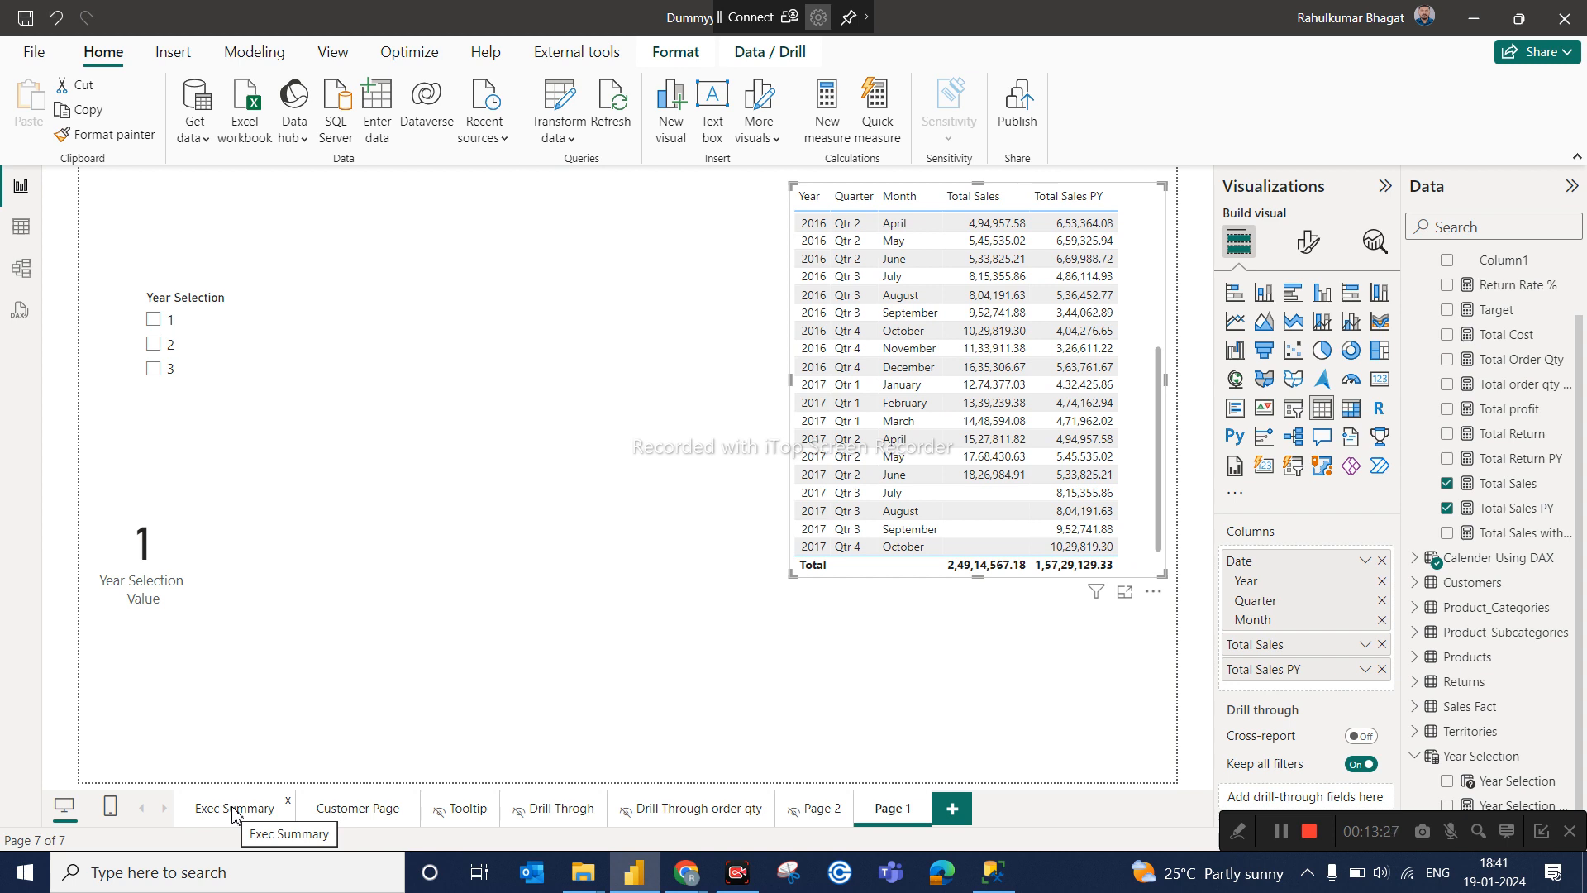
Look over the Exec Summary page, and view the Total Sales measure's formula on Page 1.
left_click(235, 815)
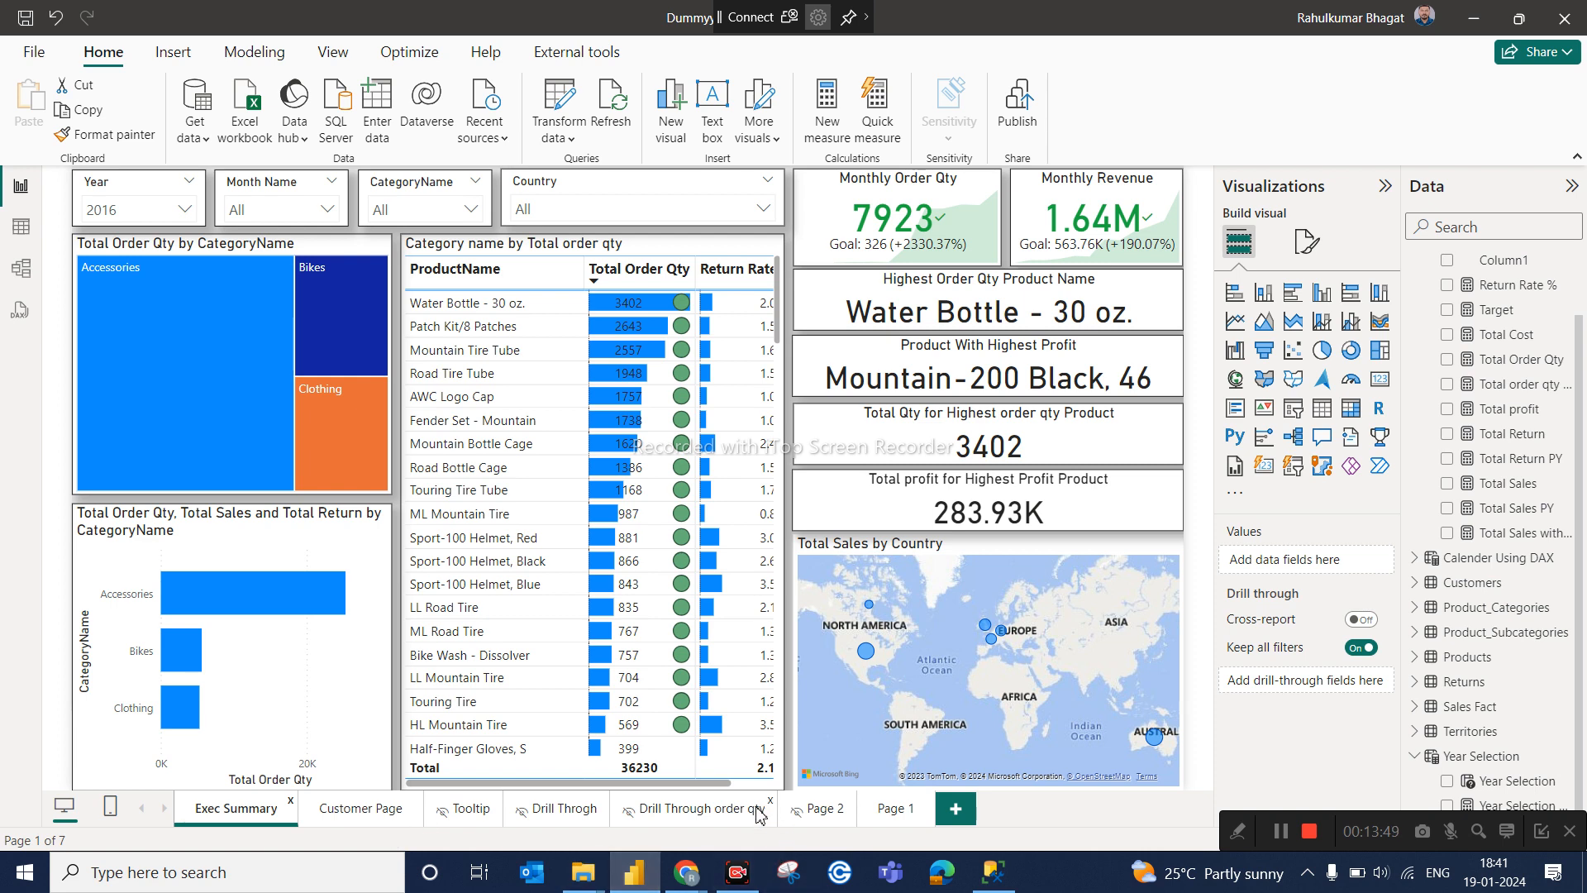
left_click(890, 810)
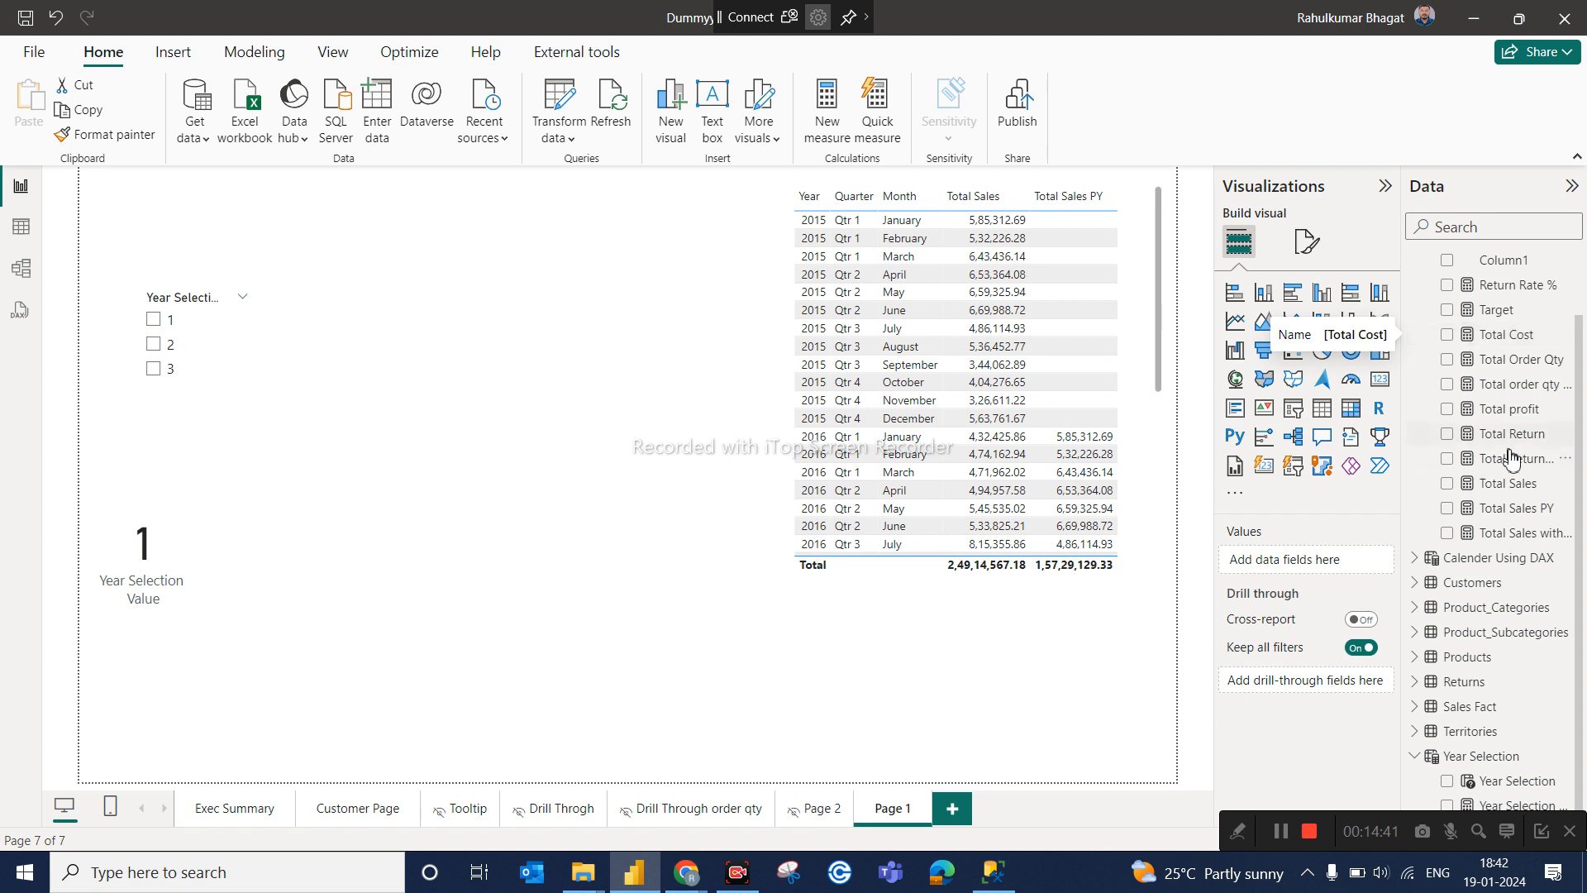
left_click(1511, 483)
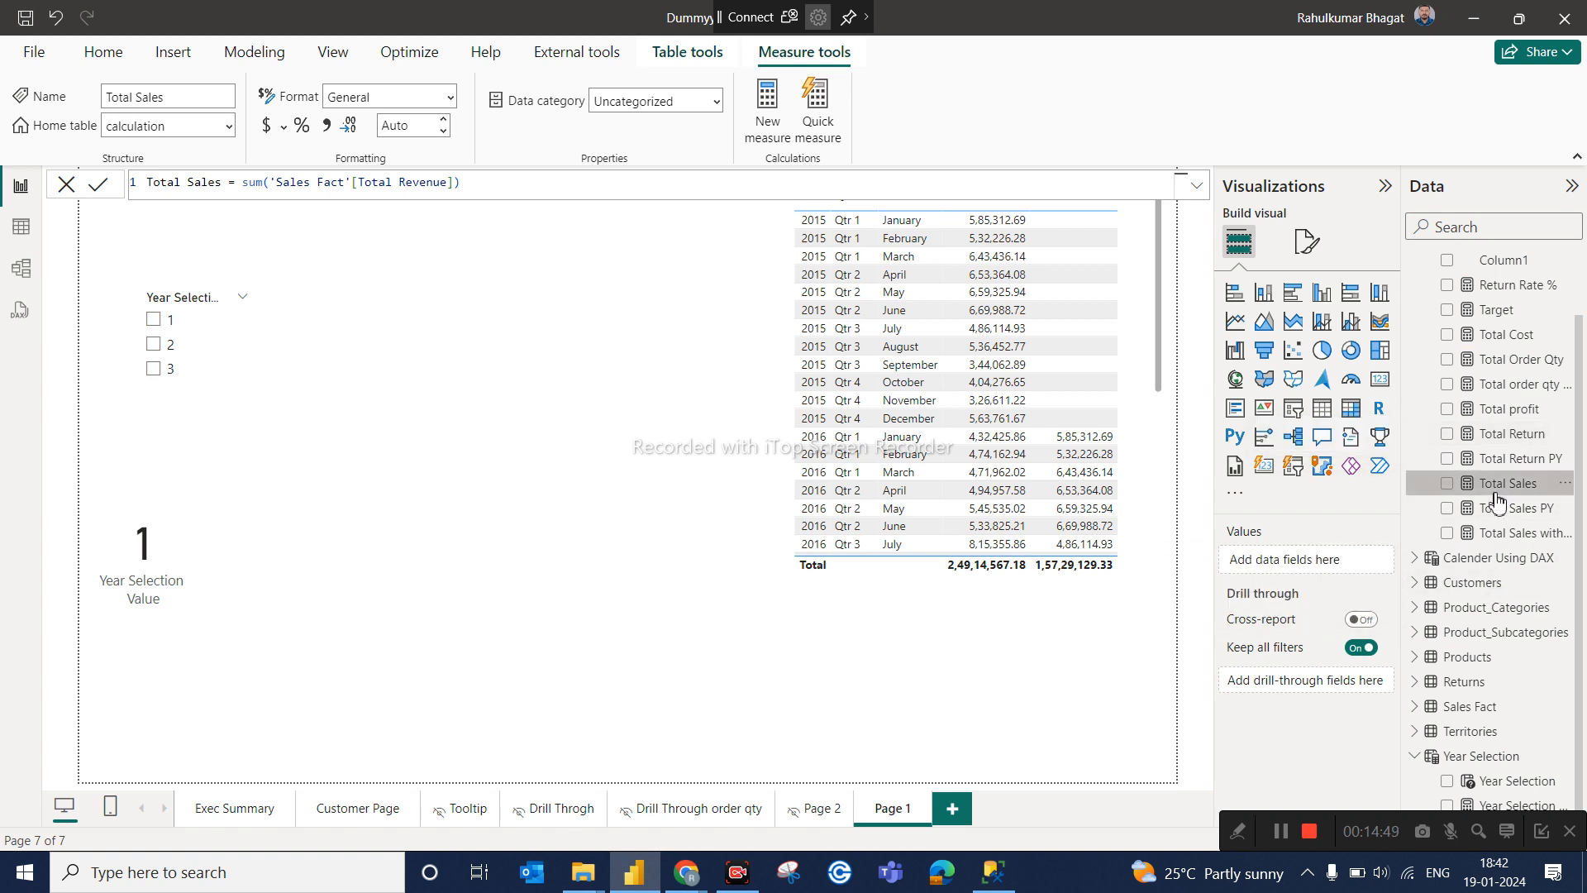
left_click(639, 513)
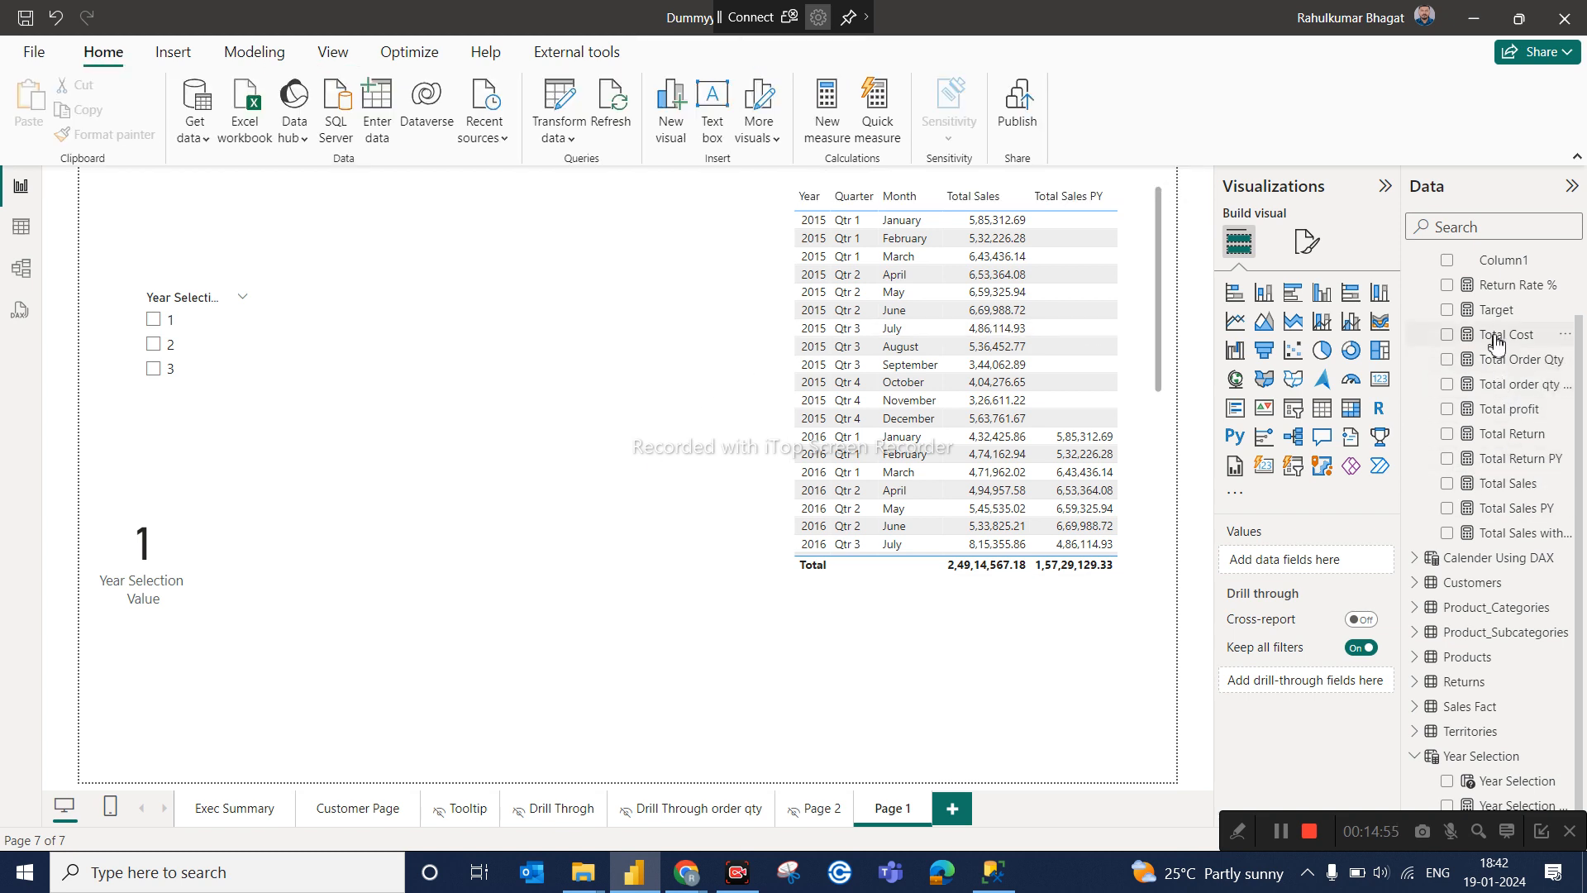
Examine the Return Rate % measure's formula and revisit the Year Selection table in the data view.
left_click(1500, 287)
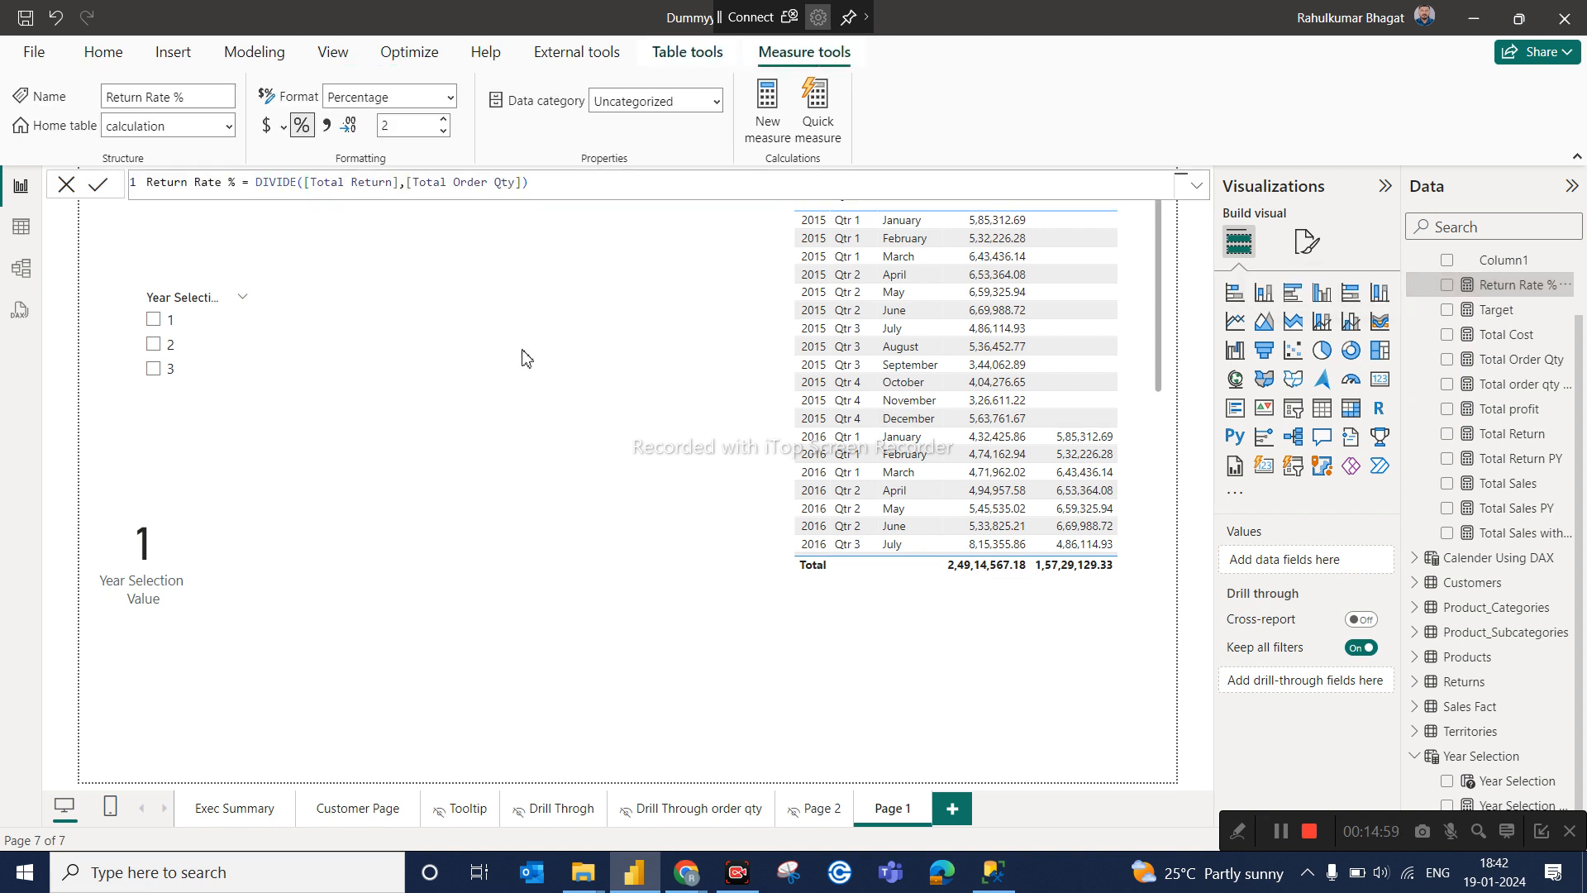
scroll(1504, 434, "up", 2)
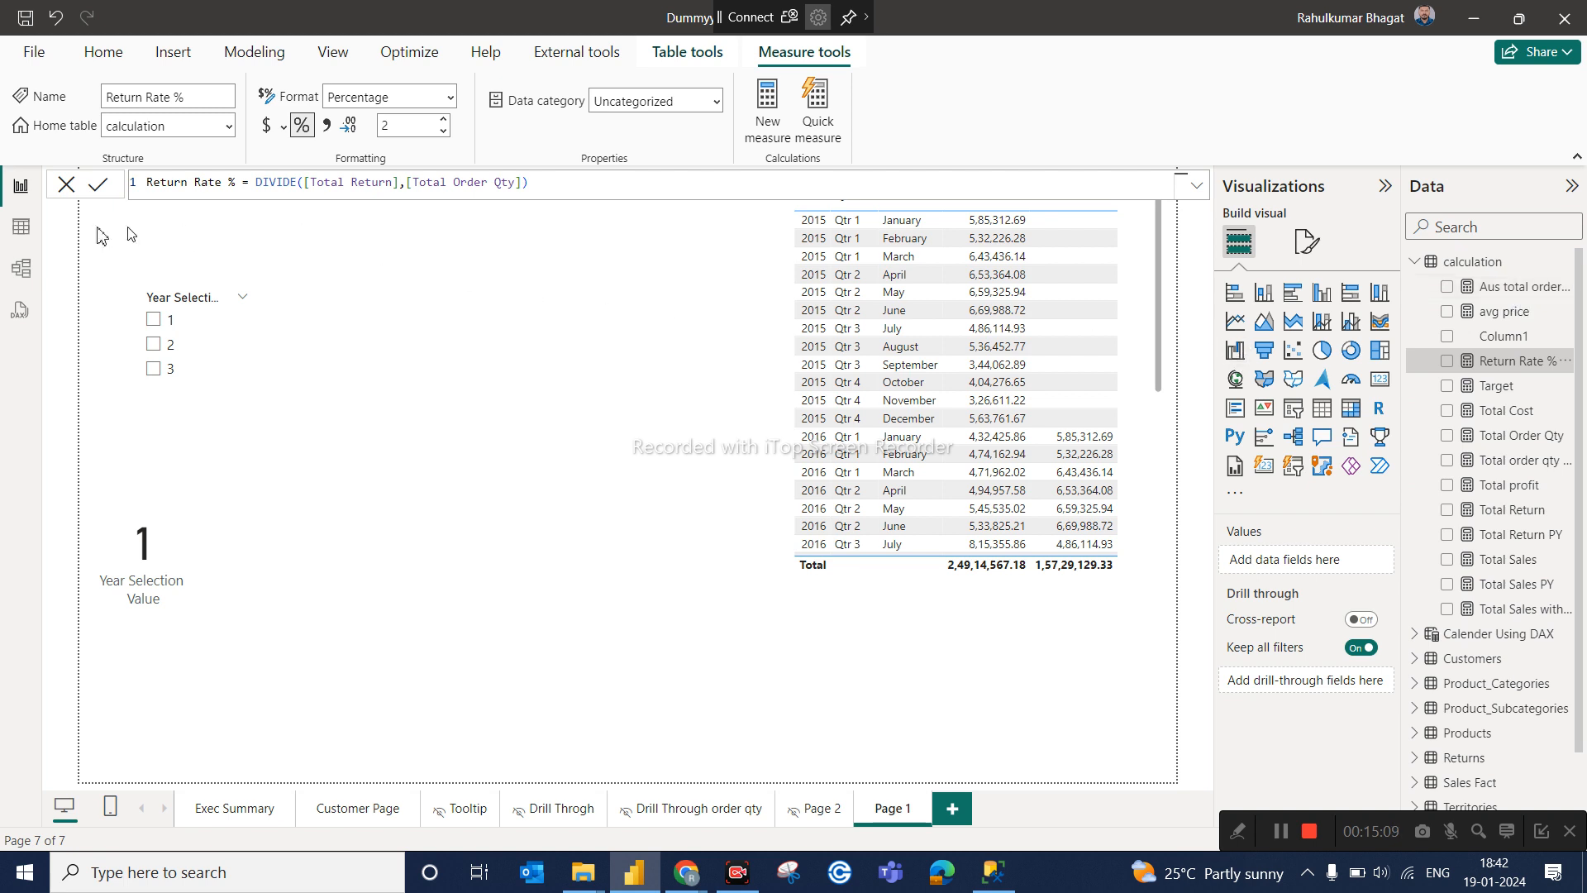
left_click(16, 237)
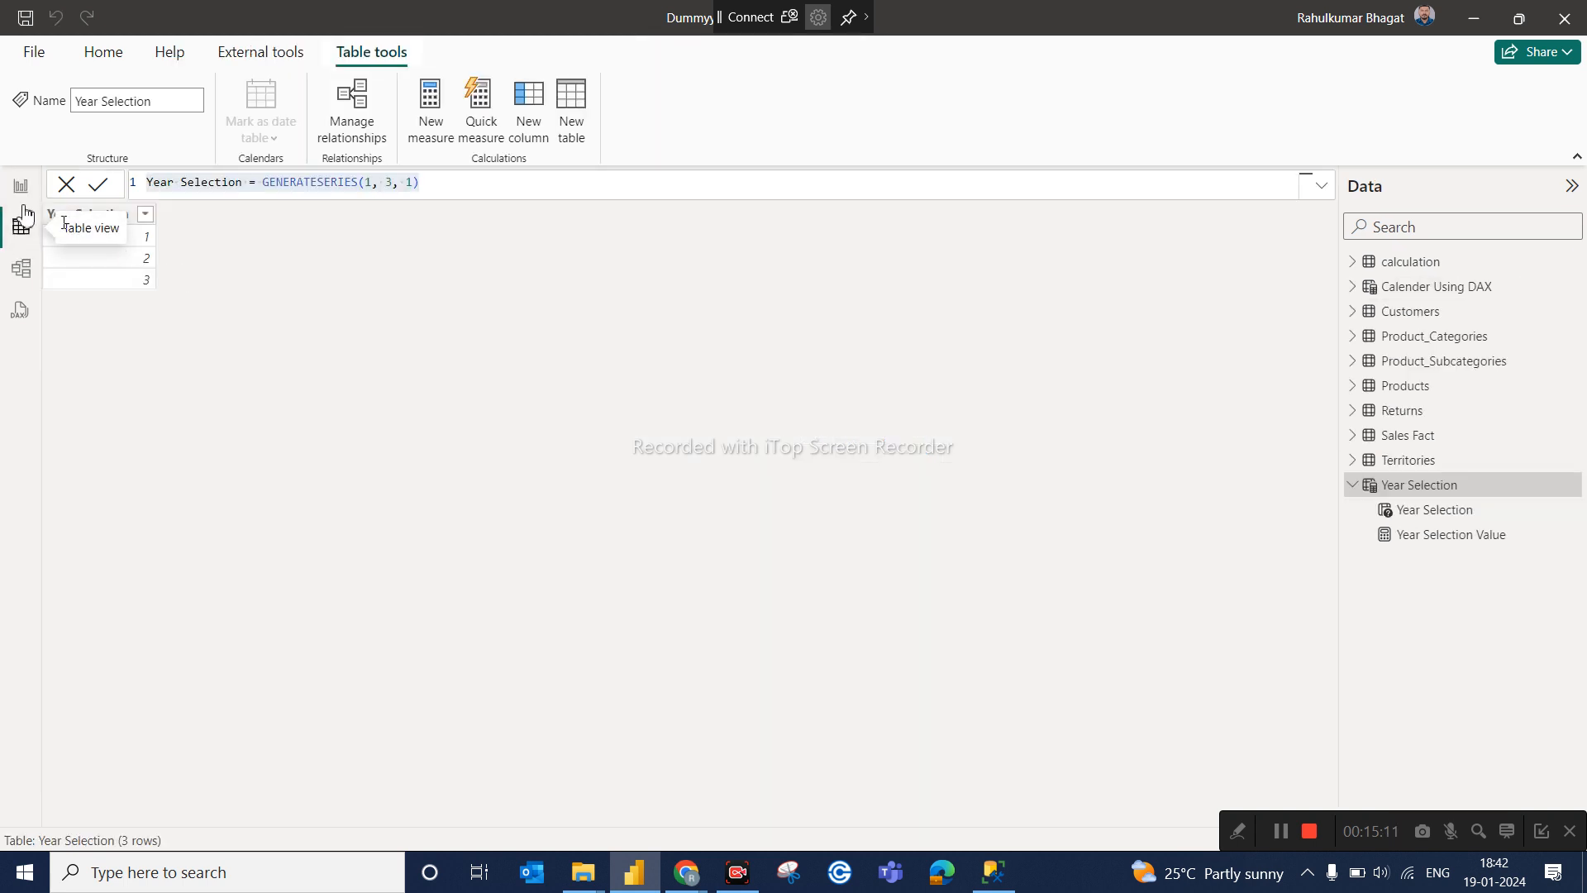
left_click(20, 197)
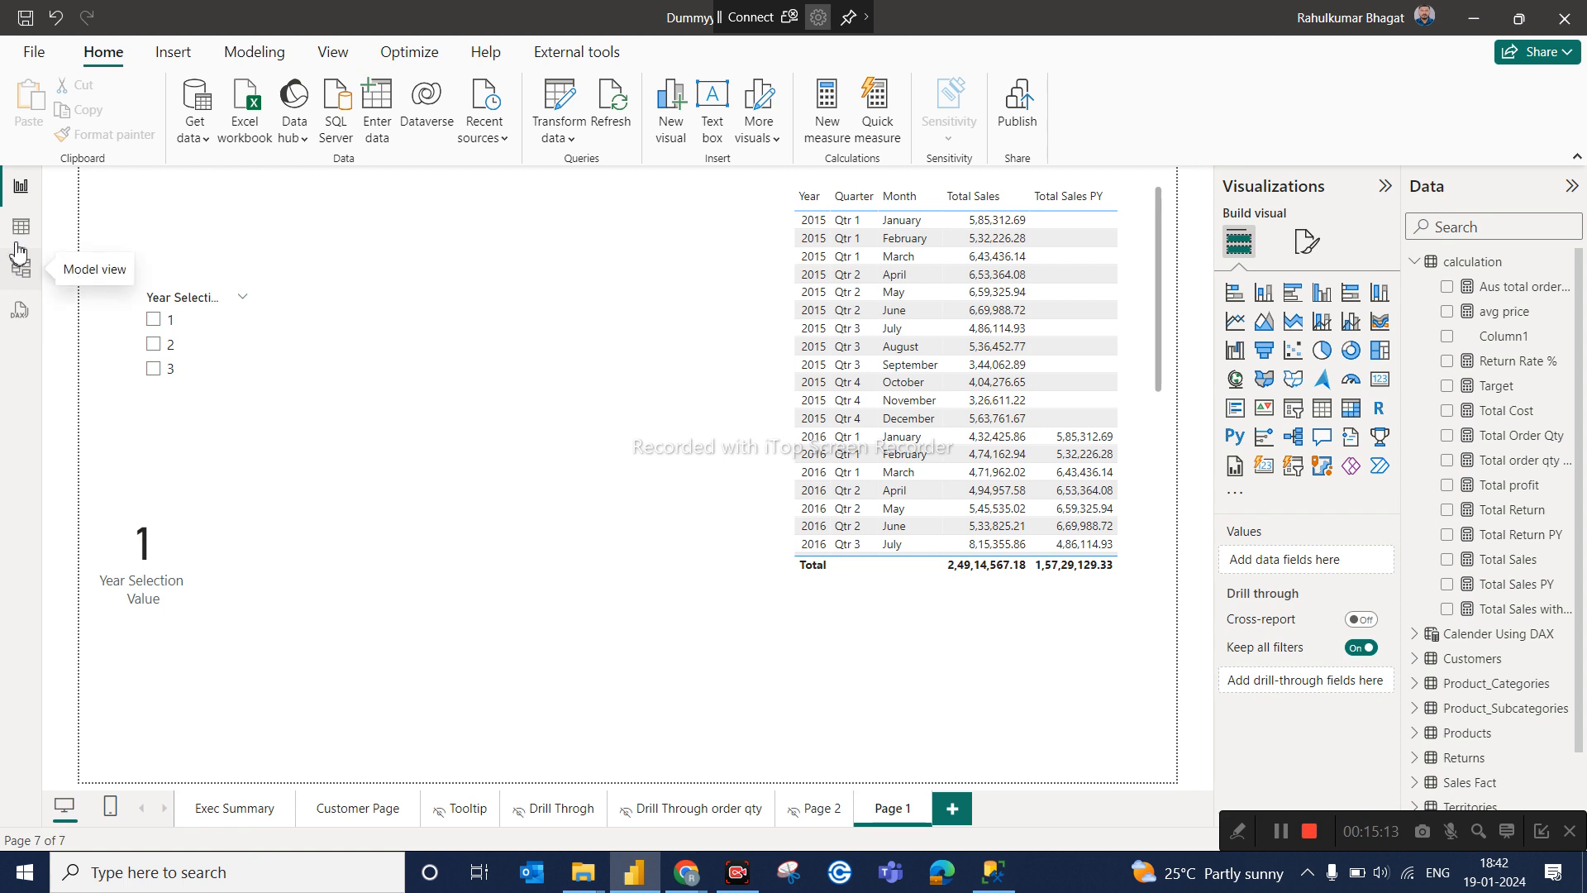
Look over the data model diagram and the Sales Fact table, and examine the price columns of the Products table.
left_click(21, 266)
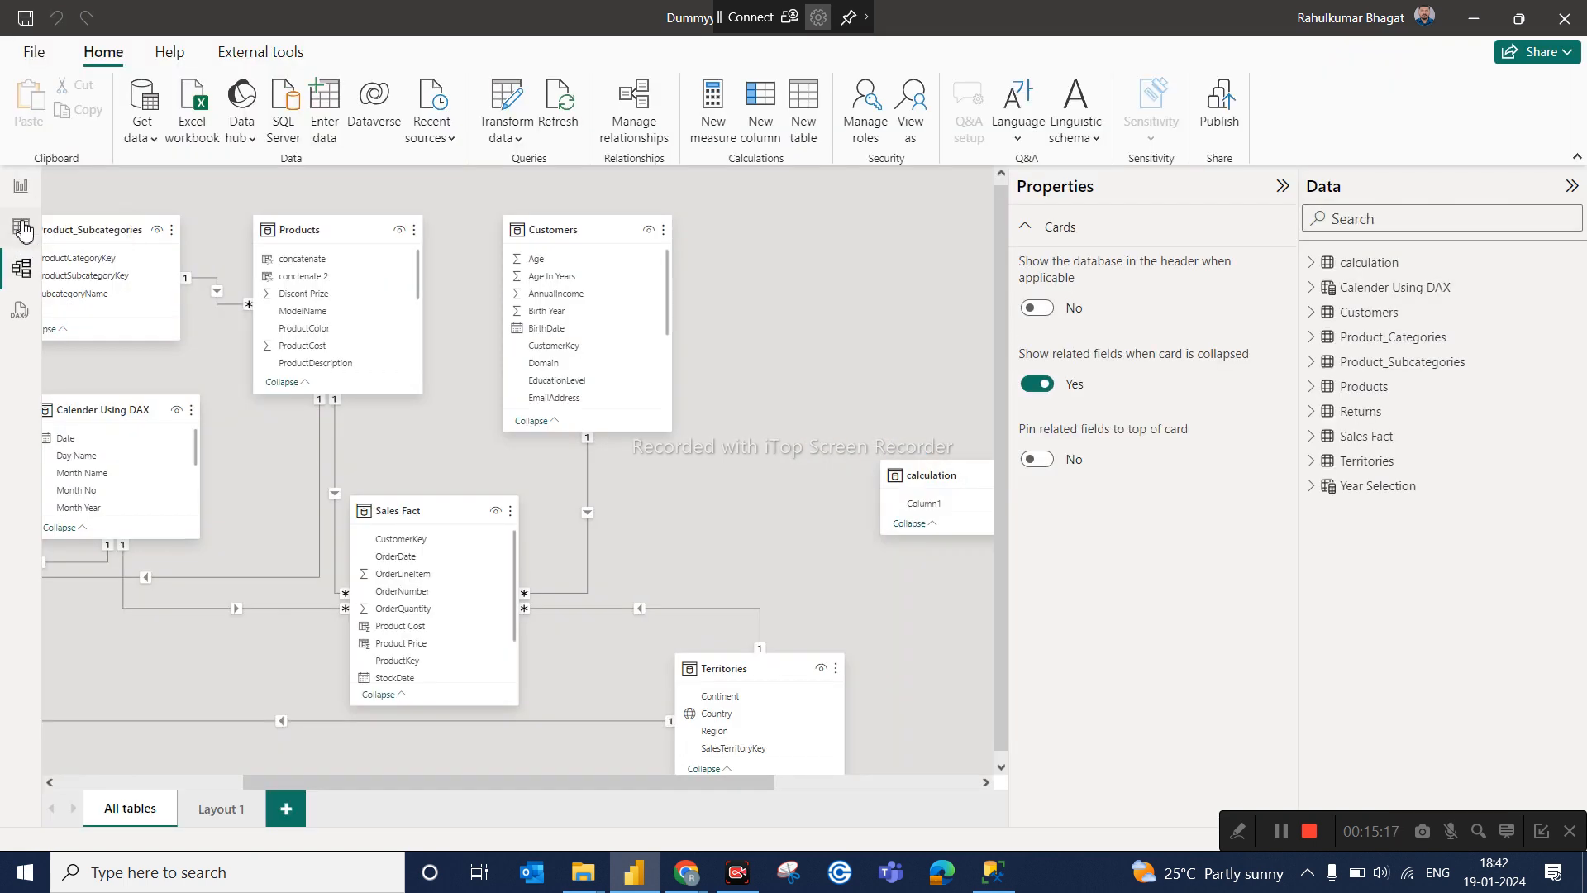
left_click(20, 227)
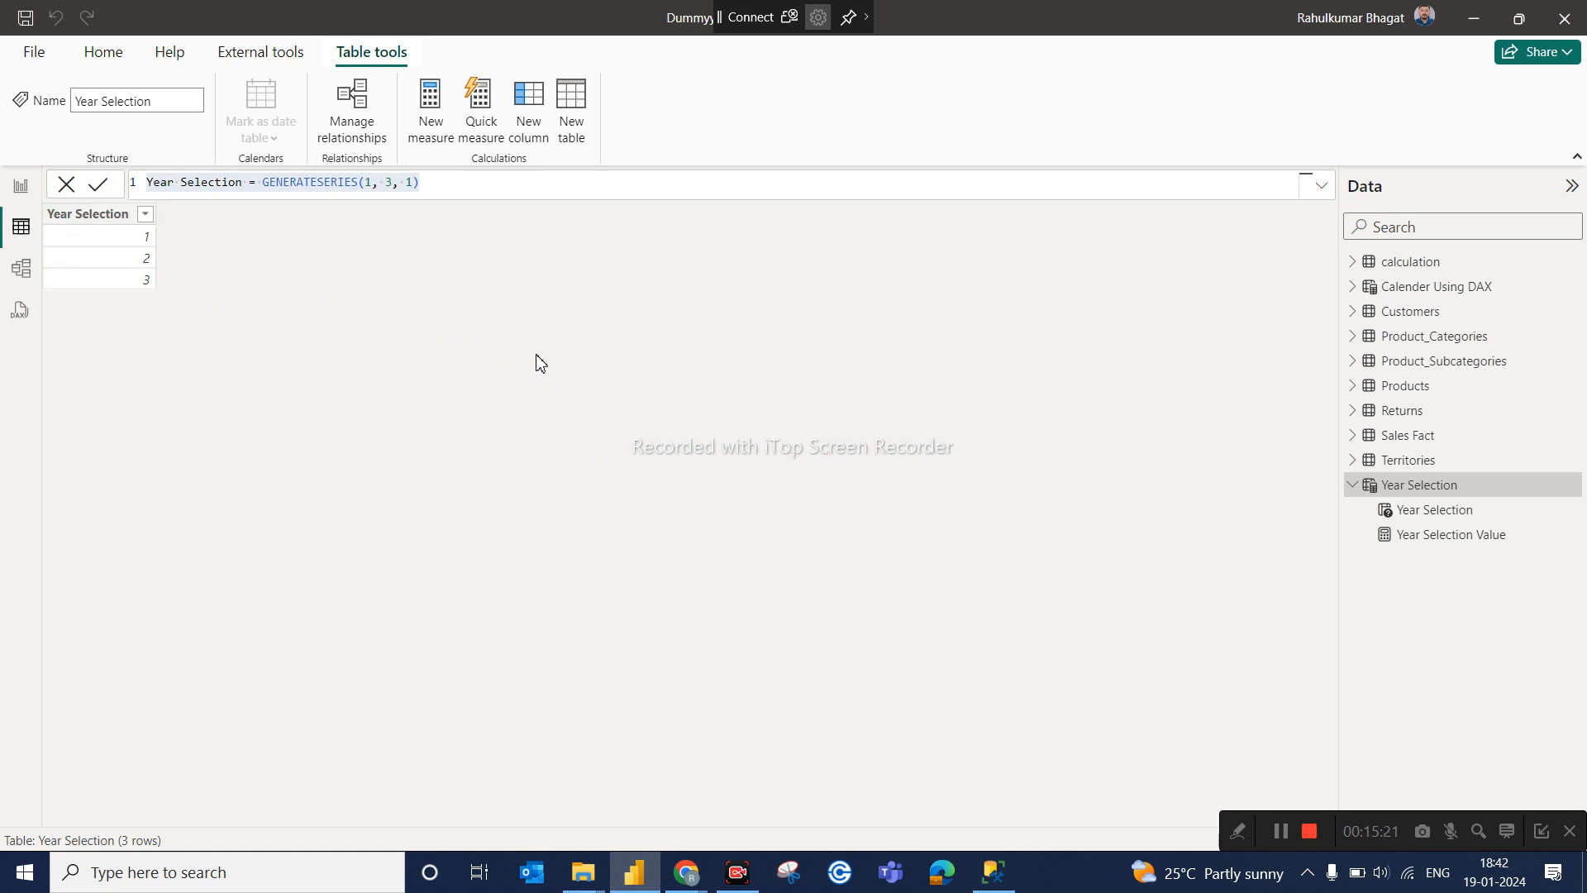
left_click(1408, 436)
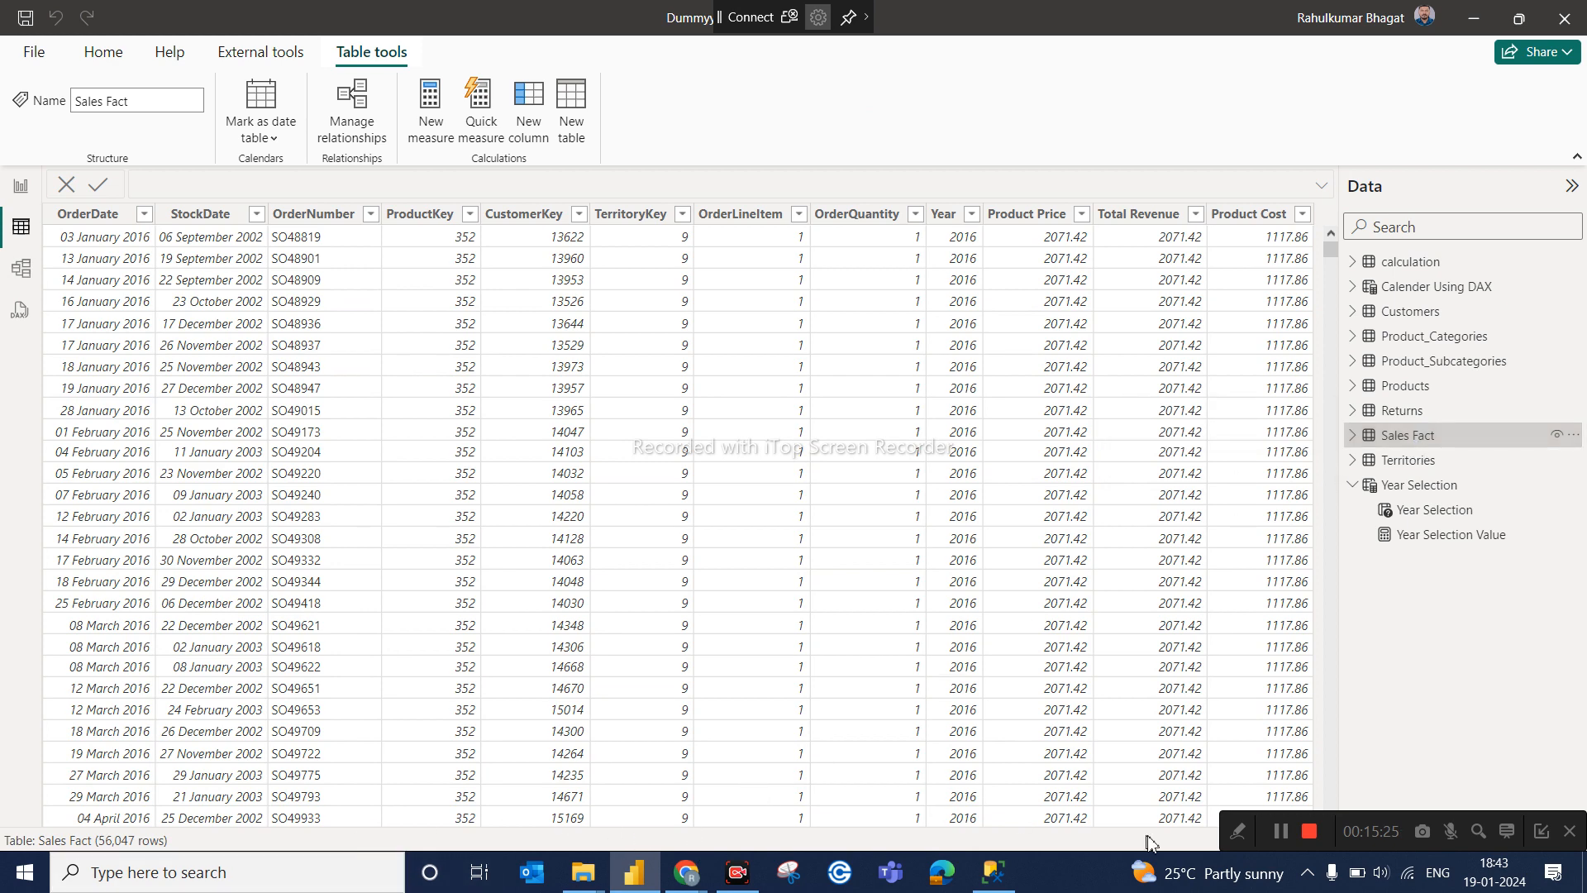
left_click(1404, 388)
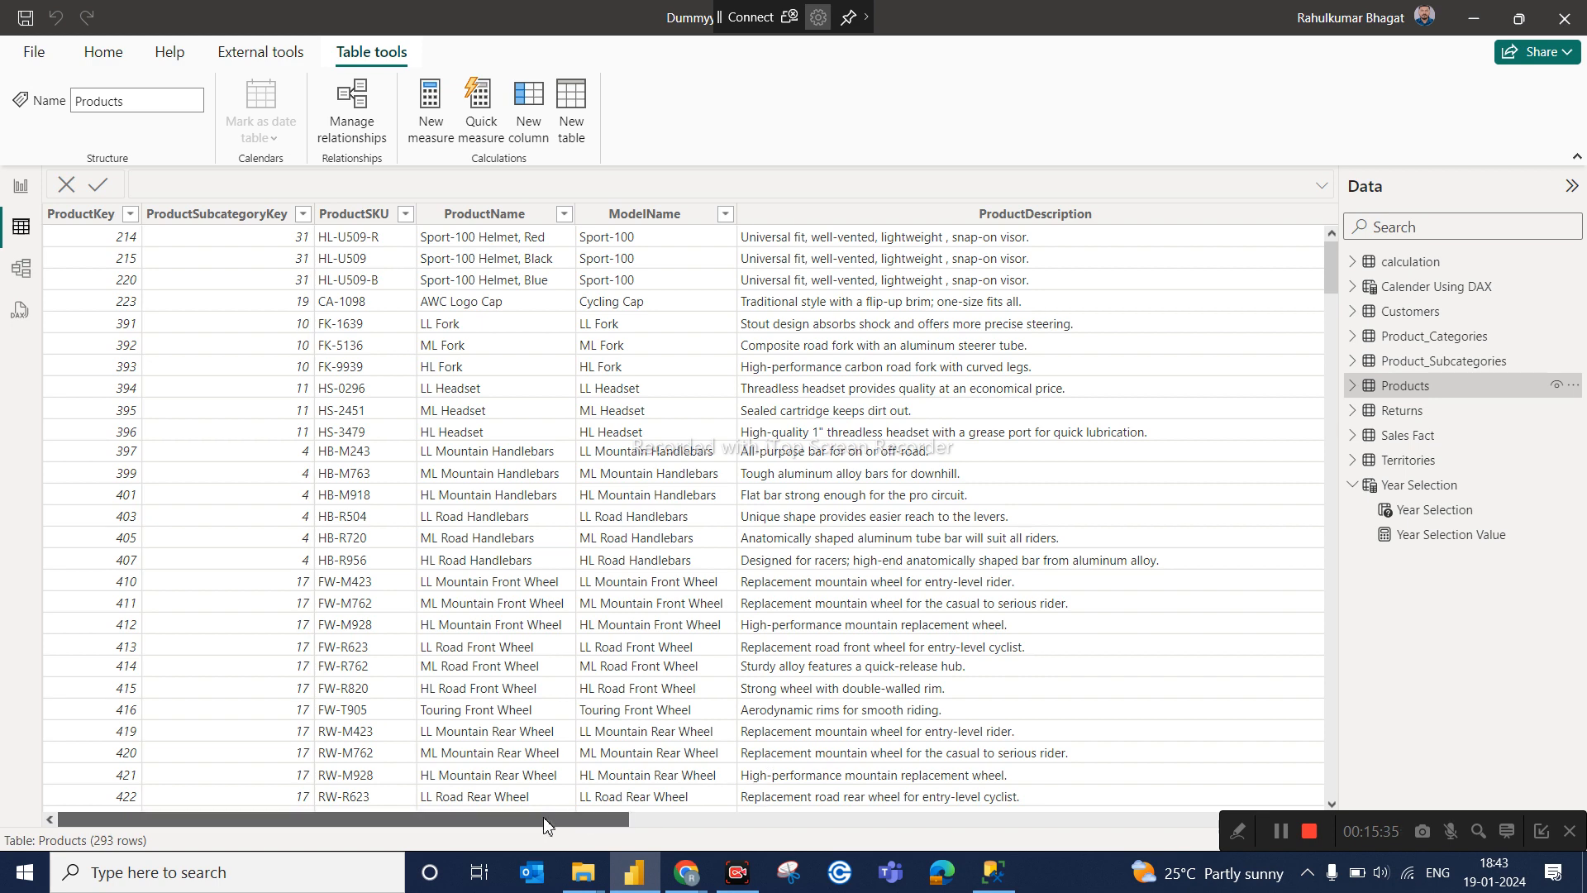
left_click_drag(584, 803, 1032, 742)
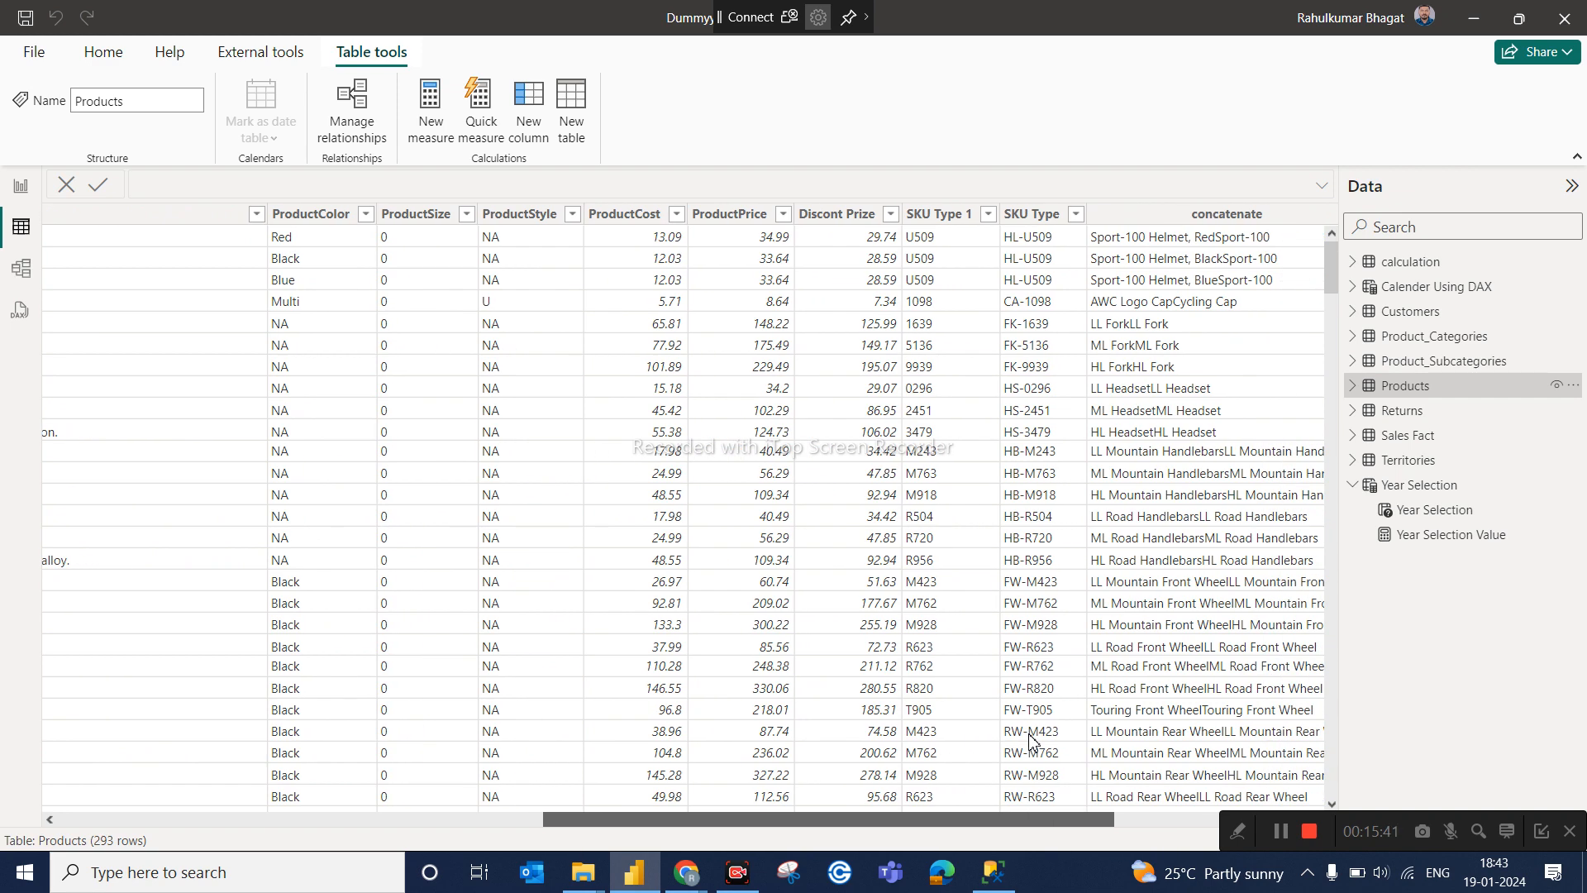
left_click(852, 216)
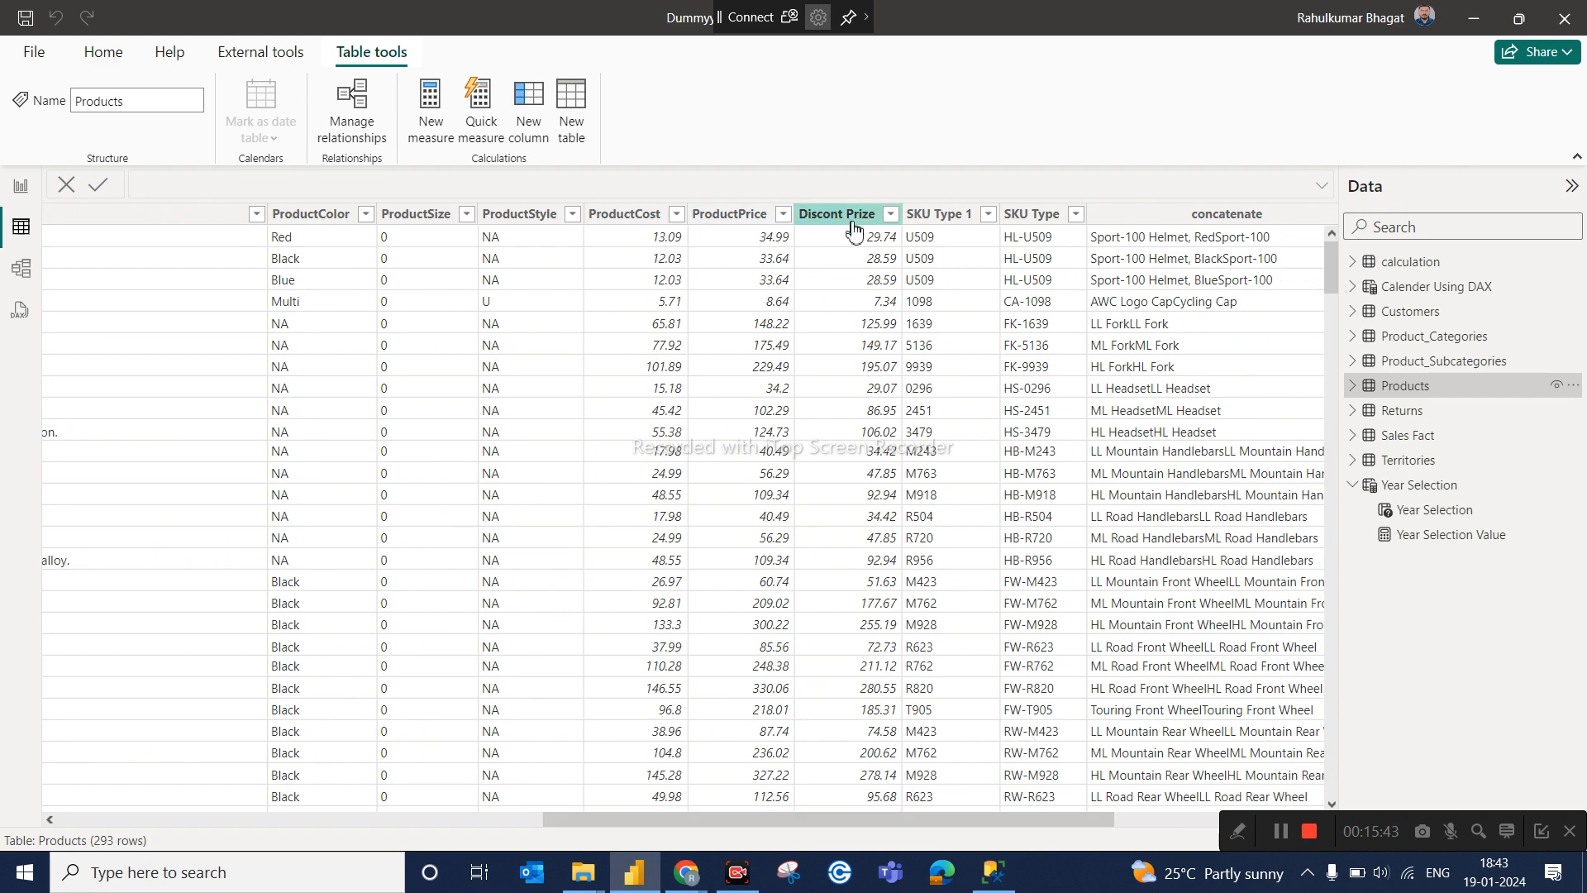
left_click(742, 219)
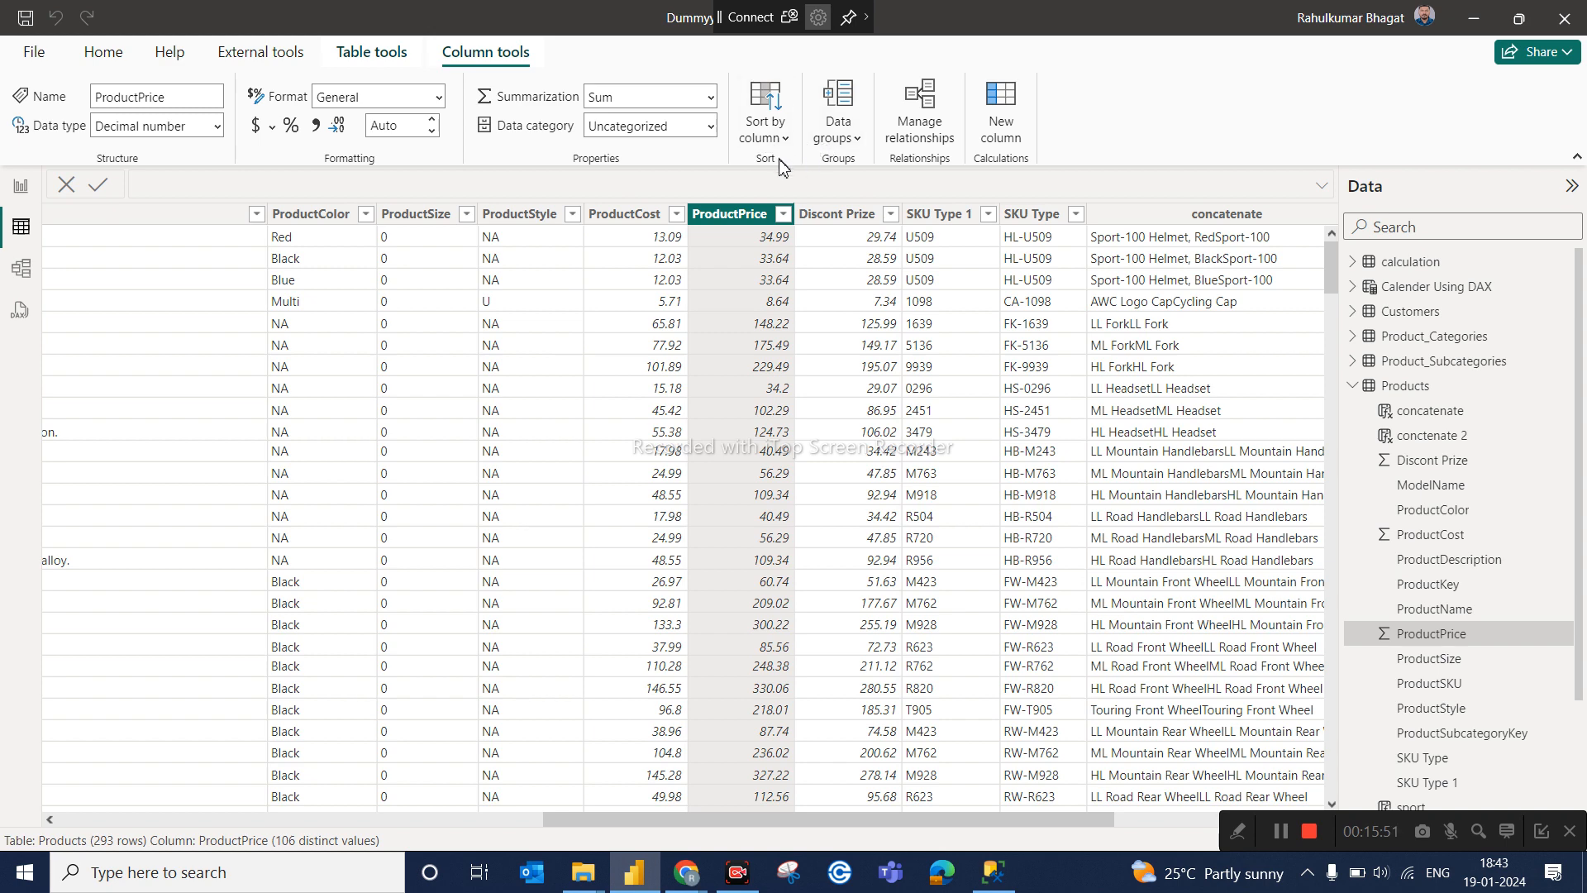
Add a calculated column to the Products table with the partial formula Discounted Price = Products[Discont Prize]*.
left_click(999, 130)
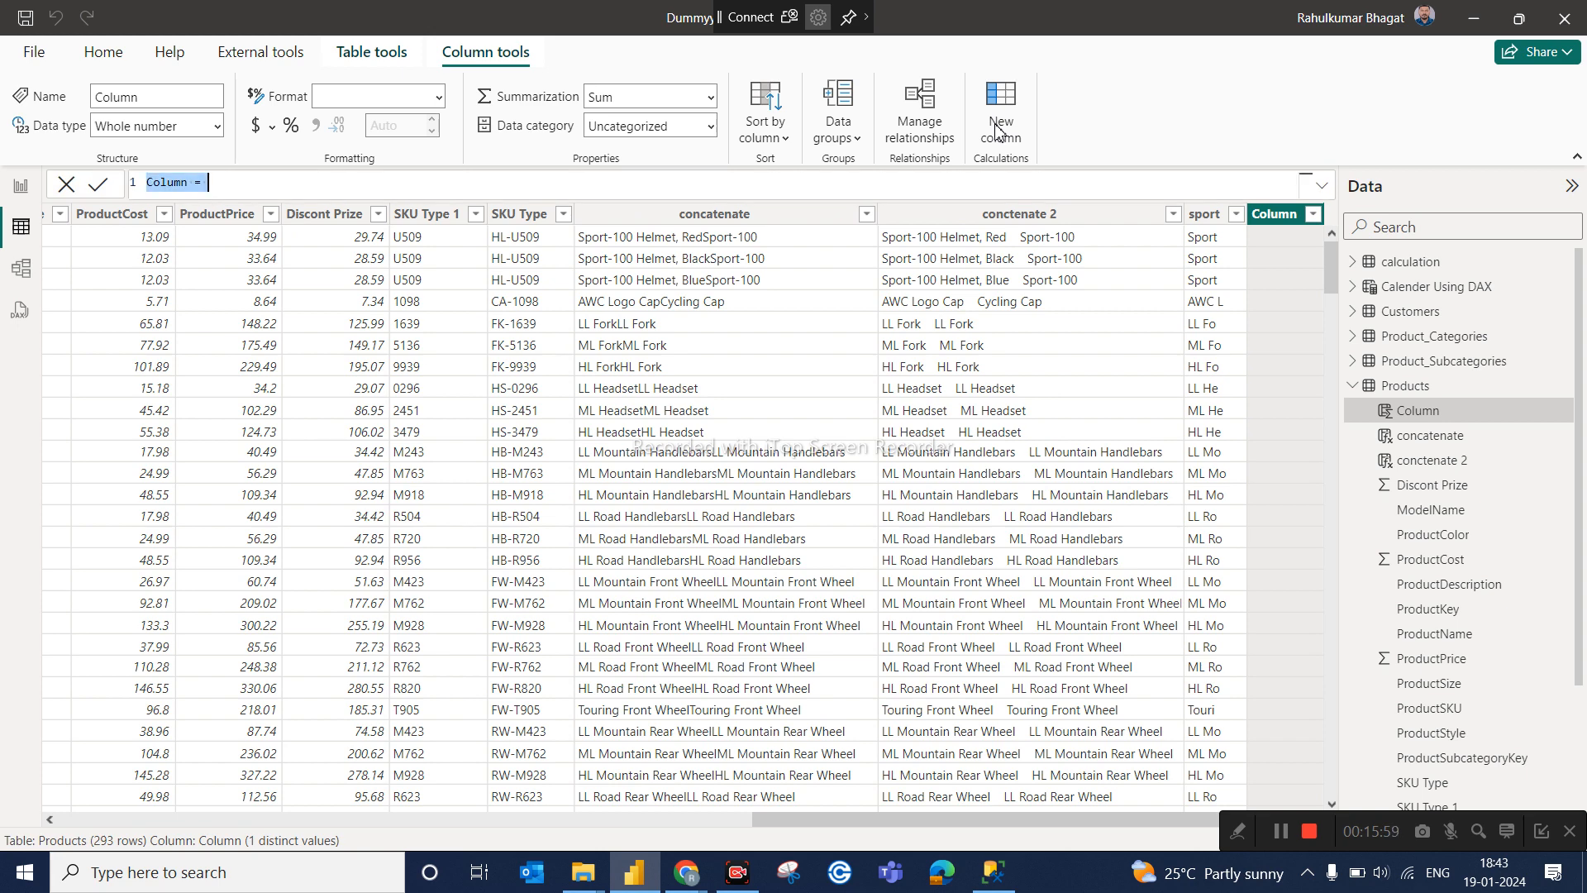
type("DIsc")
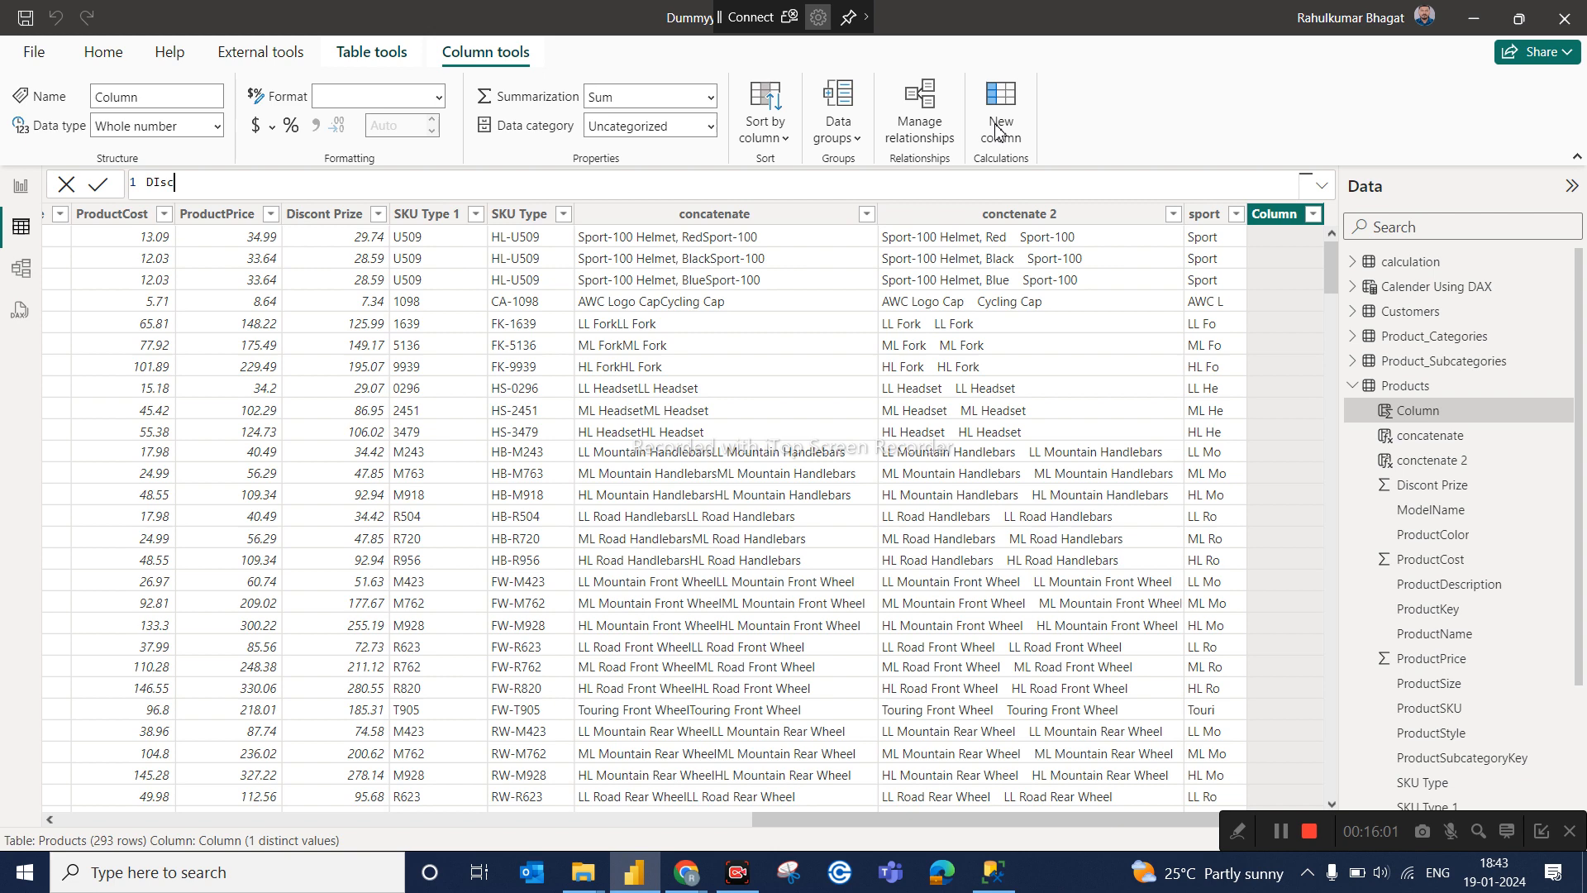
key("BackSpace")
key("BackSpace")
type("iscounted Price =")
type("prod")
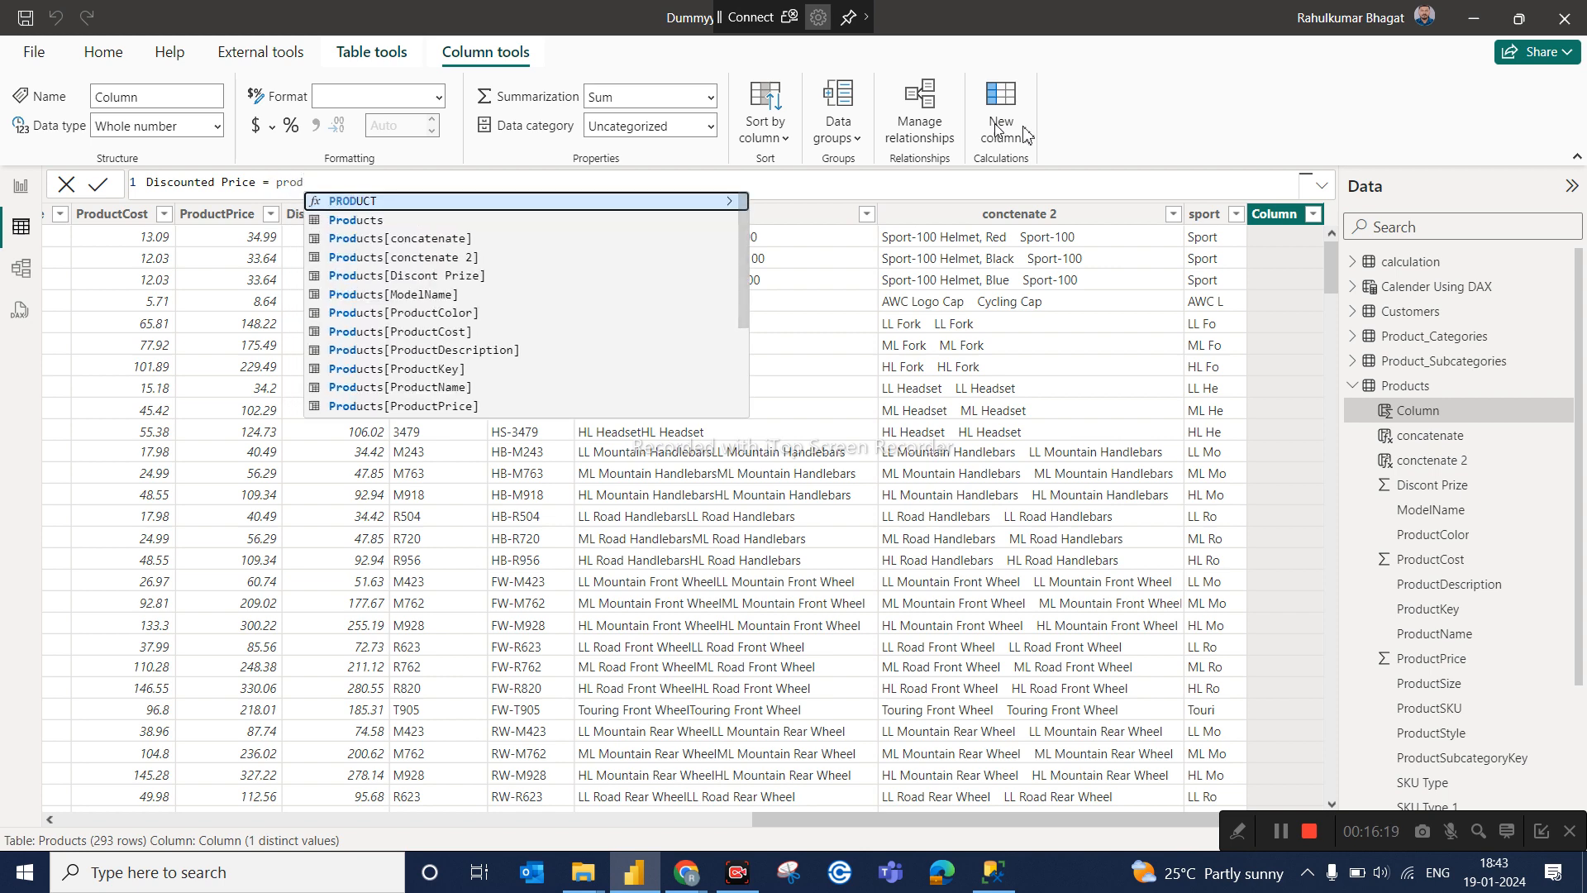
left_click(470, 277)
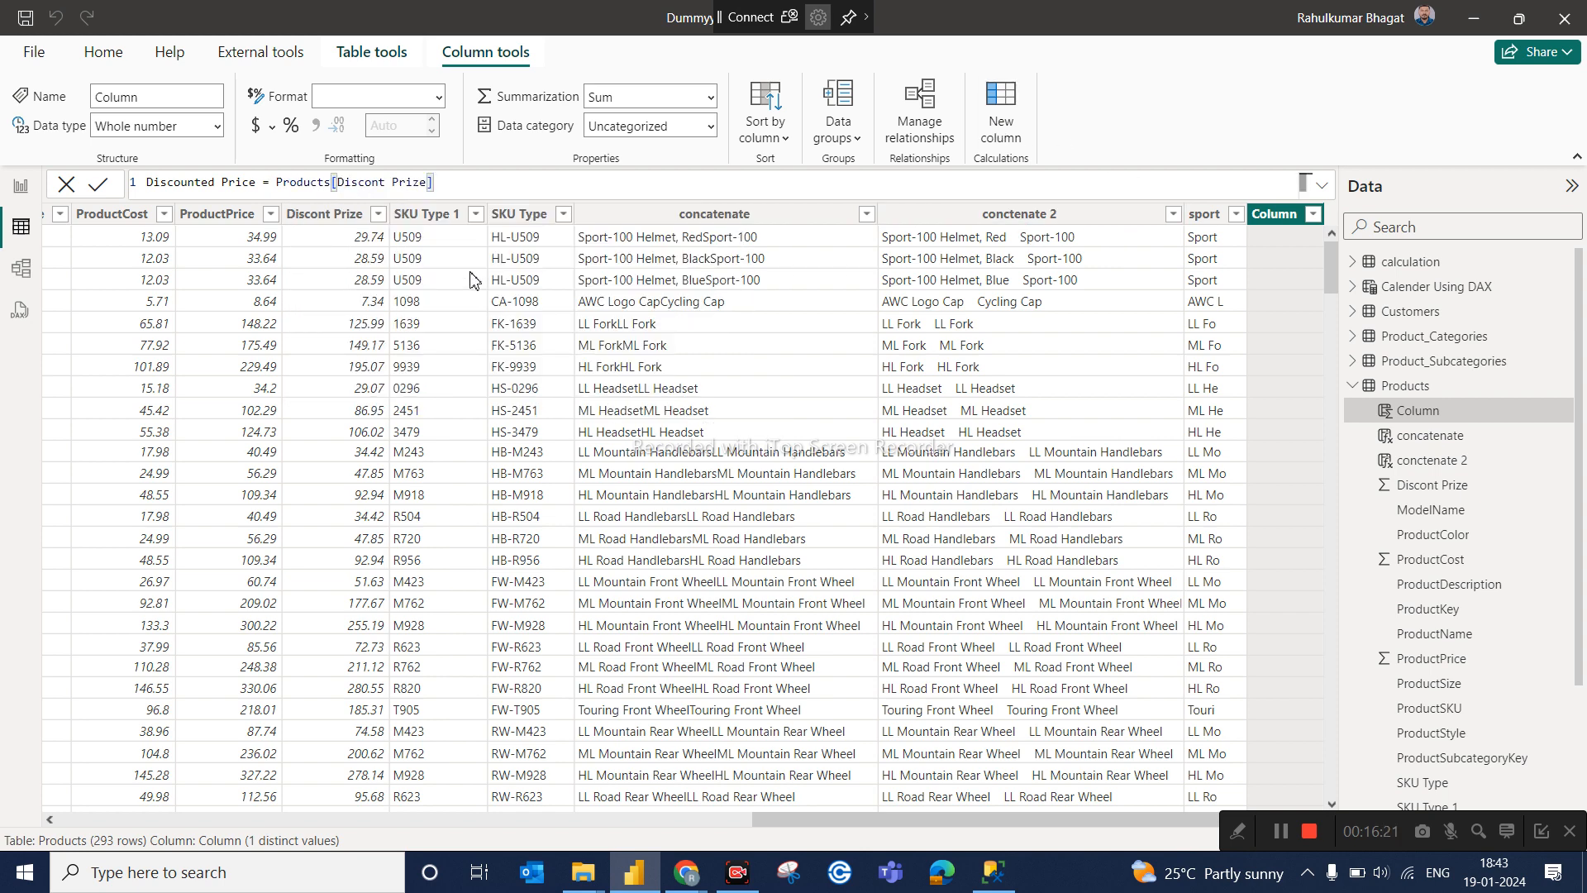
type("*")
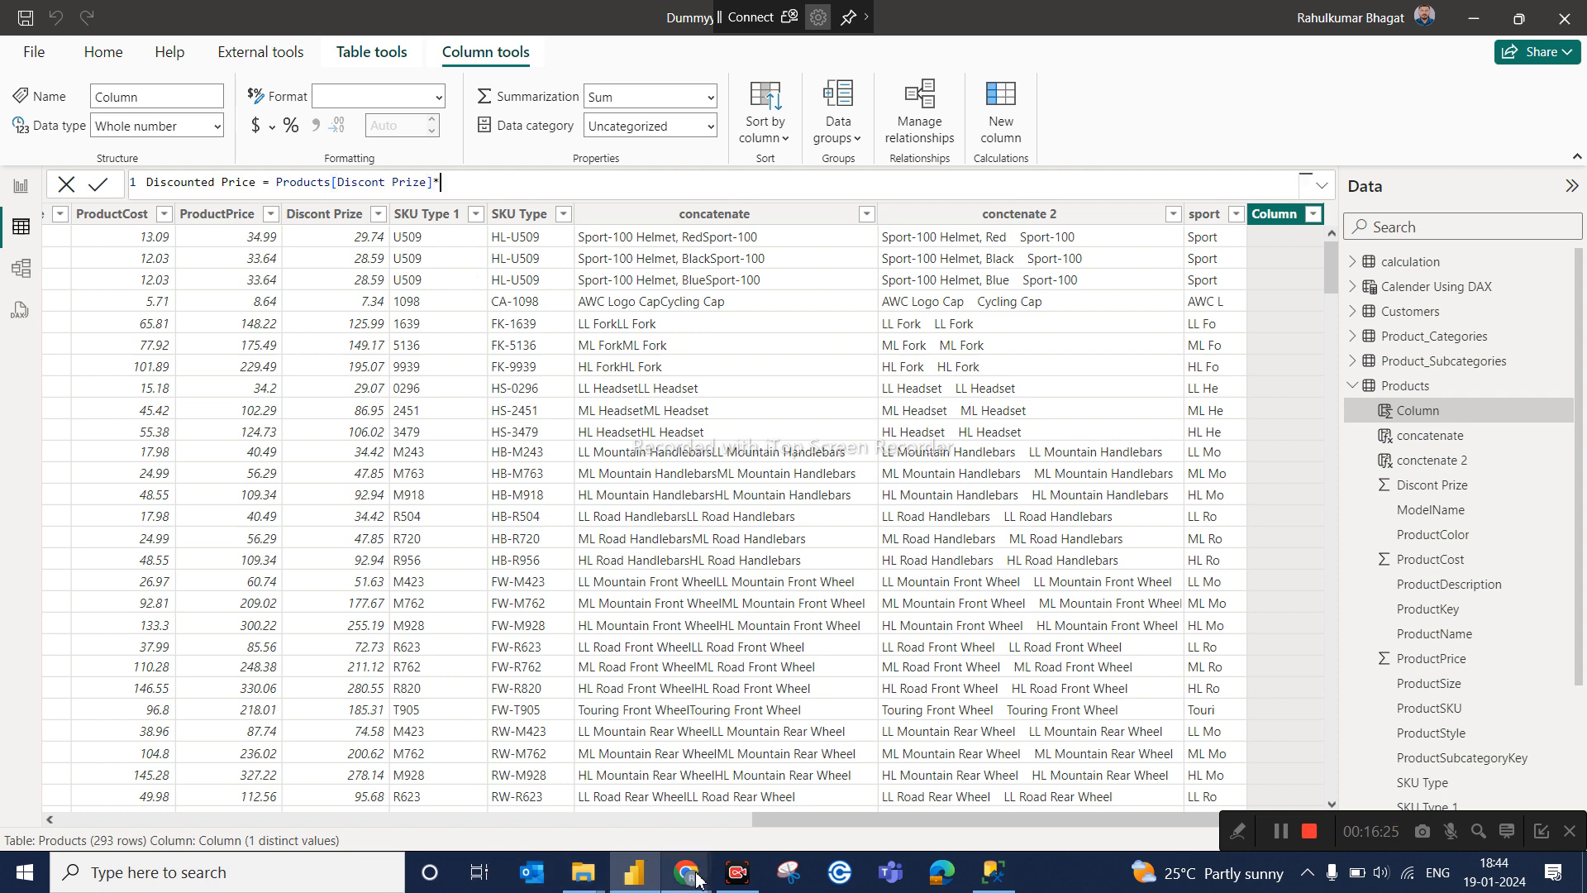
Switch to the Google Meet call in Chrome, admit the waiting participant, and return to Power BI.
mouse_move(697, 878)
left_click(615, 786)
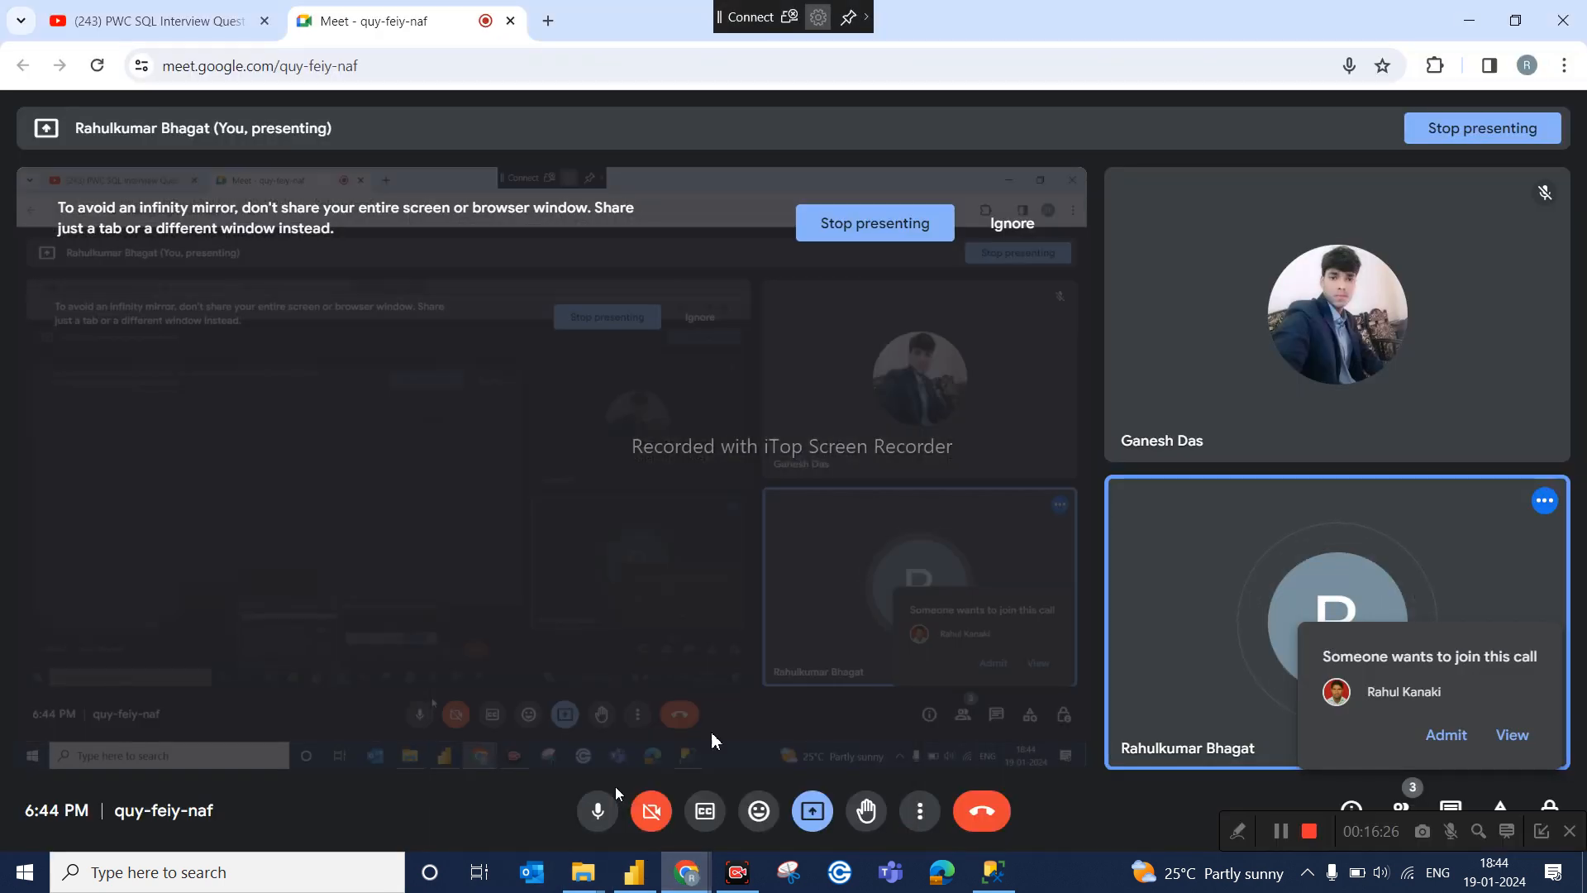
left_click(1447, 735)
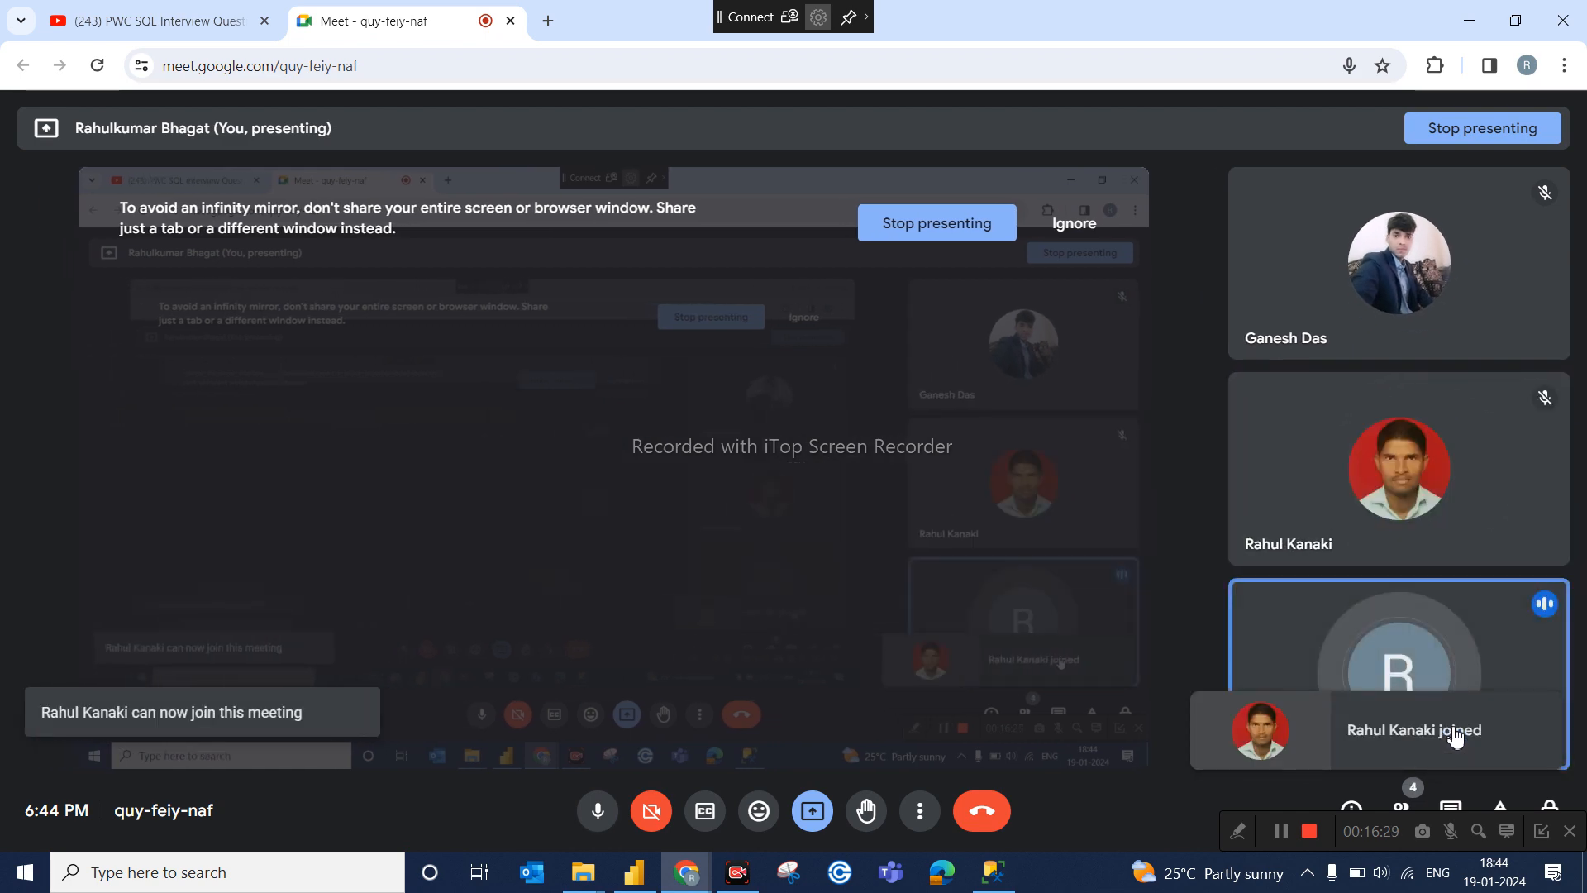
left_click(634, 872)
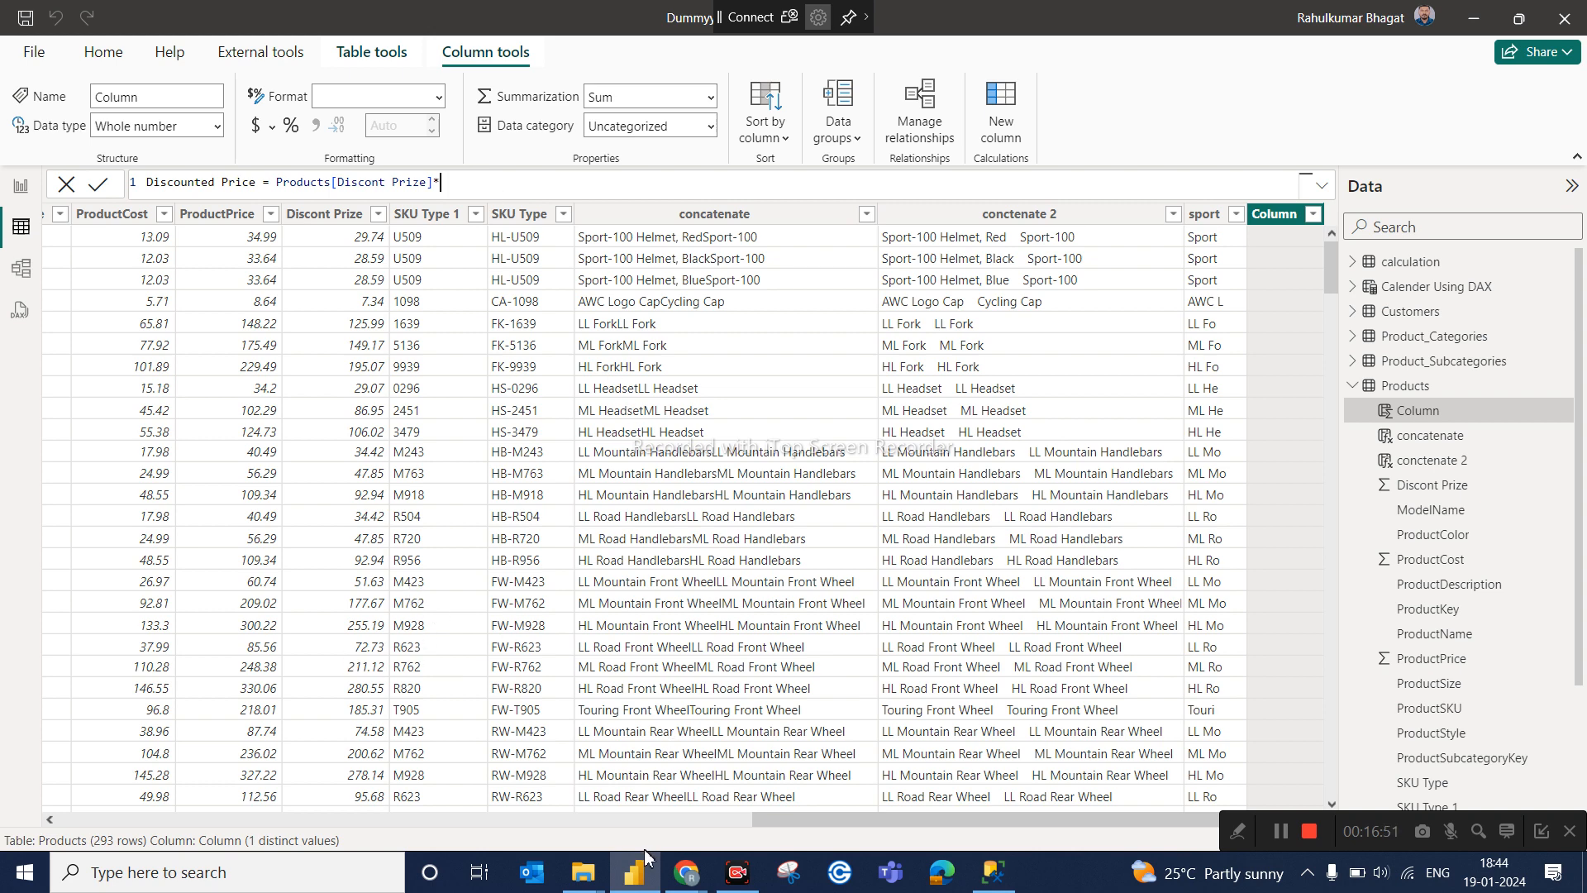
mouse_move(634, 869)
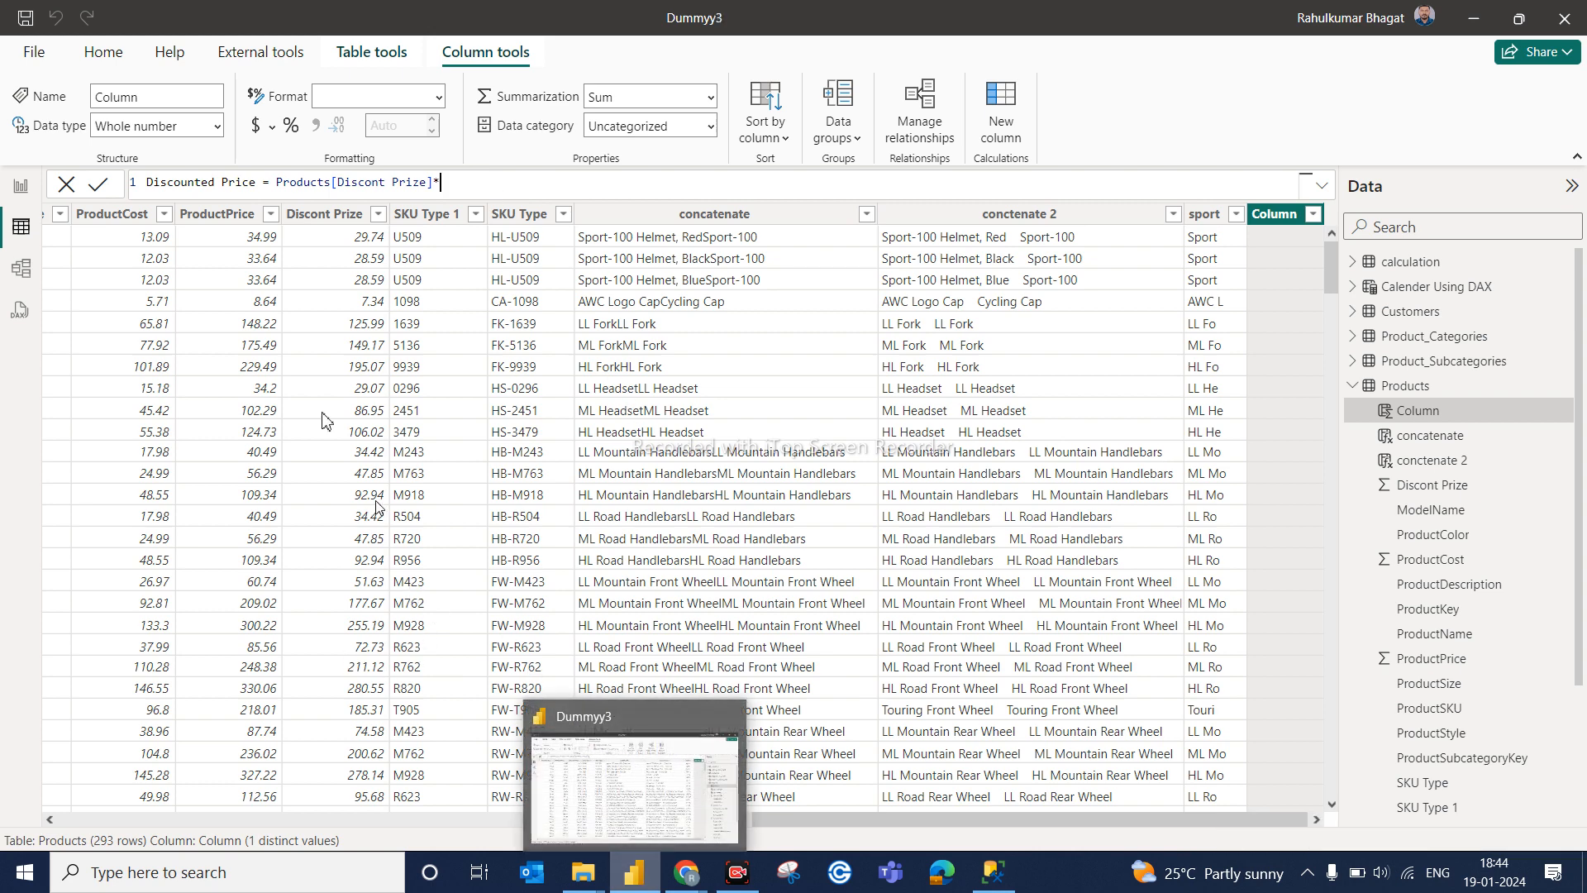
Examine the Total Sales PY measure's formula in the calculation table and revisit the report page that uses it.
left_click(22, 194)
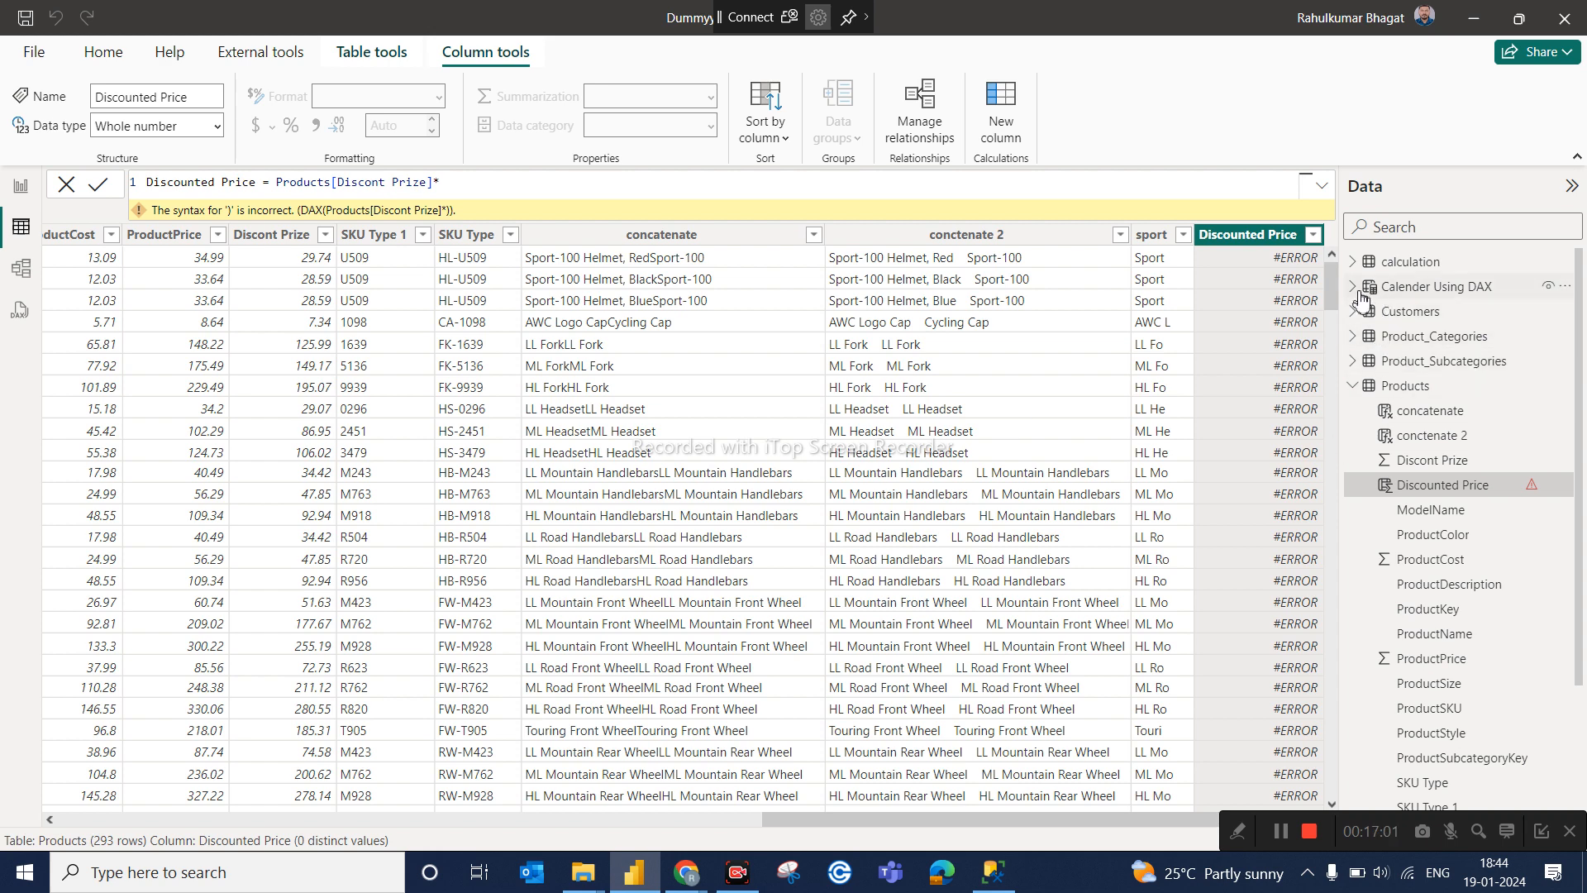
left_click(1353, 263)
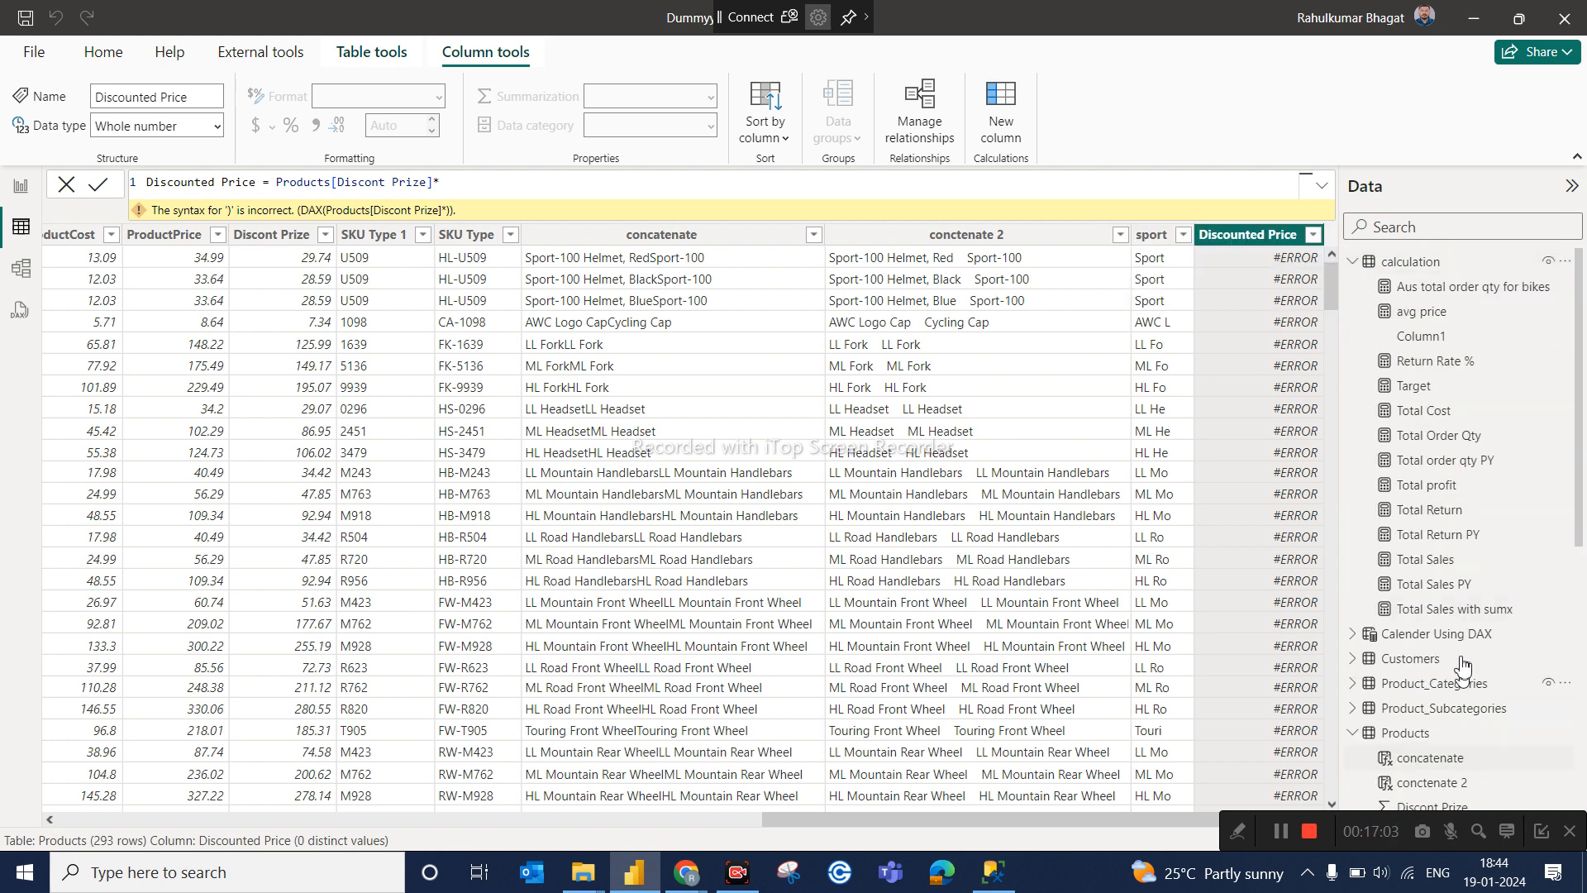
left_click(1435, 584)
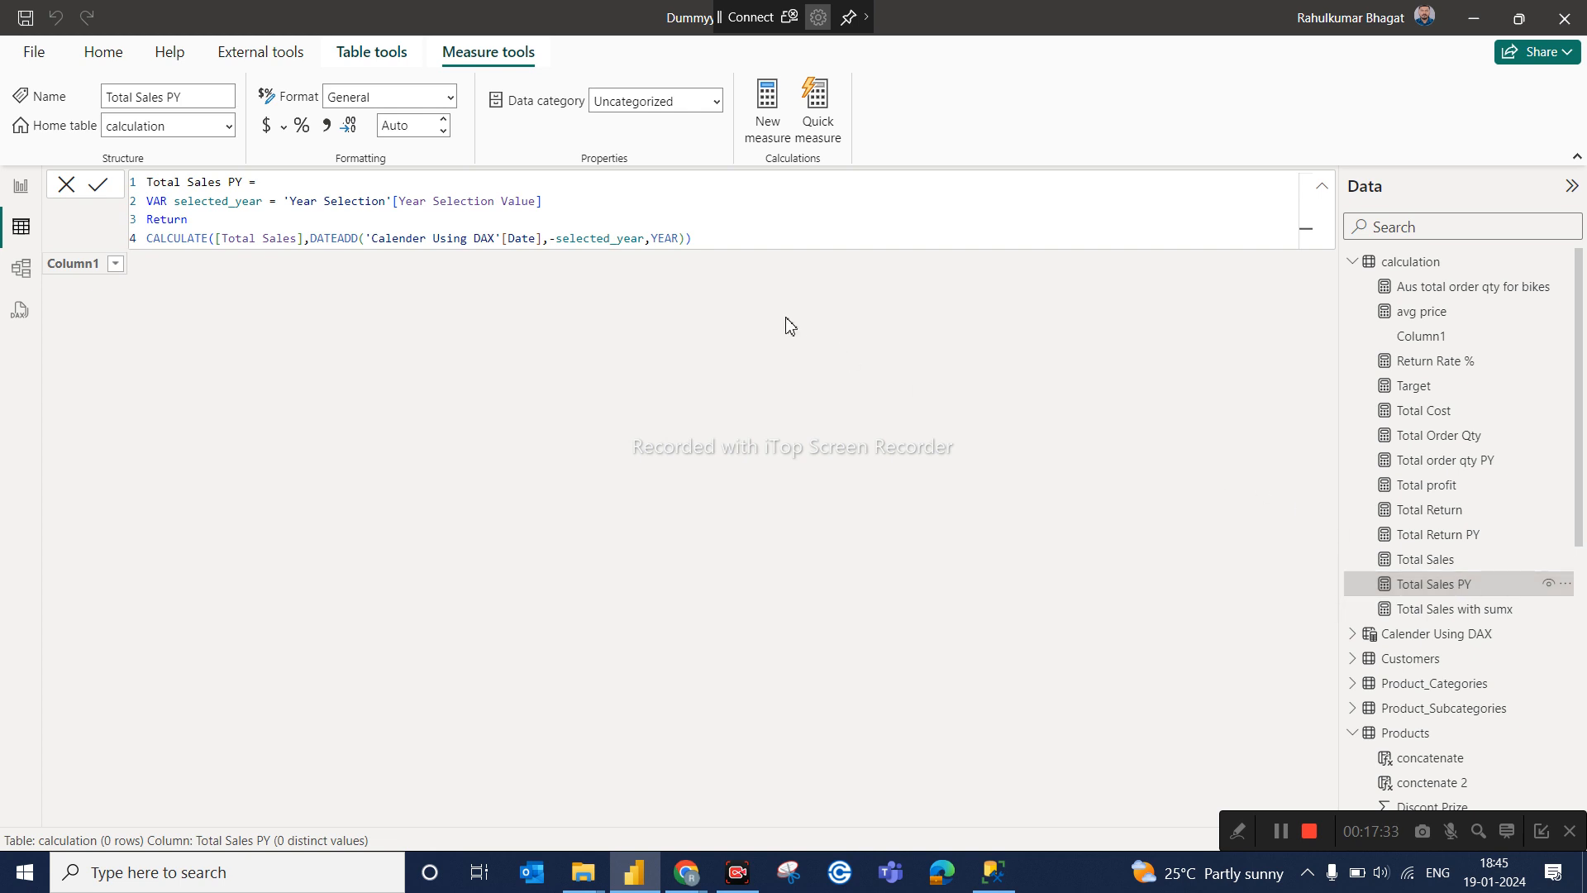
left_click(21, 190)
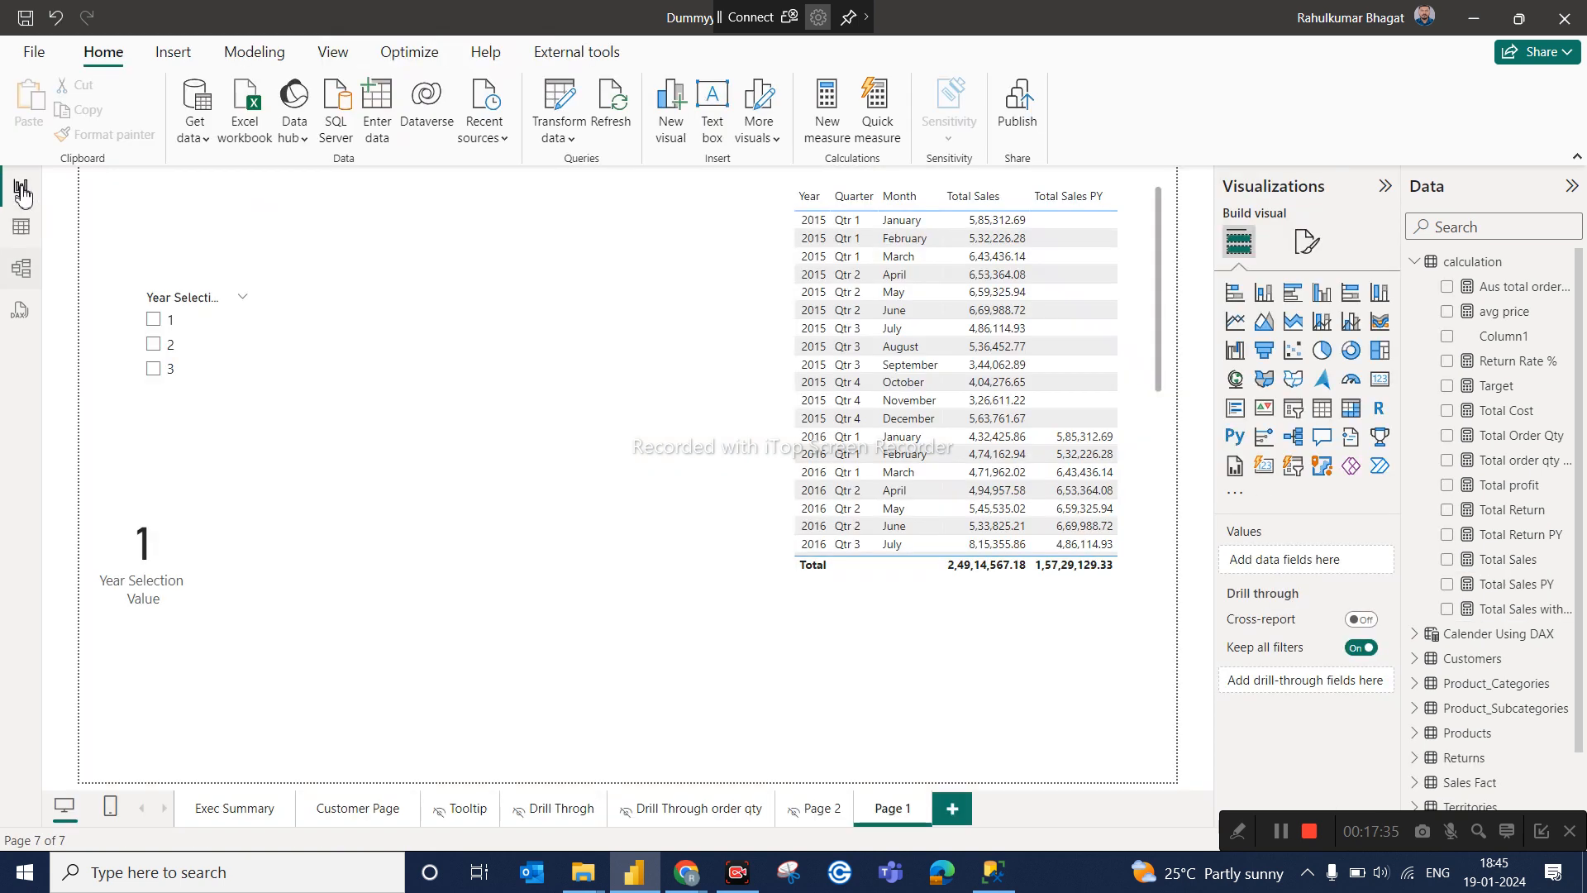
left_click(23, 236)
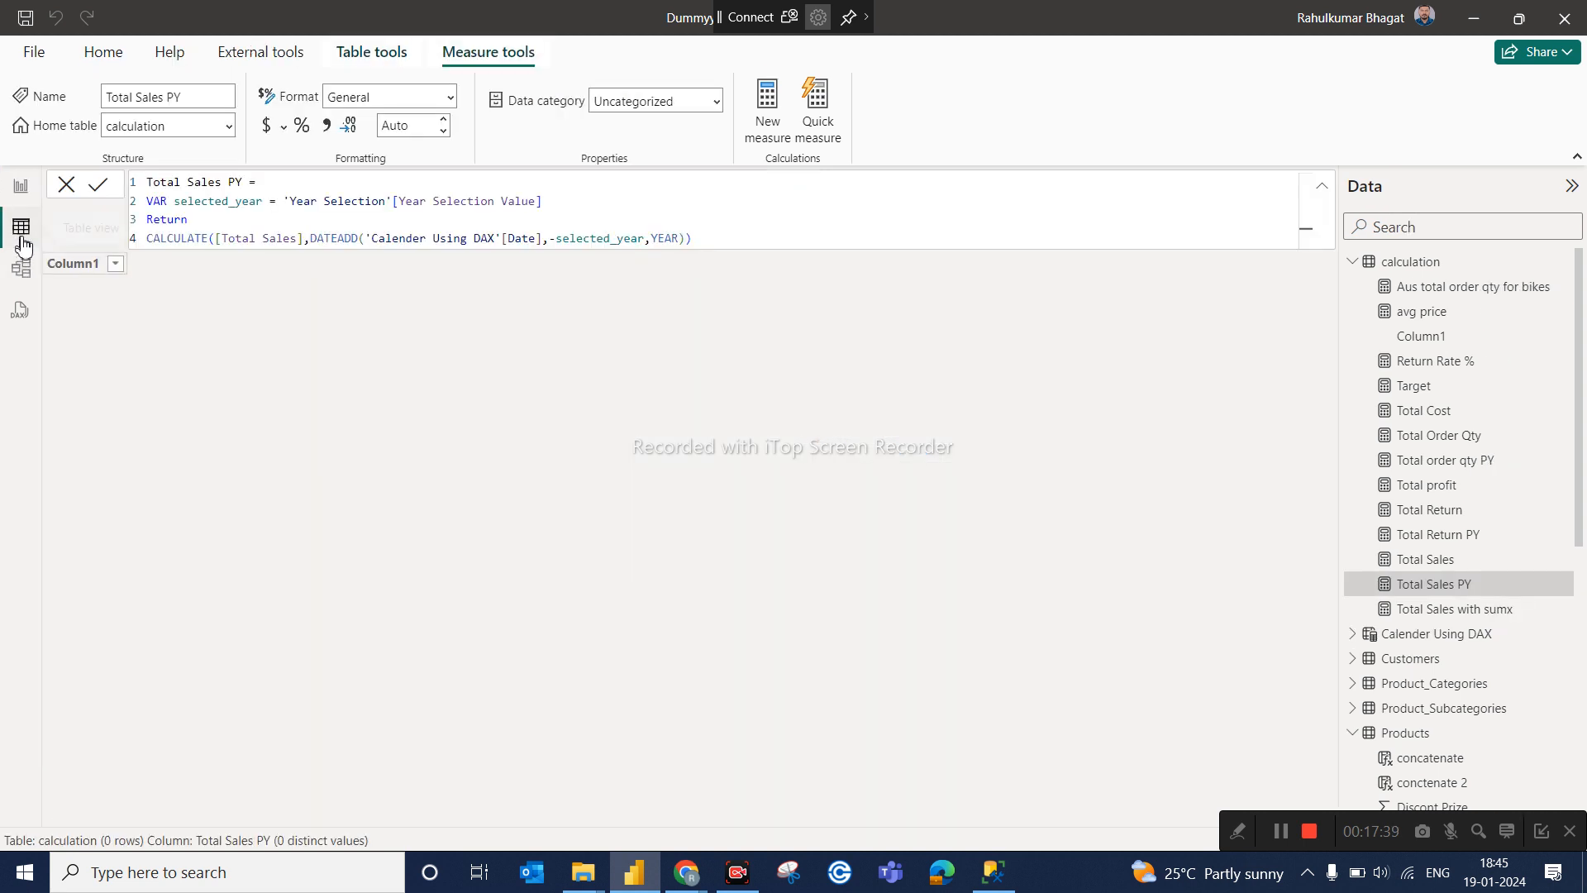
left_click(1356, 263)
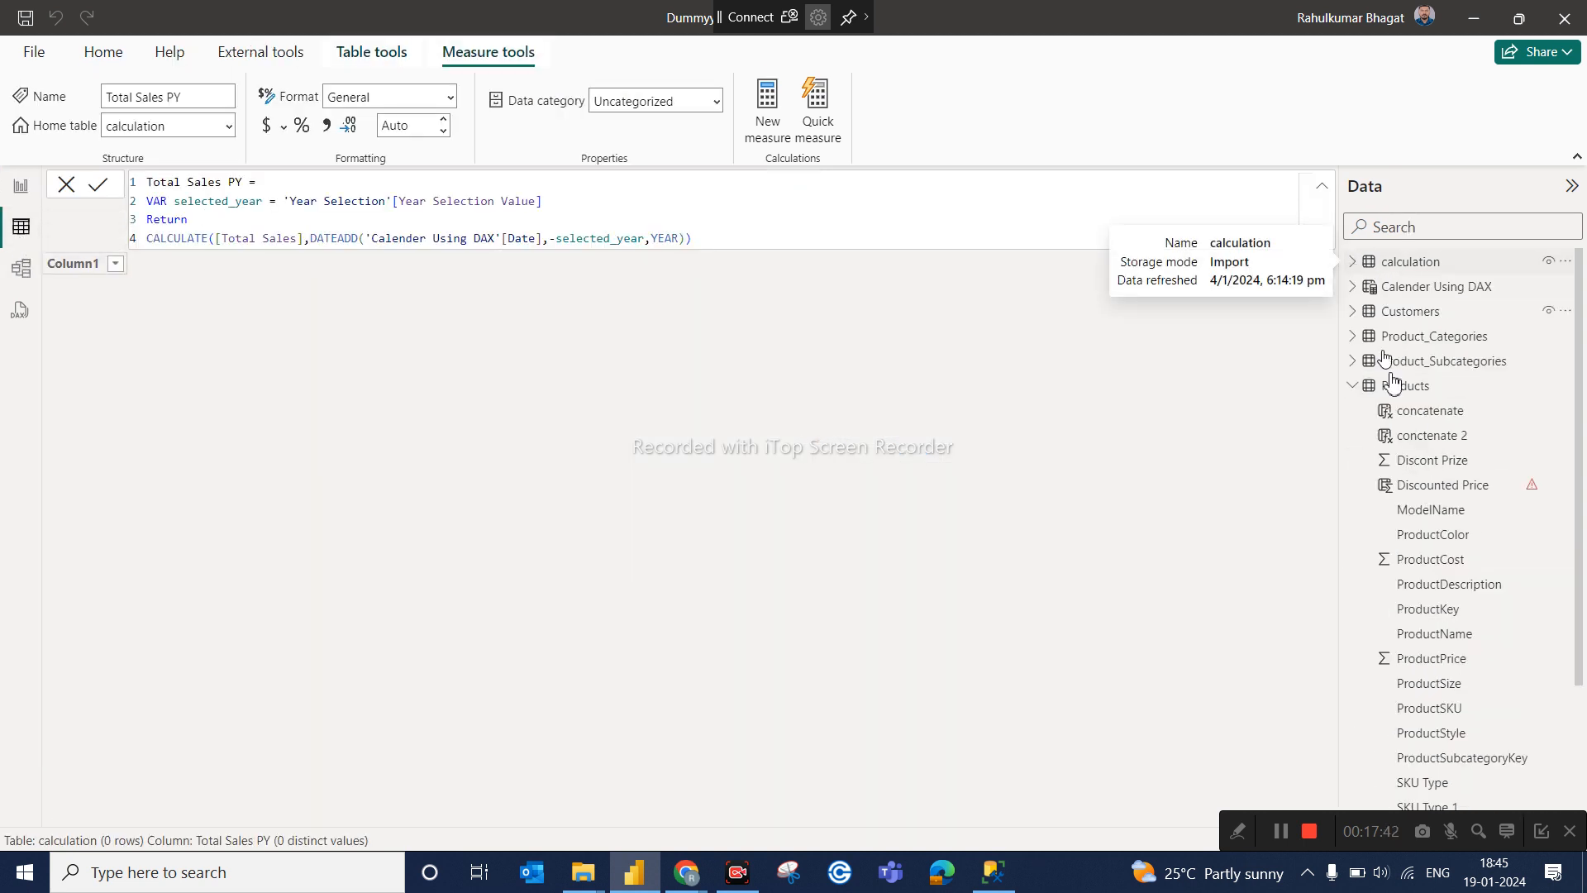
Complete the Discounted Price column's formula as Products[Discont Prize]-(Products[Discont Prize]*0.1) and apply it.
left_click(1435, 486)
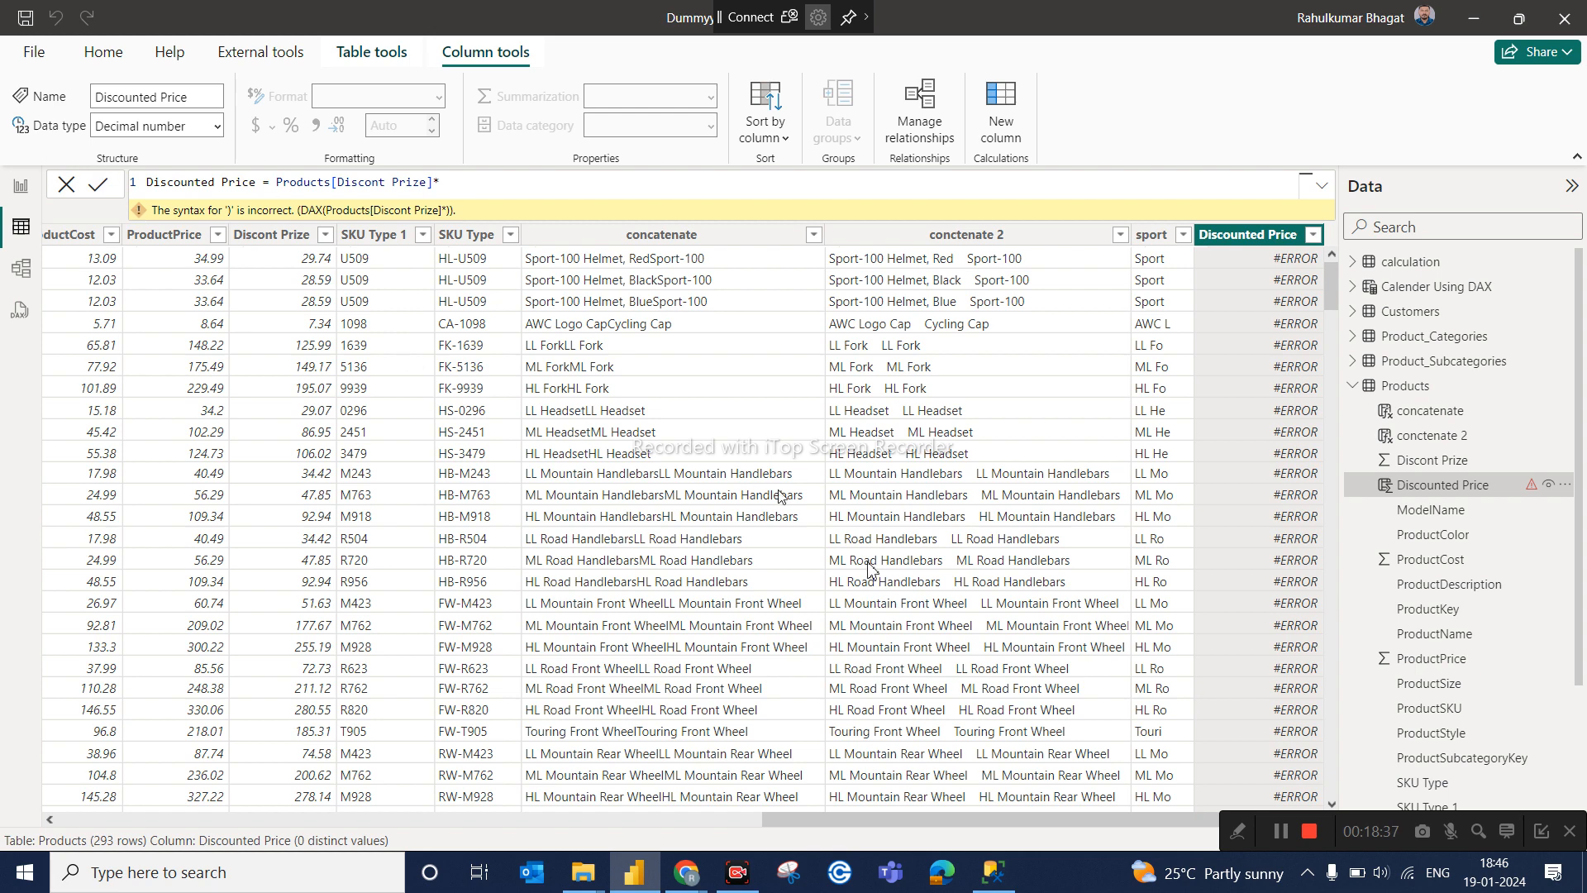
right_click(1413, 494)
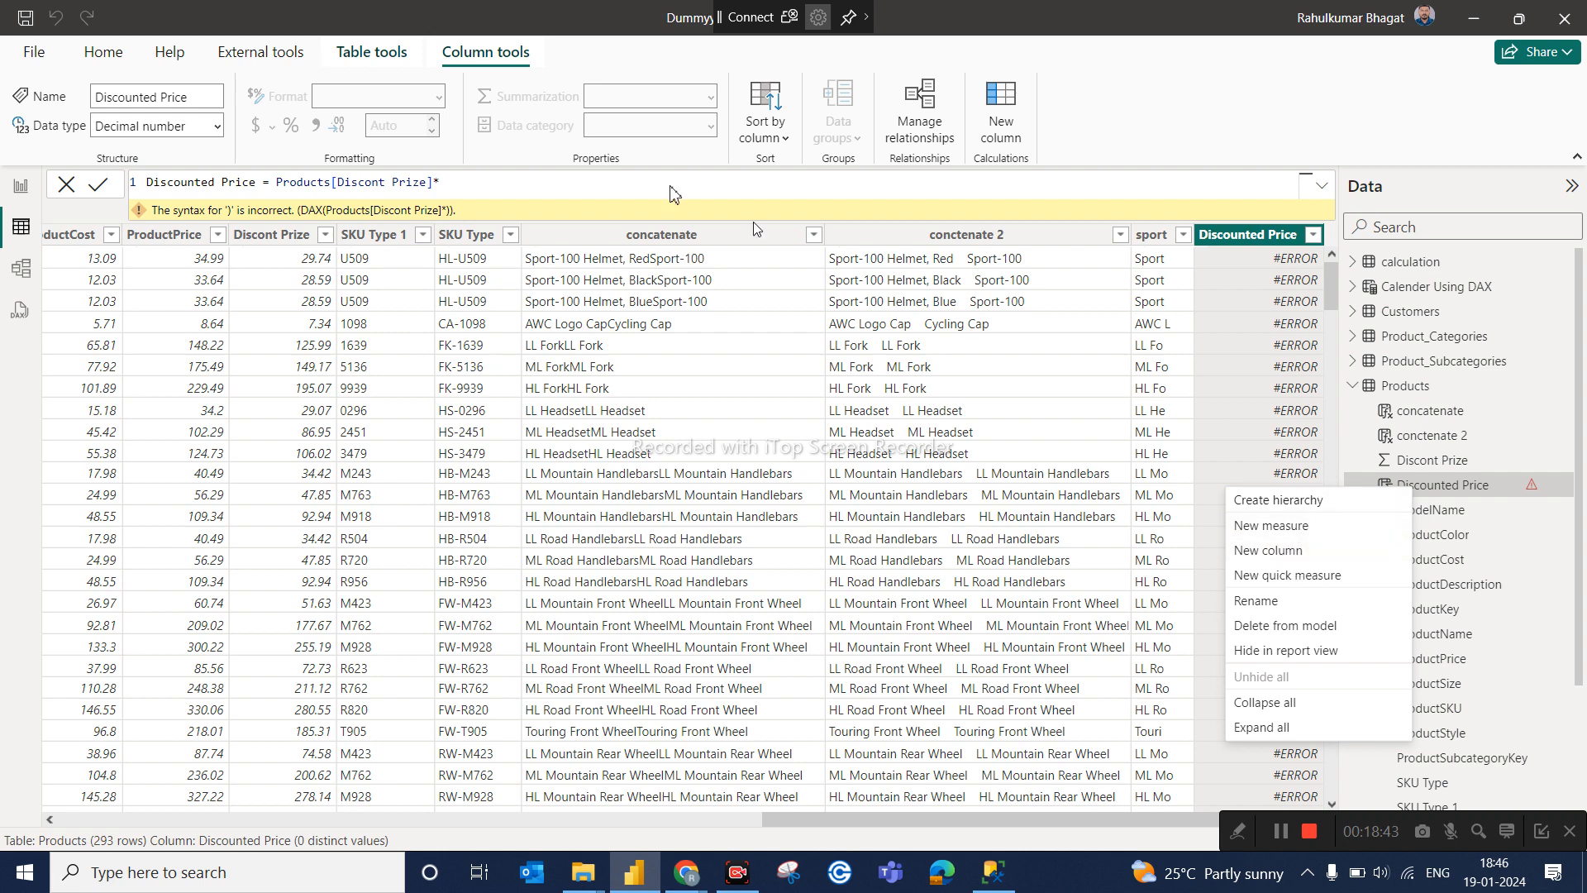
left_click(479, 181)
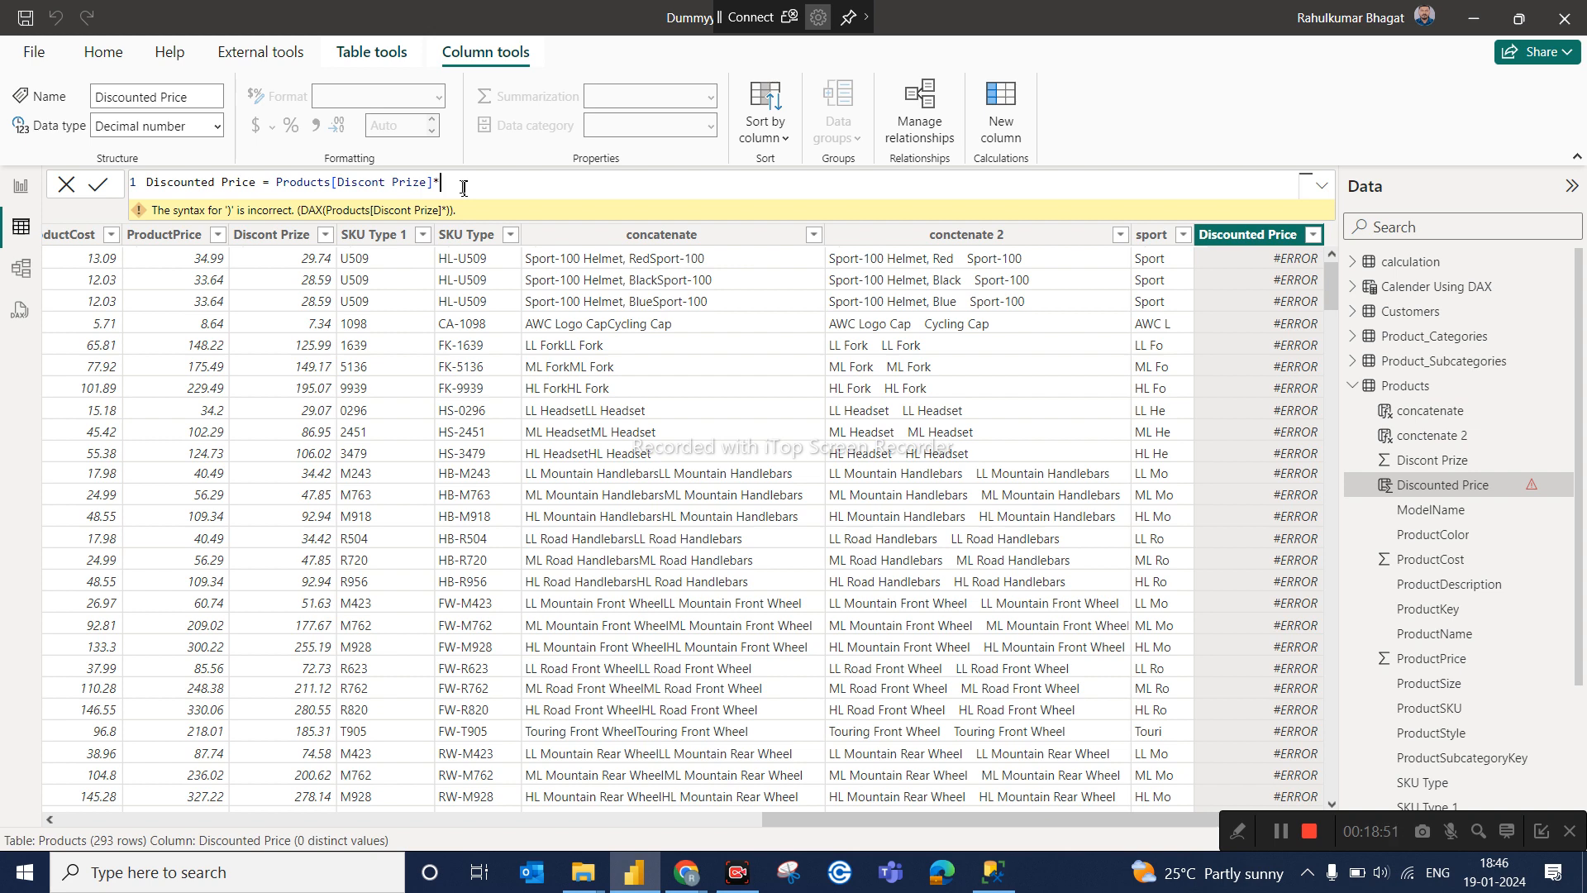
key("BackSpace")
type("-")
left_click_drag(432, 181, 279, 185)
key("ctrl+c")
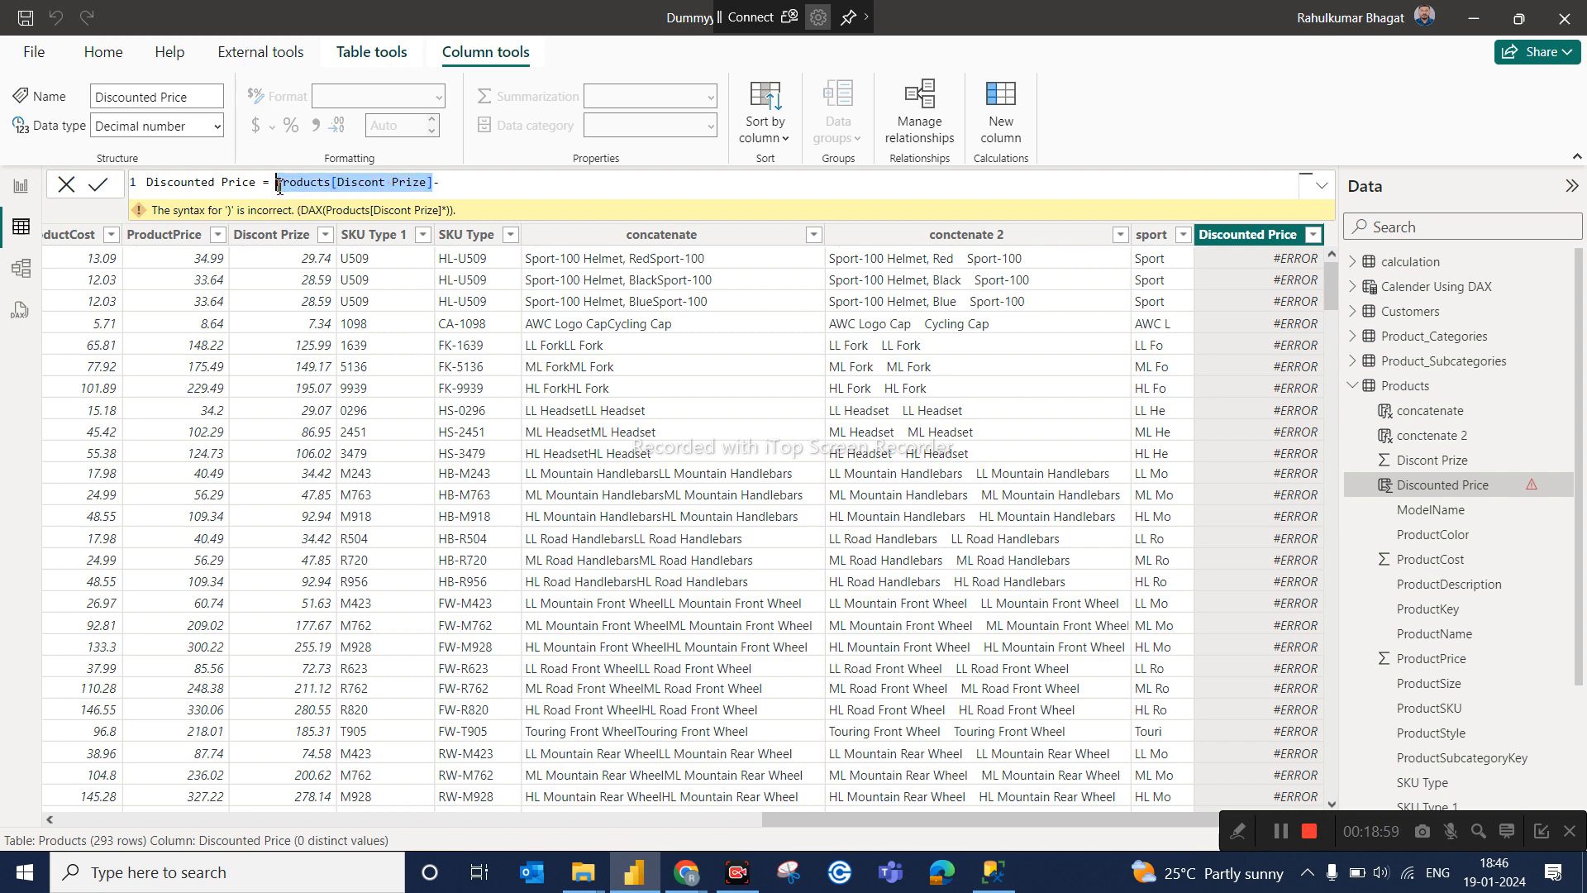
left_click(473, 180)
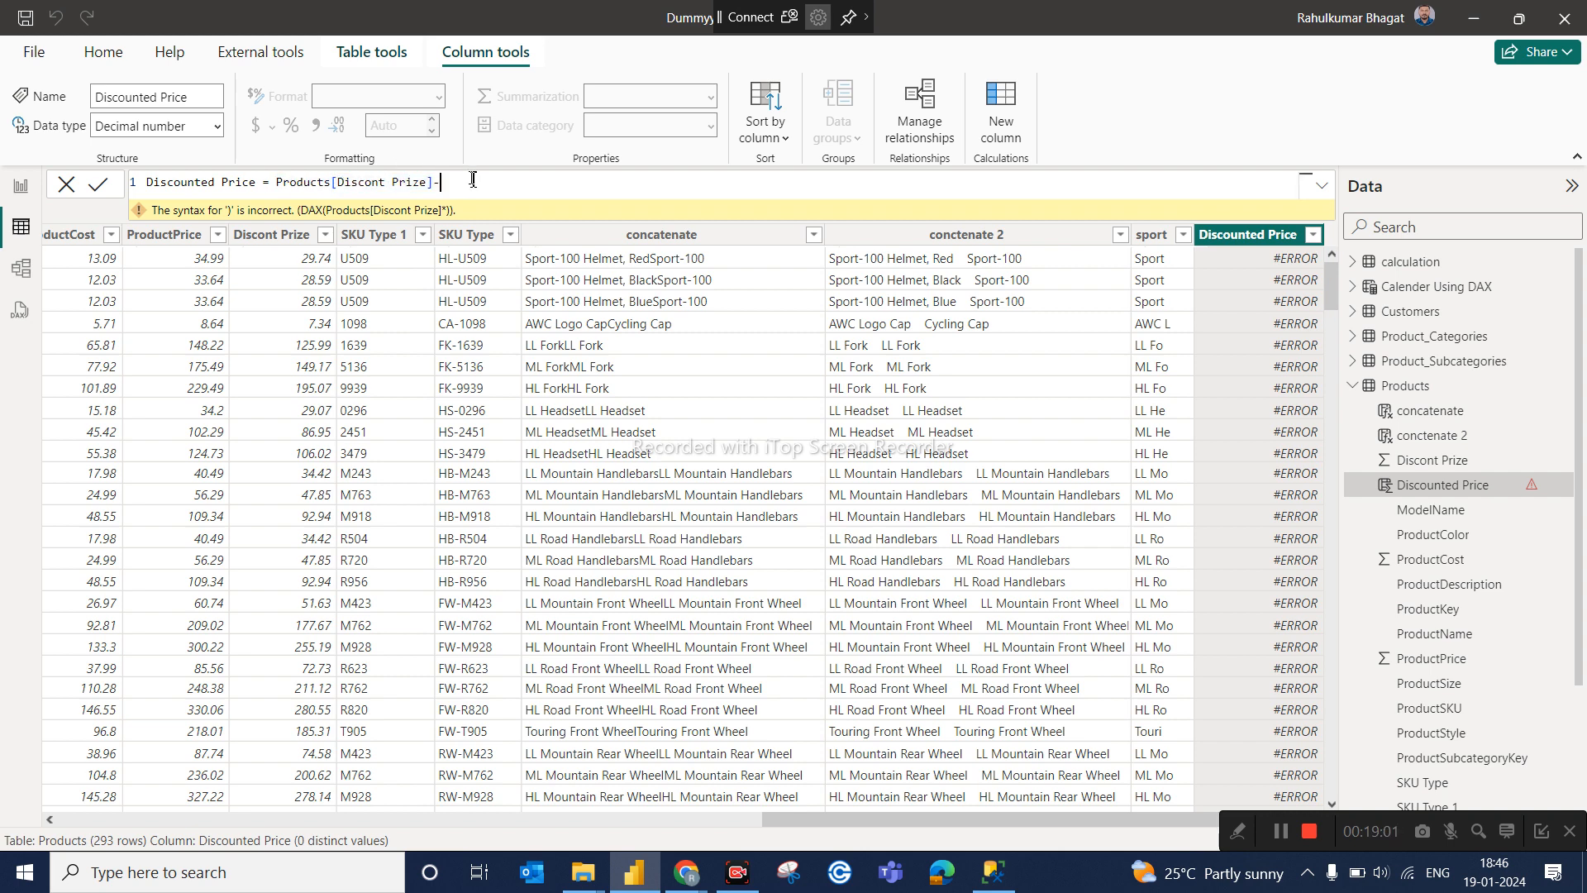
type("(")
key("ctrl+v")
type("*0.1)")
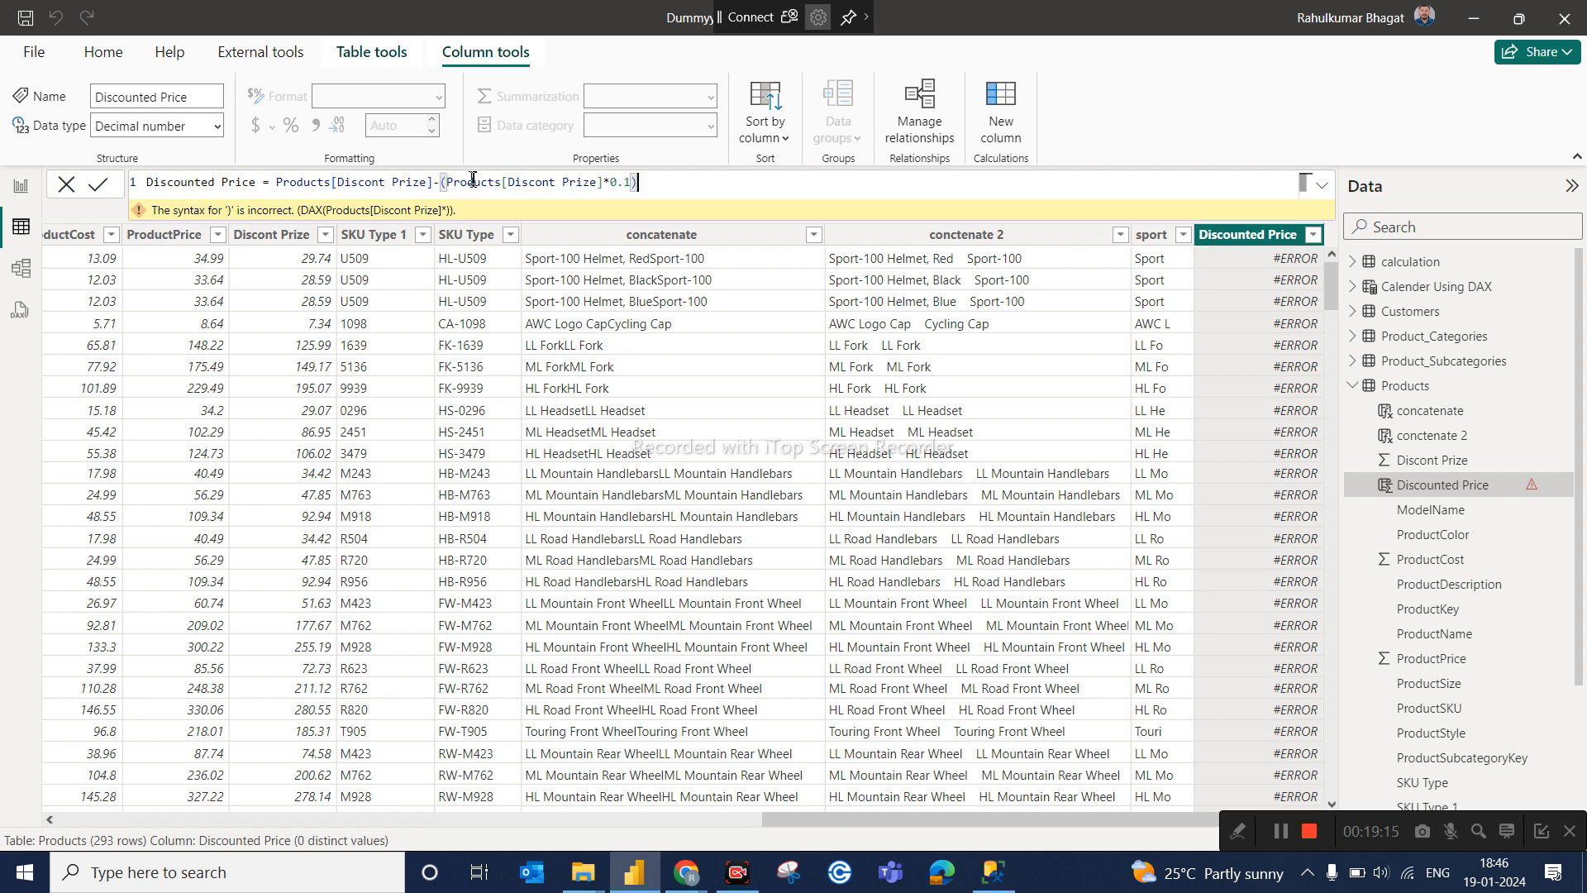
key("Return")
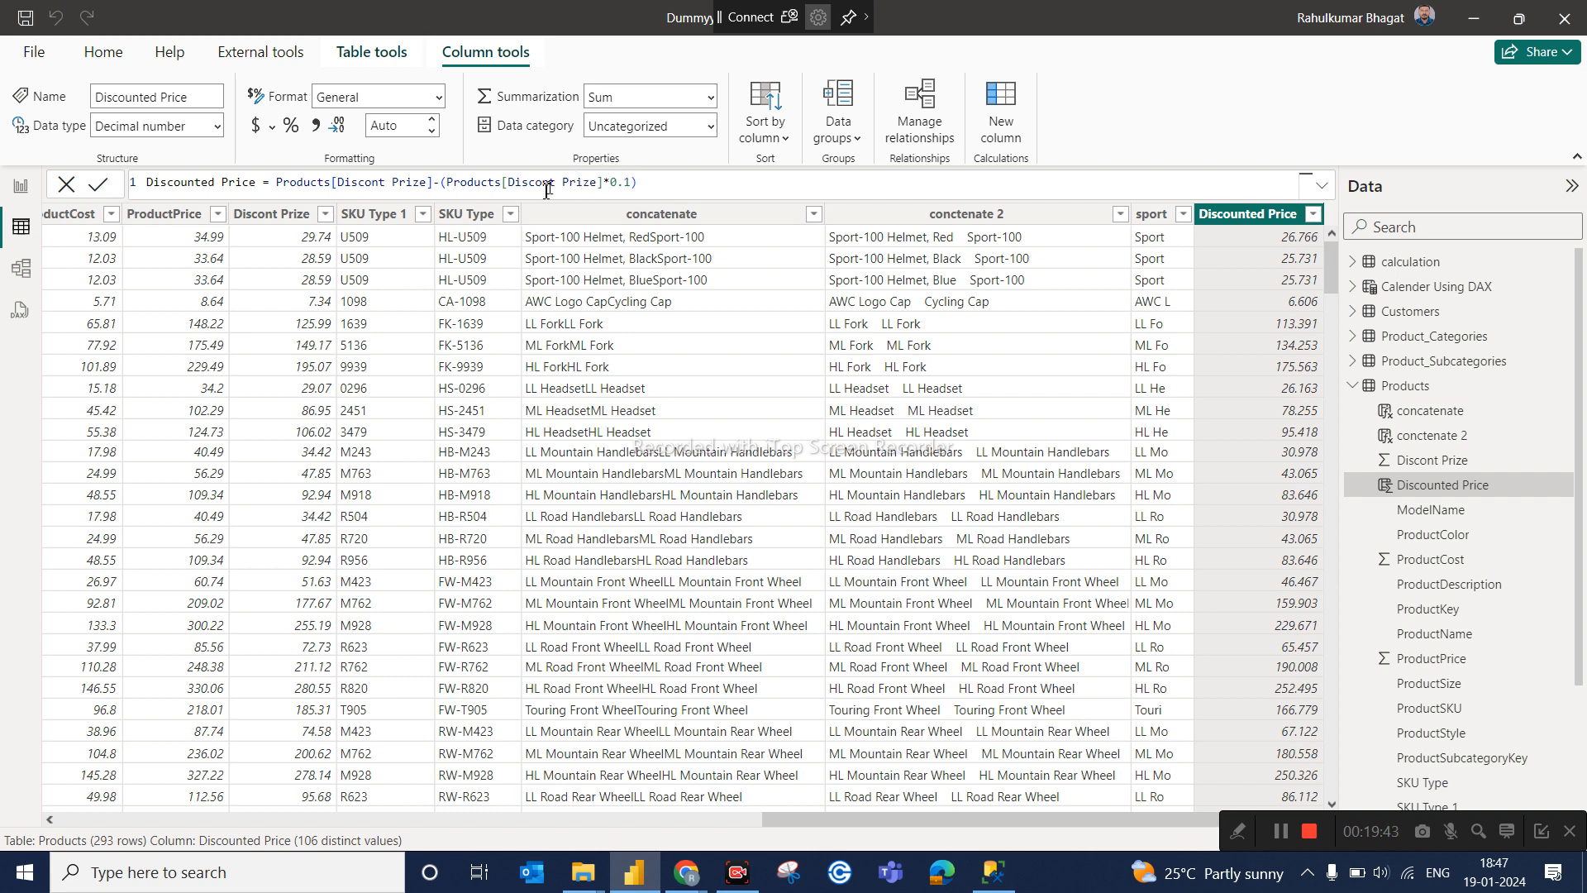
Replace the first Discont Prize reference in the Discounted Price formula with Products[ProductPrice].
left_click(431, 180)
key("BackSpace")
key("BackSpace")
key("BackSpace")
key("BackSpace")
key("BackSpace")
key("BackSpace")
key("BackSpace")
key("BackSpace")
key("BackSpace")
key("BackSpace")
key("BackSpace")
key("BackSpace")
key("BackSpace")
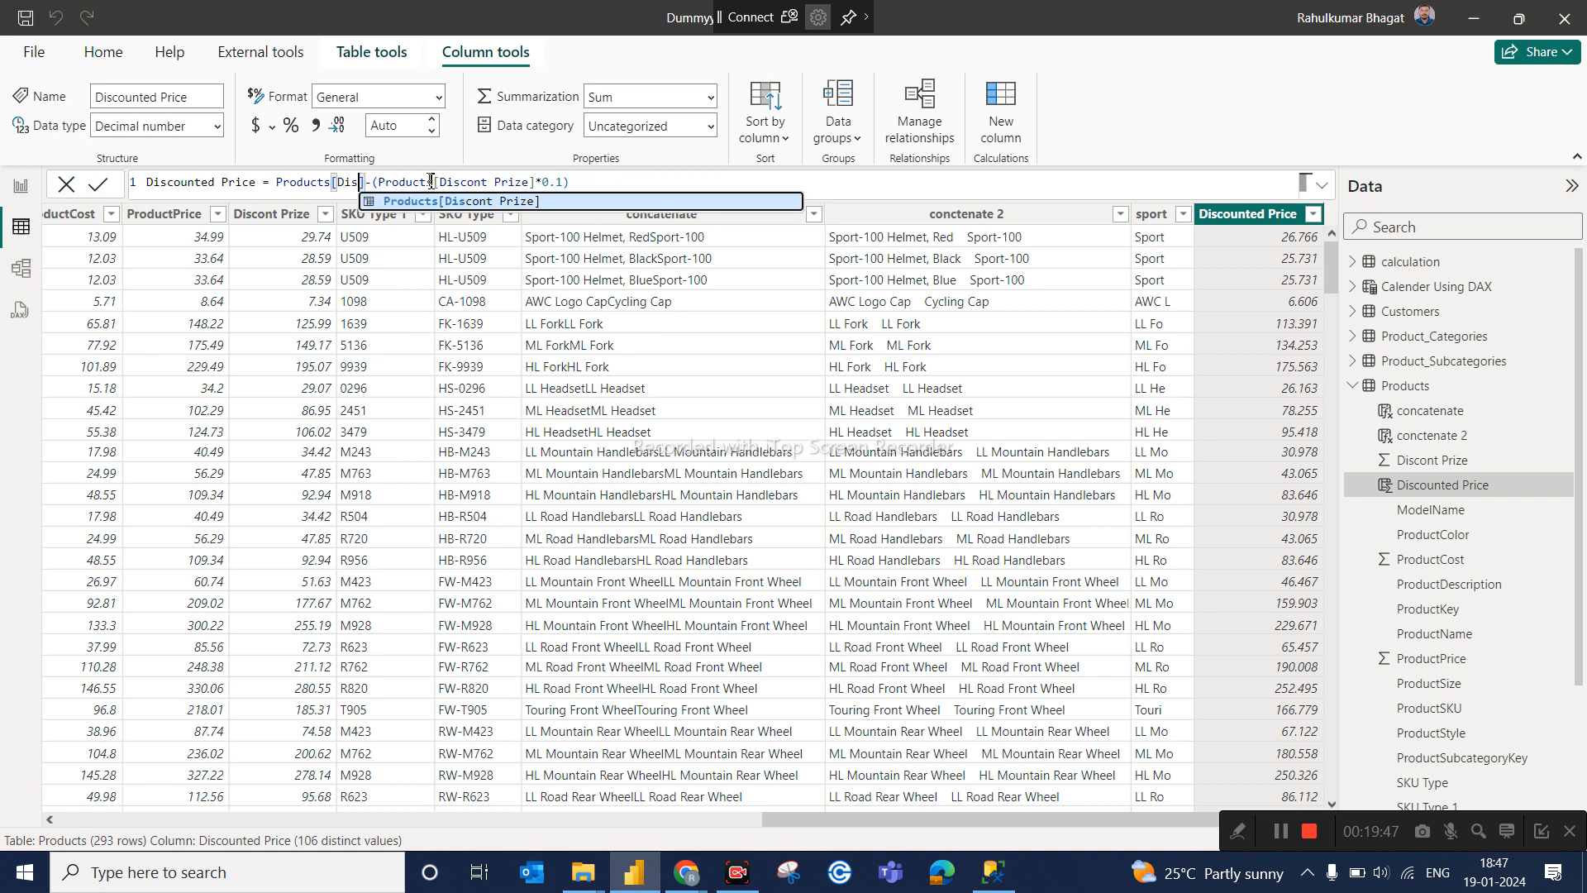
type("pro")
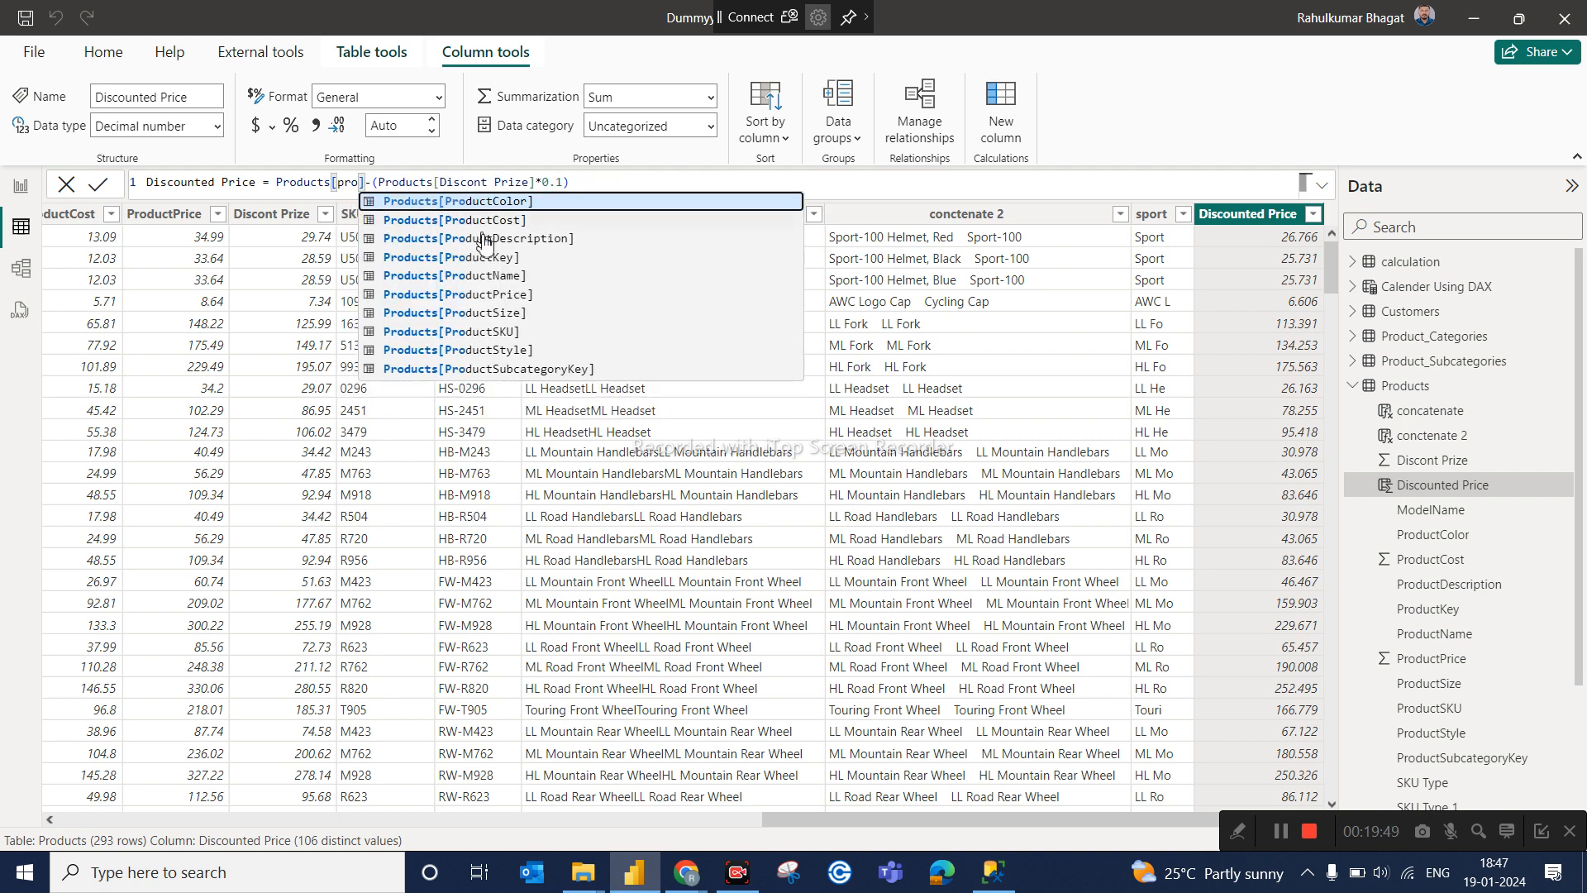
left_click(469, 296)
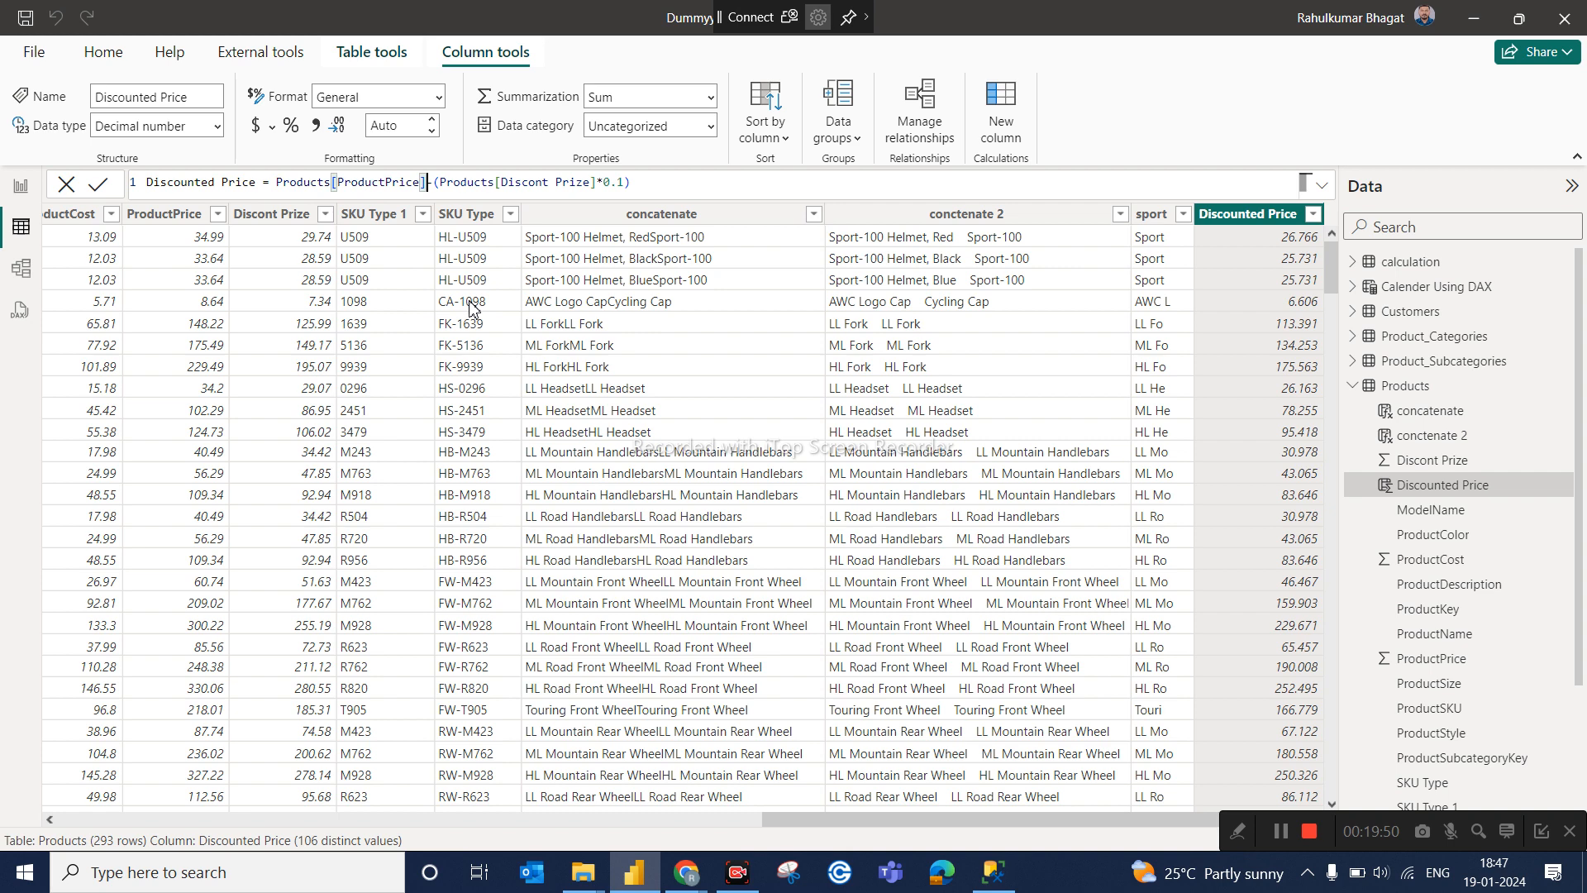
Replace the remaining Discont Prize reference in the Discounted Price formula with Products[ProductPrice] and apply the formula.
left_click(594, 183)
key("BackSpace")
key("BackSpace")
key("BackSpace")
key("BackSpace")
key("BackSpace")
key("BackSpace")
key("BackSpace")
key("BackSpace")
key("BackSpace")
key("BackSpace")
key("BackSpace")
key("BackSpace")
key("BackSpace")
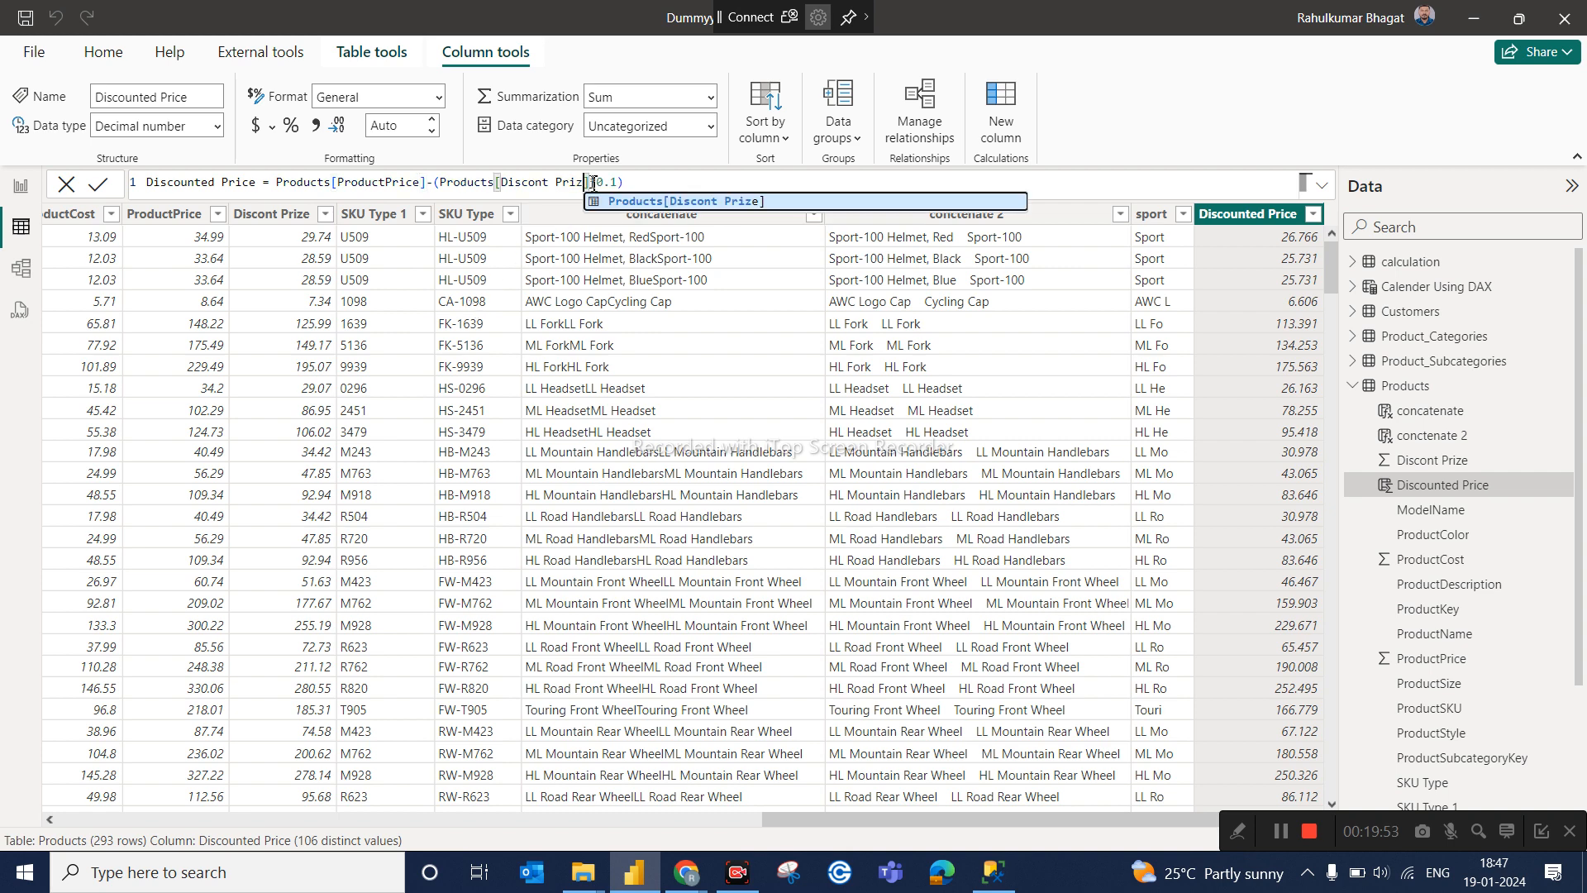
key("BackSpace")
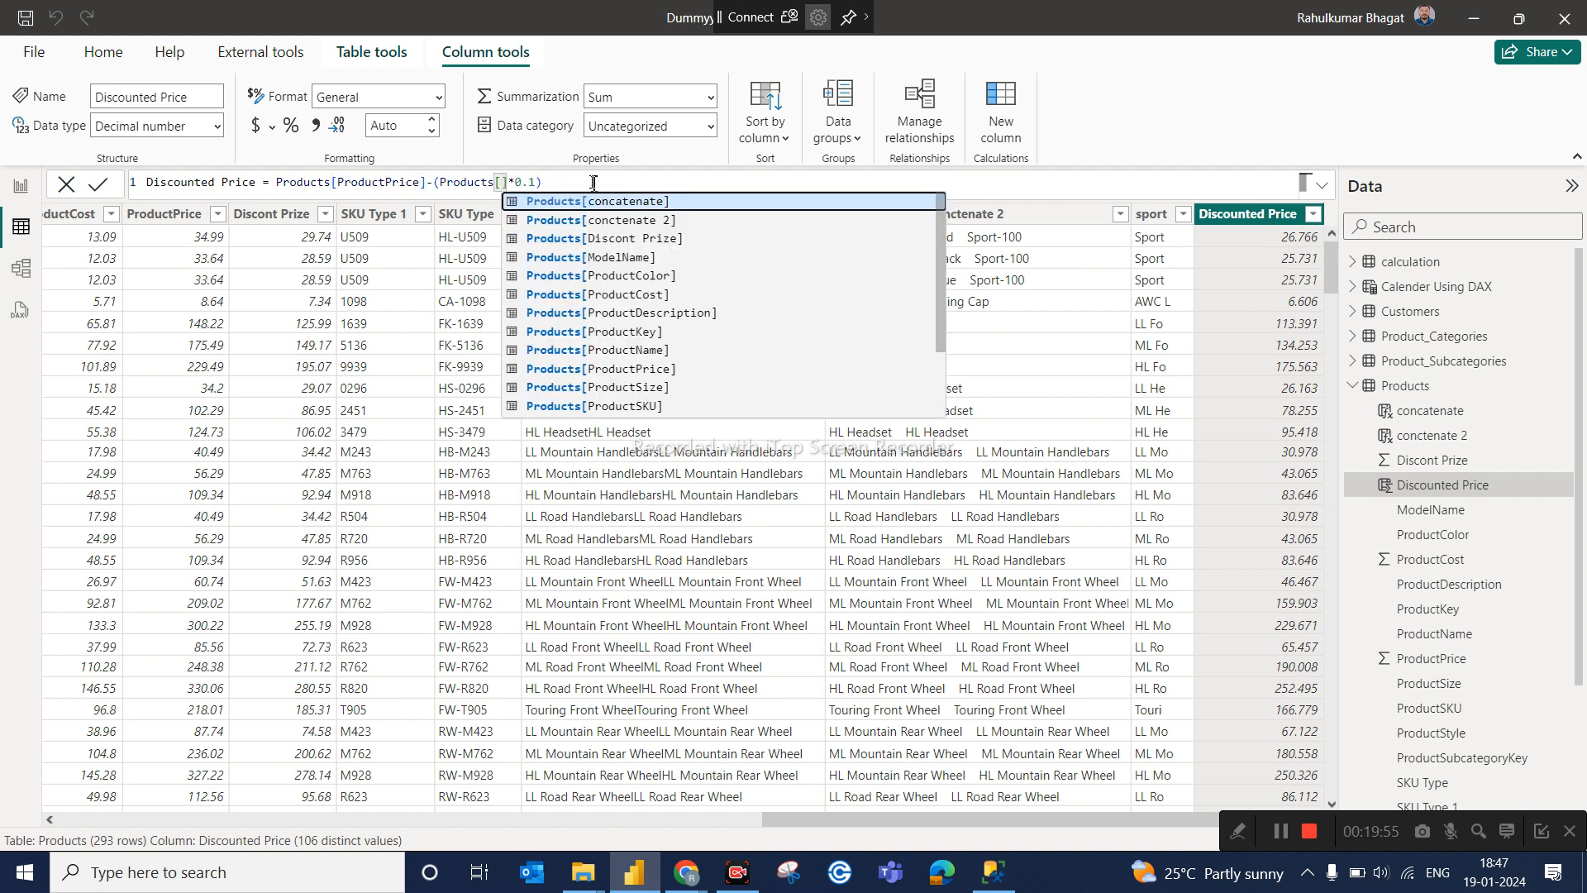
type("pro")
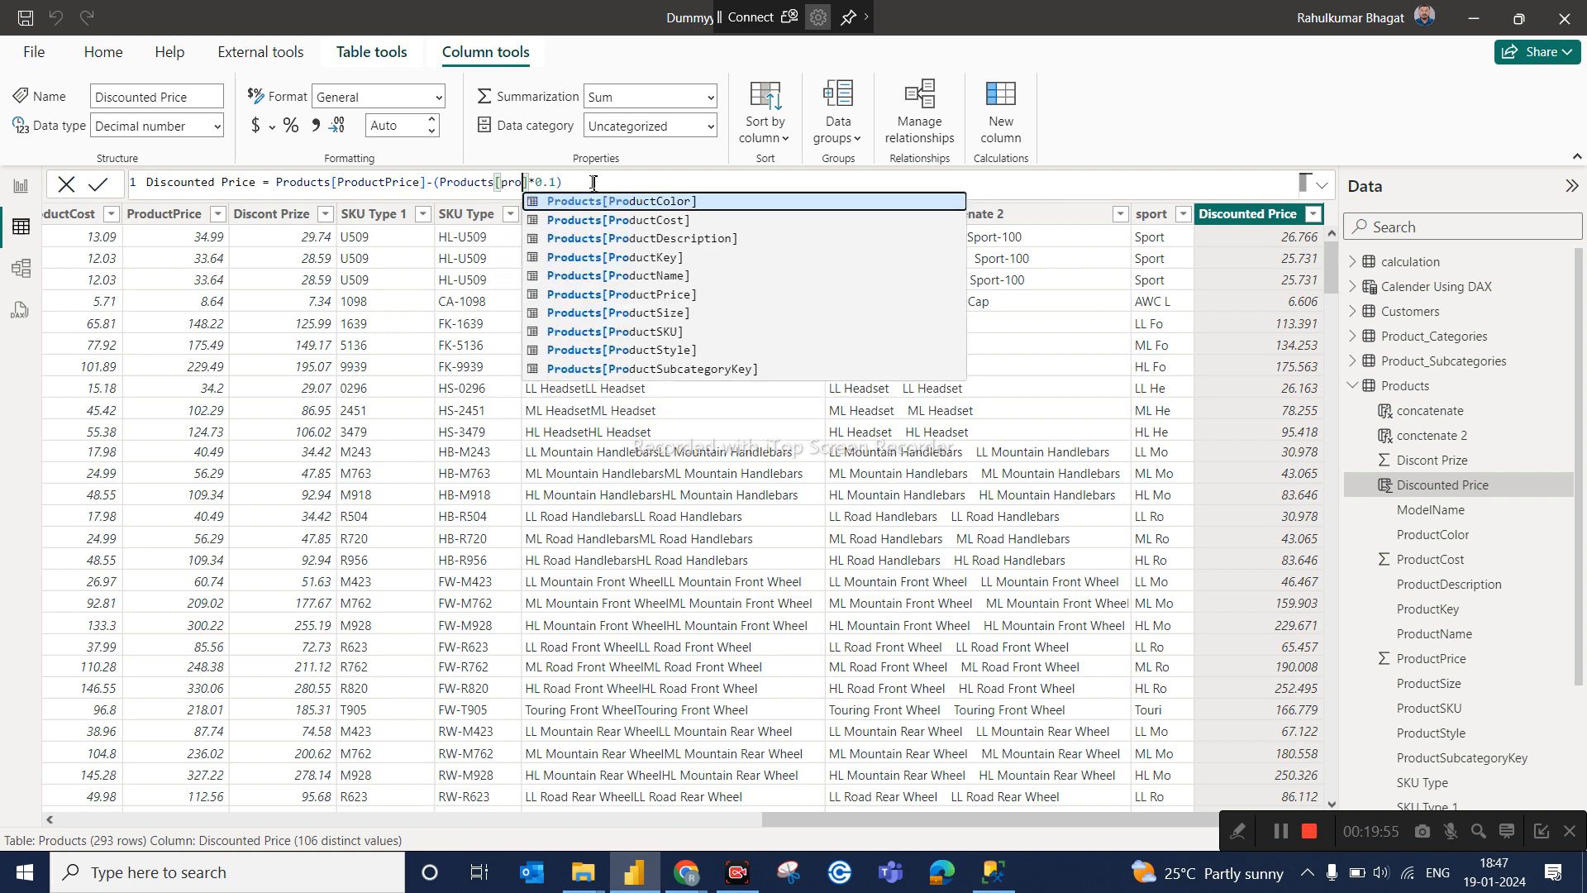
left_click(644, 296)
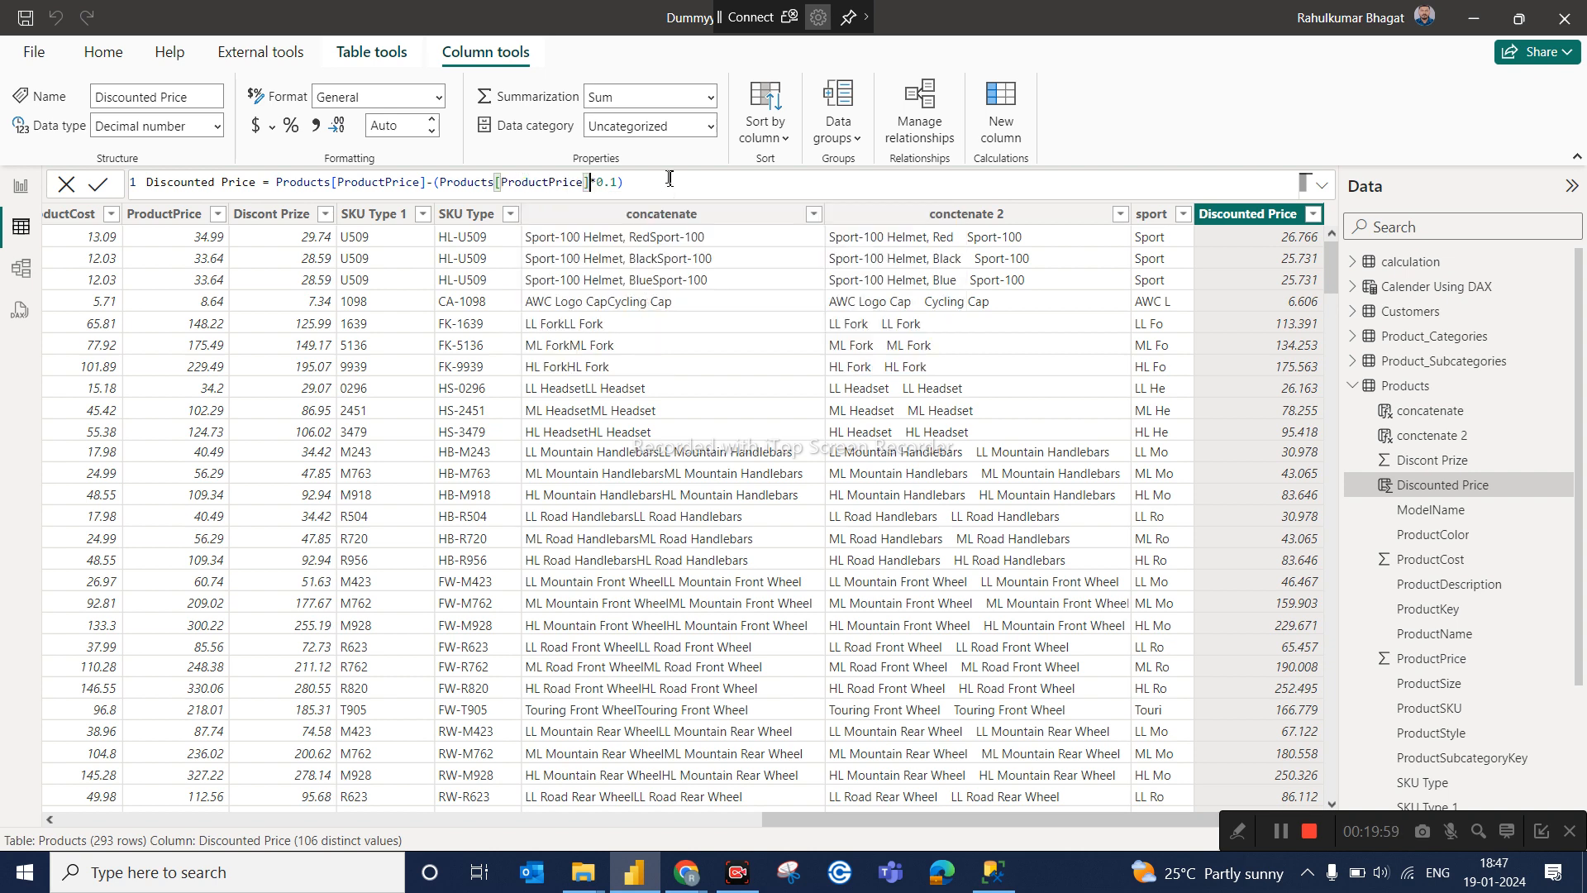
key("Return")
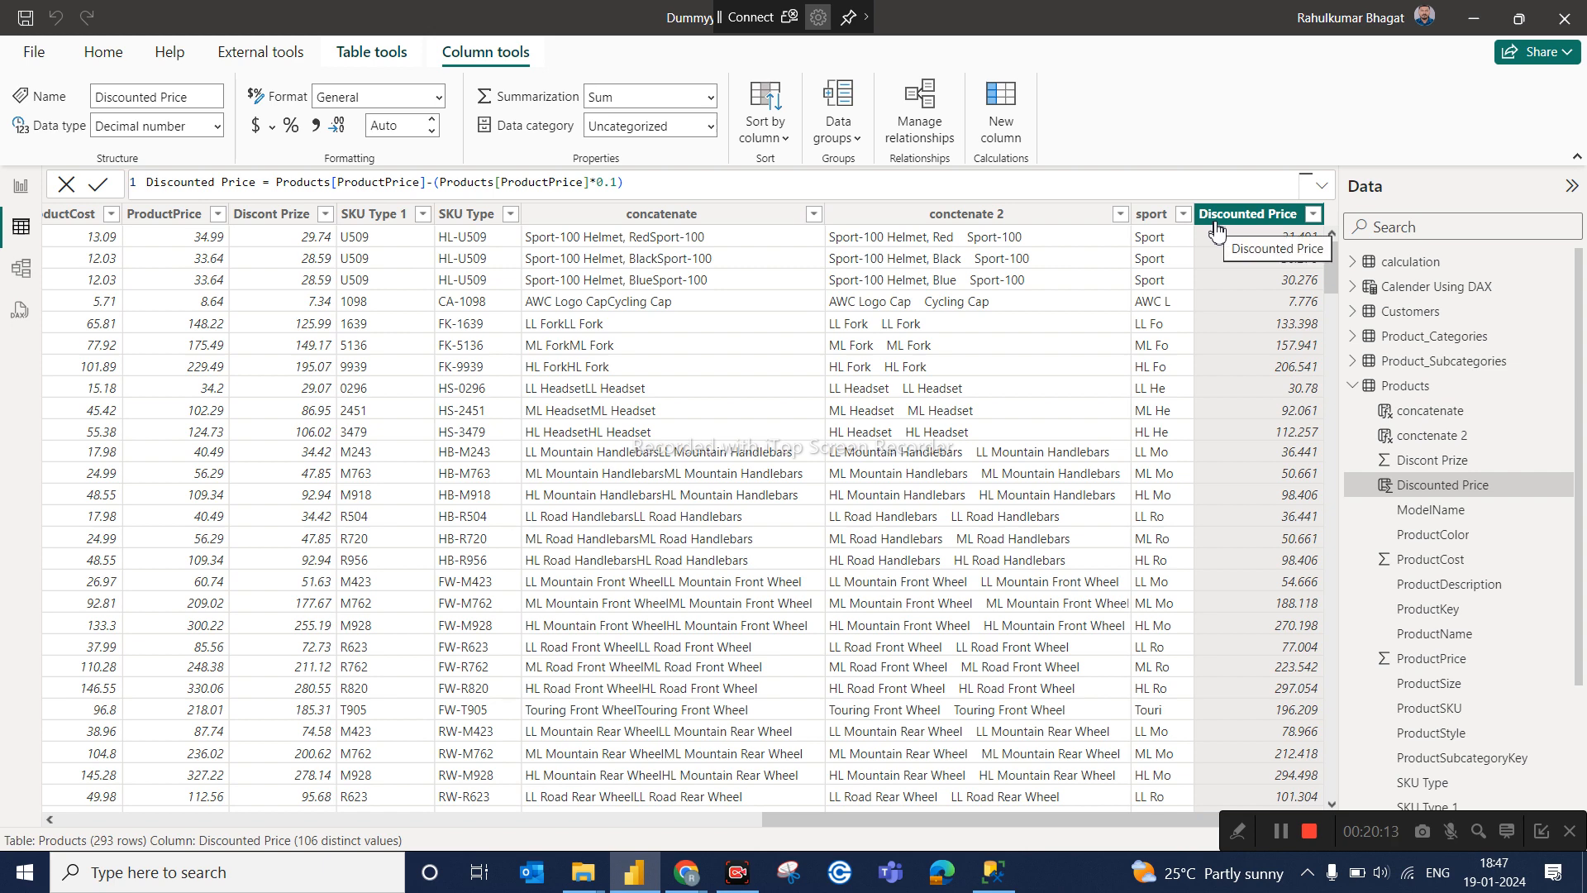
Start a new numeric range parameter from the report page and name it discount%.
left_click(21, 195)
left_click(346, 58)
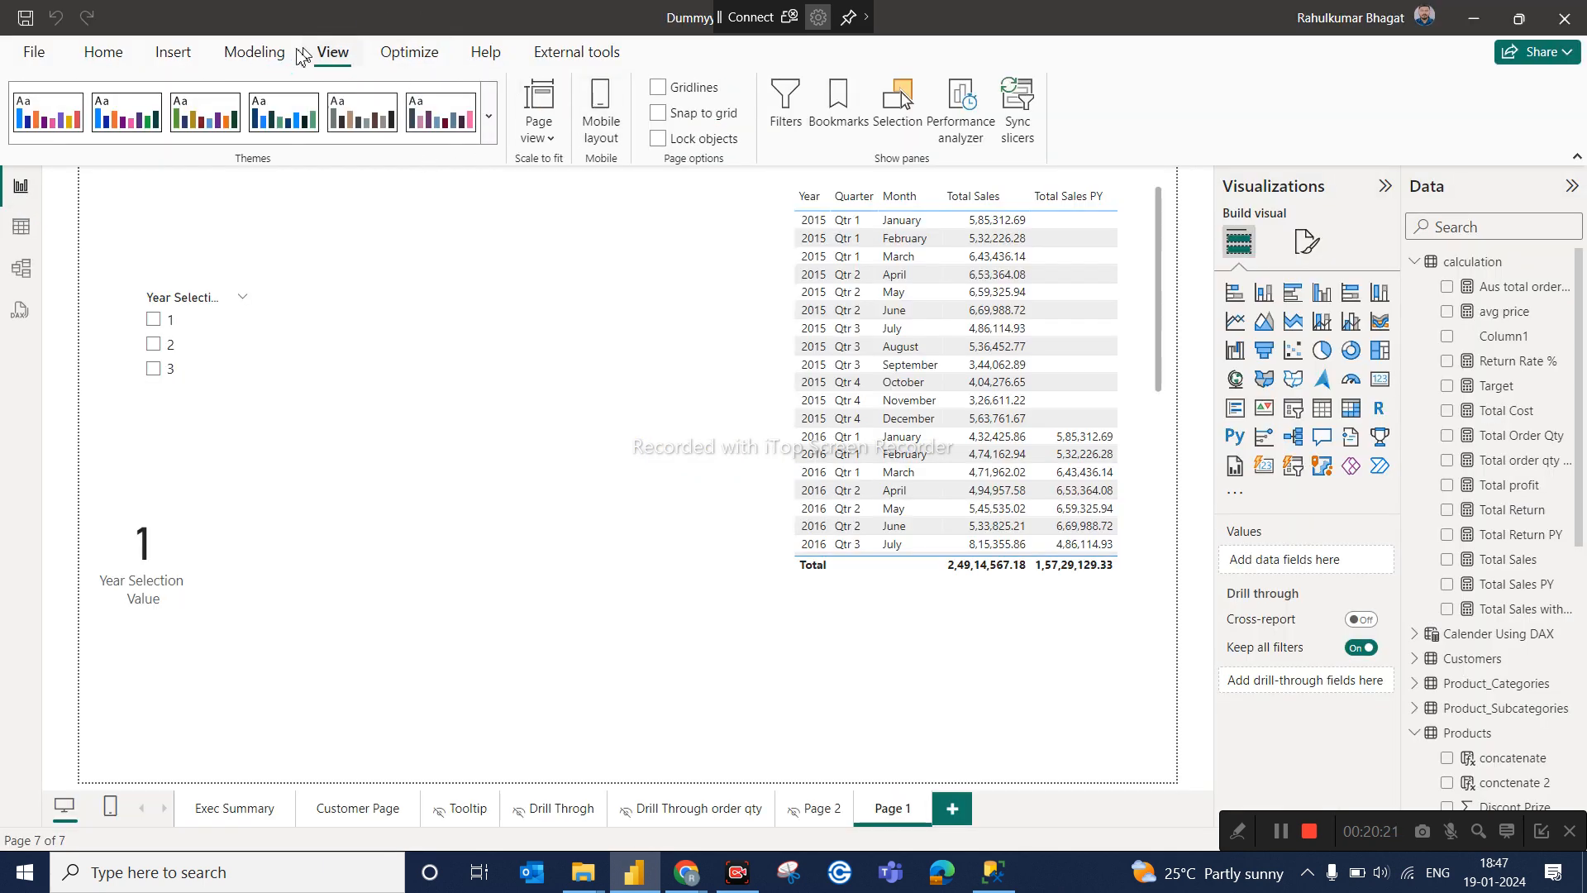
left_click(254, 52)
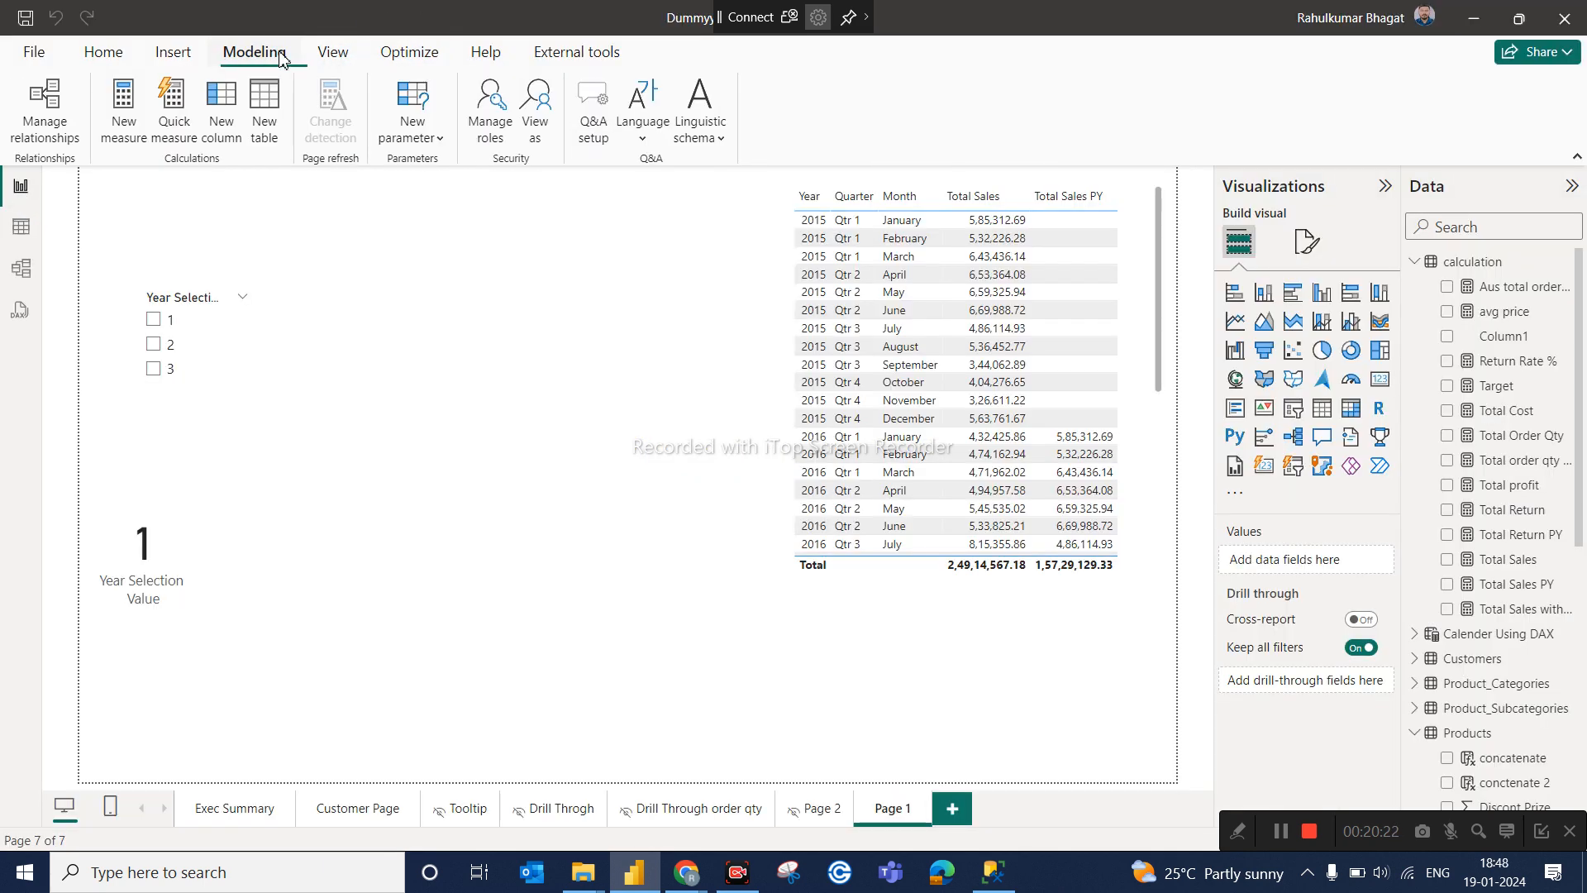
left_click(437, 139)
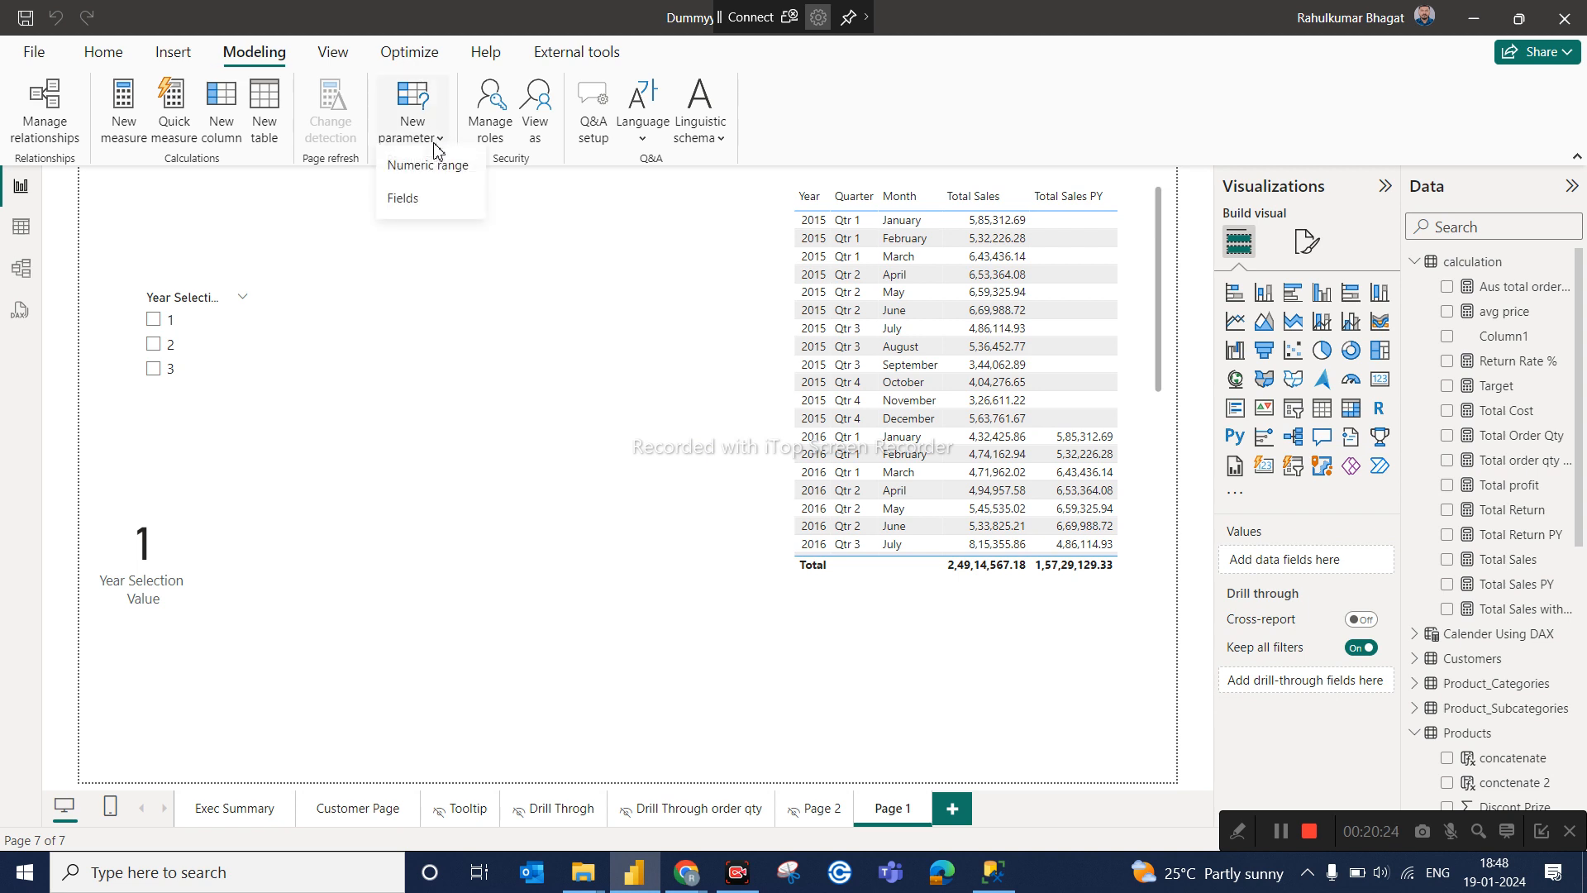
left_click(437, 186)
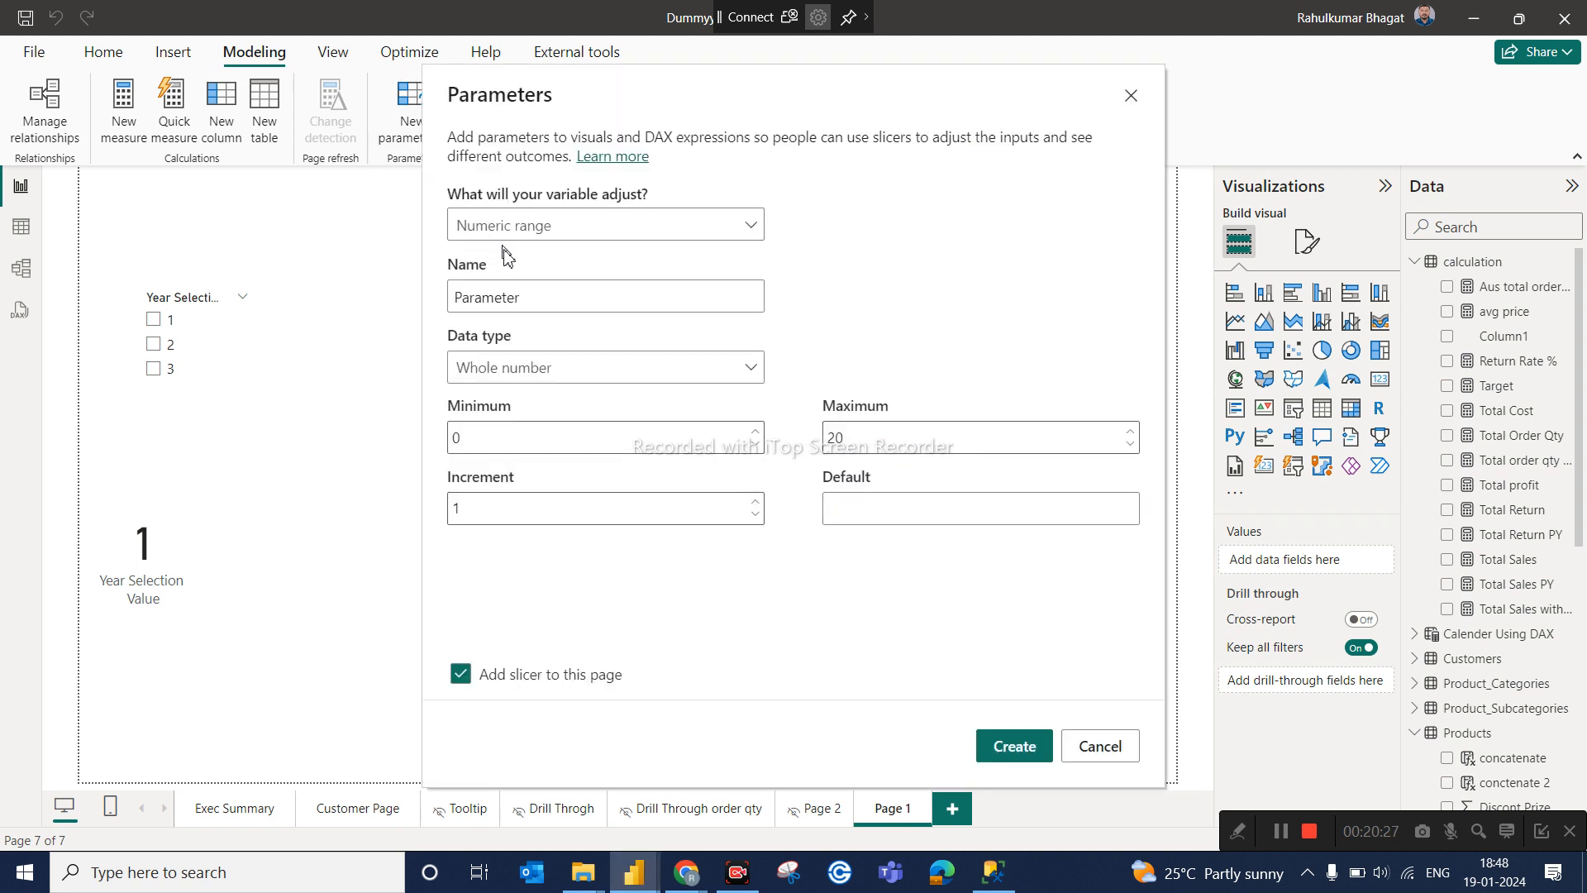
double_click(521, 299)
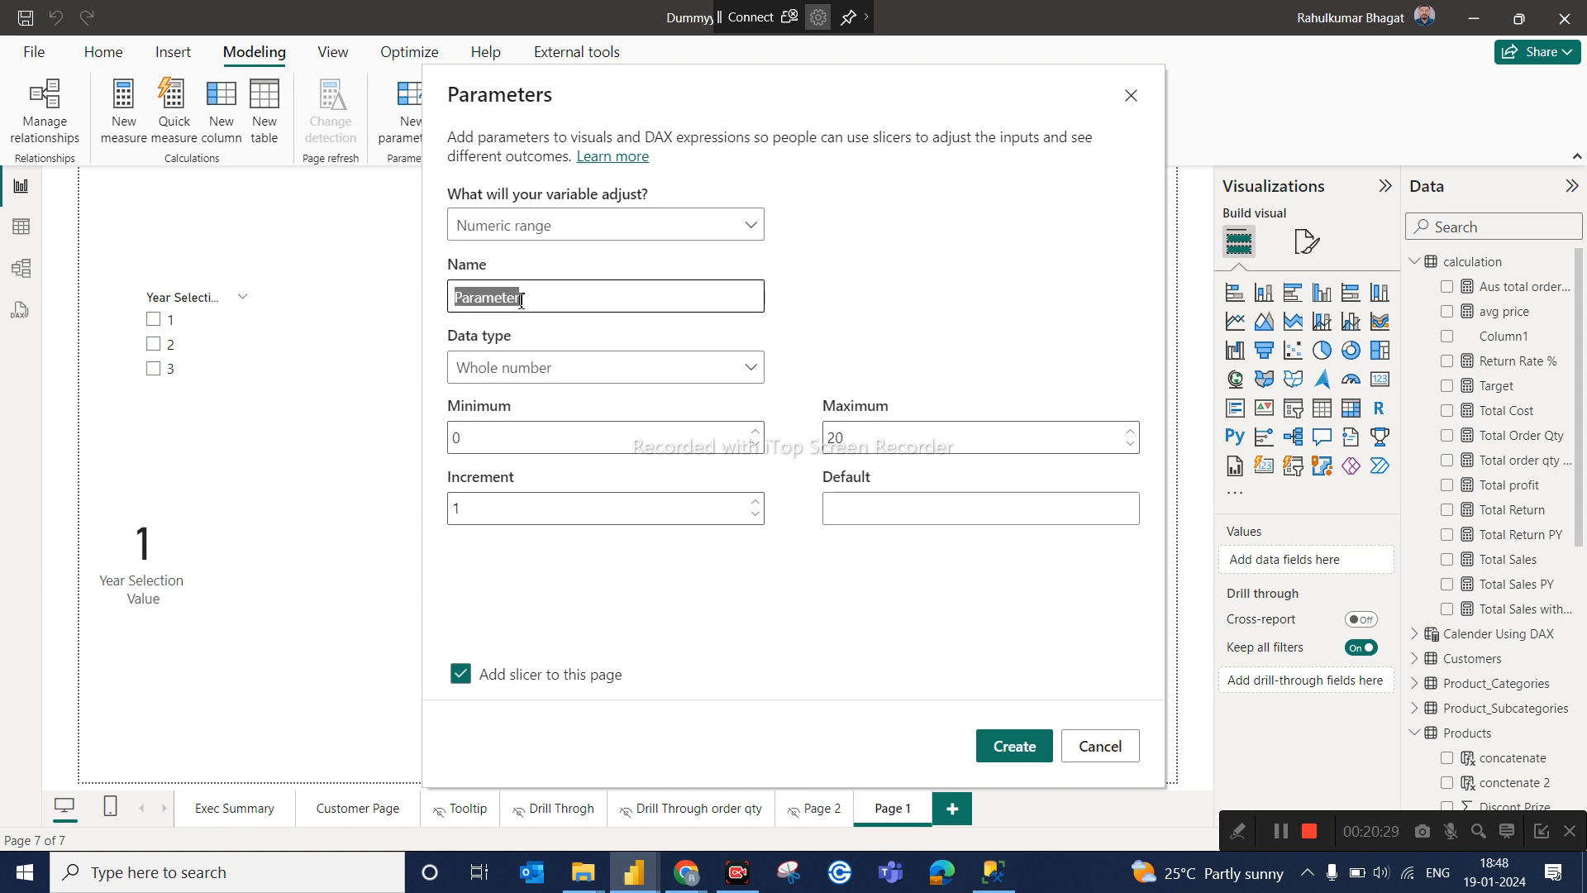
type("discount")
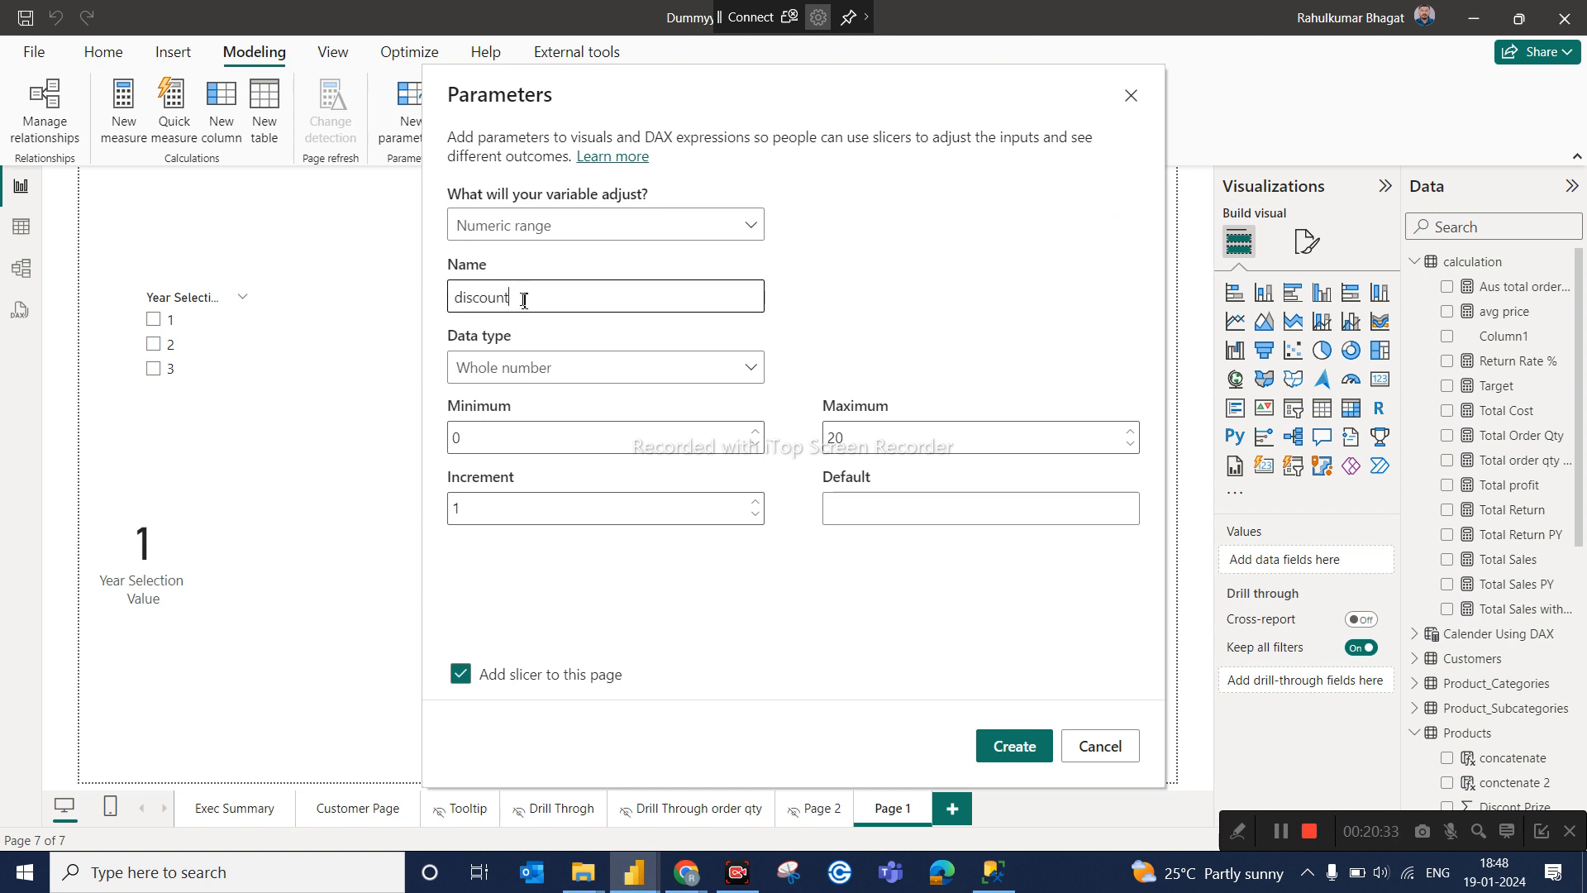
type("%")
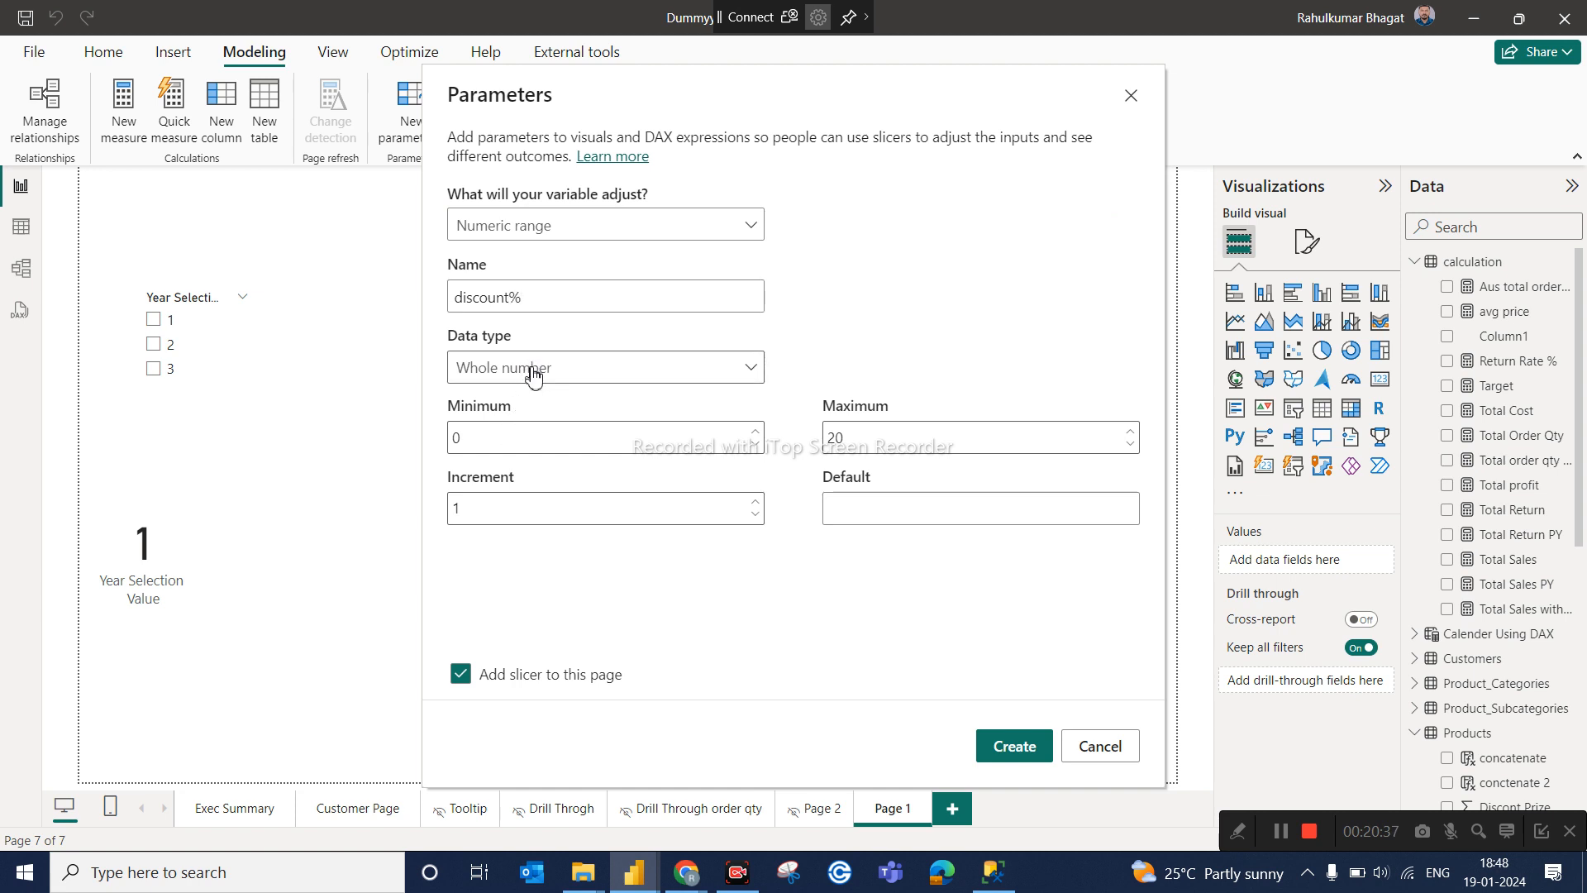
Set the discount% parameter's data type to Decimal number, with minimum 0.1, maximum 1 and increment 0.1.
left_click(532, 370)
left_click(512, 438)
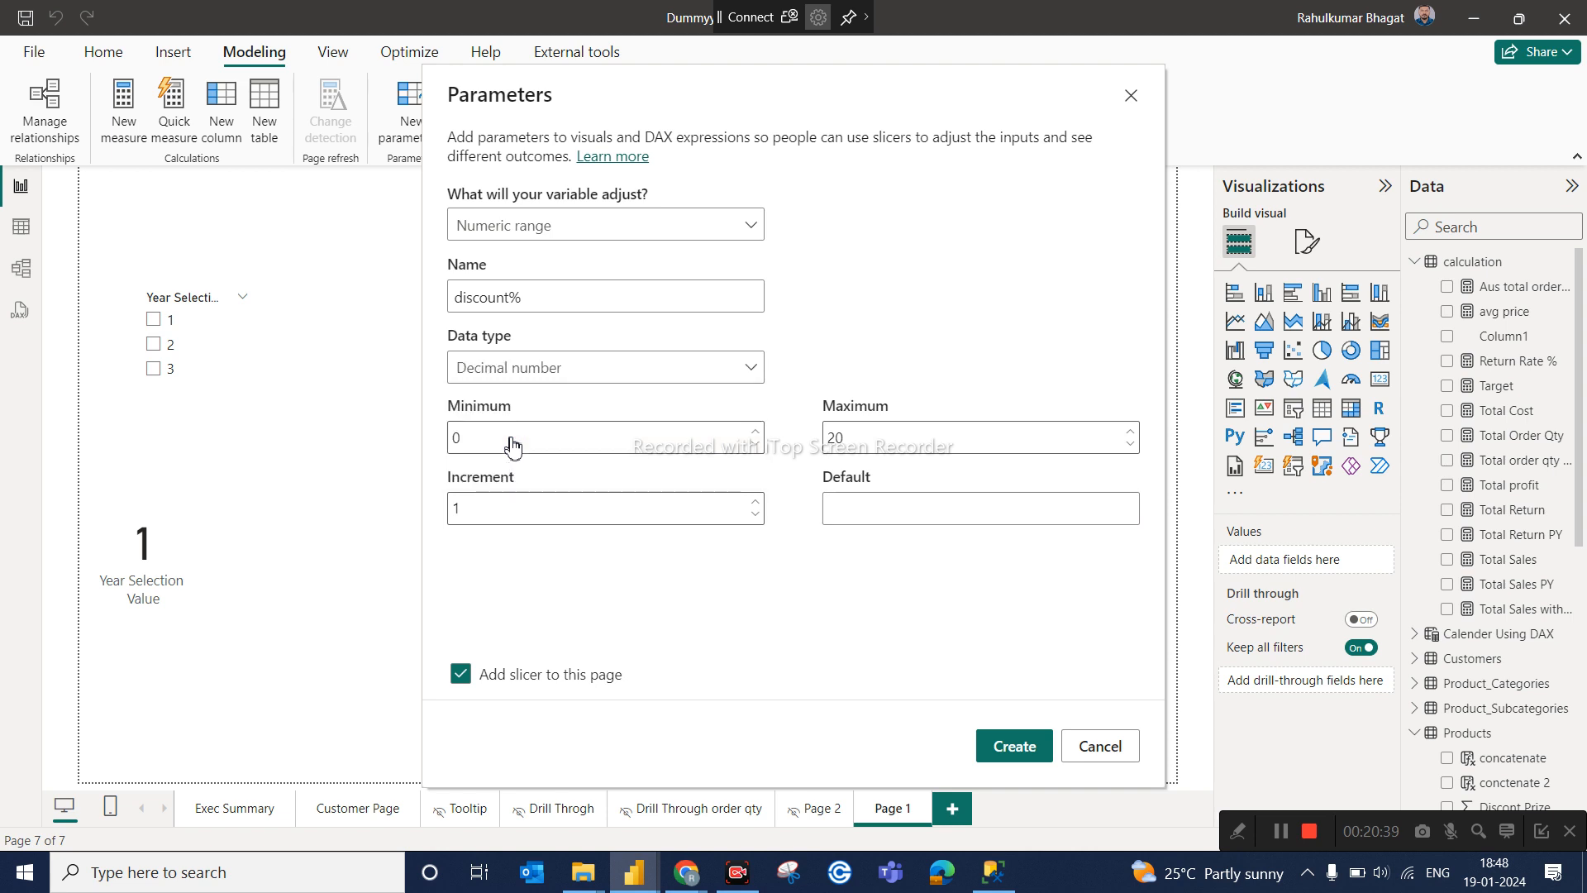
left_click(495, 440)
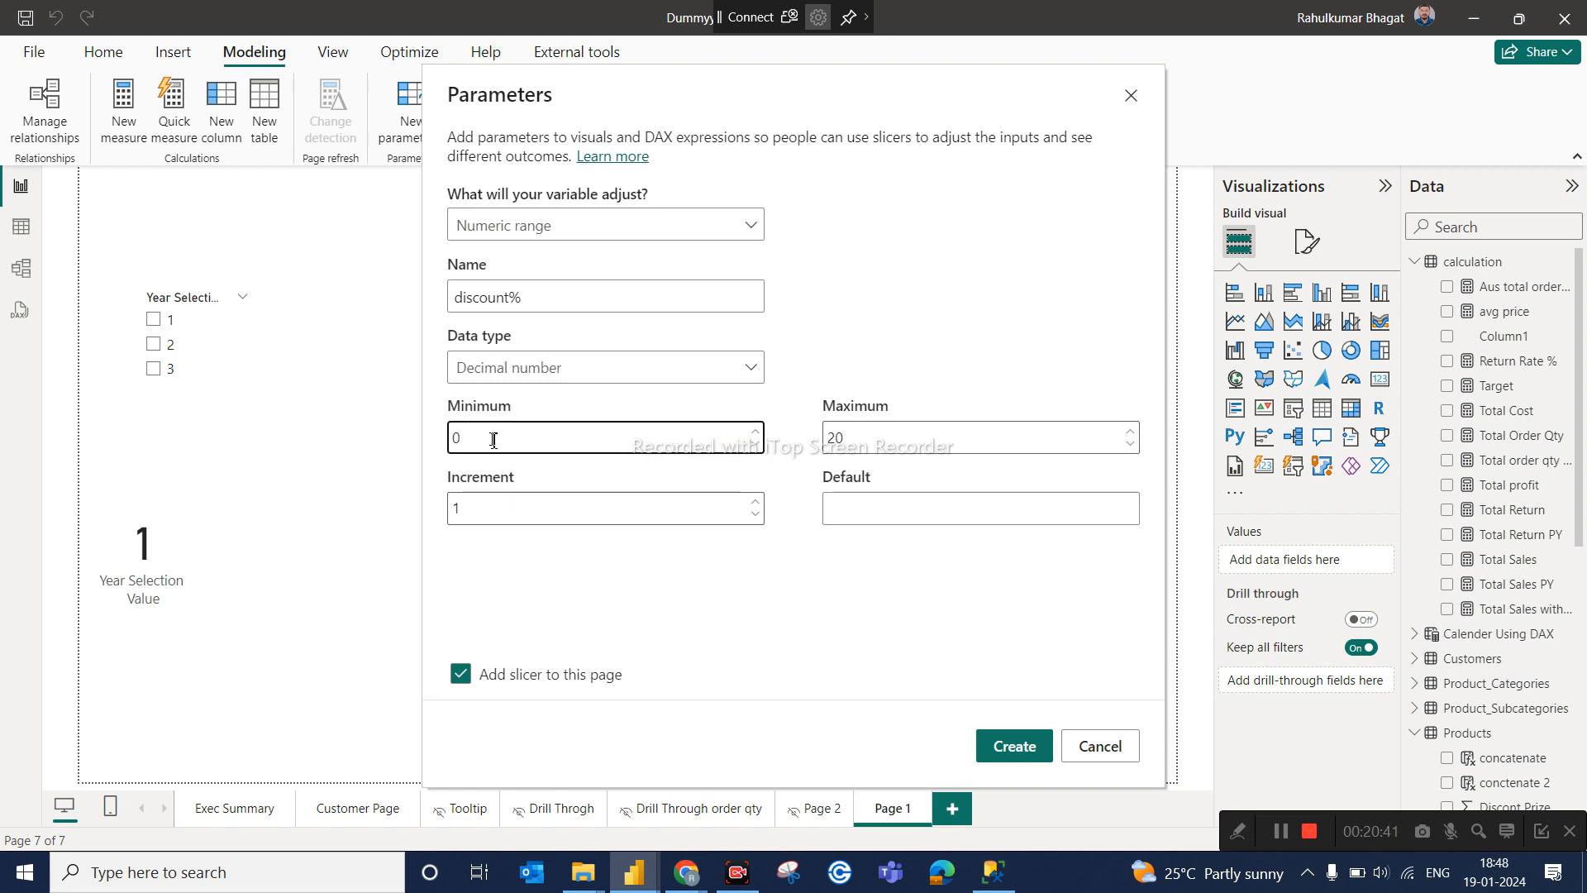
key("BackSpace")
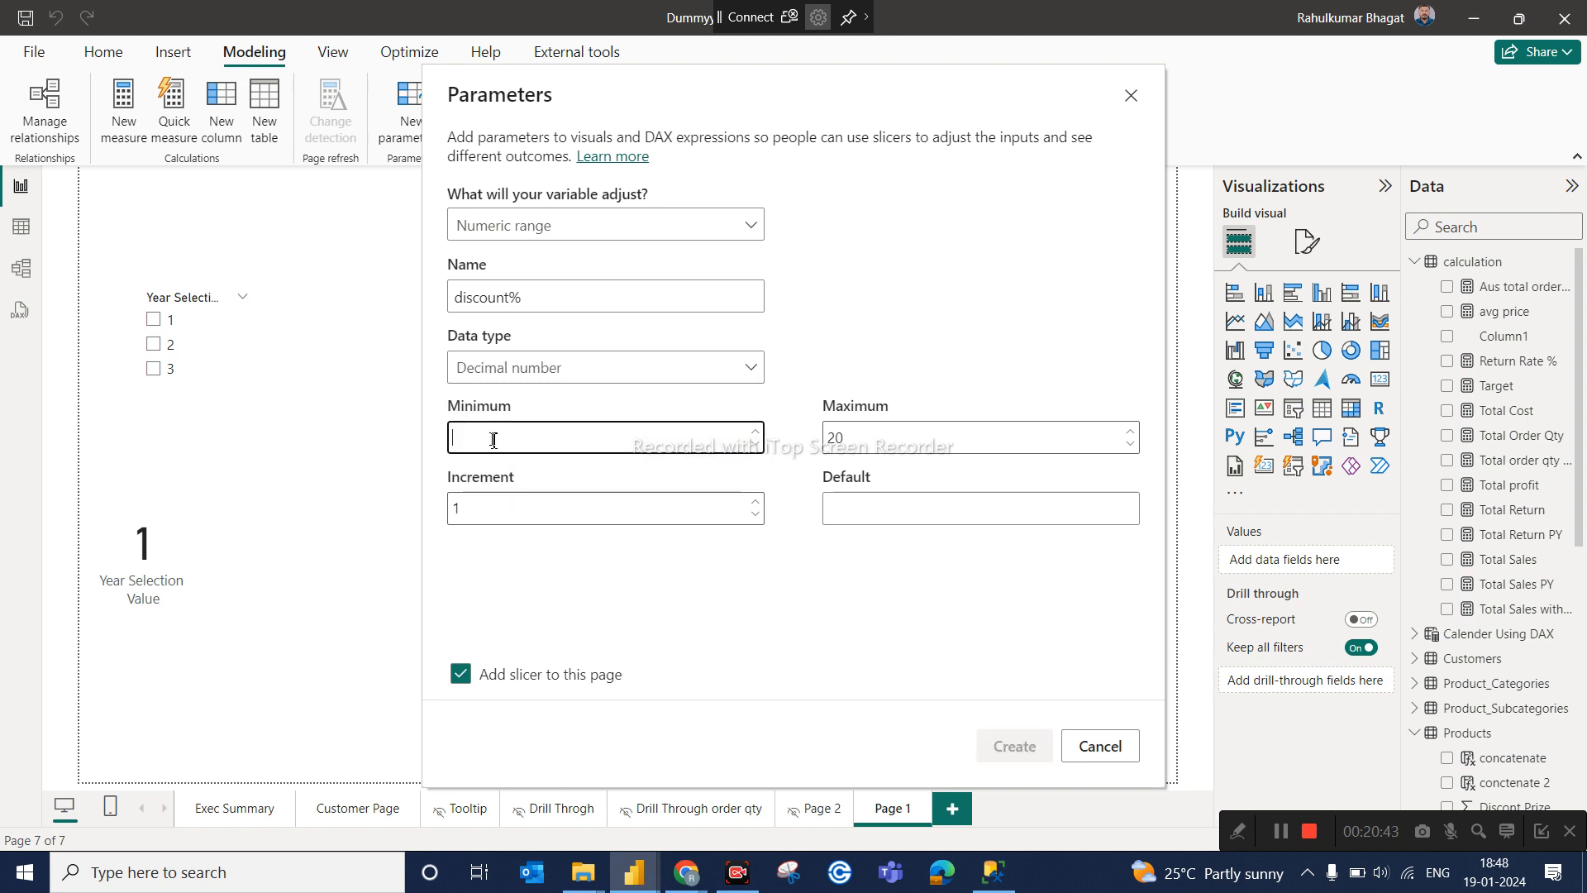
type("0.")
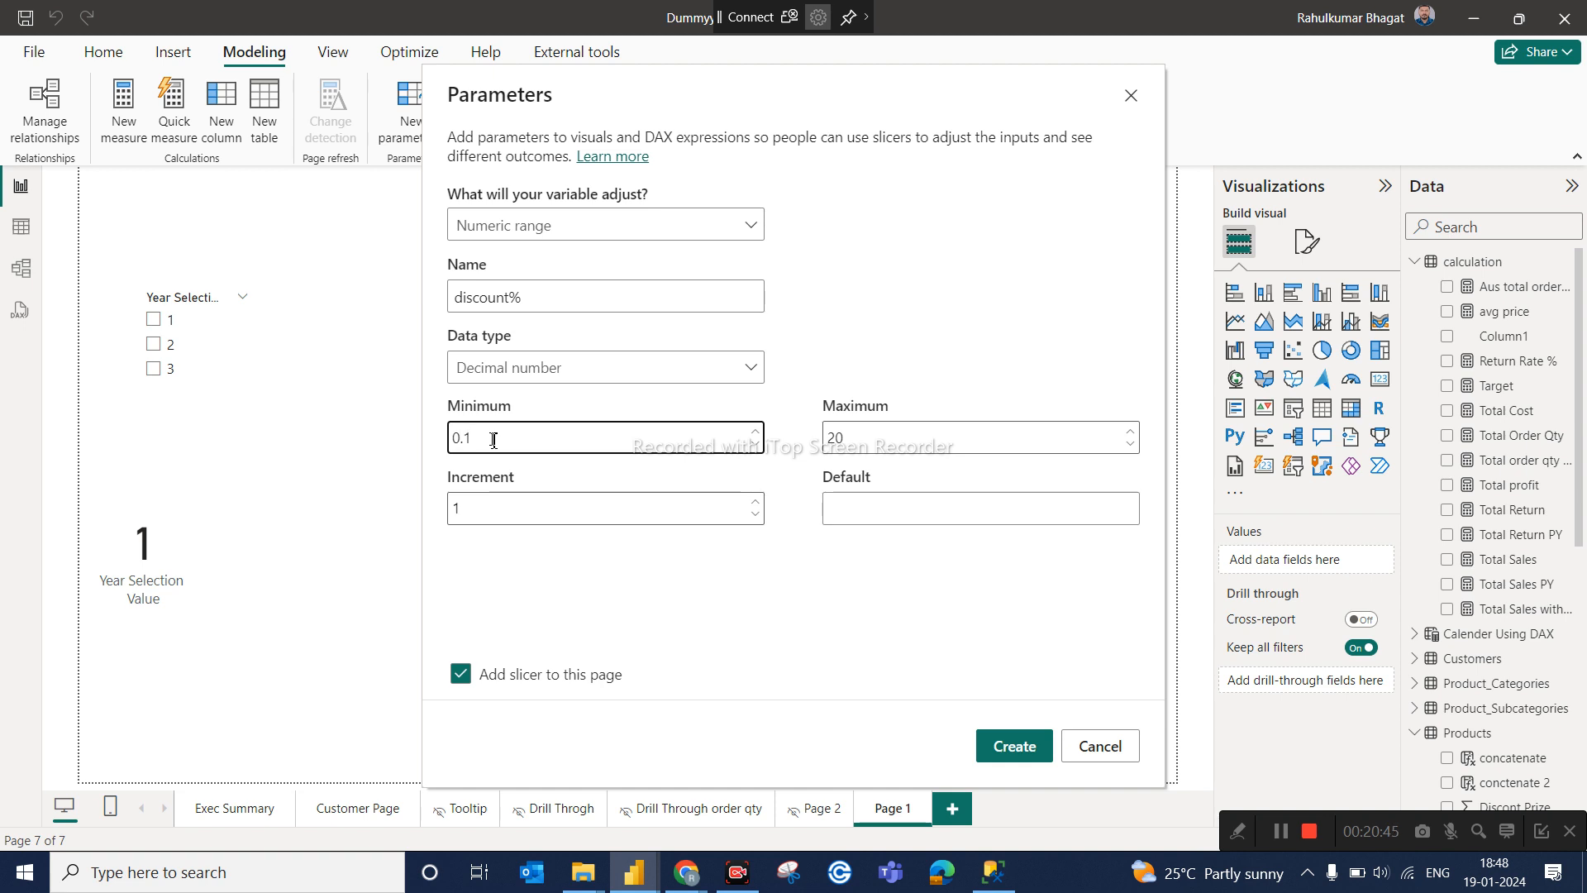
type("1")
double_click(848, 442)
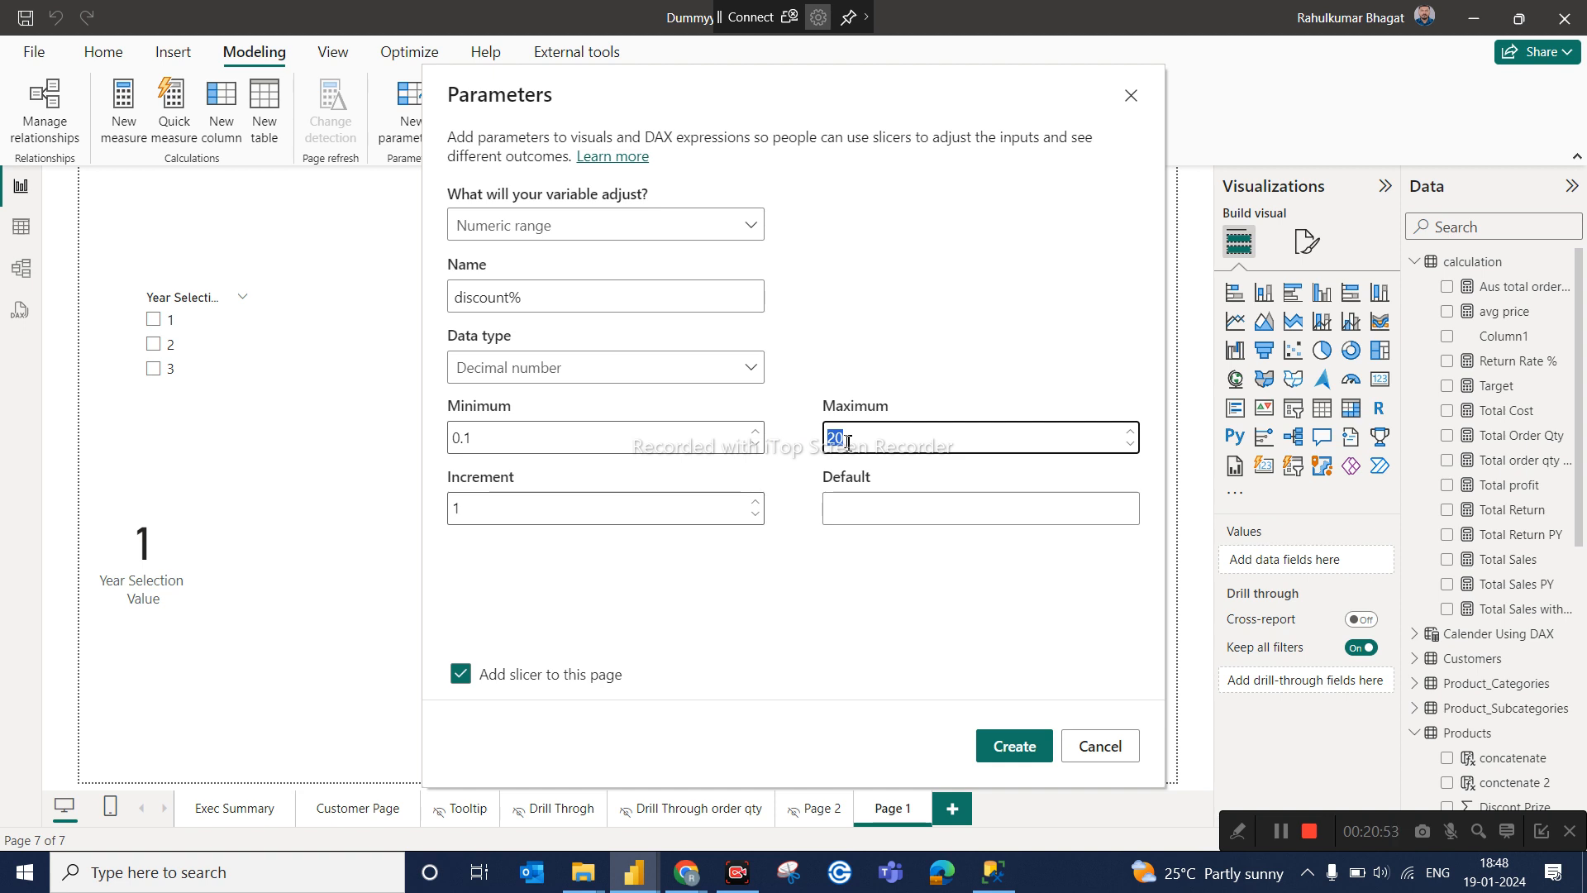
type("1")
left_click(569, 515)
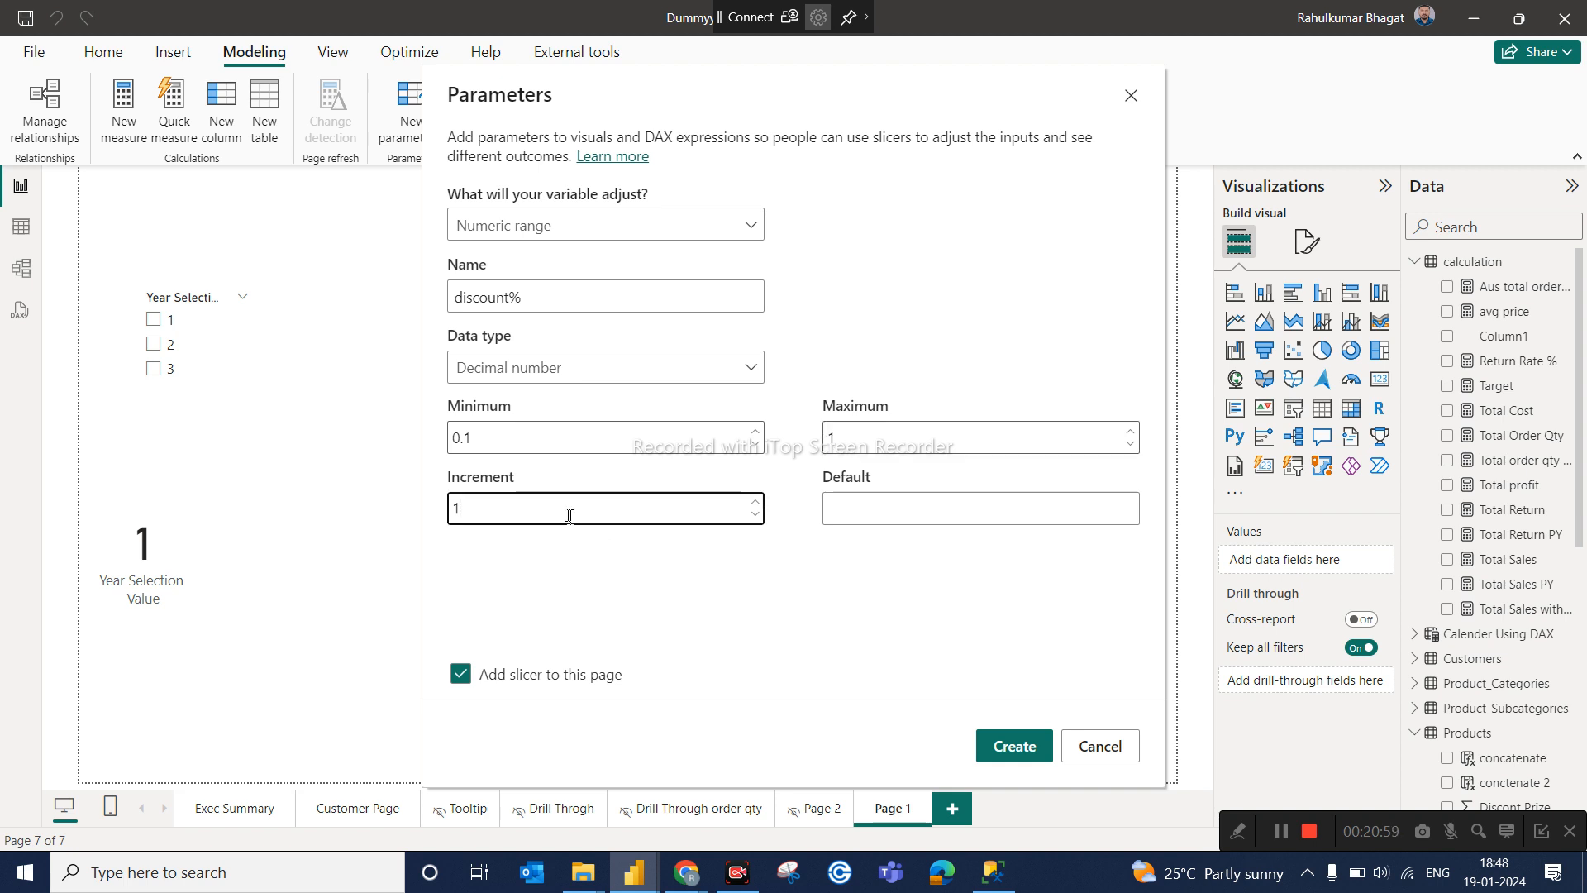
key("BackSpace")
type("0.")
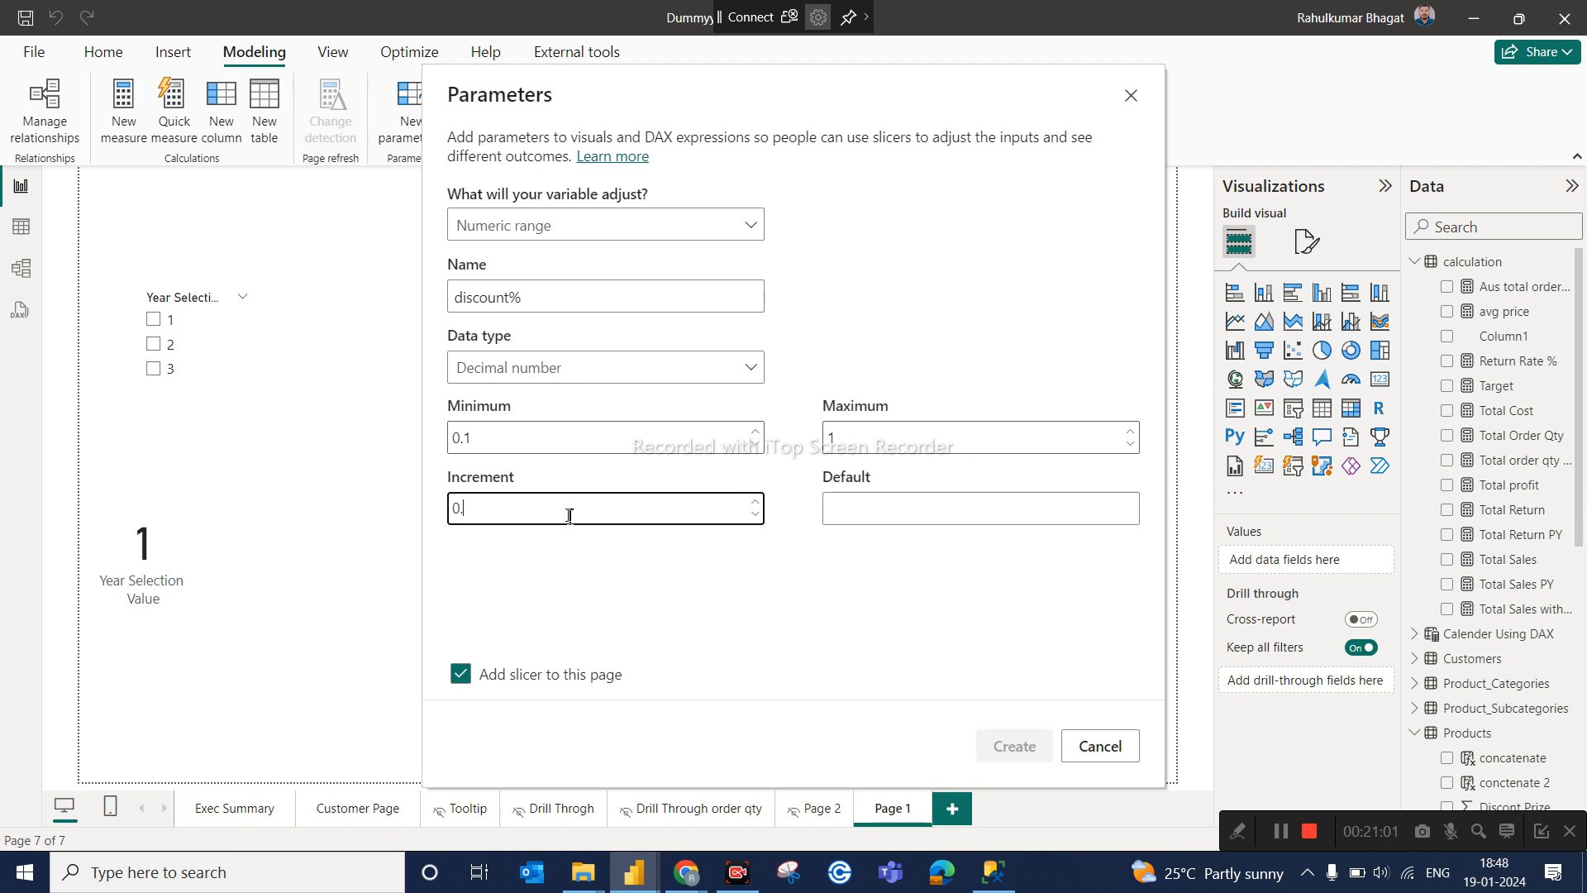
type("1")
Set the parameter's minimum to 0.0, its default to 0.0 and its maximum to 1.0.
left_click(866, 511)
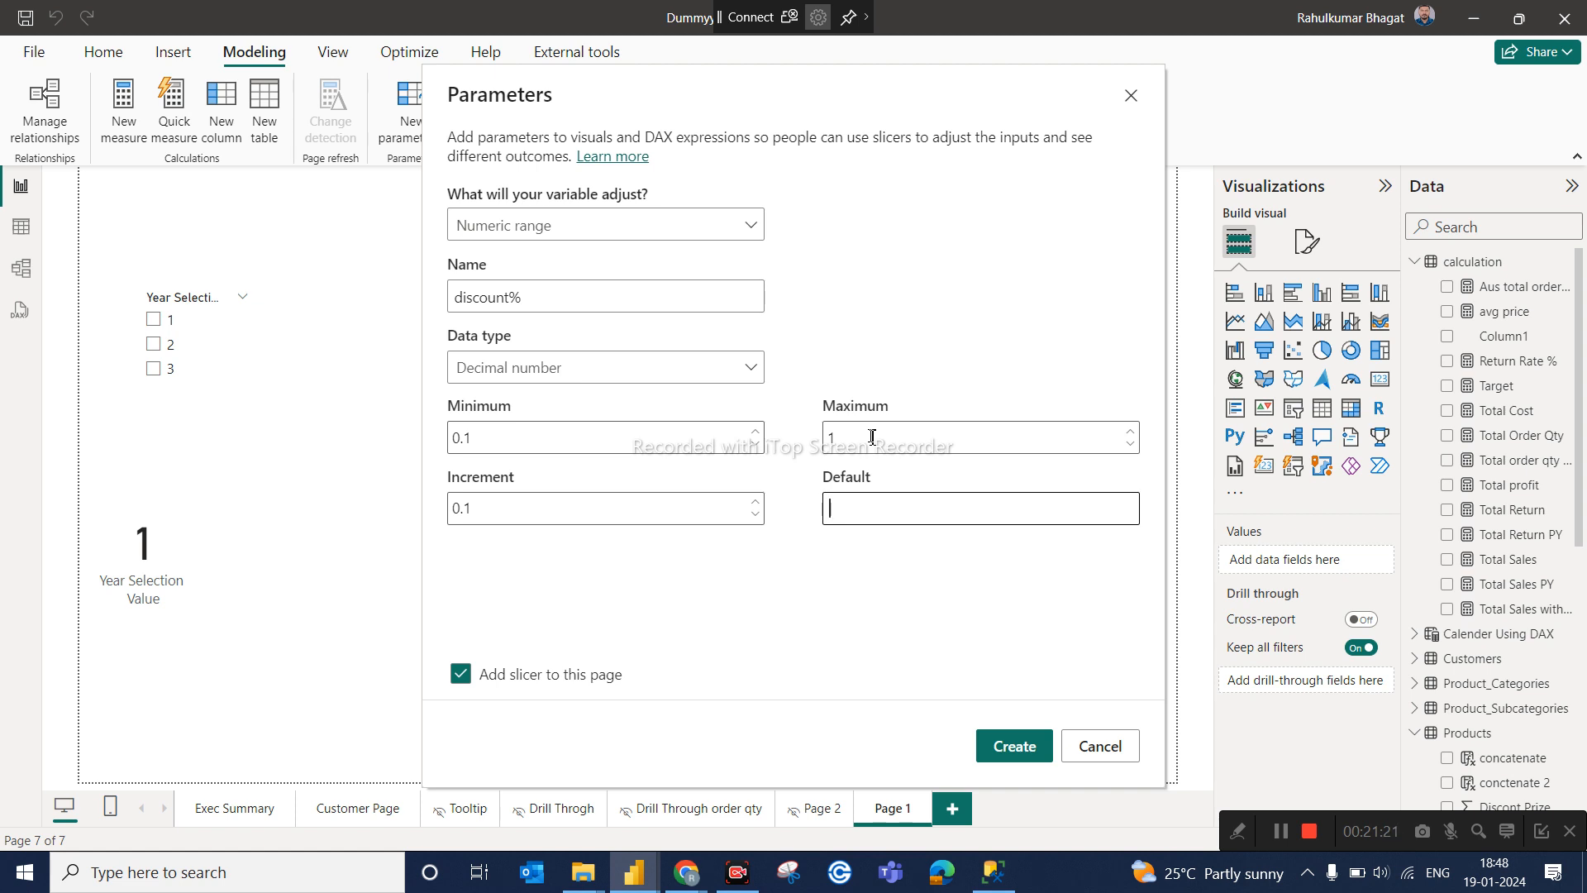
left_click(631, 444)
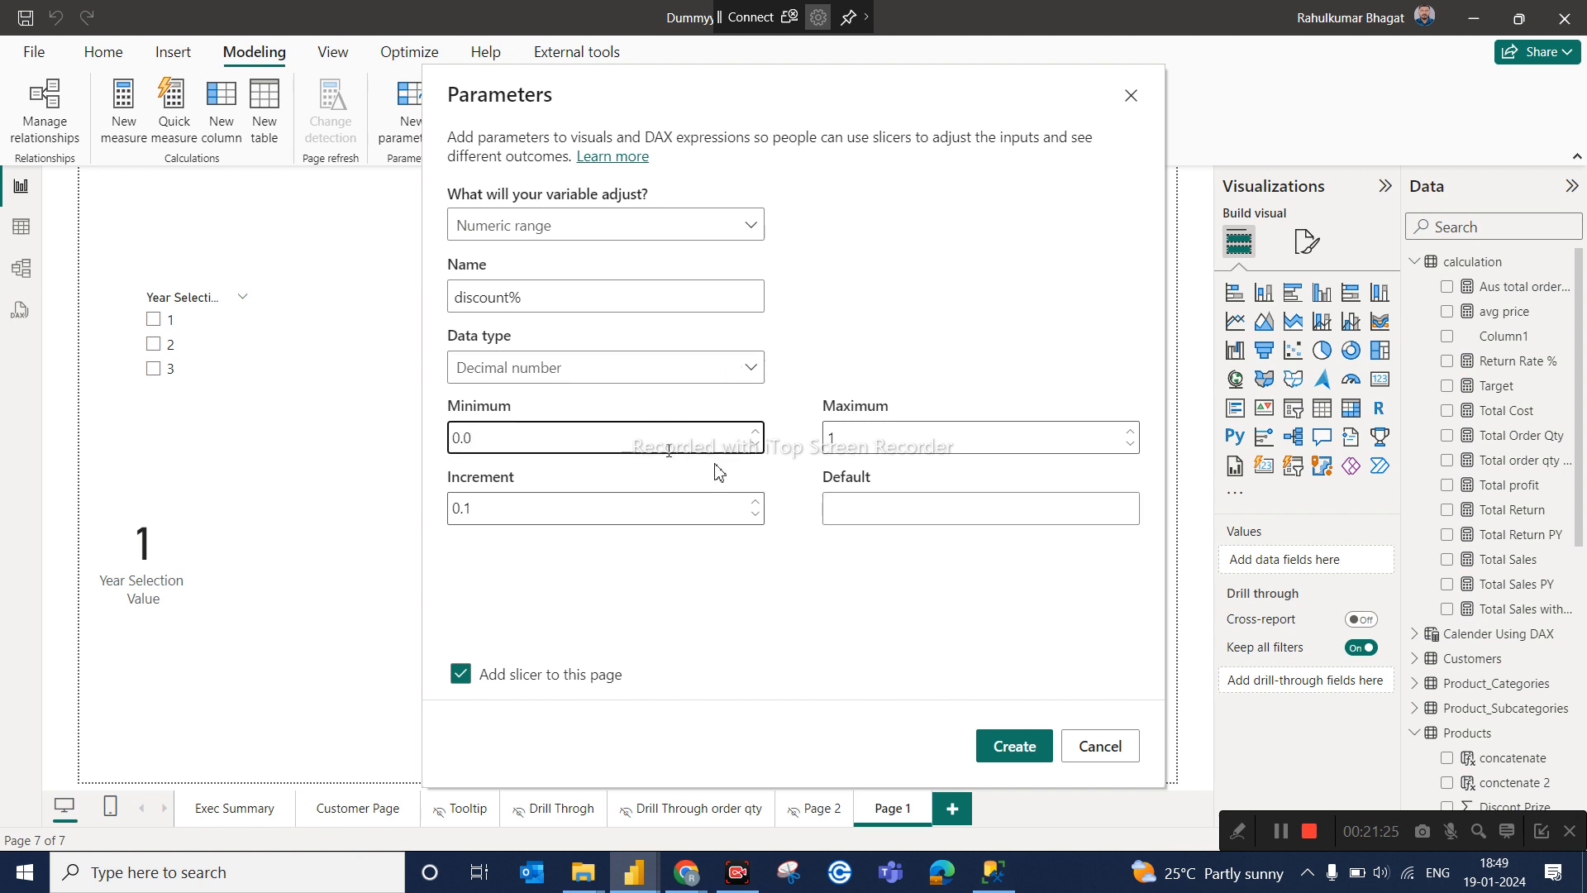
left_click(862, 519)
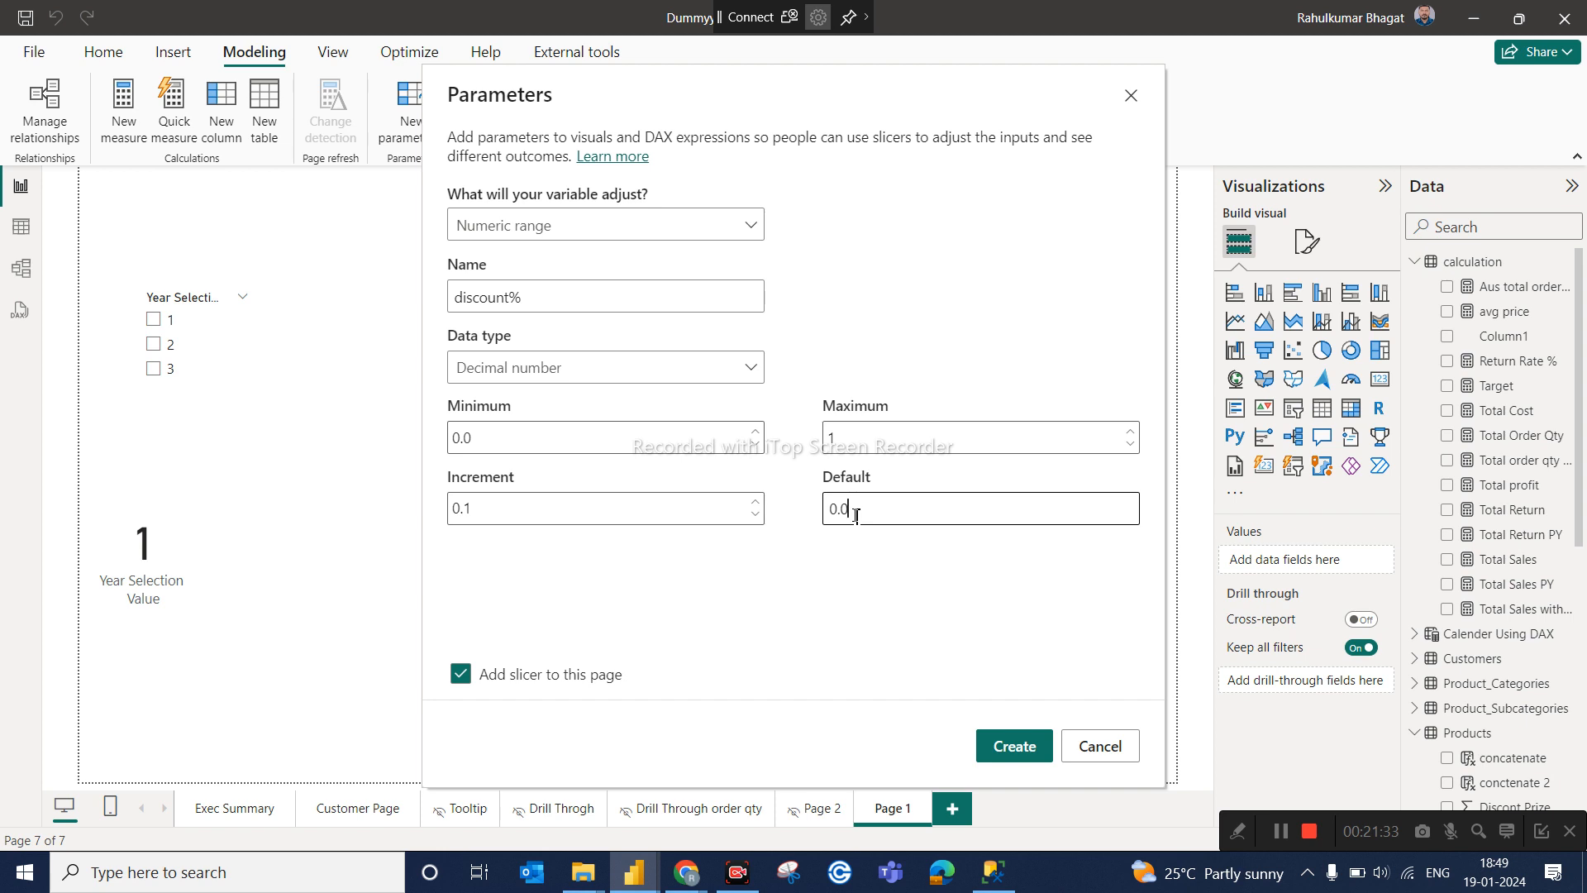
left_click(858, 444)
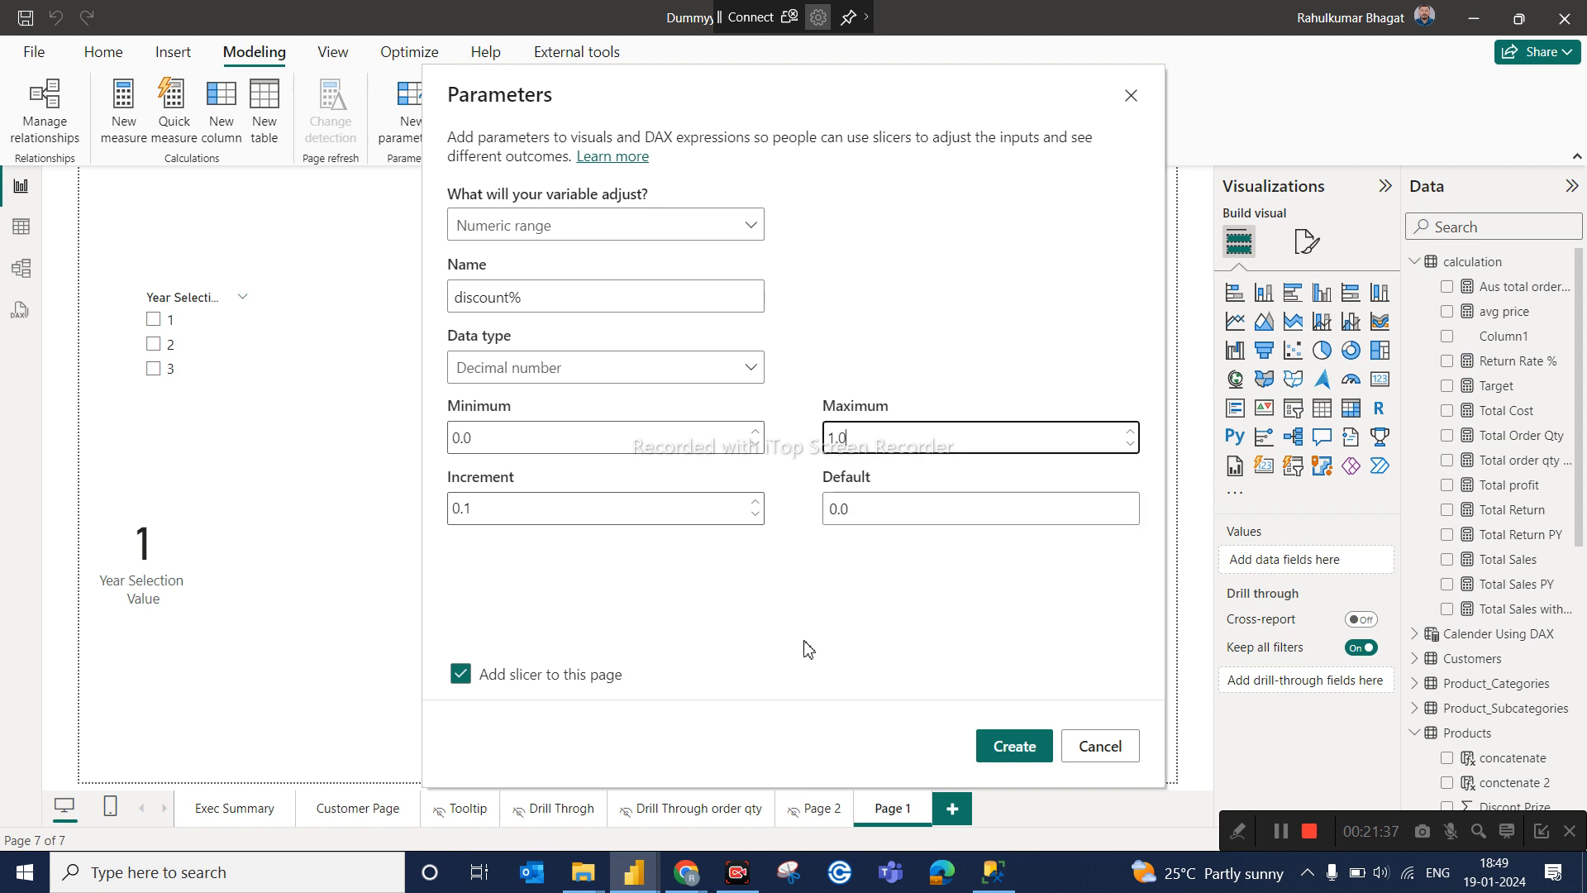
Enter minimum 0.00, maximum 1.00, default 0.00 and increment 0.10, and create the discount% parameter with its slicer.
left_click(556, 437)
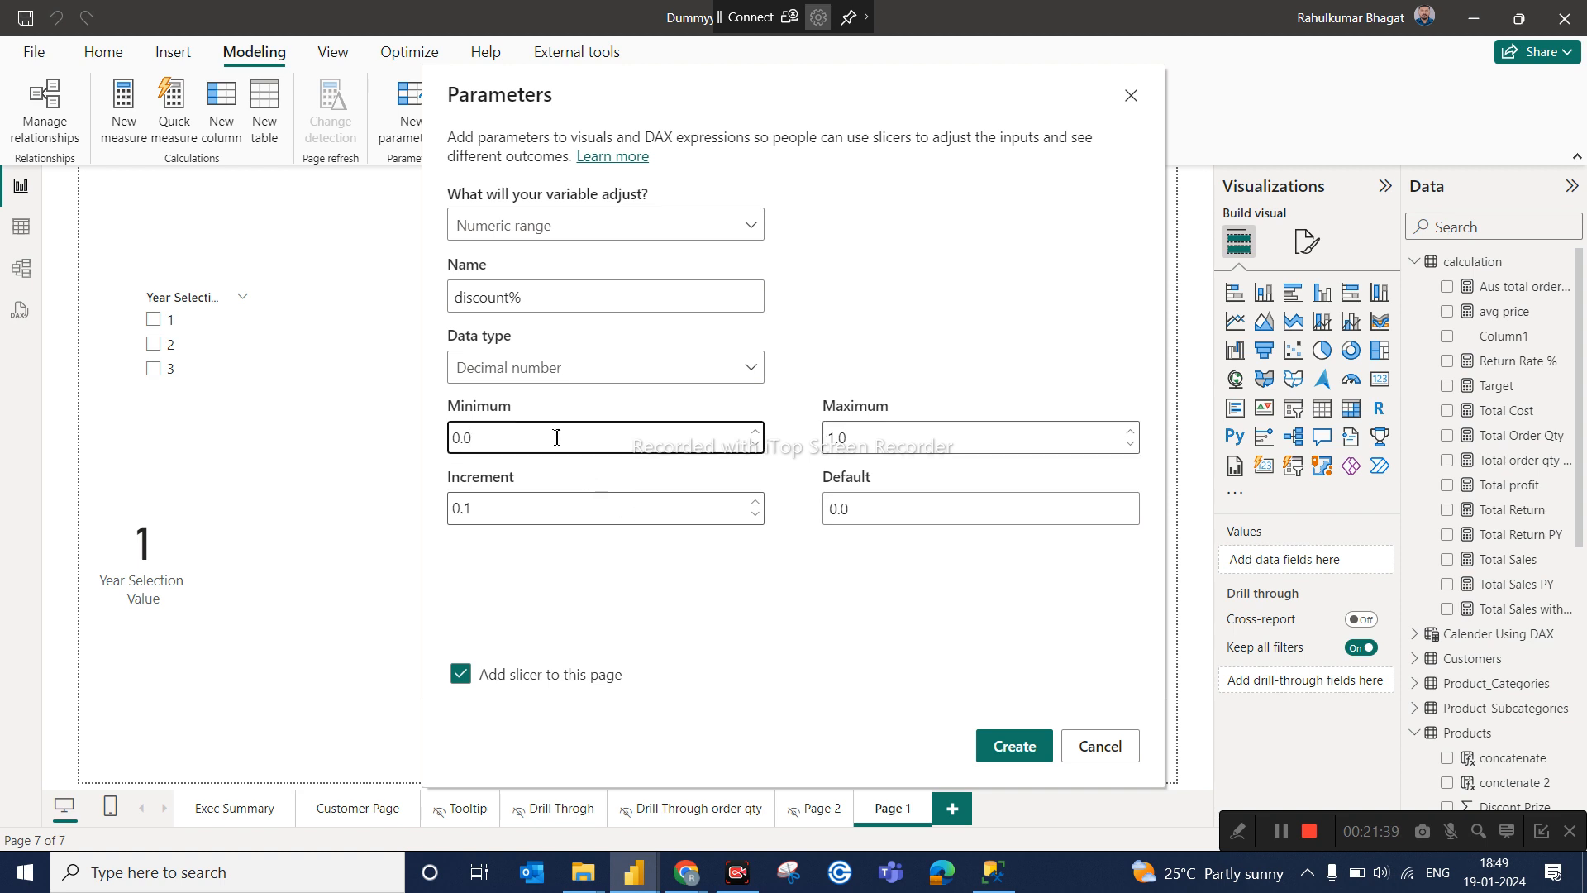
left_click(881, 438)
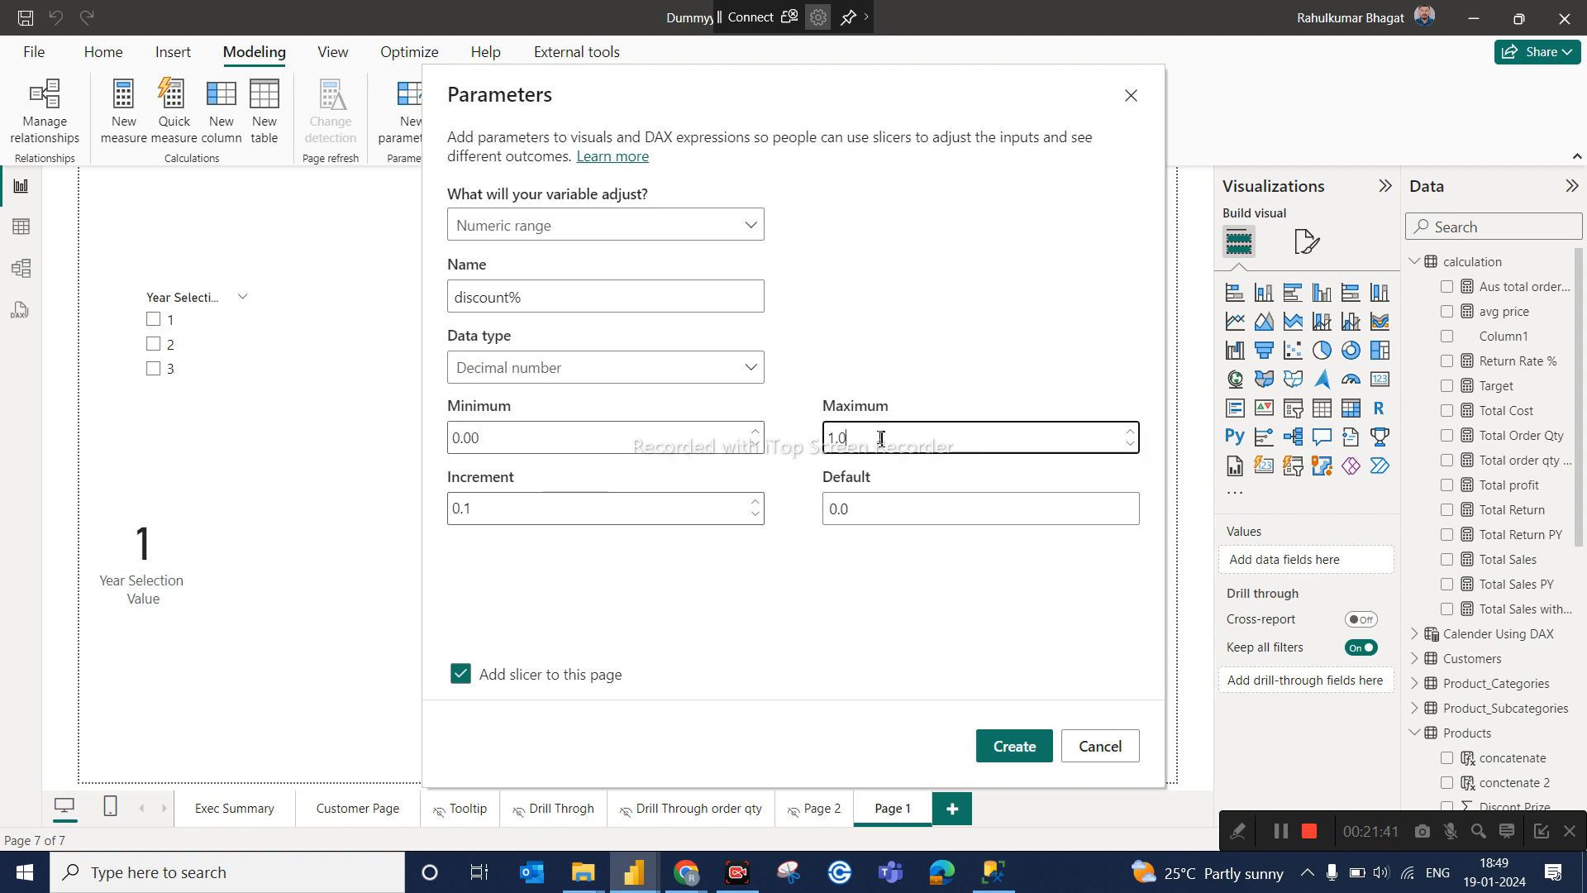
left_click(888, 507)
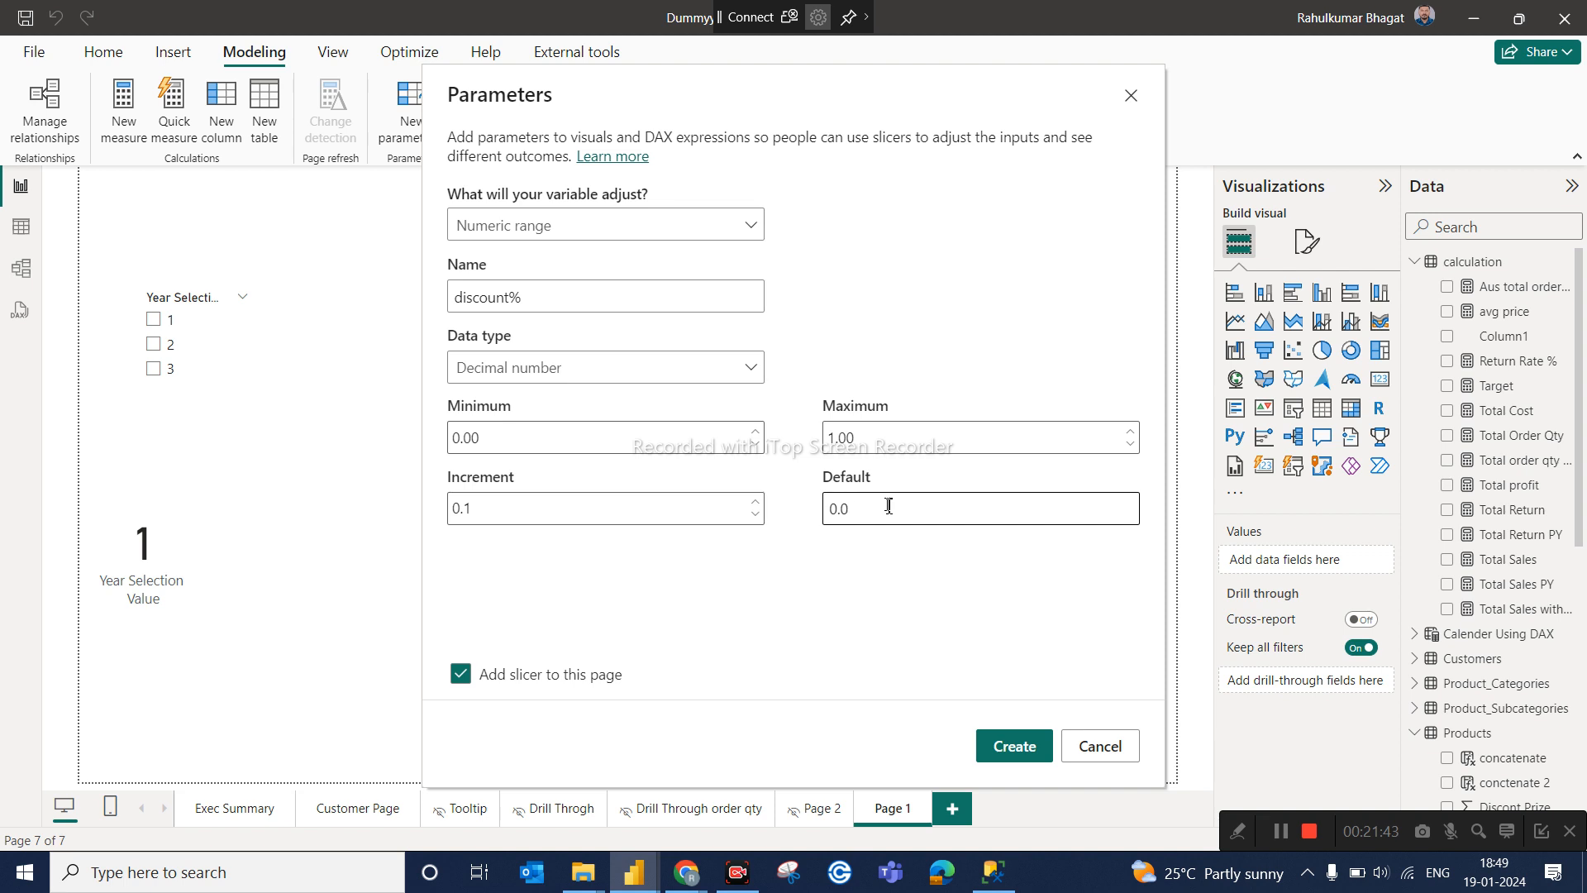
left_click(631, 501)
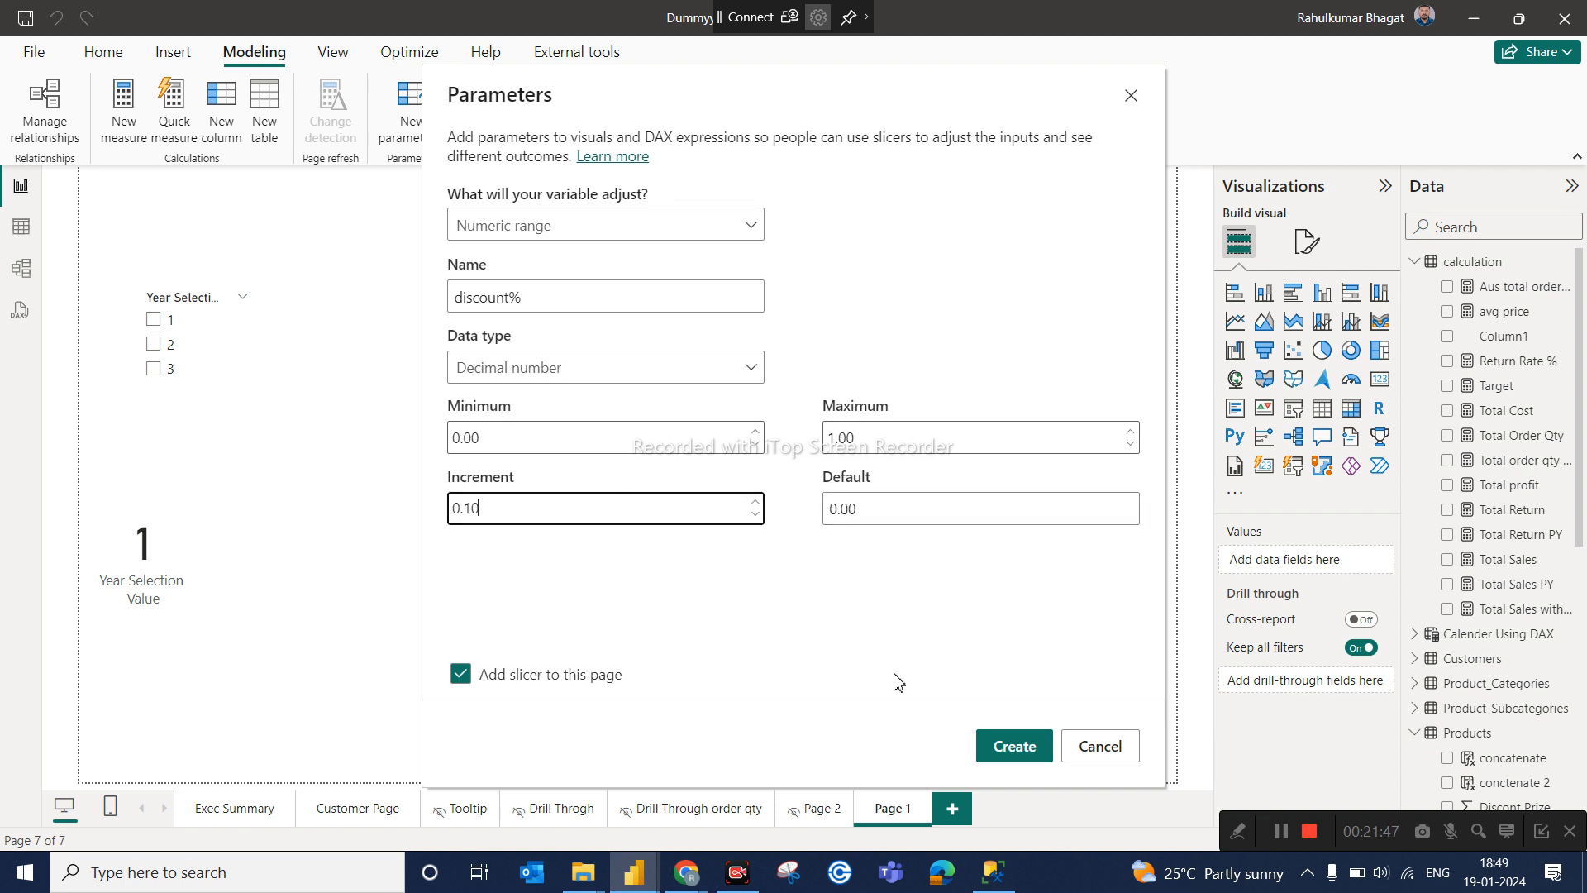
left_click(1018, 755)
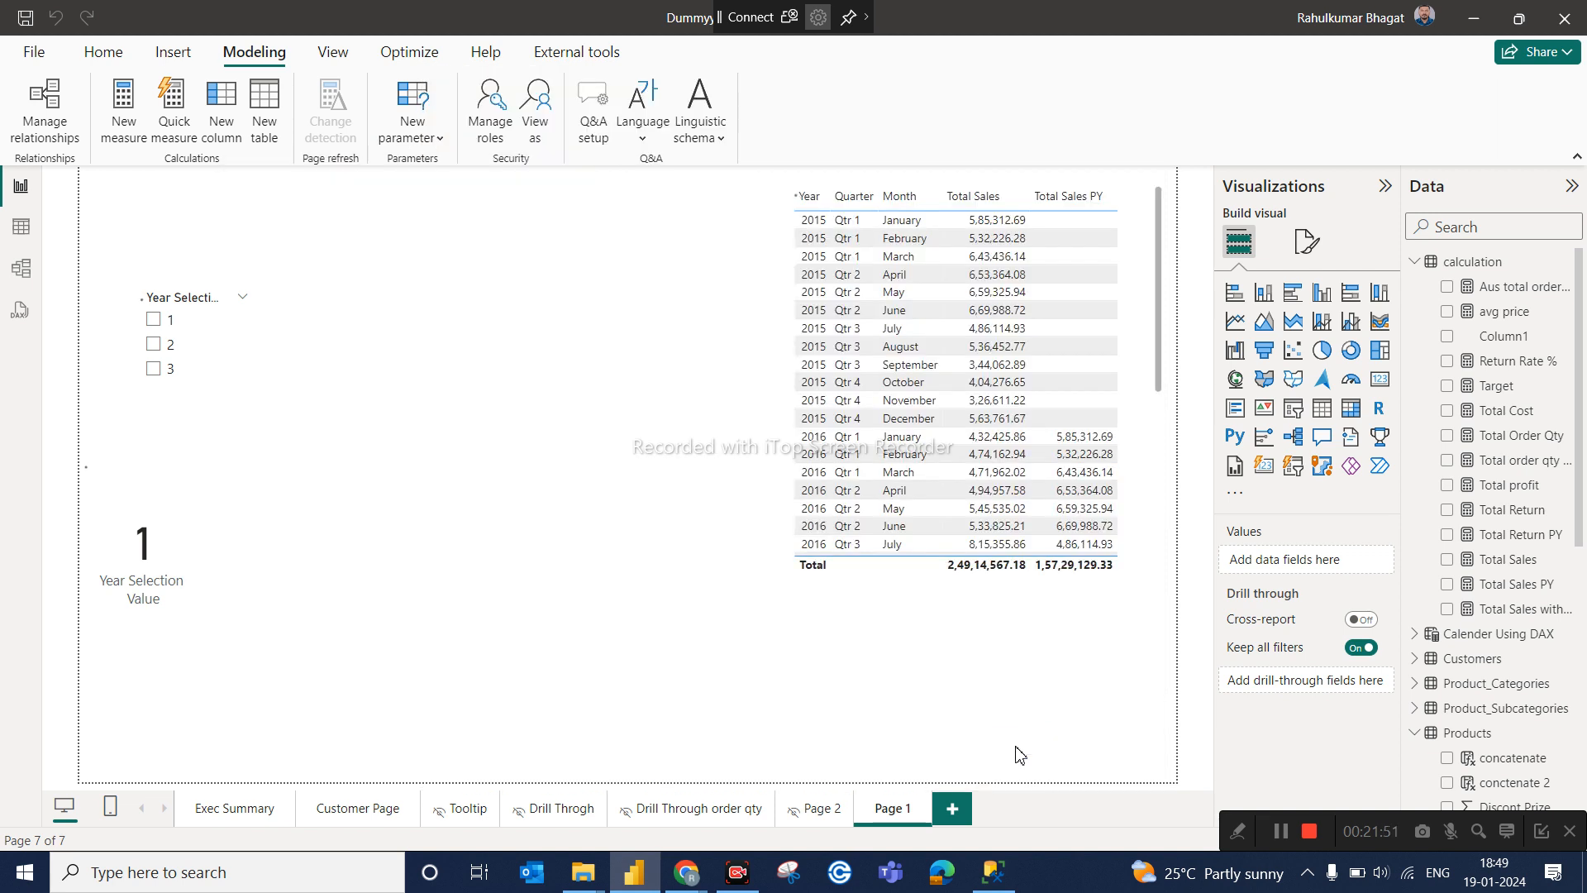
Collapse the calculation and Products tables, and expand the discount% and Product_Categories tables to view their fields.
left_click(1415, 263)
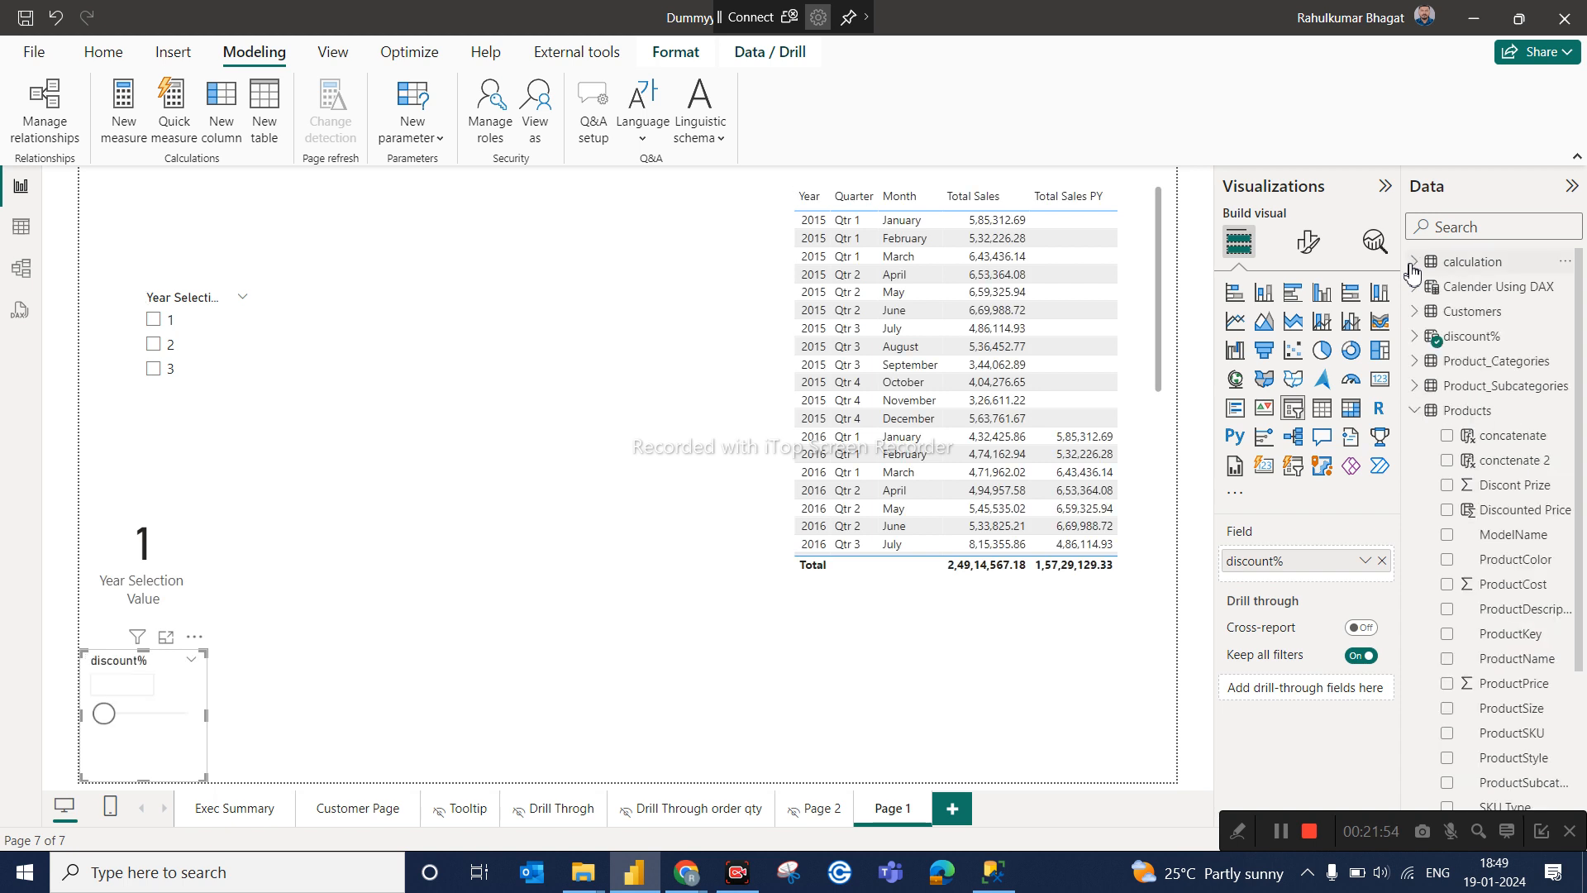
left_click(1414, 411)
left_click(1417, 339)
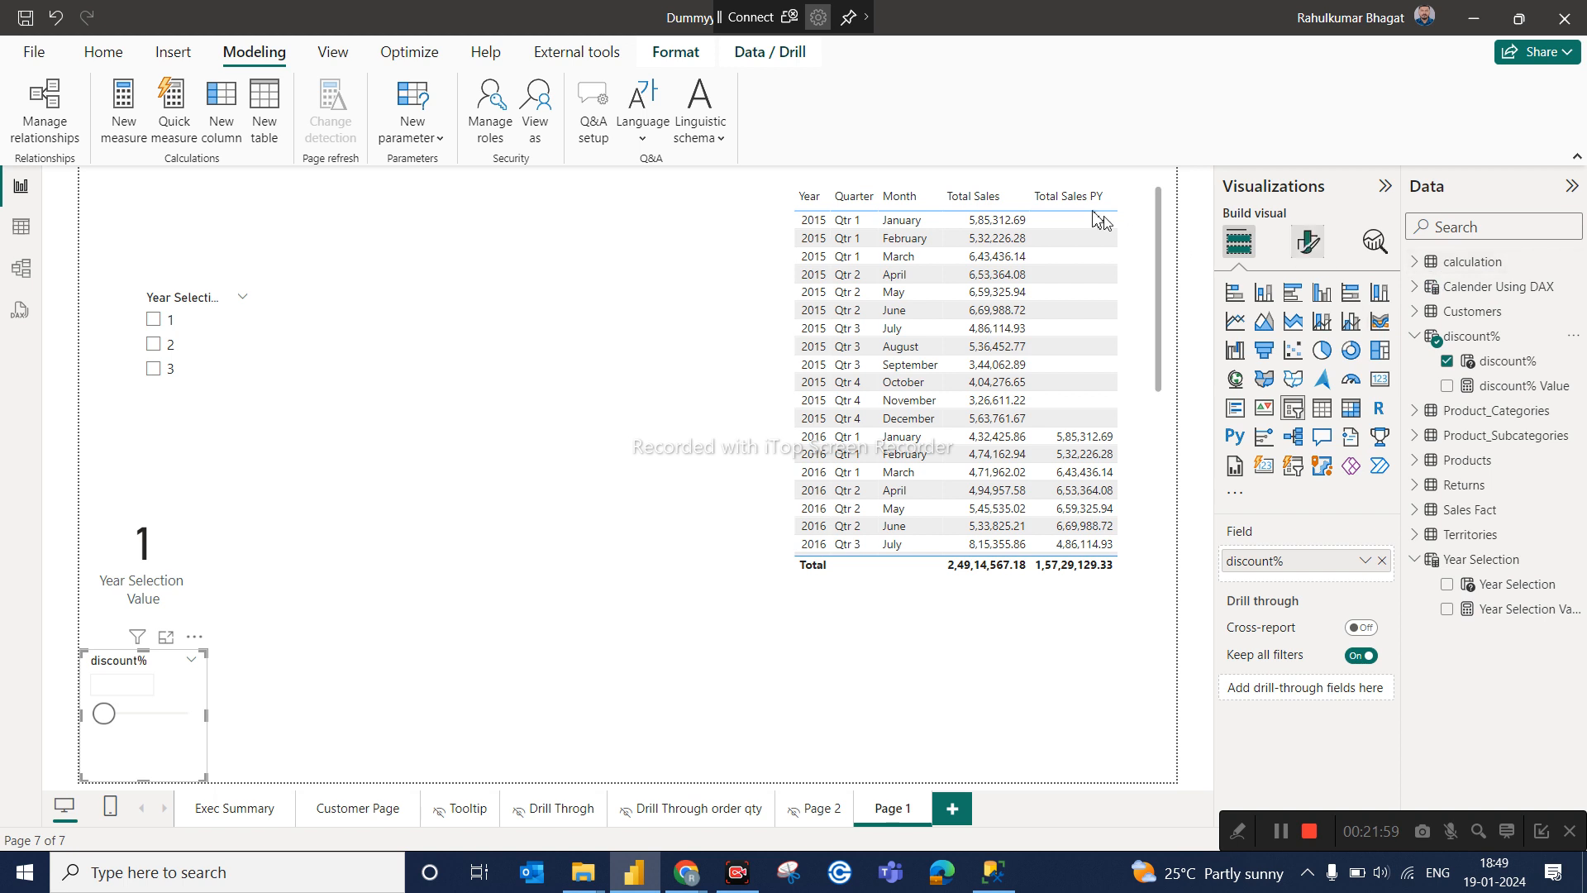
left_click(1431, 413)
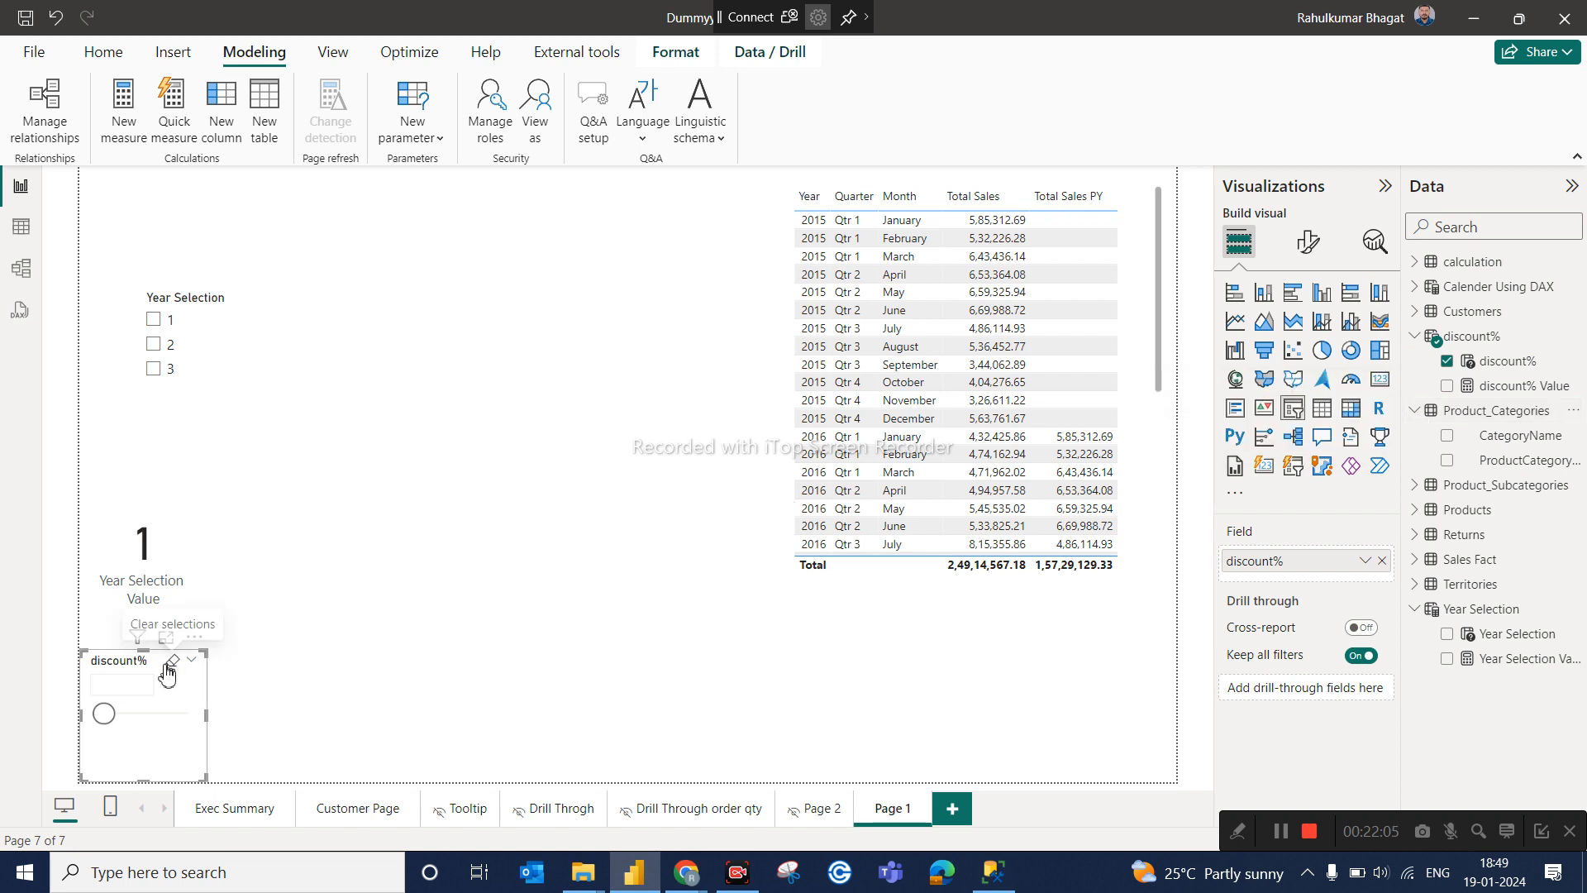
Move the discount% slicer between the Year Selection slicer and the sales table, and enlarge it.
left_click_drag(137, 671, 560, 353)
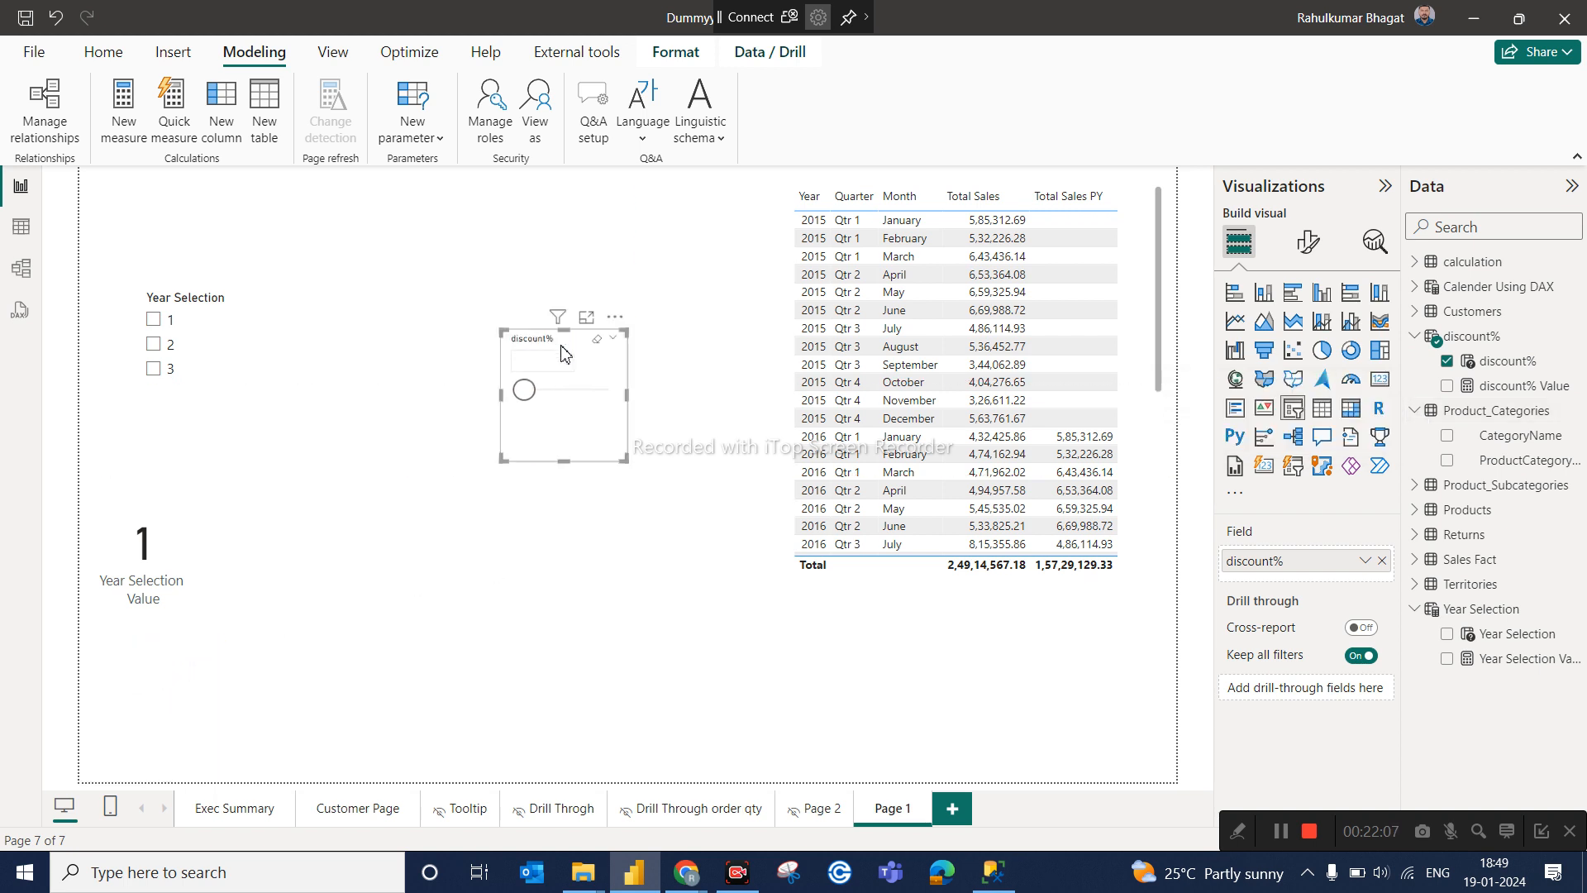
left_click_drag(625, 460, 752, 503)
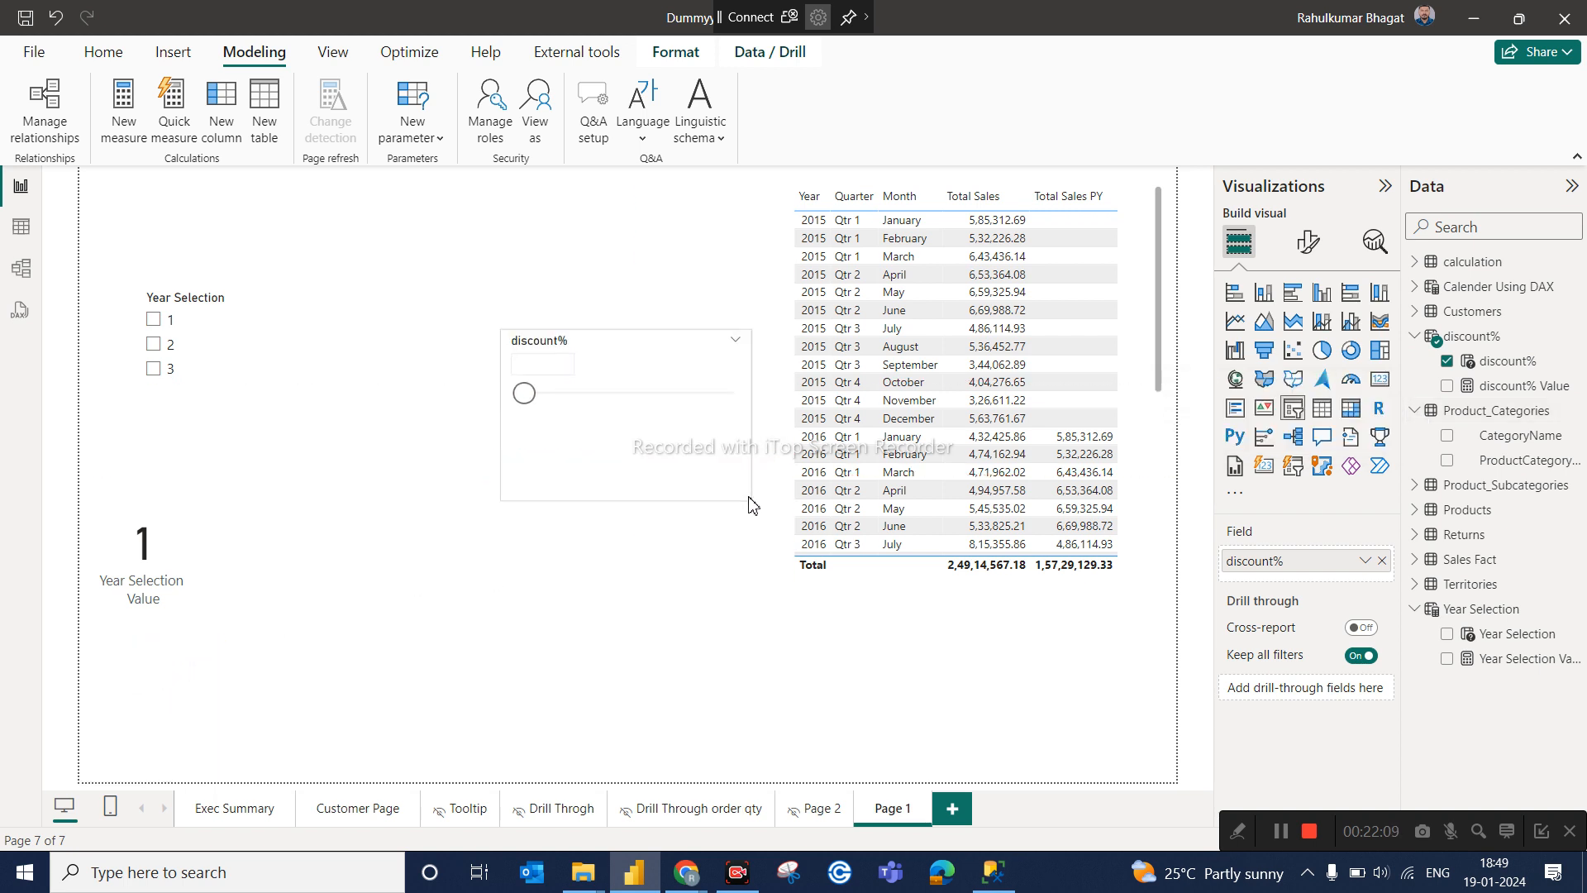
left_click_drag(661, 456, 546, 394)
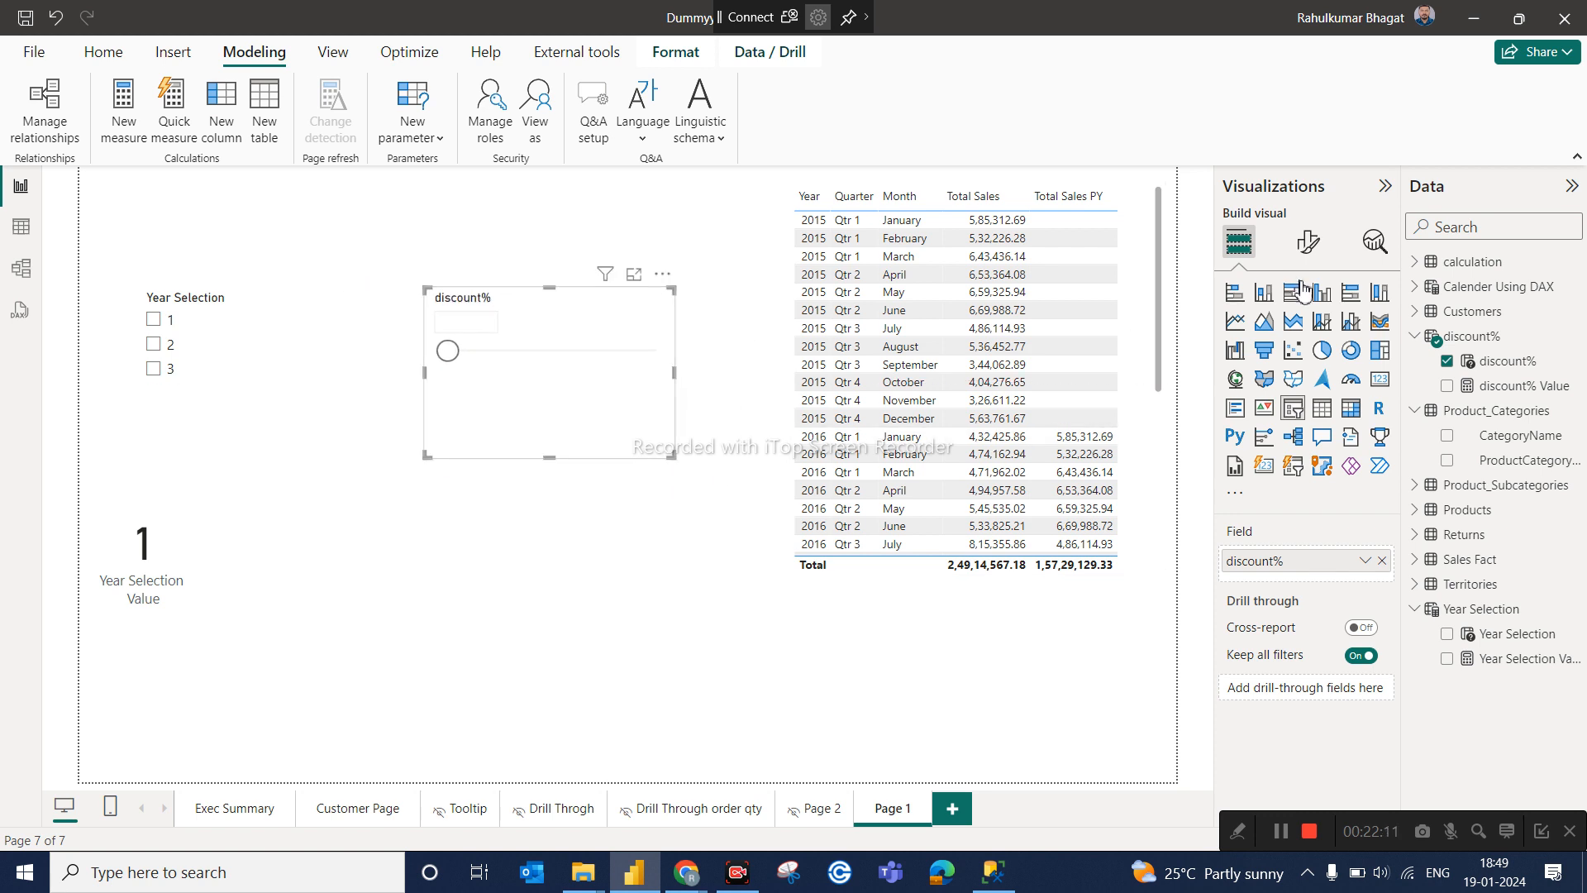
In the model view, edit the Discounted Price formula to multiply ProductPrice by 'Year Selection'[Year Selection Value] instead of 0.1.
left_click(1311, 248)
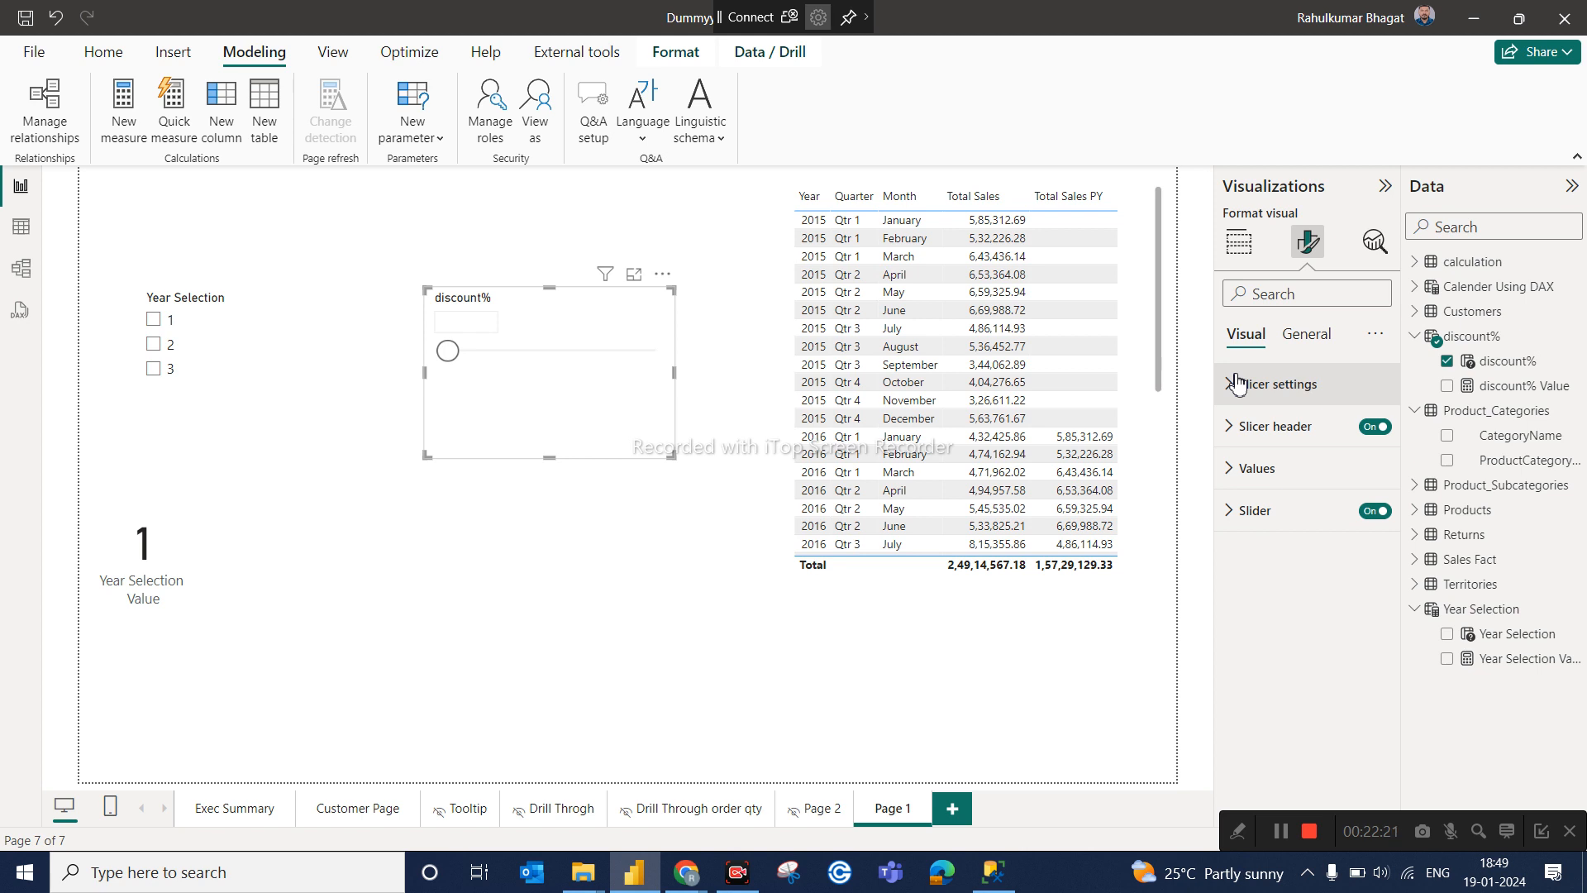
left_click(20, 269)
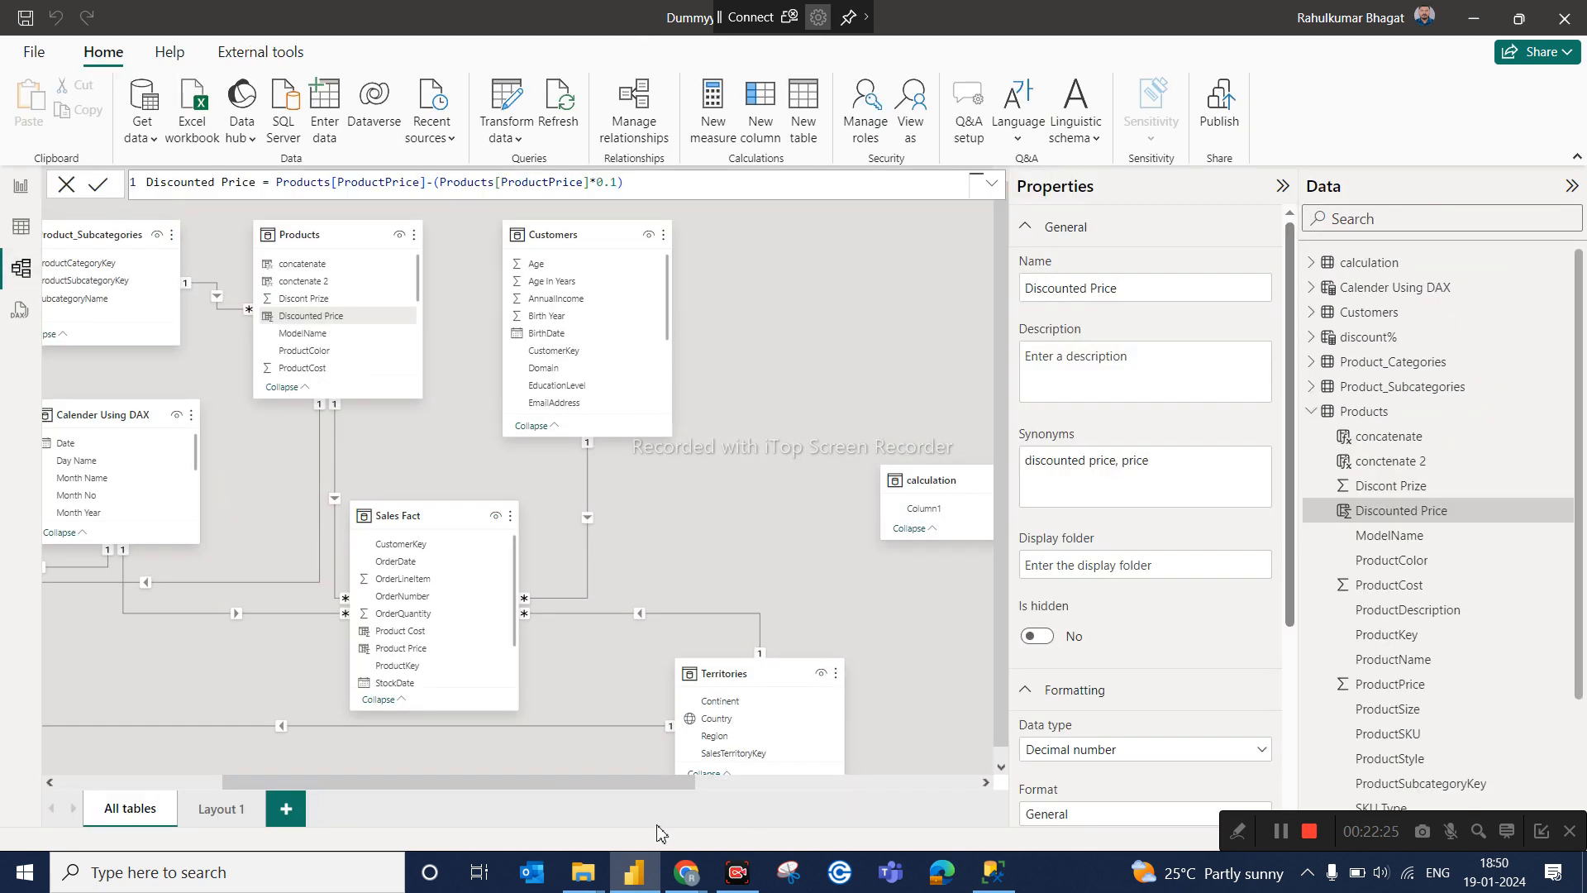
left_click_drag(659, 781, 1141, 727)
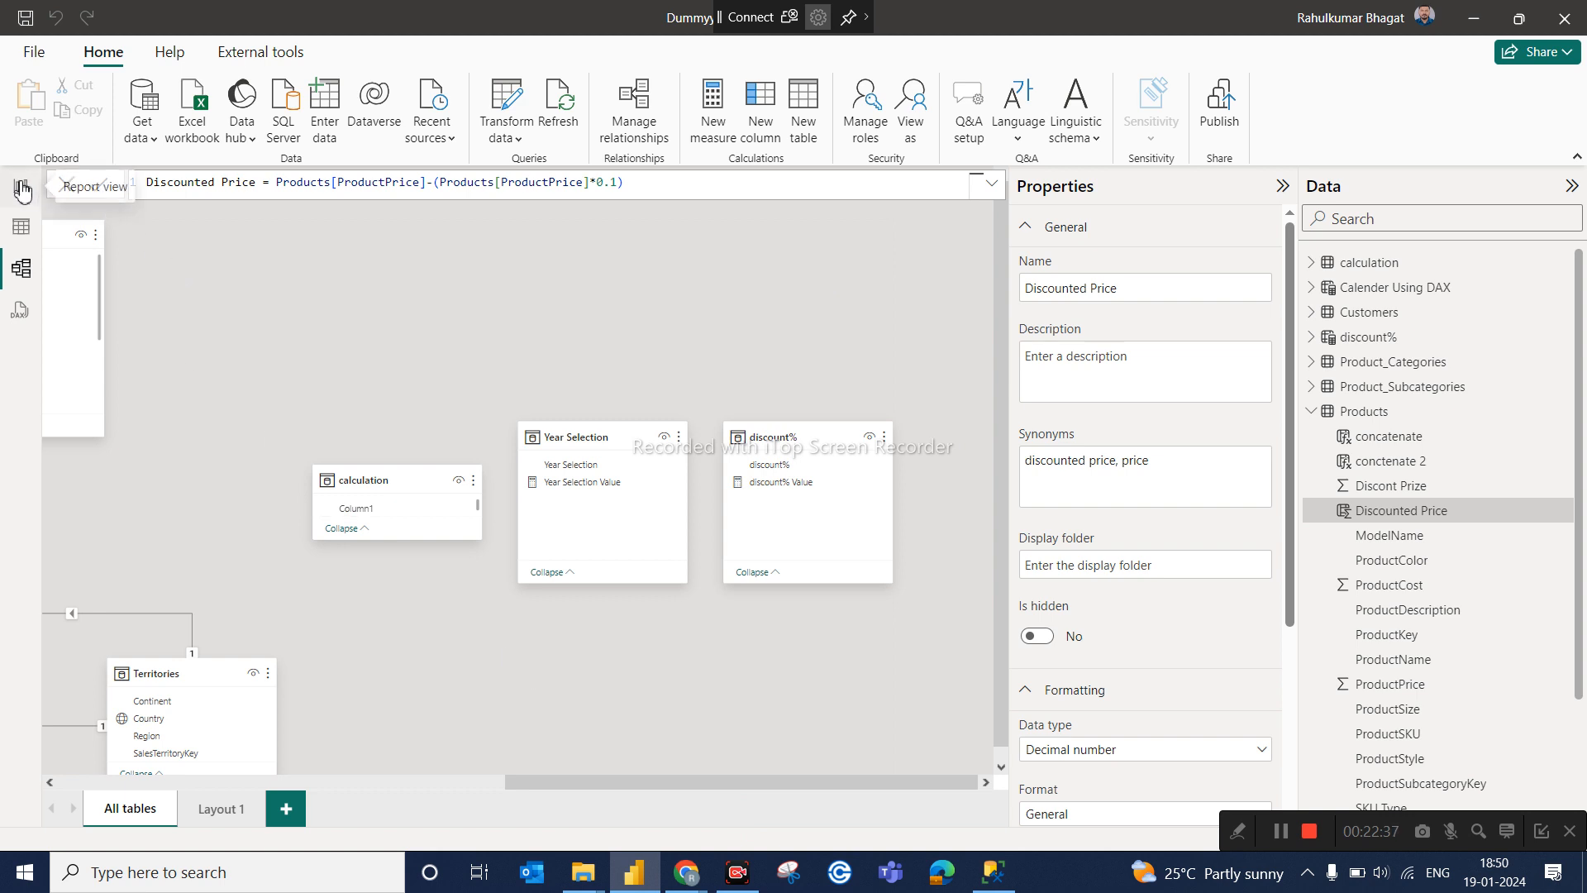
left_click(618, 183)
key("Left")
key("BackSpace")
key("BackSpace")
key("BackSpace")
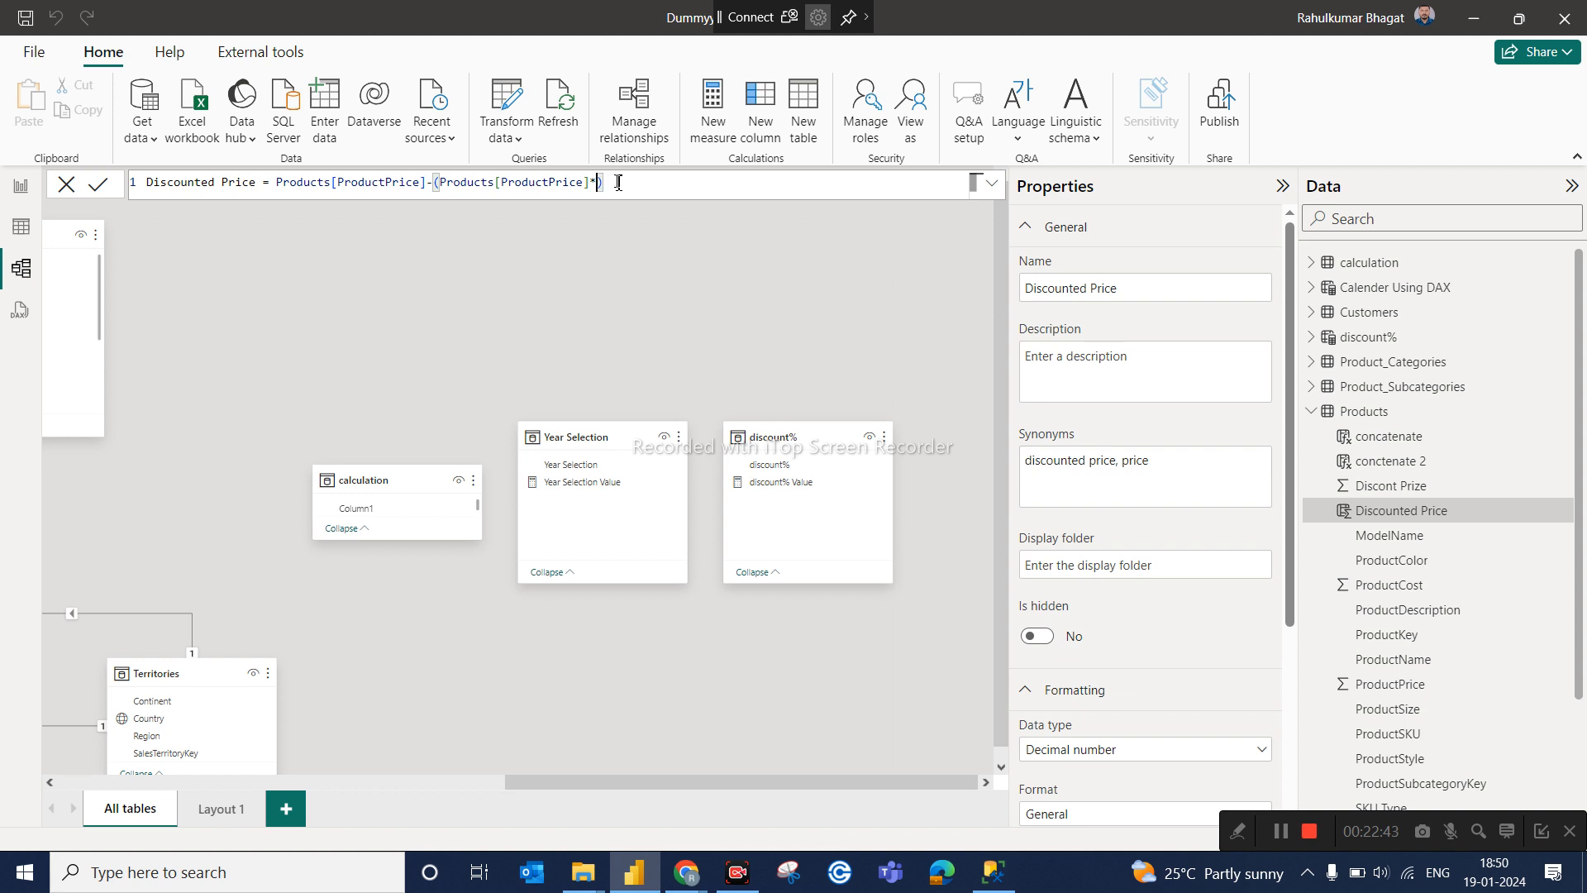
type("selec")
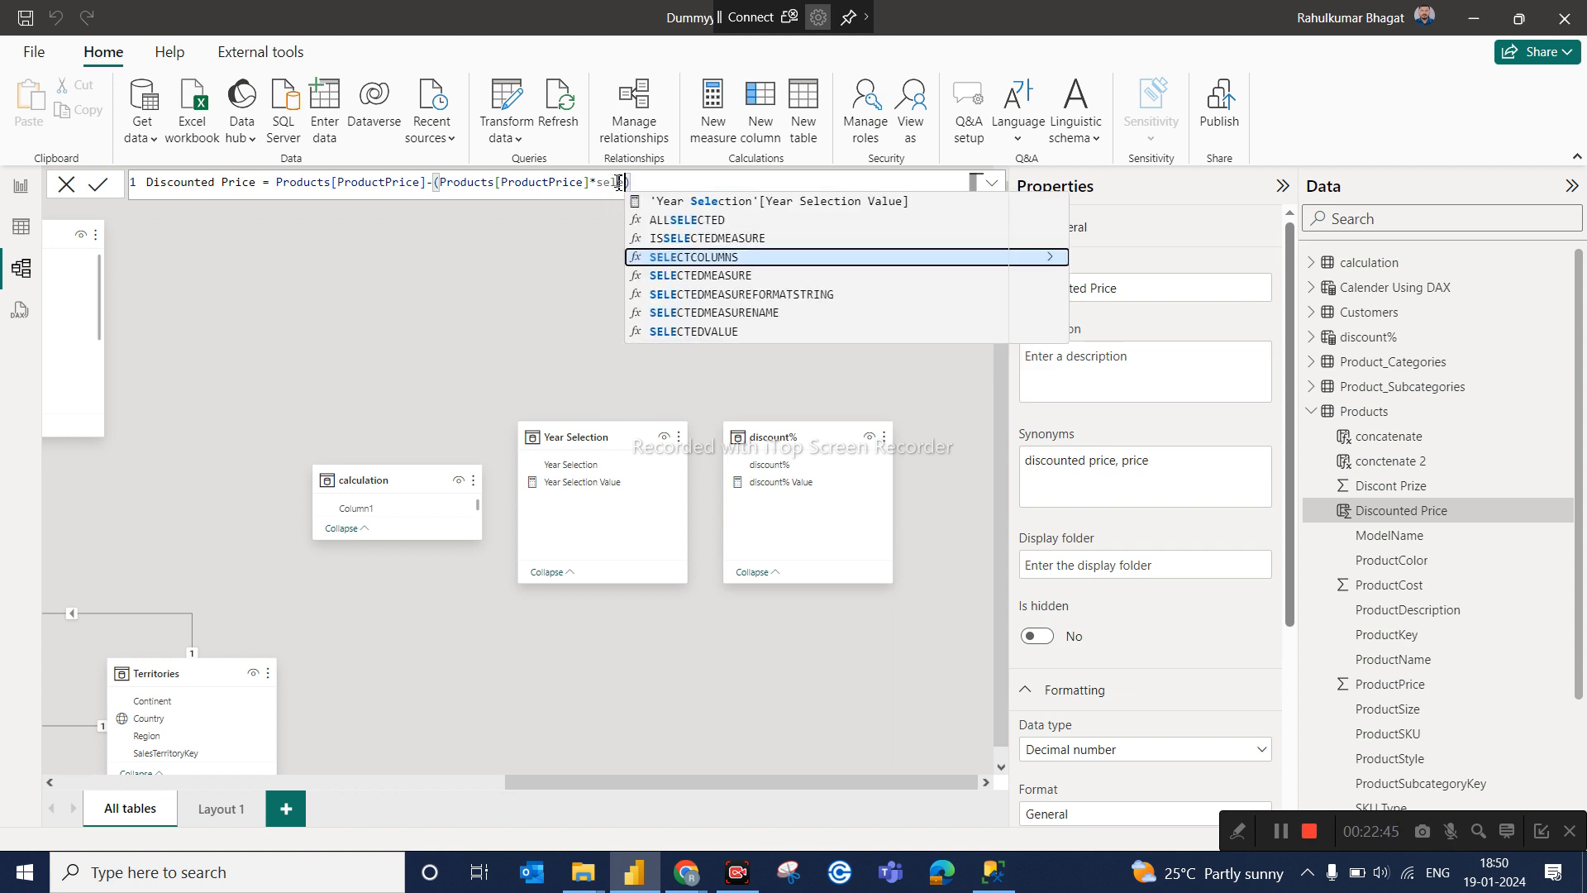
left_click(744, 201)
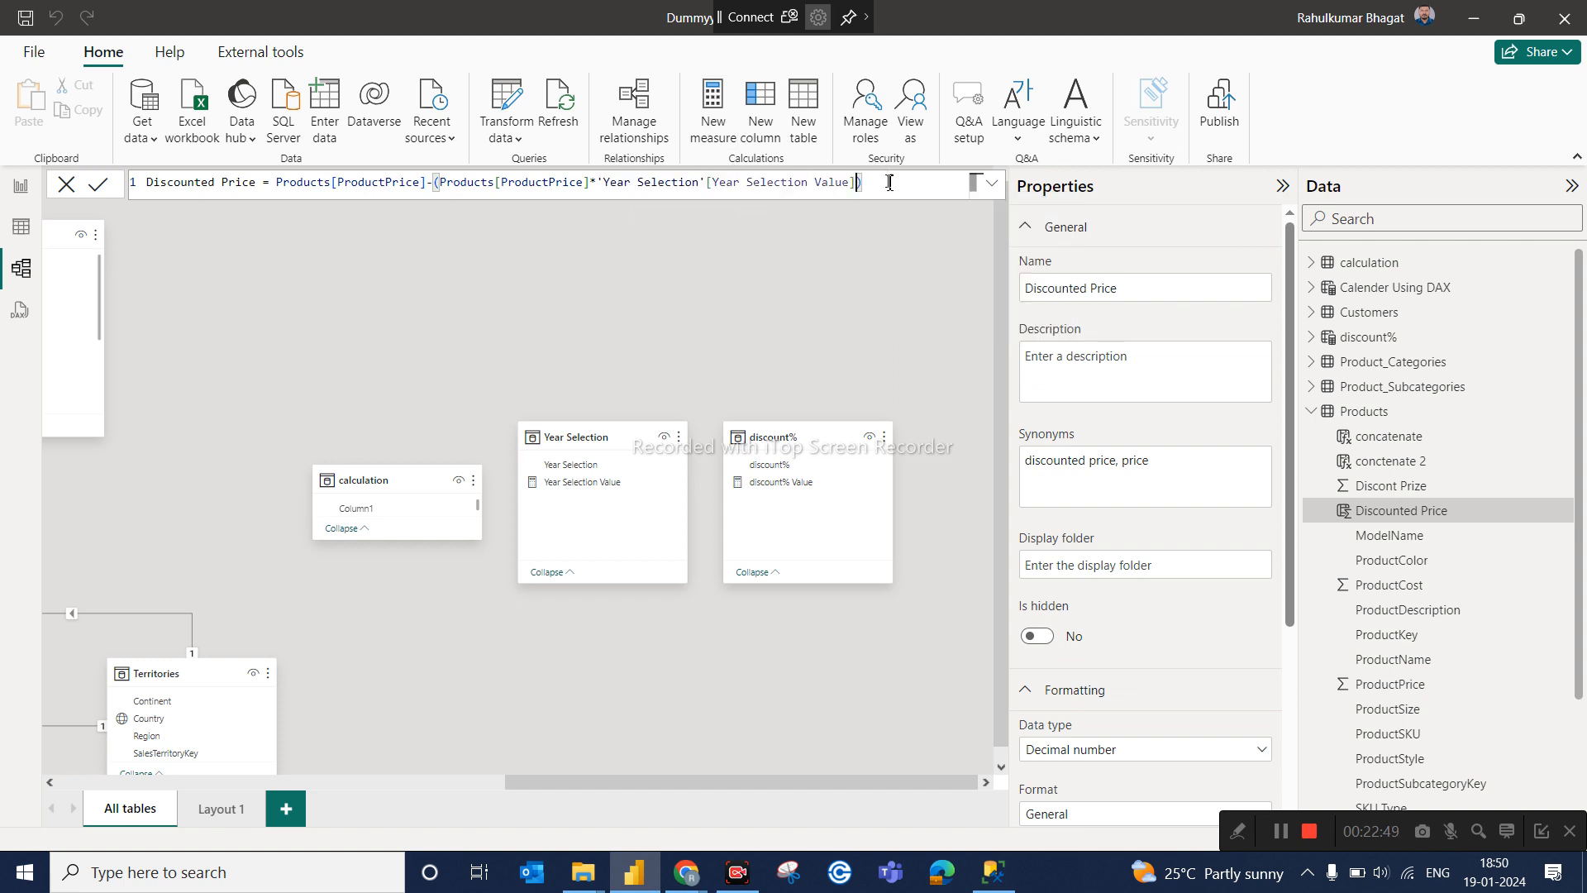
key("Return")
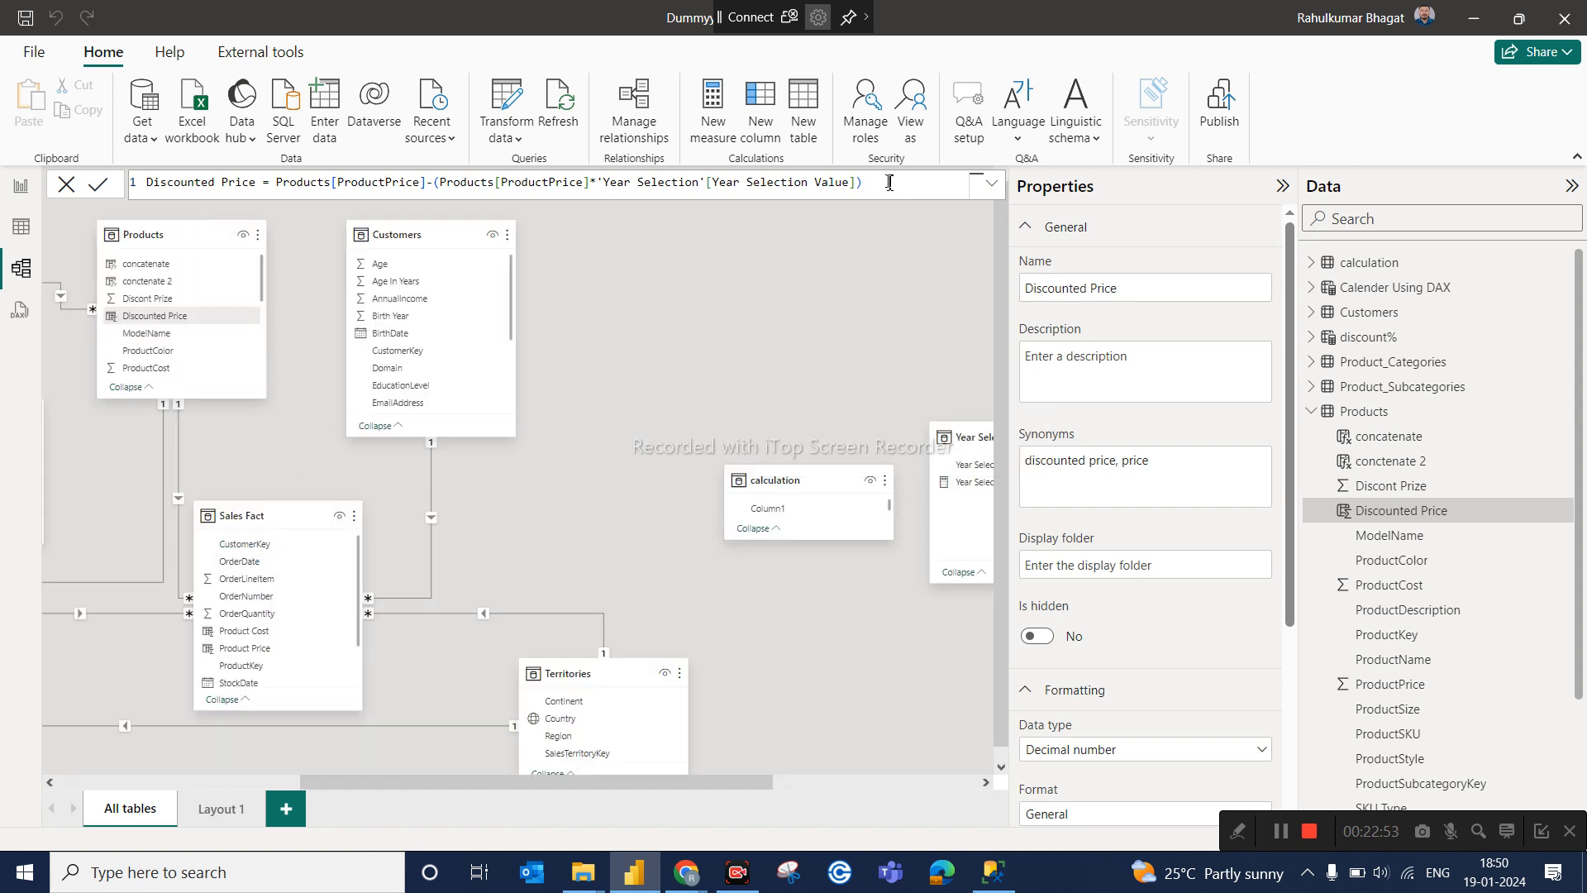
Return to the report and shift the discount% slicer up and to the left, and the sales table slightly left.
left_click(21, 190)
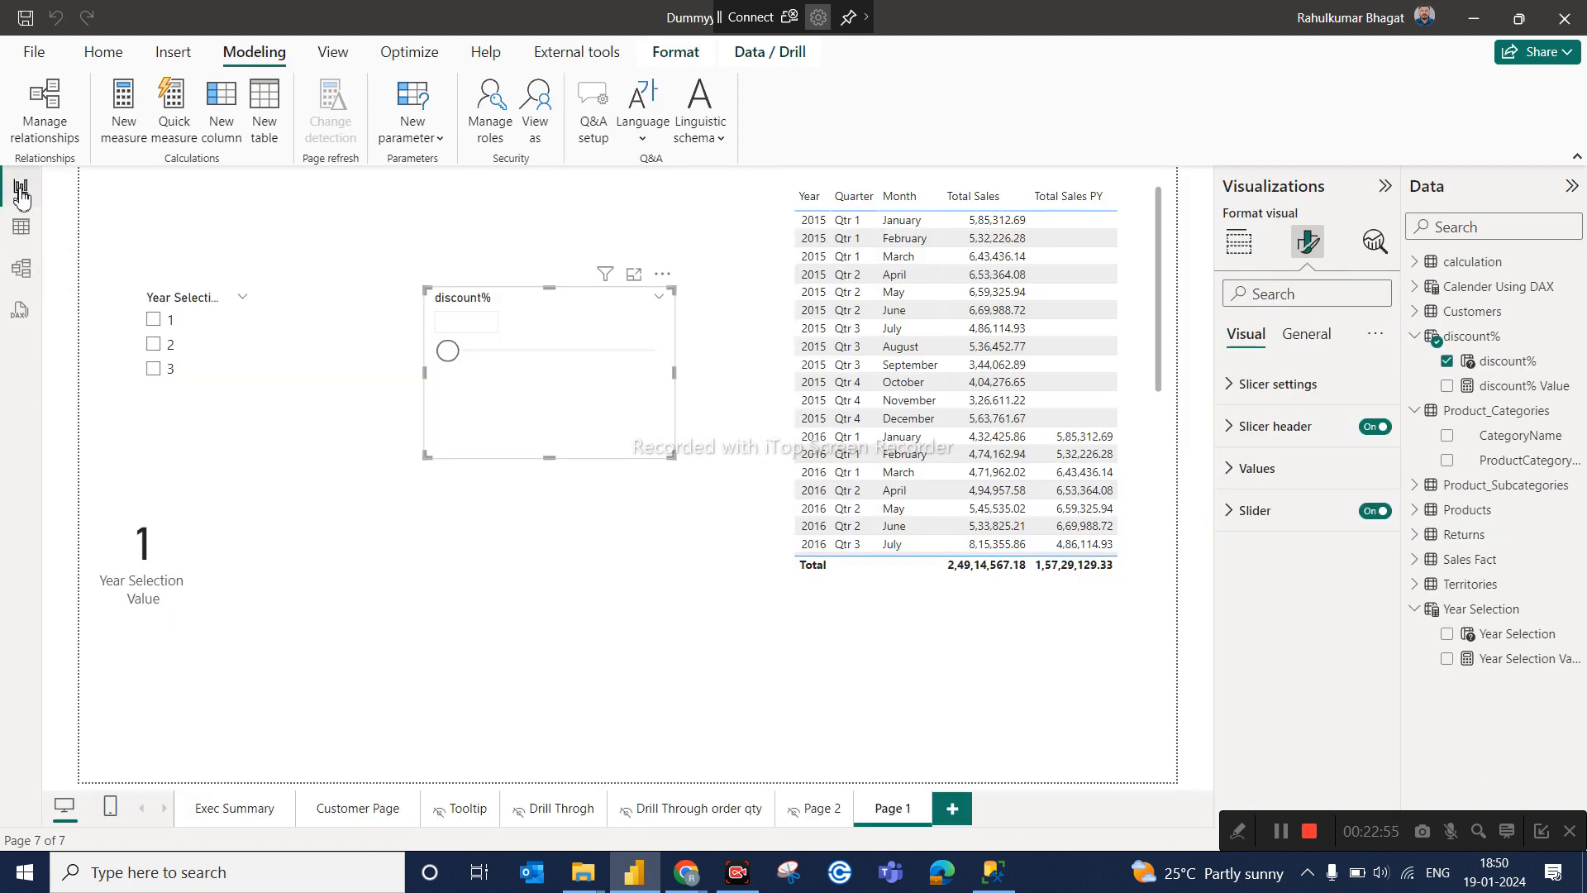
left_click_drag(556, 304, 503, 256)
left_click_drag(879, 573, 837, 578)
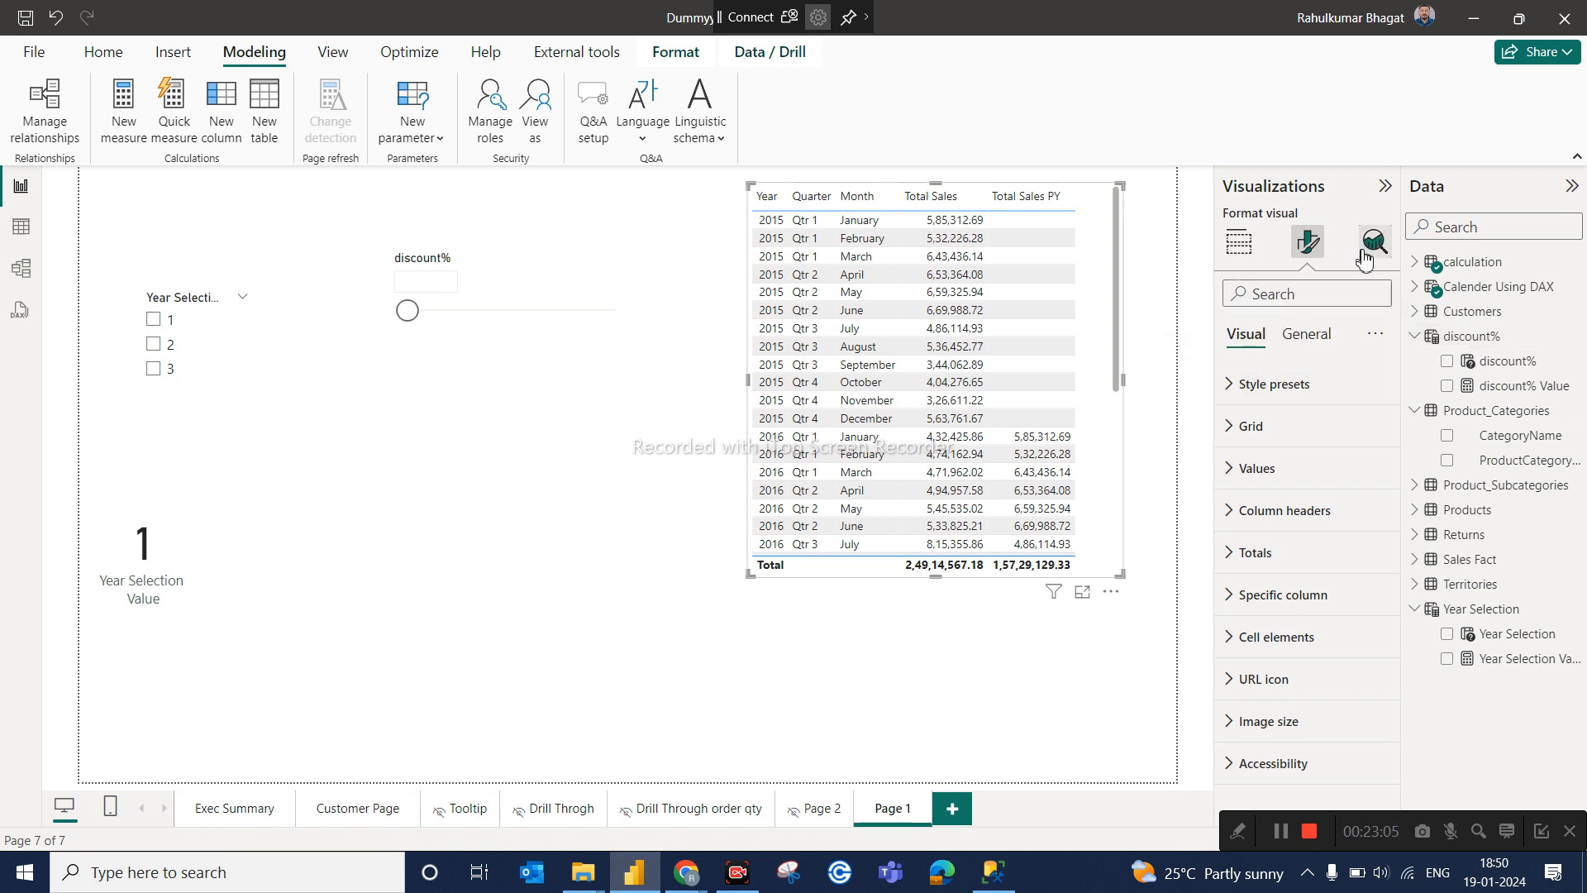
Remove the Total Sales and Total Sales PY table visual from Page 1.
left_click(1414, 261)
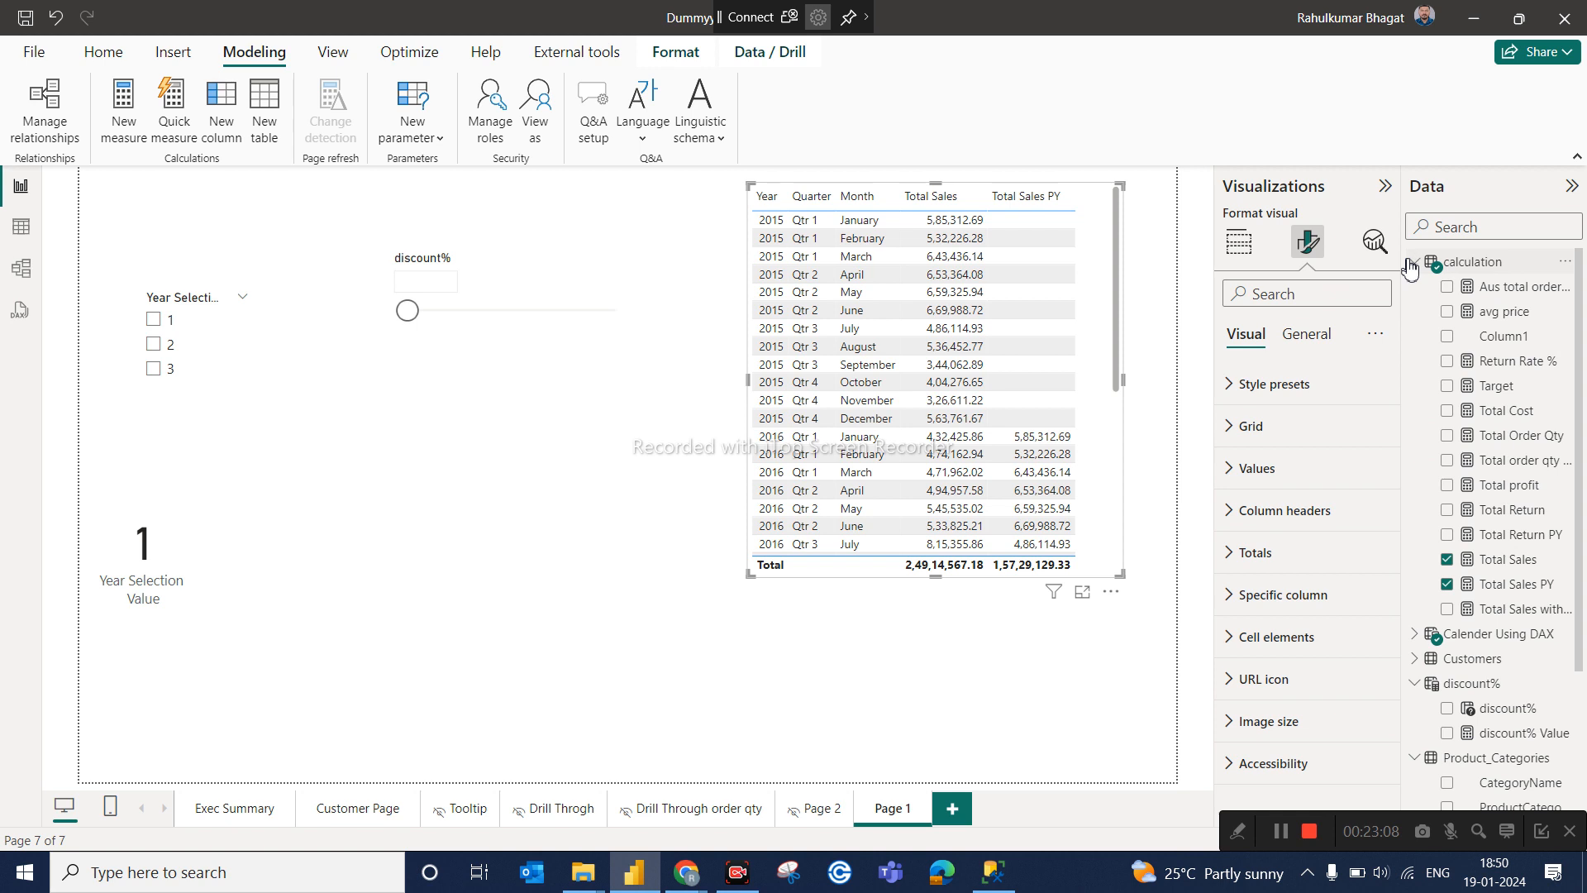
left_click(1566, 265)
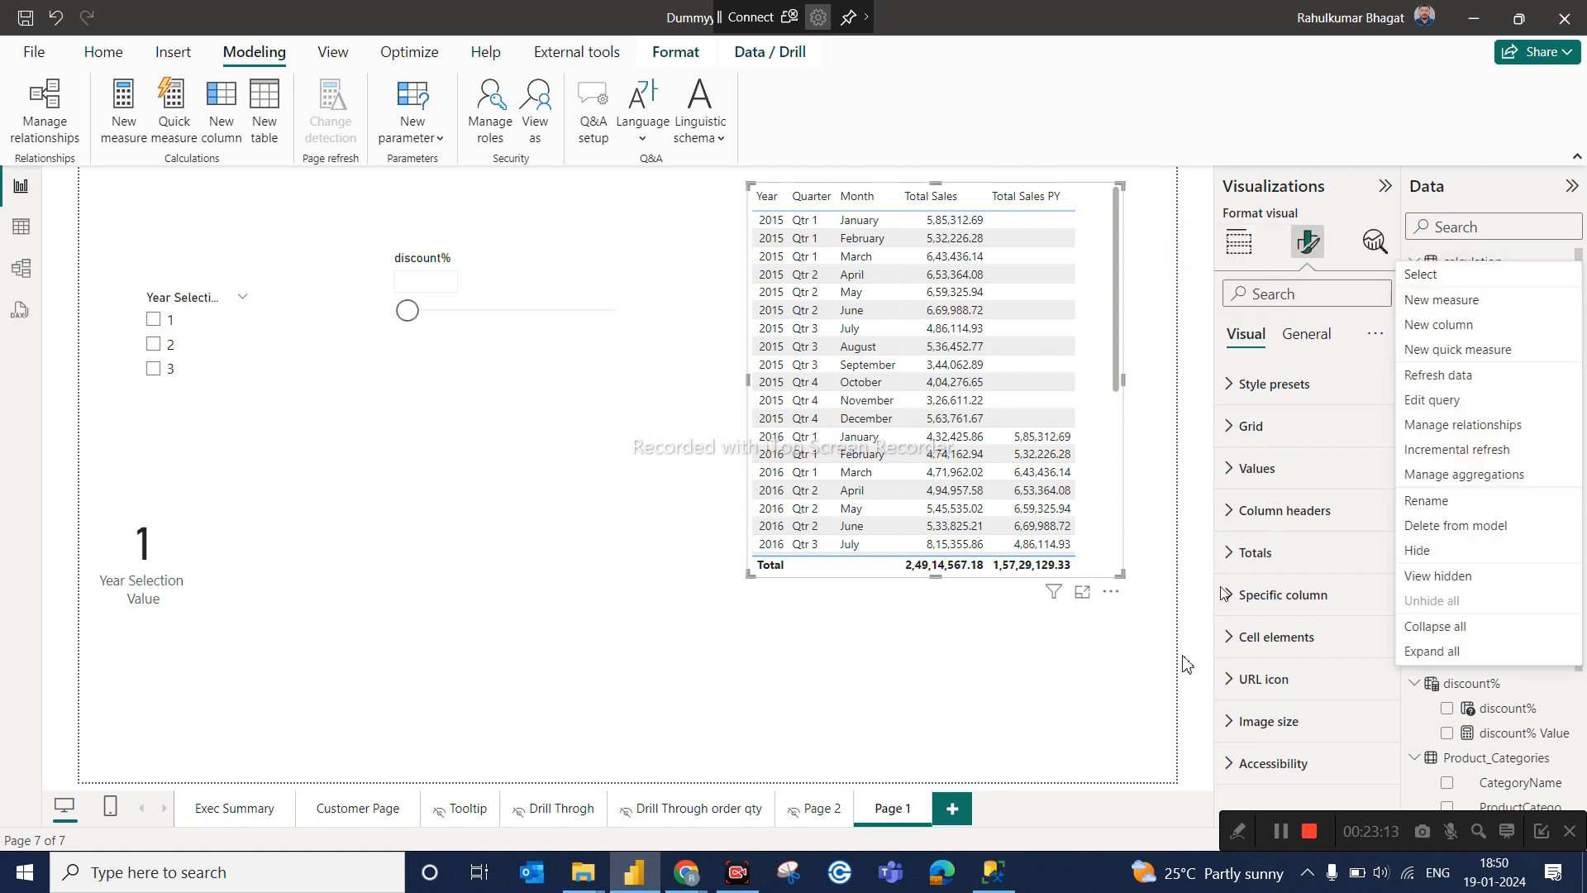
left_click(1016, 662)
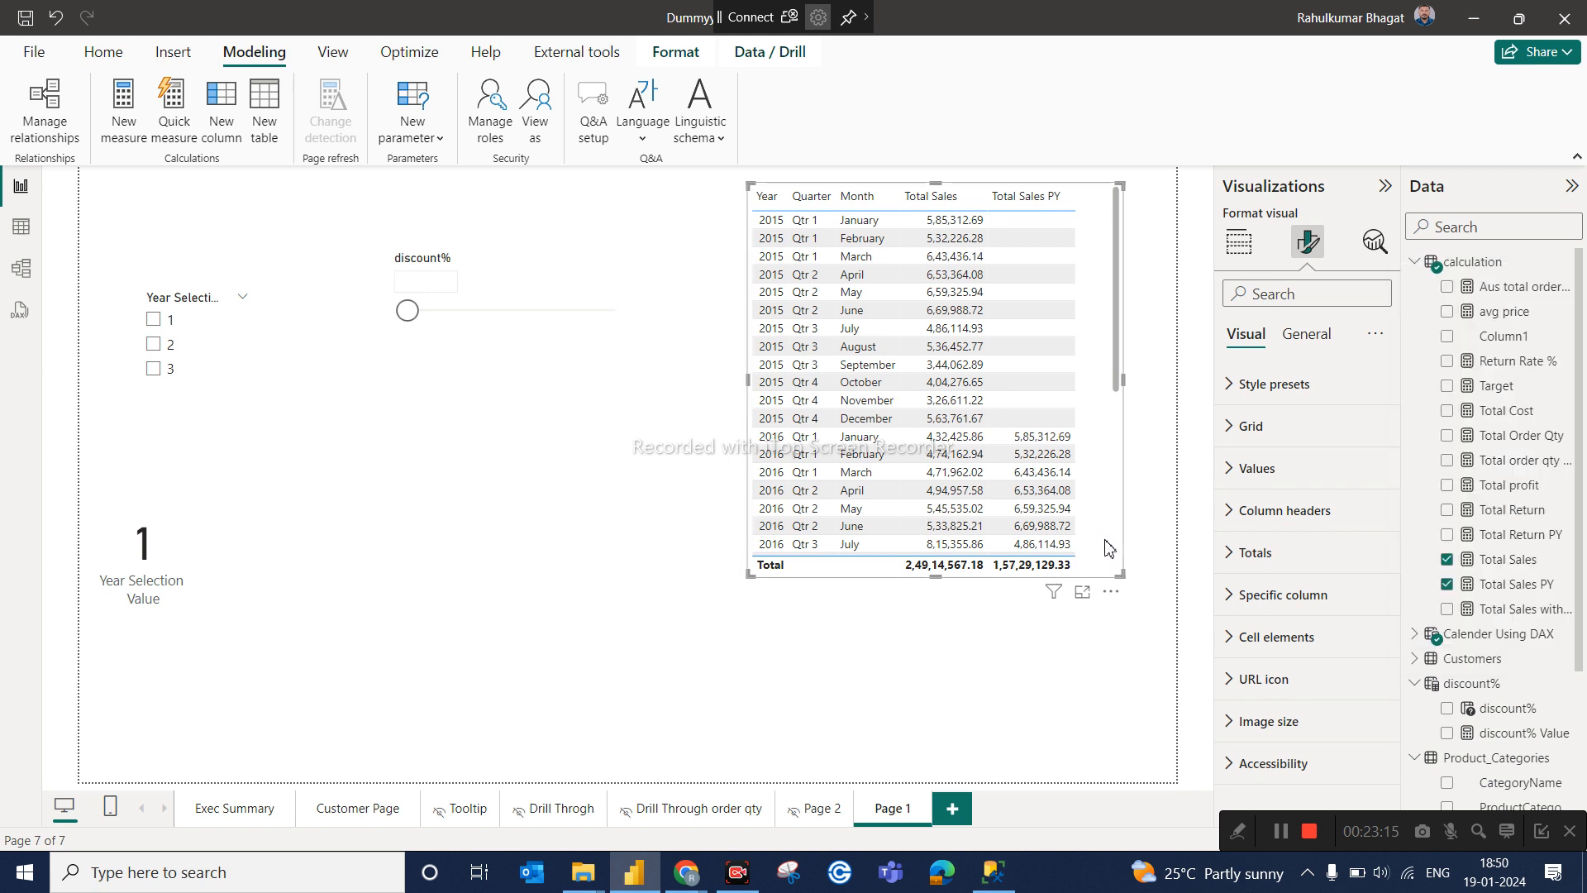
left_click(1110, 591)
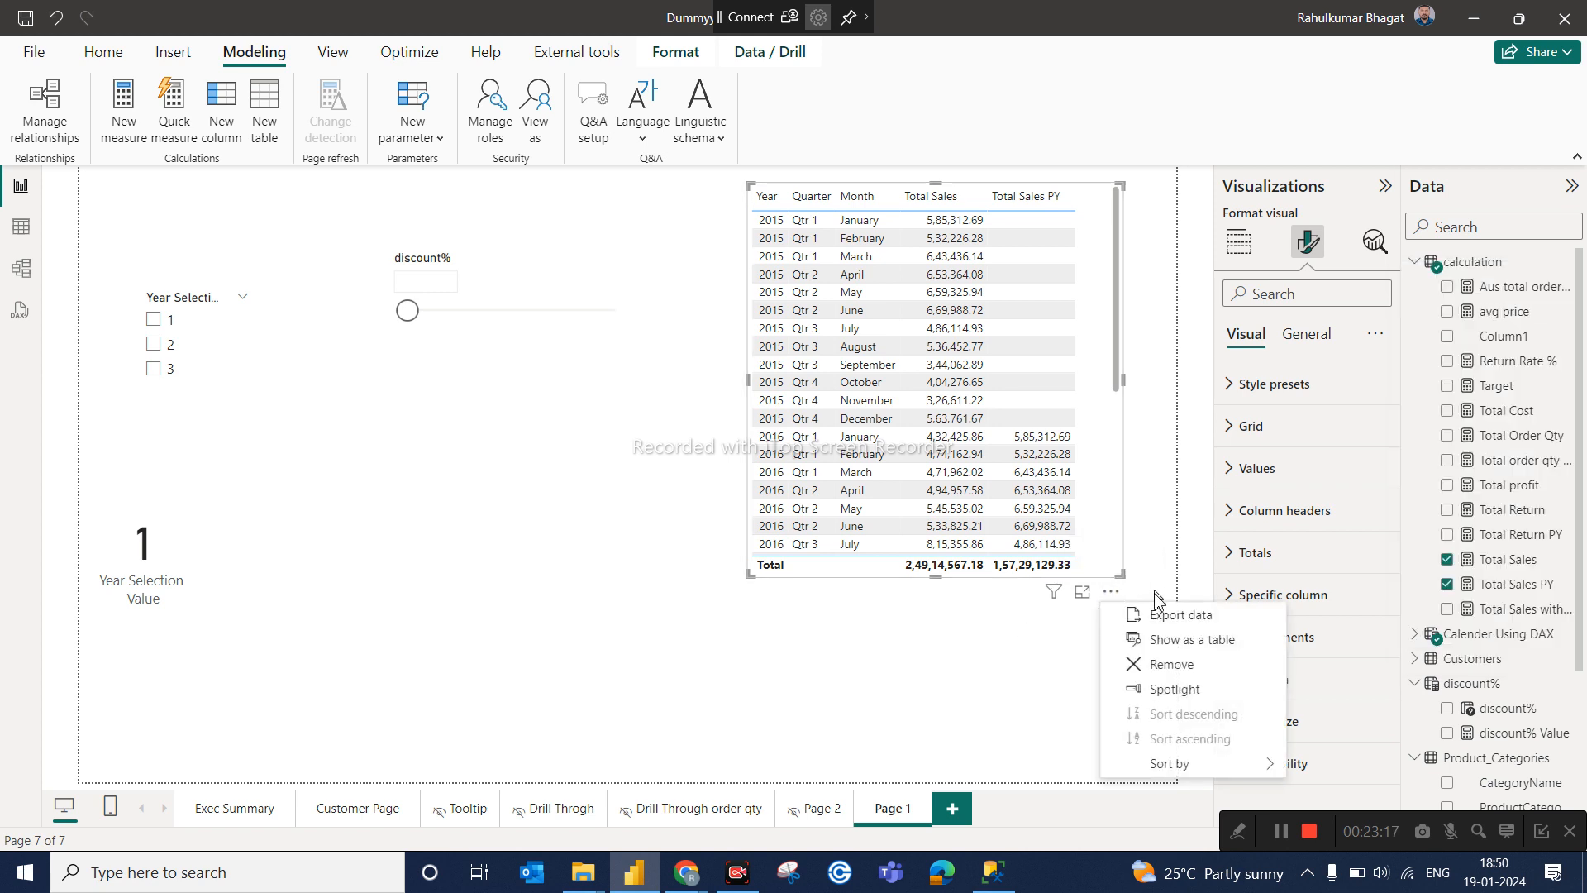
left_click(1164, 668)
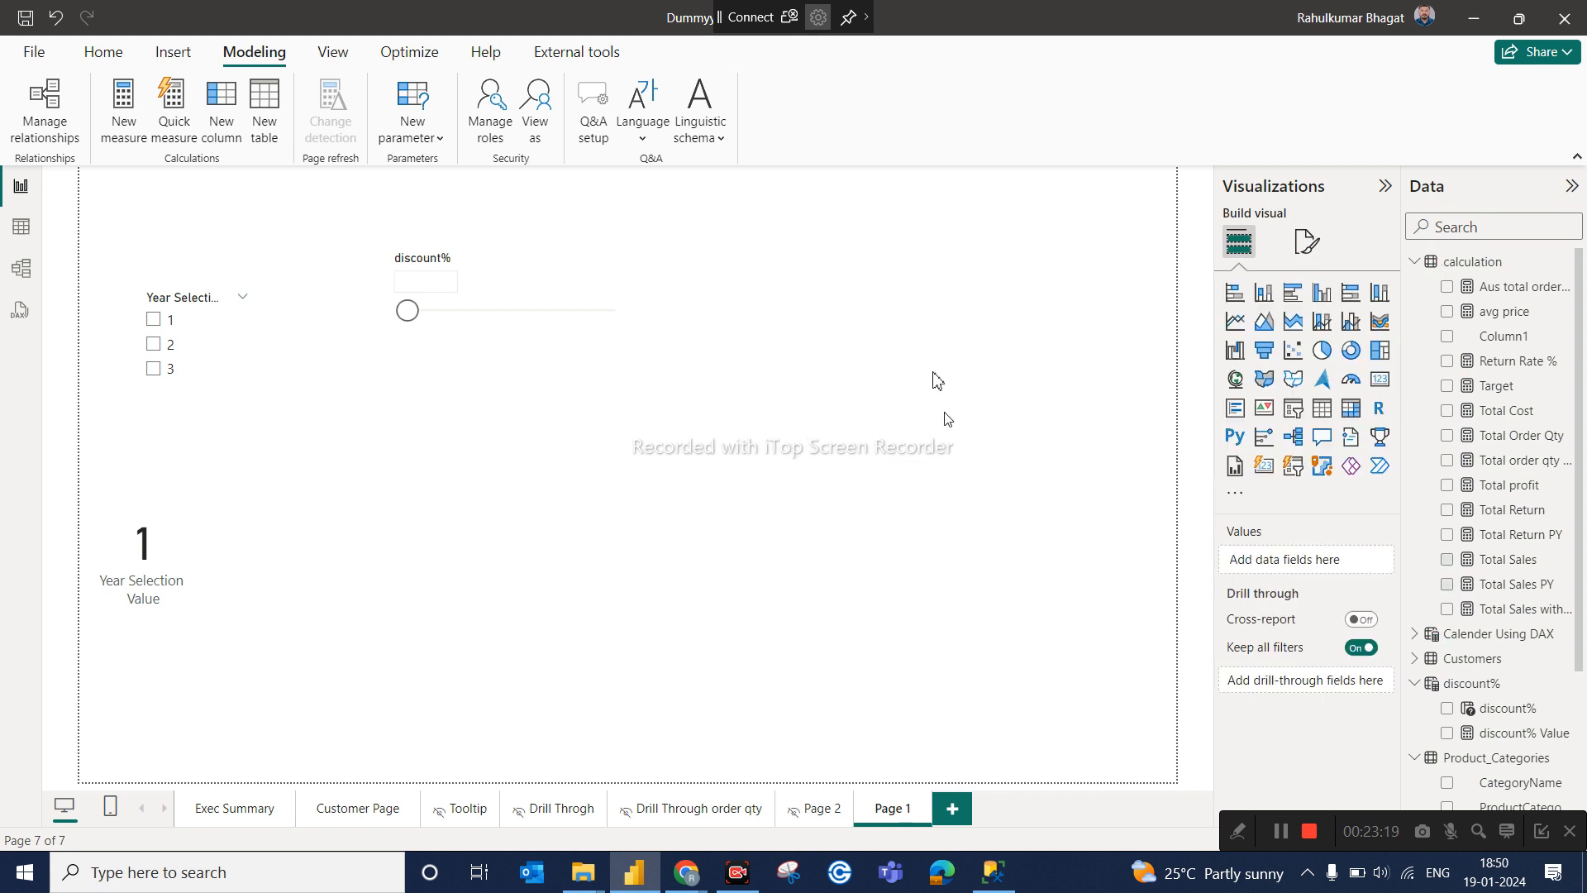
Change the discount% slicer style to Vertical list and make it taller and narrower to fit all values from 0.00 to 1.00.
left_click(493, 259)
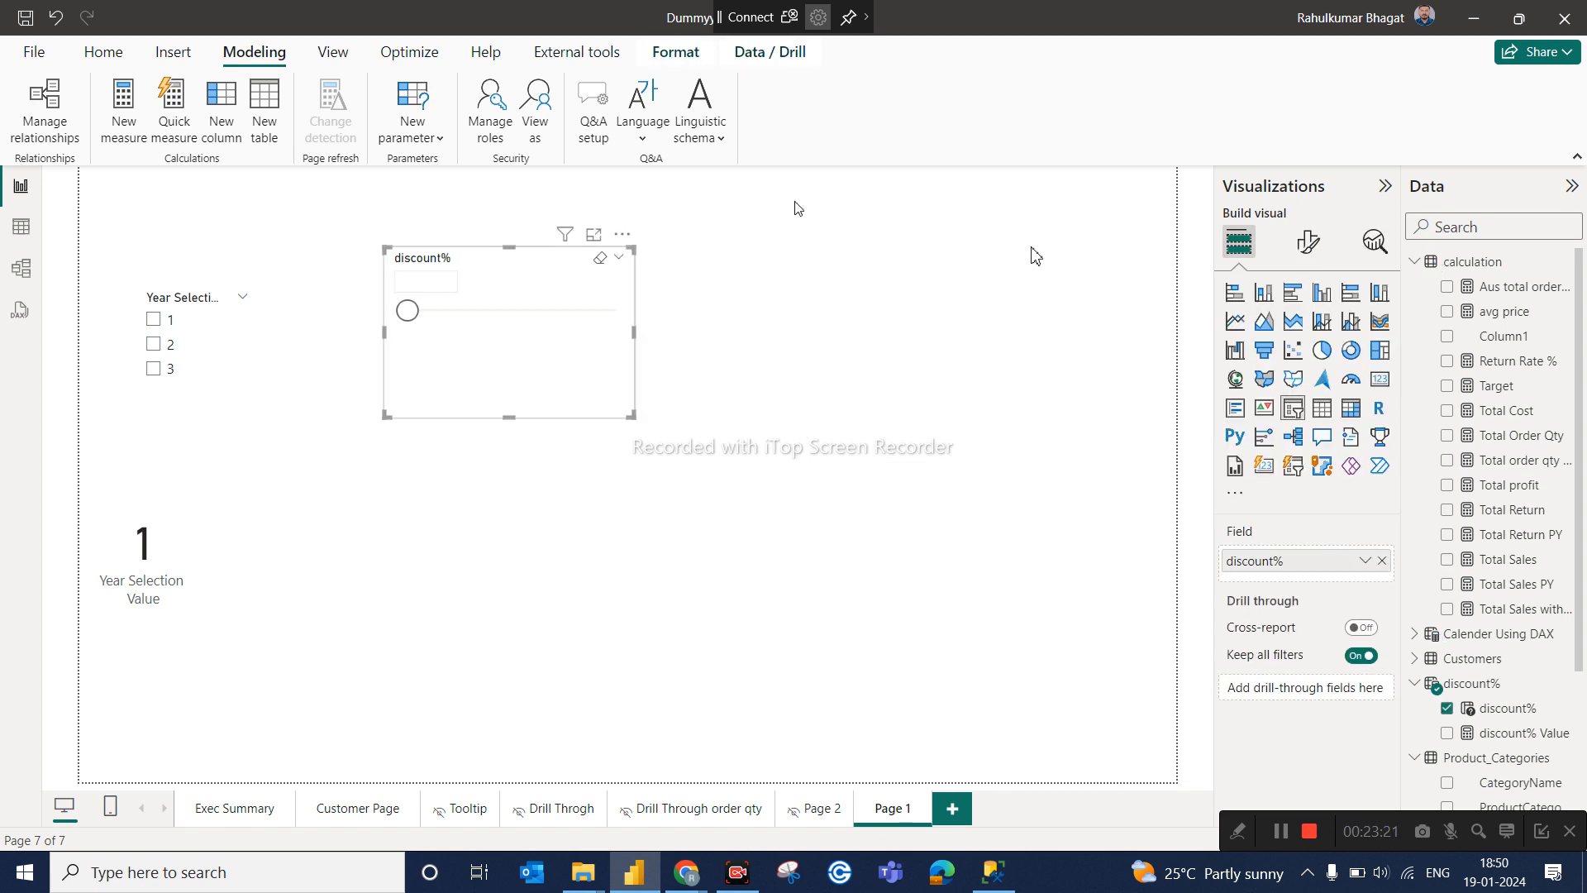
left_click(1307, 248)
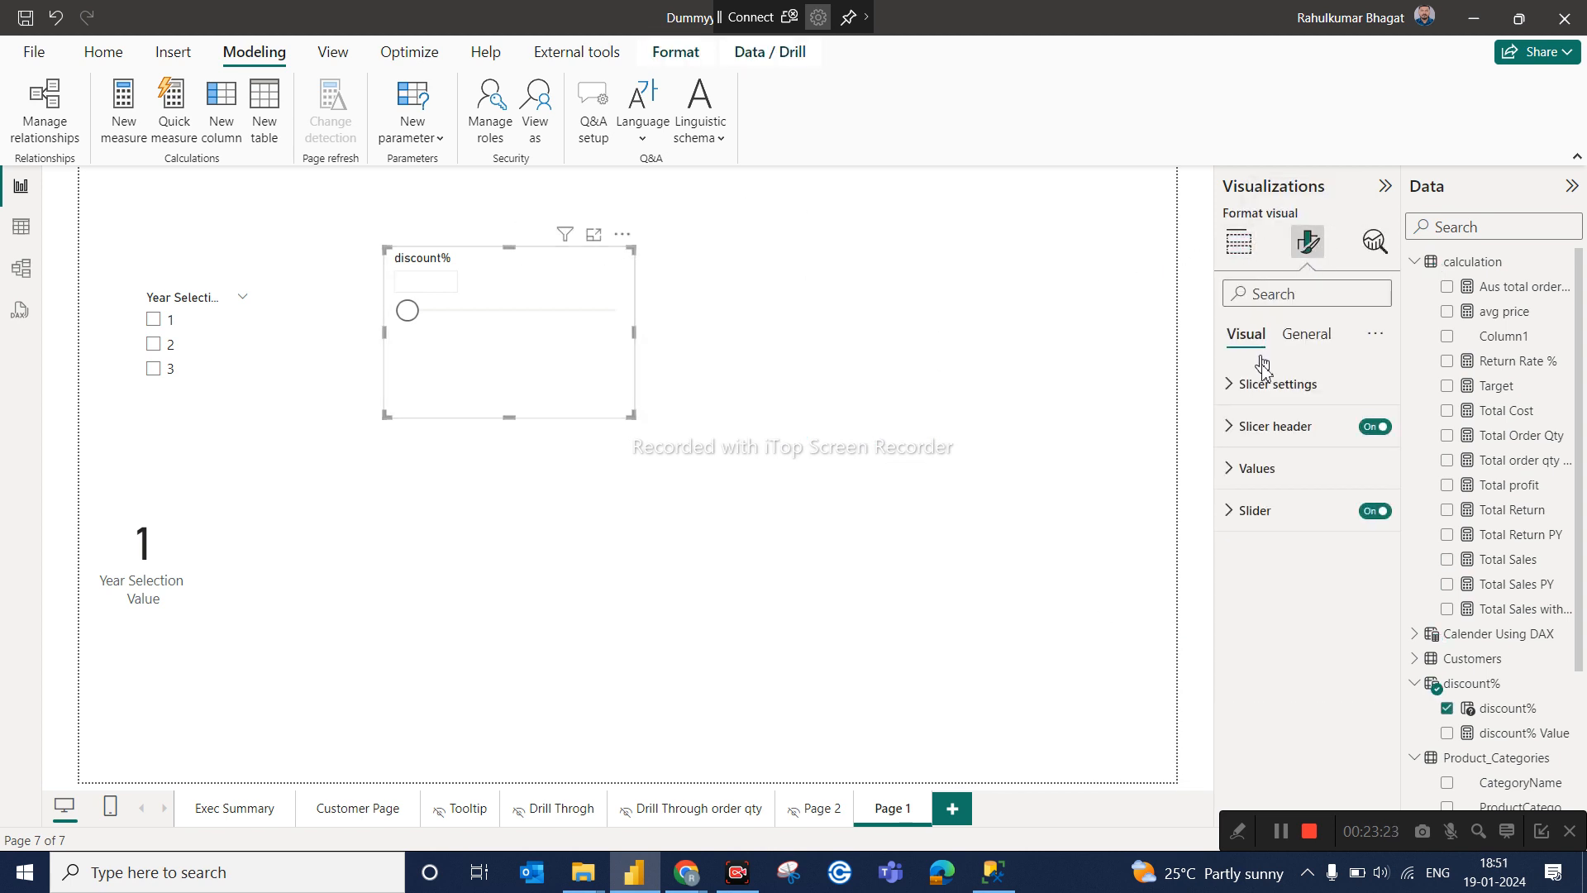
left_click(1256, 383)
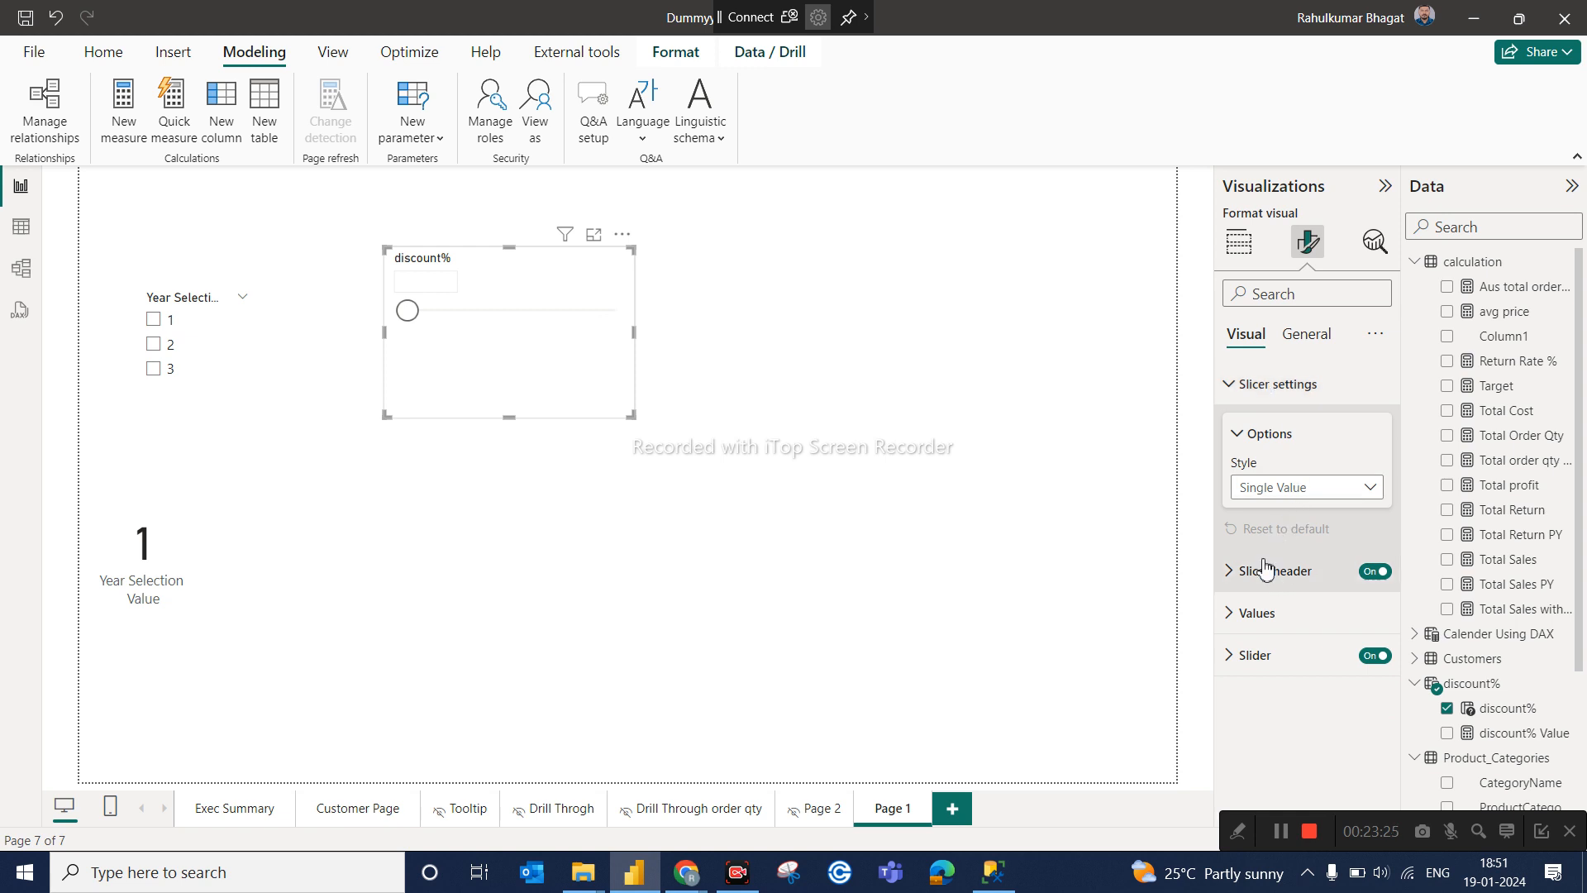
left_click(1270, 490)
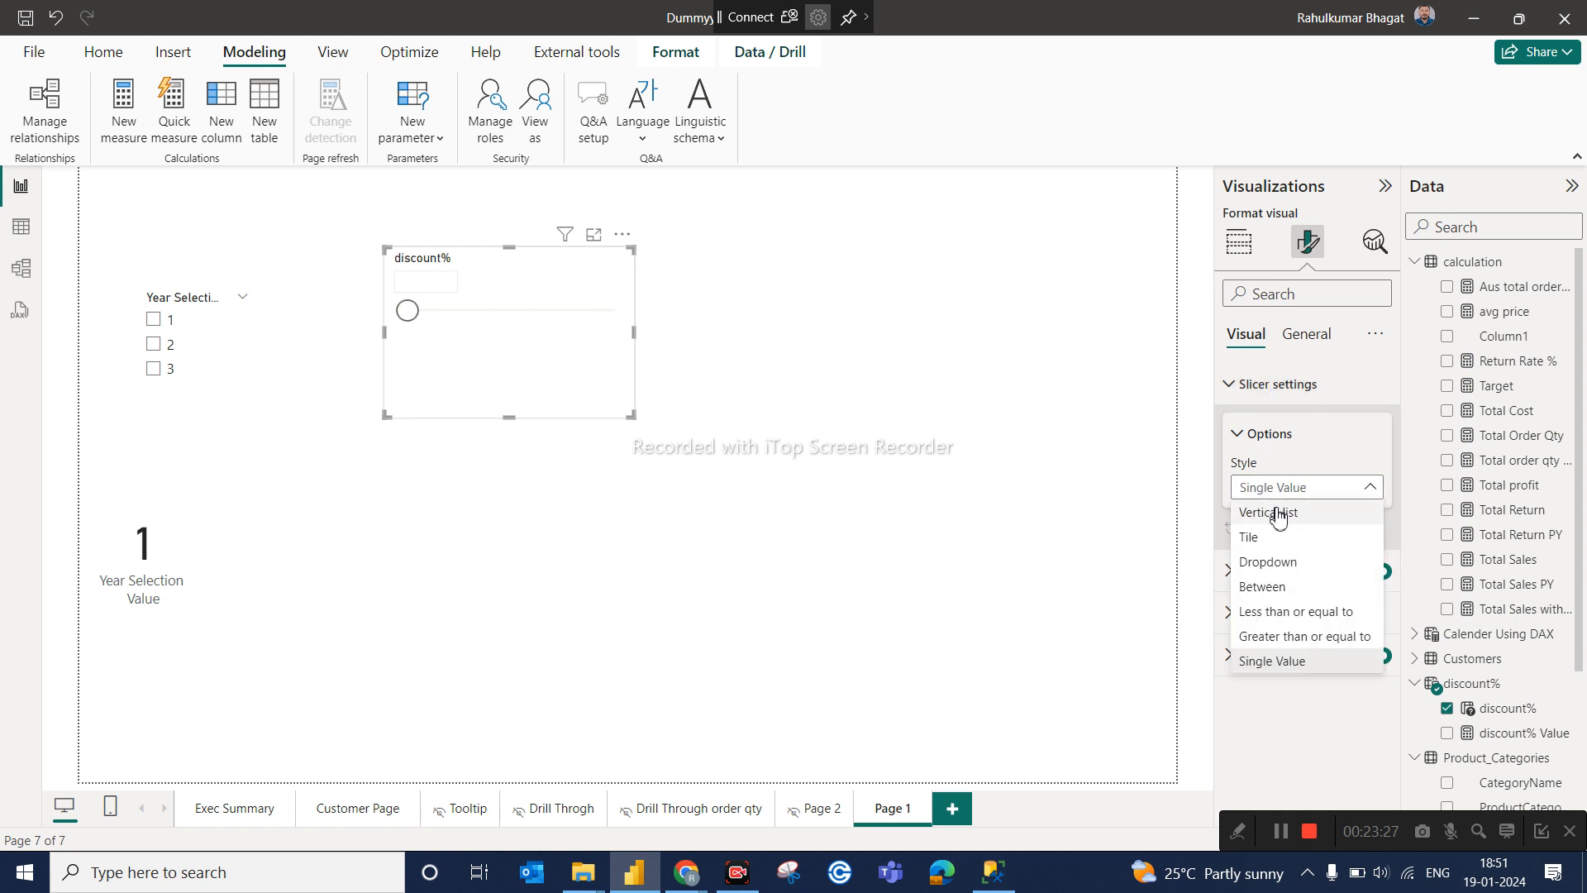
left_click(1277, 513)
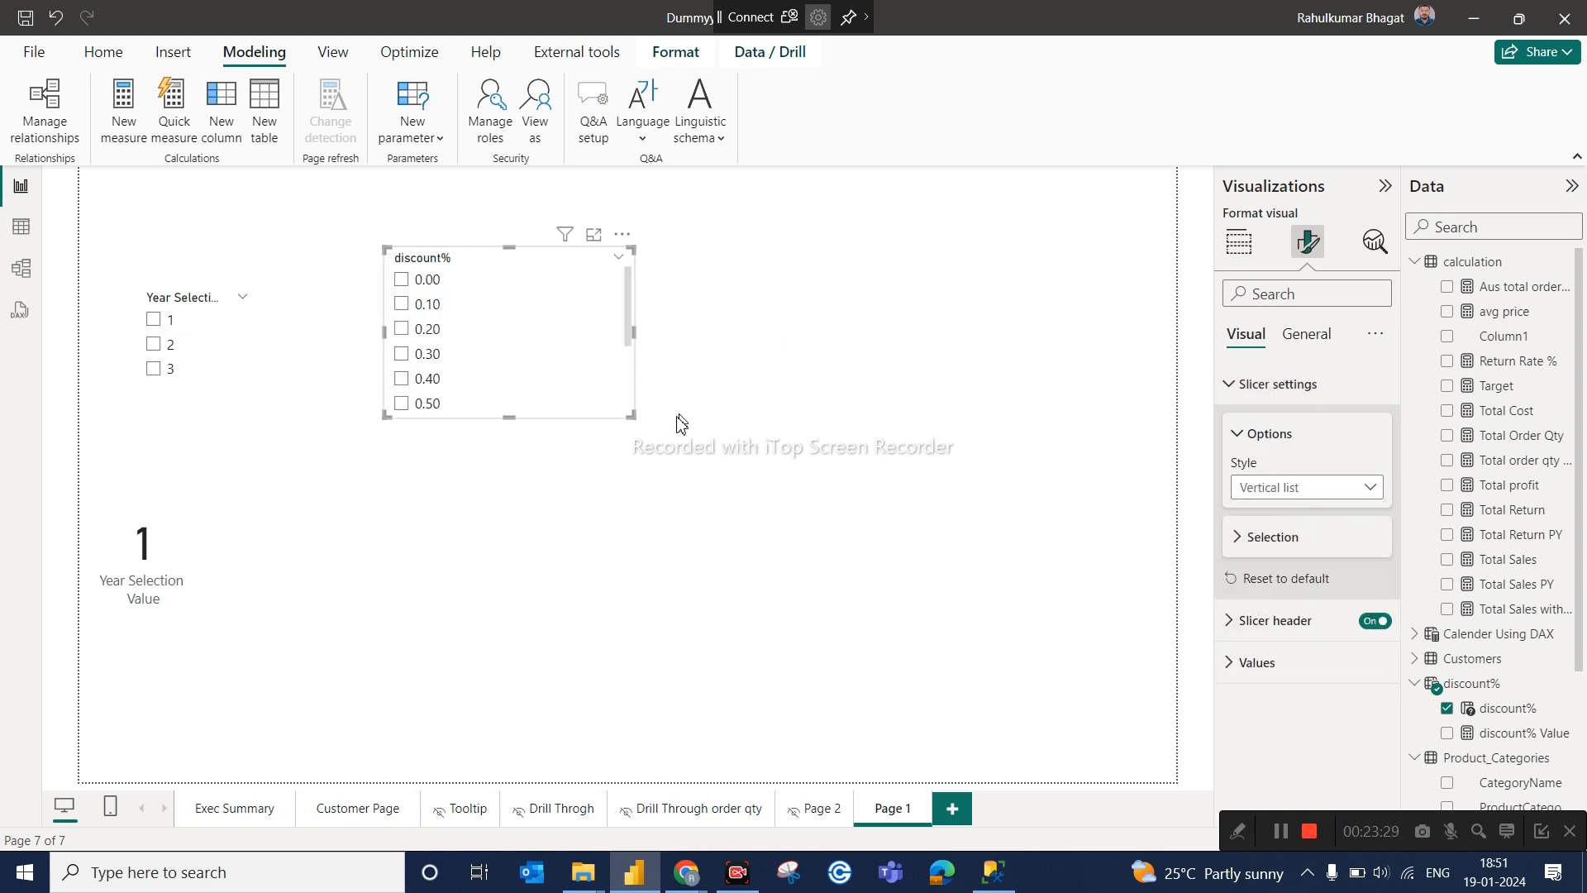
left_click_drag(628, 571, 562, 579)
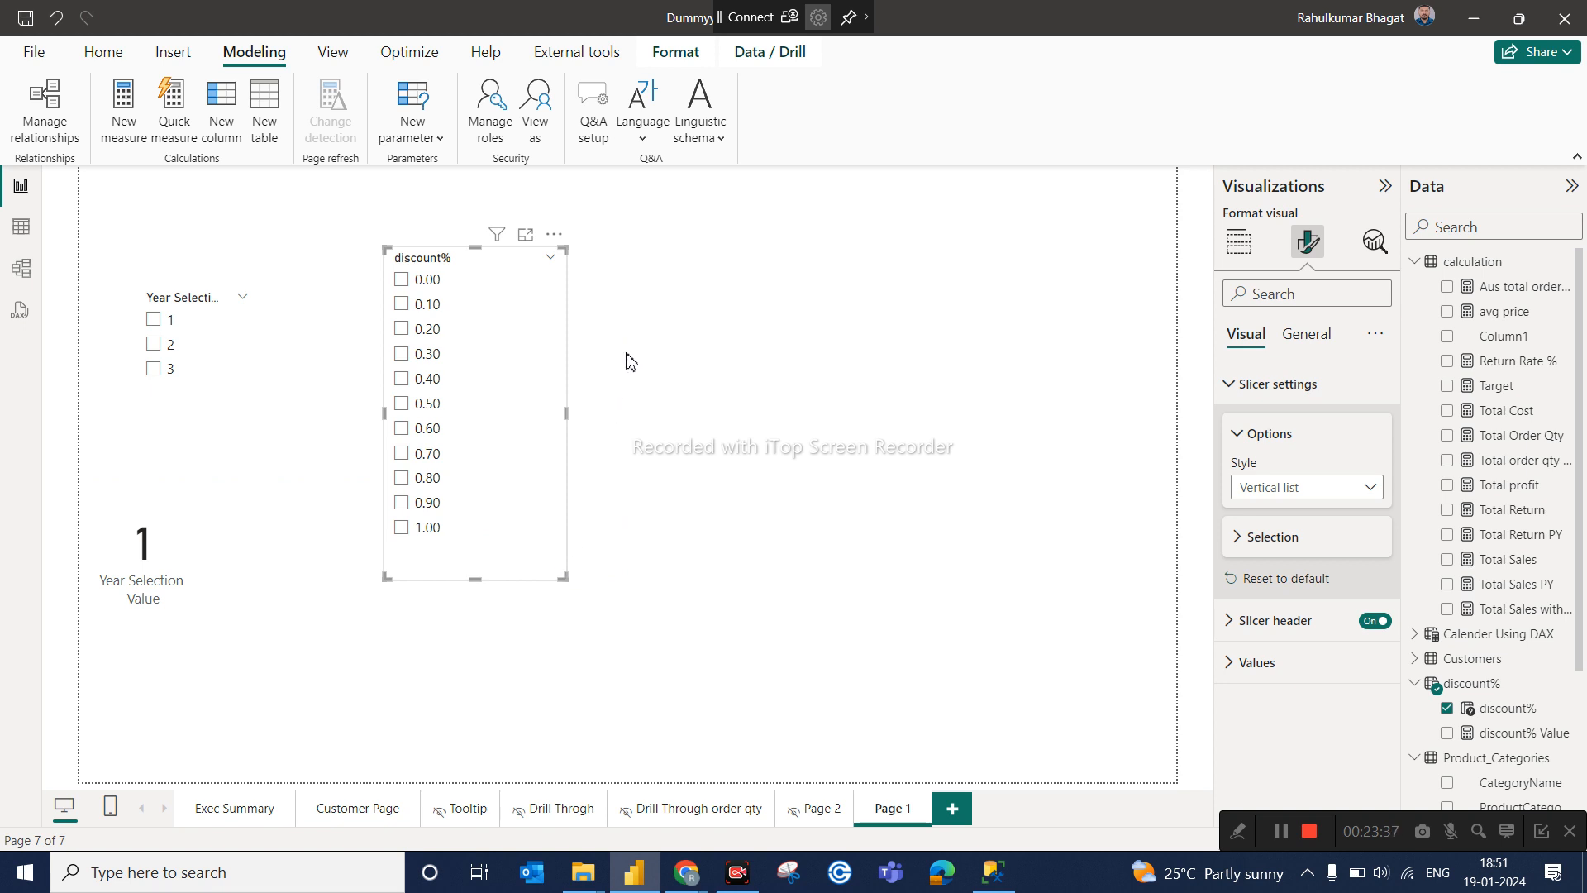
Insert an empty table visual beside the discount% slicer and enlarge it.
left_click(765, 343)
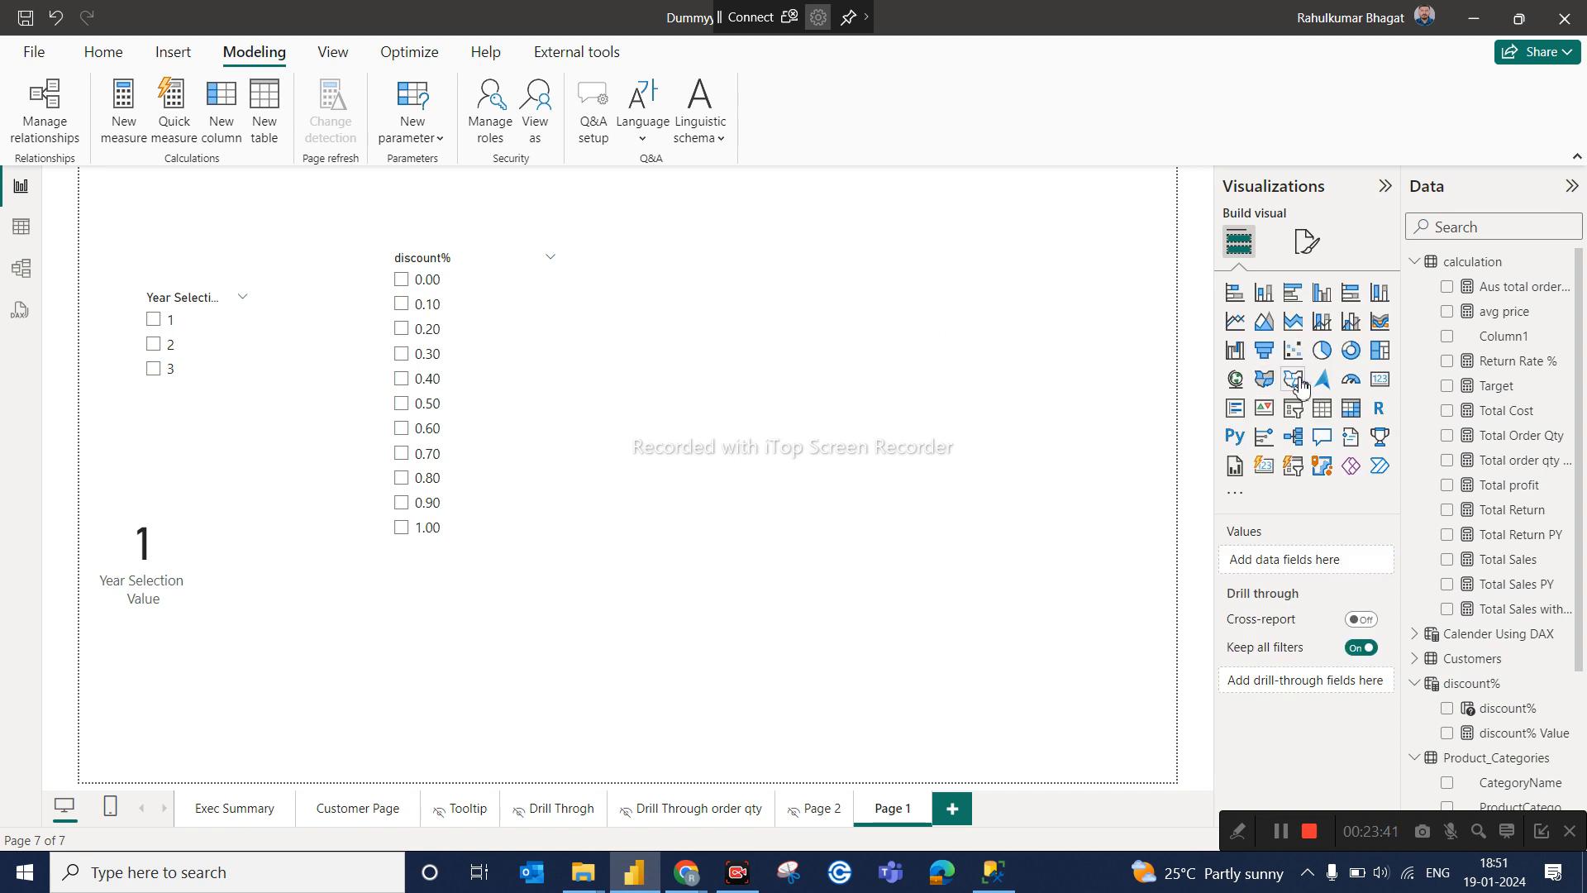
left_click(1321, 409)
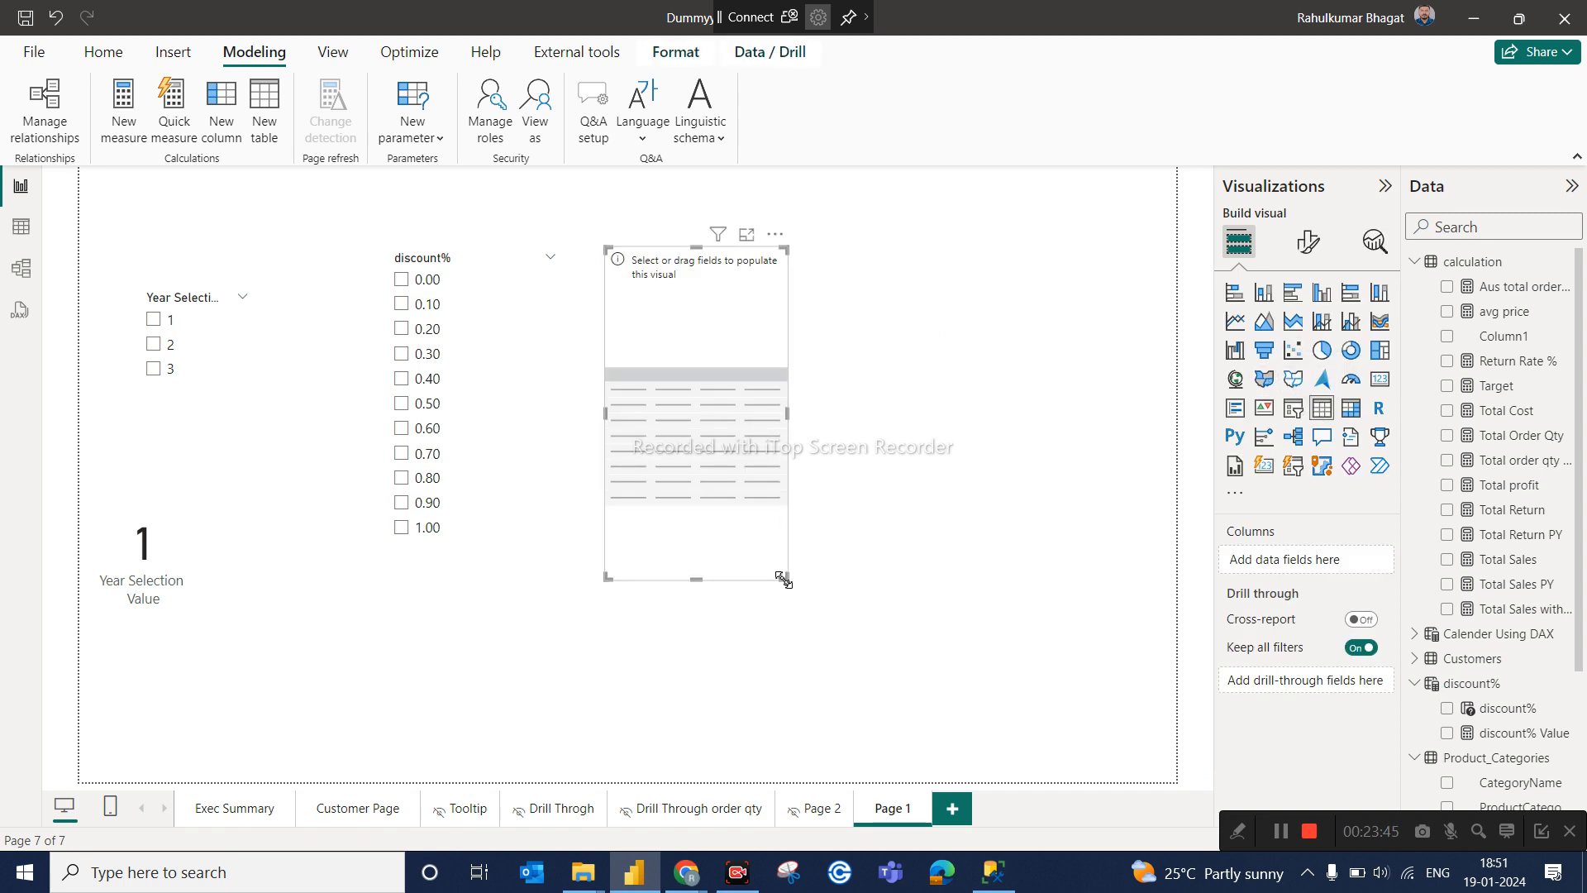
left_click_drag(784, 579, 1017, 656)
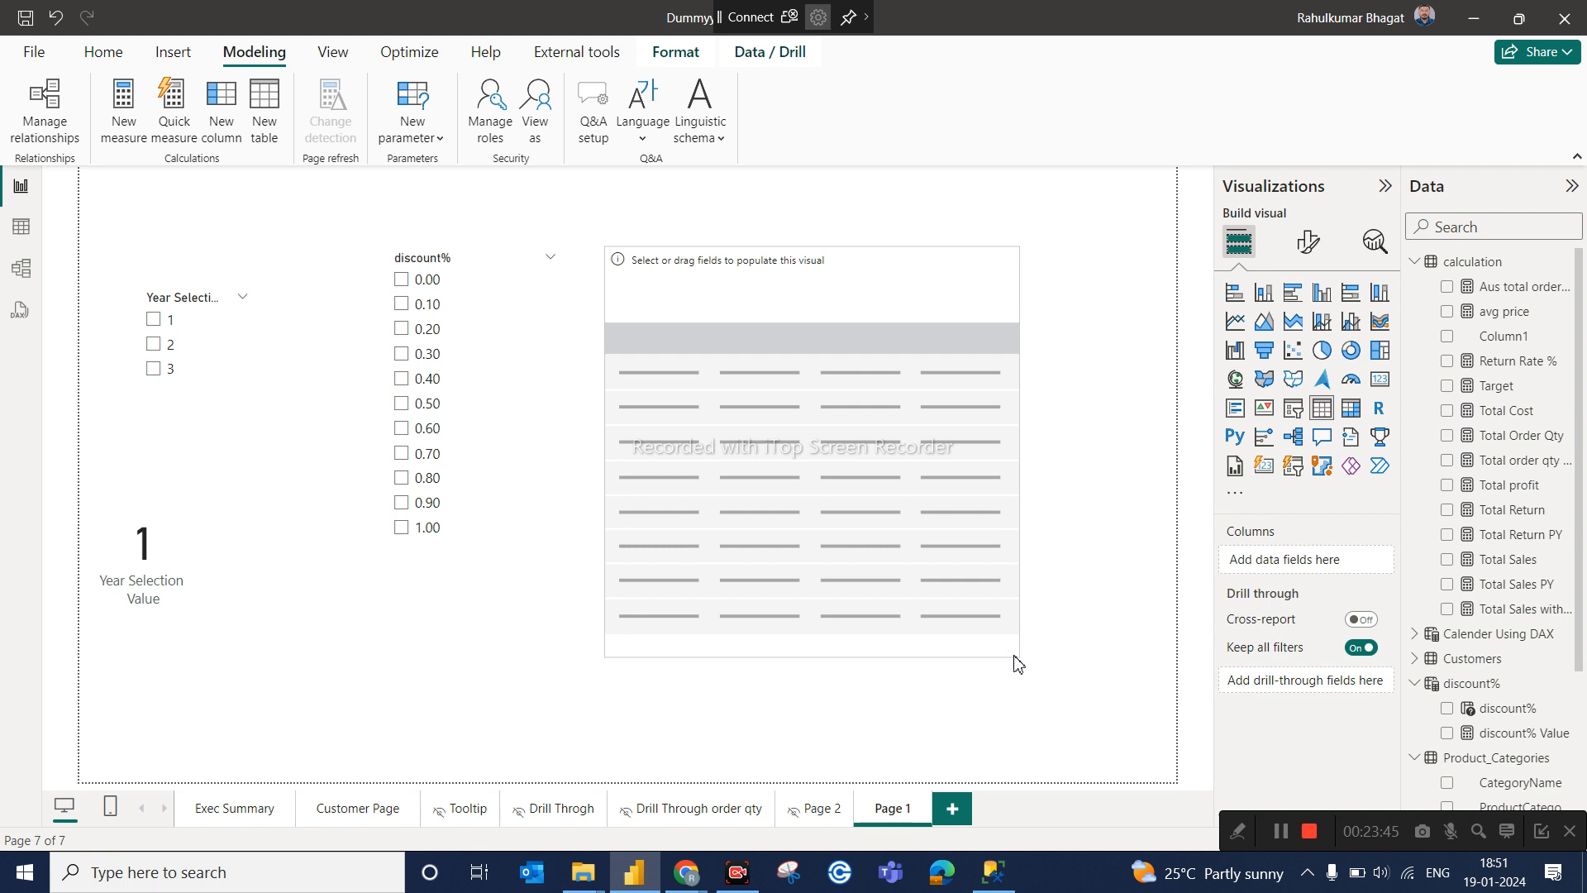
Add ProductKey, ProductName and ProductPrice from Products to the new table, with ProductPrice set to Don't summarize.
left_click(1418, 264)
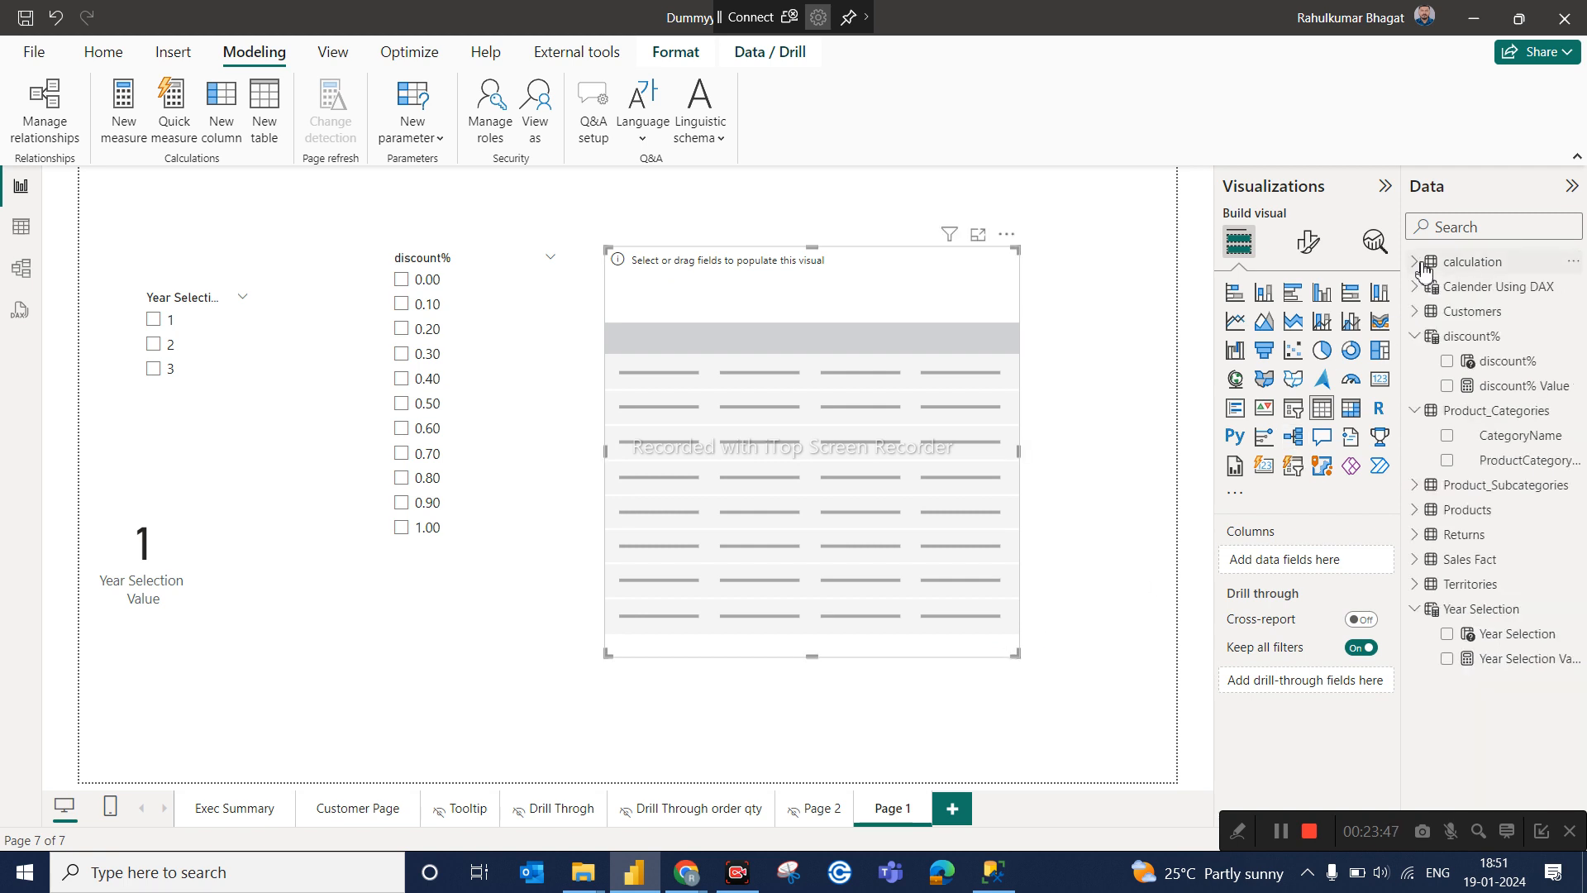
left_click(1418, 339)
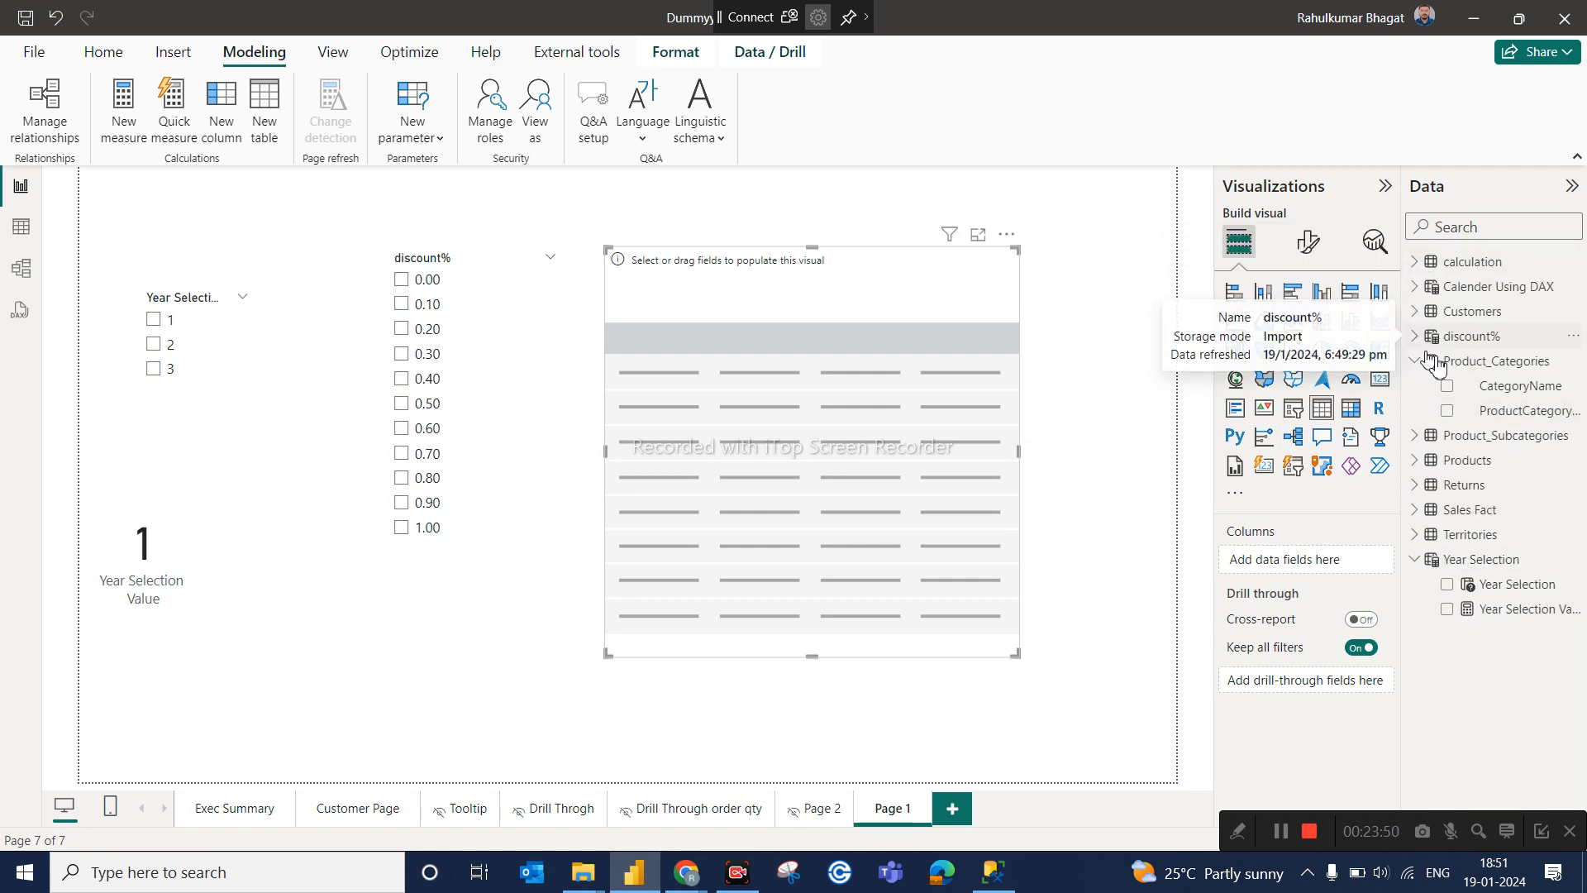
left_click(1416, 460)
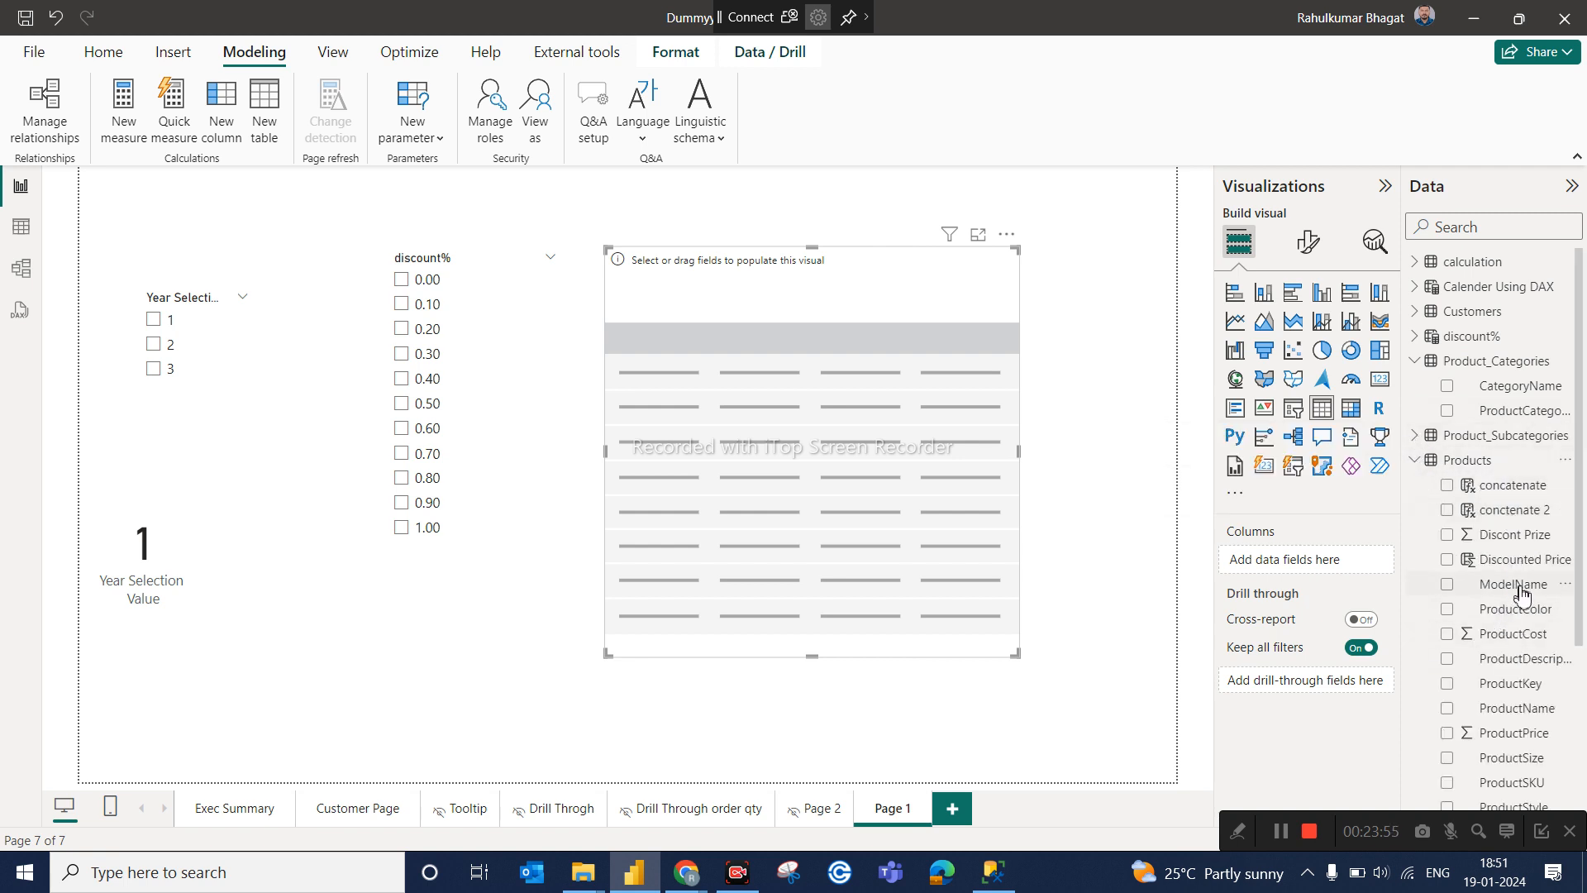
scroll(1523, 593, "down", 3)
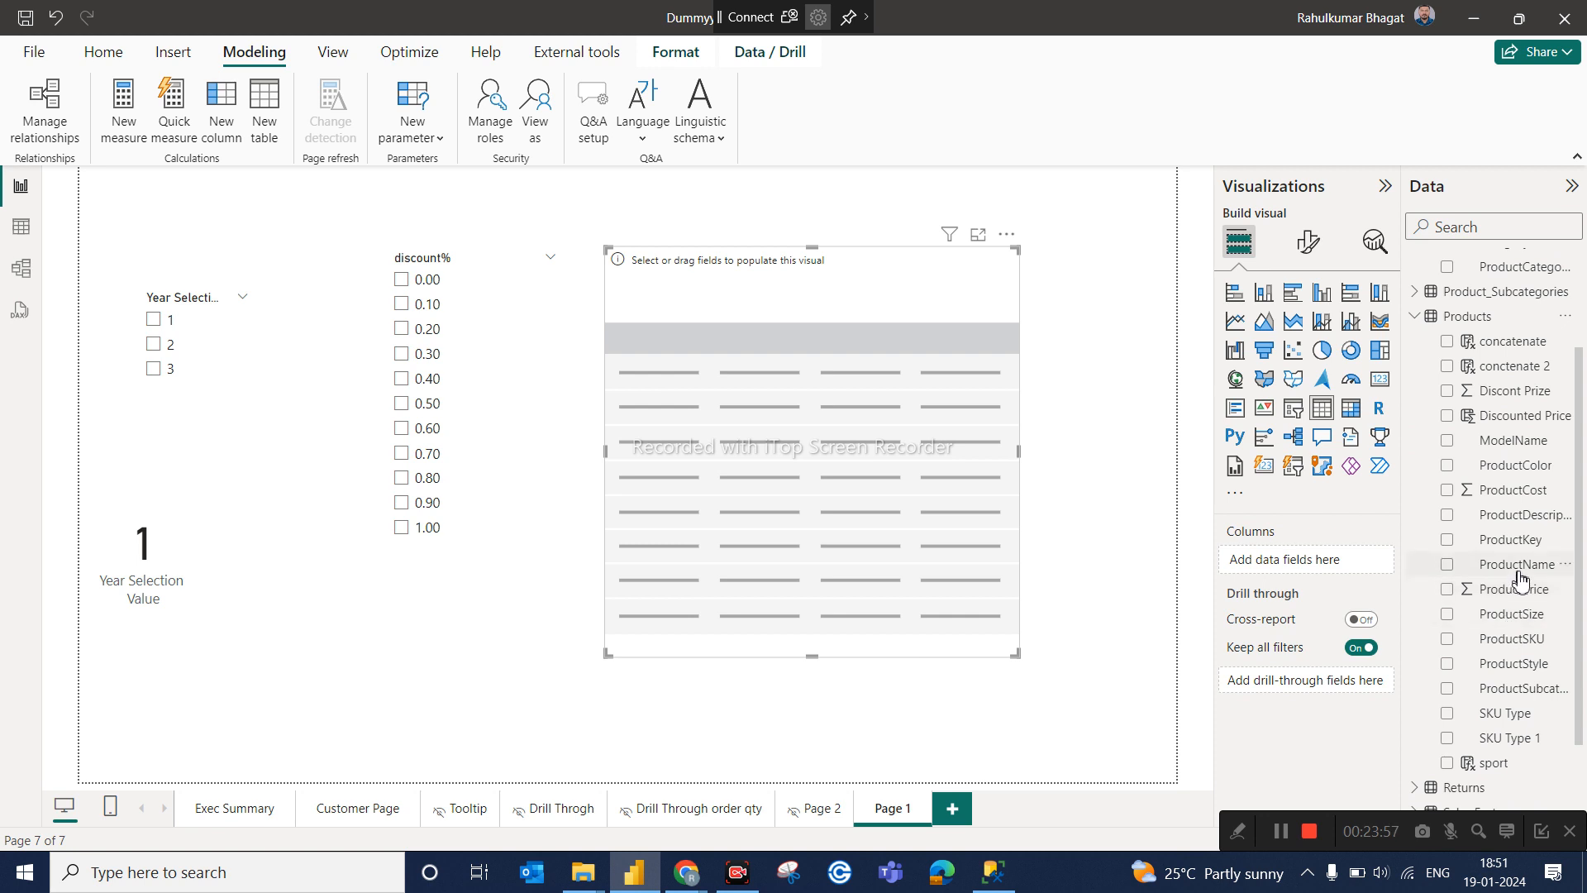
left_click_drag(1519, 546, 1314, 560)
left_click_drag(1486, 571, 1327, 579)
left_click_drag(1476, 590, 1325, 614)
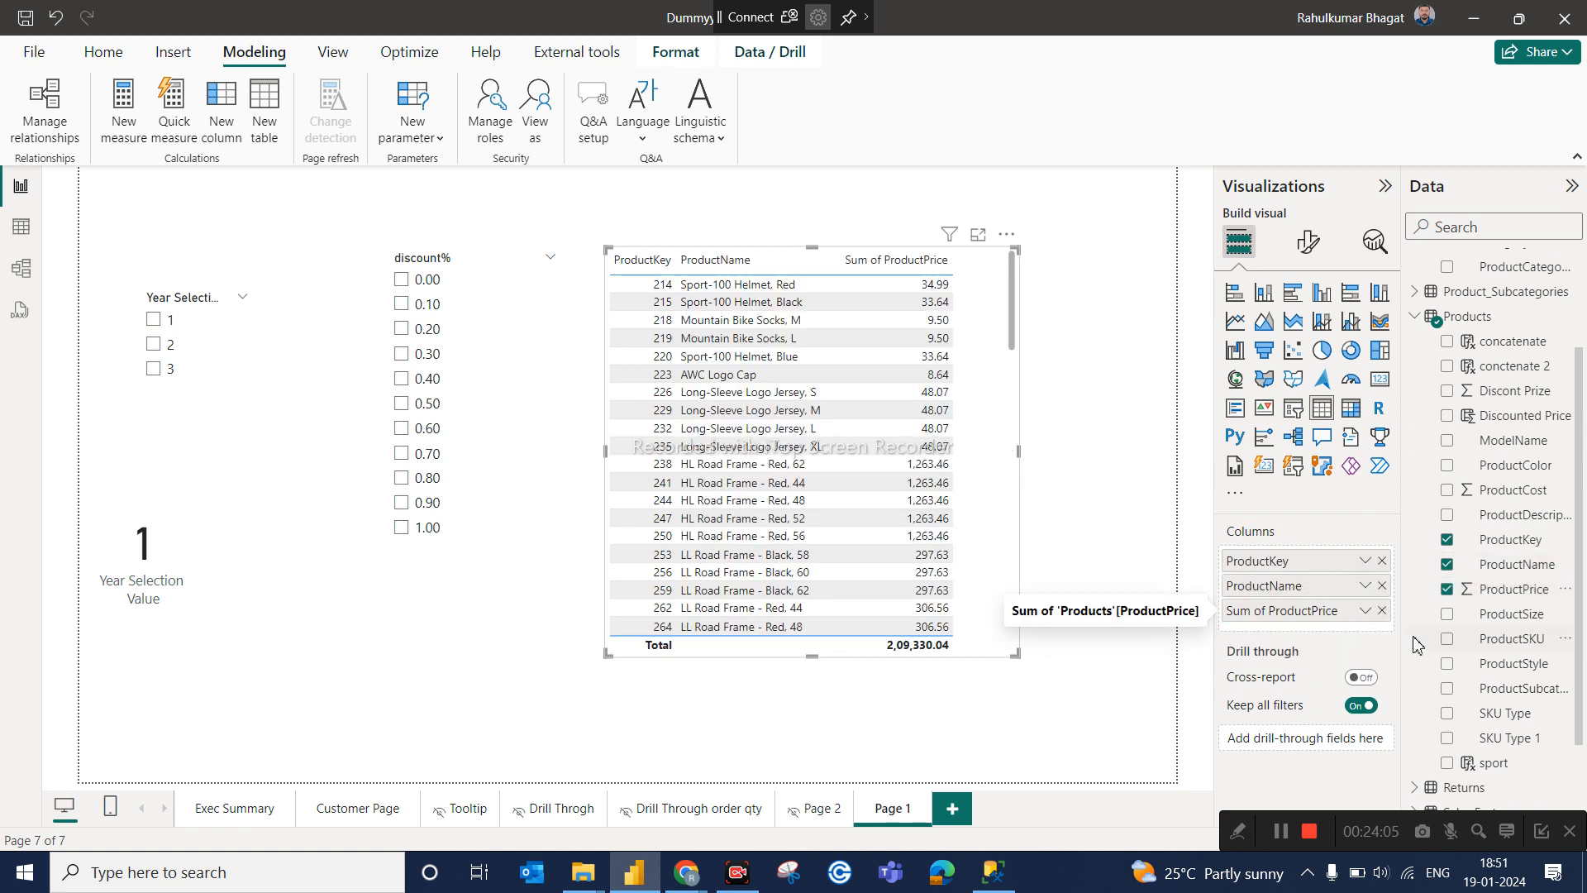
left_click(1365, 611)
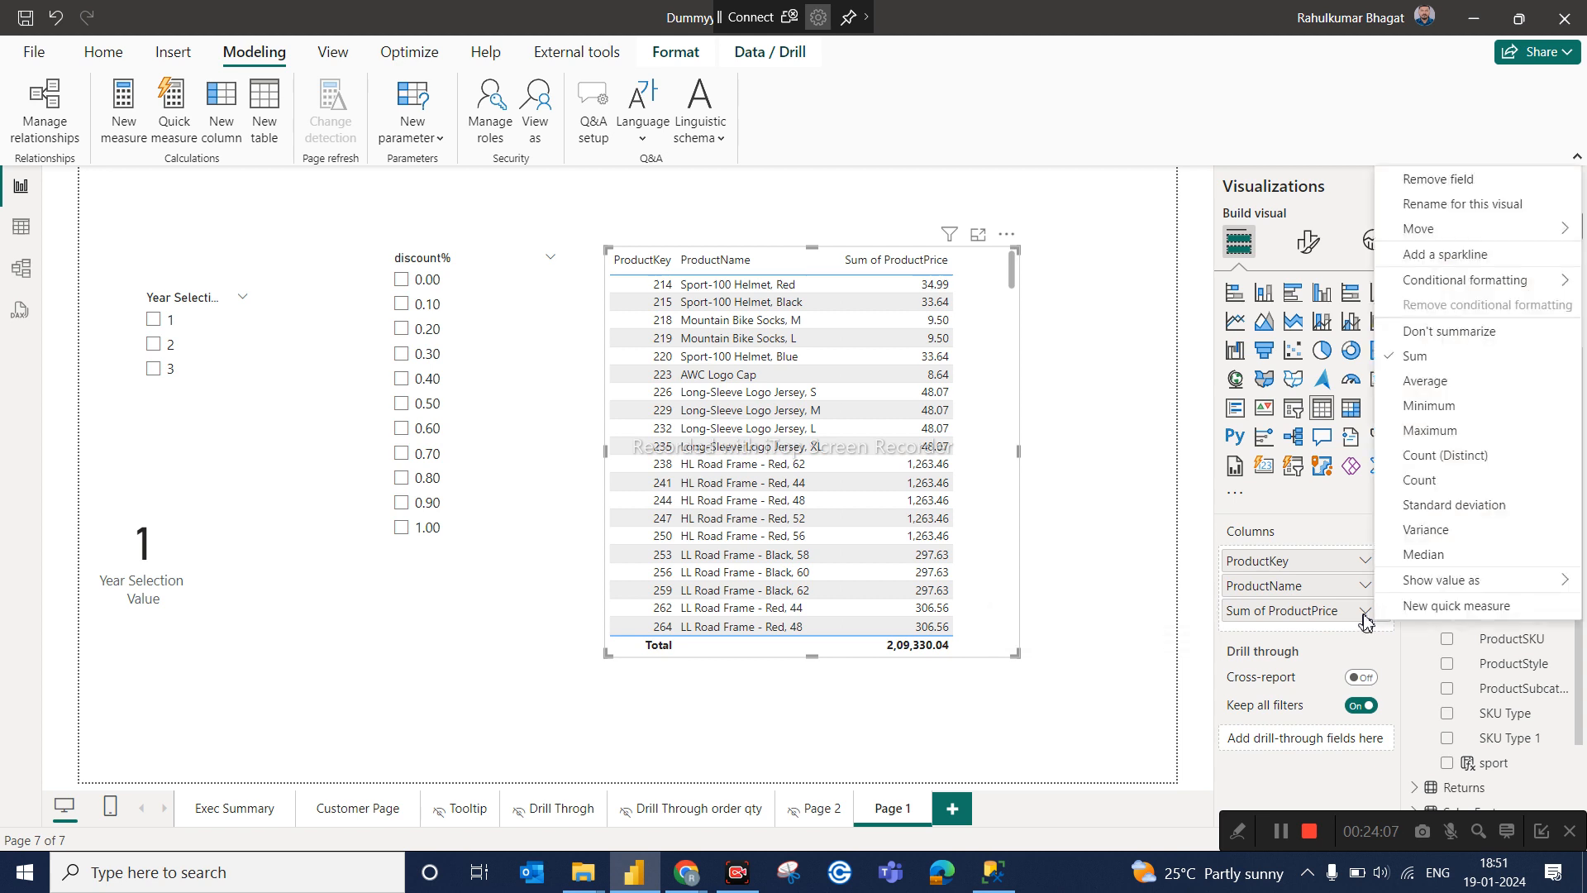
left_click(1415, 331)
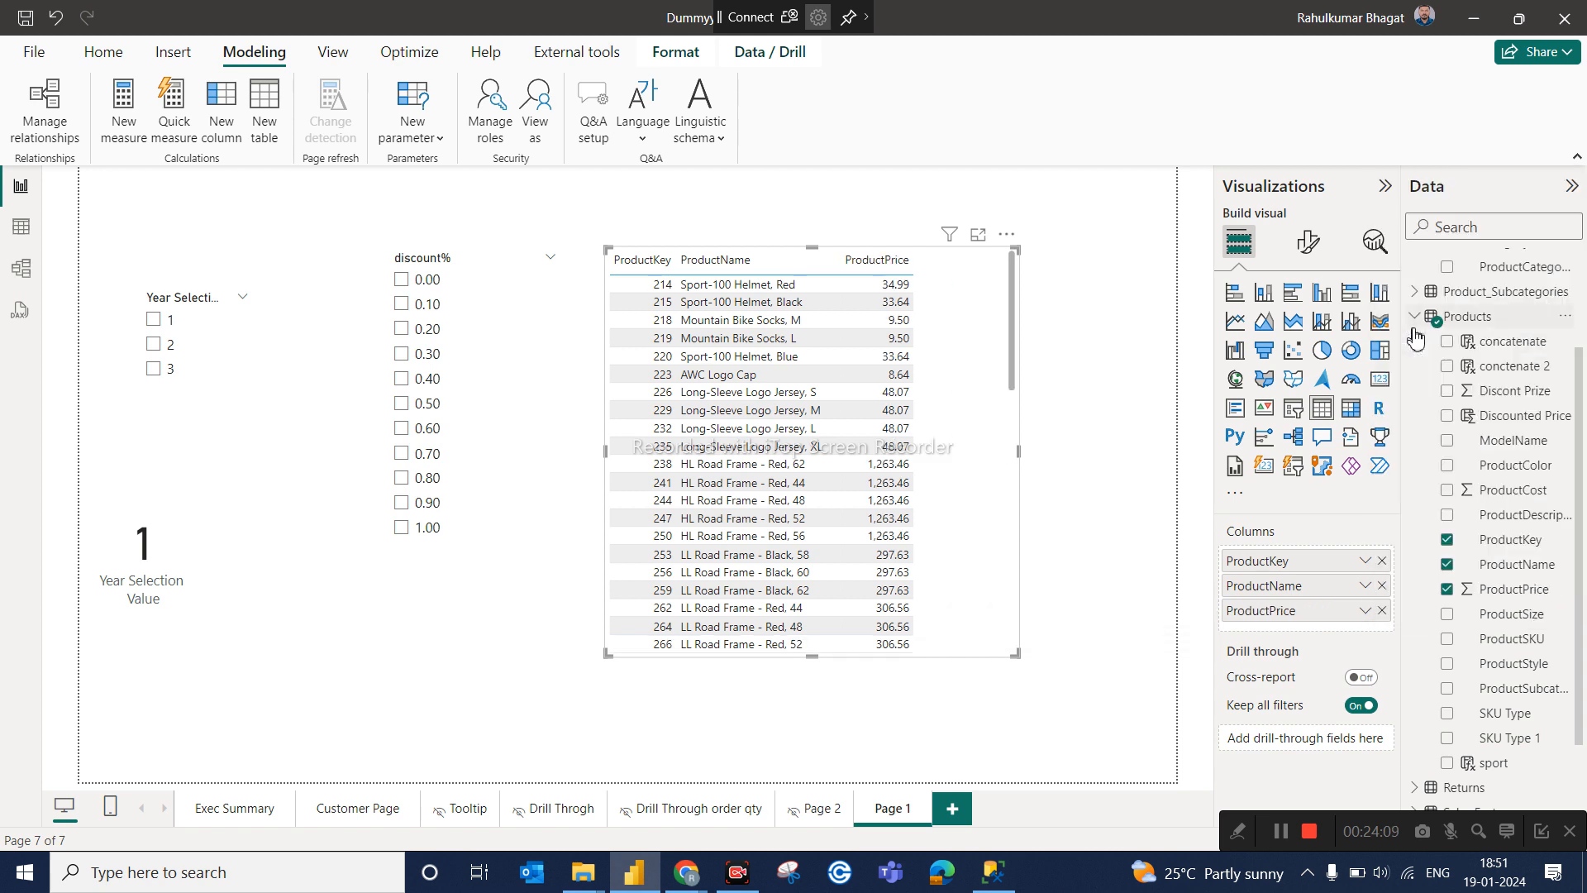
Add the Discounted Price column from Products to the table and set it to Don't summarize.
scroll(1493, 653, "down", 2)
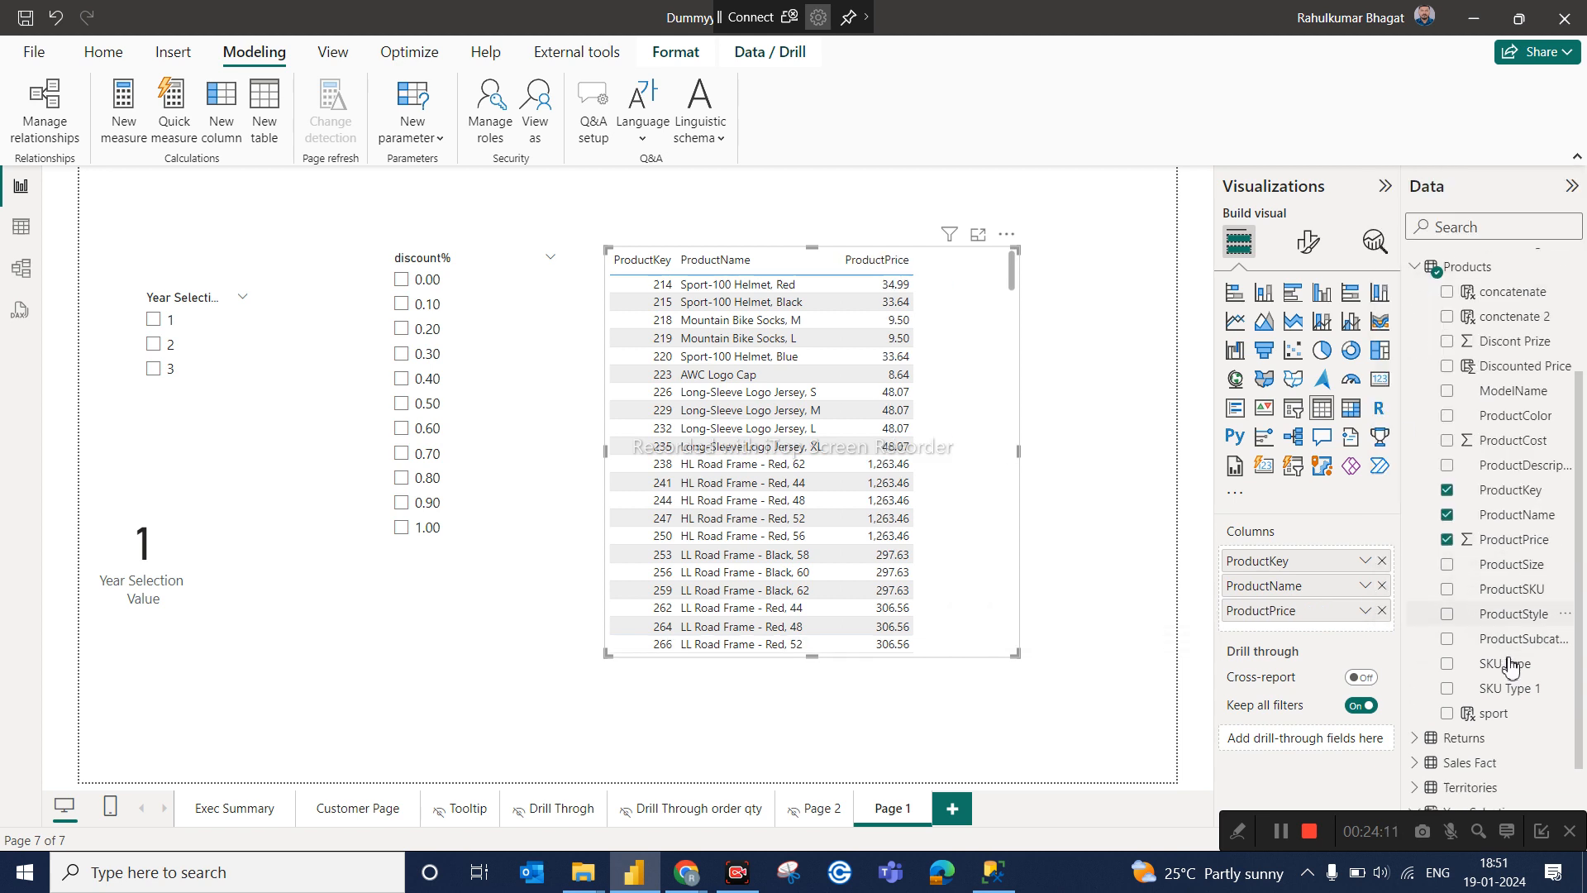
scroll(1516, 591, "up", 3)
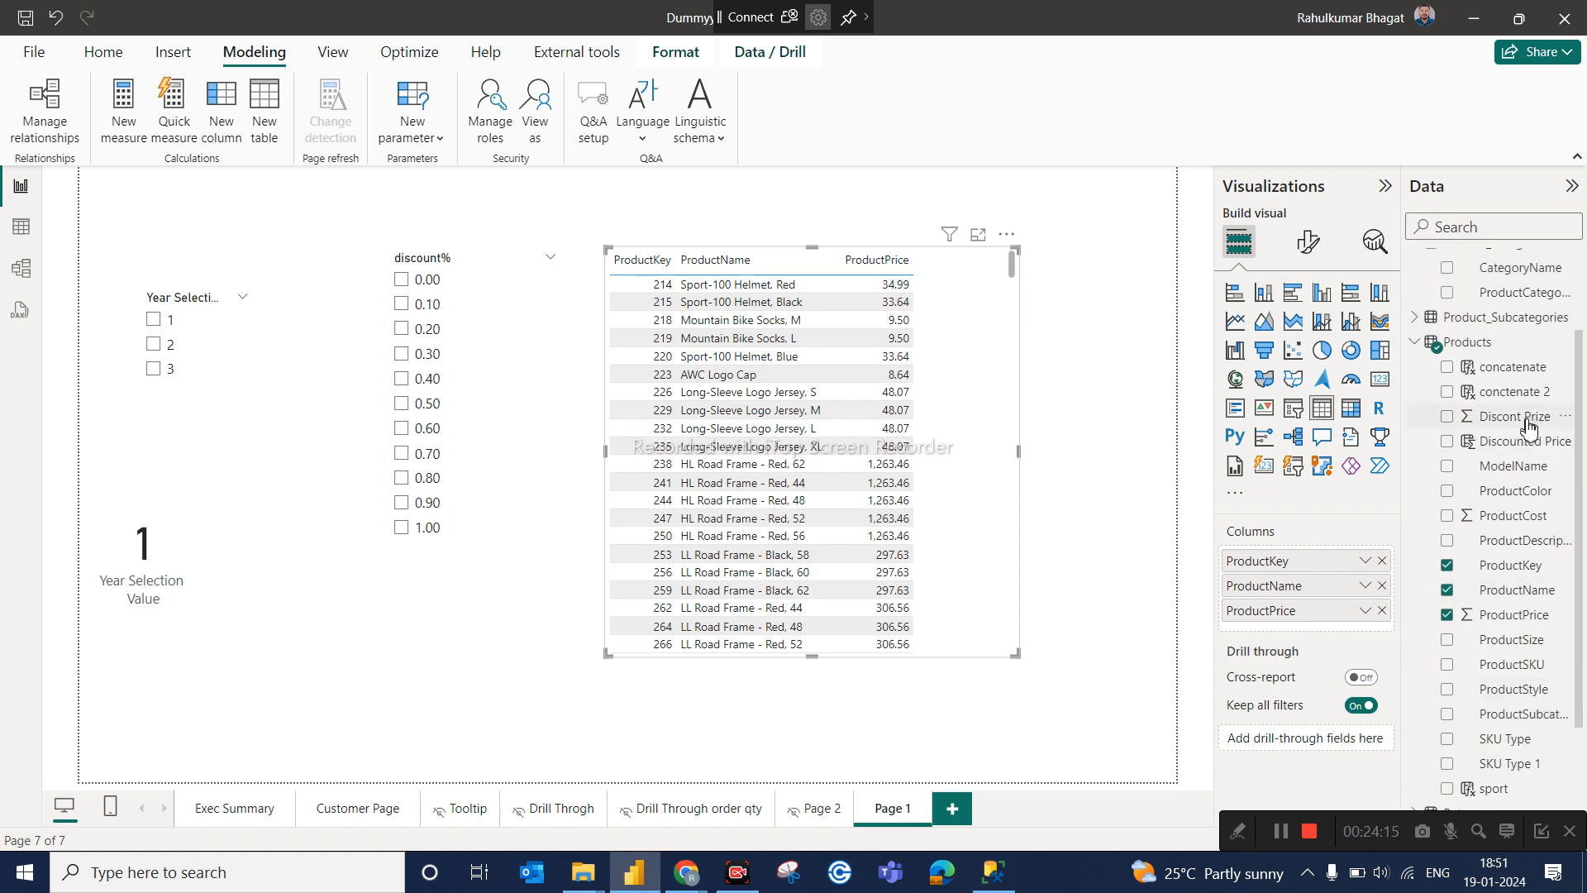
left_click_drag(1510, 443, 1369, 628)
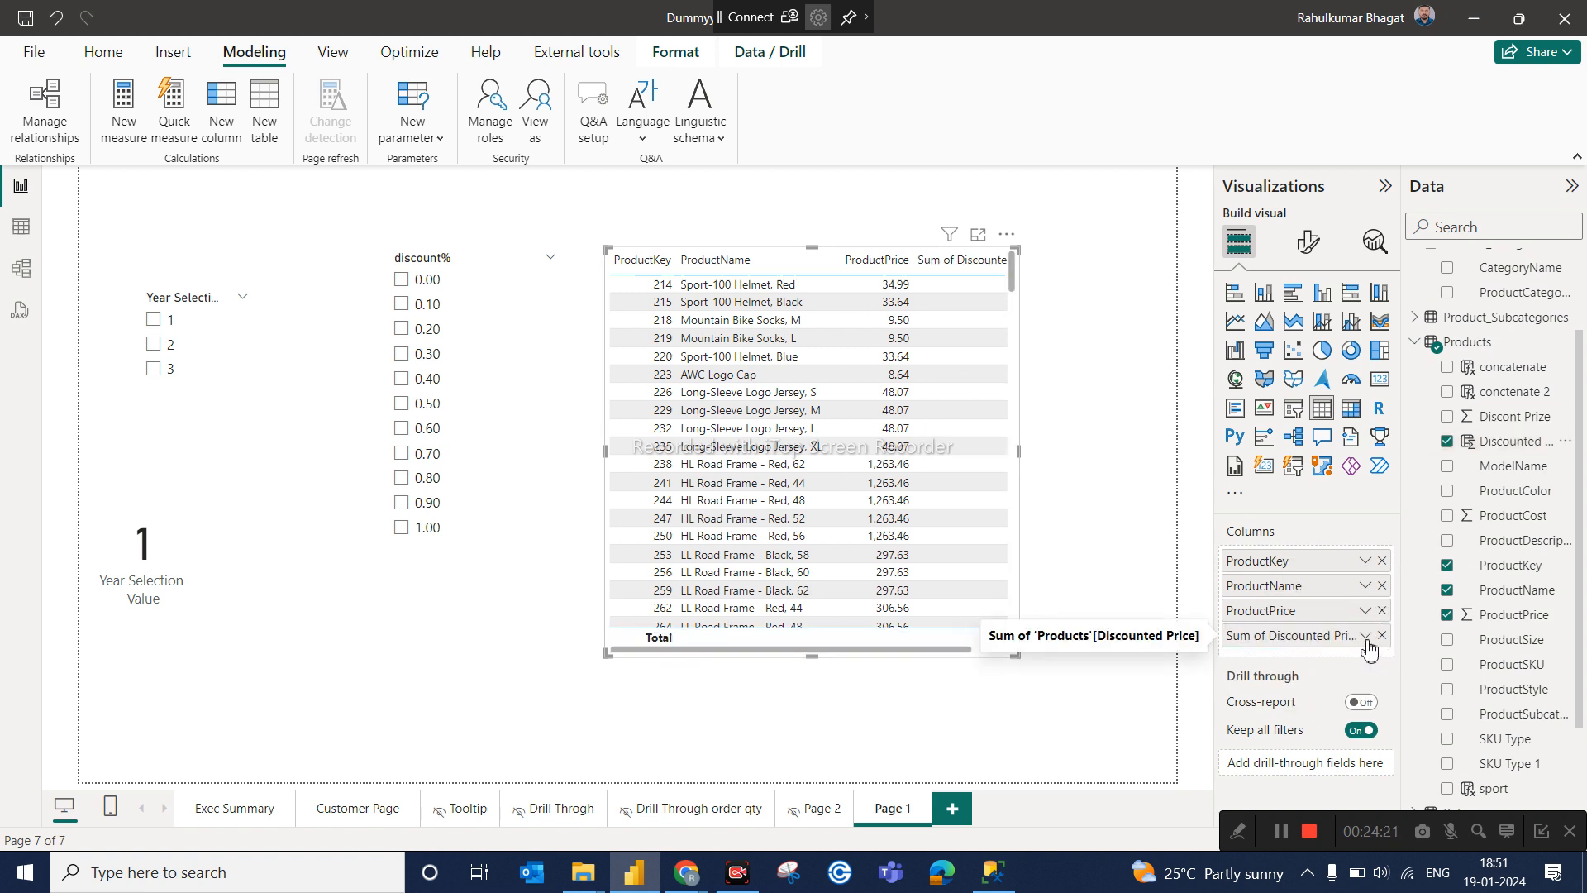
left_click(1366, 637)
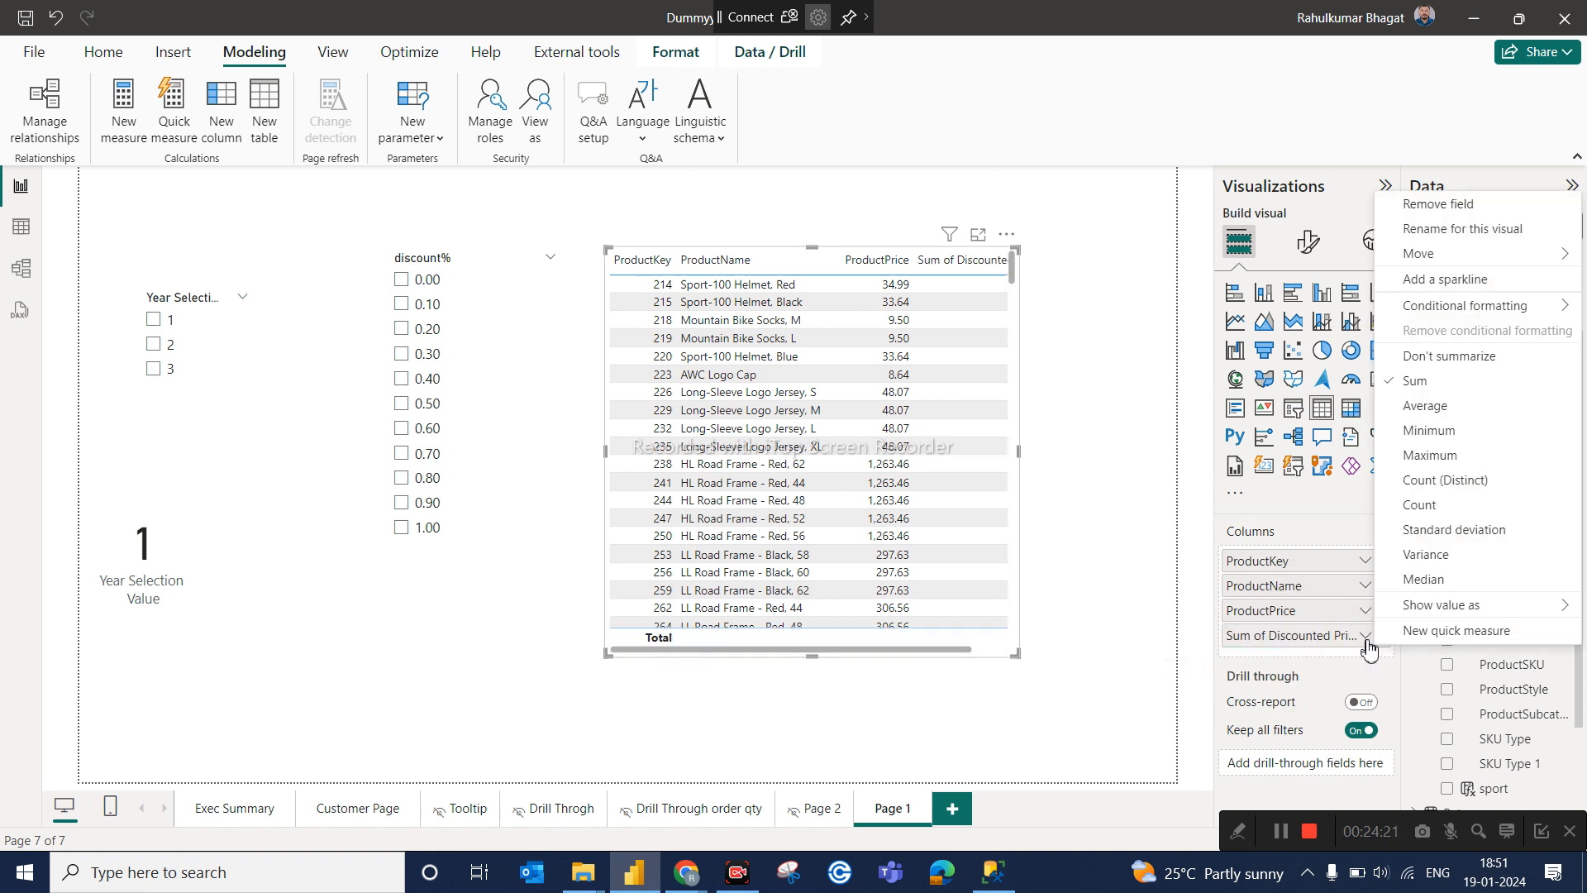
left_click(1420, 361)
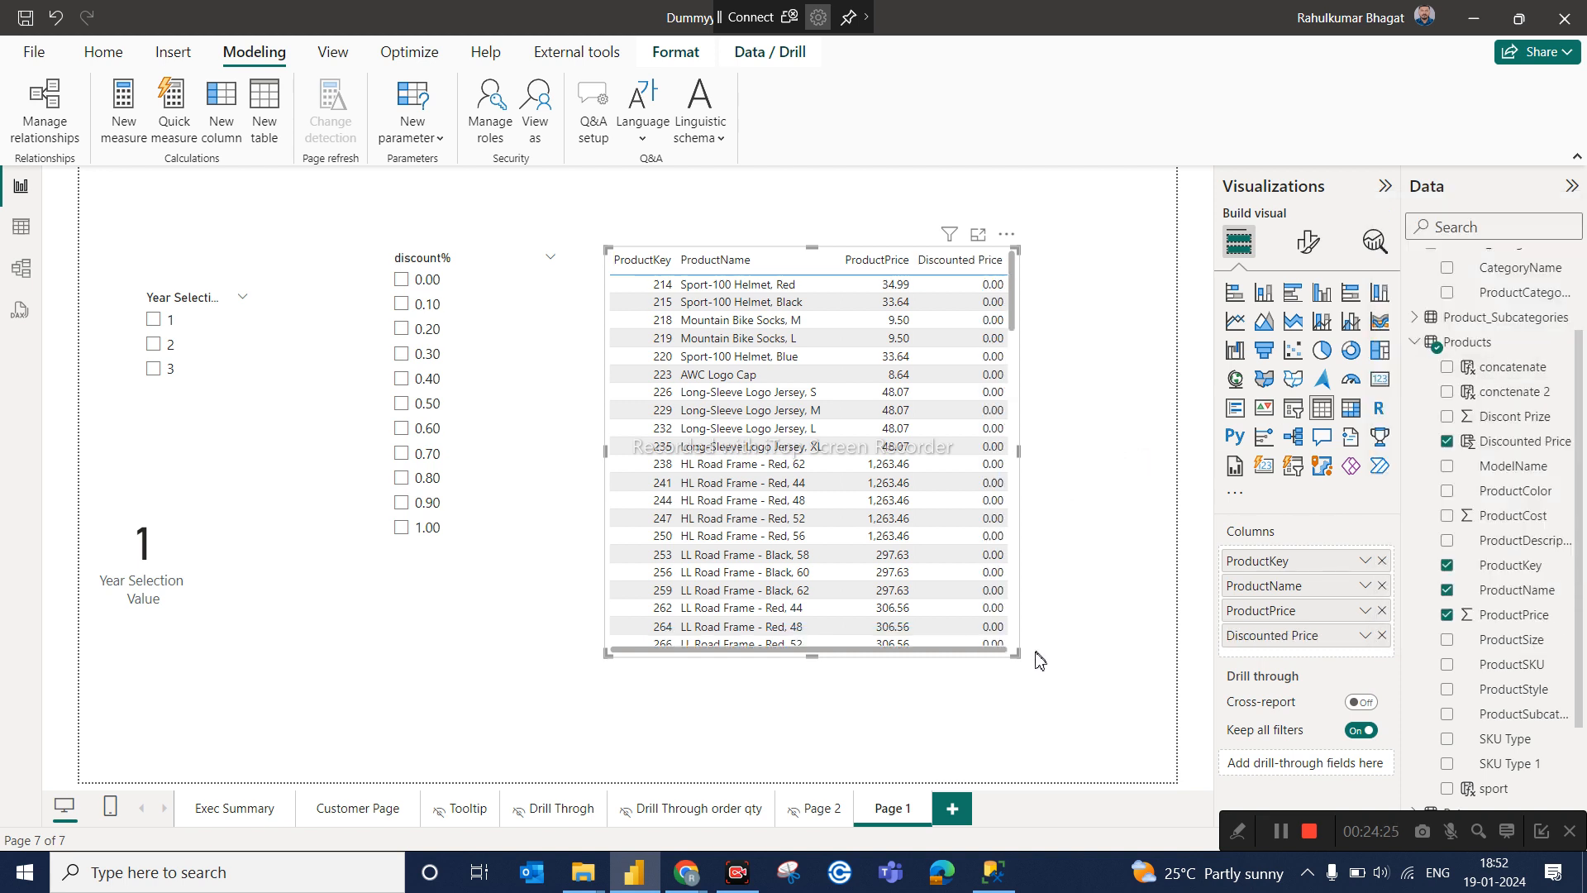
Enlarge the product table slightly so that more rows fit.
left_click_drag(1033, 666, 1043, 673)
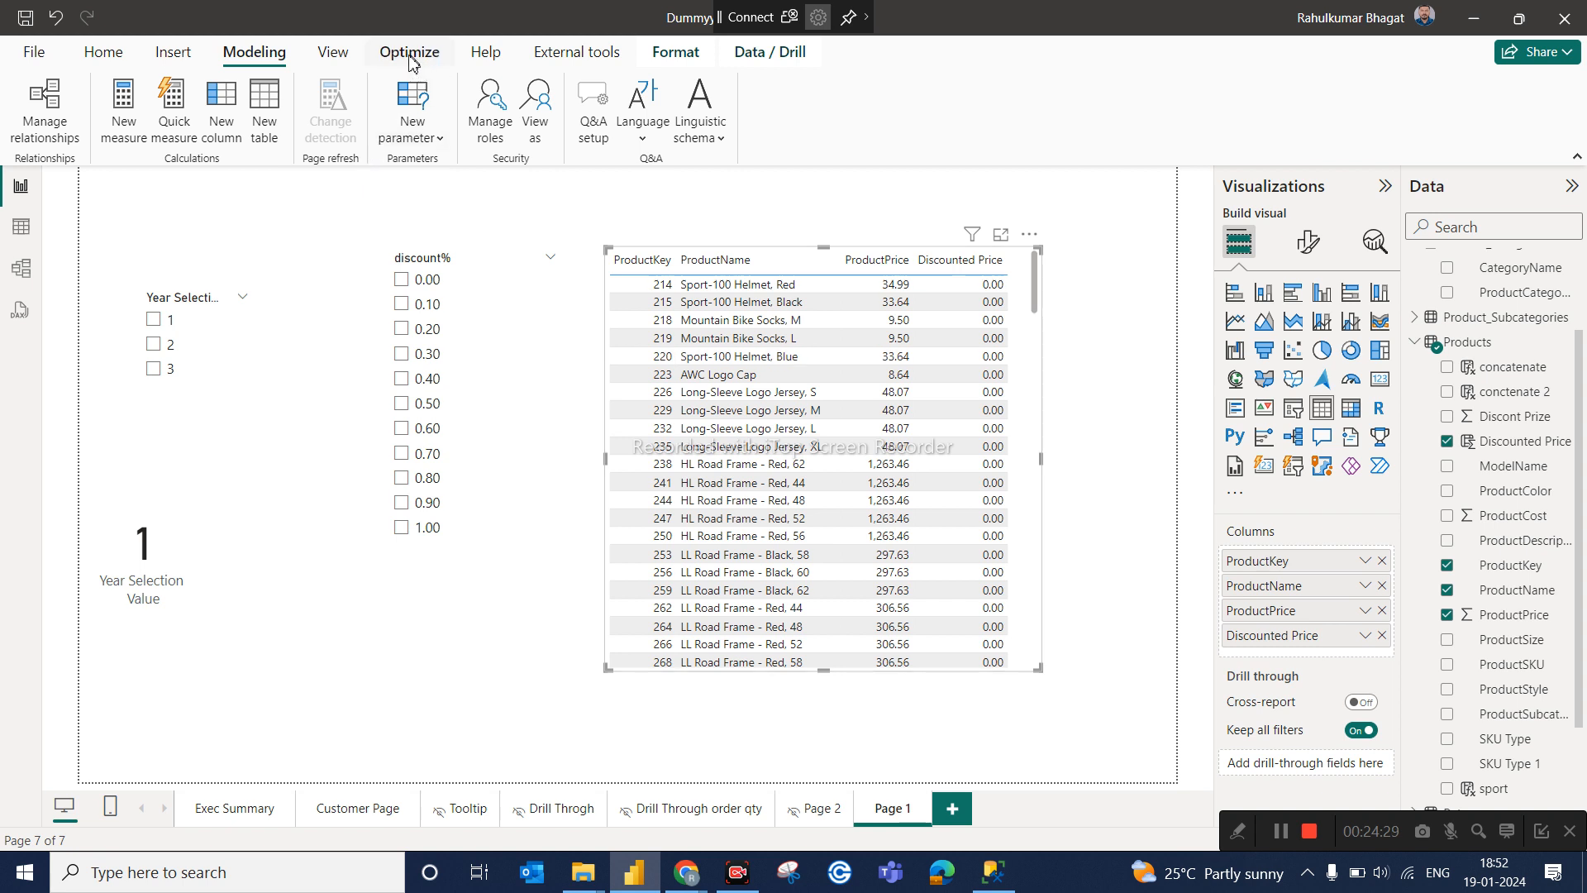
left_click(418, 131)
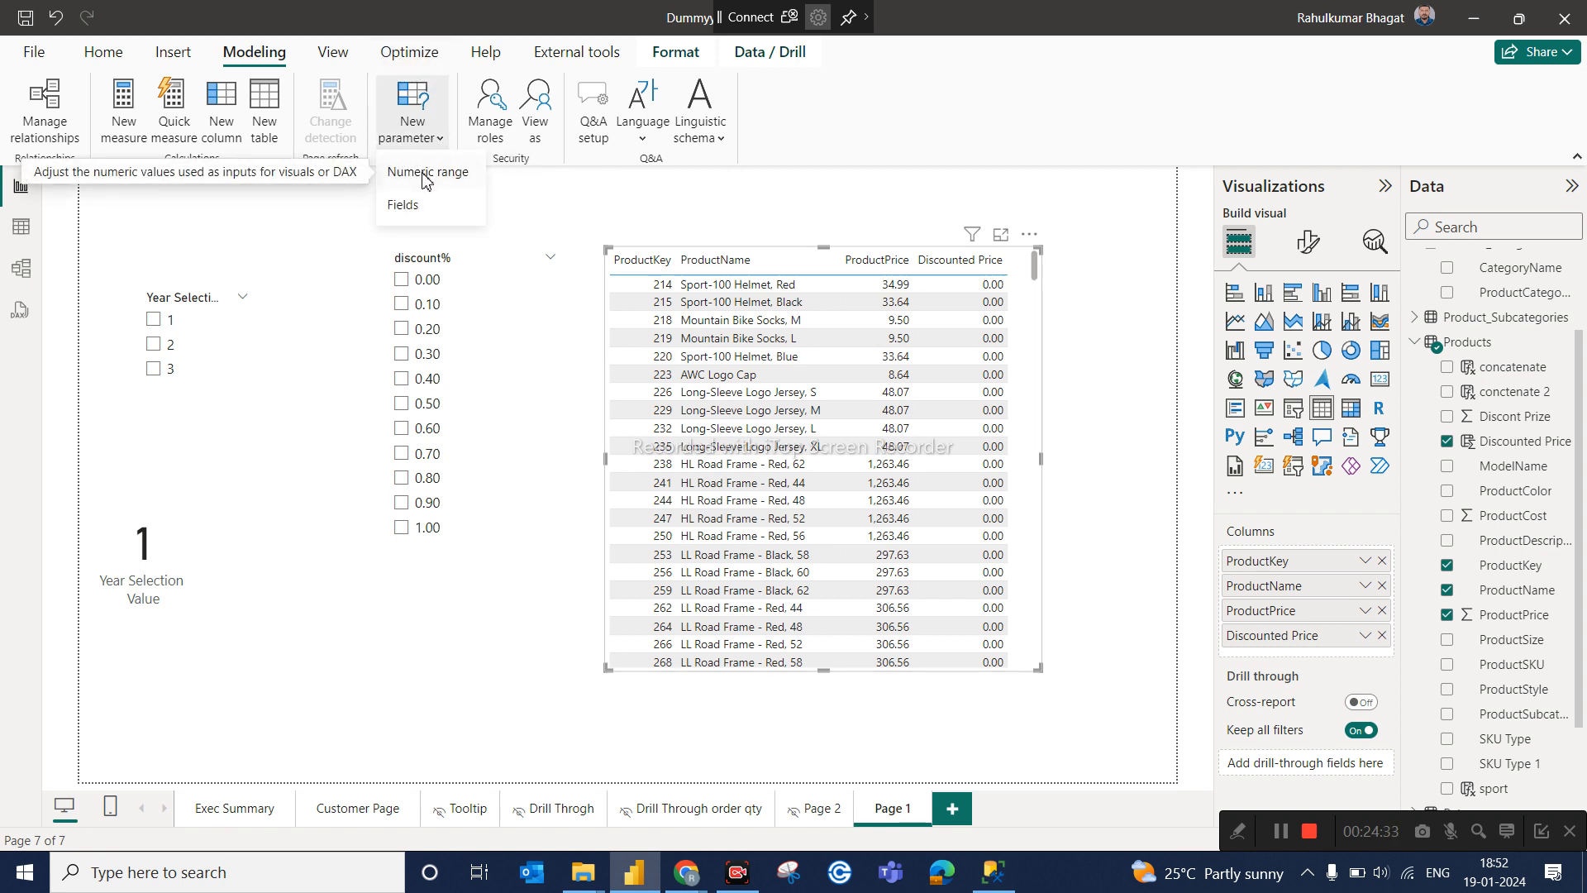
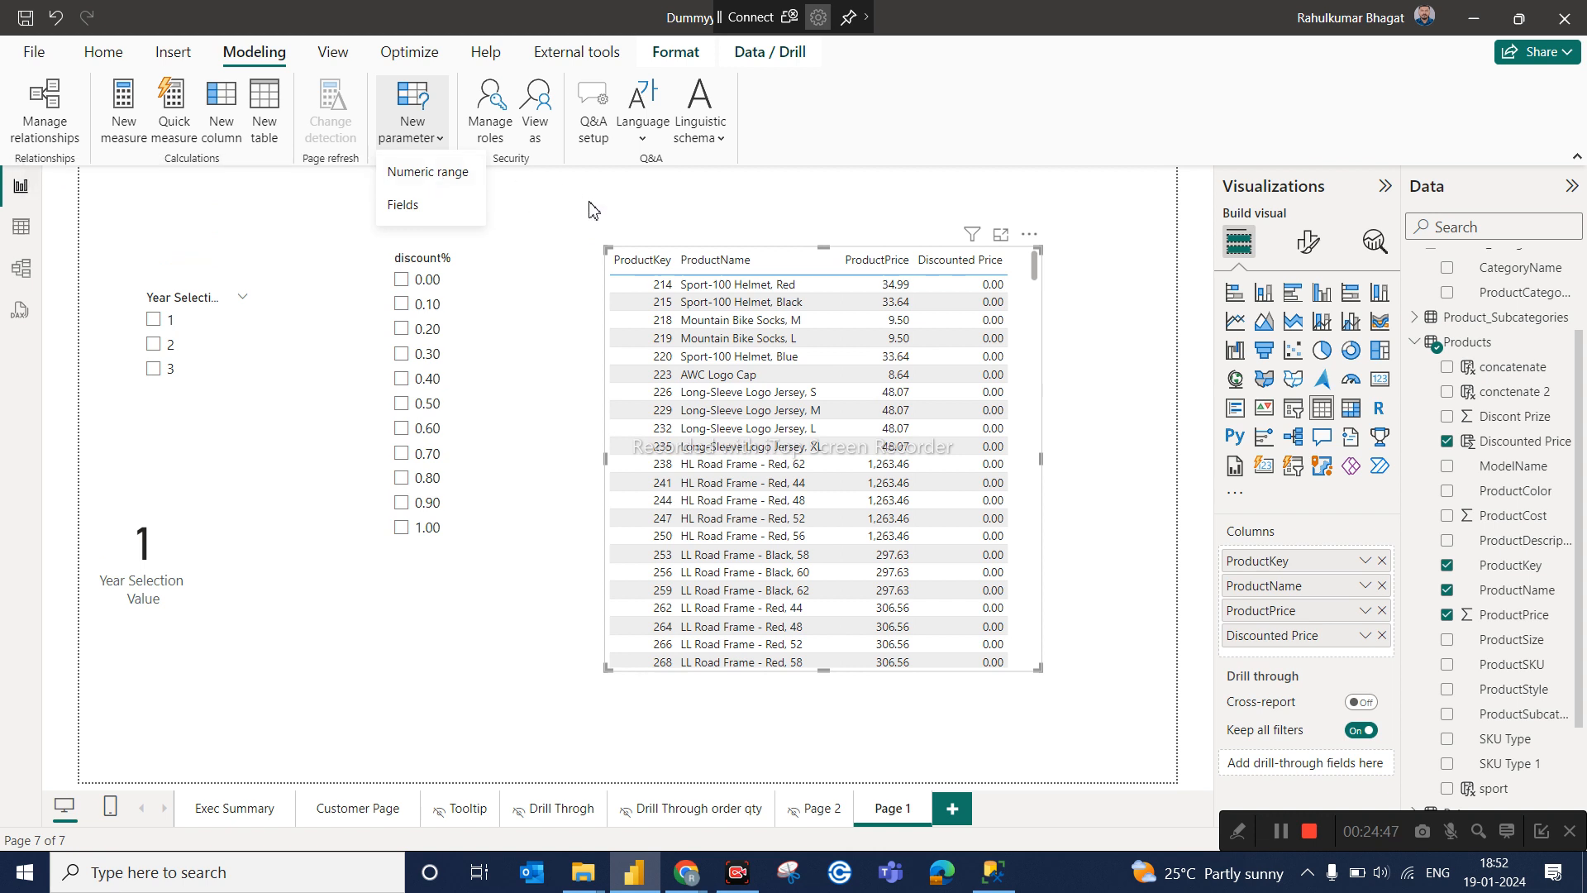
left_click(592, 210)
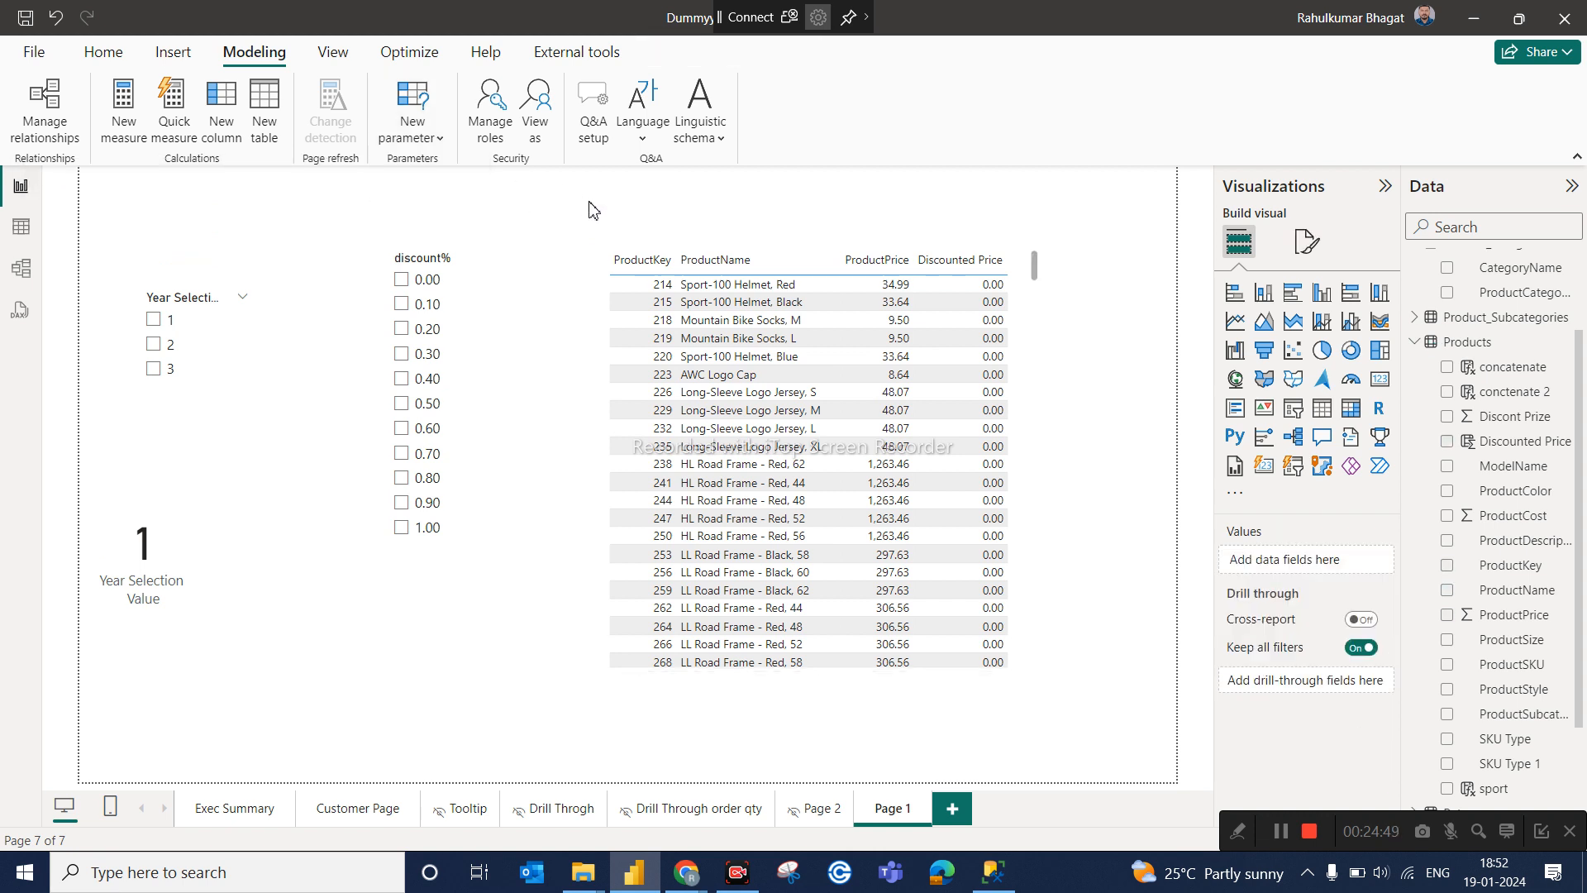
Select 0.10 and then 0.20 in the discount% slicer to test their effect on the table's Discounted Price.
left_click(401, 304)
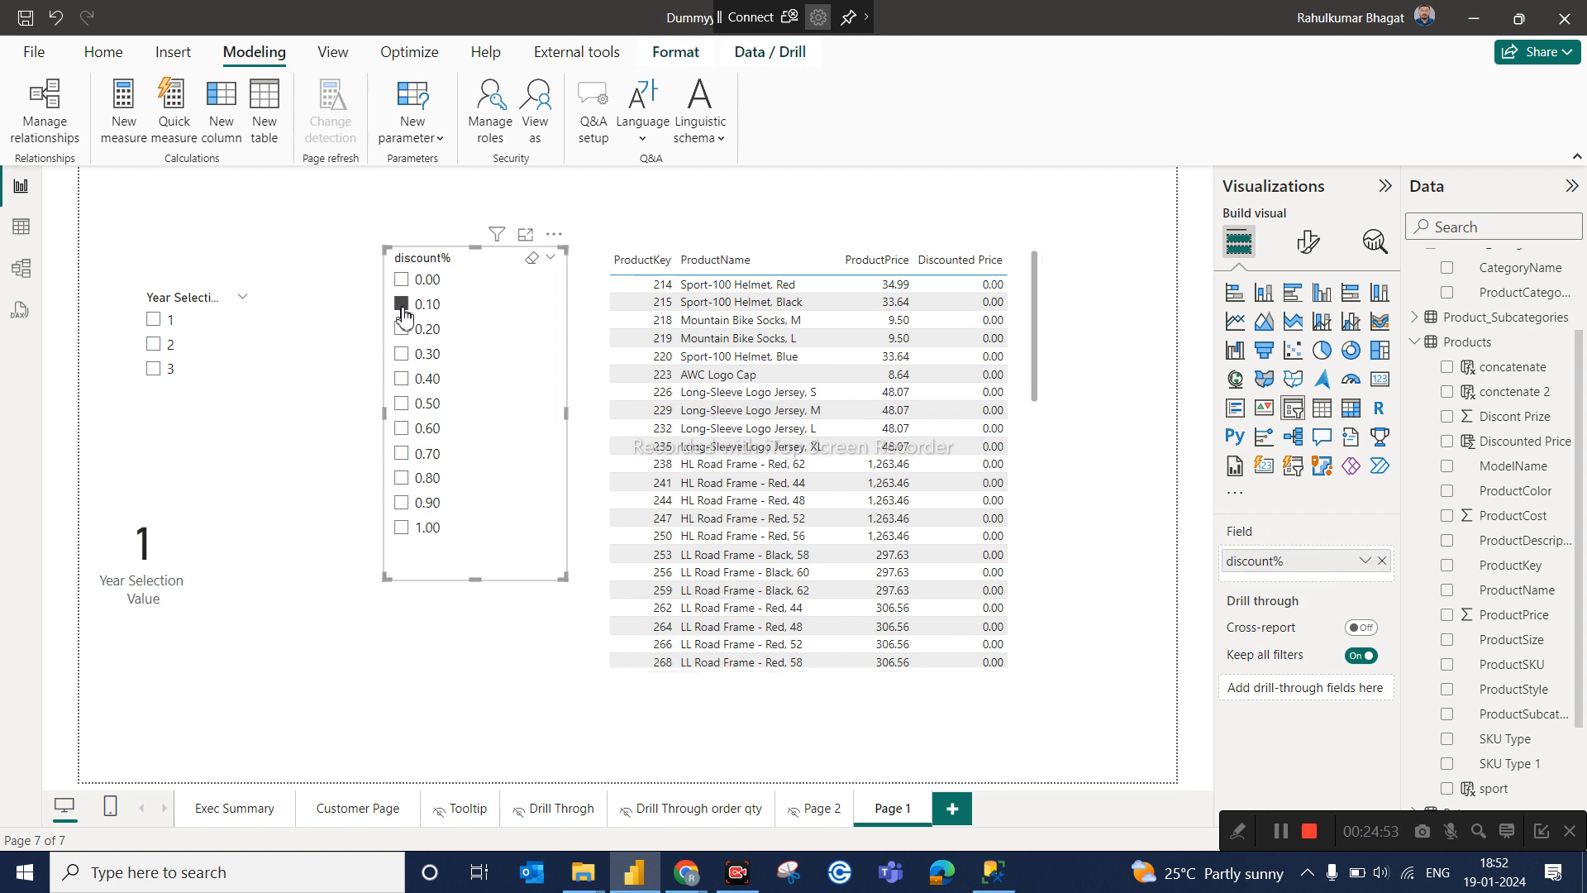
left_click(1045, 604)
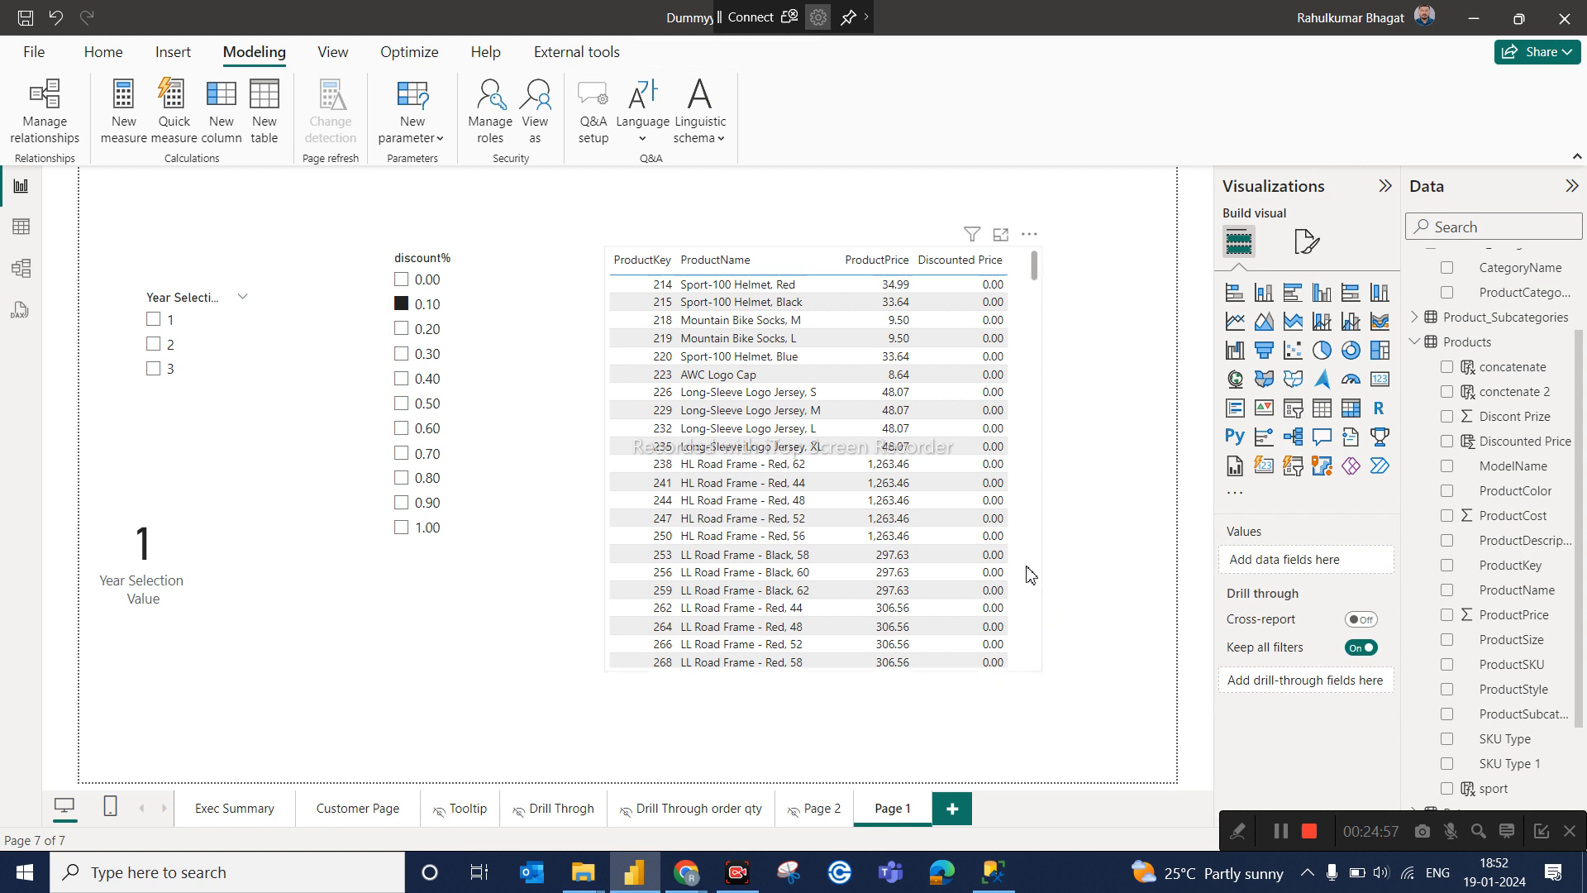
left_click(1031, 575)
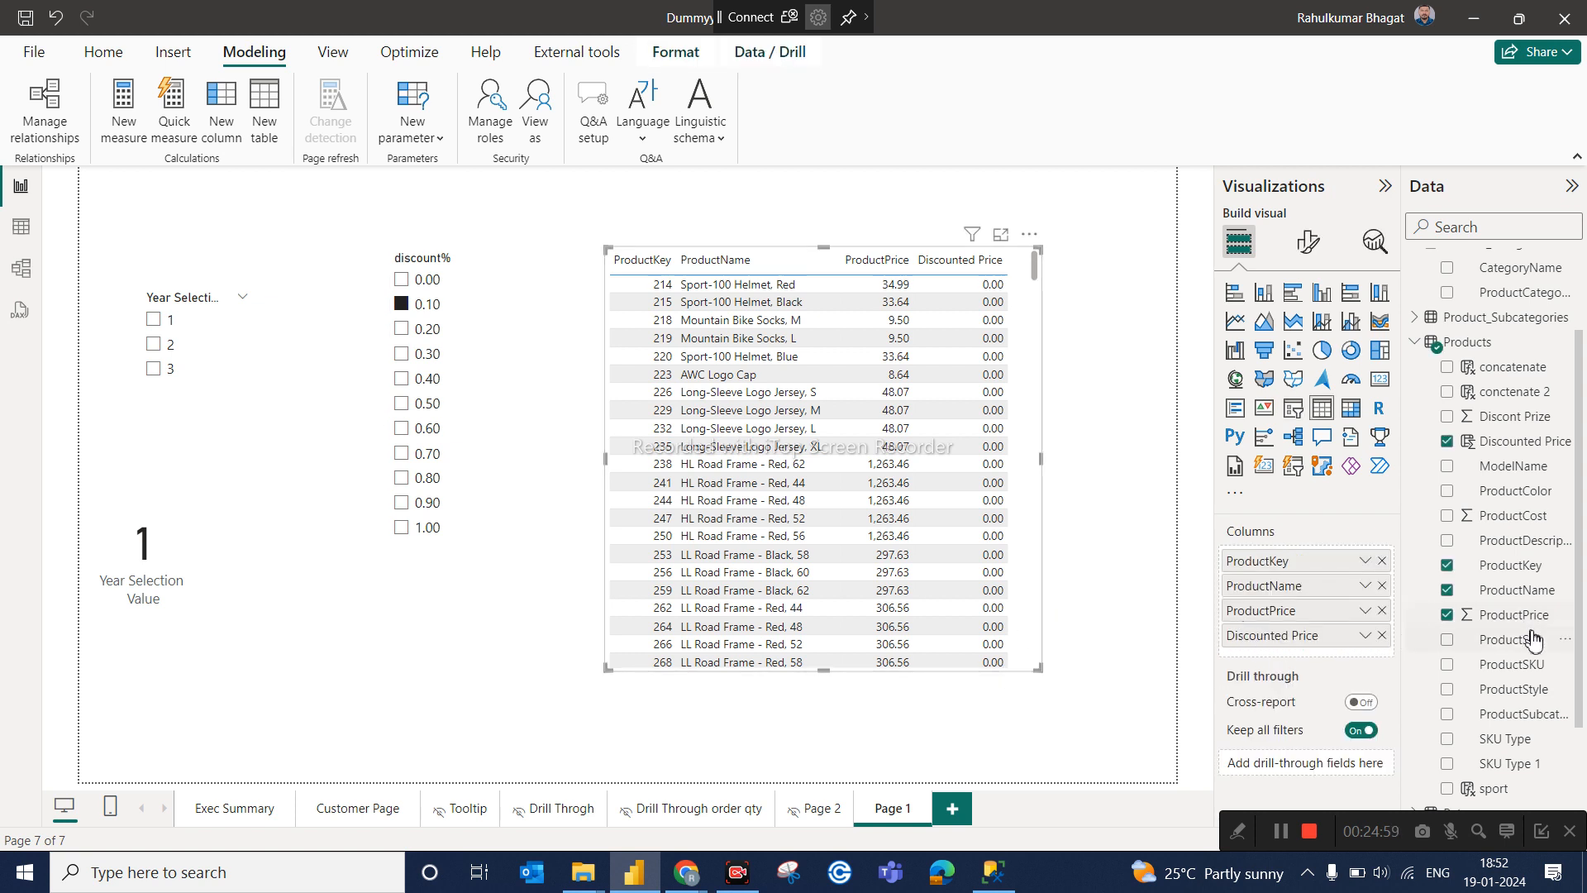
scroll(1533, 641, "down", 2)
scroll(1521, 621, "up", 1)
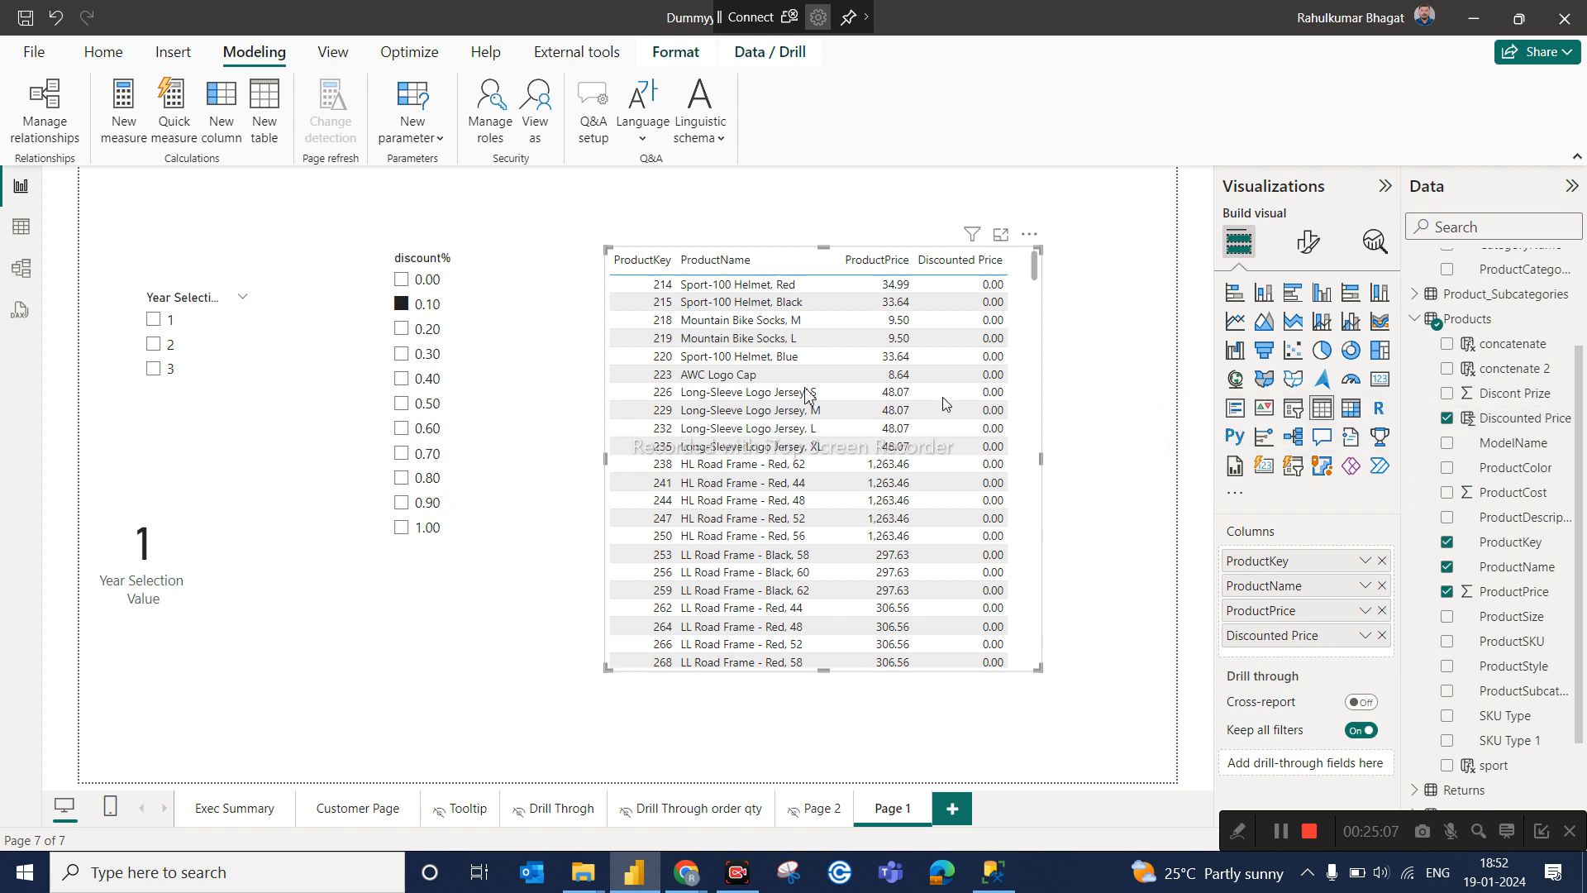
left_click(414, 334)
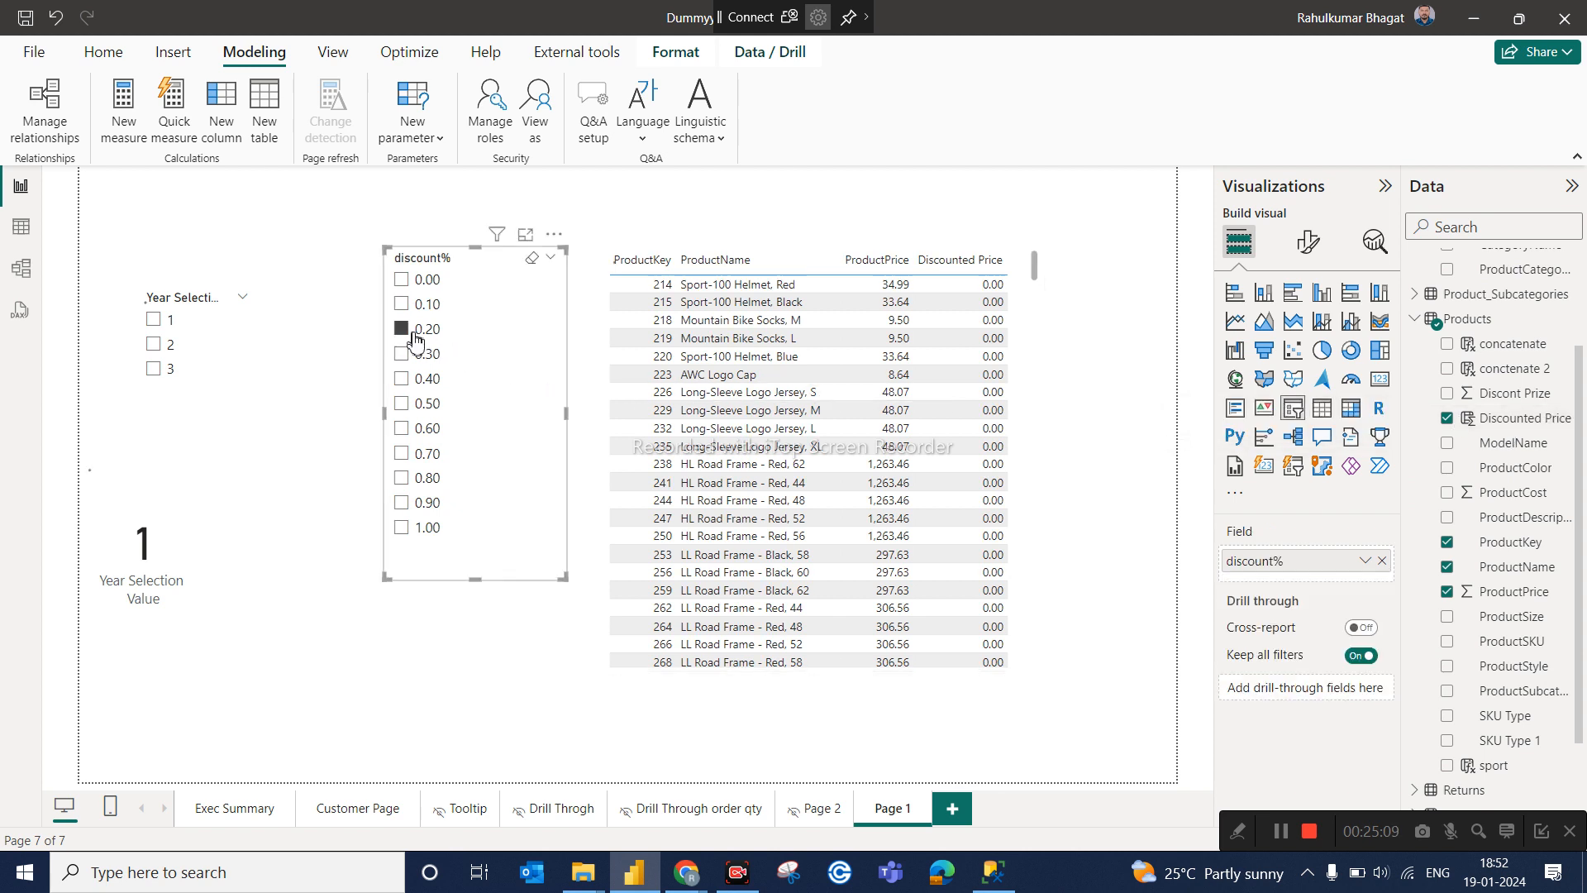
Add Discont Prize before Discounted Price in the product table, set it to Don't summarize, and enlarge the table to fit.
left_click(1033, 616)
left_click_drag(1040, 668, 1090, 729)
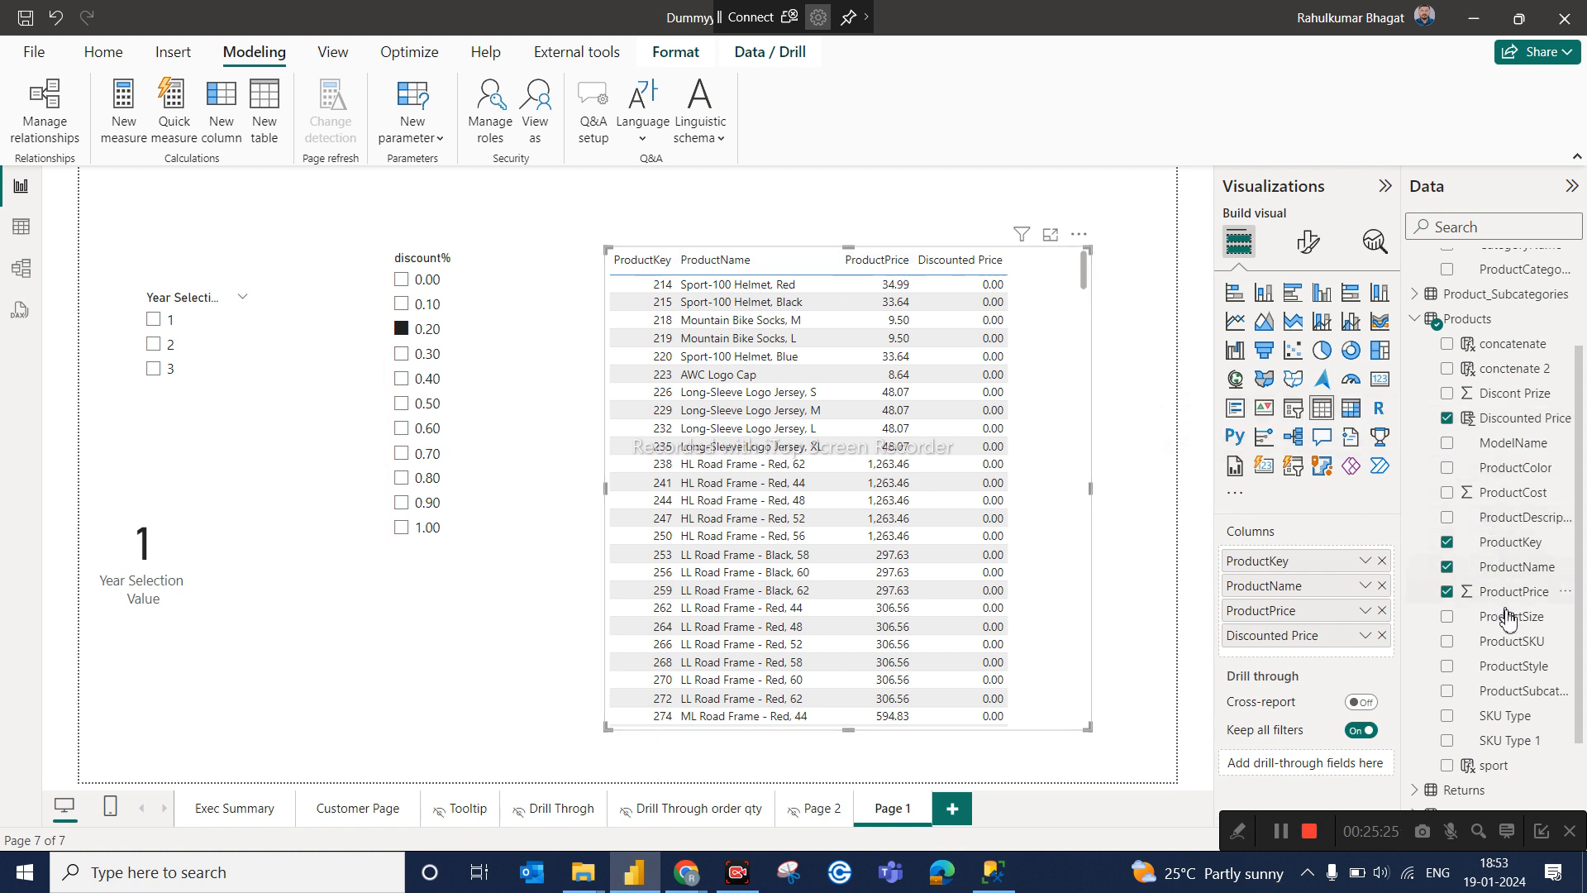
scroll(1493, 632, "down", 2)
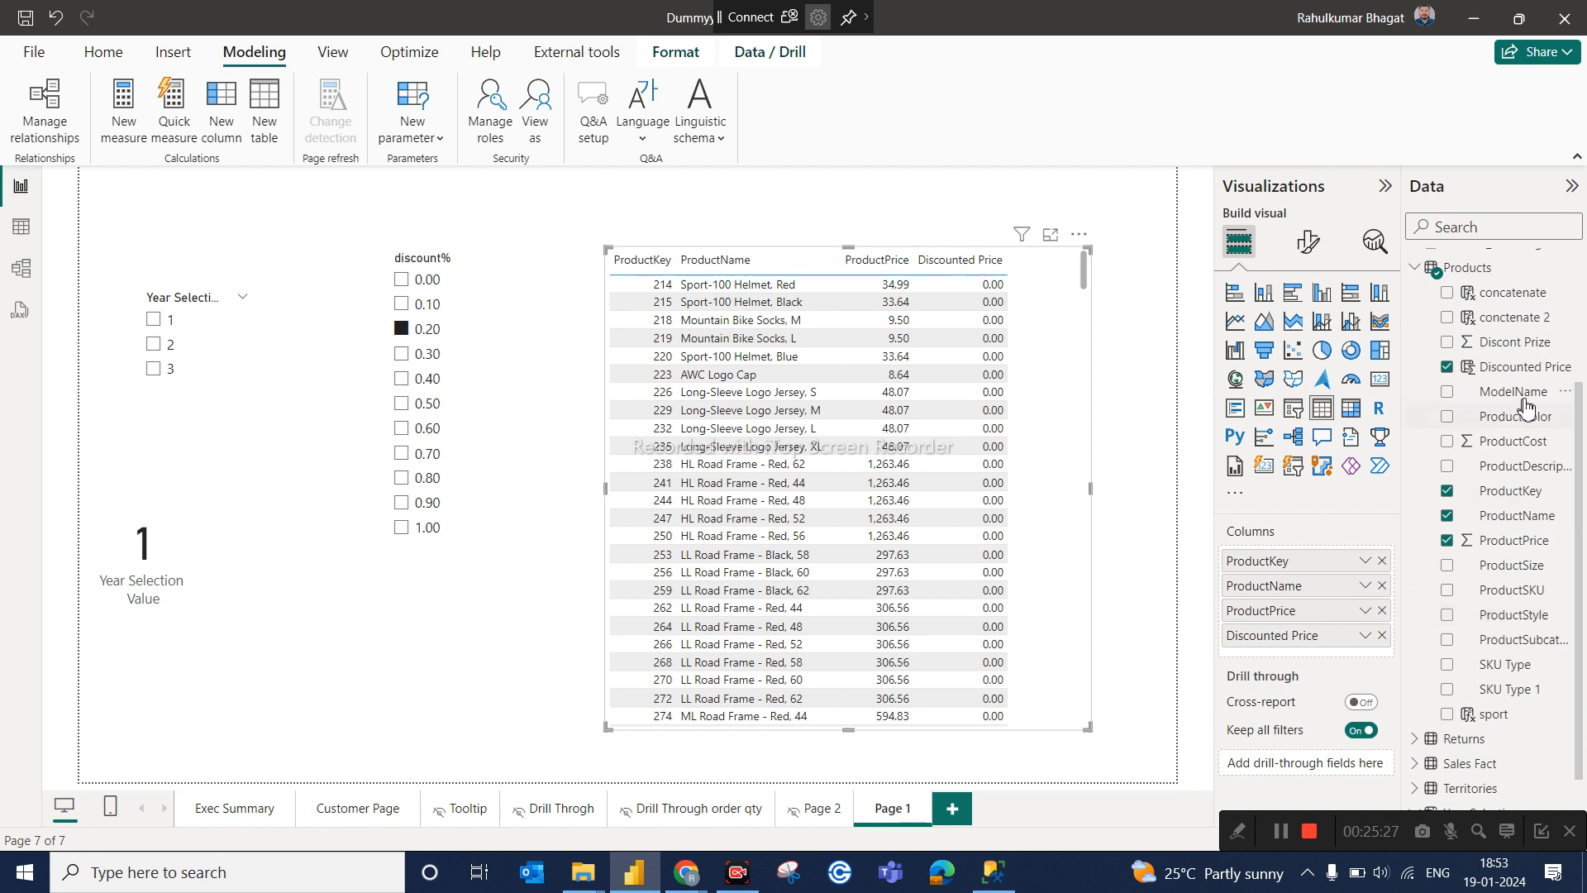
left_click_drag(1519, 354, 1346, 624)
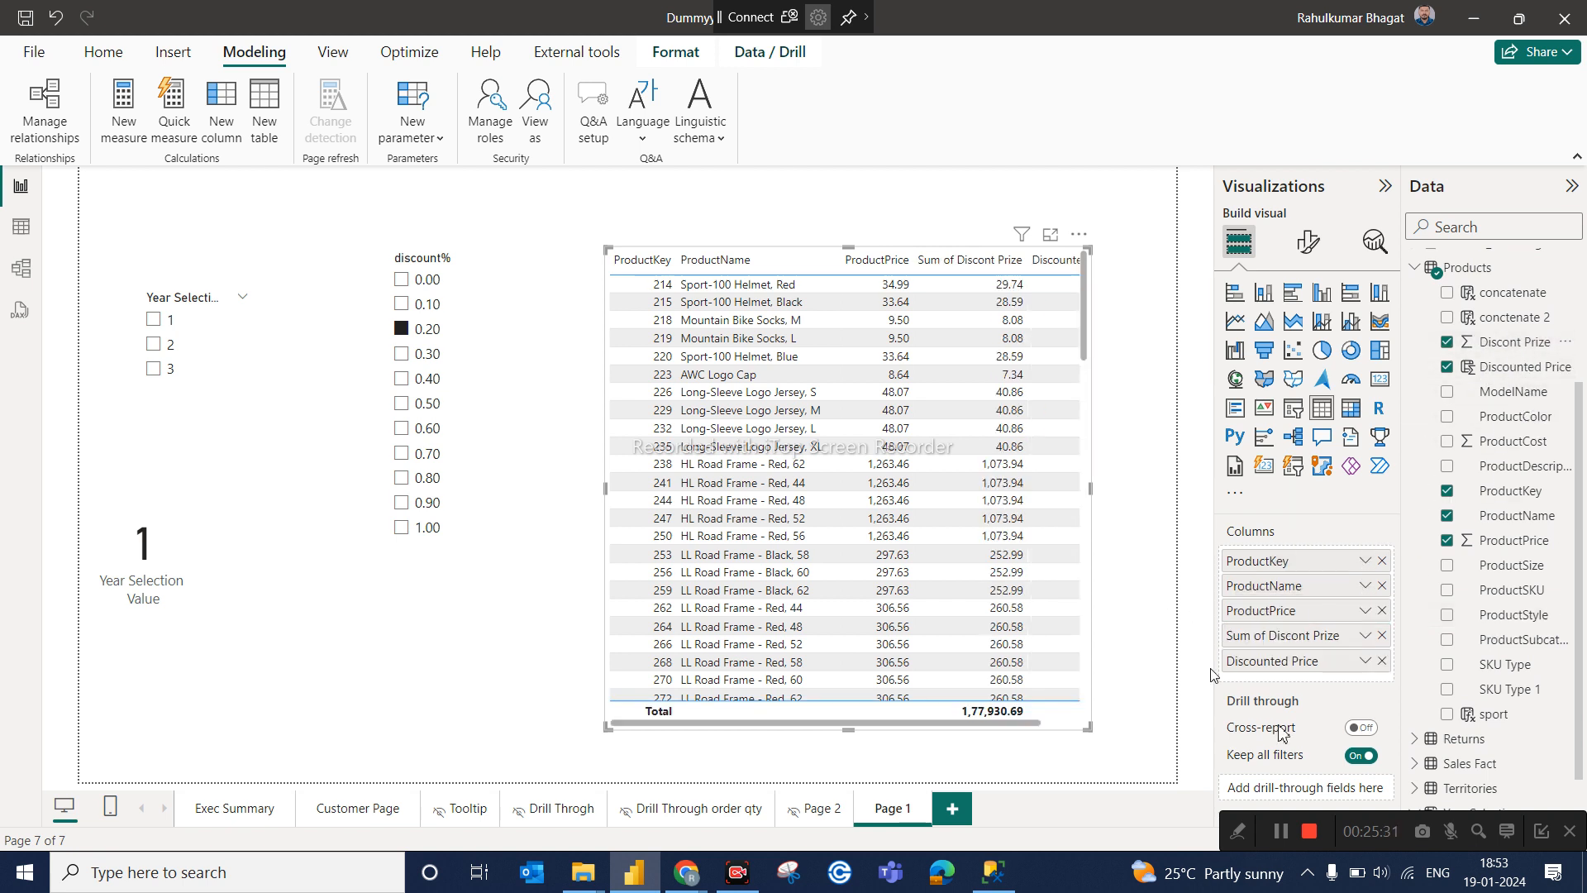
left_click(1366, 636)
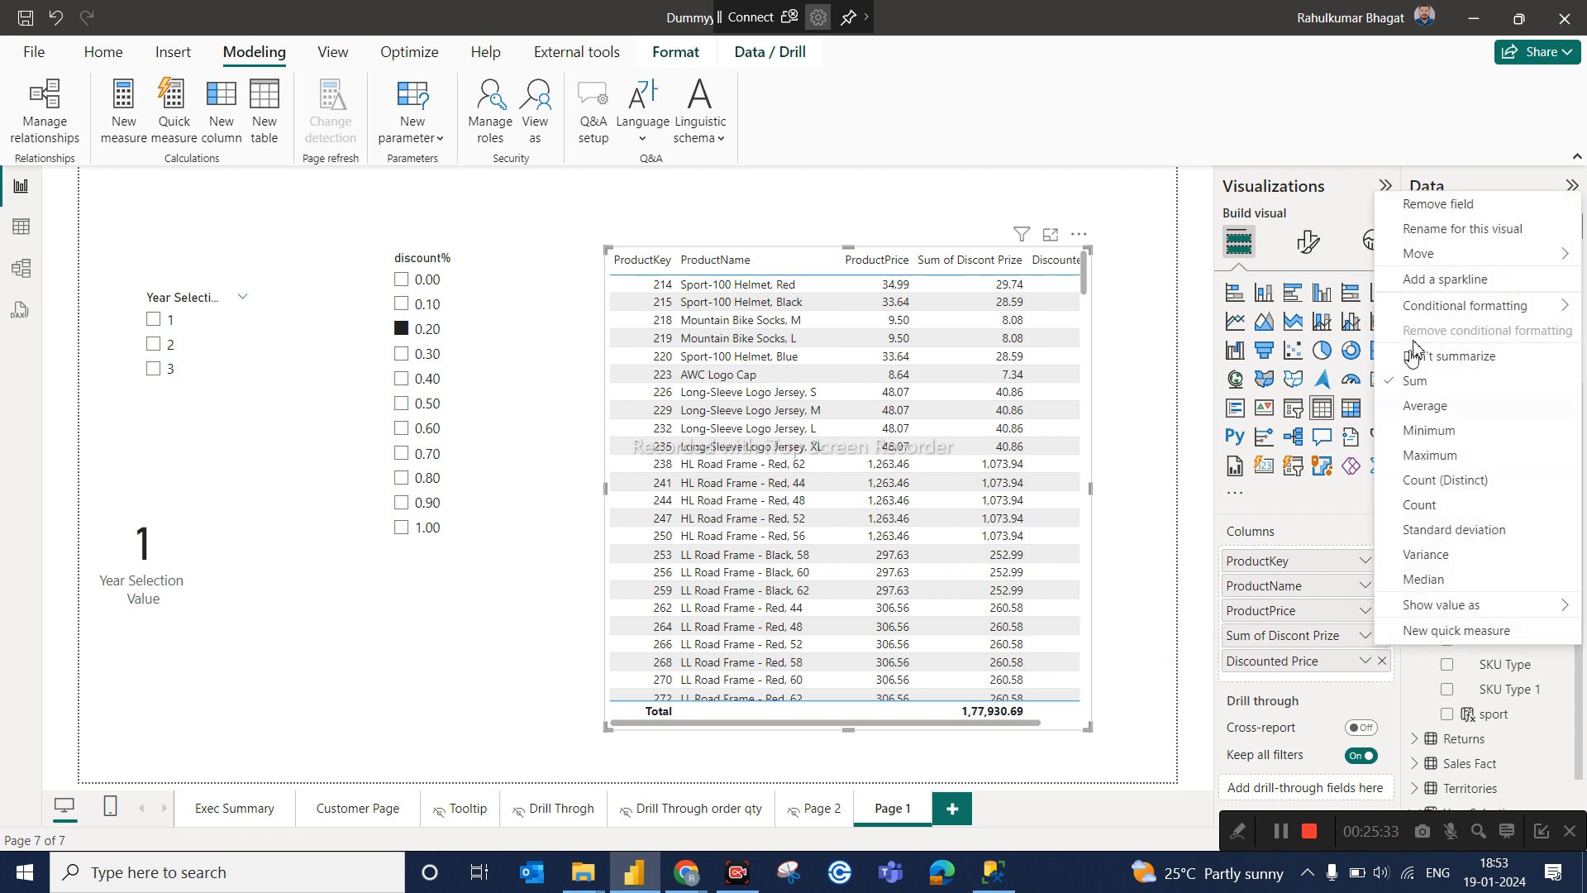
left_click(1416, 357)
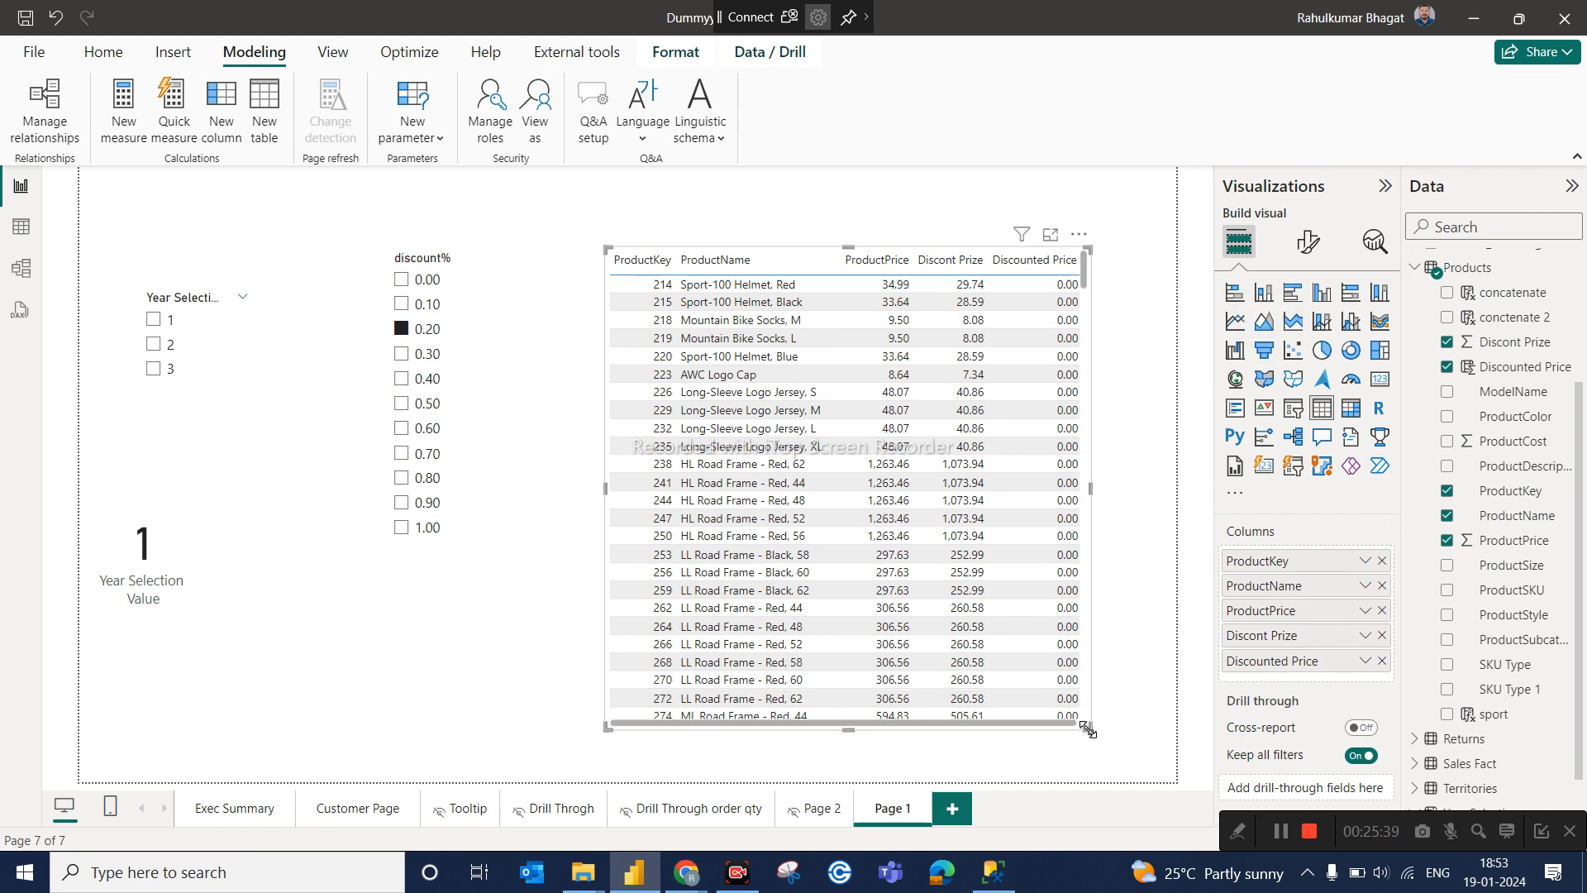
left_click_drag(1085, 727, 1127, 756)
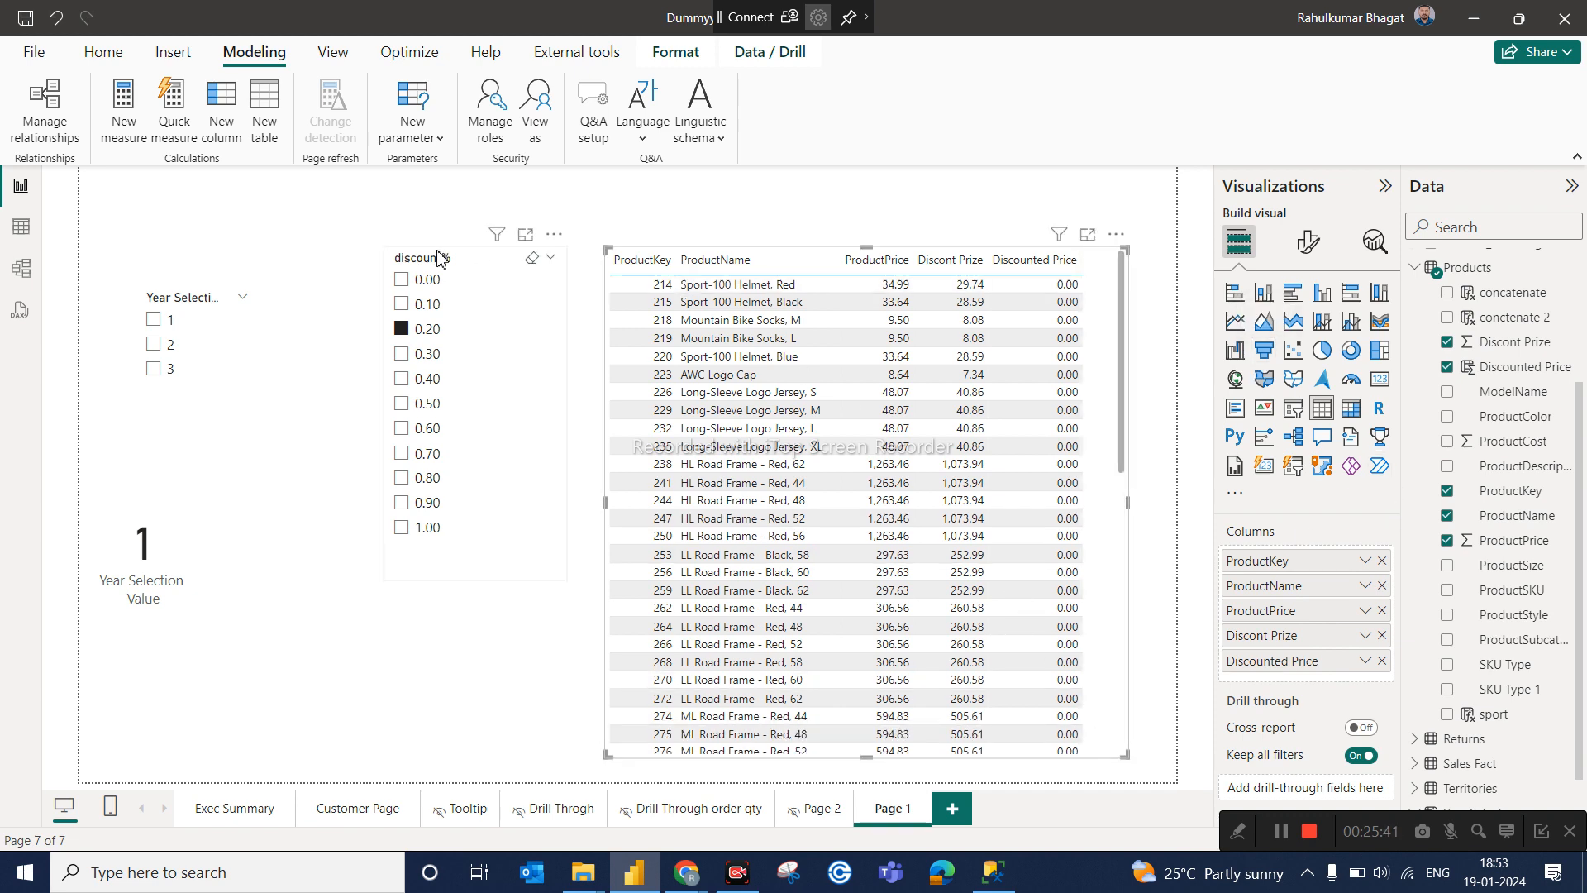
Delete the Discounted Price calculated column from the Products table in the model.
left_click(20, 226)
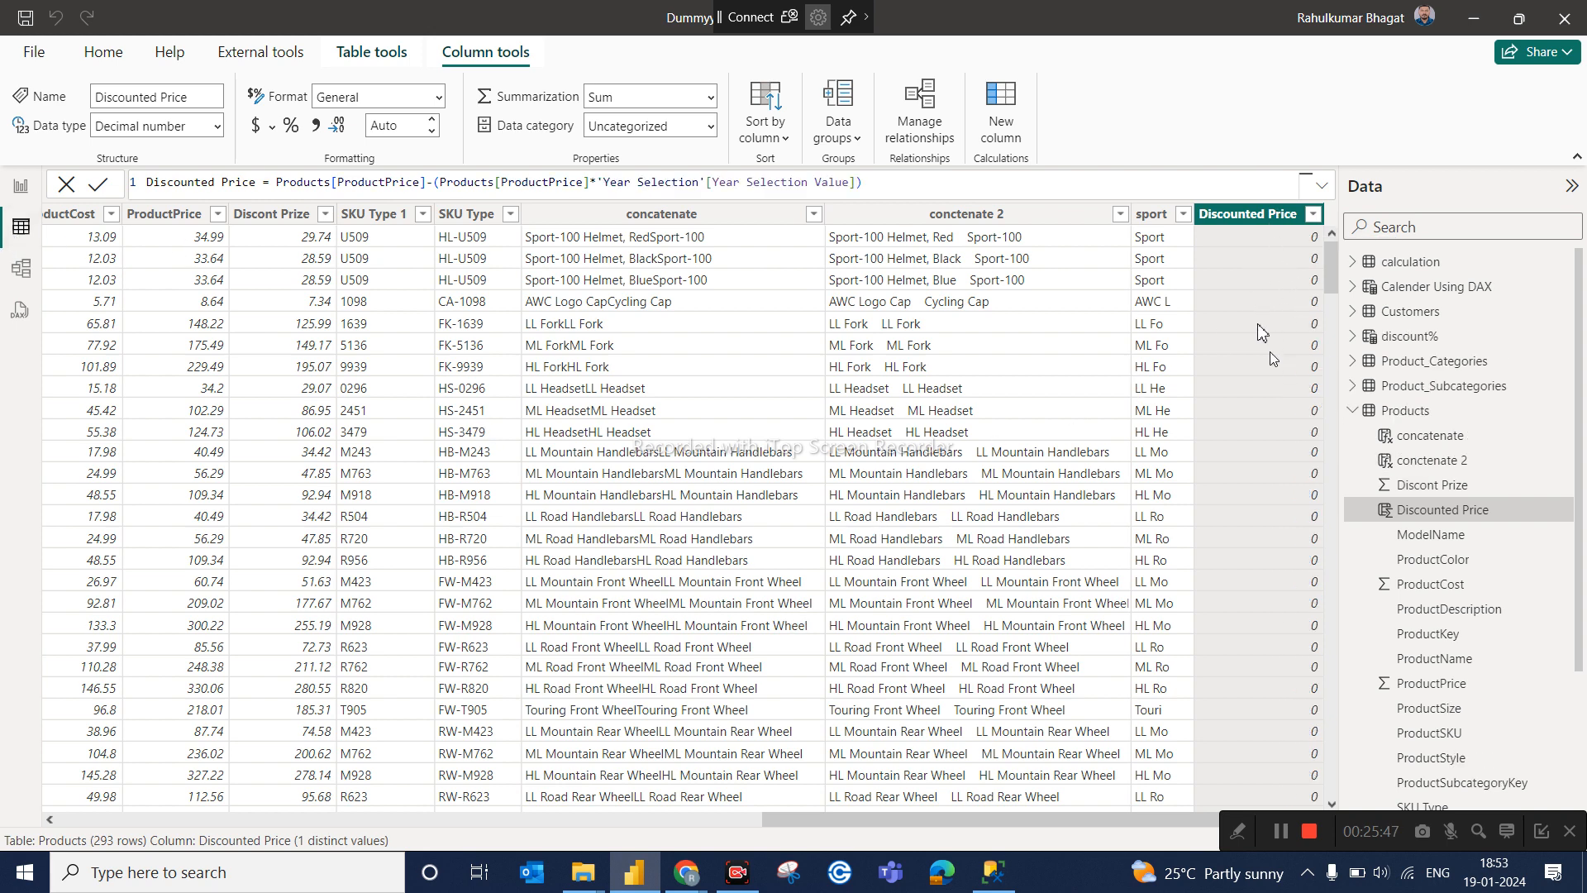
right_click(1399, 514)
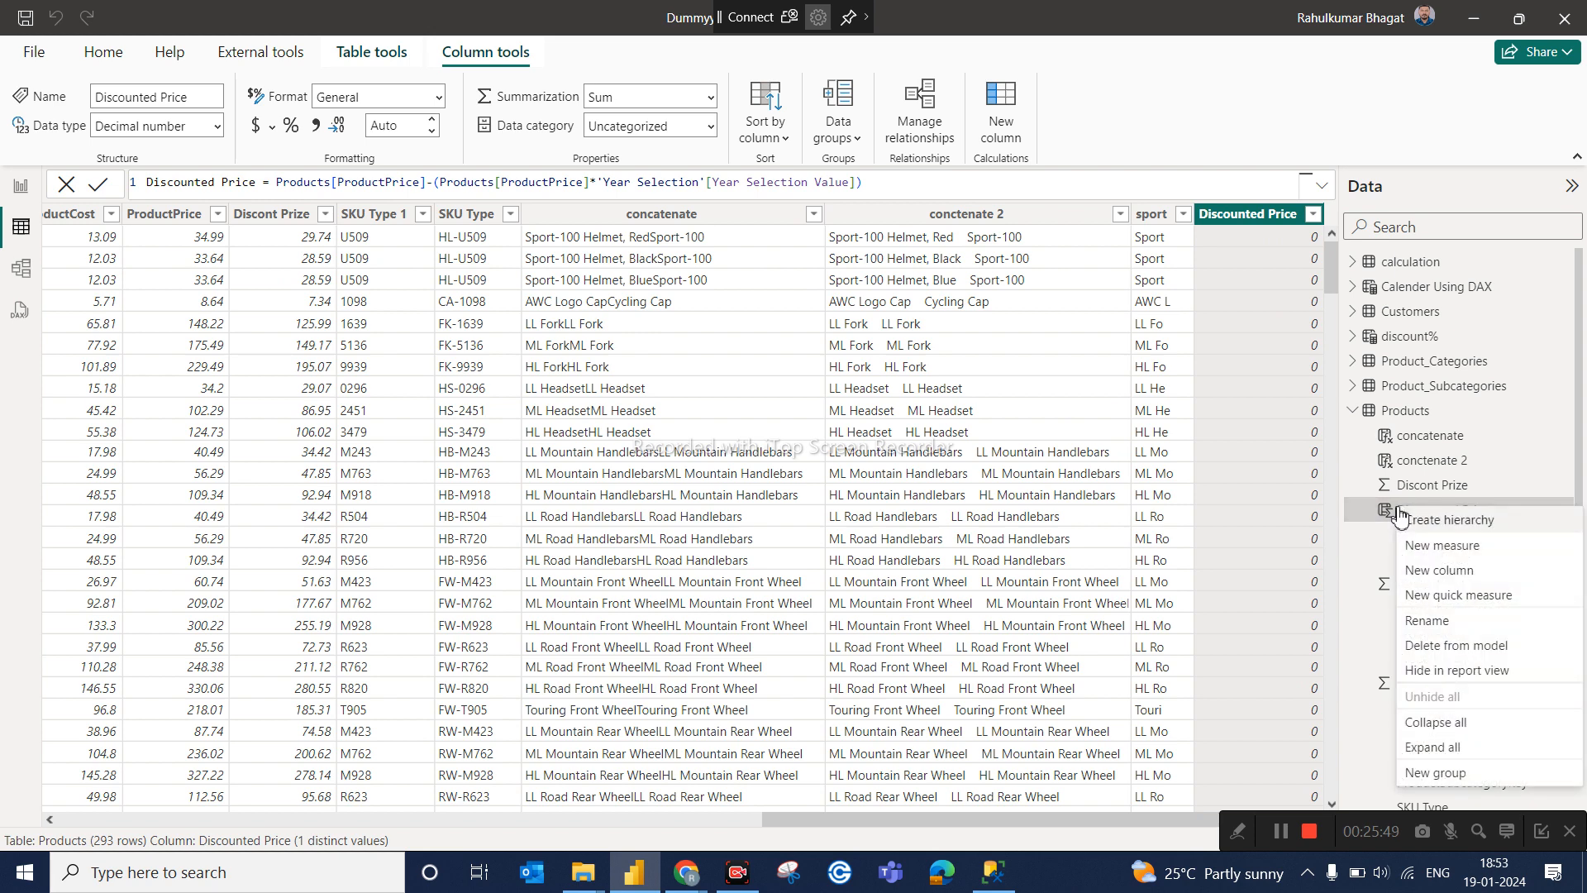
left_click(1439, 646)
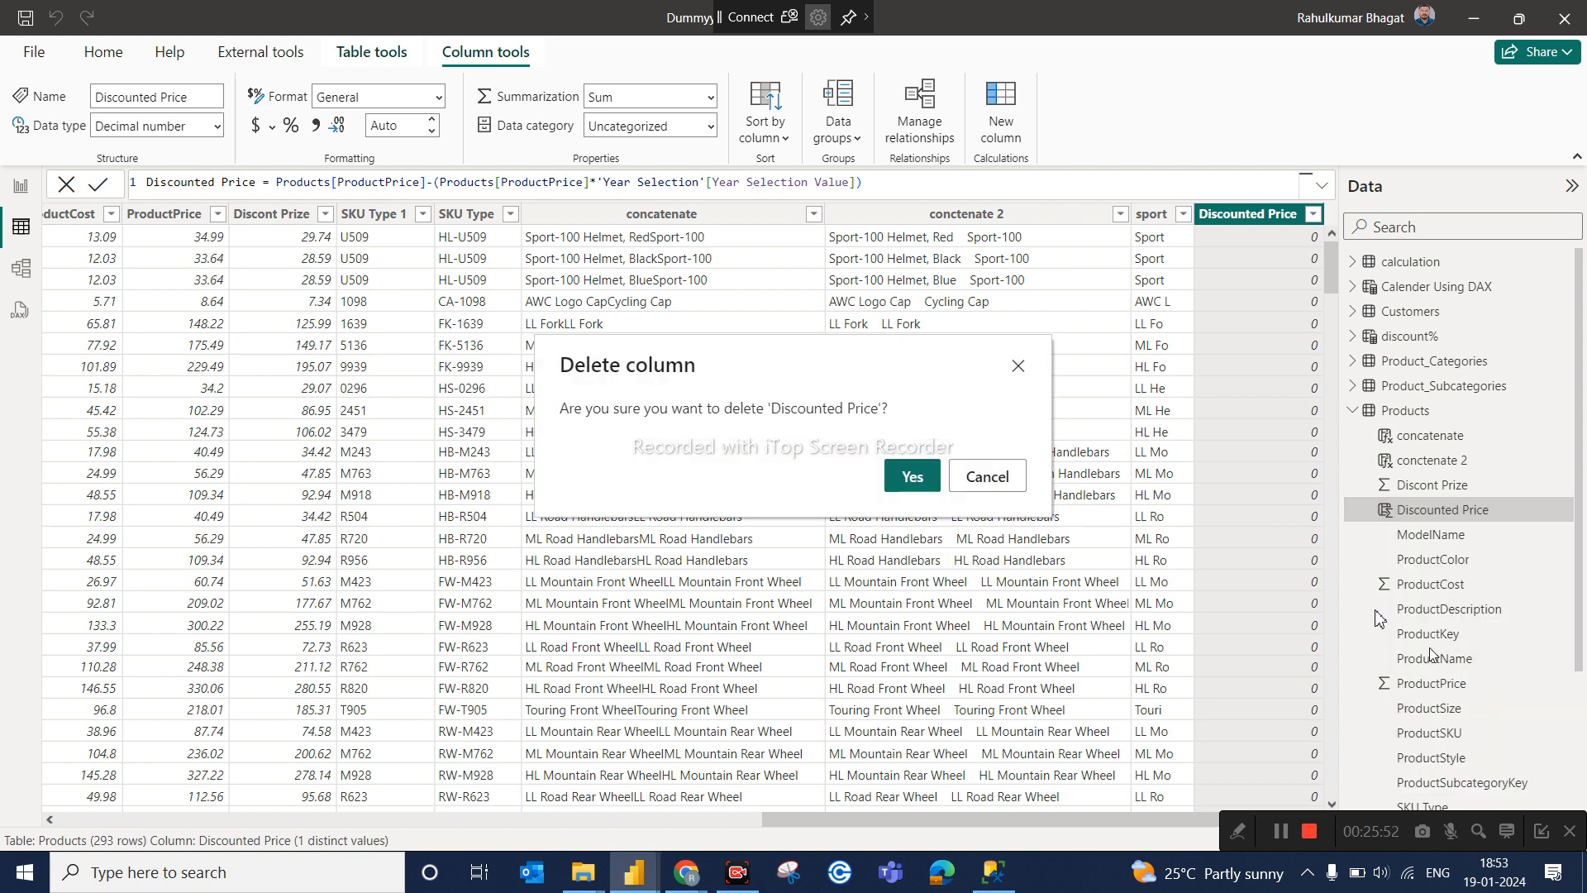
left_click(912, 476)
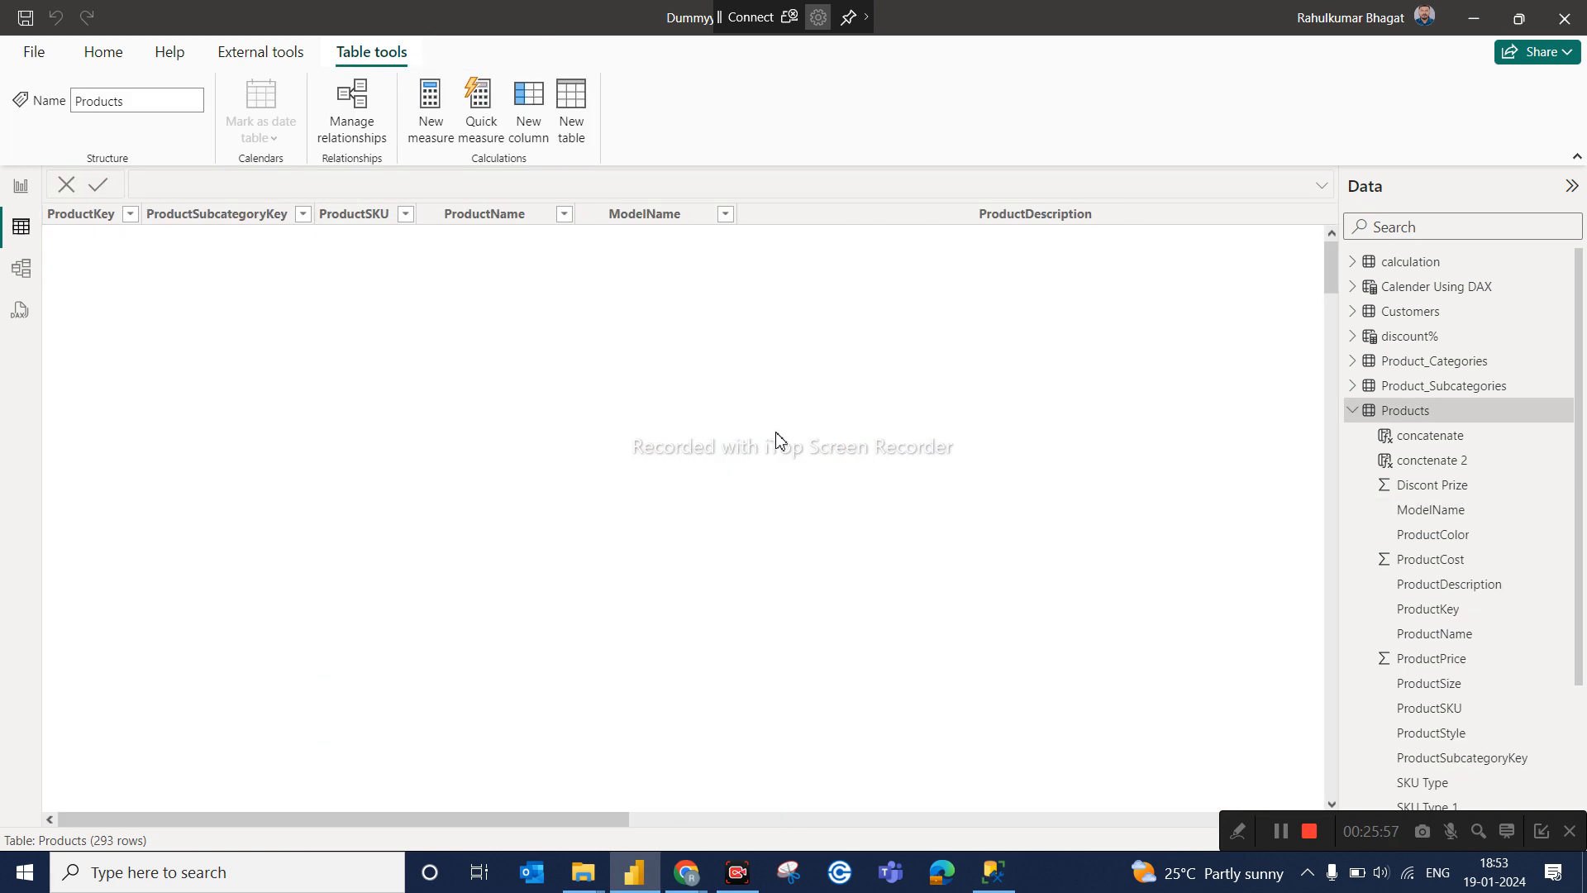
Remove the product table visual and the discount% slicer from the report page.
left_click(21, 185)
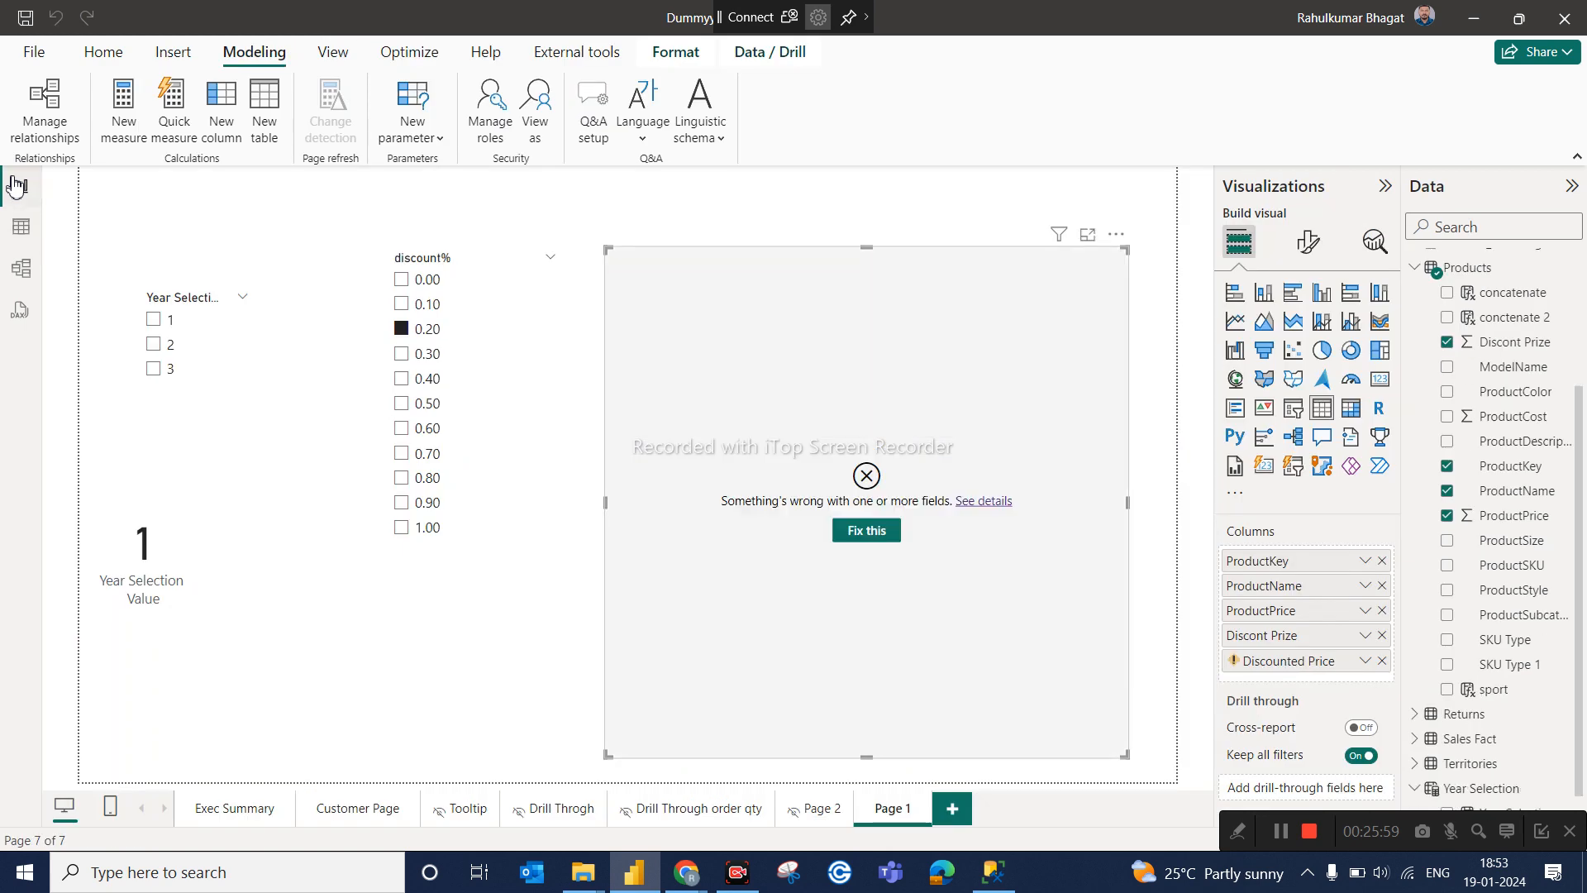
left_click(1117, 238)
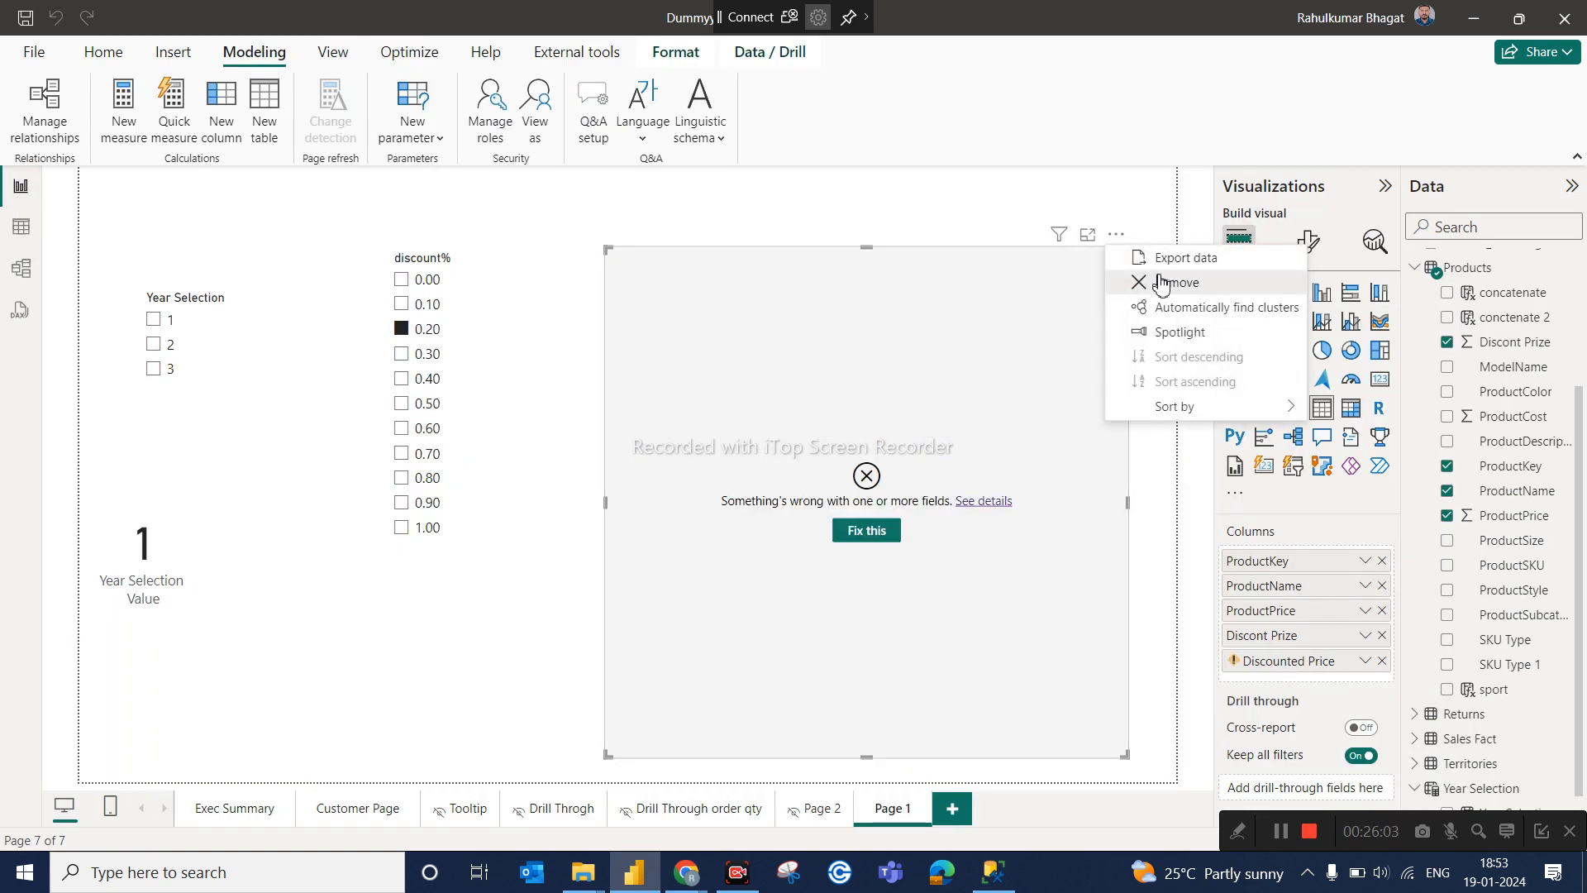
left_click(1162, 283)
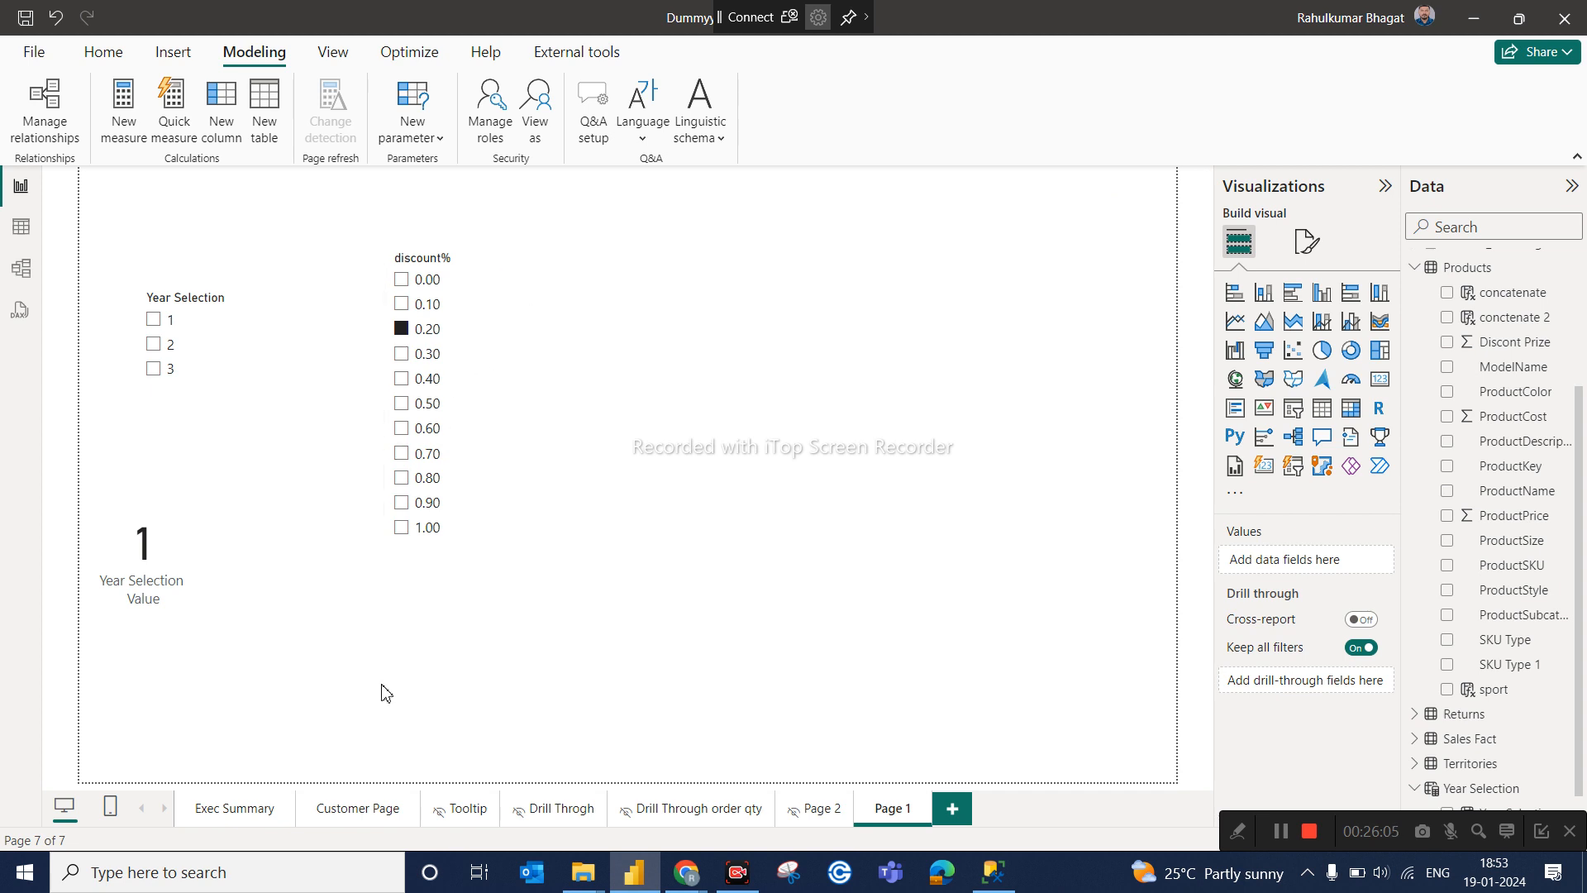
left_click(441, 262)
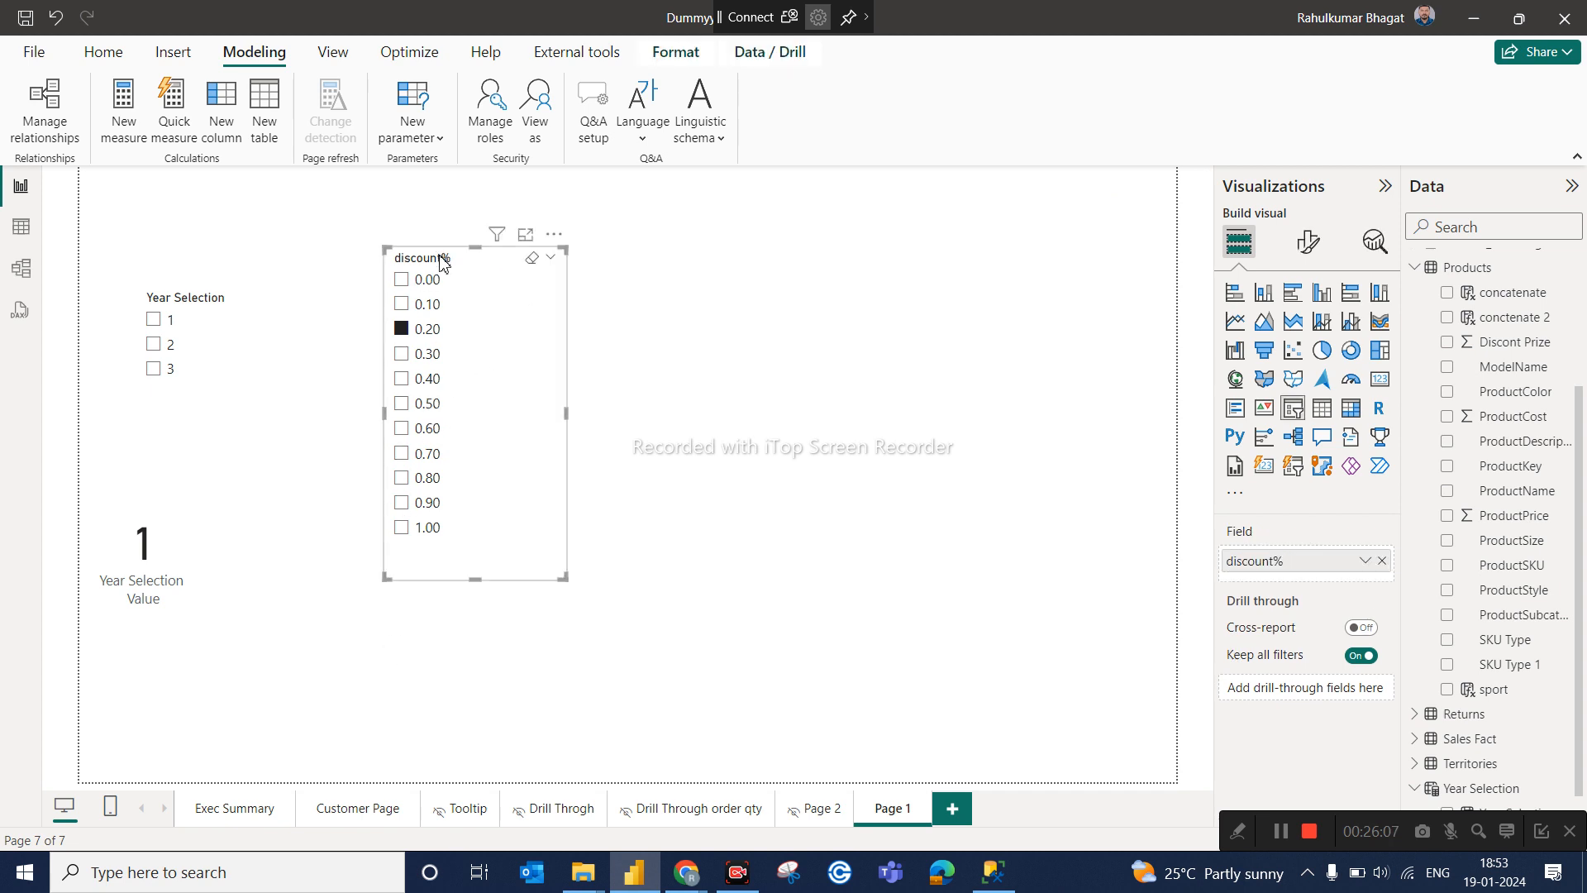
key("Delete")
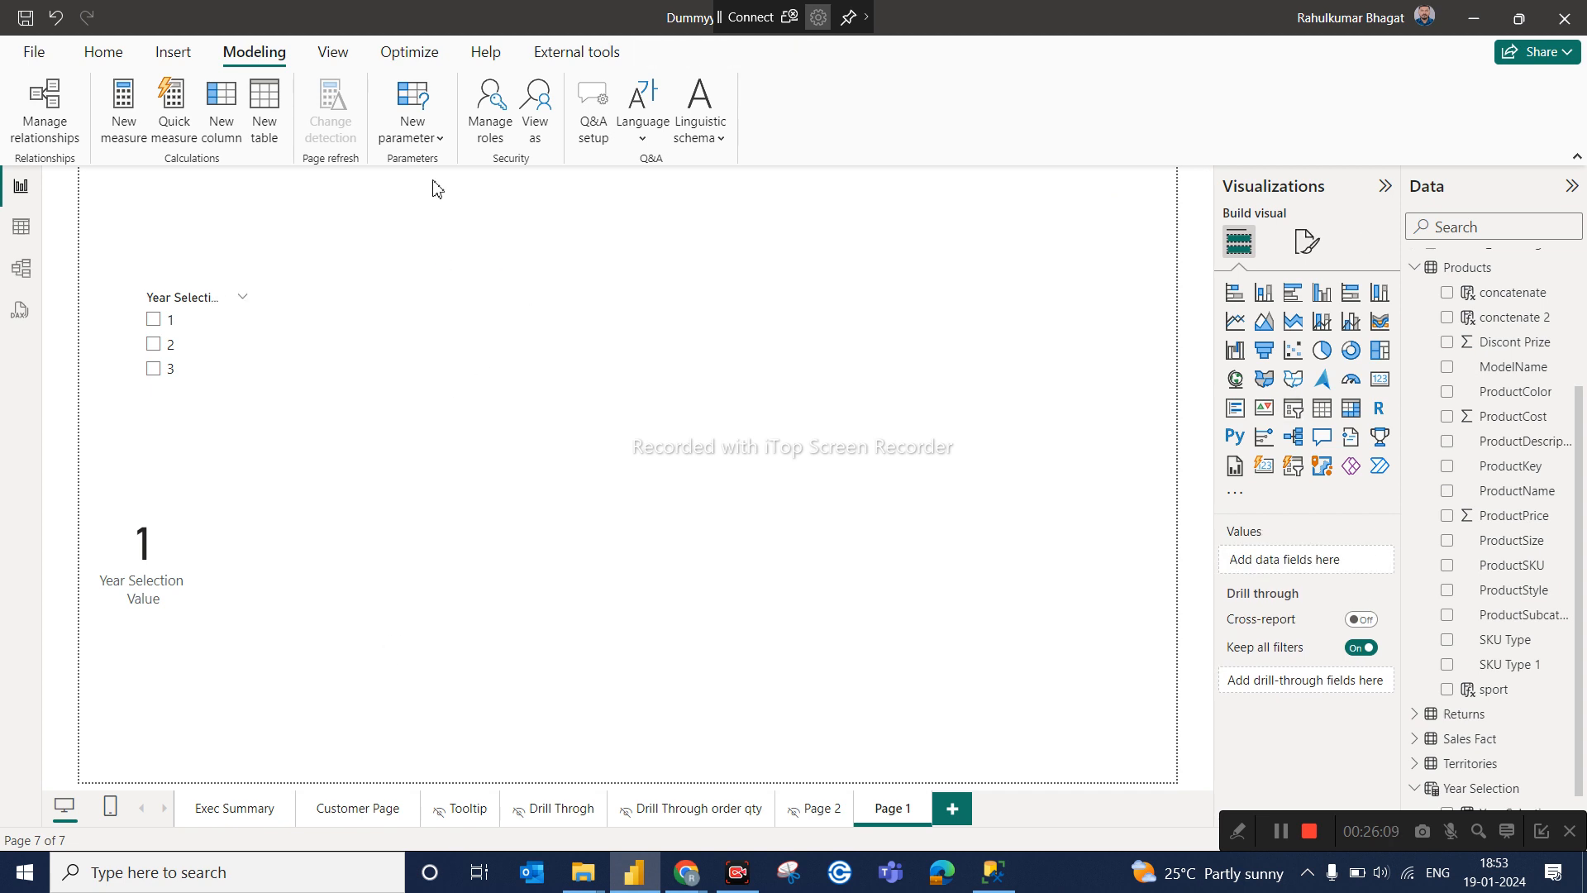
left_click(439, 144)
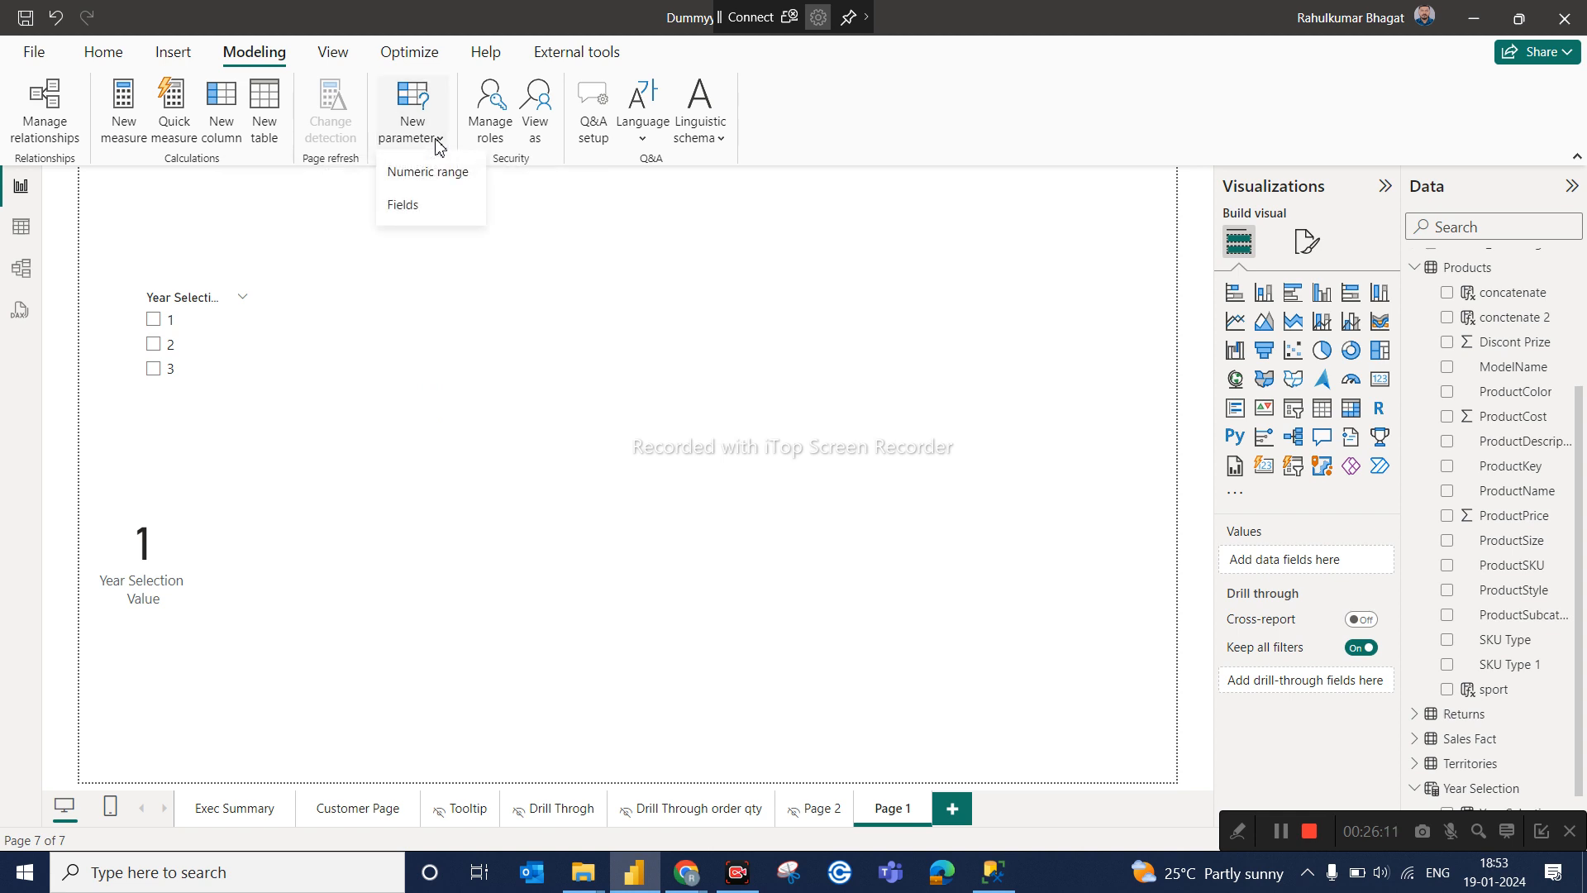
left_click(421, 183)
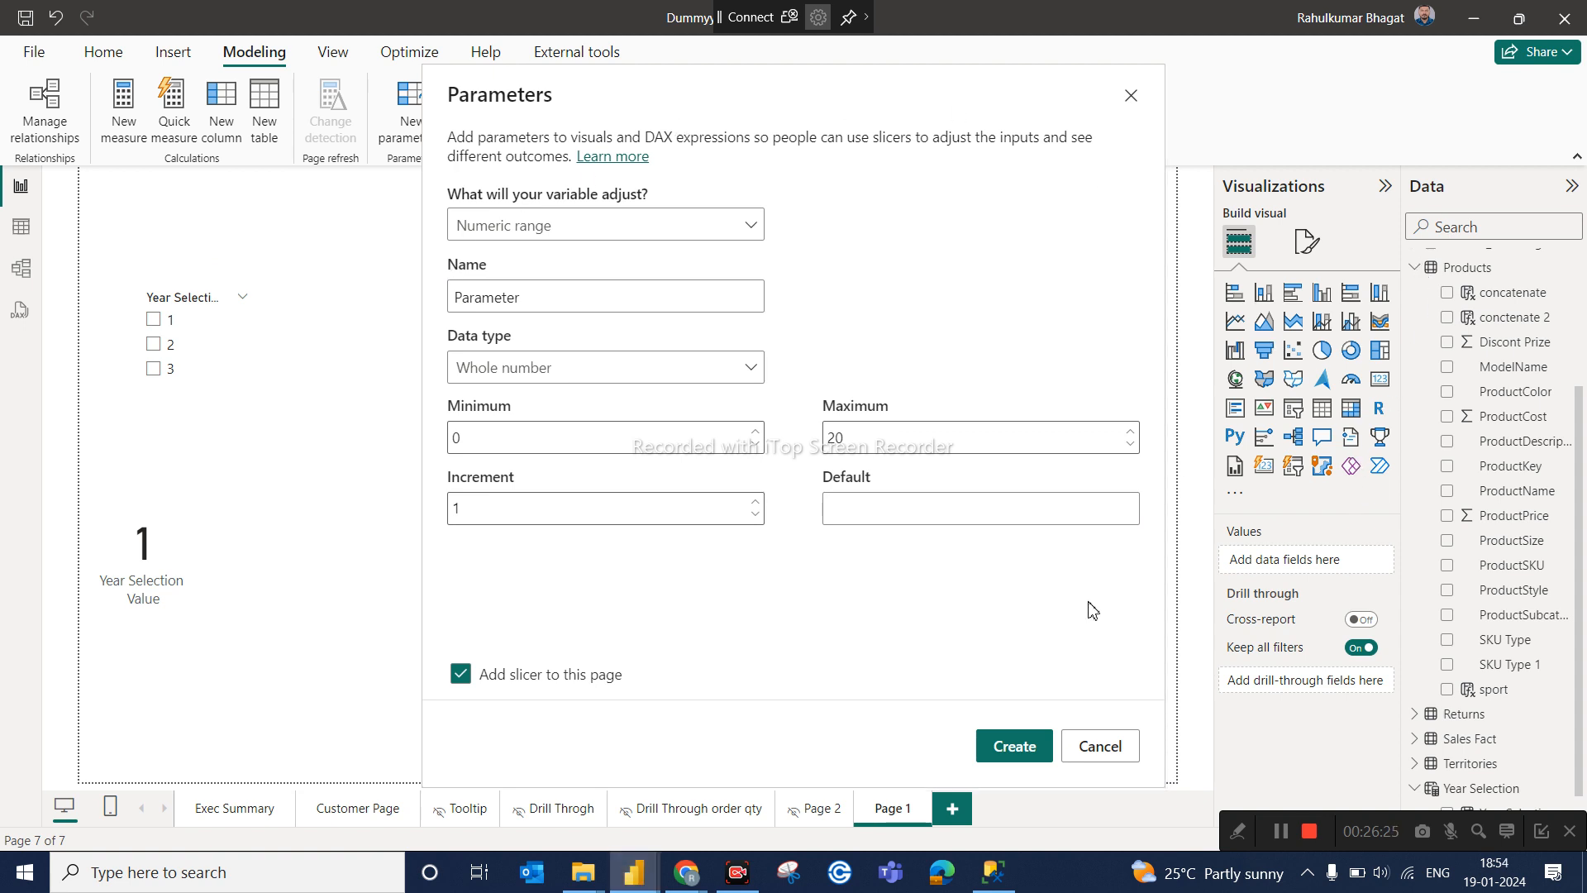
left_click(1102, 747)
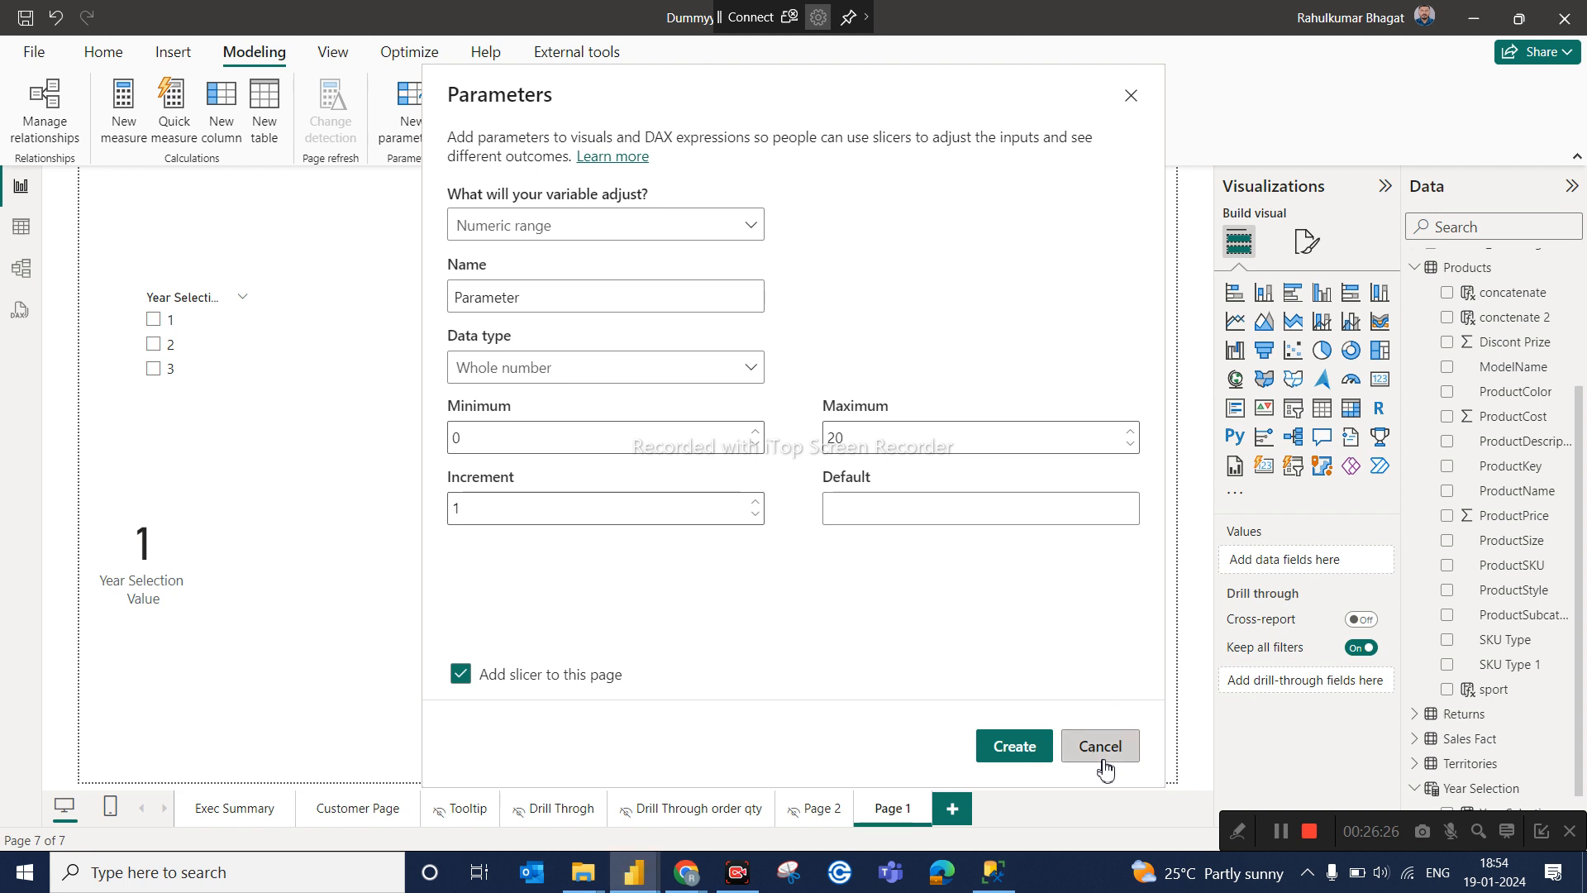
Open the Total Sales PY measure in the calculation table and remove its selected_year variable and Return lines.
left_click(1418, 270)
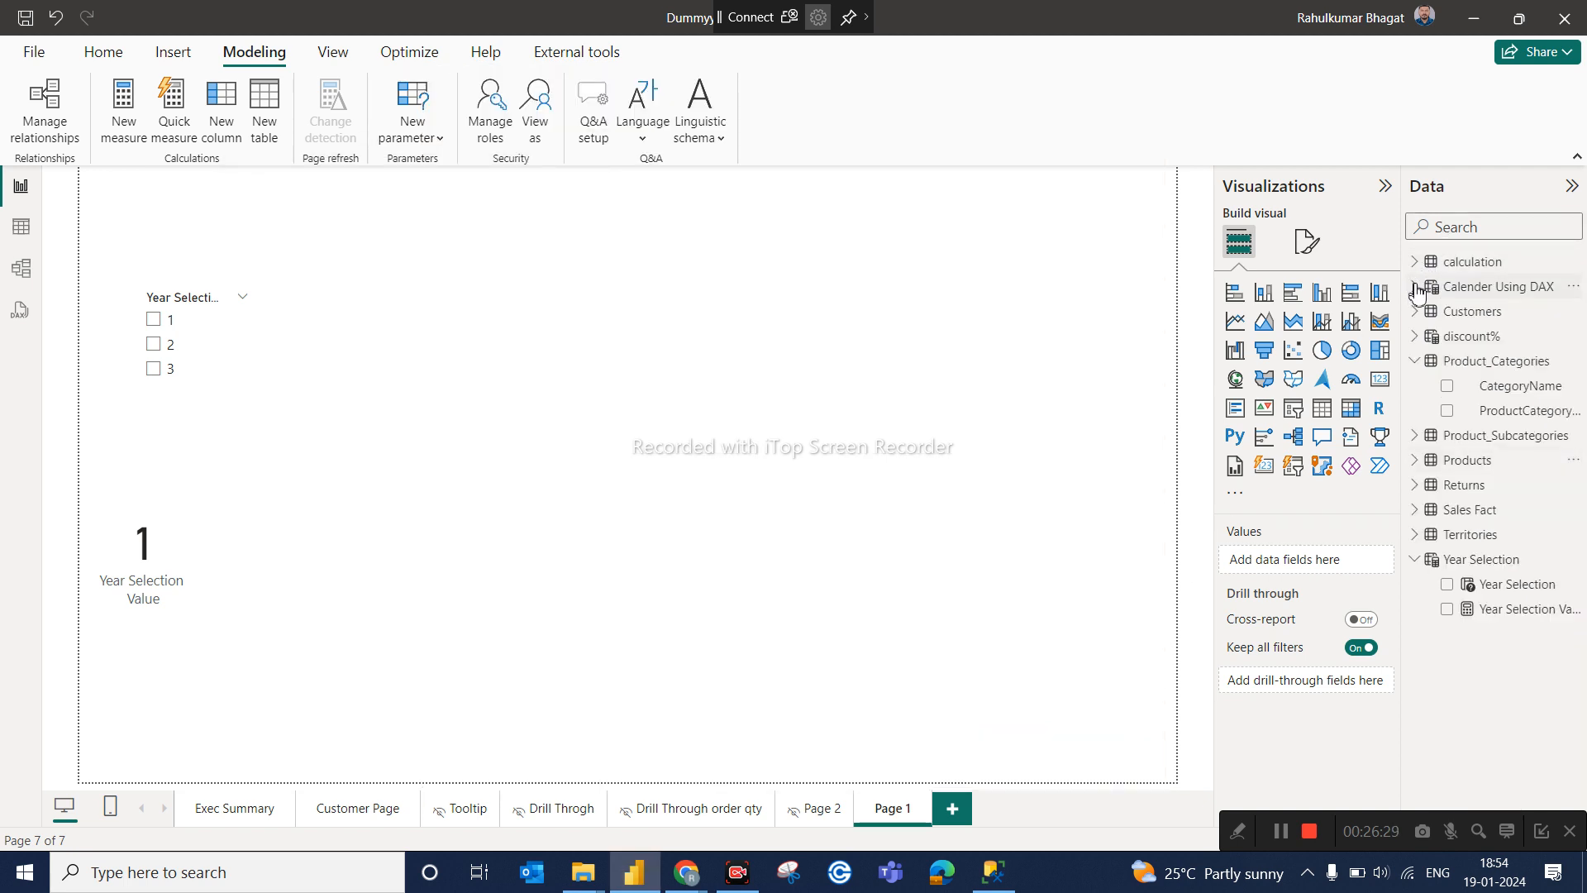
left_click(1416, 286)
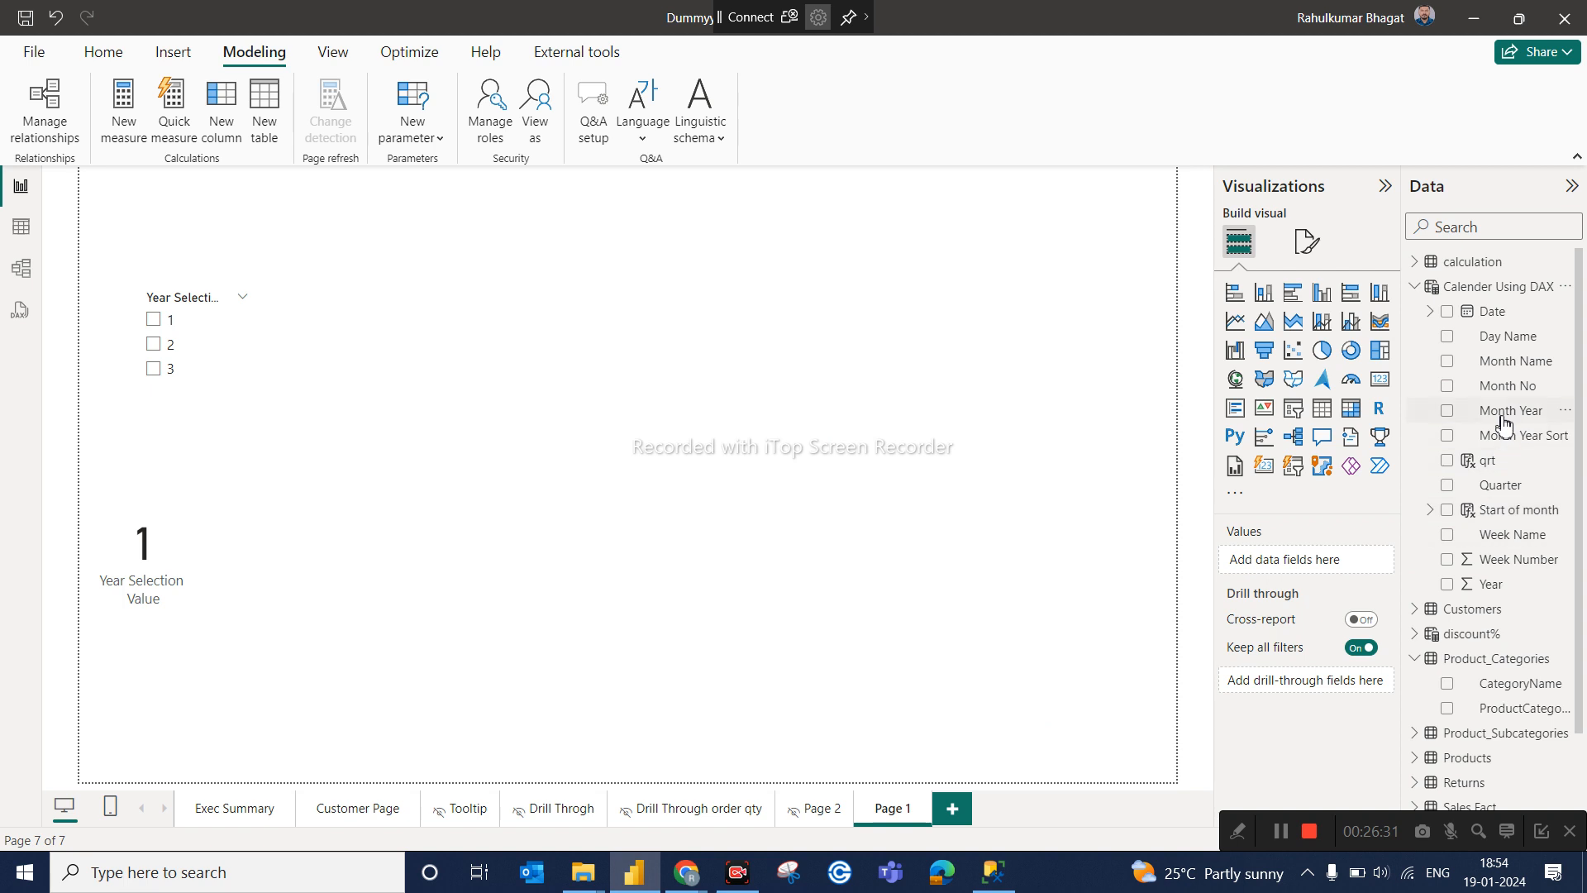
left_click(1417, 263)
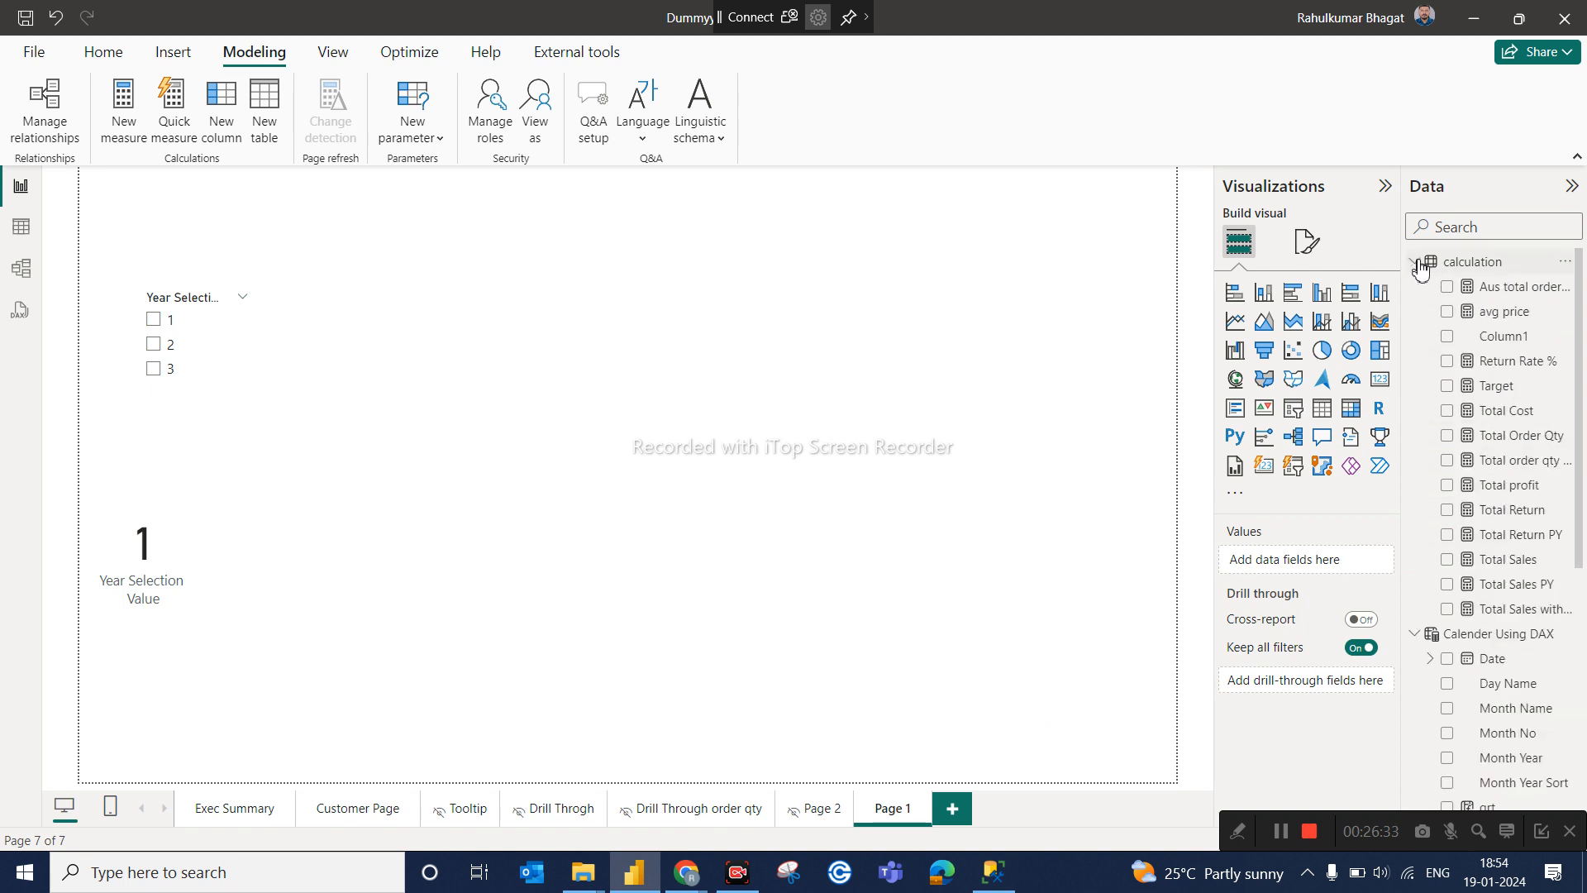
left_click(1505, 586)
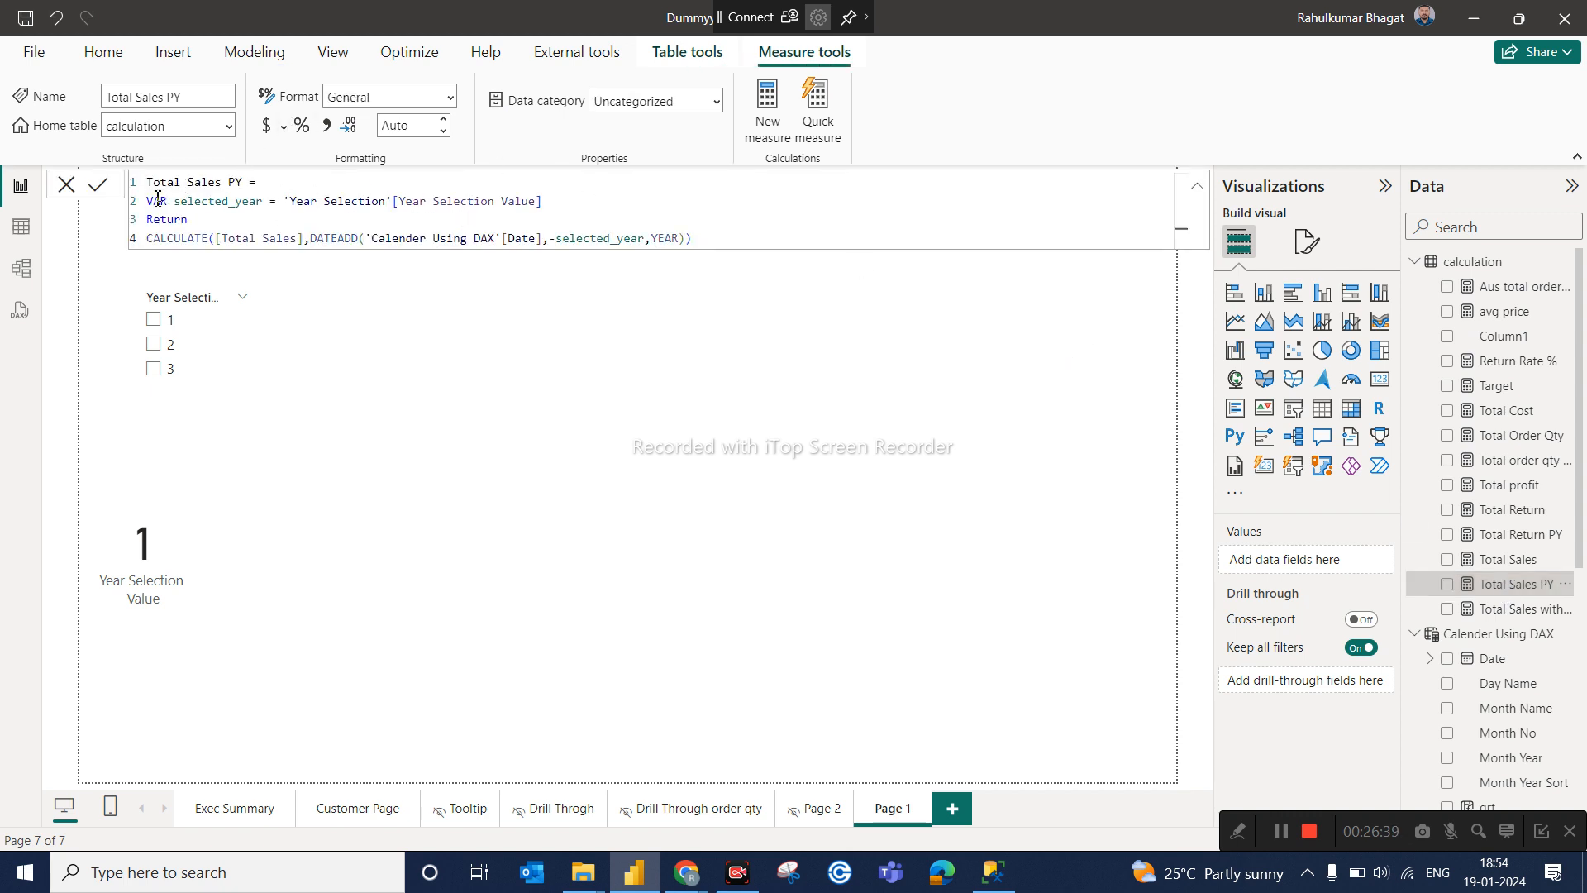
left_click_drag(203, 217, 122, 204)
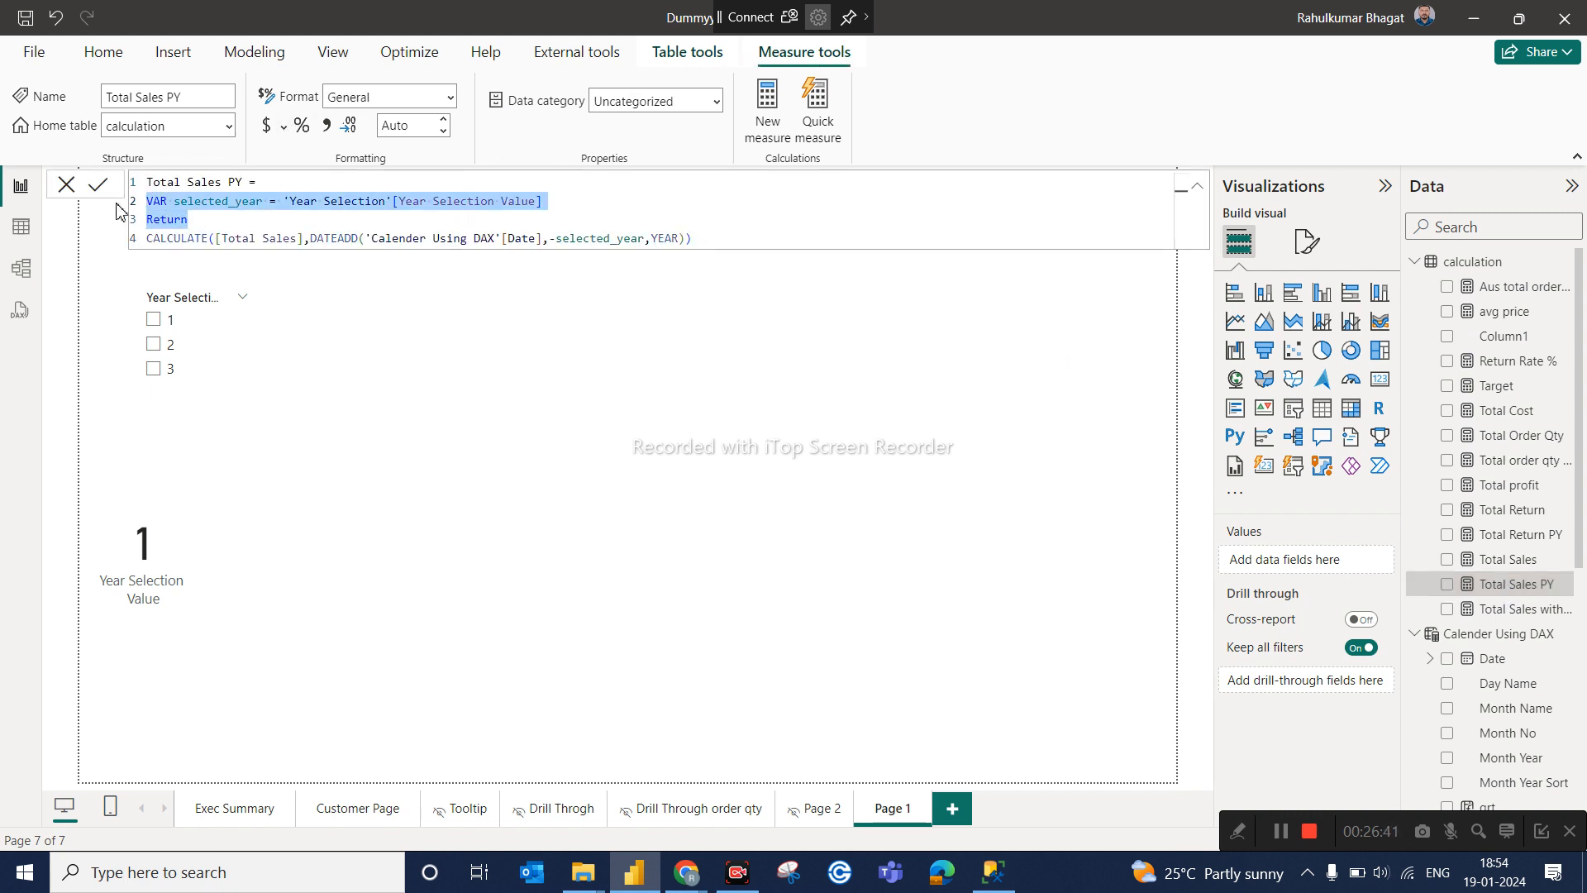
key("BackSpace")
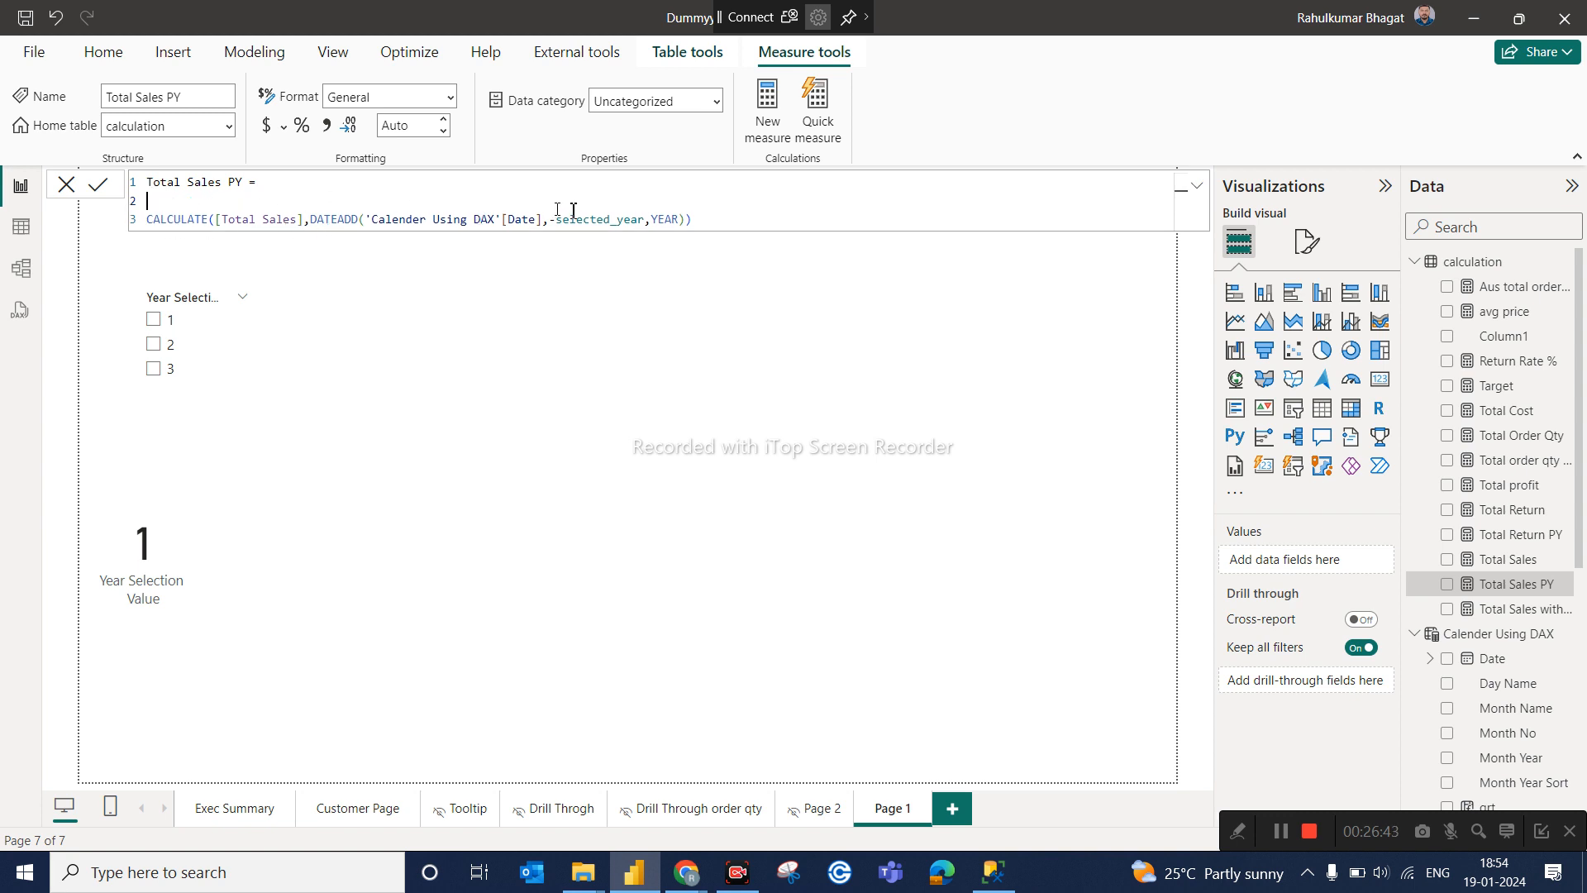
Replace the selected_year variable in the Total Sales PY measure's DATEADD with a fixed offset of -1 and commit the formula.
double_click(647, 219)
type("selecte")
key("BackSpace")
key("BackSpace")
key("BackSpace")
key("BackSpace")
key("BackSpace")
key("BackSpace")
key("BackSpace")
key("BackSpace")
key("BackSpace")
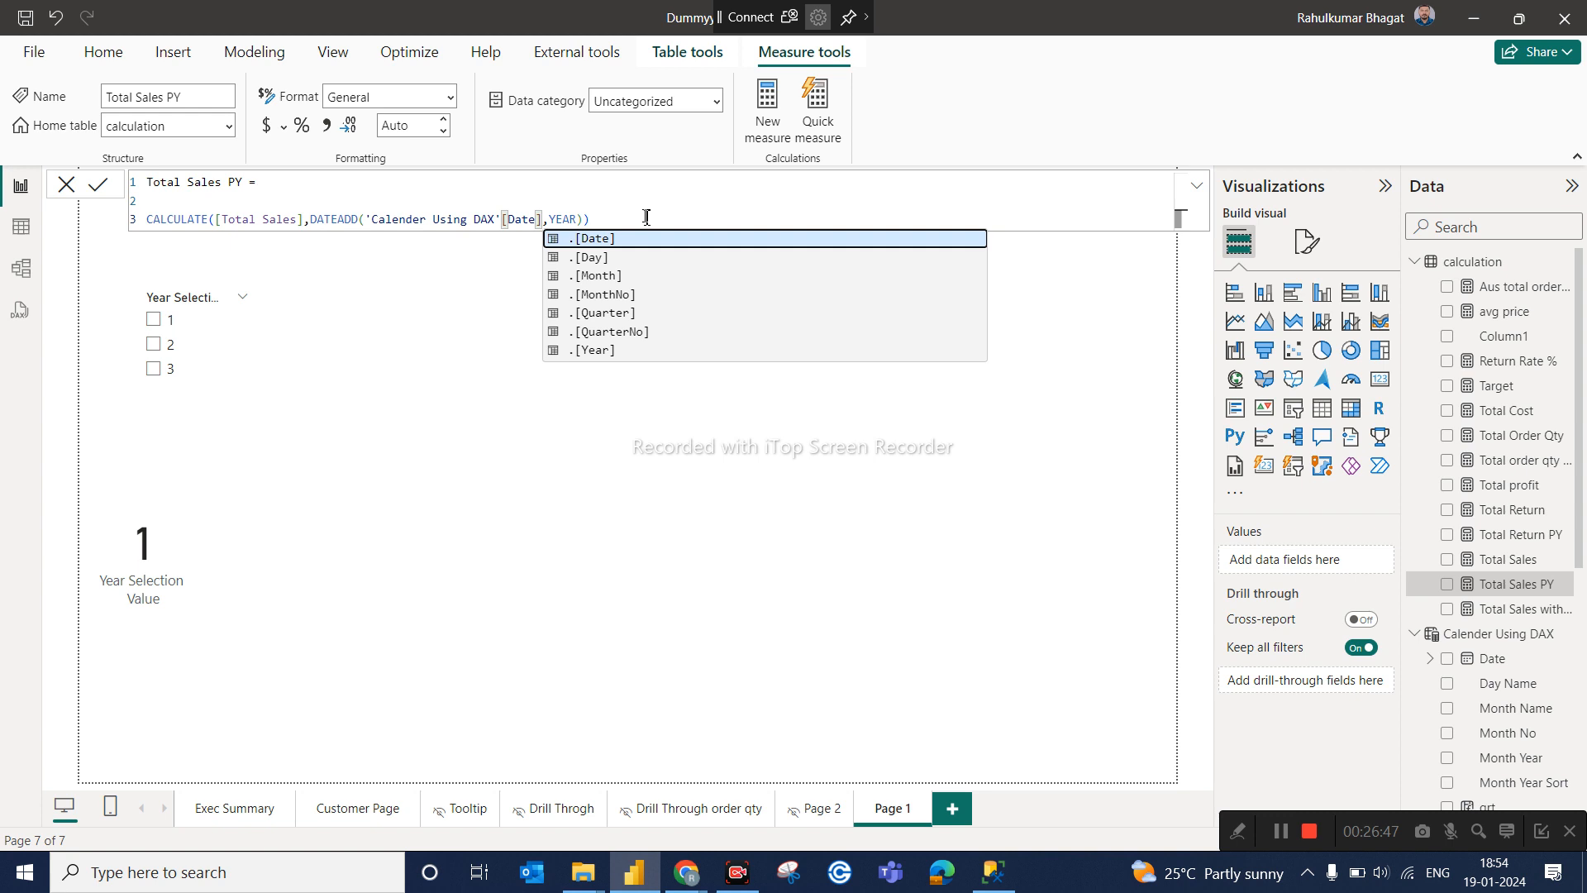
type(",-1")
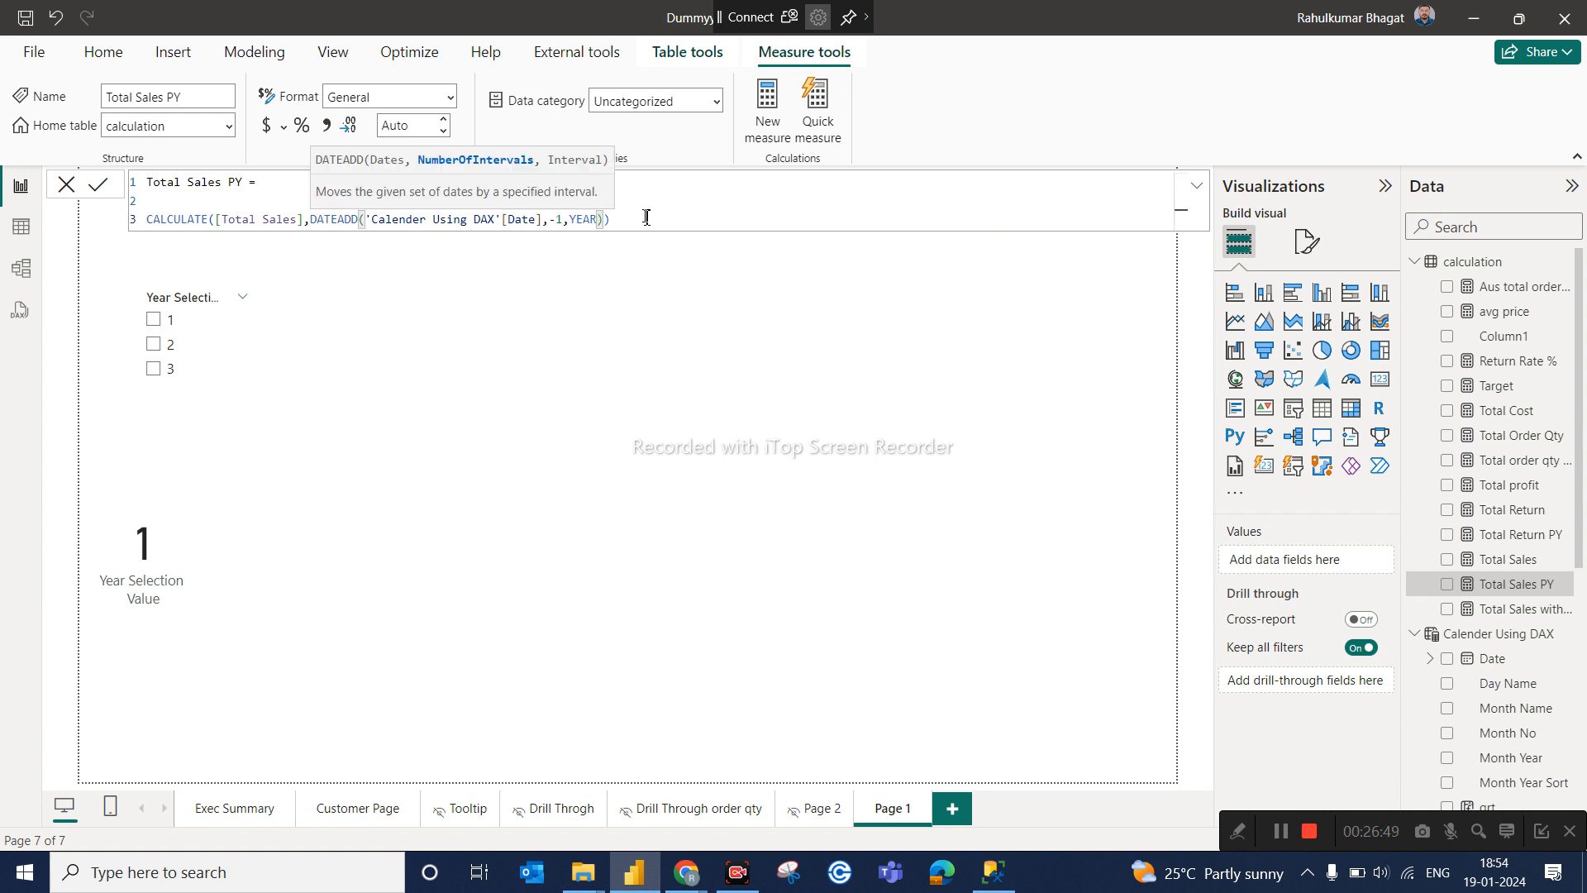
left_click(693, 328)
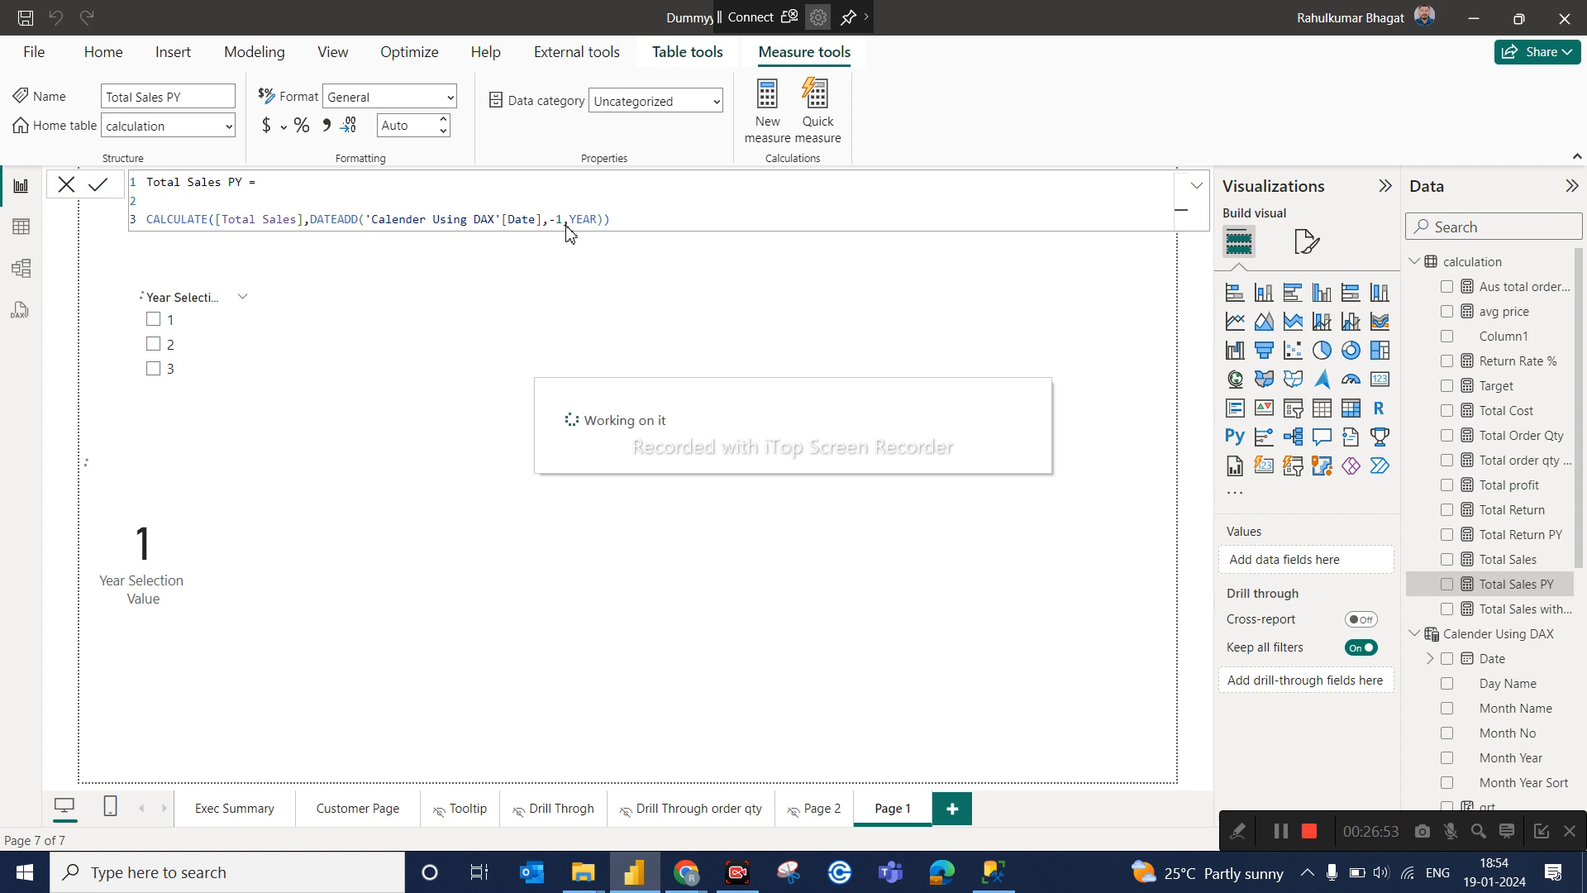
left_click(573, 306)
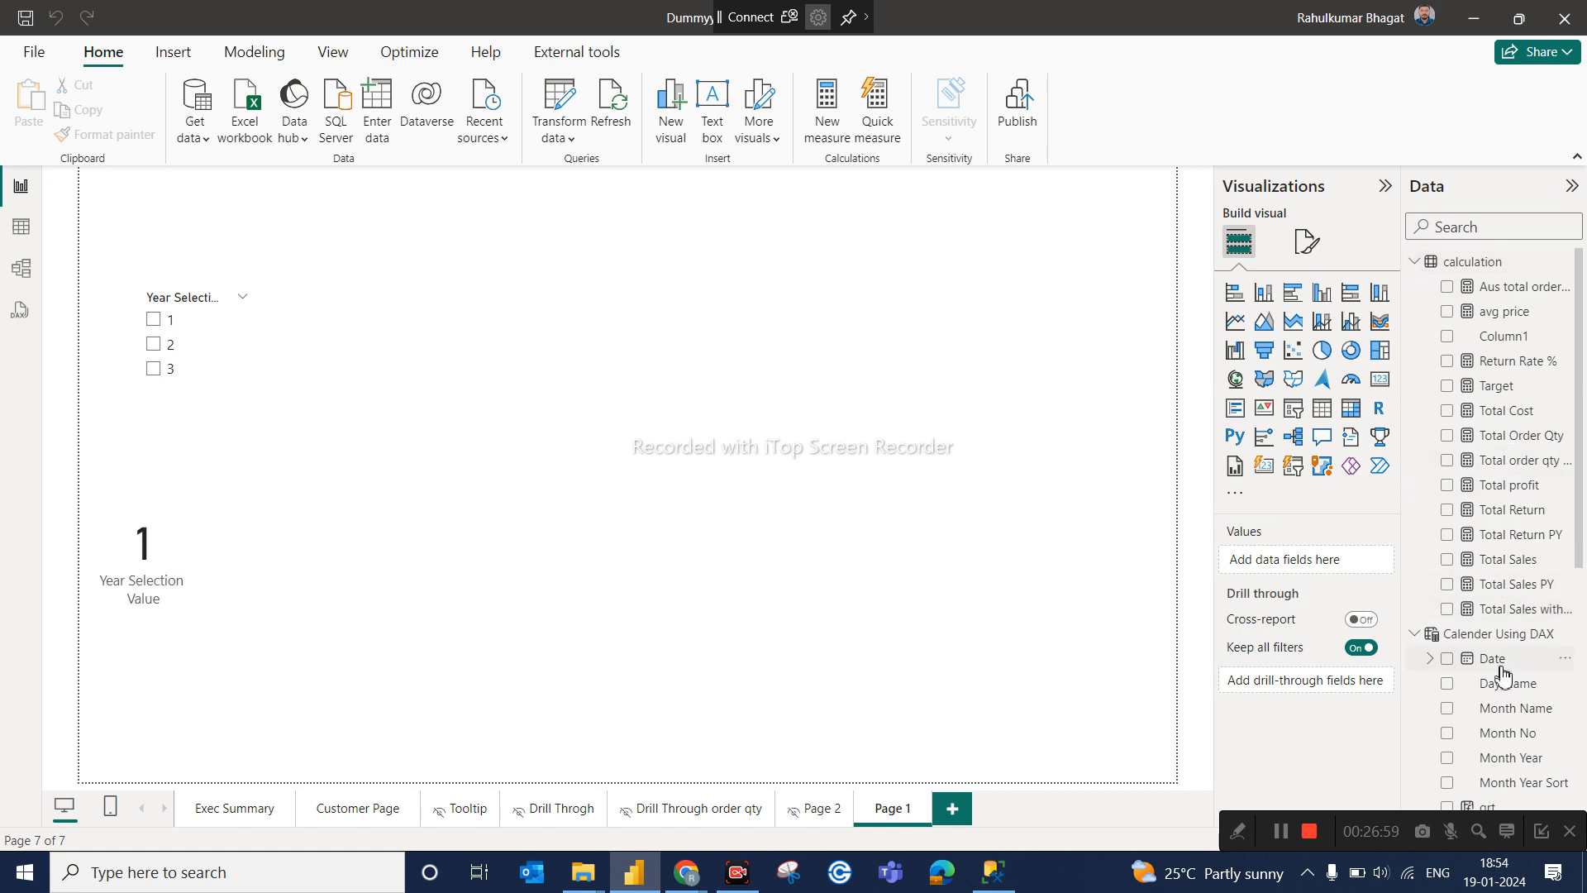
left_click_drag(1502, 674, 1356, 571)
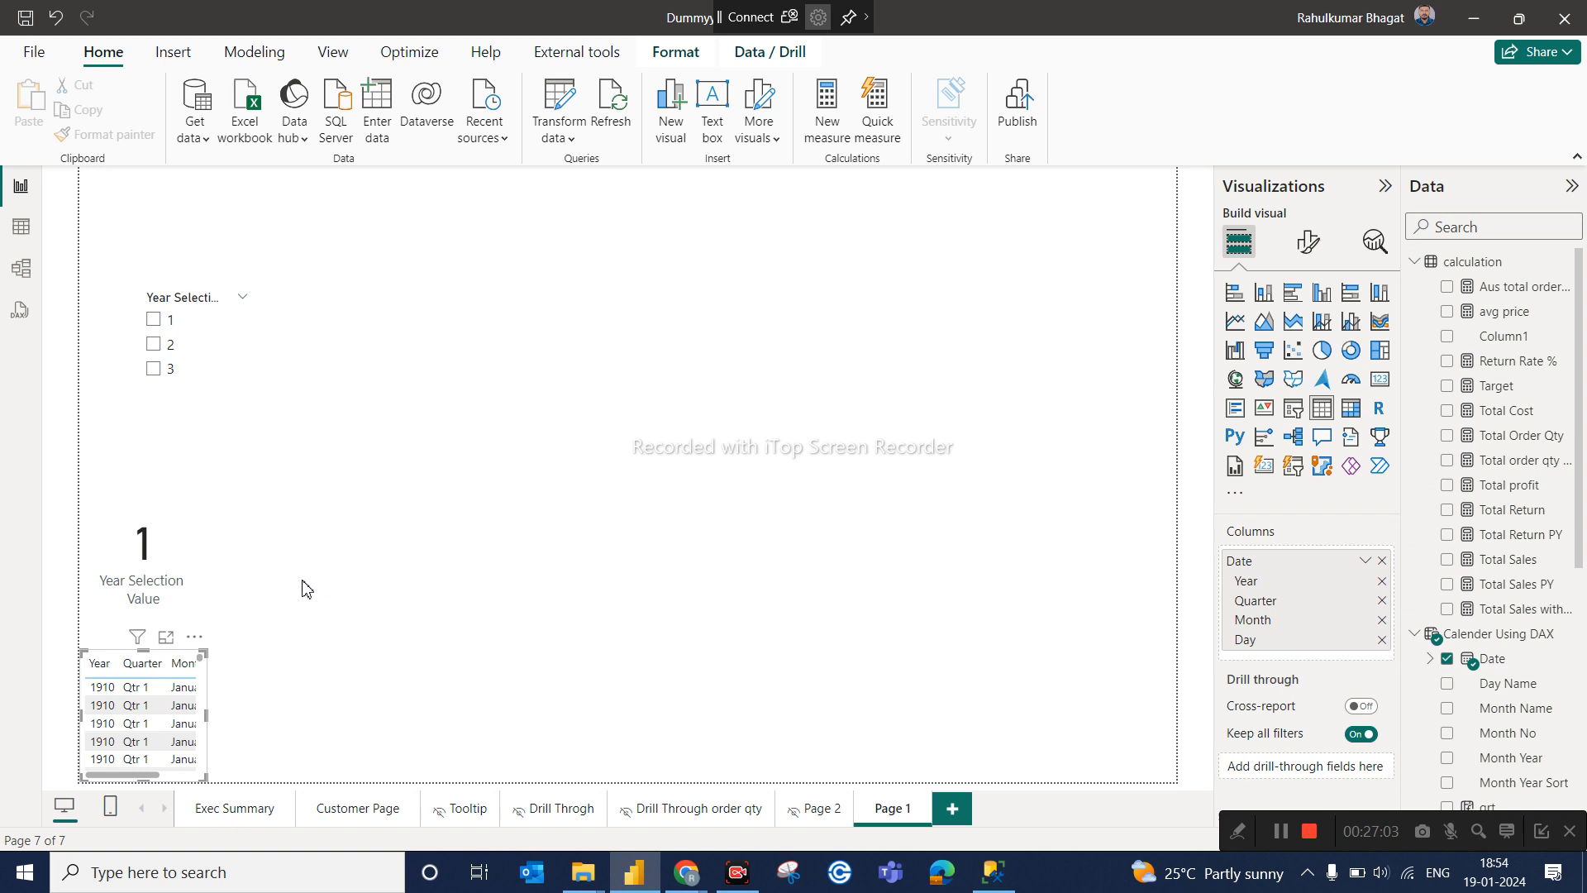
left_click_drag(316, 582, 359, 565)
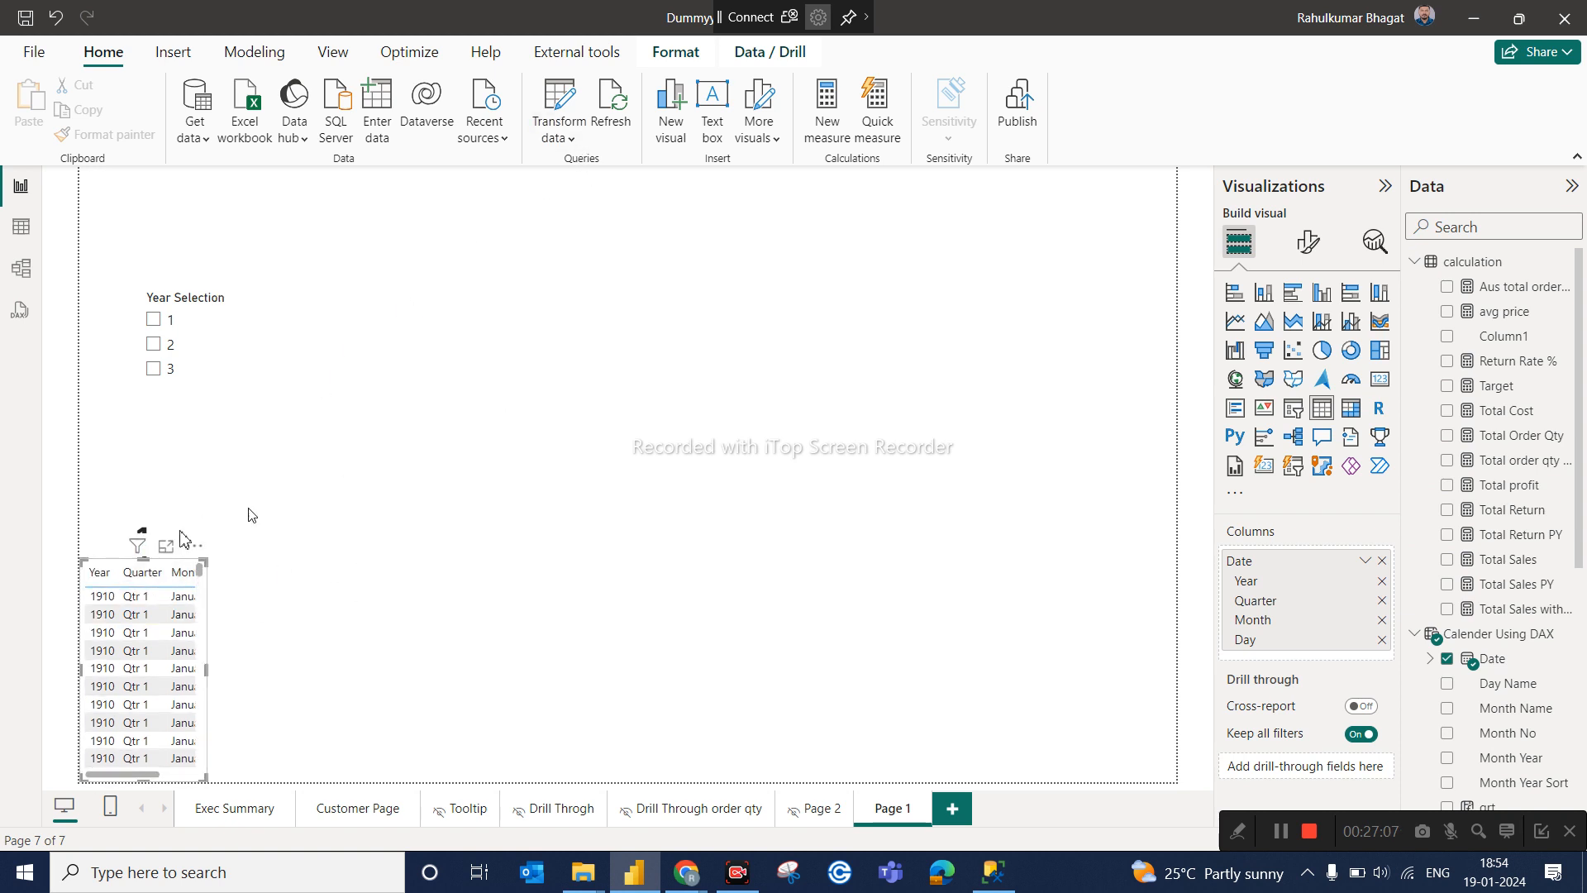
left_click(152, 578)
left_click(200, 711)
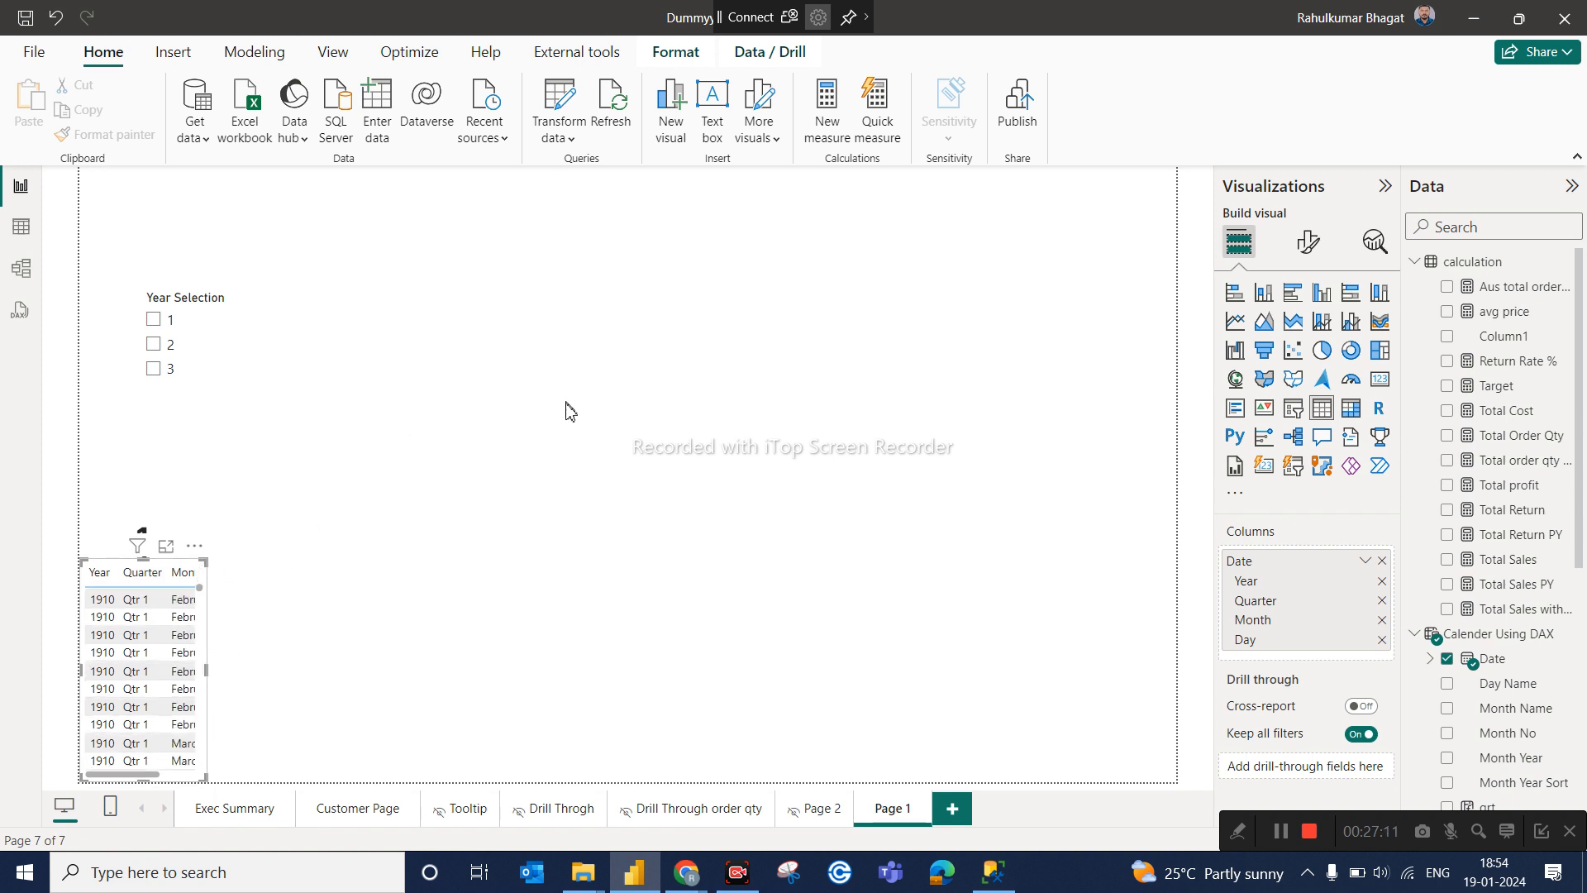
key("Delete")
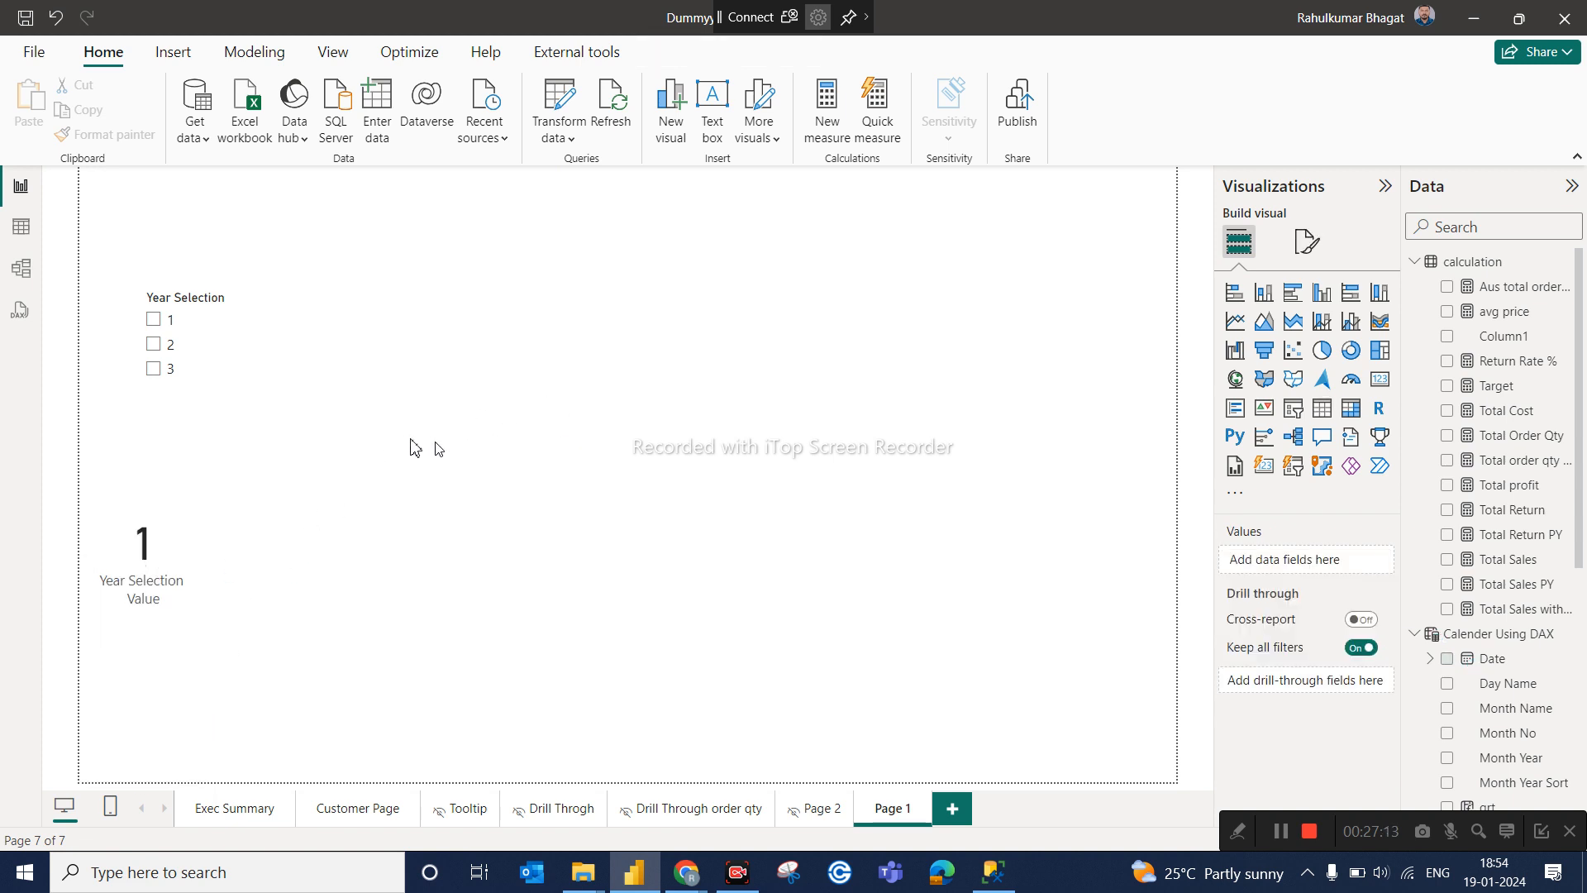
left_click(1322, 379)
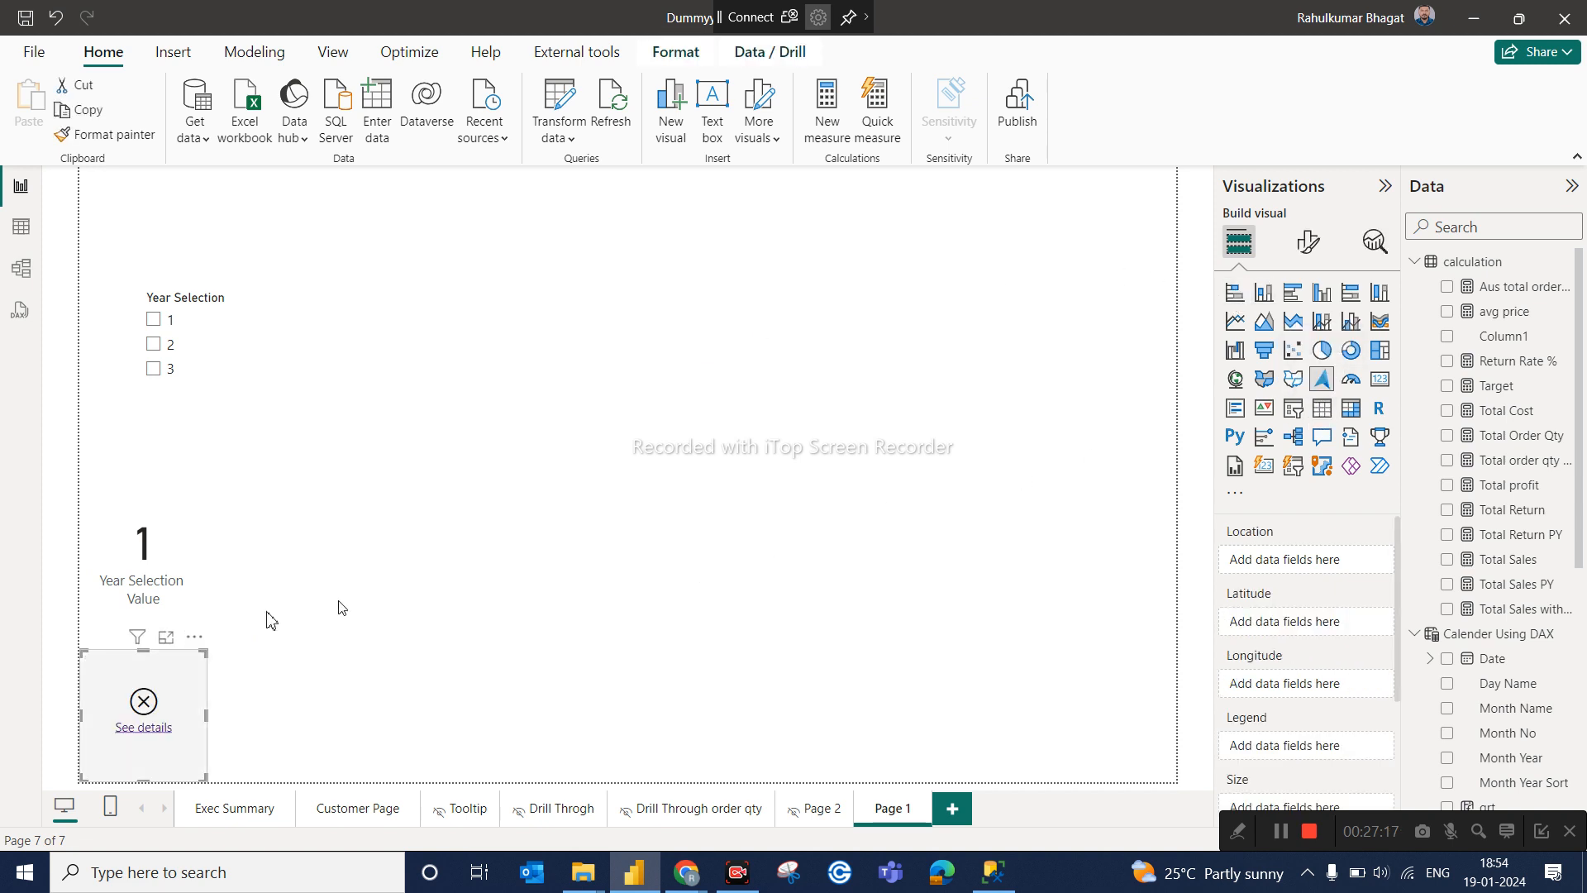
key("Delete")
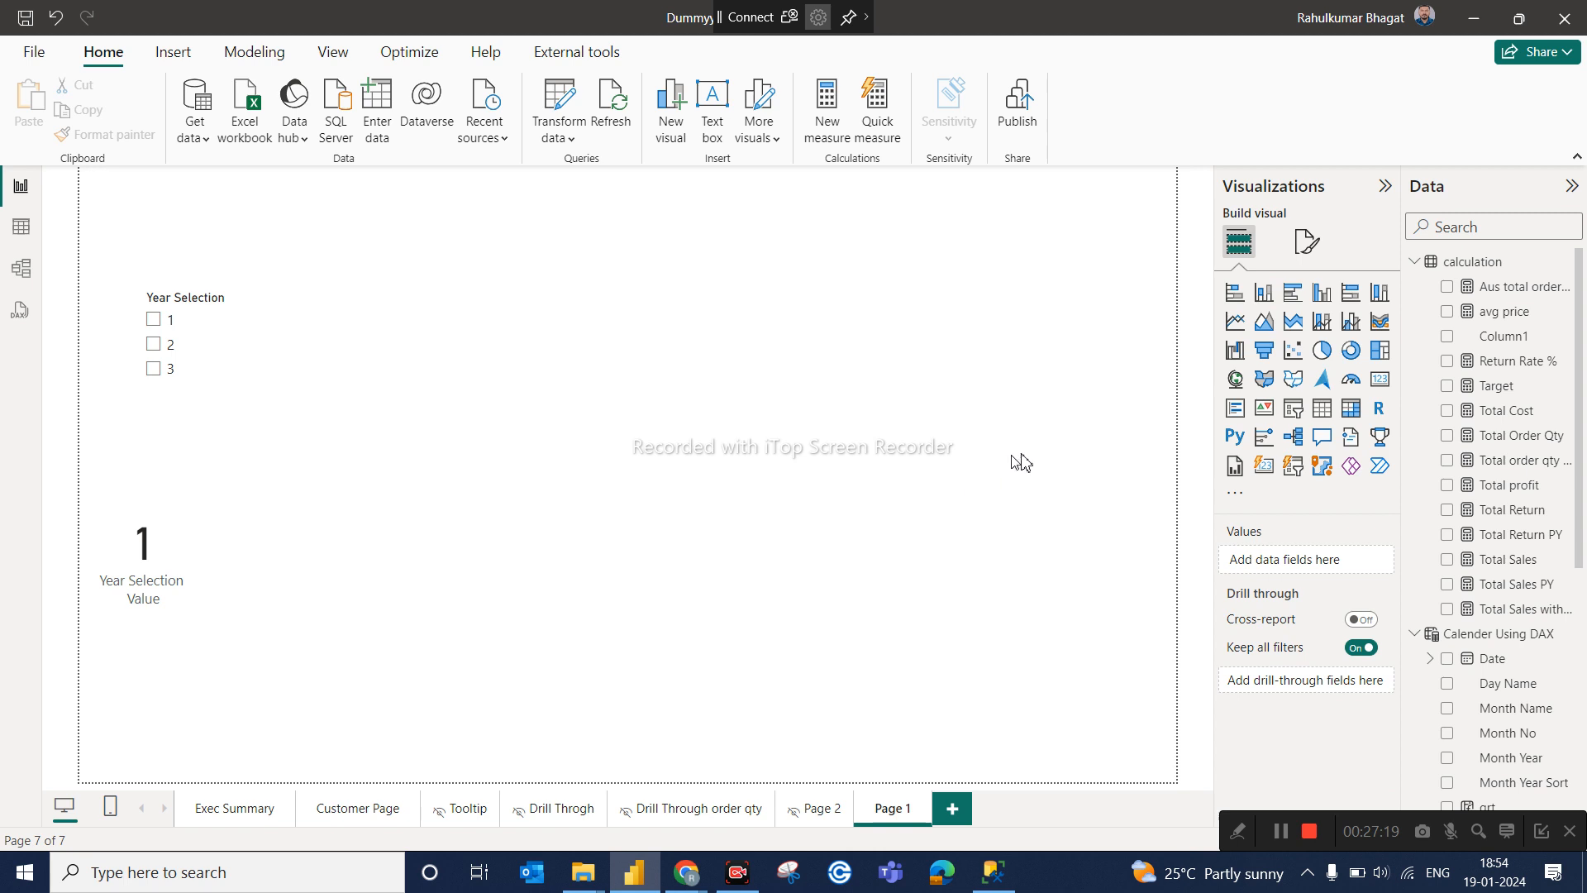
Add an empty table visual to the page, move it beside the Year Selection slicer and enlarge it.
left_click(1322, 408)
left_click_drag(166, 710, 602, 375)
left_click_drag(643, 444, 989, 662)
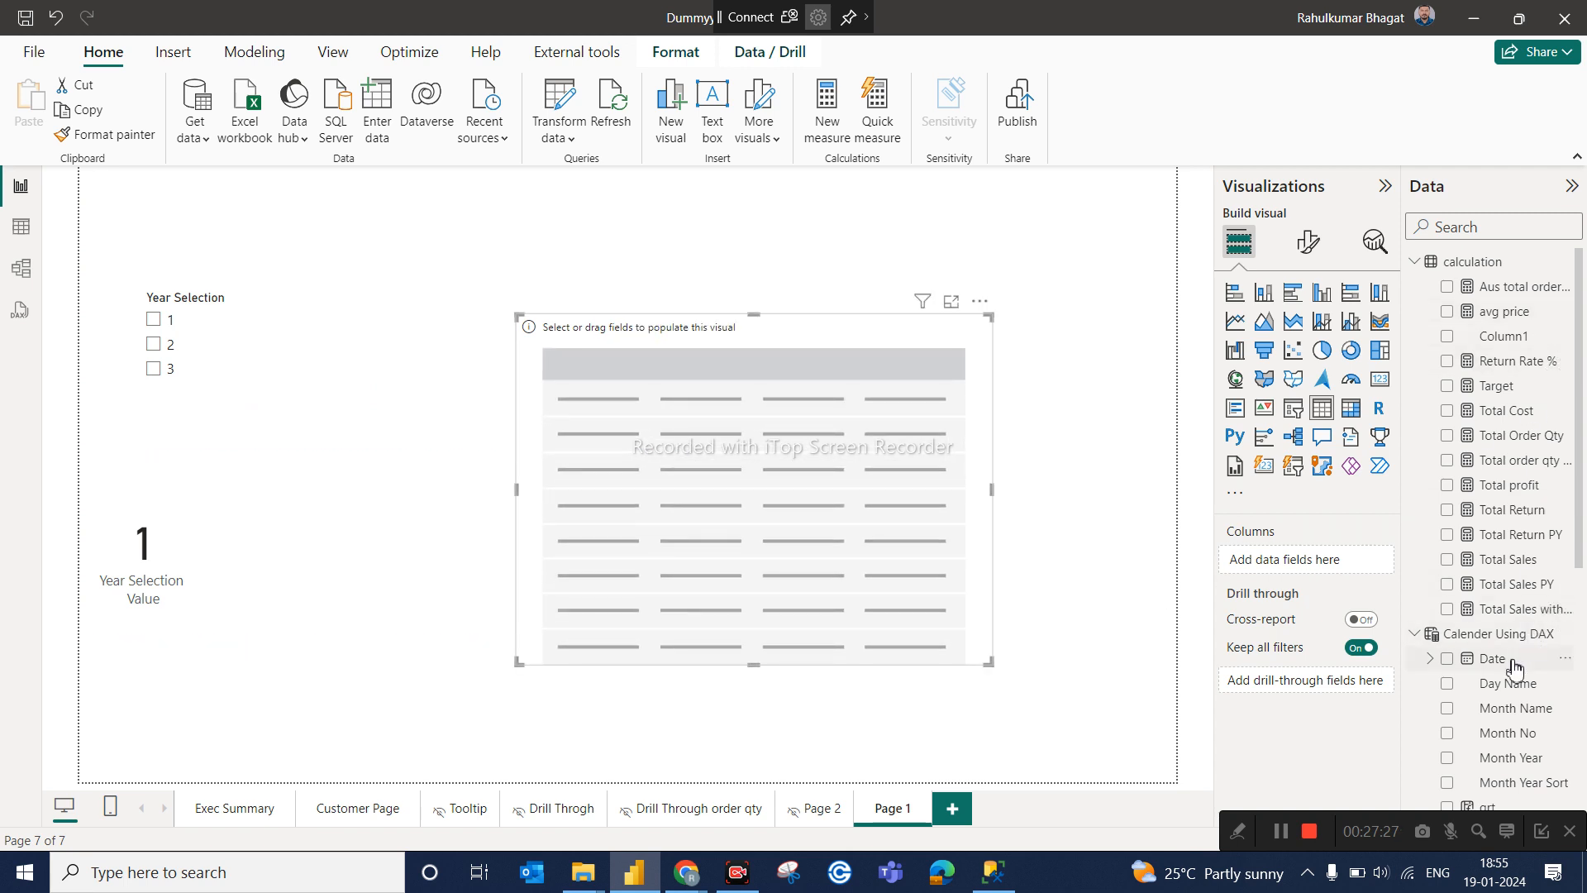
Fill the table with the calendar Date hierarchy without the Day level, plus the Total Sales and Total Sales PY measures.
left_click_drag(1499, 659, 1322, 568)
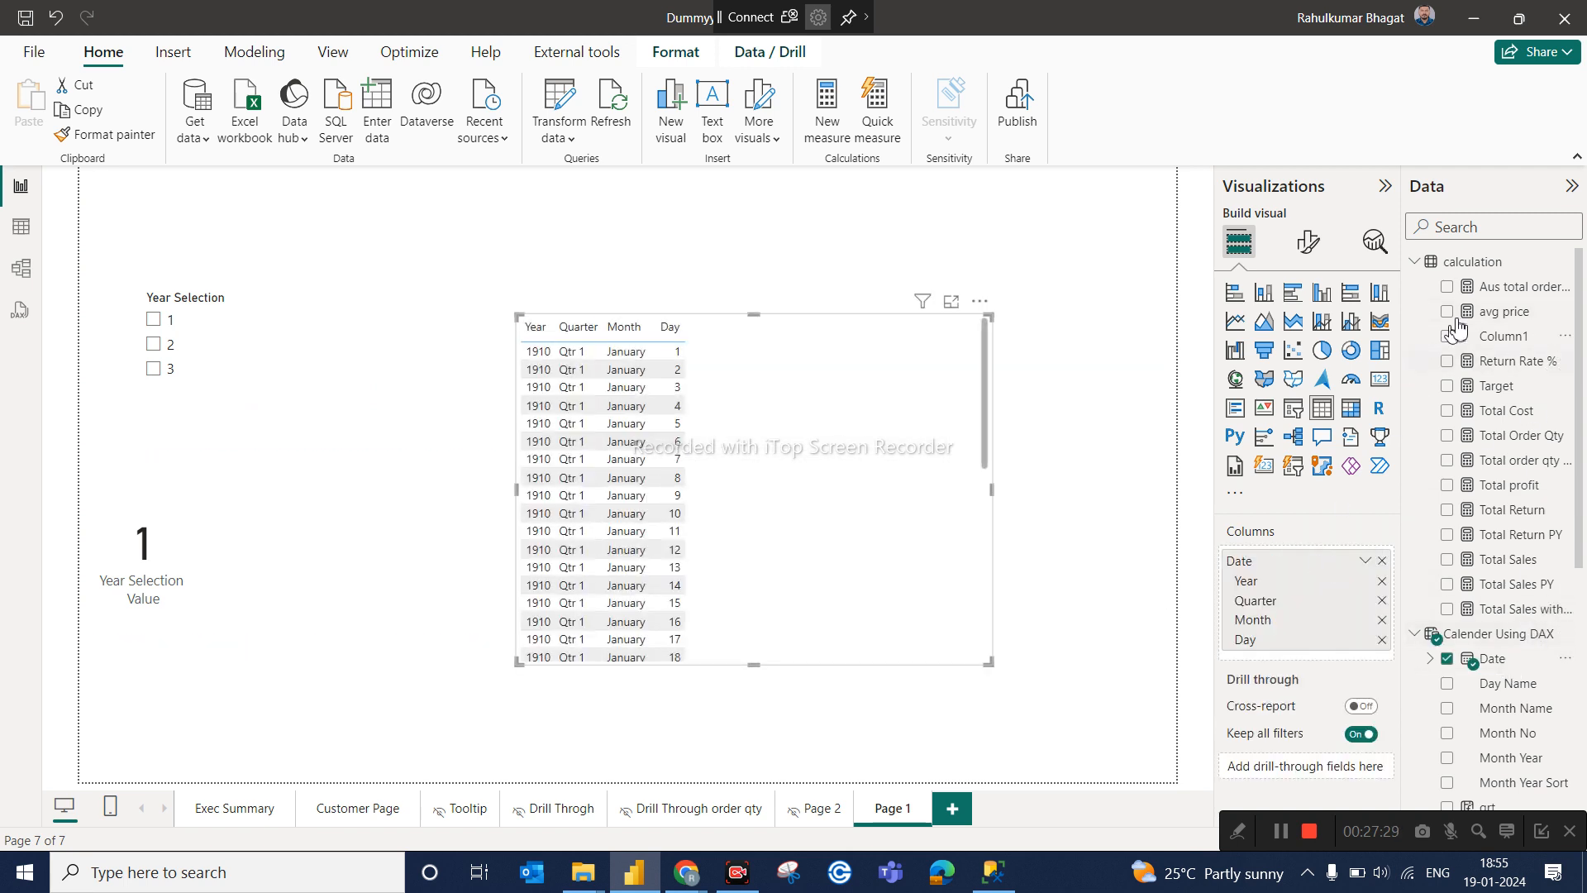
left_click(1382, 640)
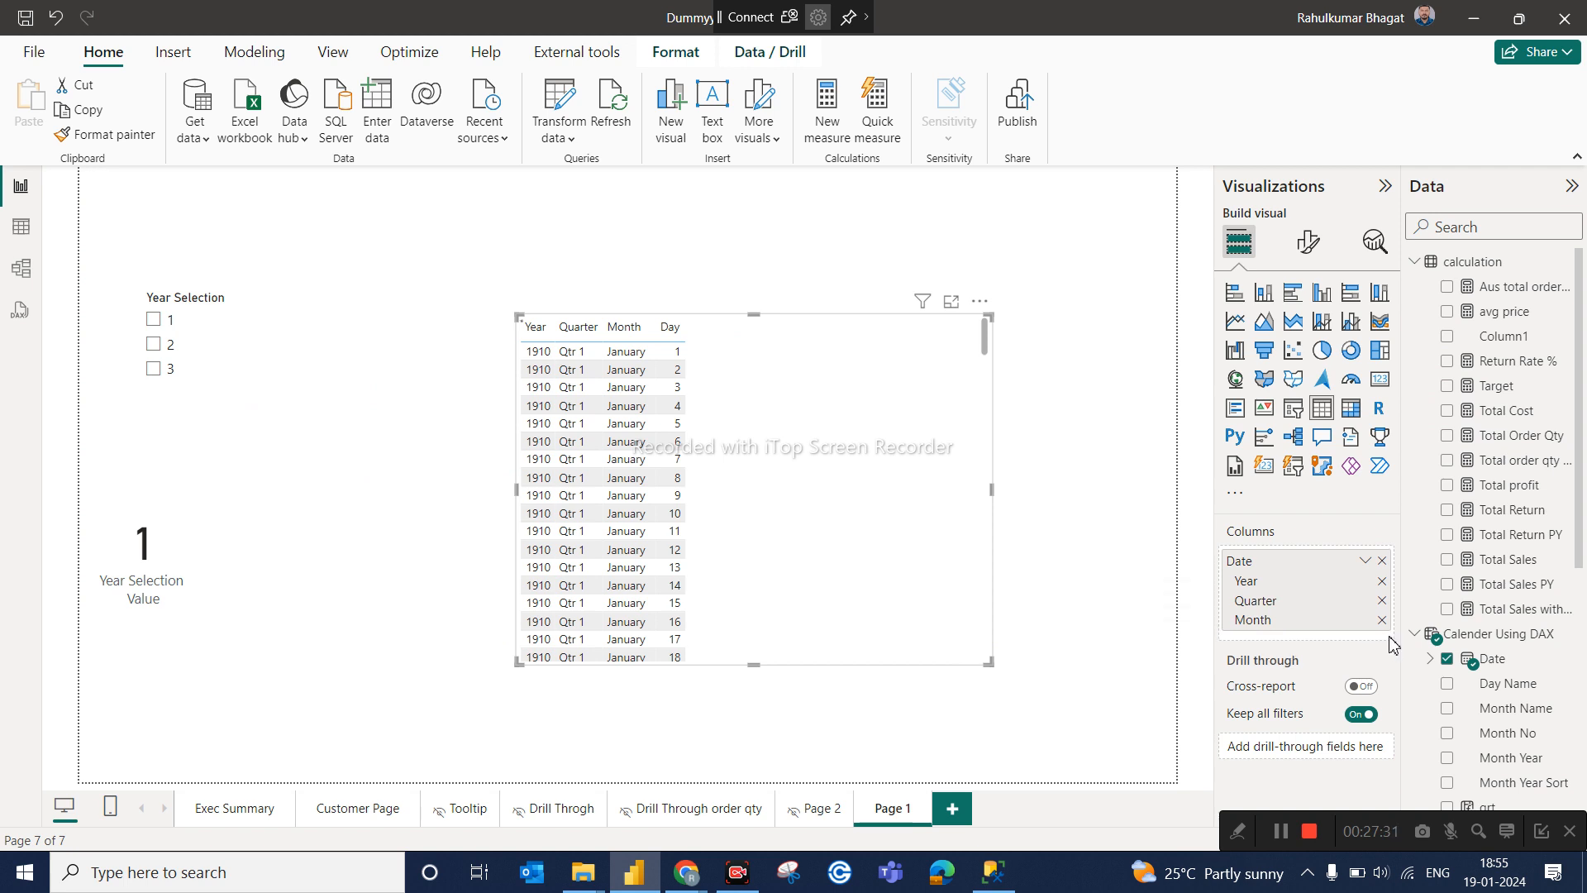
left_click_drag(1509, 577, 1315, 643)
left_click_drag(1496, 589, 1341, 666)
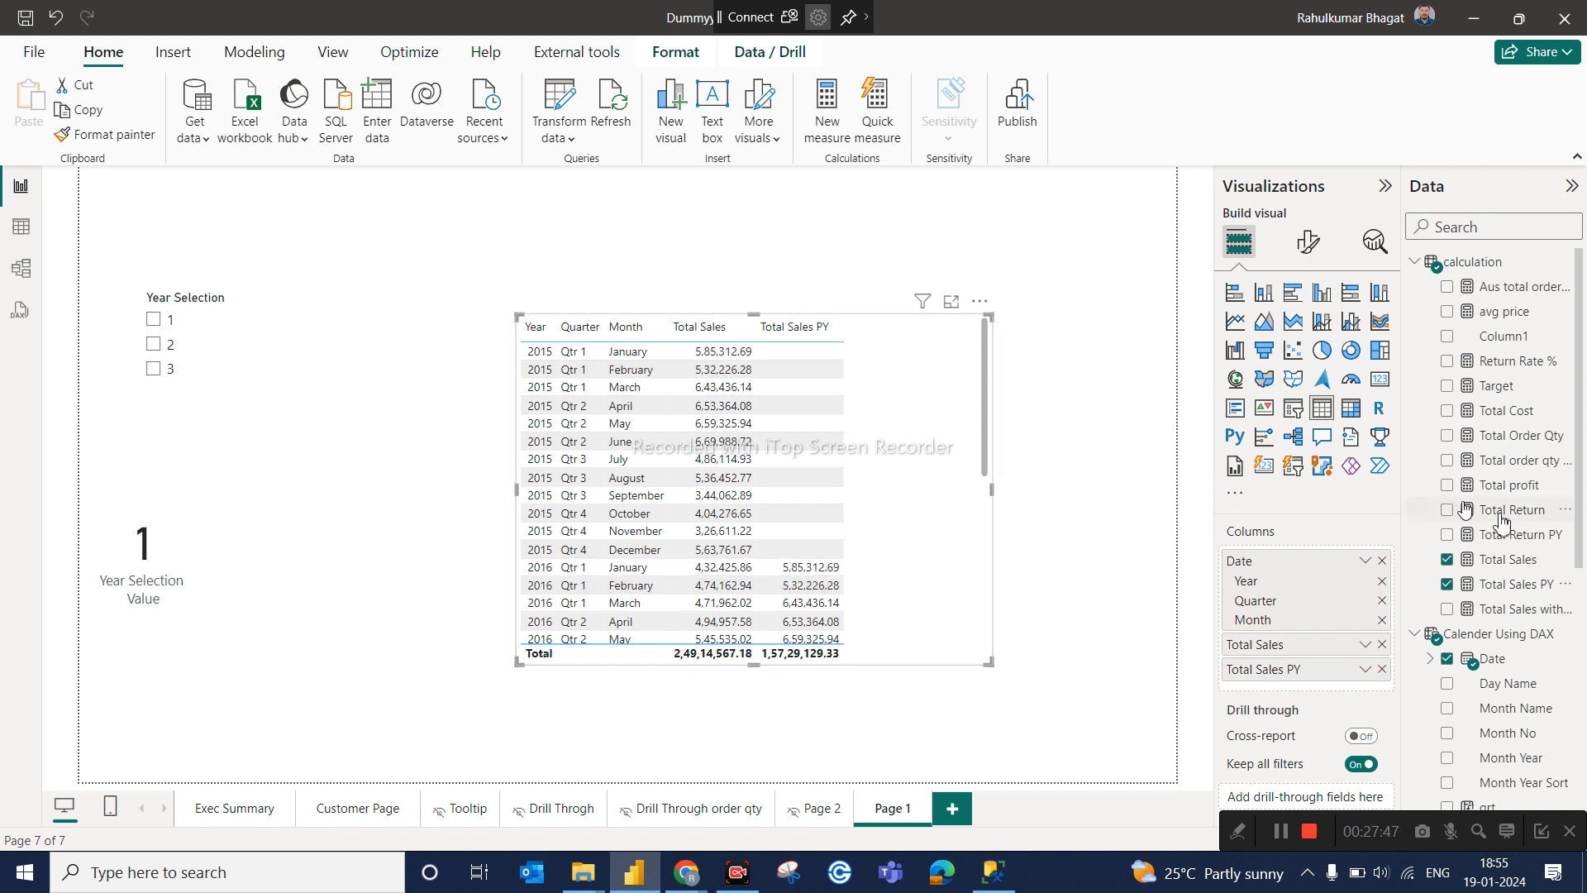
Test the Year Selection slicer with 1 and 2 against the table, and move the slicer slightly higher on the page.
left_click(161, 324)
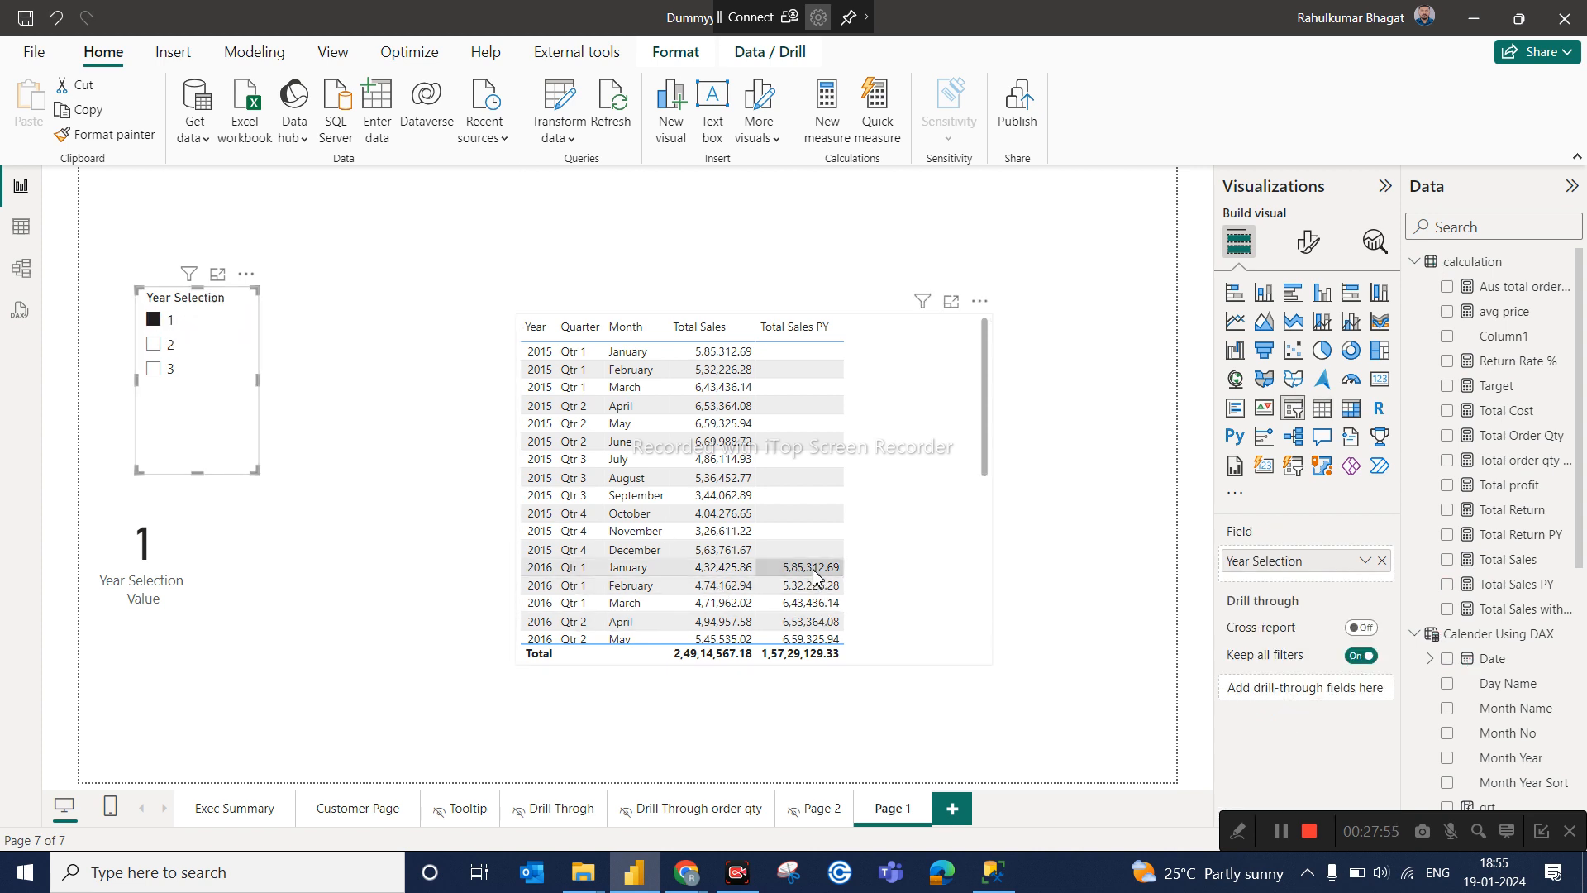
left_click(165, 351)
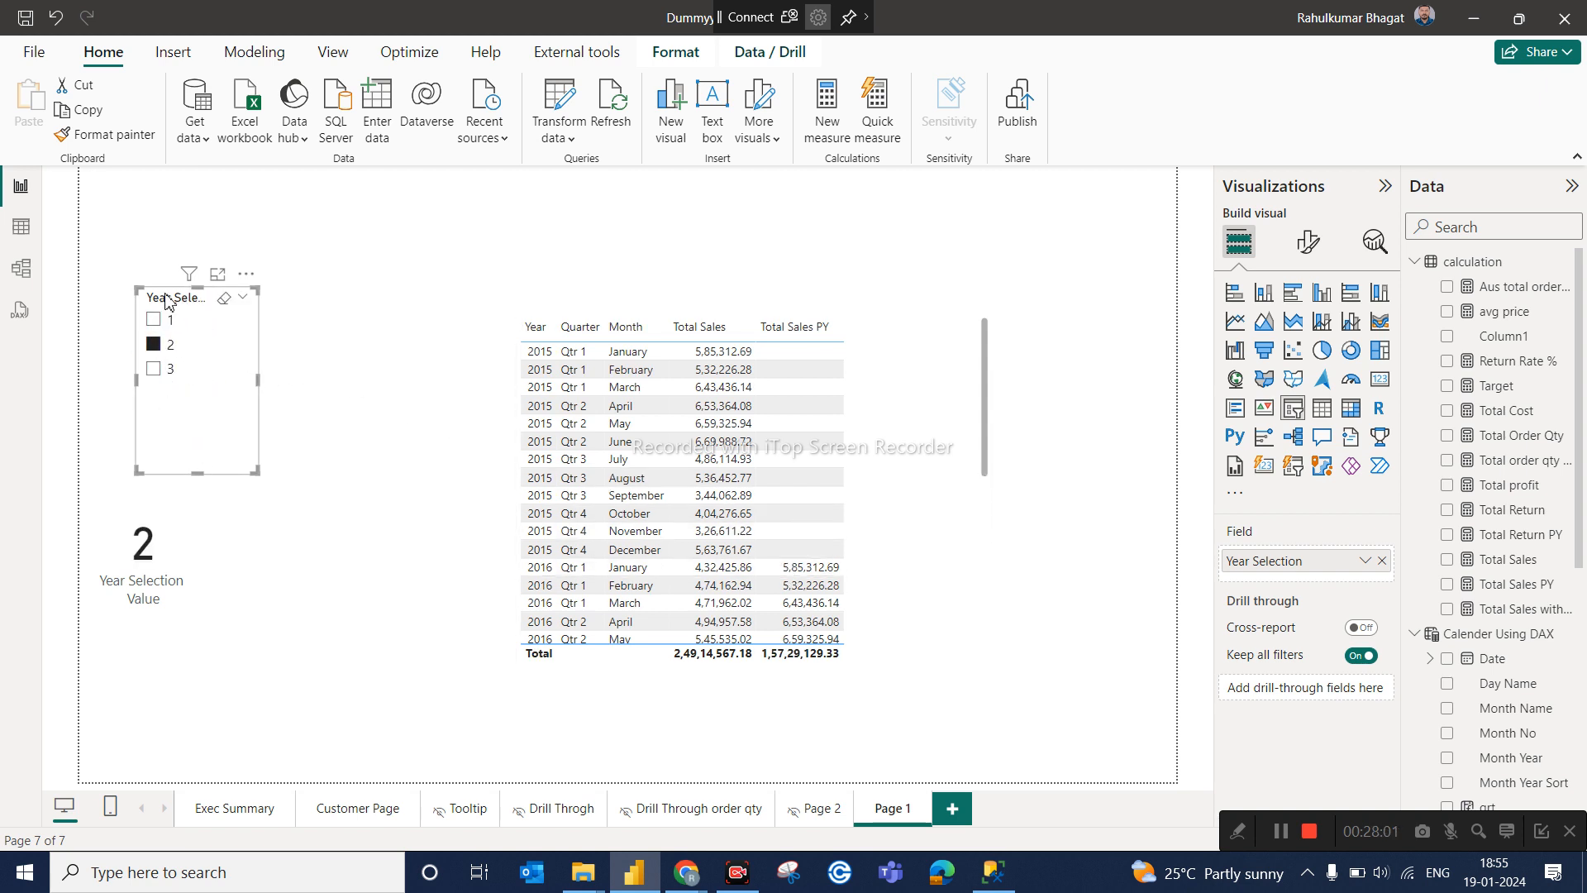
left_click_drag(169, 305, 158, 257)
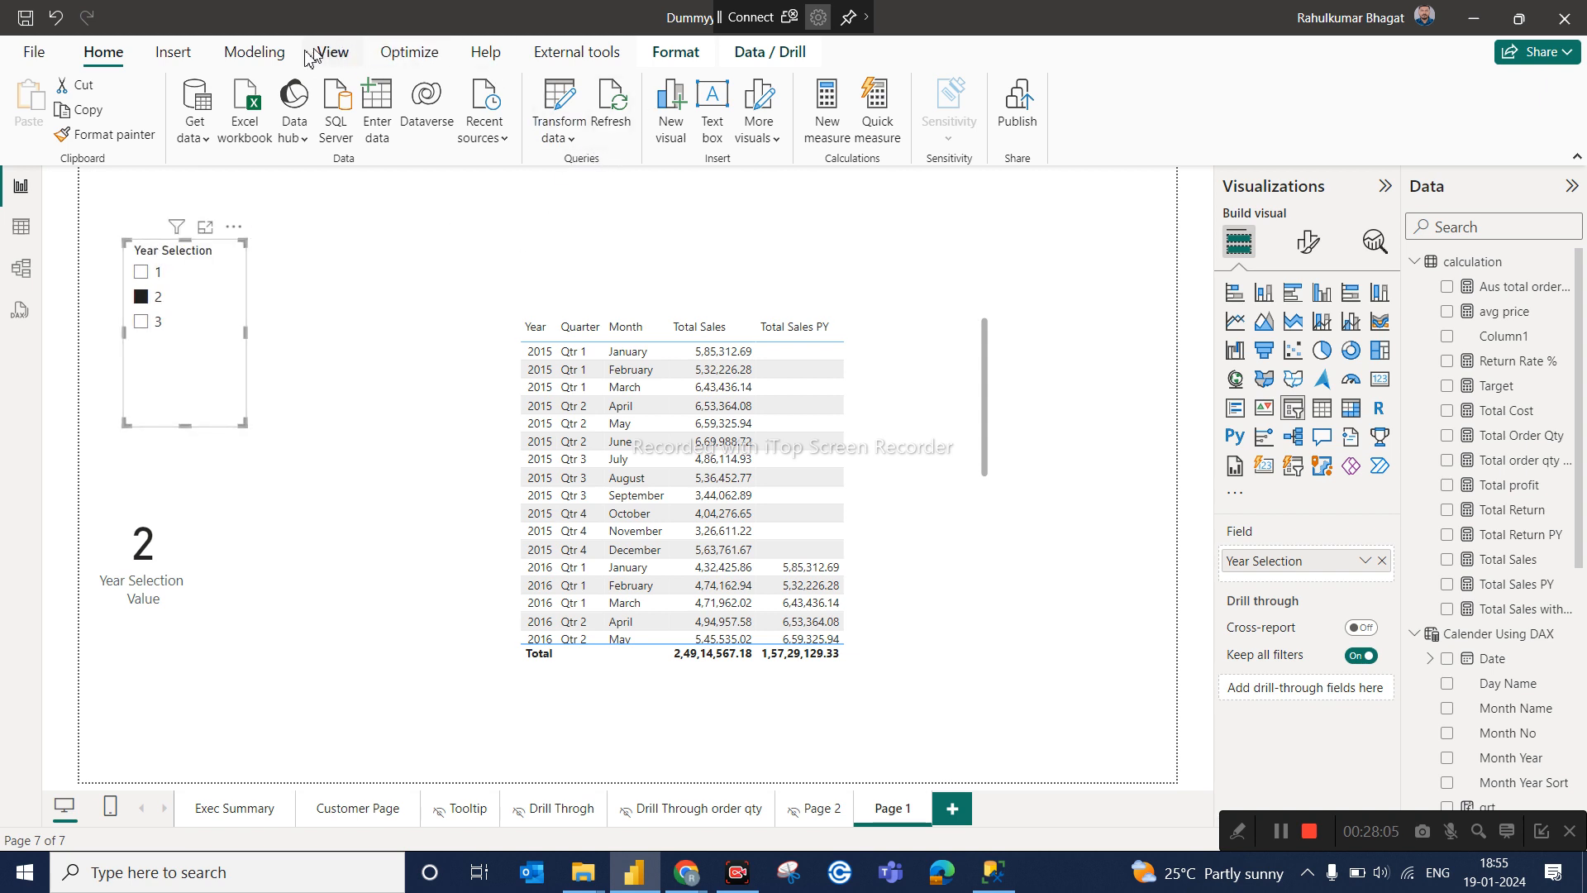
Start creating a new numeric range parameter.
left_click(277, 57)
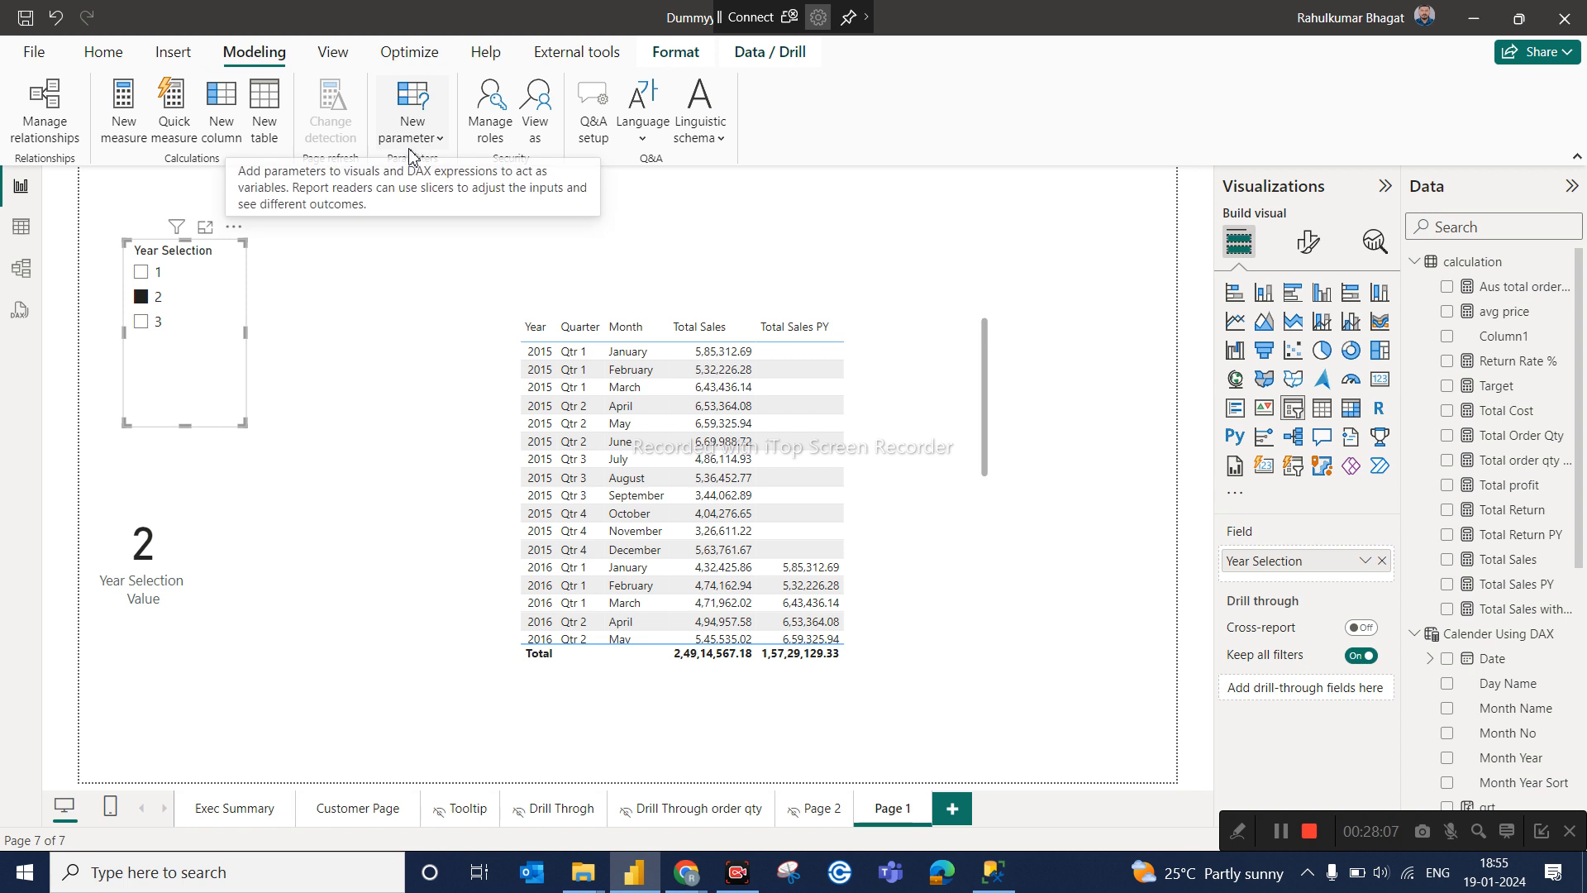
left_click(439, 143)
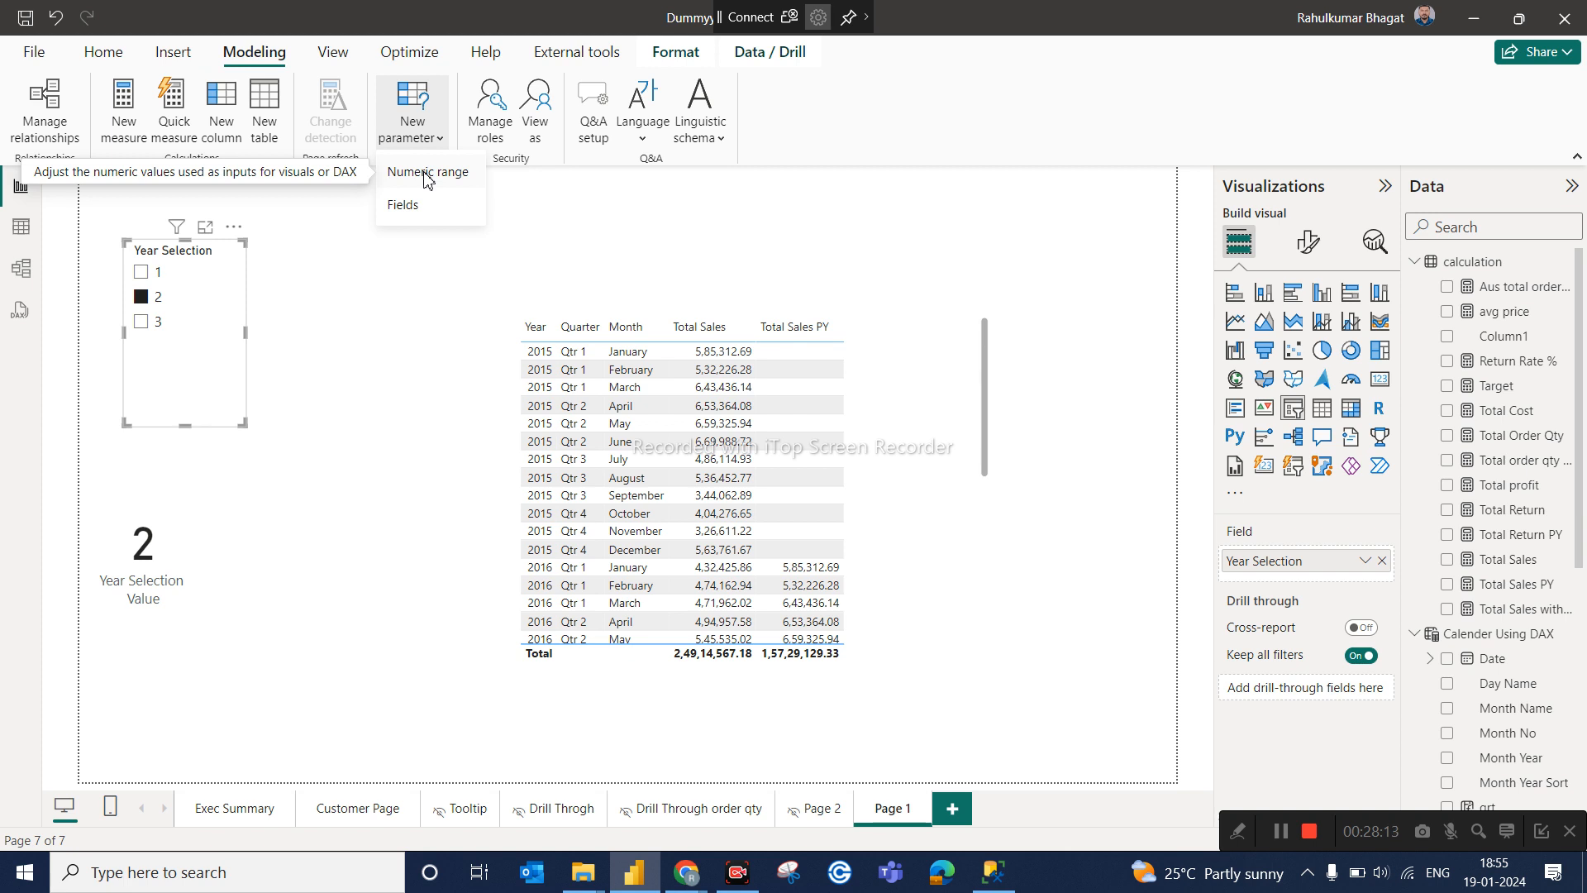
left_click(429, 174)
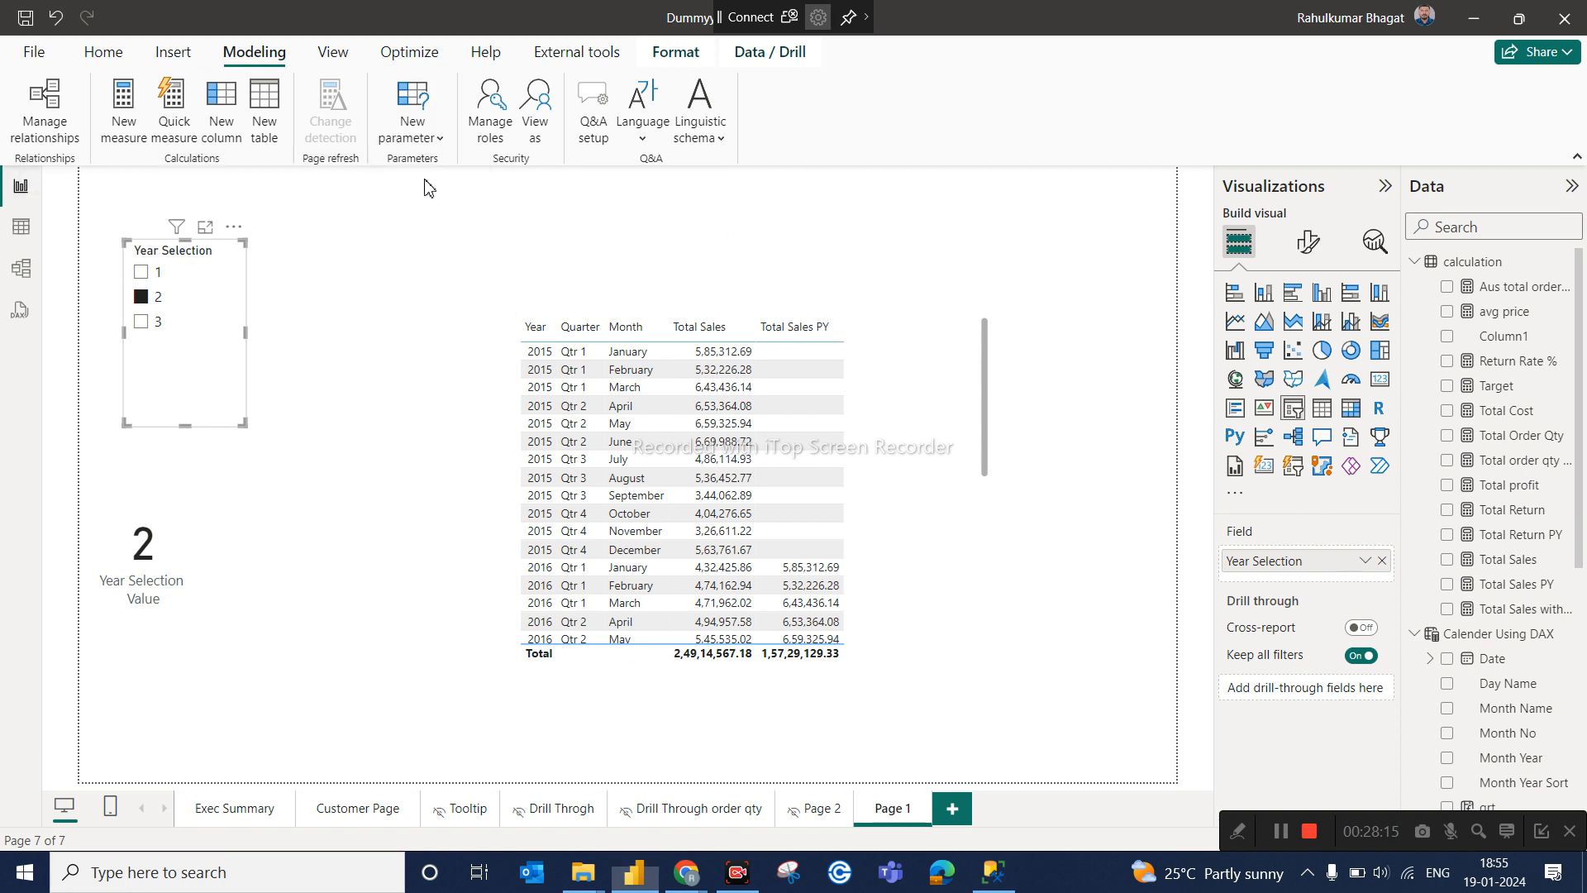
Create a whole-number numeric range parameter named year range with minimum 1, maximum 3, increment 1 and default 1, including its slicer on the page.
double_click(538, 292)
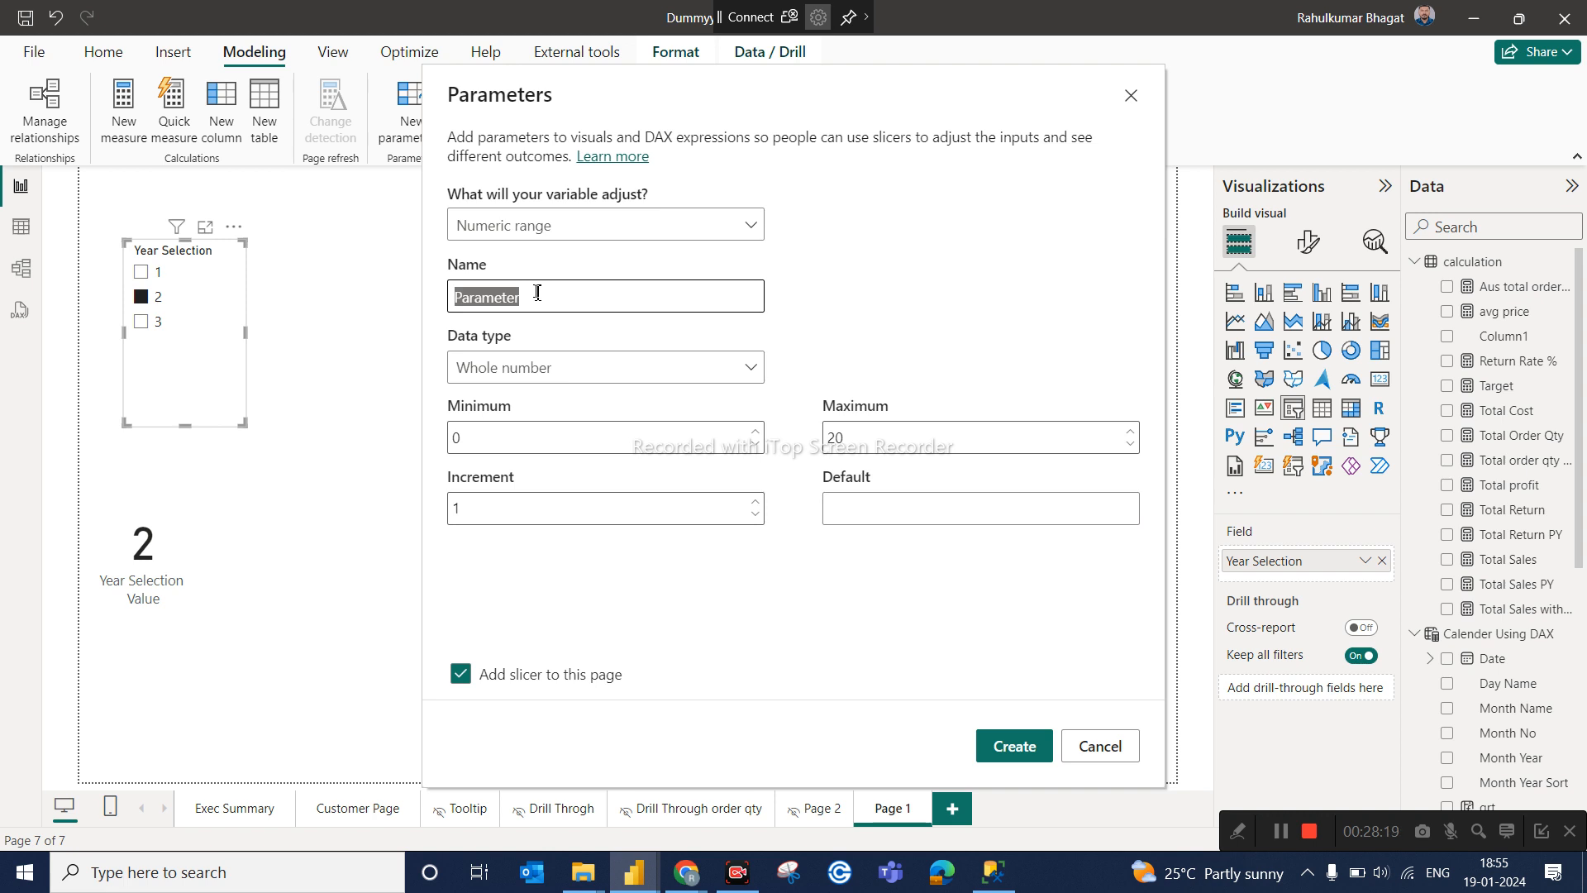
type("y")
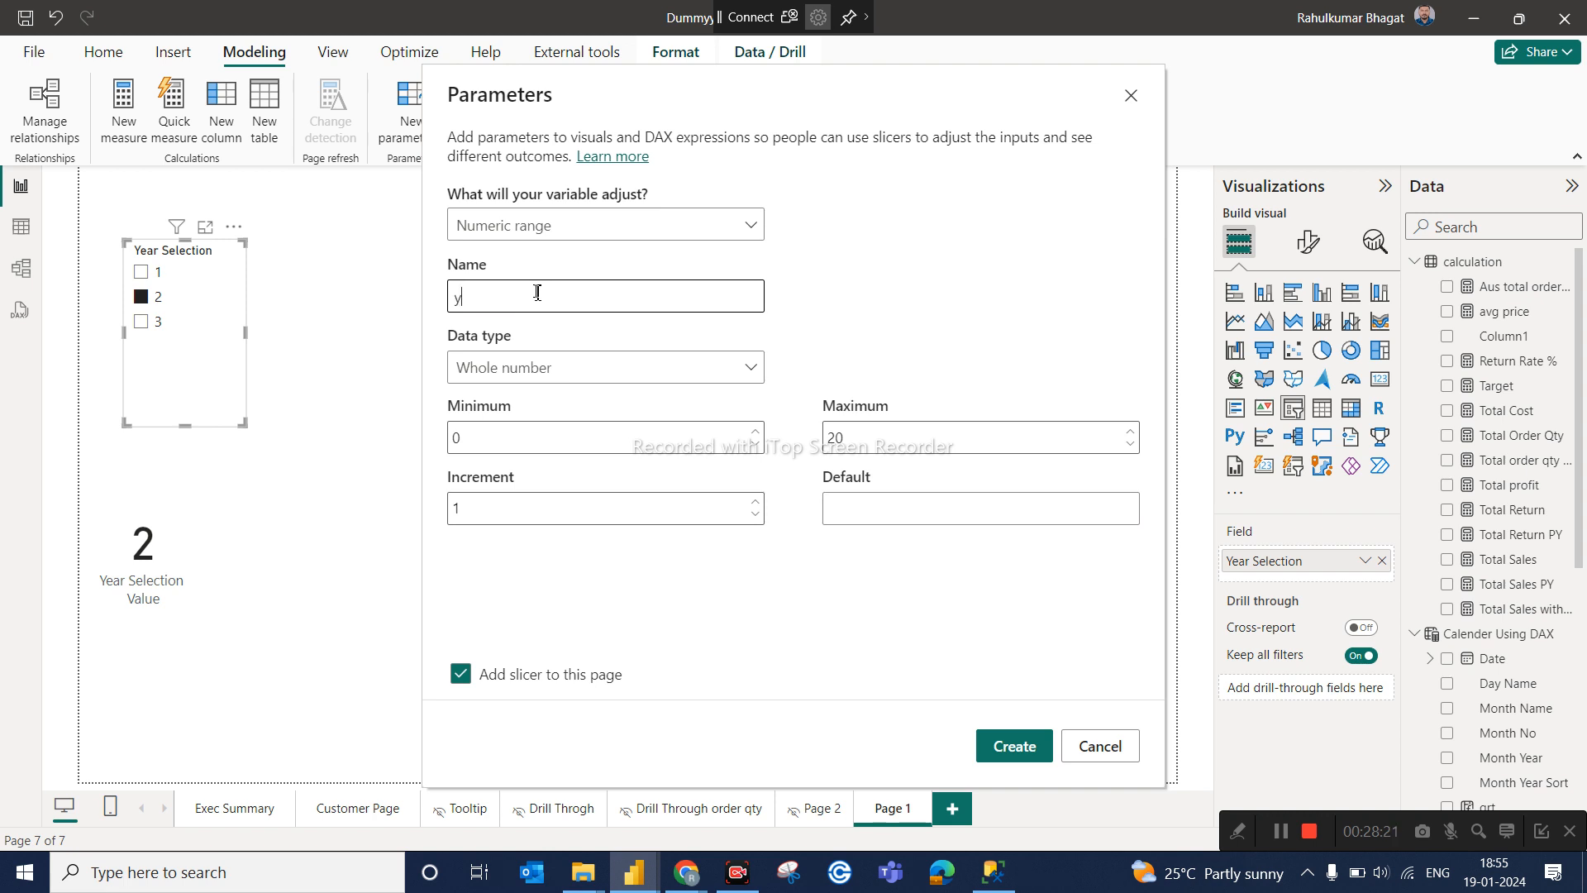
type("ear range")
double_click(507, 445)
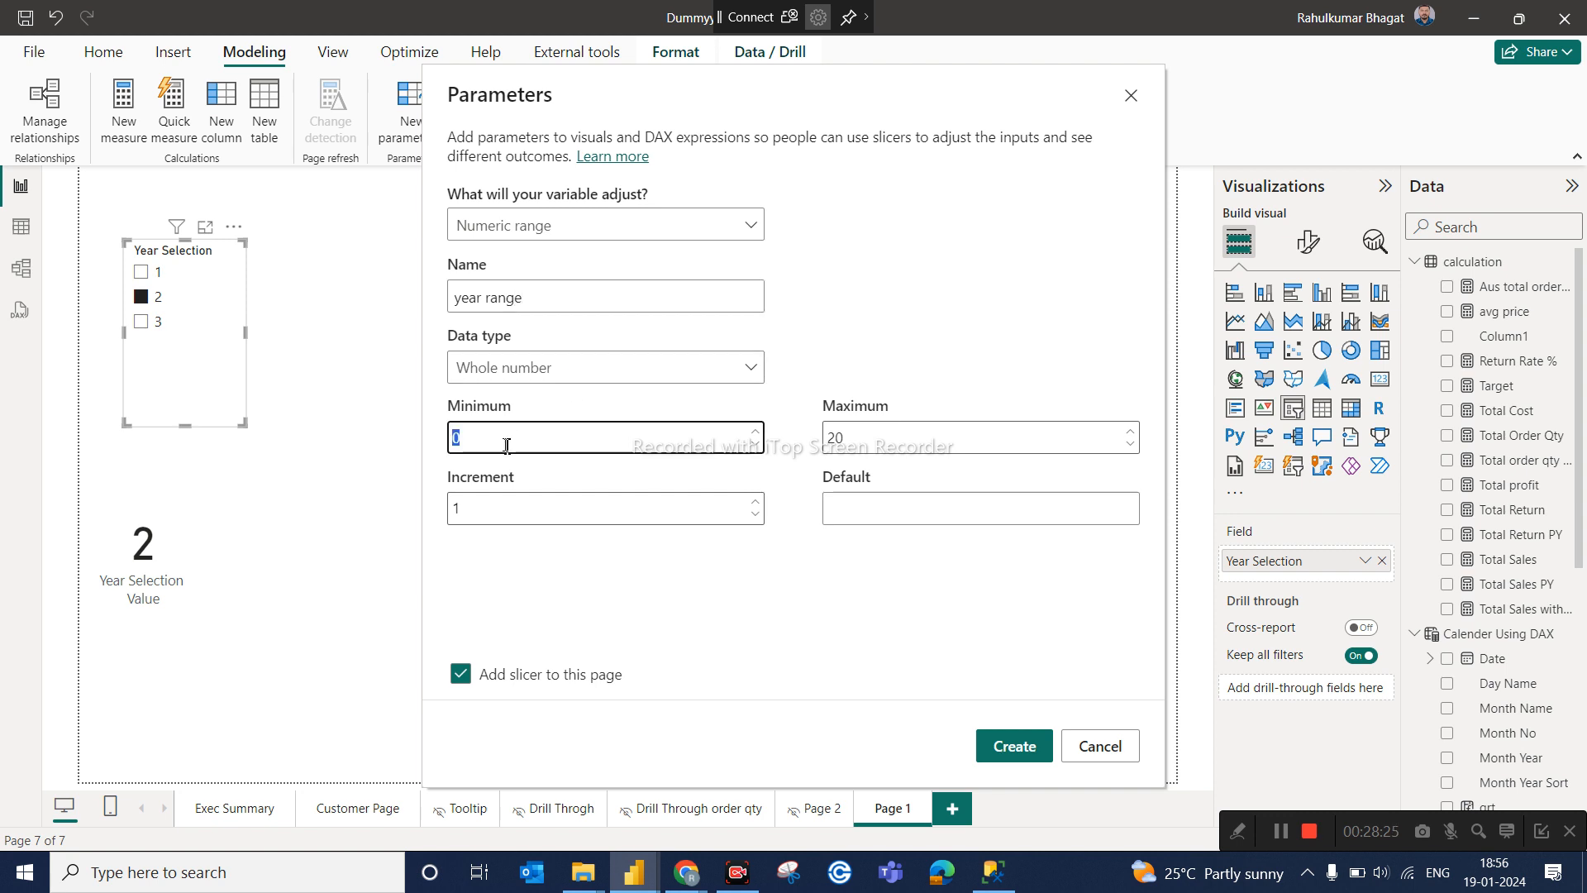
double_click(872, 437)
type("3")
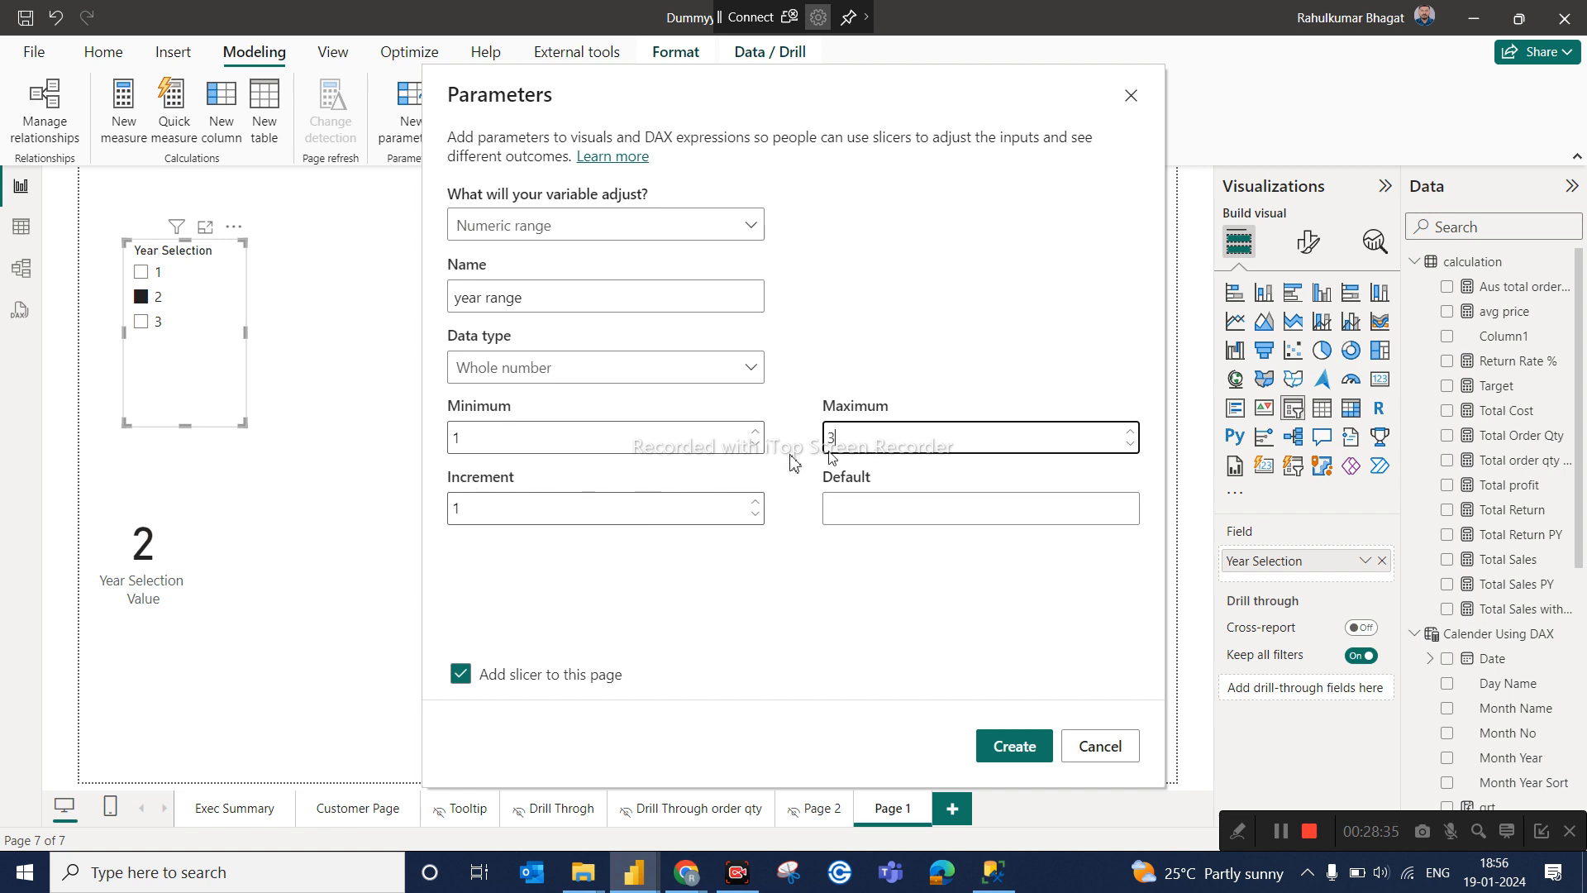
left_click(942, 524)
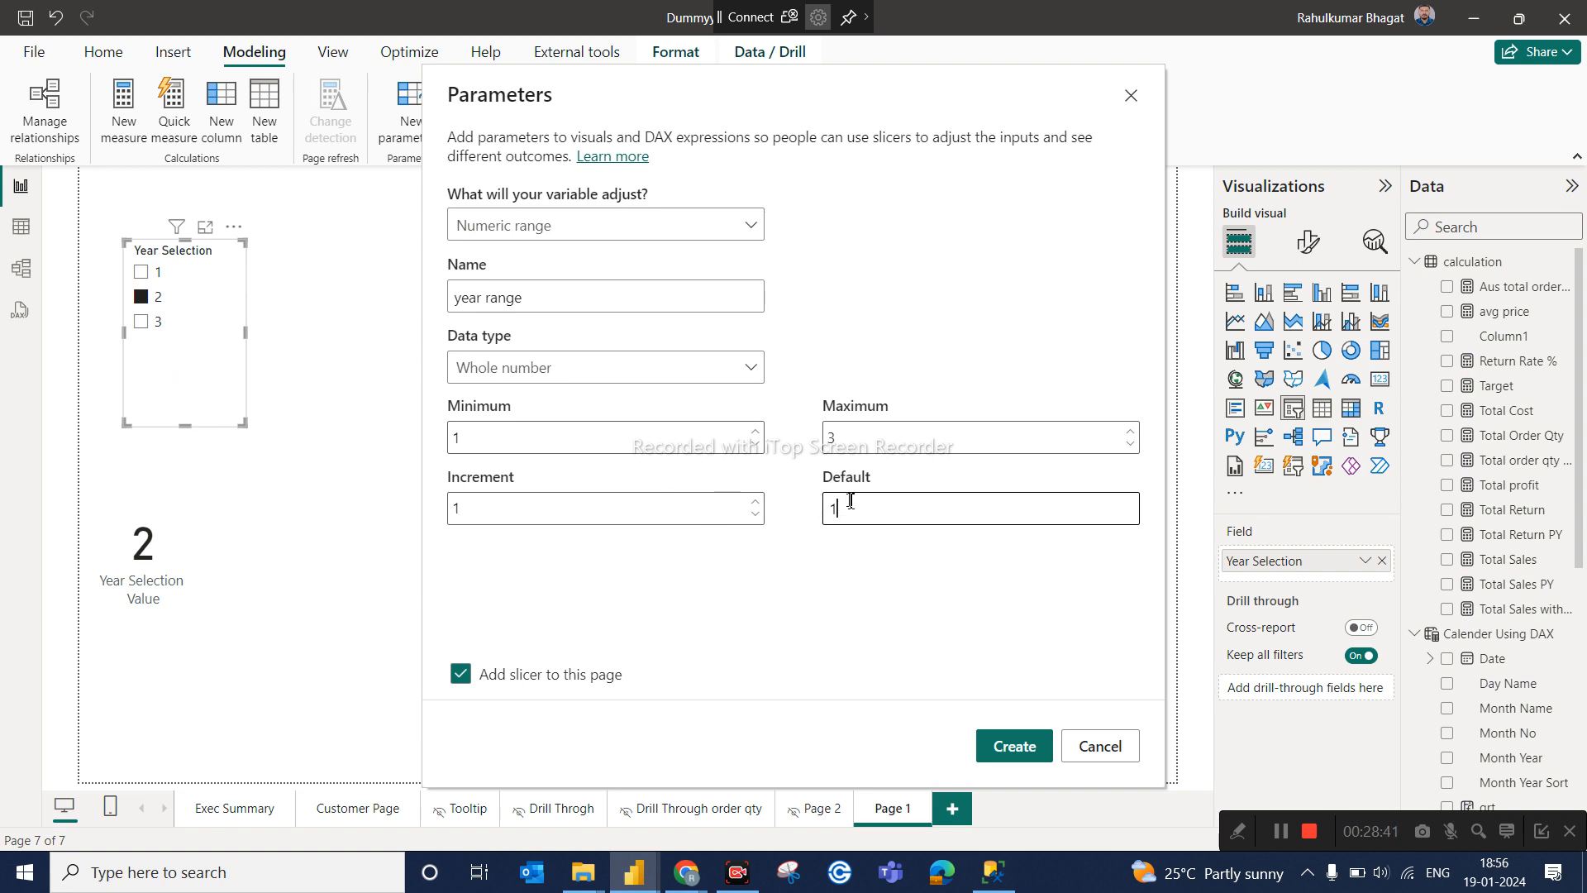
left_click(514, 674)
left_click(457, 674)
left_click(1025, 754)
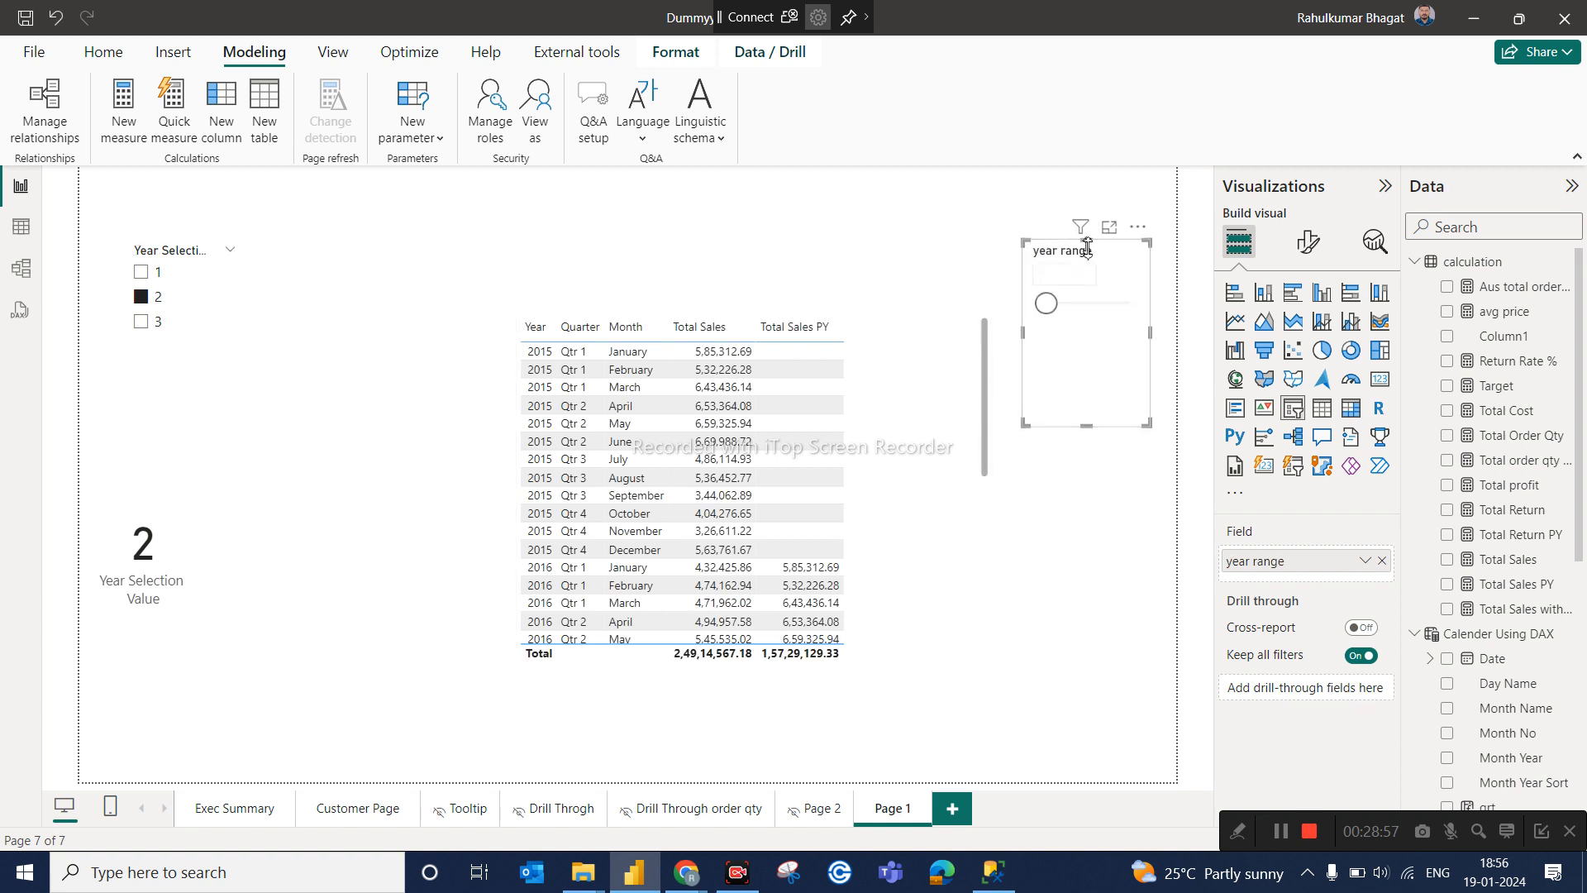
Change the year range slicer's style to Vertical list.
left_click(1308, 242)
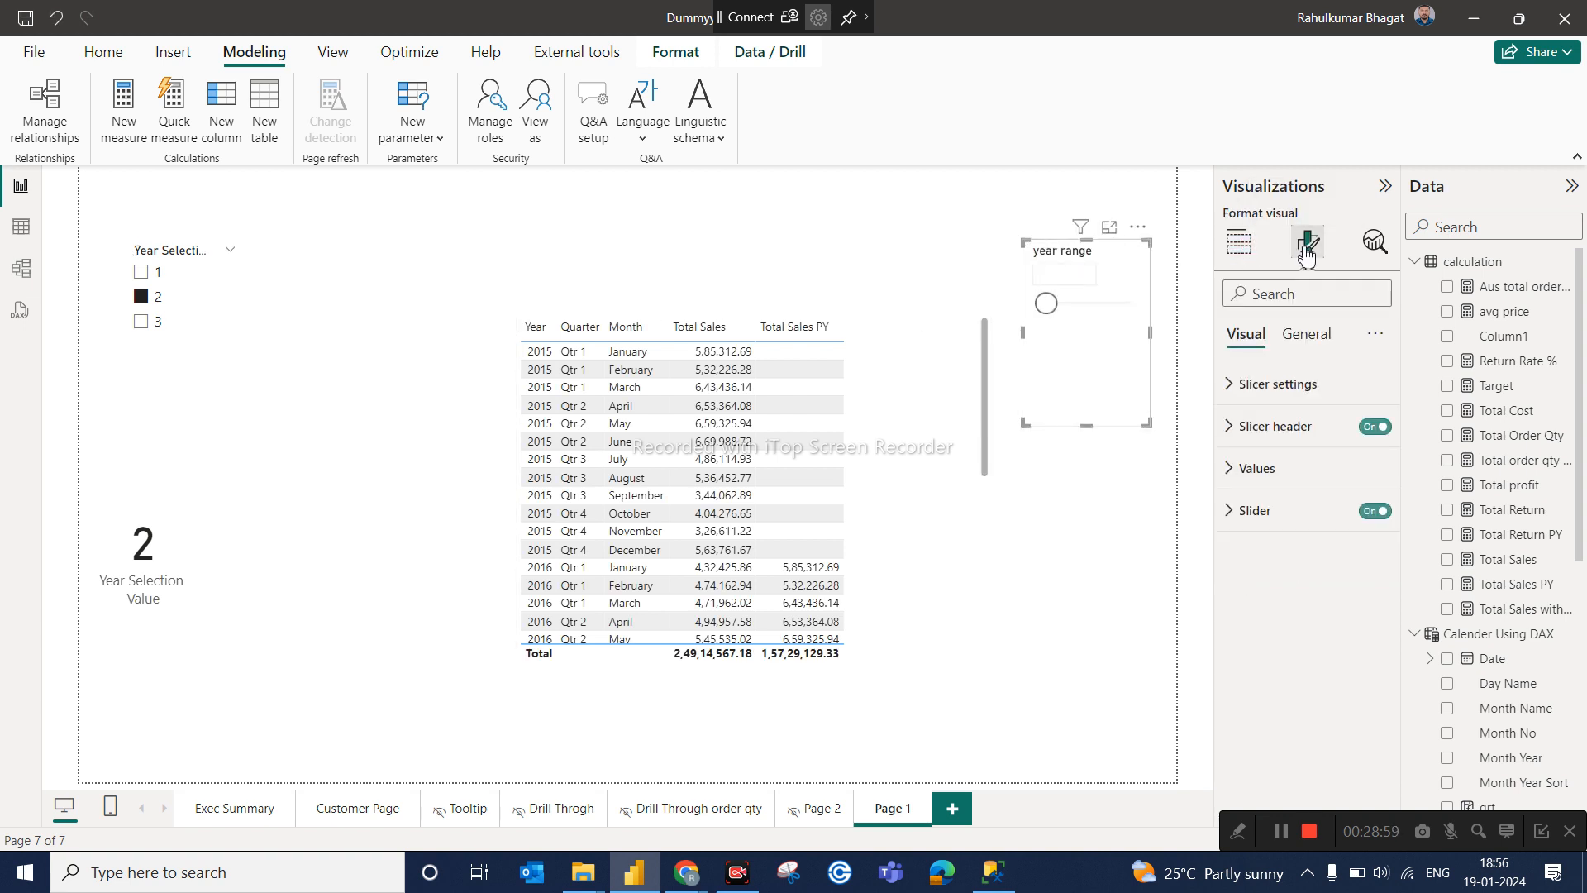
left_click(1284, 382)
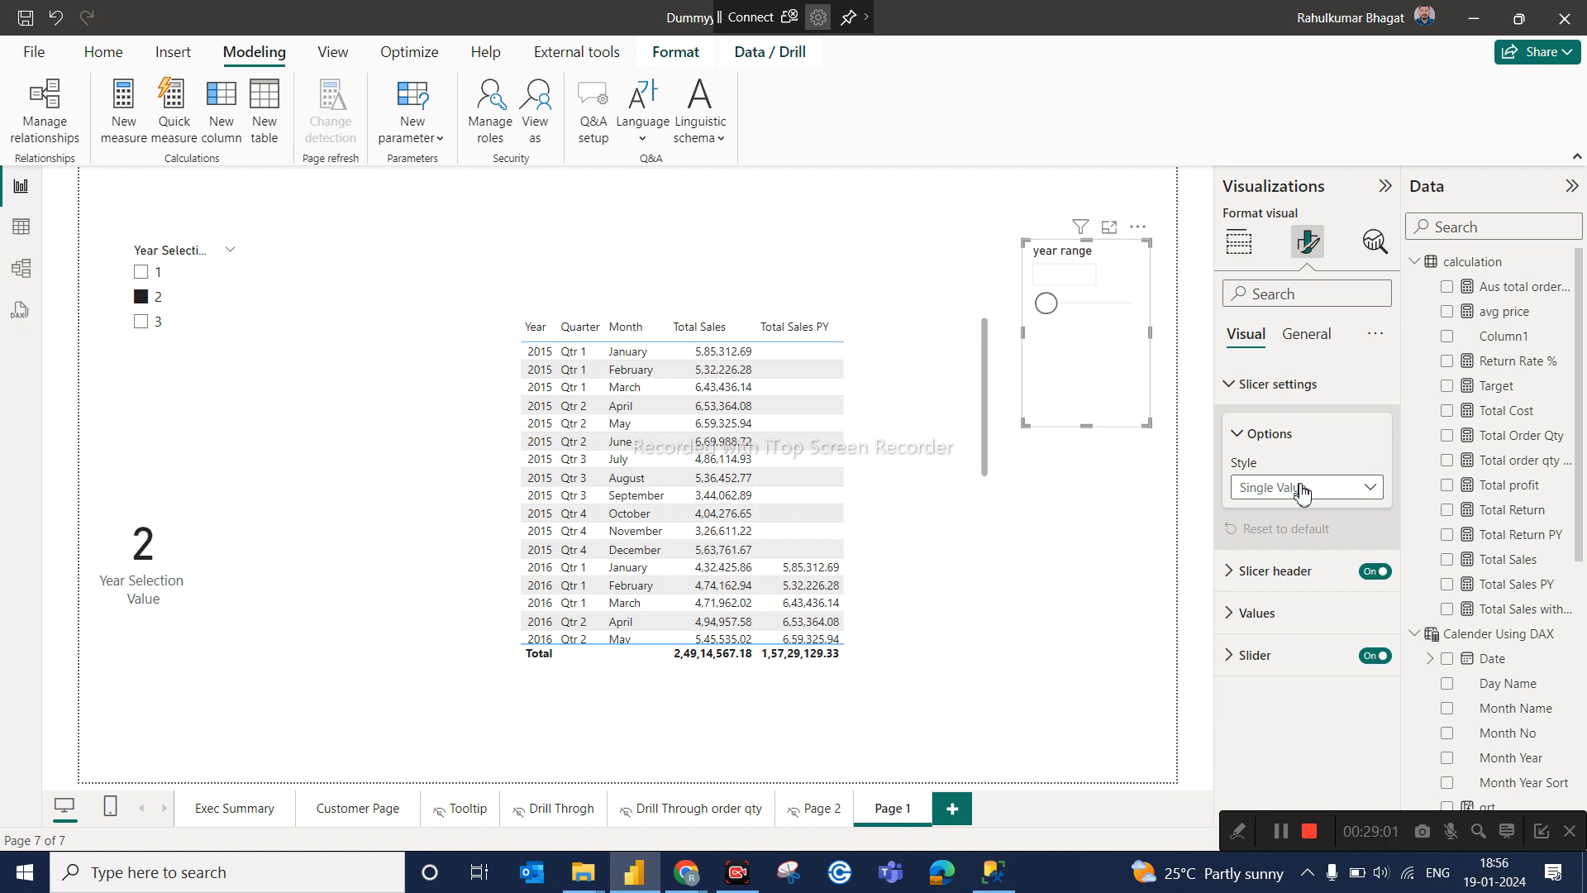
left_click(1296, 487)
left_click(1289, 514)
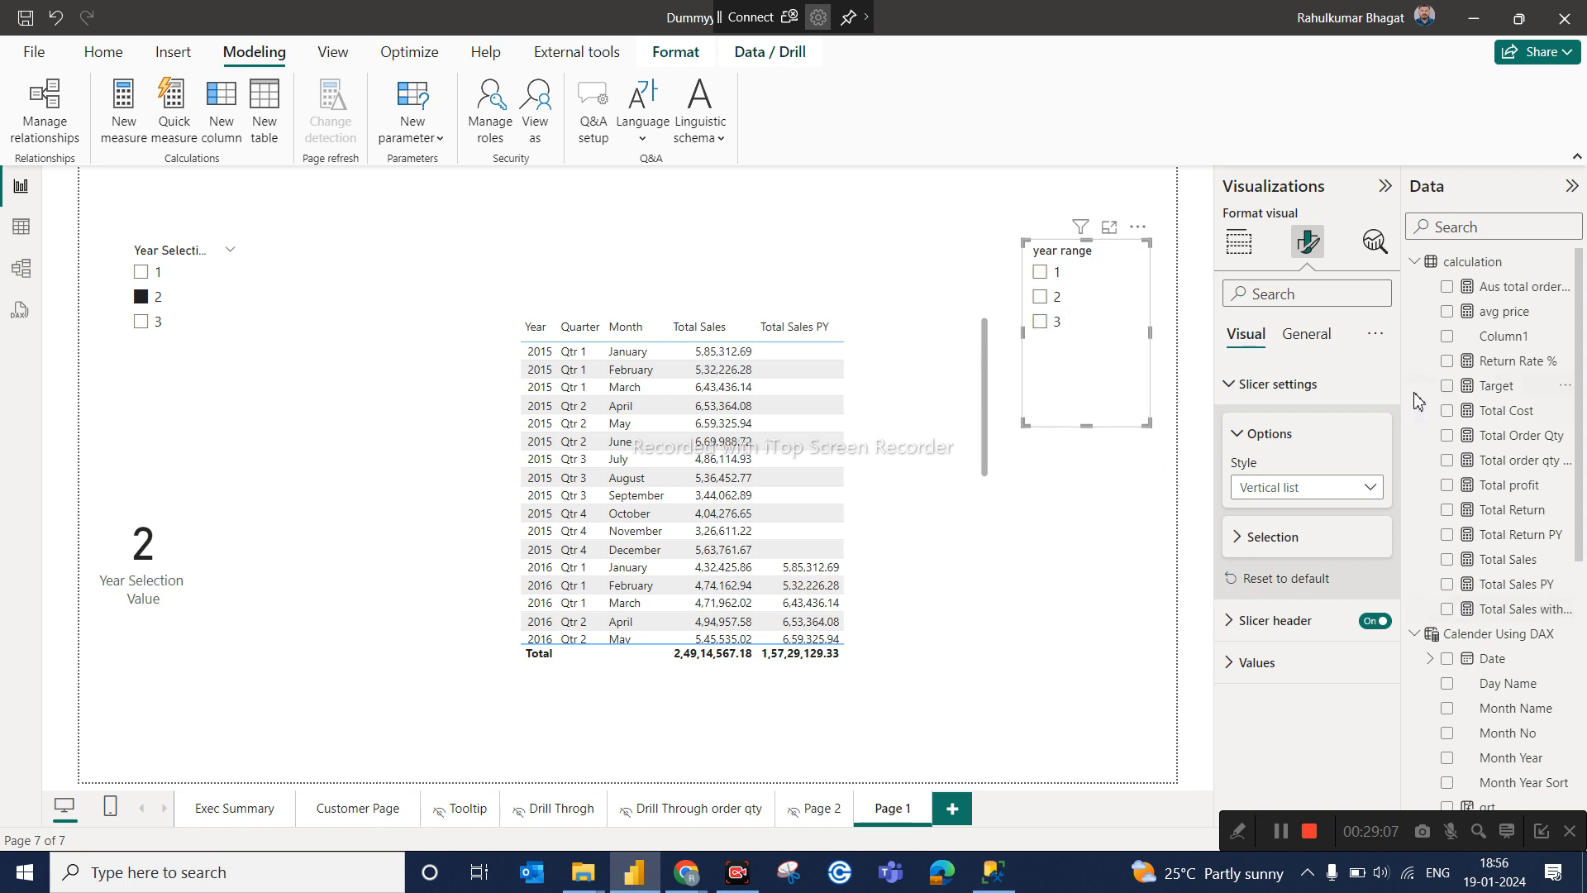
Collapse the calculation and calendar tables, expand the year range table and view the formula of its year range column.
left_click(1415, 262)
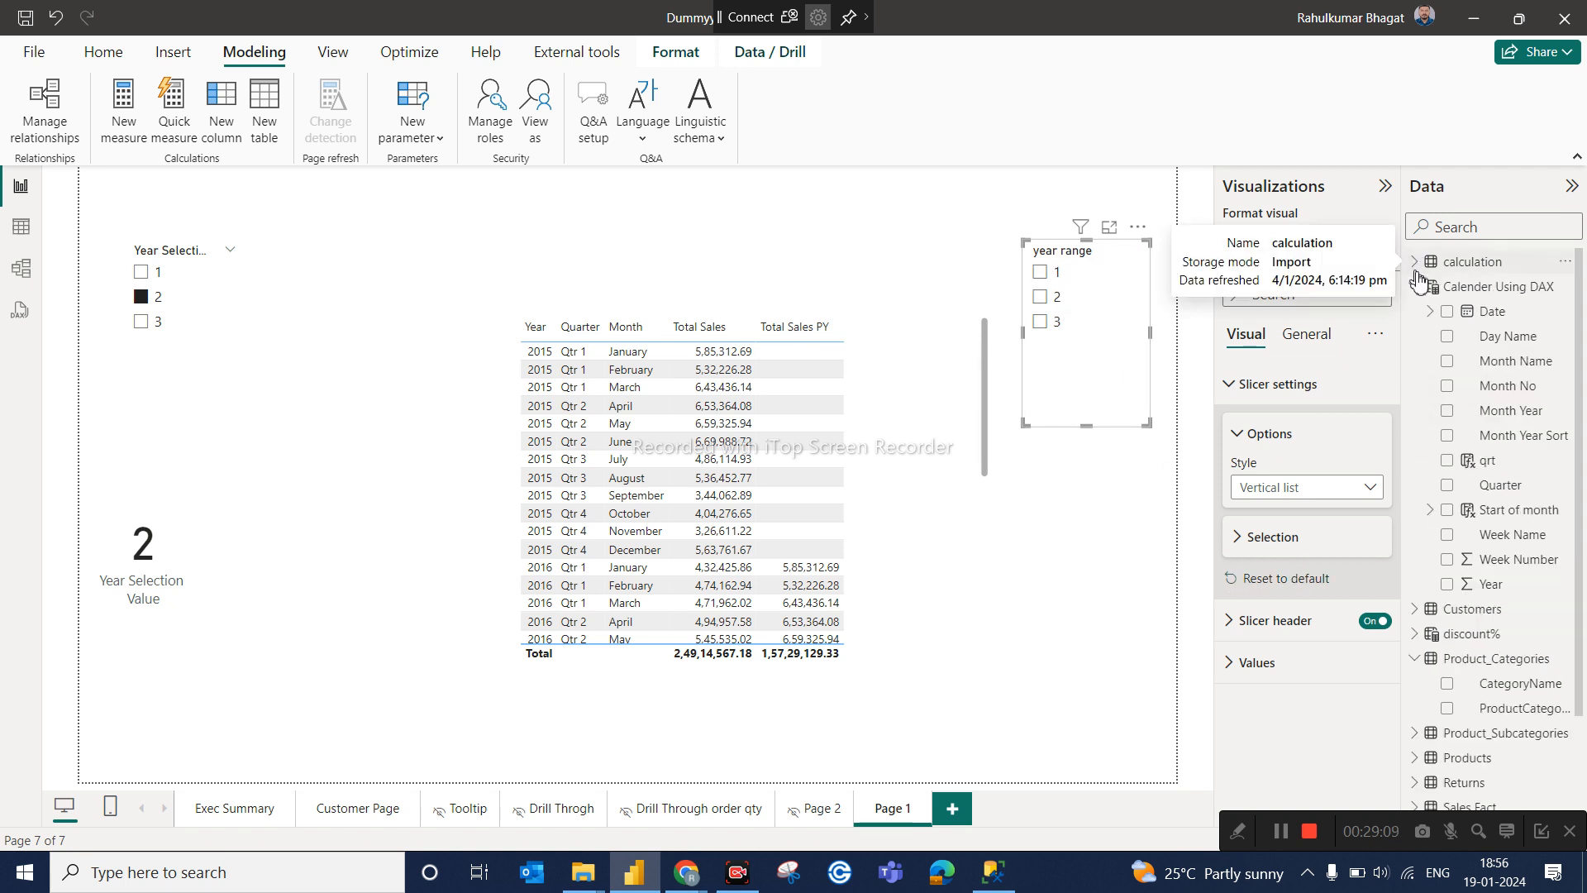
left_click(1416, 287)
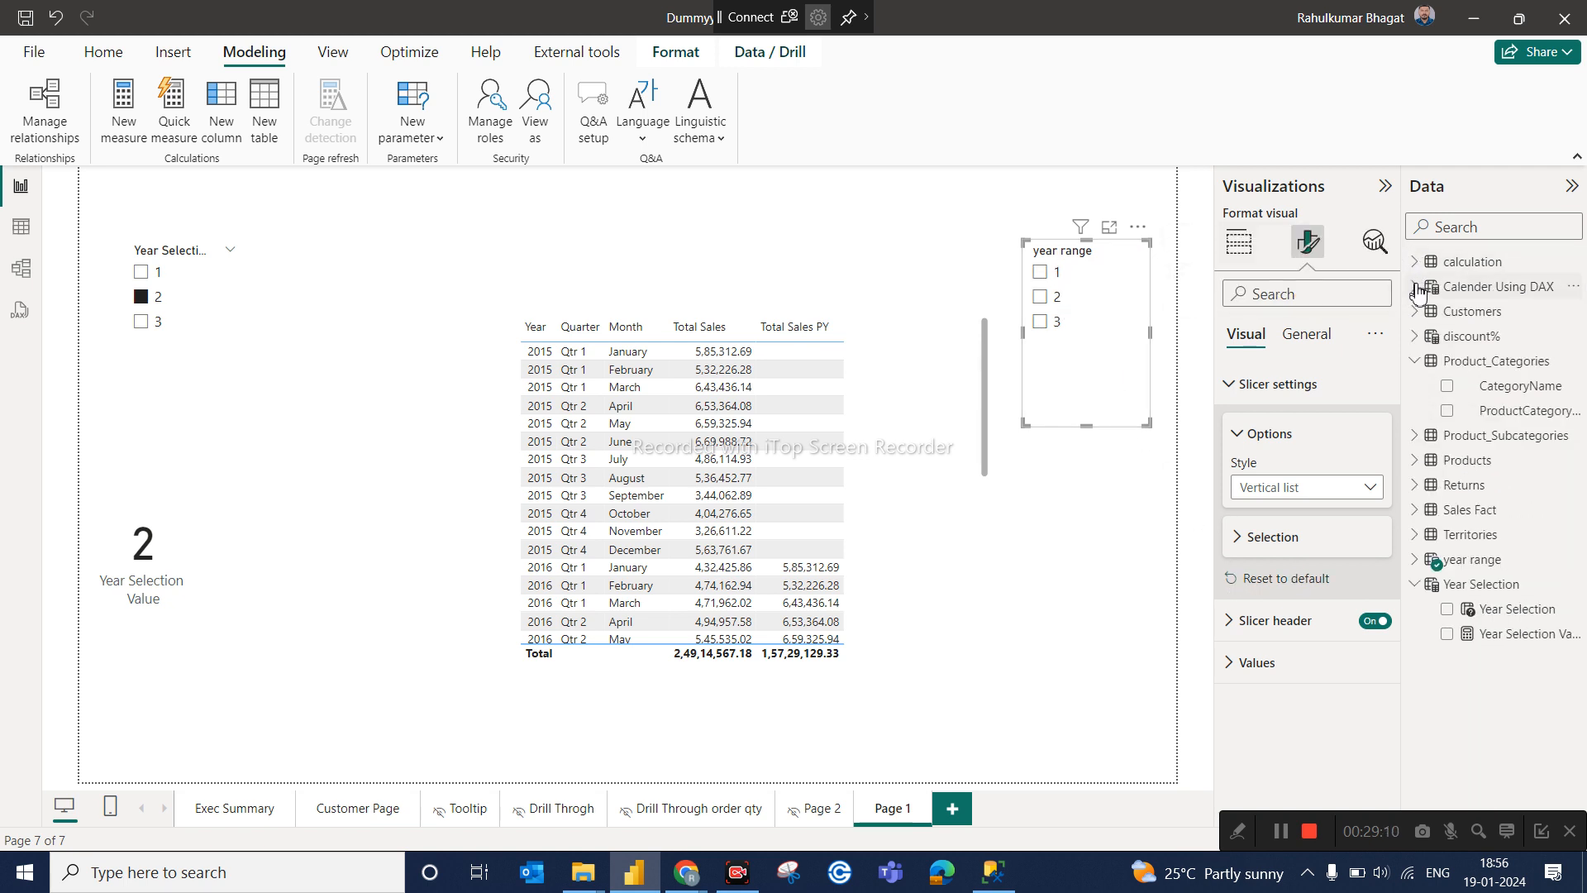
left_click(1420, 569)
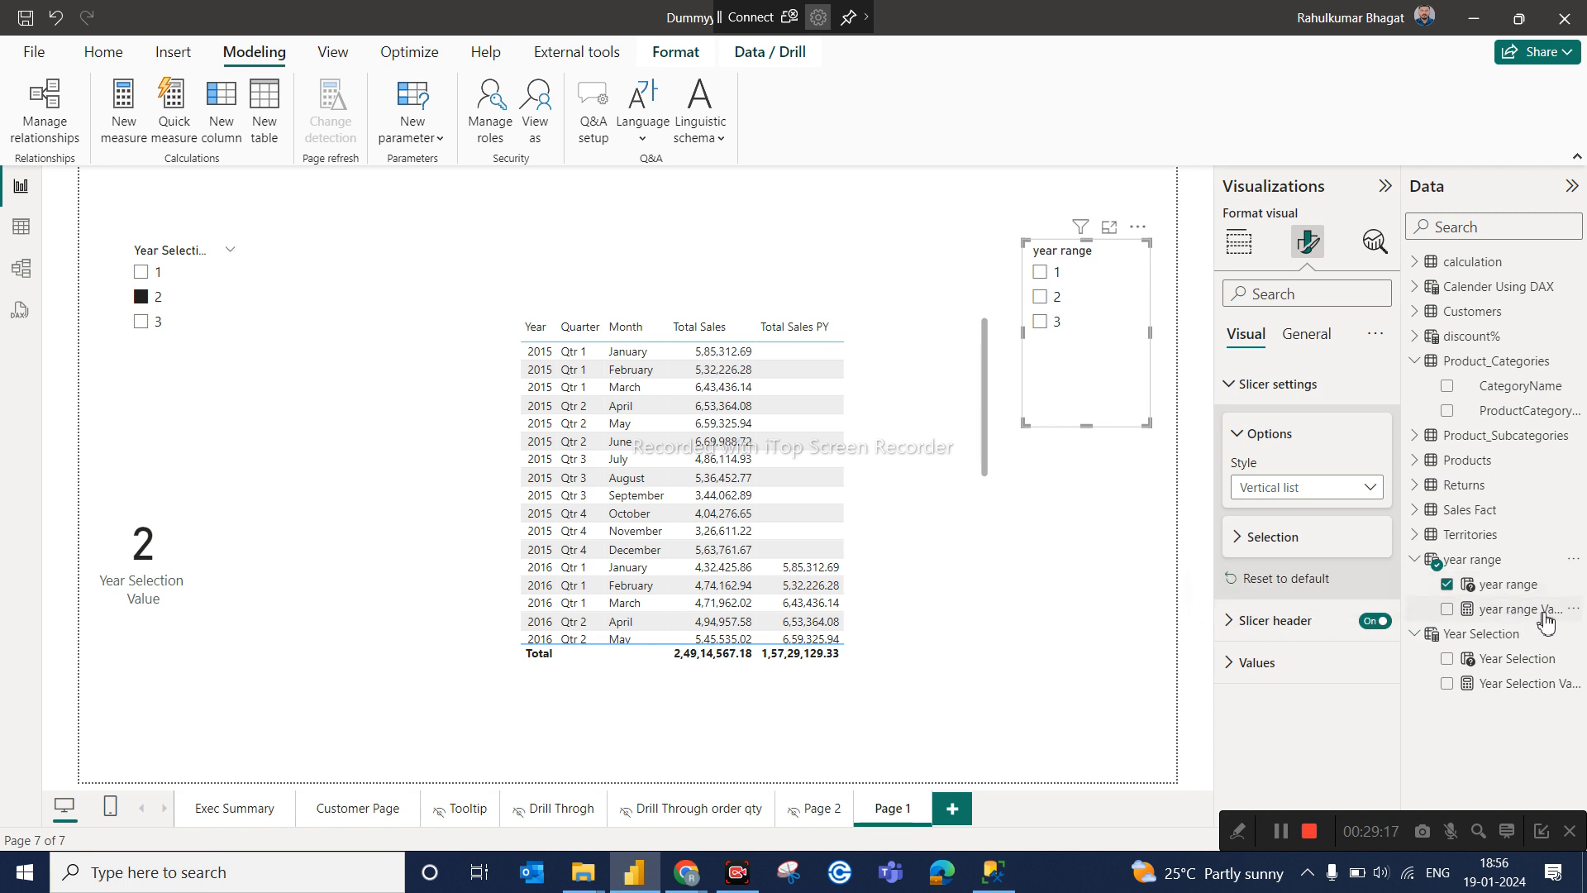
left_click(1499, 585)
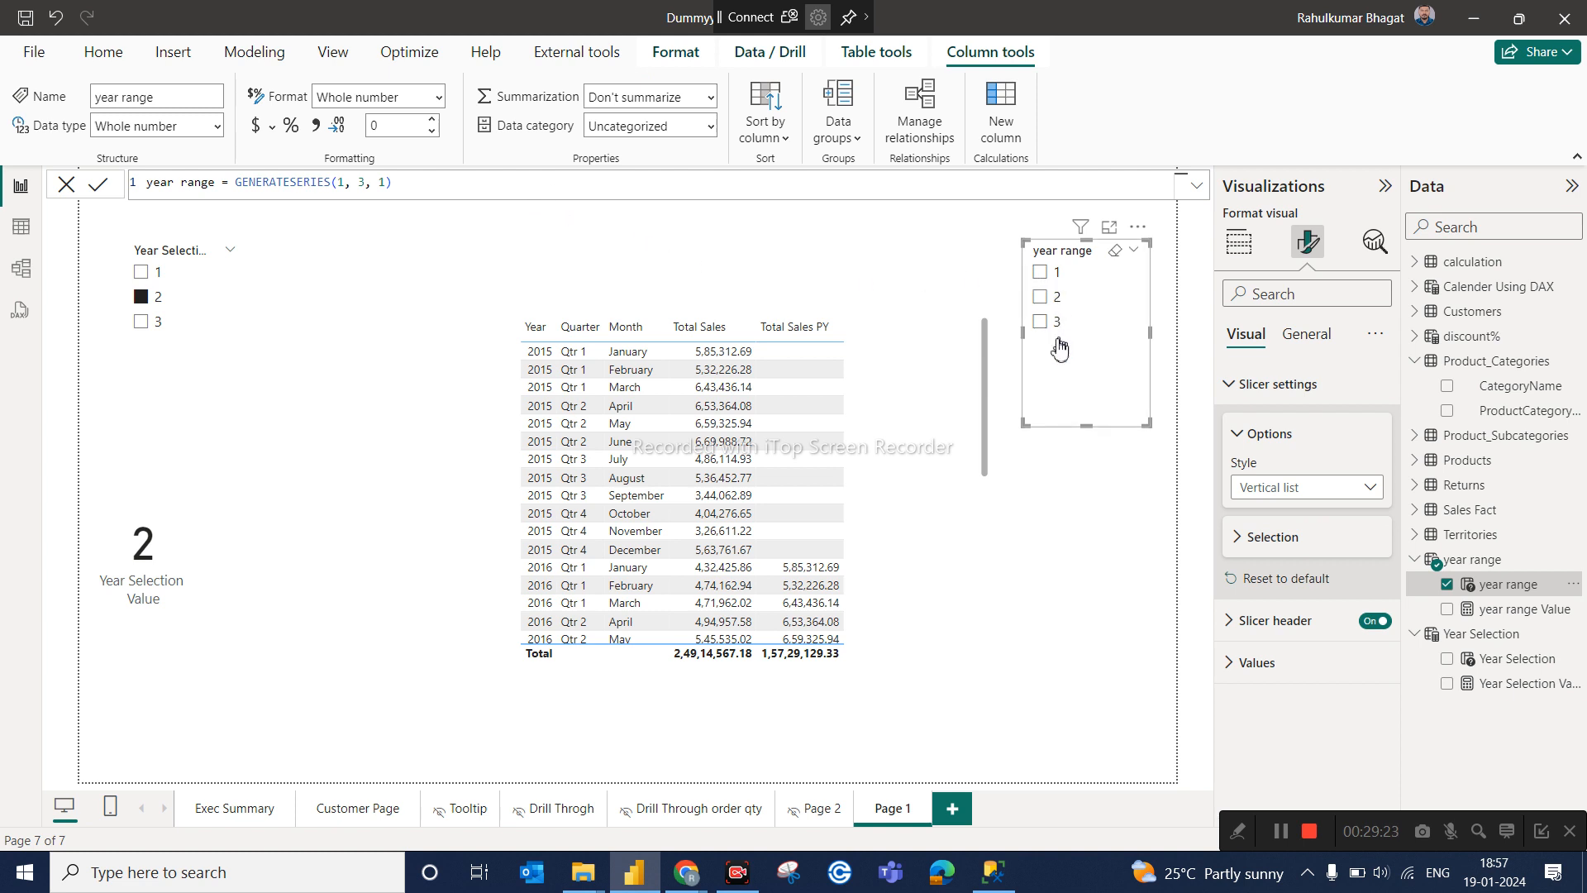
Examine the Year Selection table's rows and its Year Selection Value measure formula in the table view, and return to the report.
left_click(24, 232)
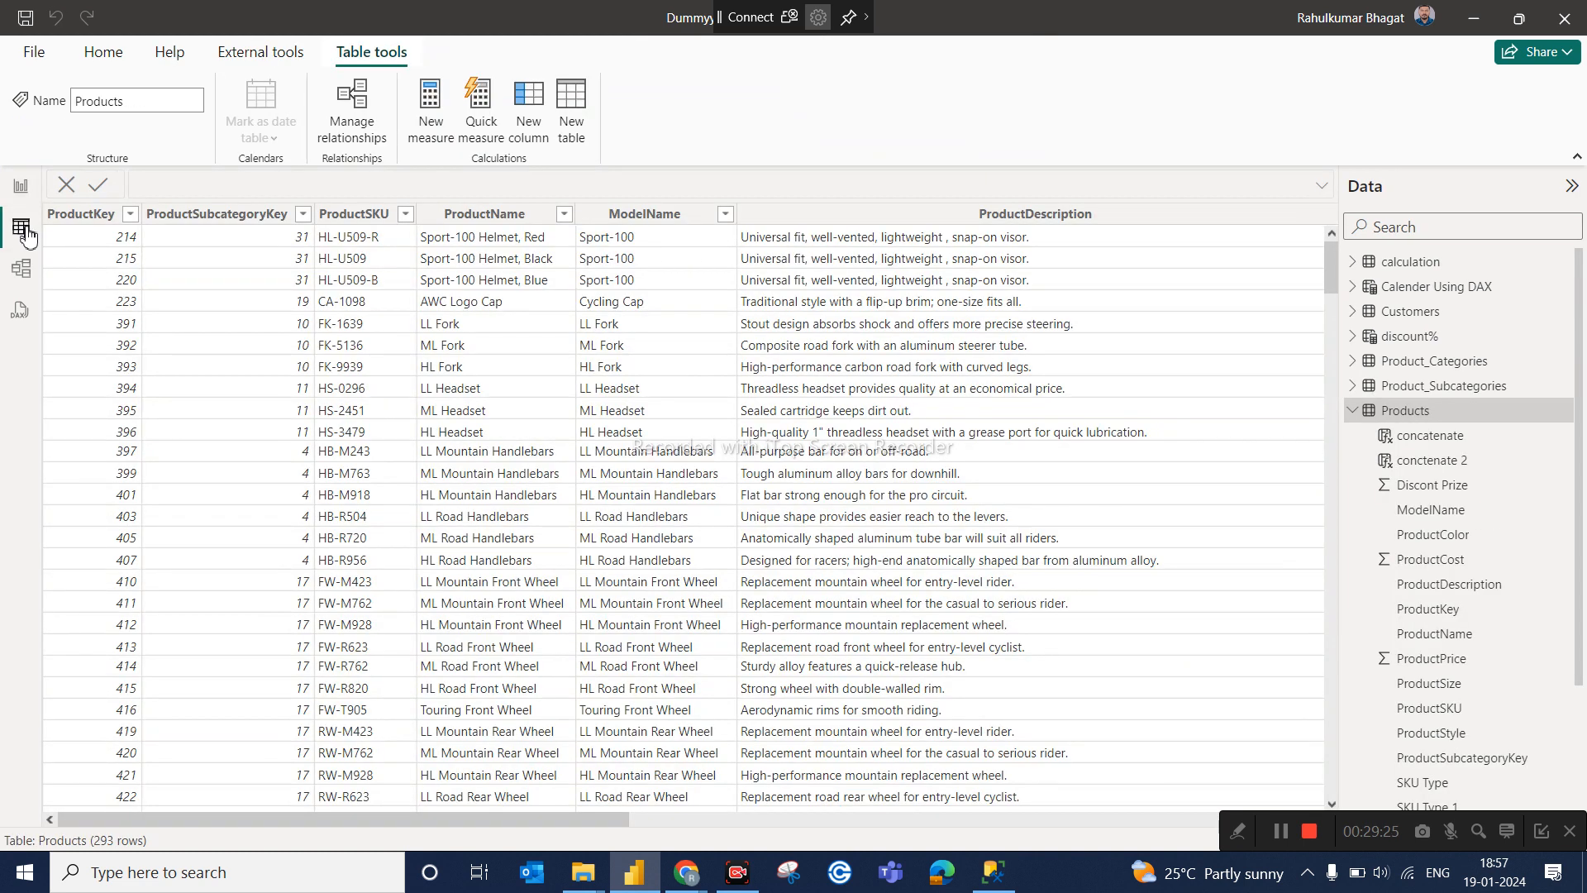
left_click(1352, 411)
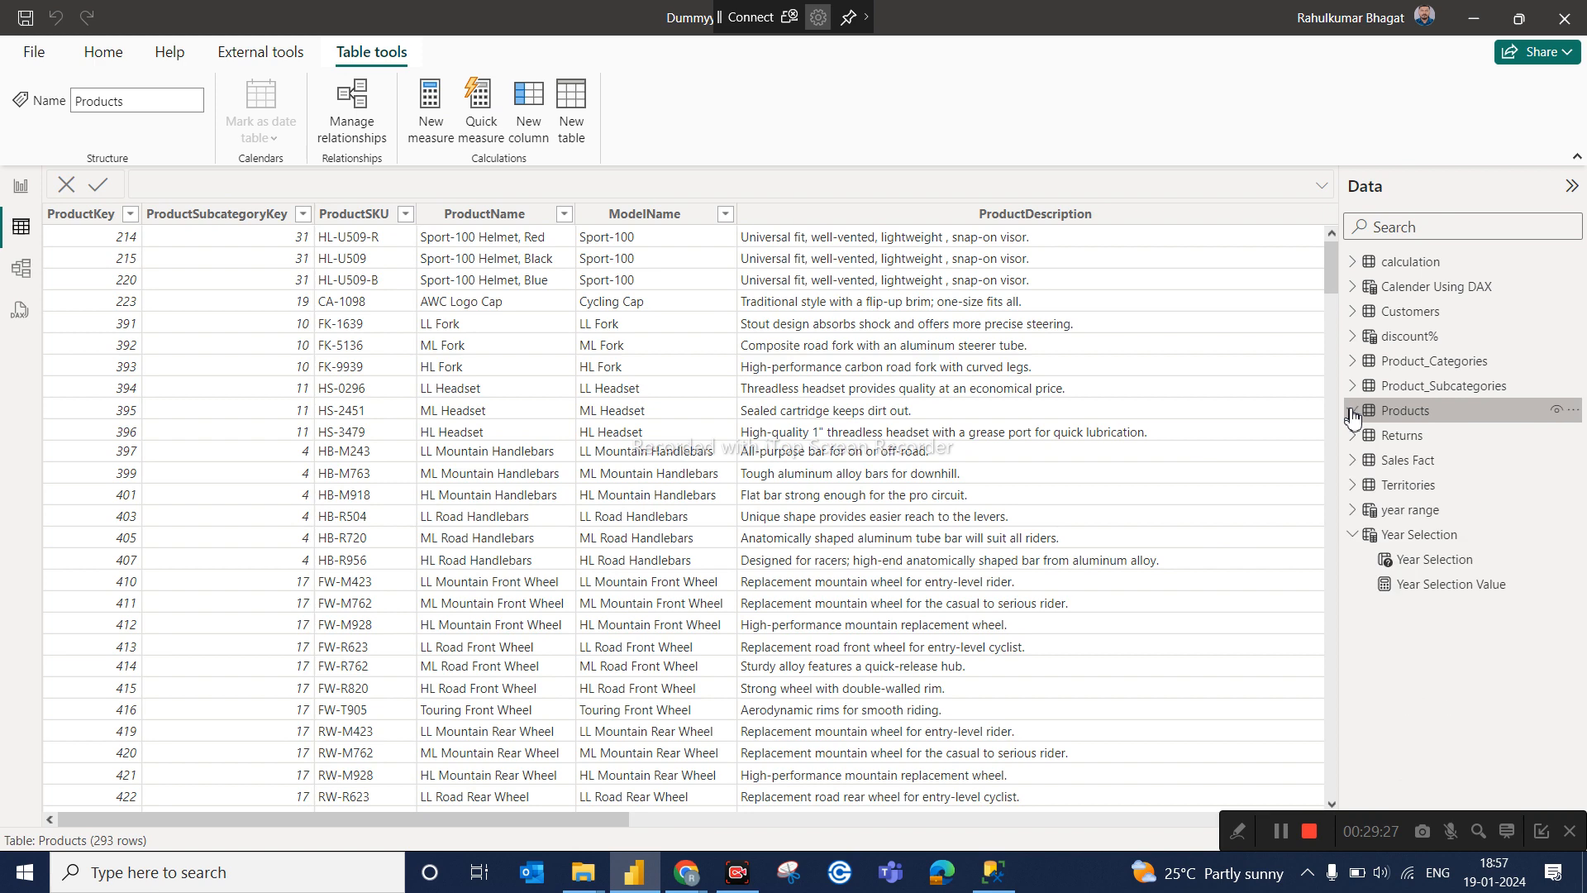
left_click(1412, 537)
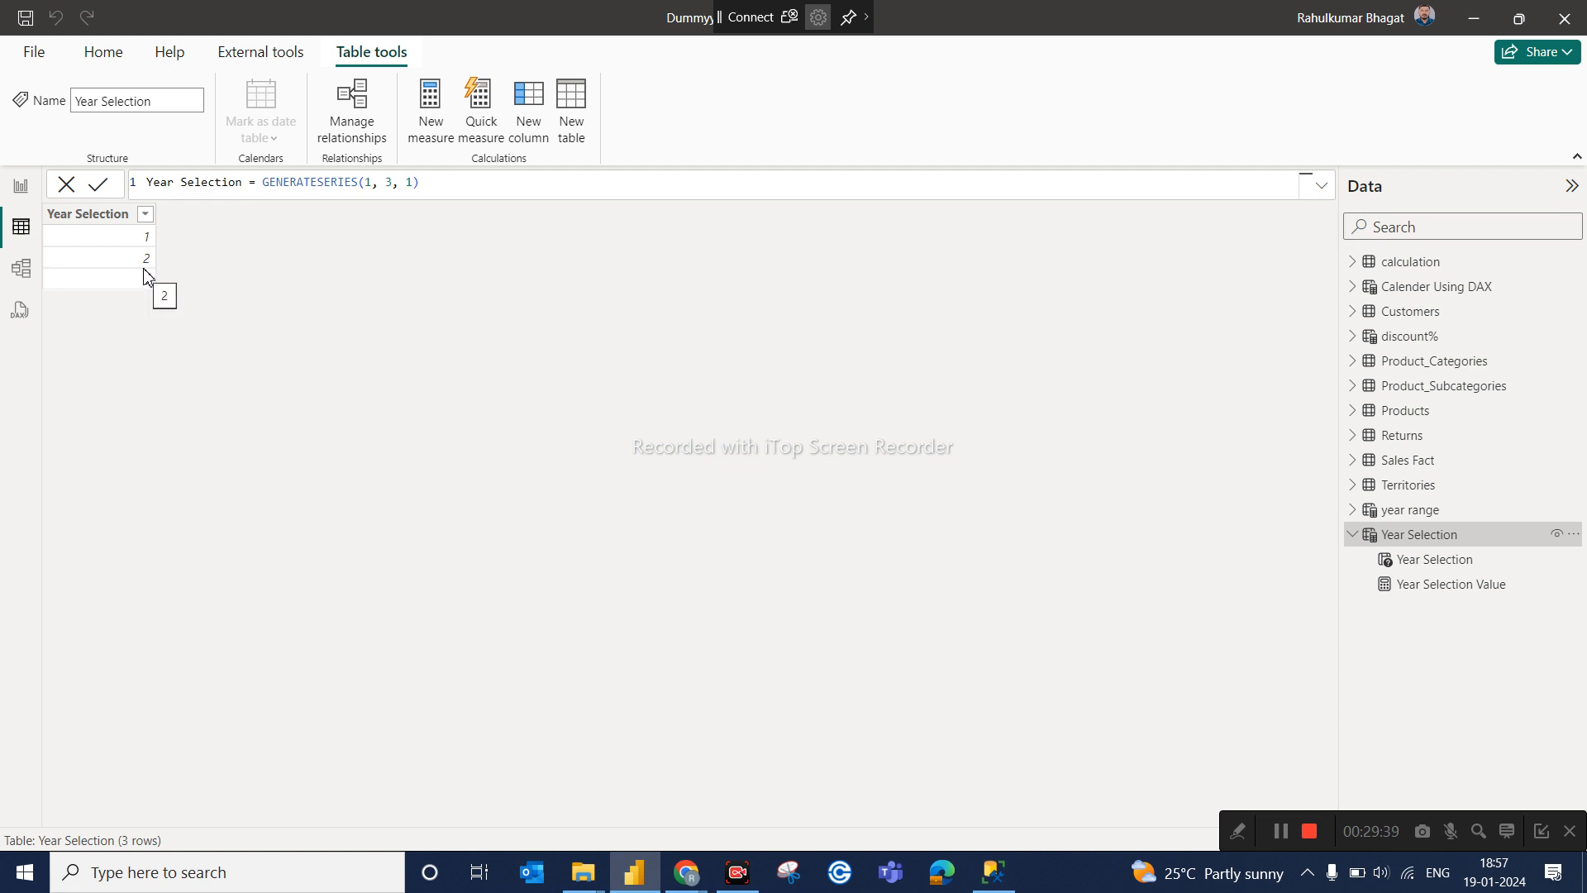
left_click(1445, 595)
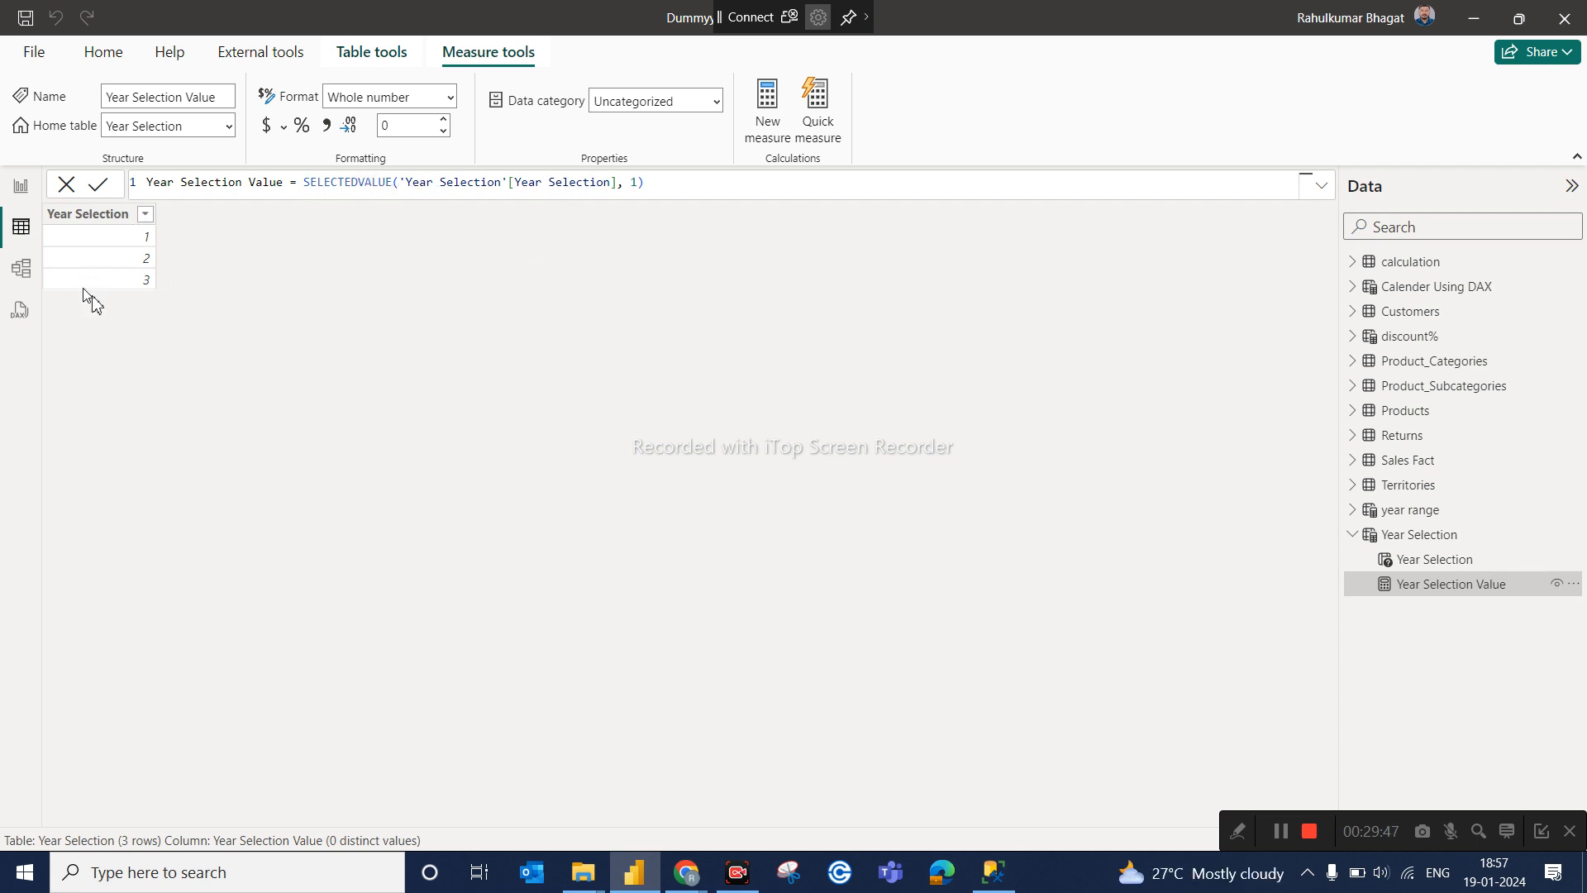
left_click(20, 187)
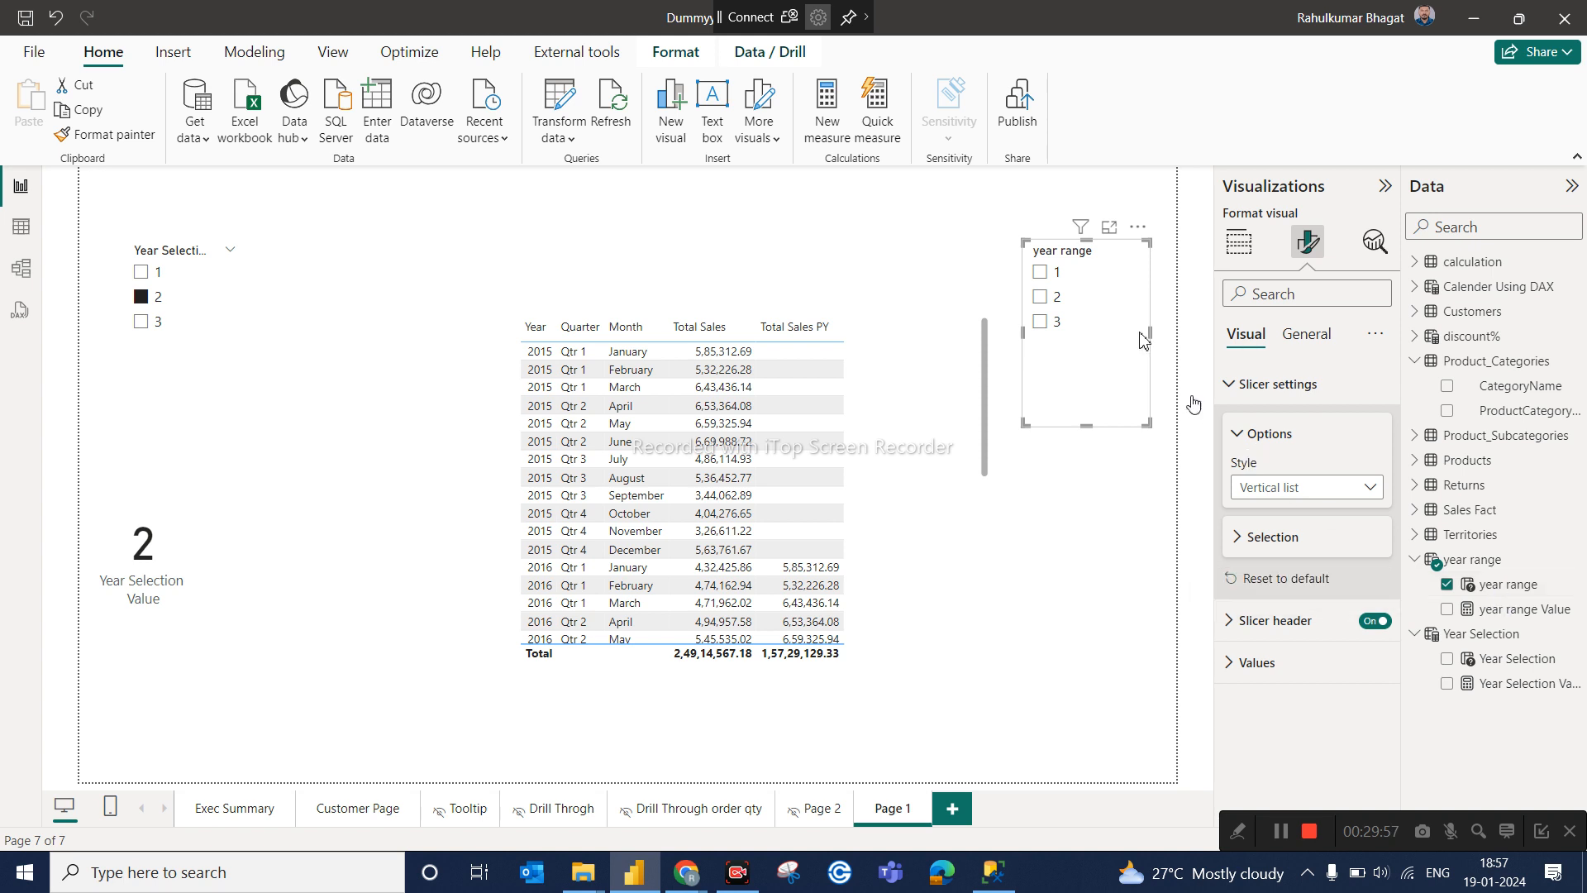
Choose 1 in the year range slicer and add a card below it showing the year range Value measure.
left_click(1044, 275)
left_click_drag(1526, 612, 1102, 620)
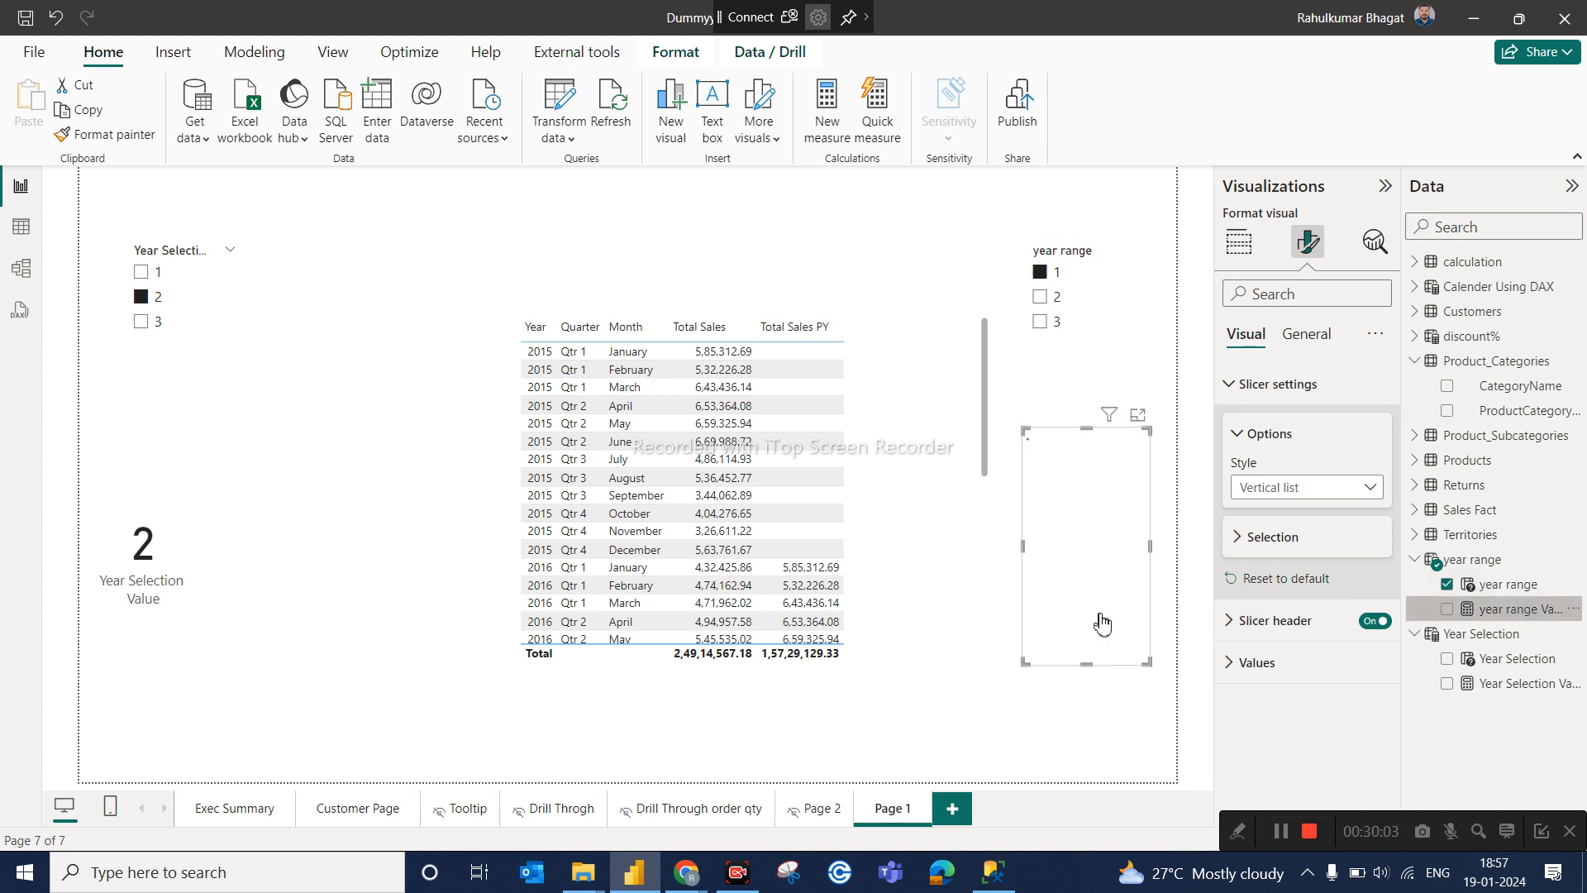
left_click(1238, 241)
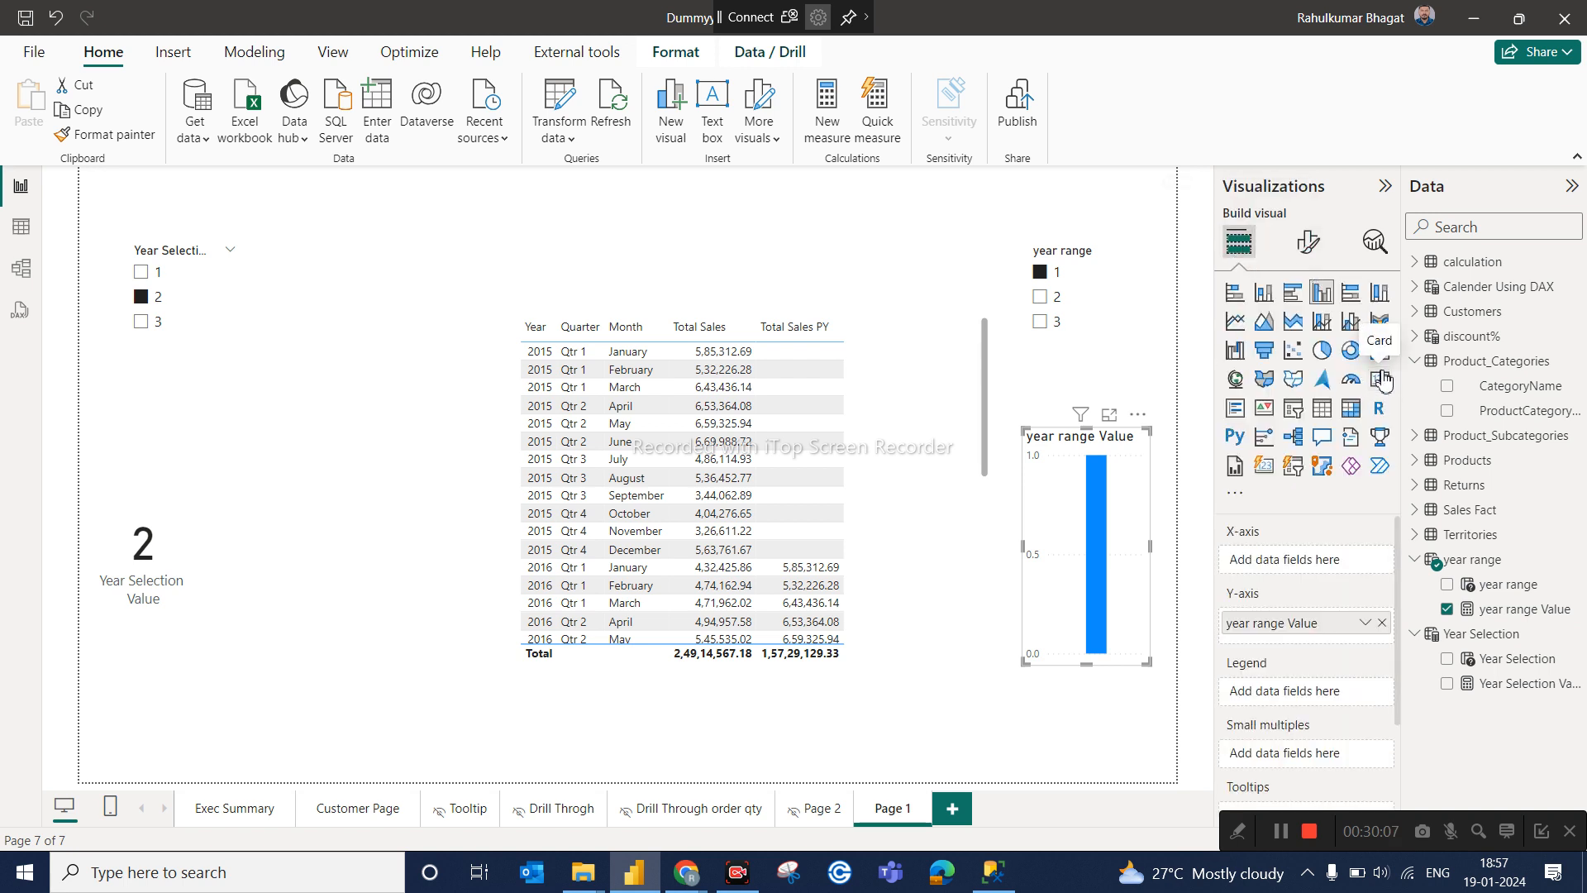
left_click(1384, 382)
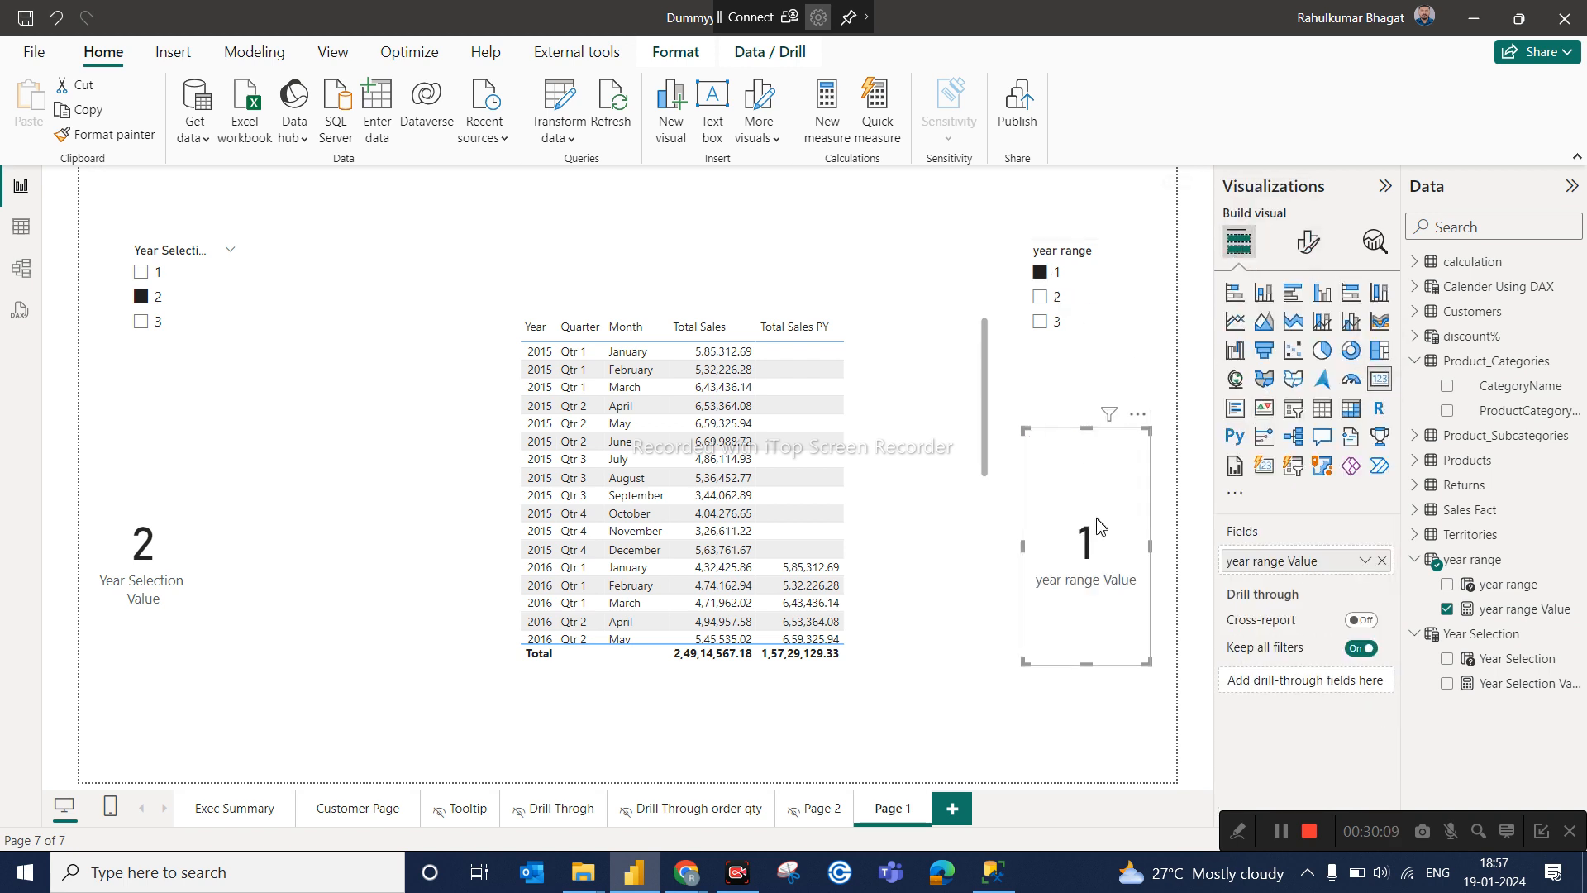
Check the year range Value card by choosing 2 and 3 in the year range slicer.
left_click(1046, 300)
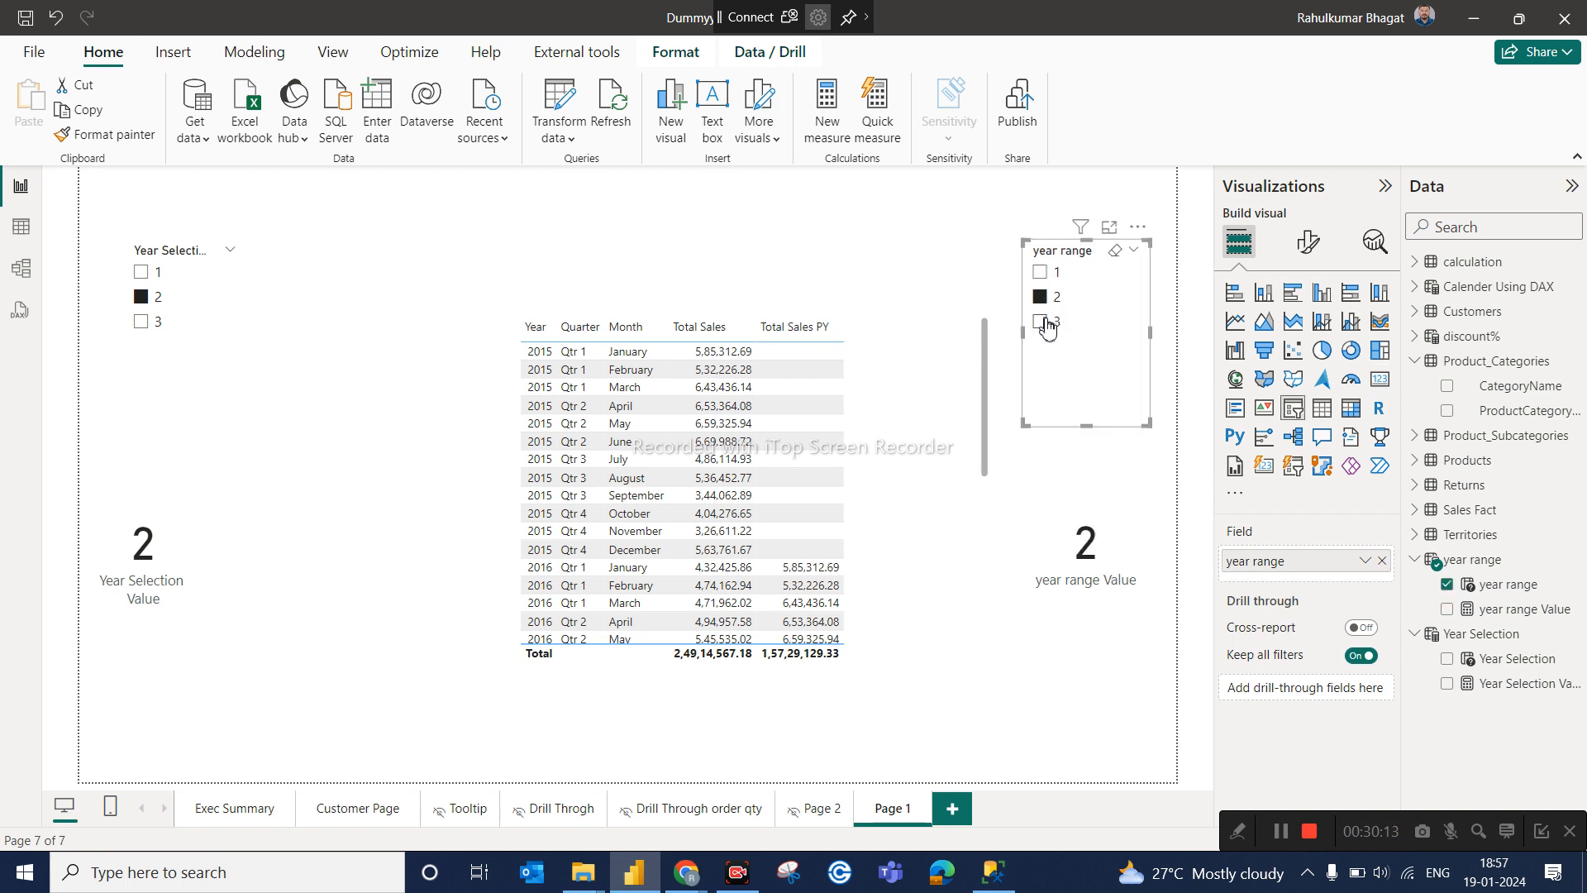
left_click(1043, 321)
left_click(1106, 512)
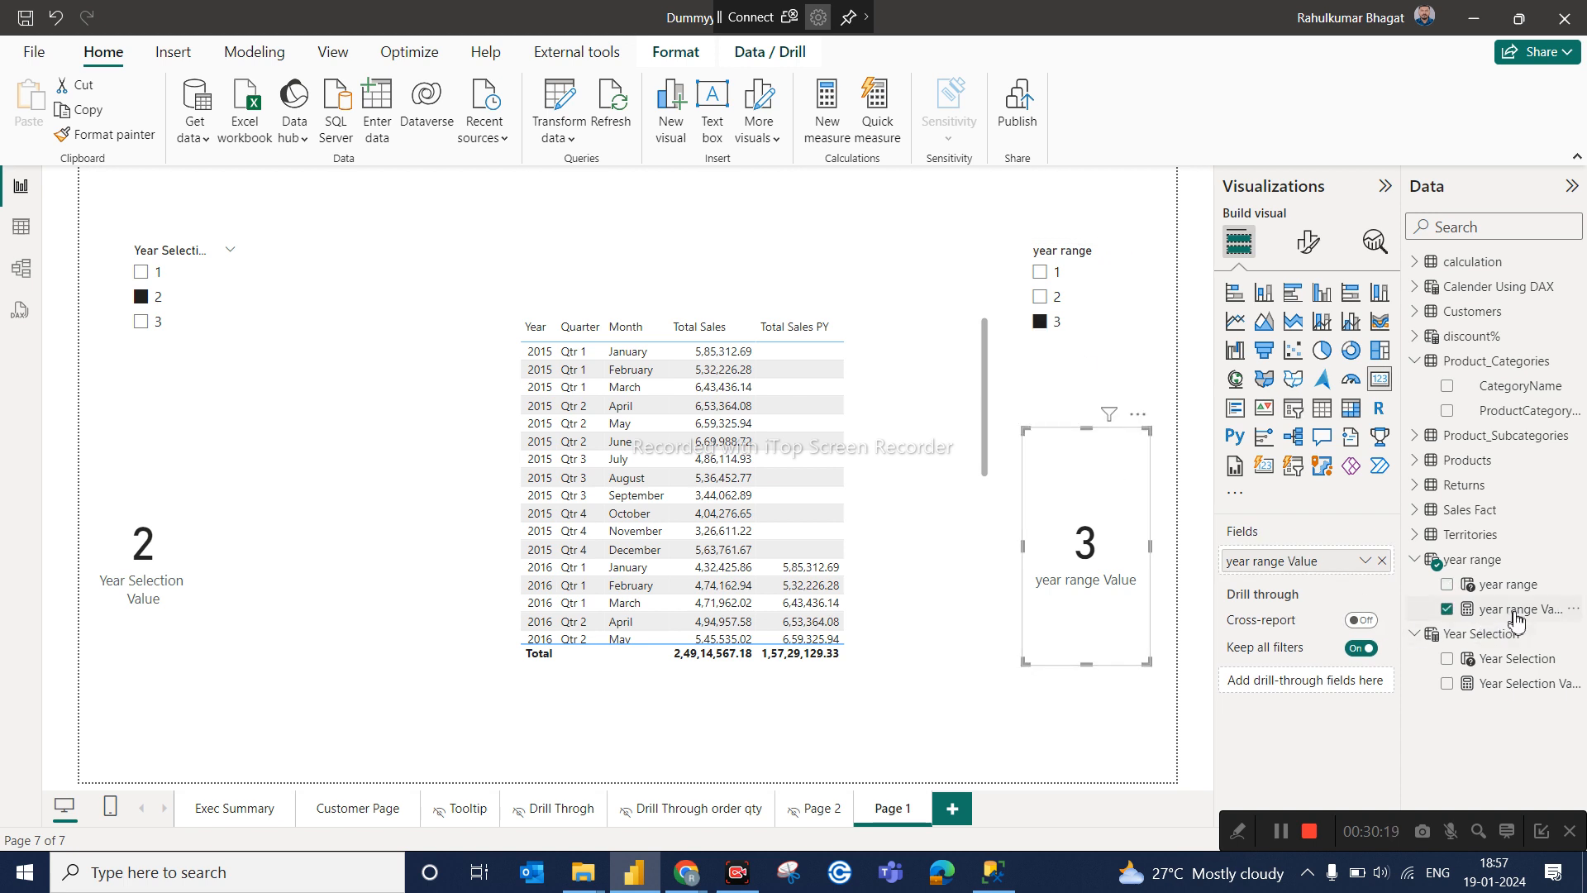
Edit the Total Sales PY measure so DATEADD shifts the date by -'Year Selection'[Year Selection Value] years, and commit the formula.
left_click(1420, 287)
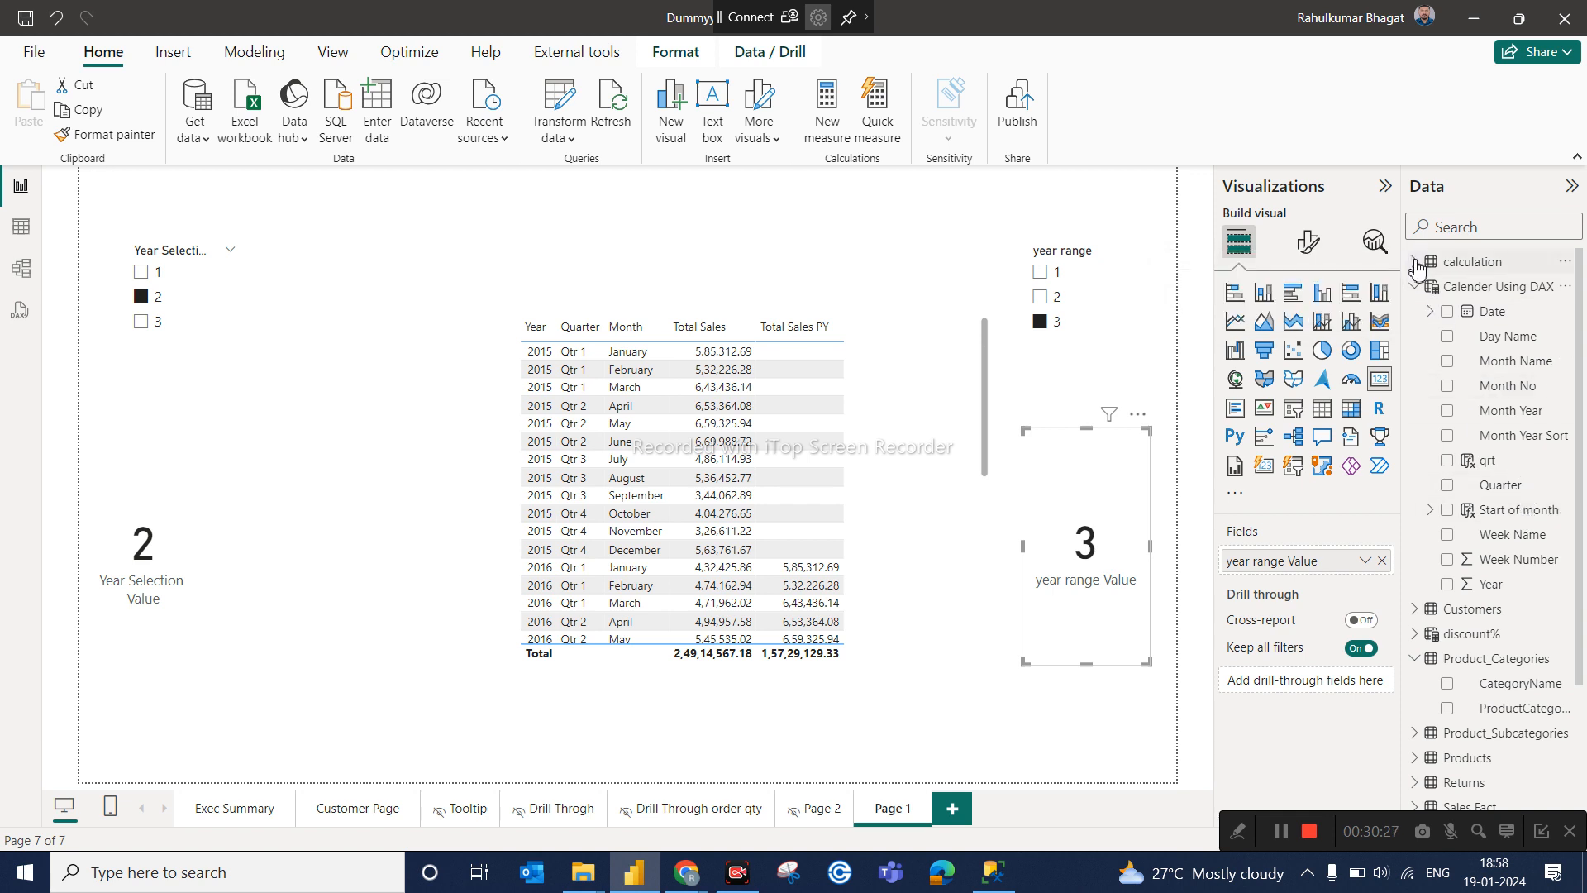
left_click(1415, 263)
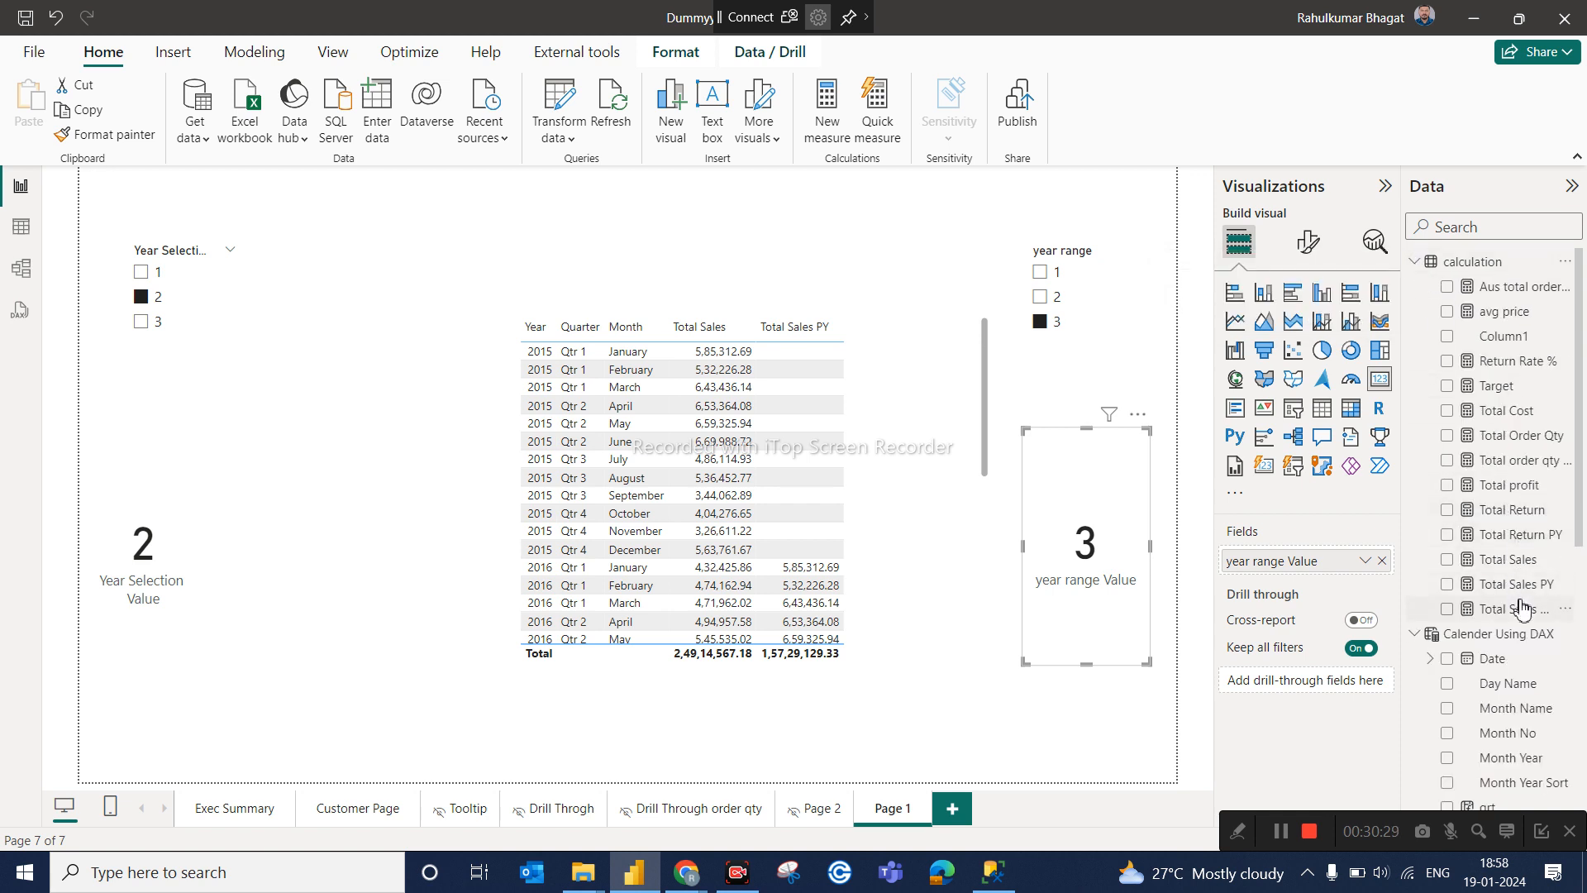
left_click(1513, 583)
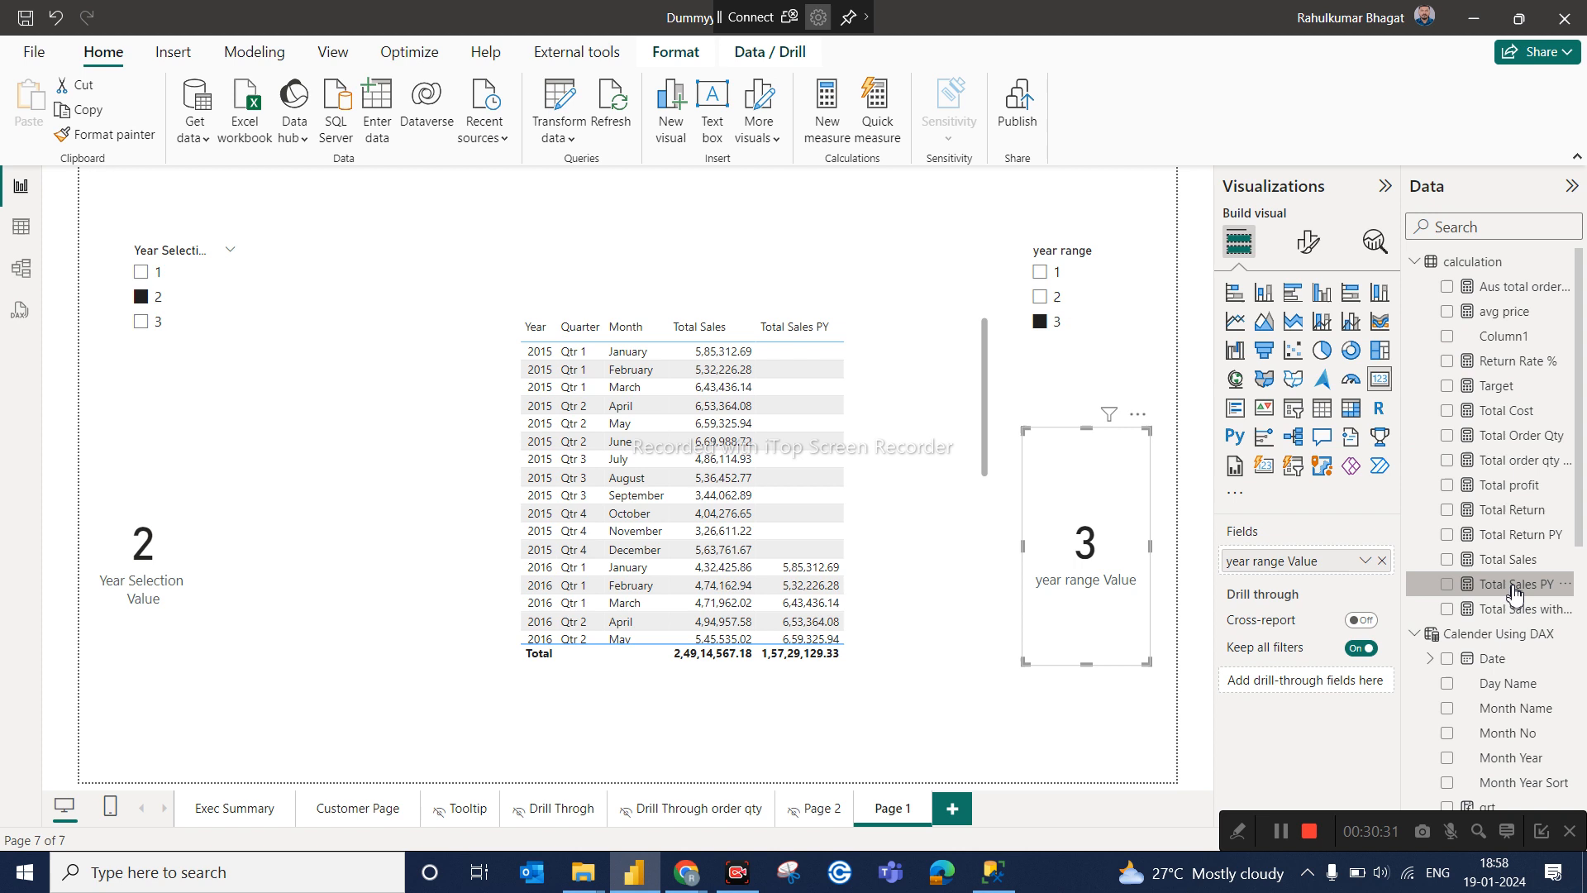
left_click(564, 218)
key("BackSpace")
type("sel")
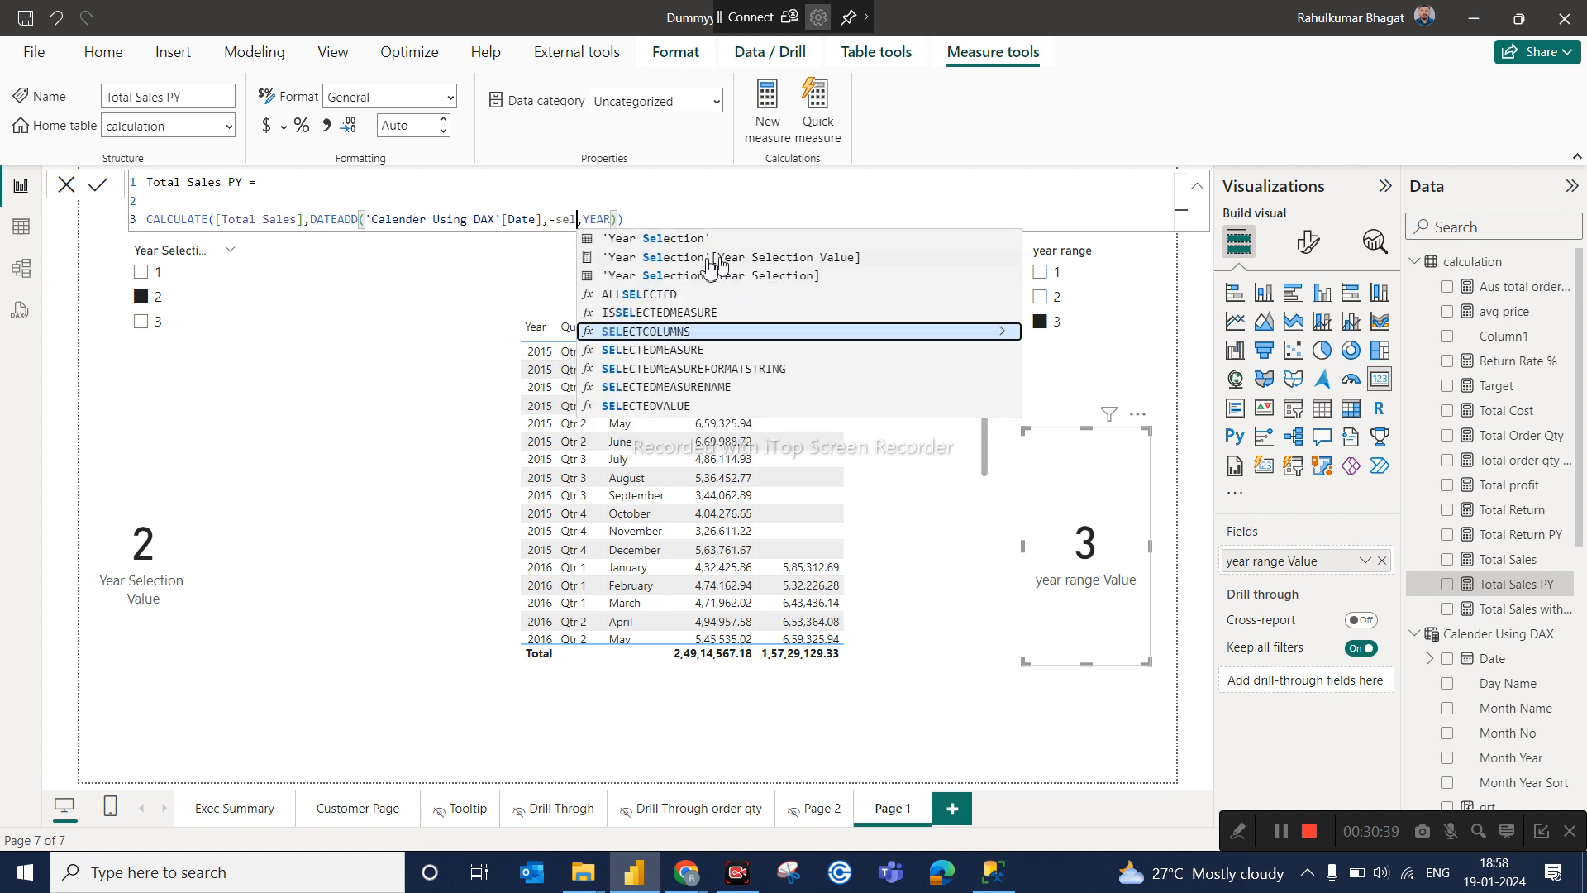
left_click(793, 259)
left_click(890, 219)
key("Return")
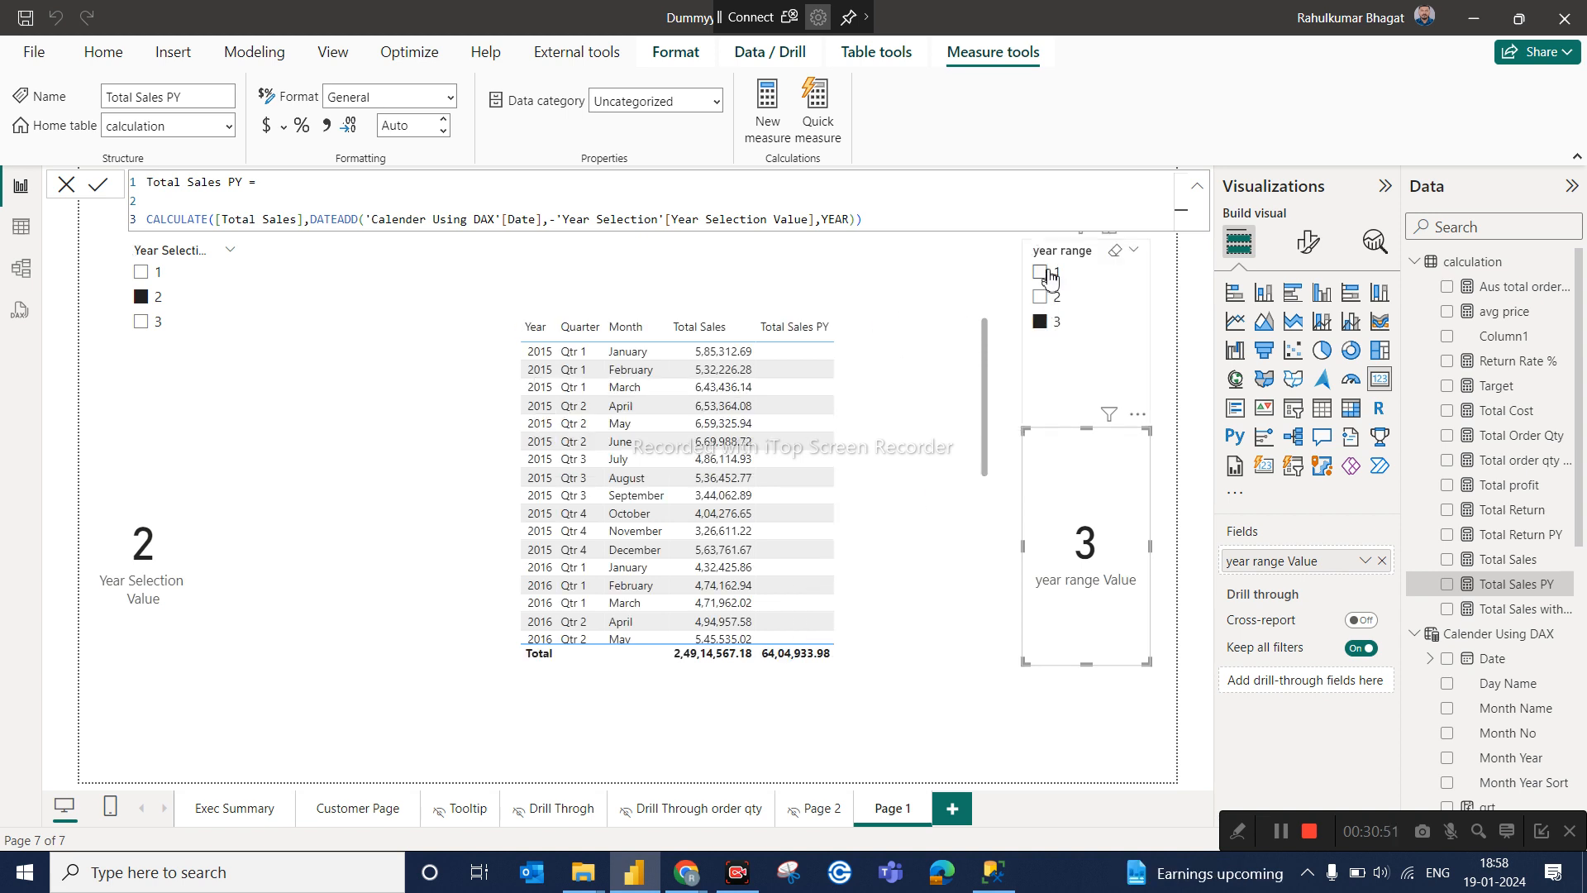
Test the table's response by choosing 1 in the year range slicer, clearing 2 in Year Selection, and choosing 2 in year range.
left_click(1048, 275)
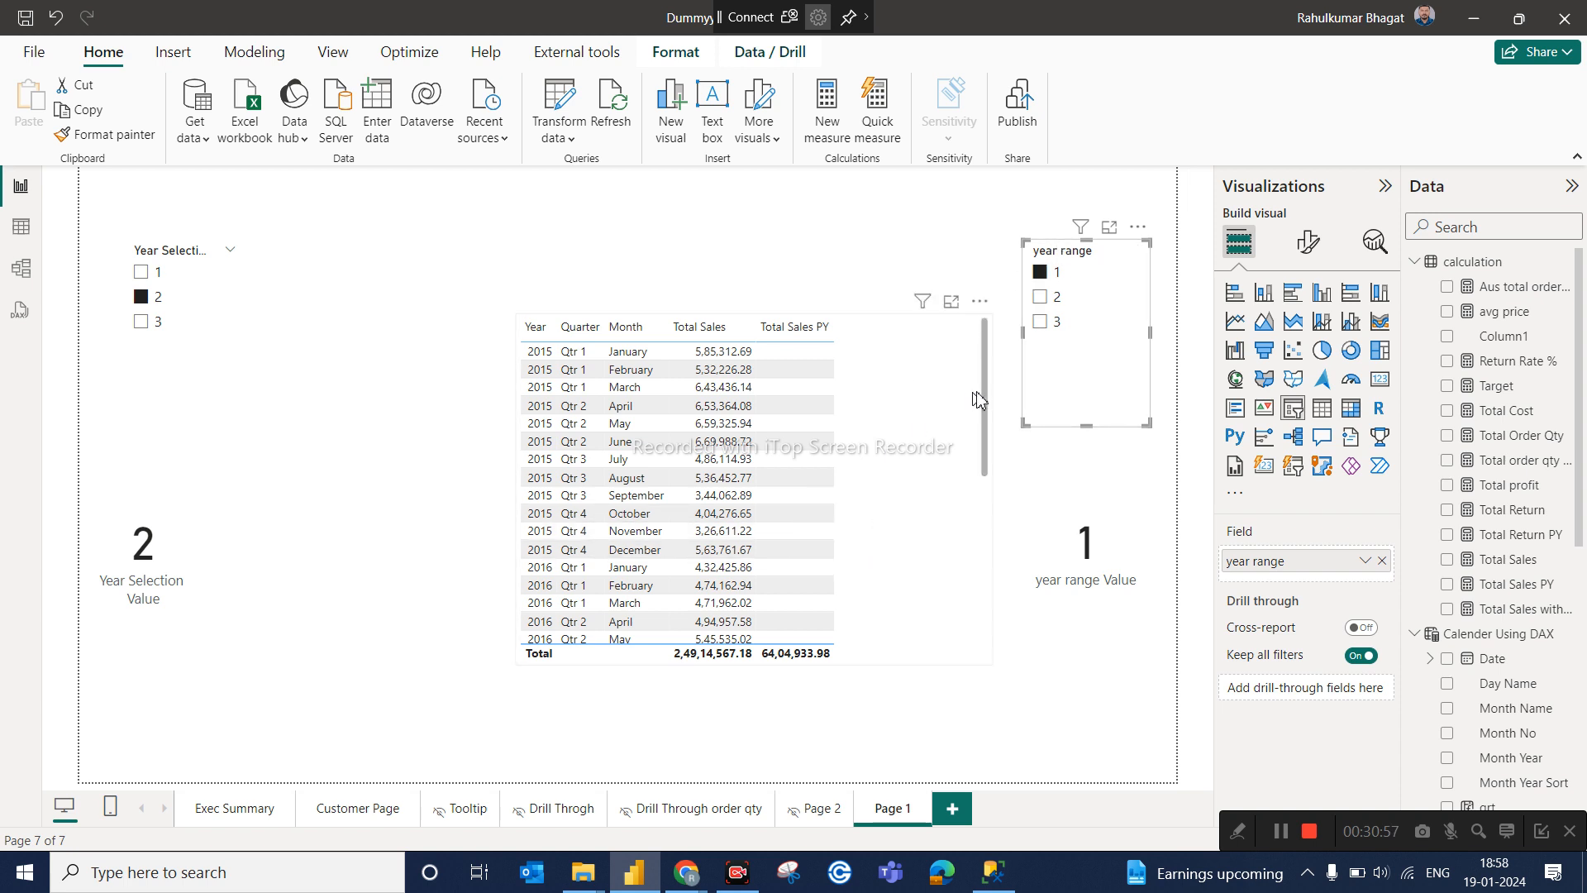
left_click(149, 297)
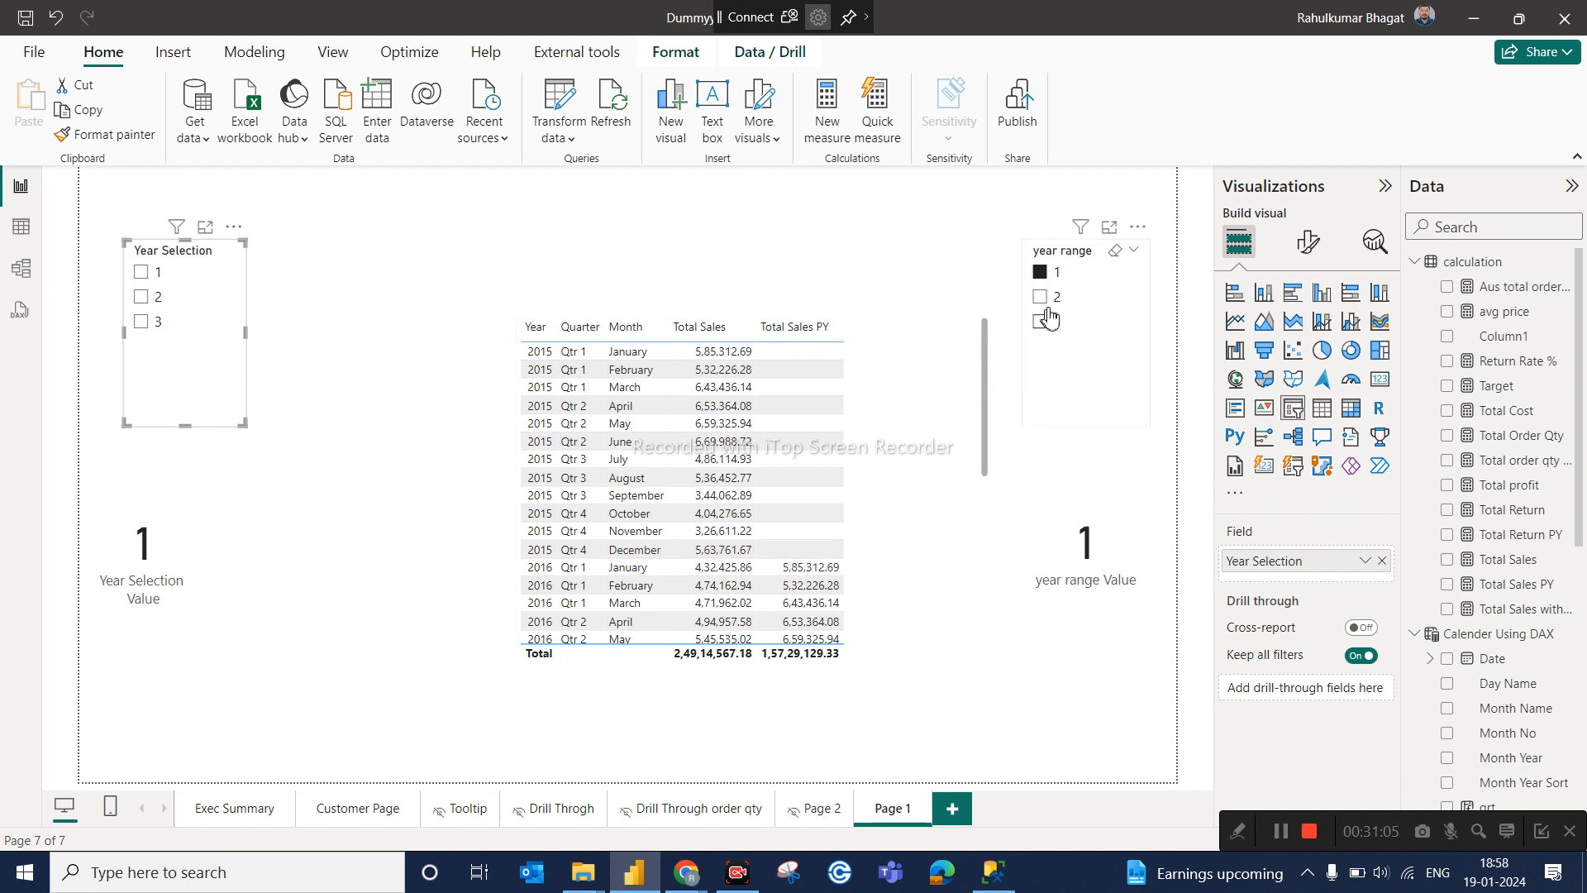
left_click(1047, 299)
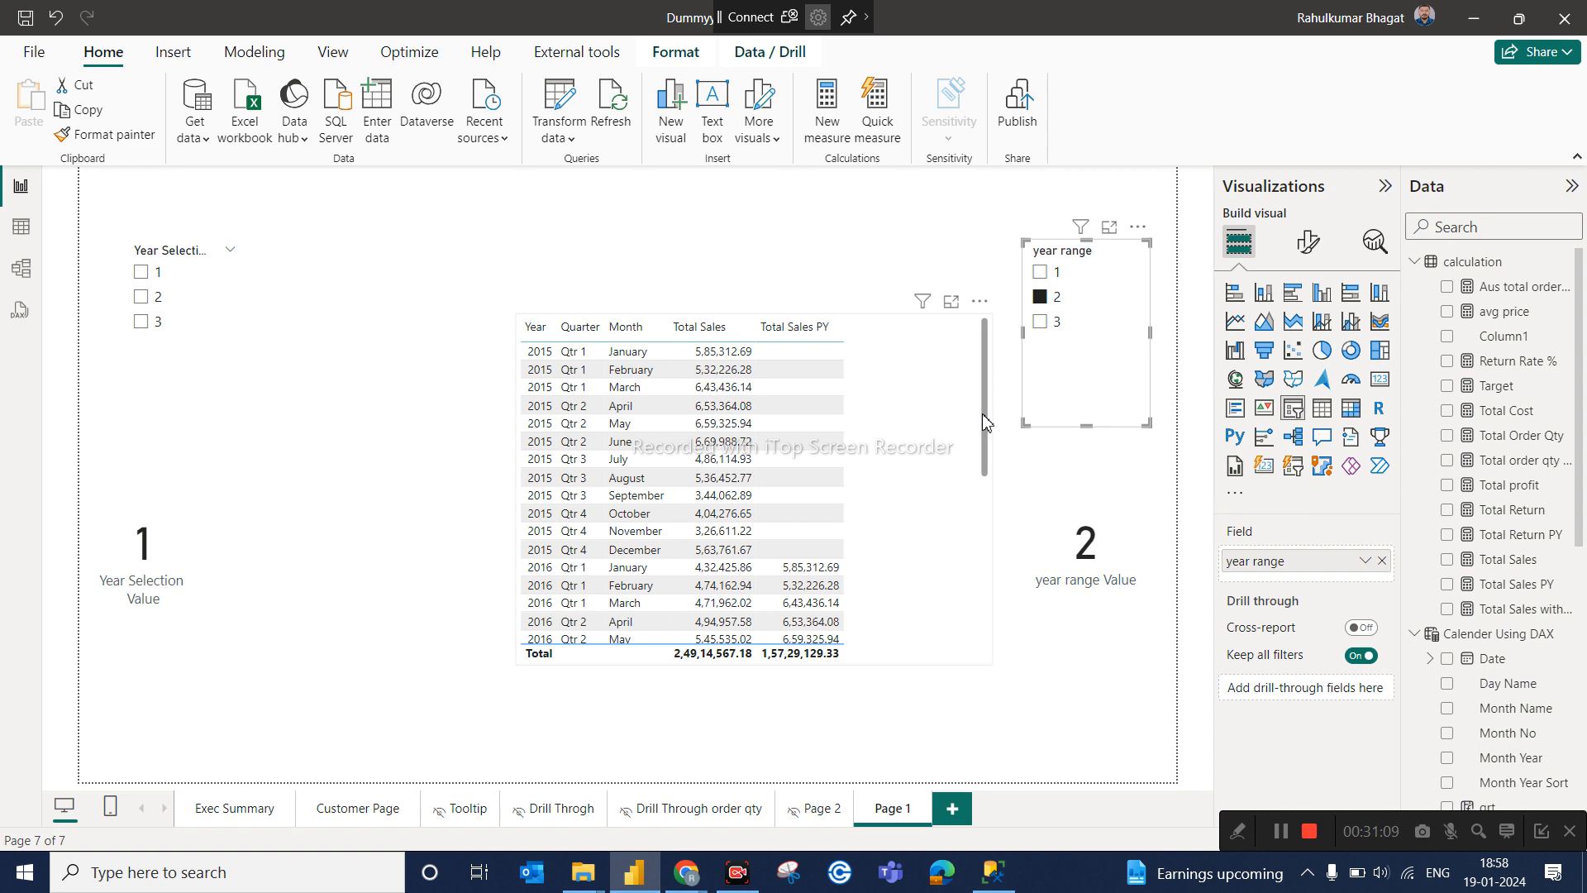
left_click_drag(983, 420, 978, 483)
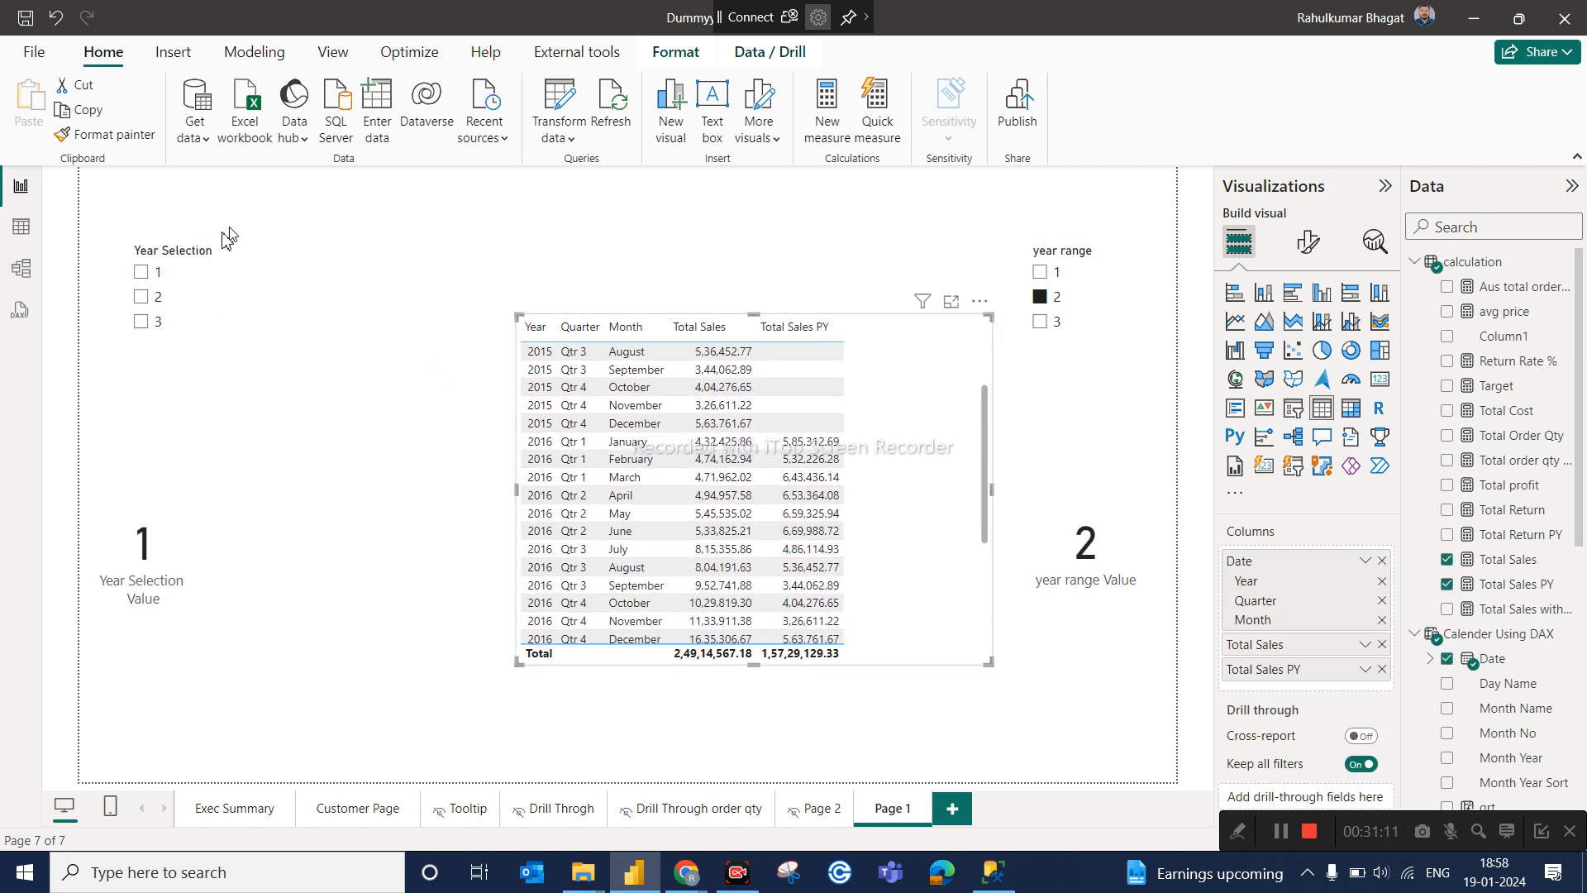
Delete the Year Selection slicer from the page.
left_click(184, 260)
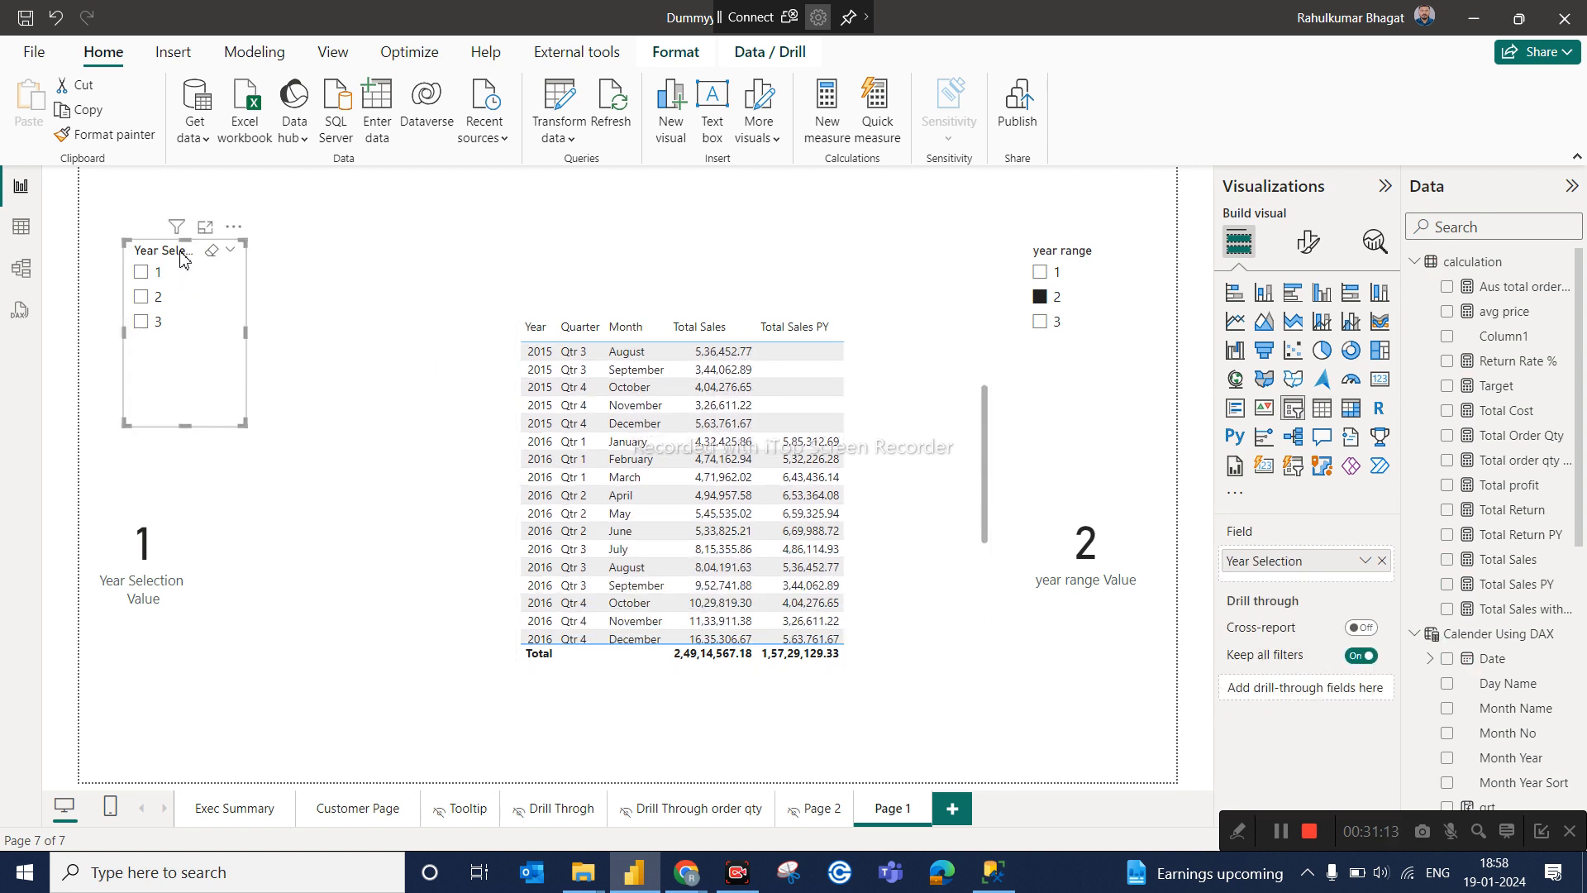
key("Delete")
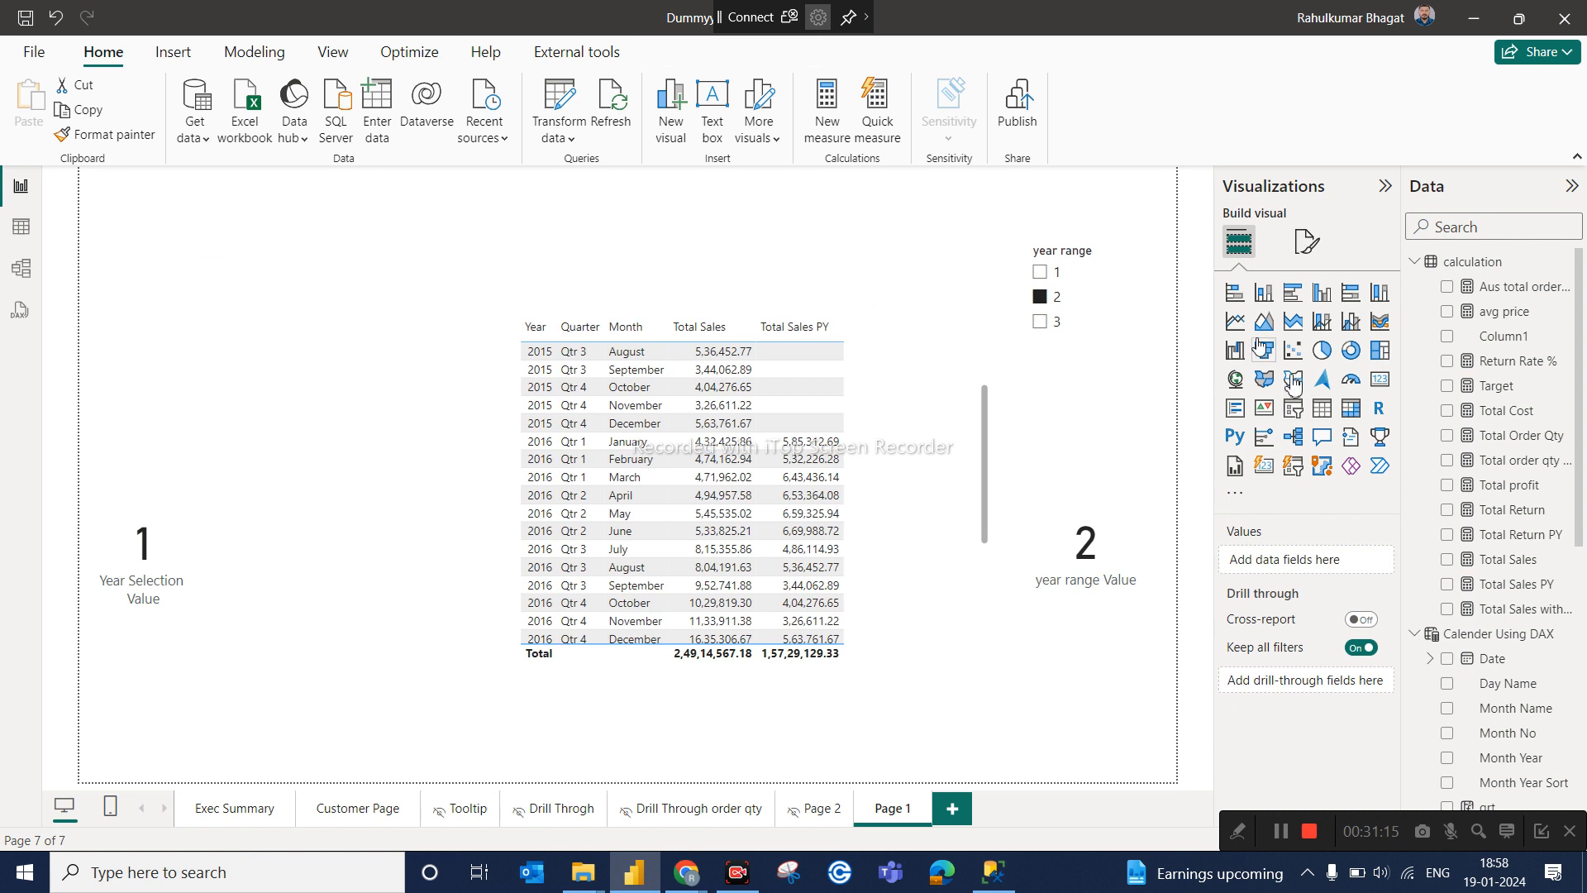
Edit the Total Sales PY measure so DATEADD shifts the date by -'year range'[year range Value] years, and commit the formula.
left_click(1499, 590)
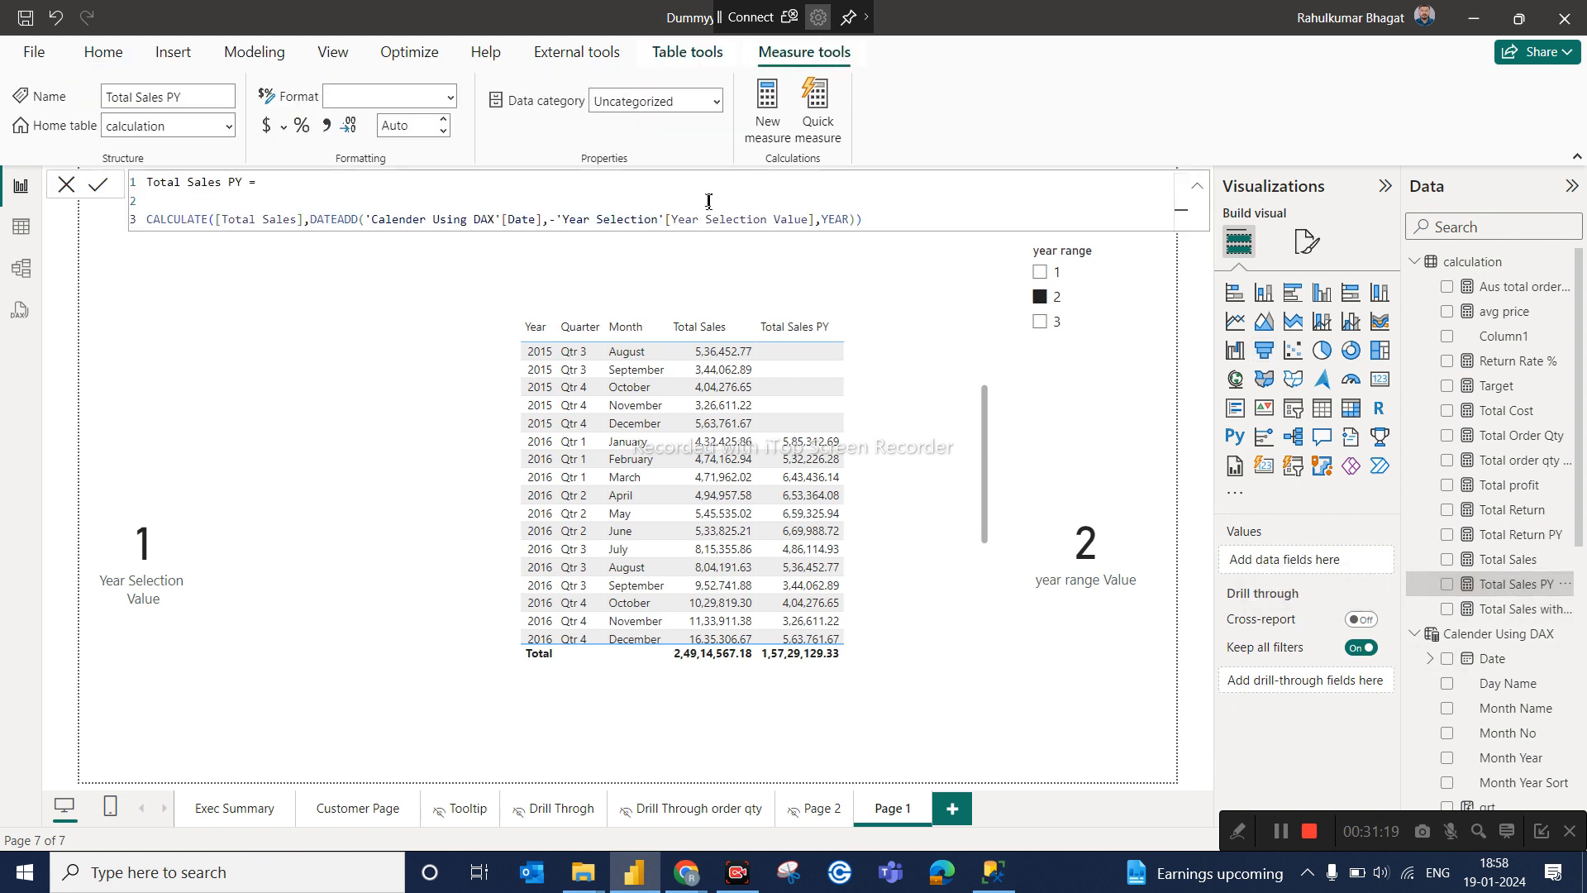
left_click(816, 220)
key("BackSpace")
key("BackSpace")
key("BackSpace")
key("BackSpace")
key("BackSpace")
key("BackSpace")
key("BackSpace")
key("BackSpace")
key("BackSpace")
key("BackSpace")
key("BackSpace")
key("BackSpace")
key("BackSpace")
key("BackSpace")
key("BackSpace")
key("BackSpace")
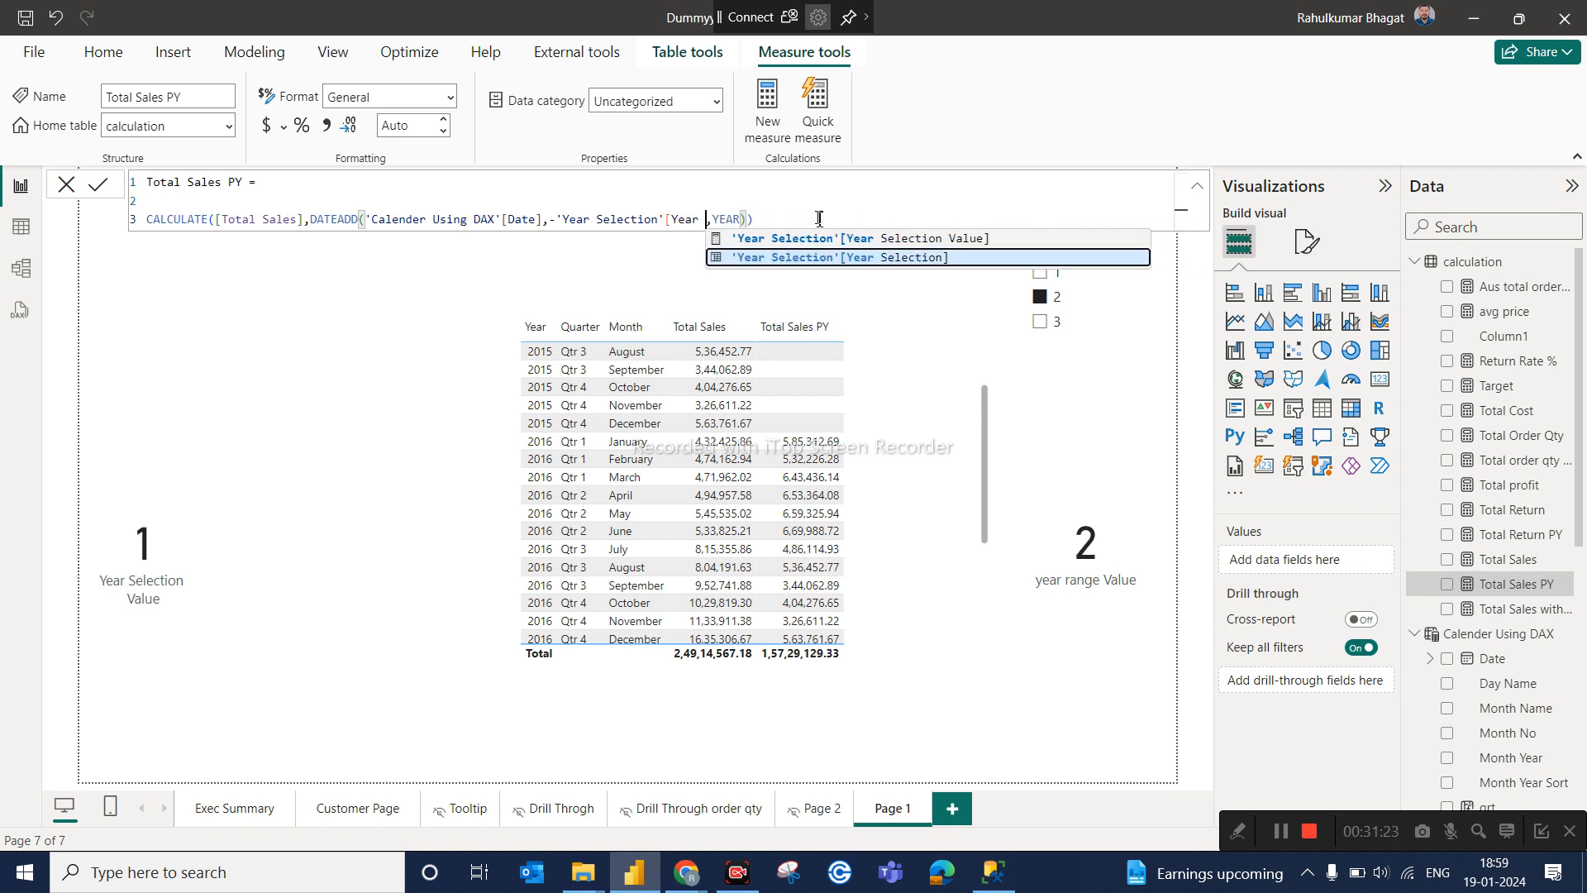
key("BackSpace")
key("BackSpace")
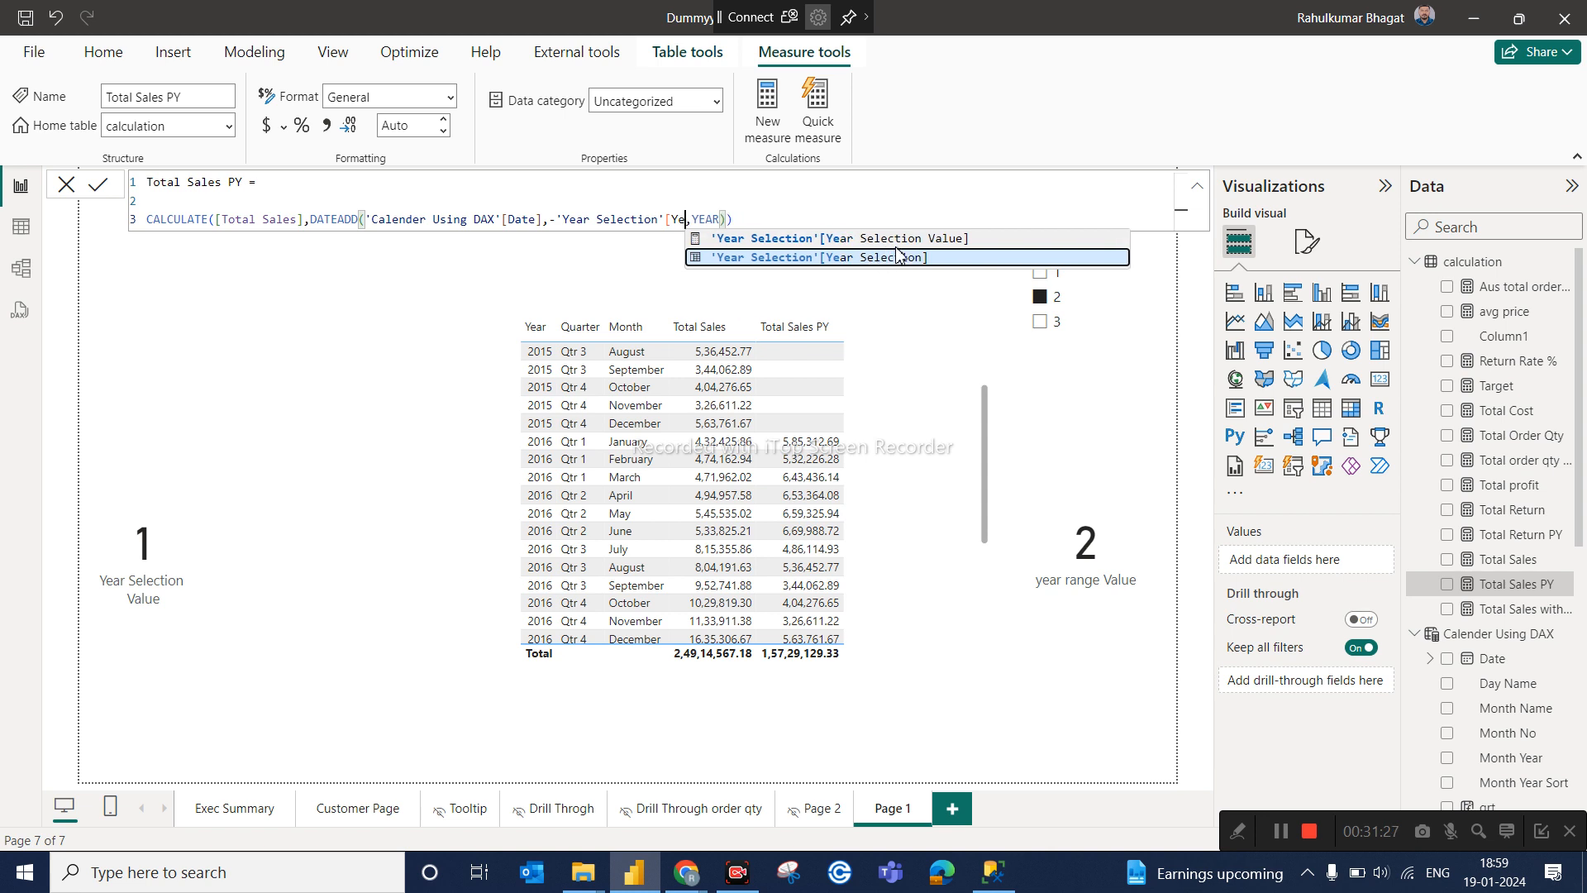
key("BackSpace")
key("BackSpace")
key("BackSpace")
key("BackSpace")
key("BackSpace")
key("BackSpace")
key("BackSpace")
key("BackSpace")
key("BackSpace")
key("BackSpace")
key("BackSpace")
key("BackSpace")
key("BackSpace")
key("BackSpace")
type("ra")
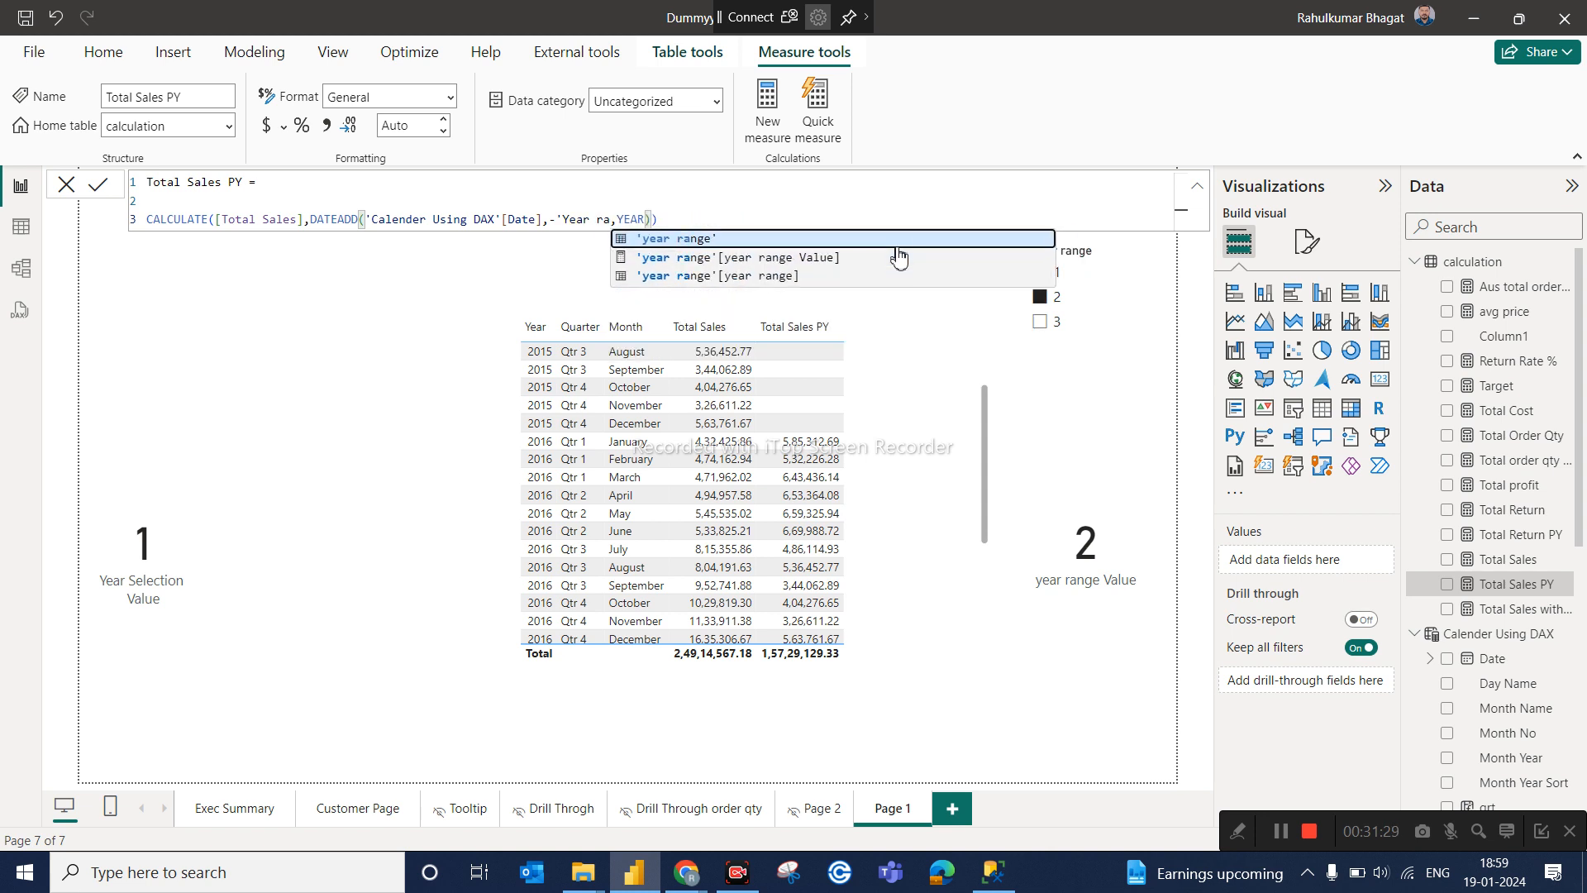
left_click(811, 262)
left_click(845, 216)
key("Return")
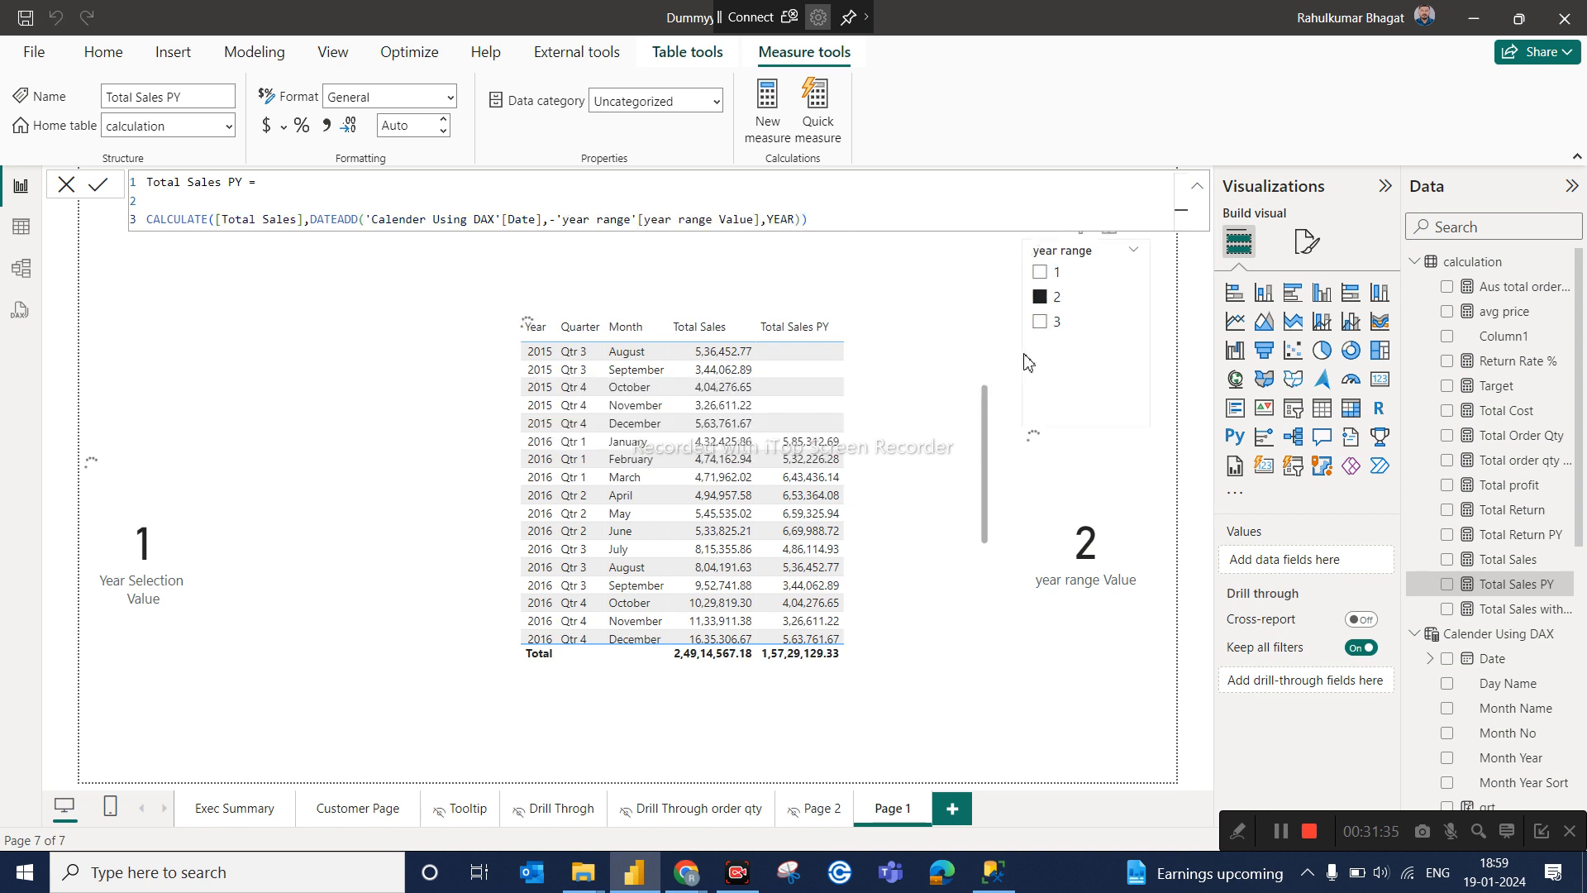
Test the Total Sales PY column by choosing 1, 2 and 3 in the year range slicer and checking the 2017 rows.
left_click(1051, 273)
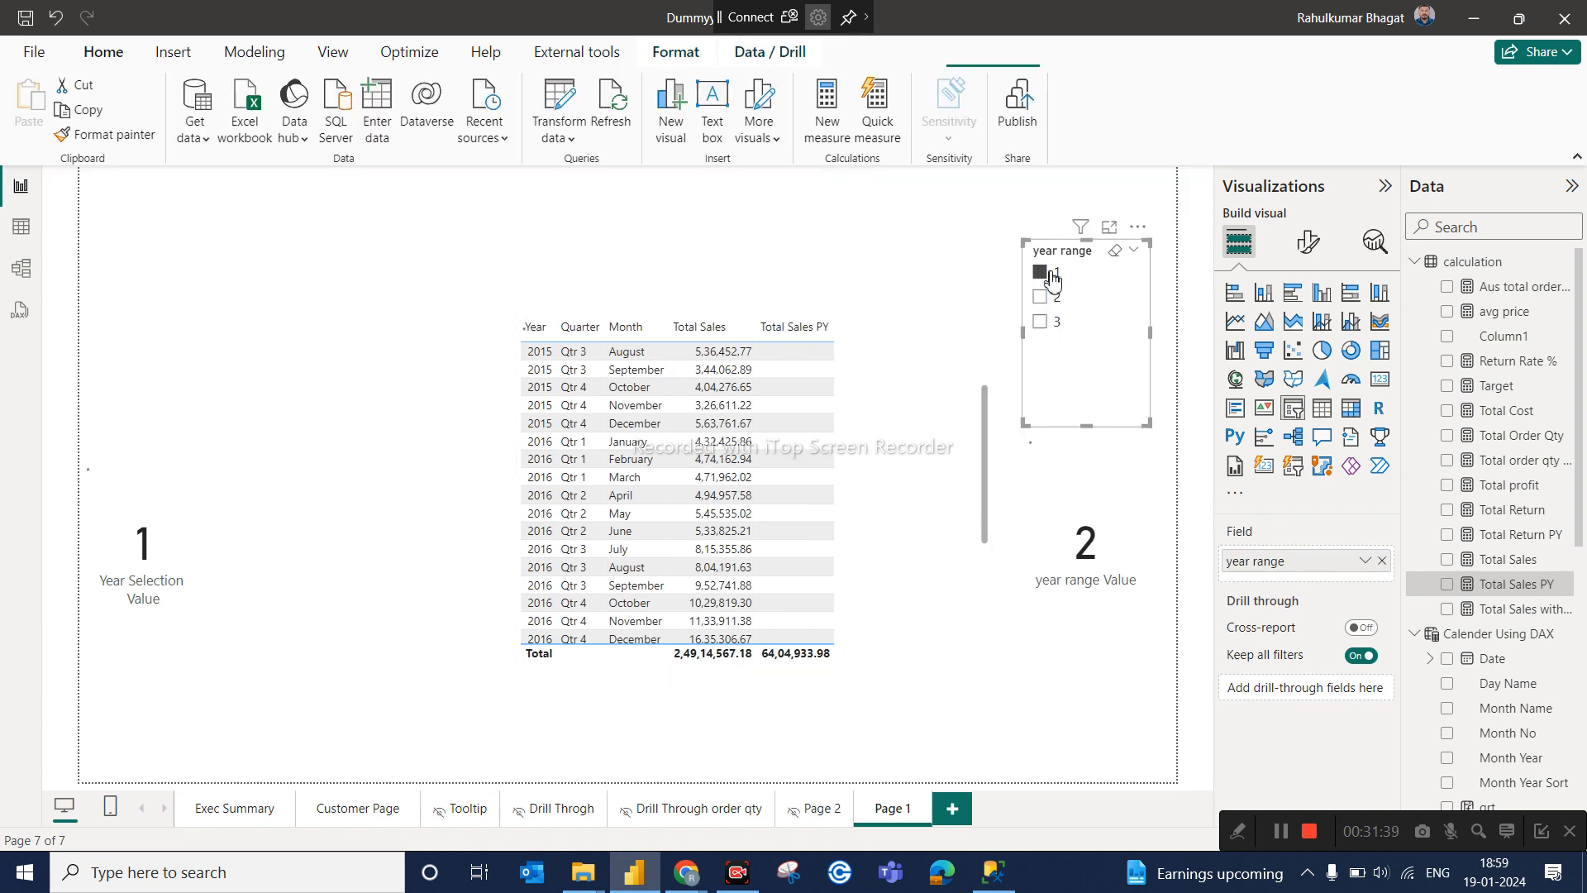
left_click(1051, 273)
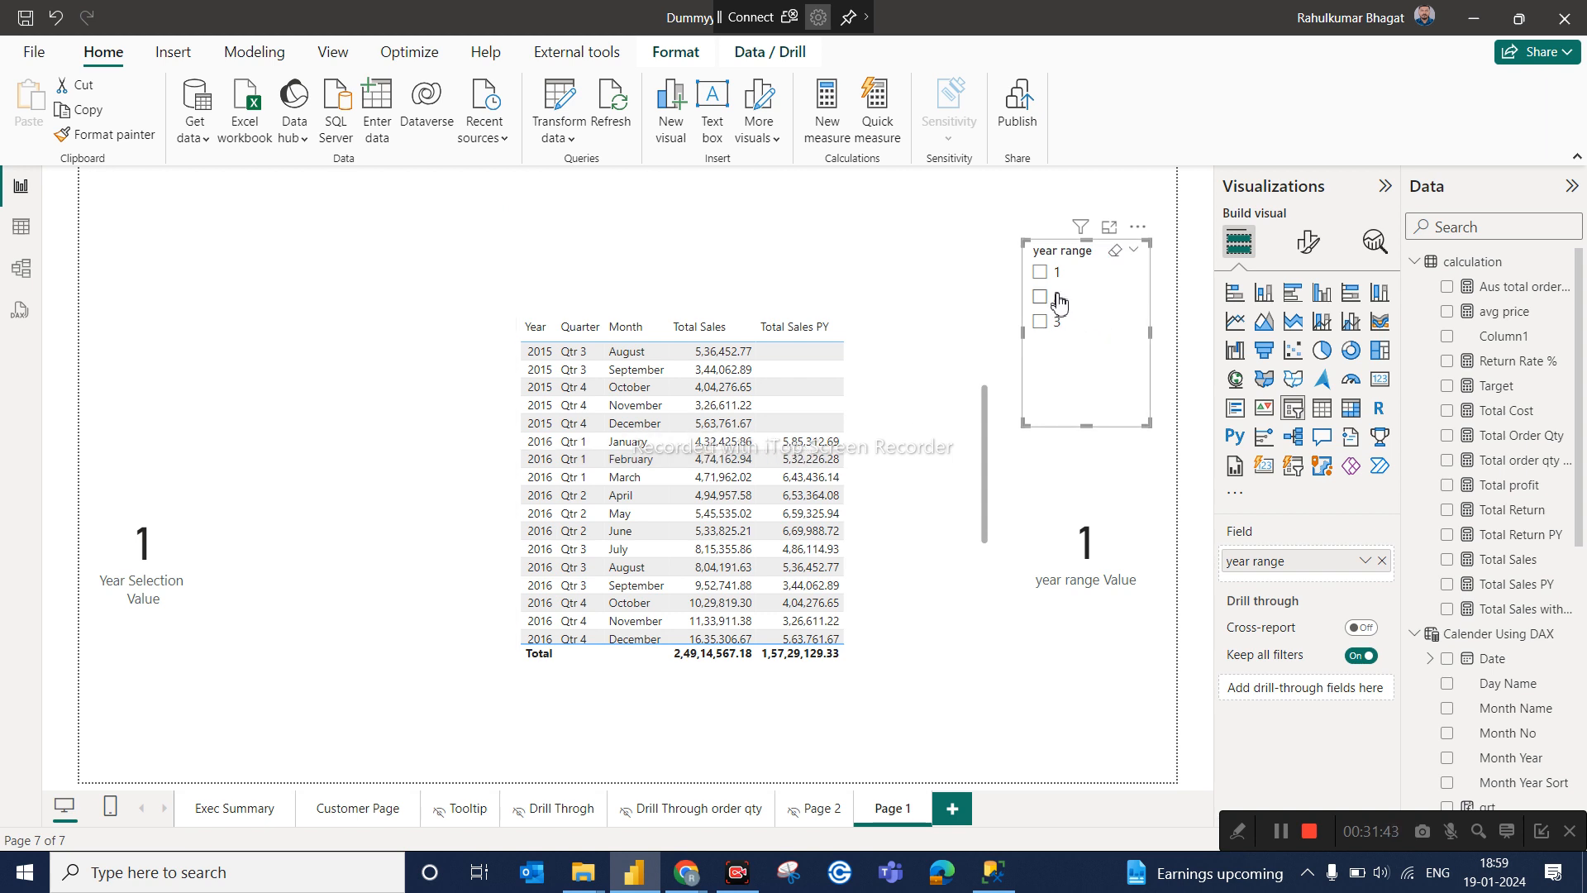
left_click_drag(984, 423, 778, 512)
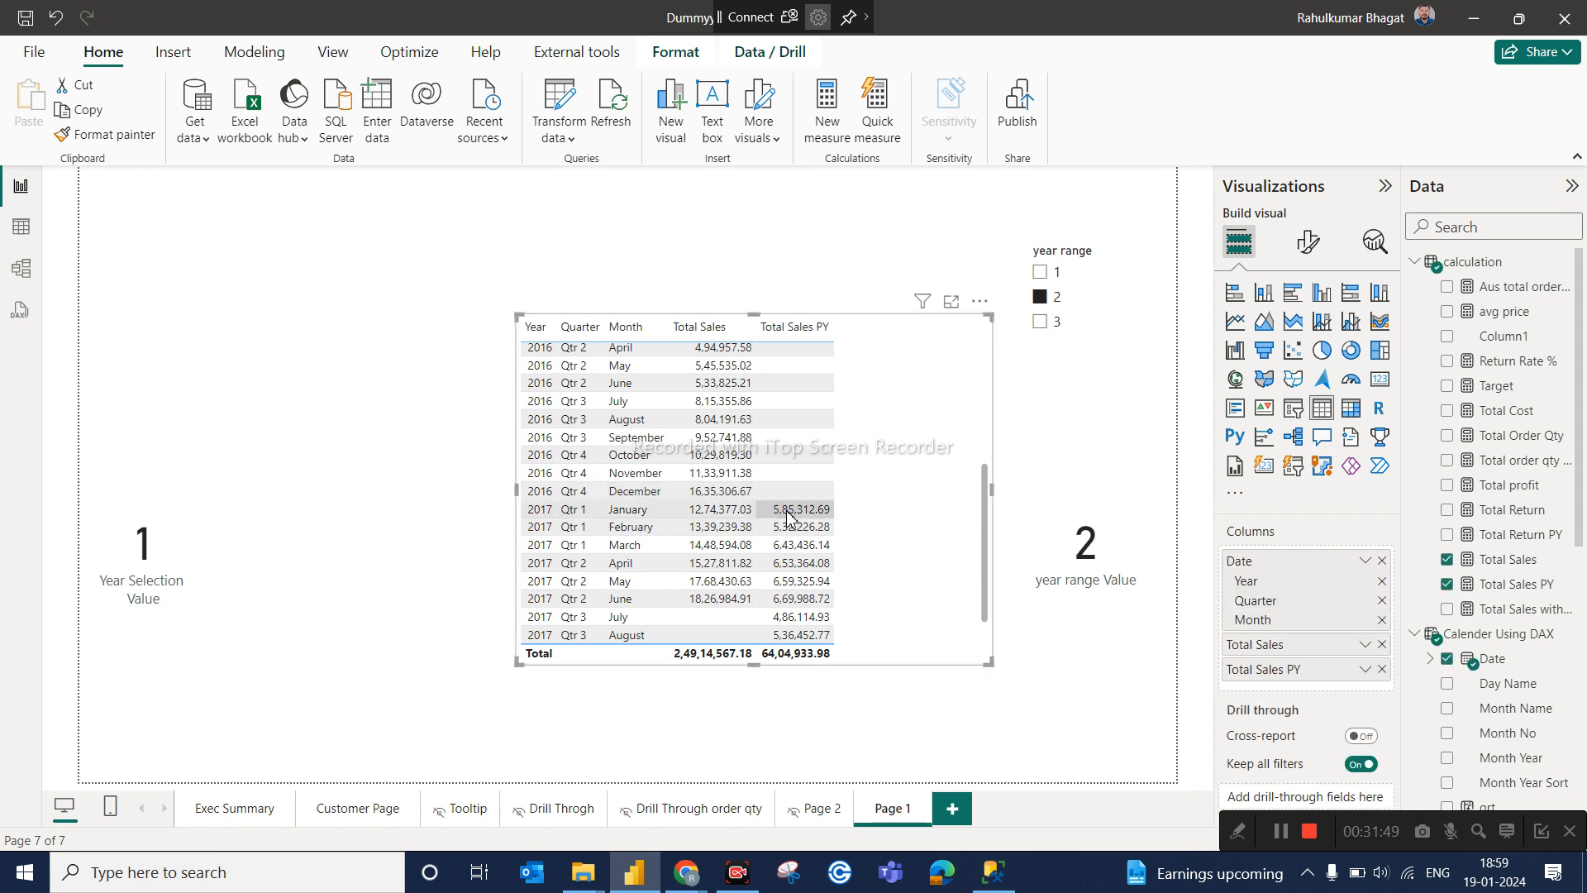
left_click(1051, 326)
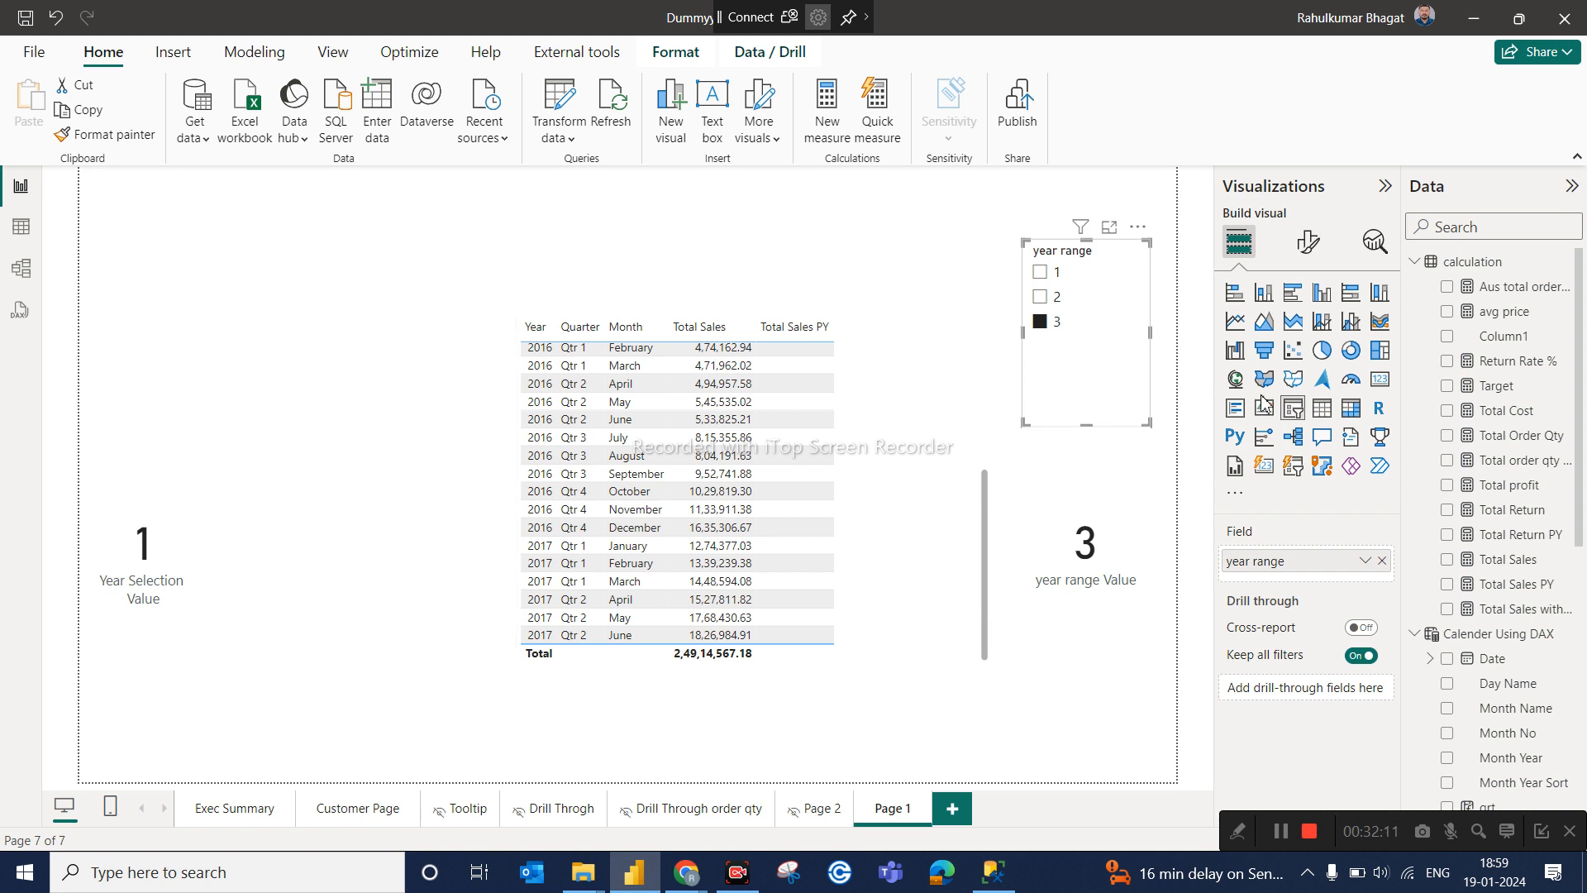
Collapse the calculation, Calender Using DAX, Product_Categories and year range tables, and display the formula of the Year Selection column.
left_click(1416, 263)
left_click(1416, 287)
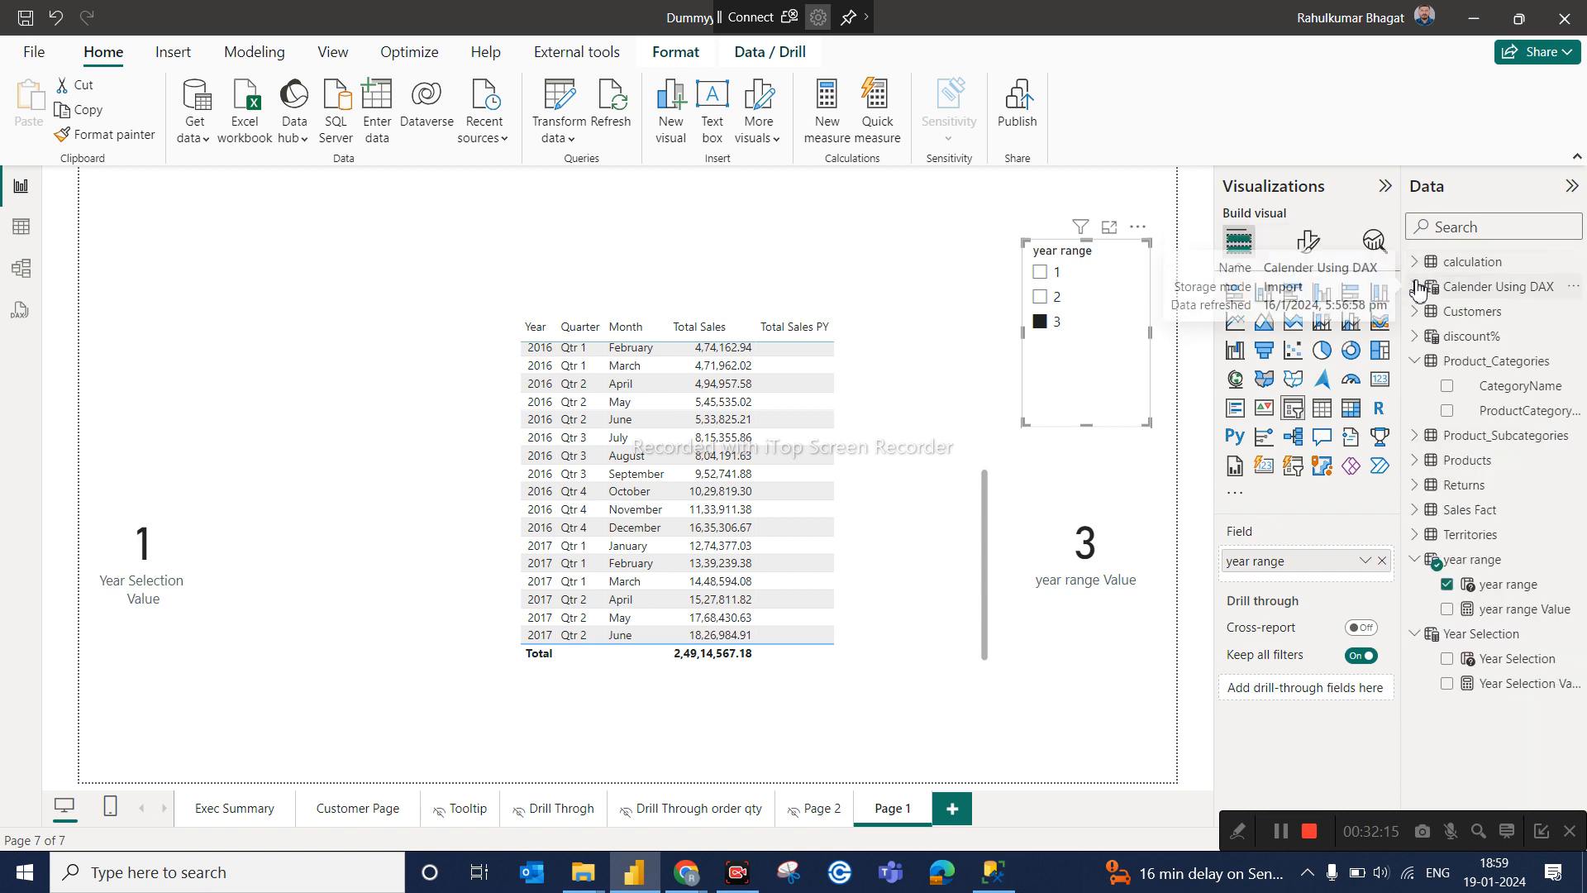
left_click(1416, 361)
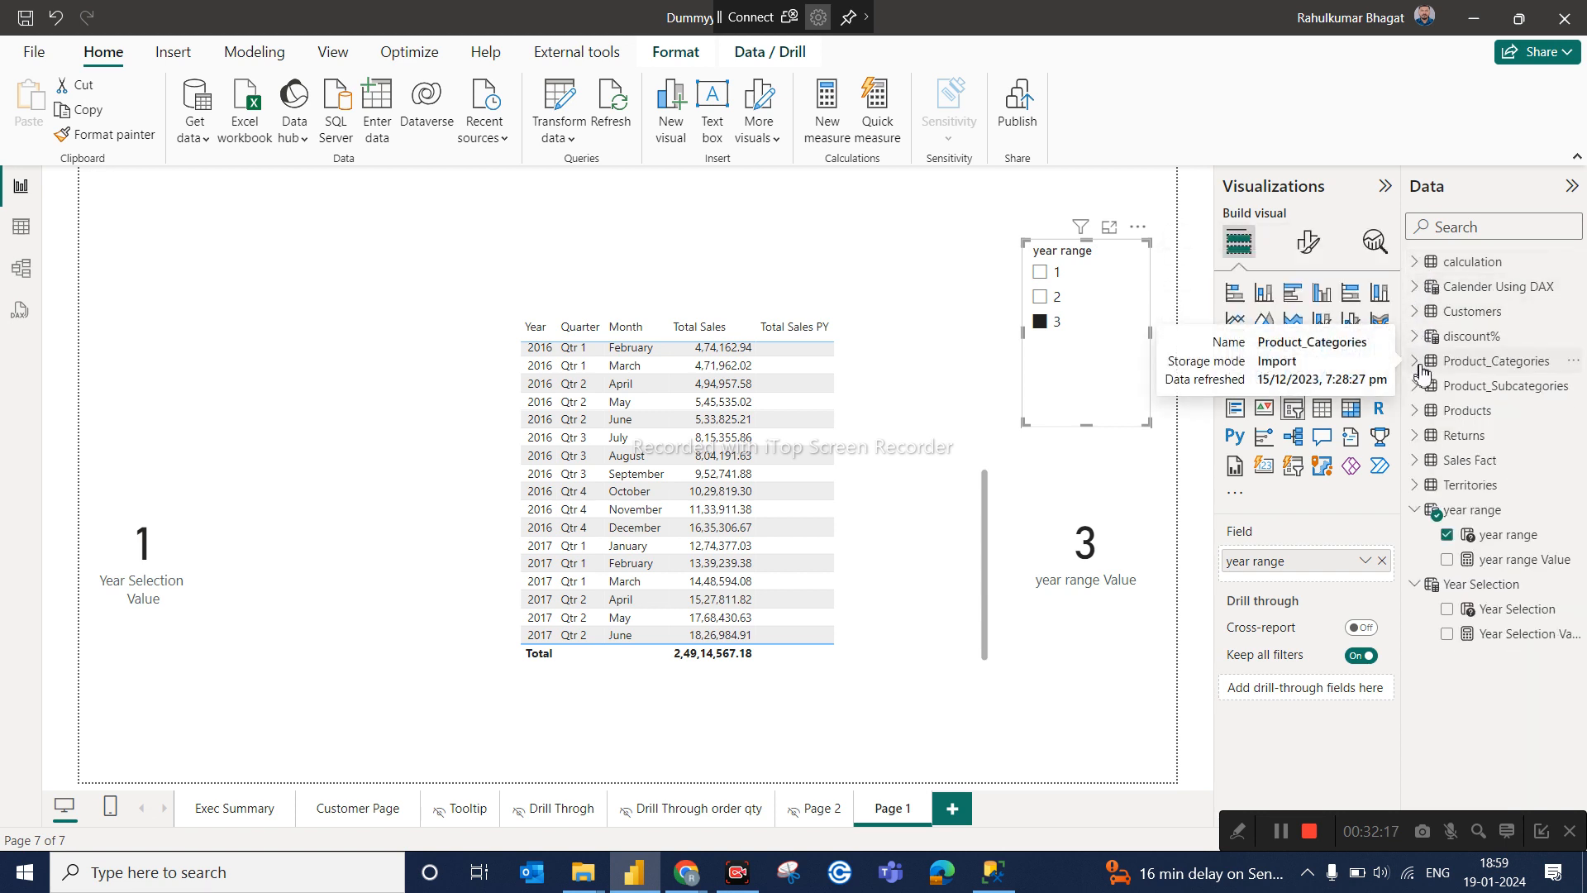
left_click(1416, 511)
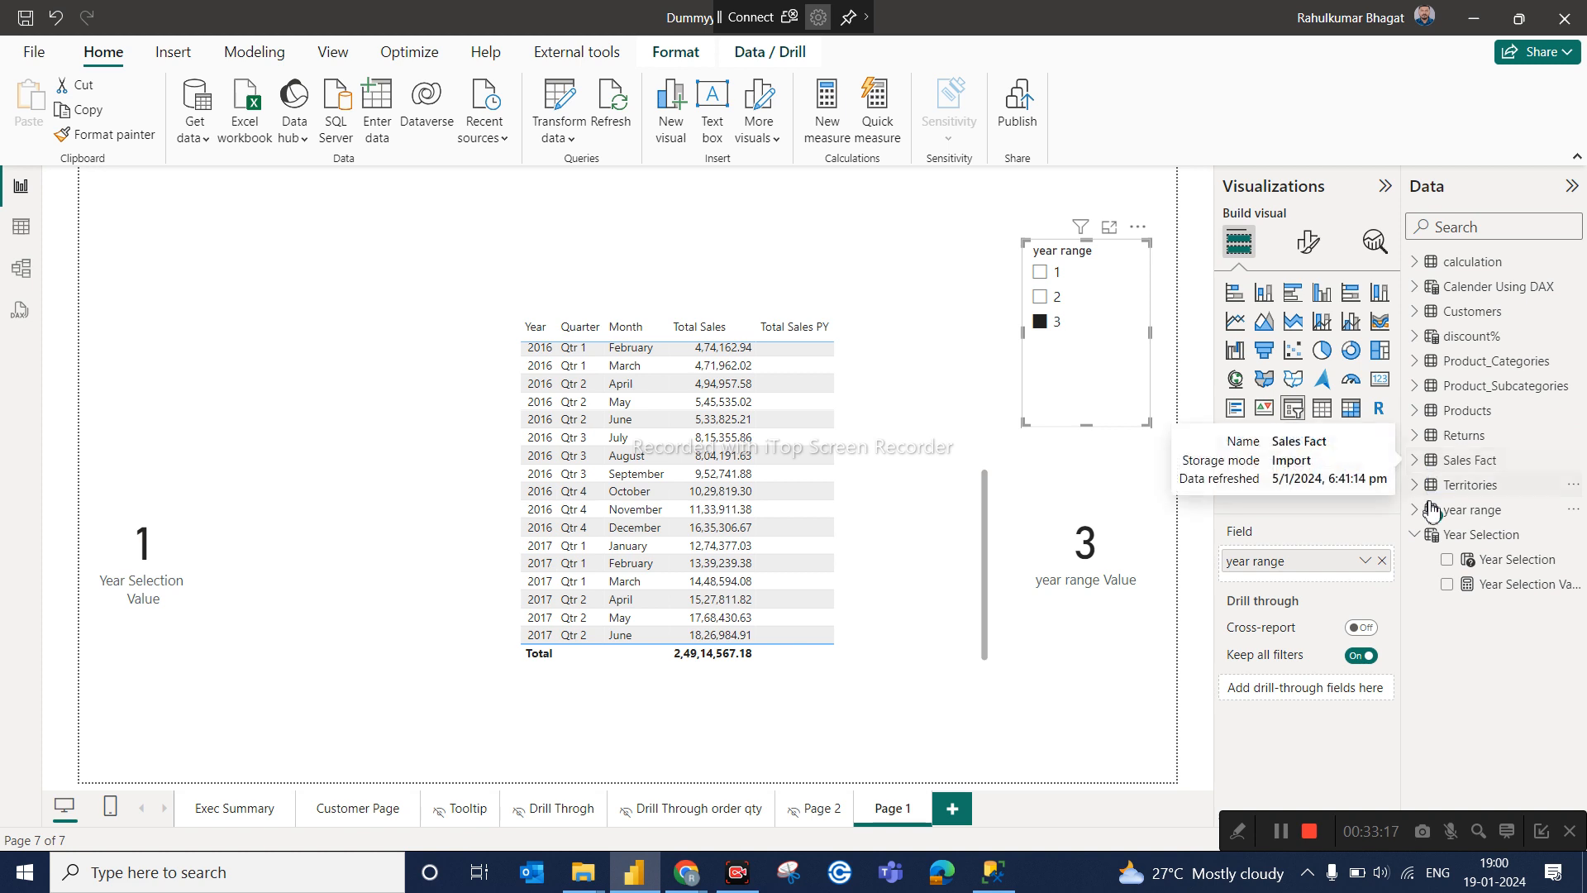
left_click(1499, 562)
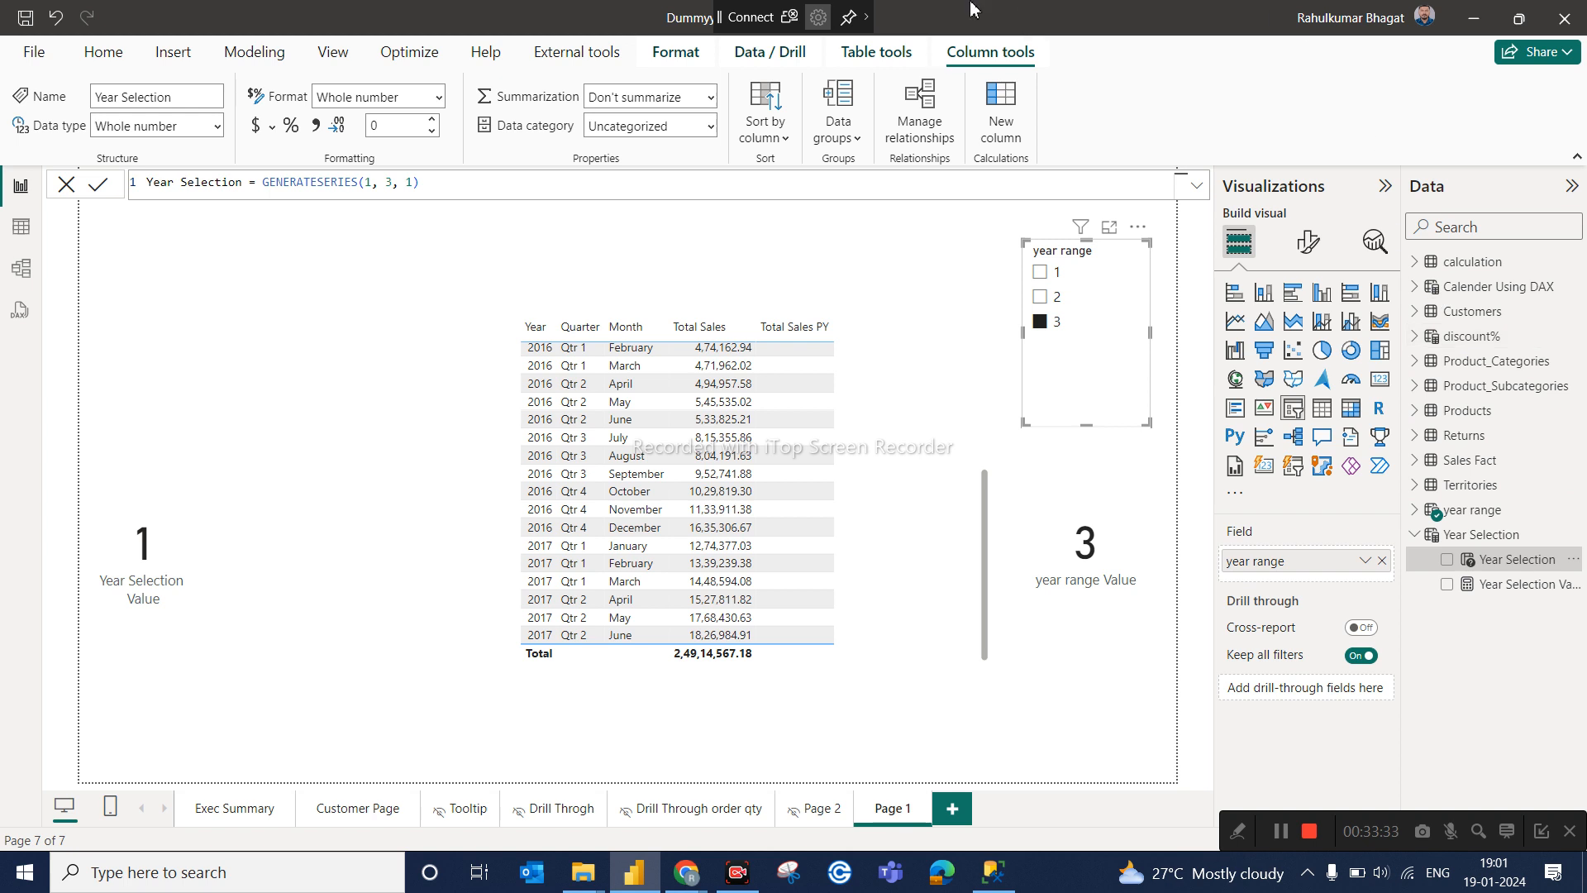
Move the Year Selection Value card above the table, beside the year range slicer.
left_click(254, 52)
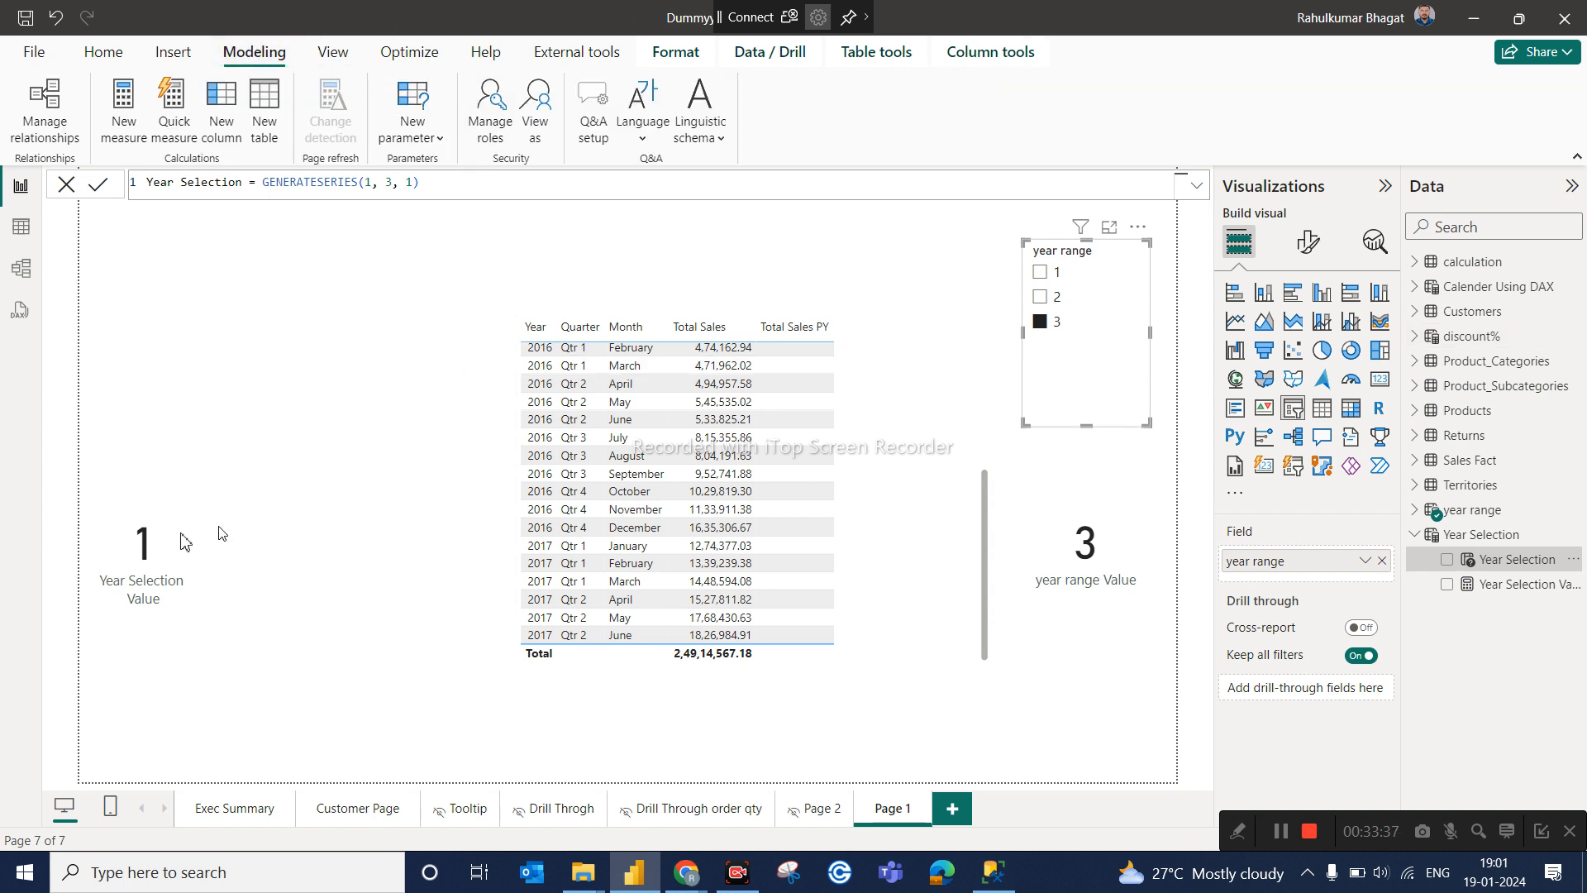
left_click(162, 503)
left_click_drag(161, 502, 975, 192)
right_click(971, 196)
left_click(441, 142)
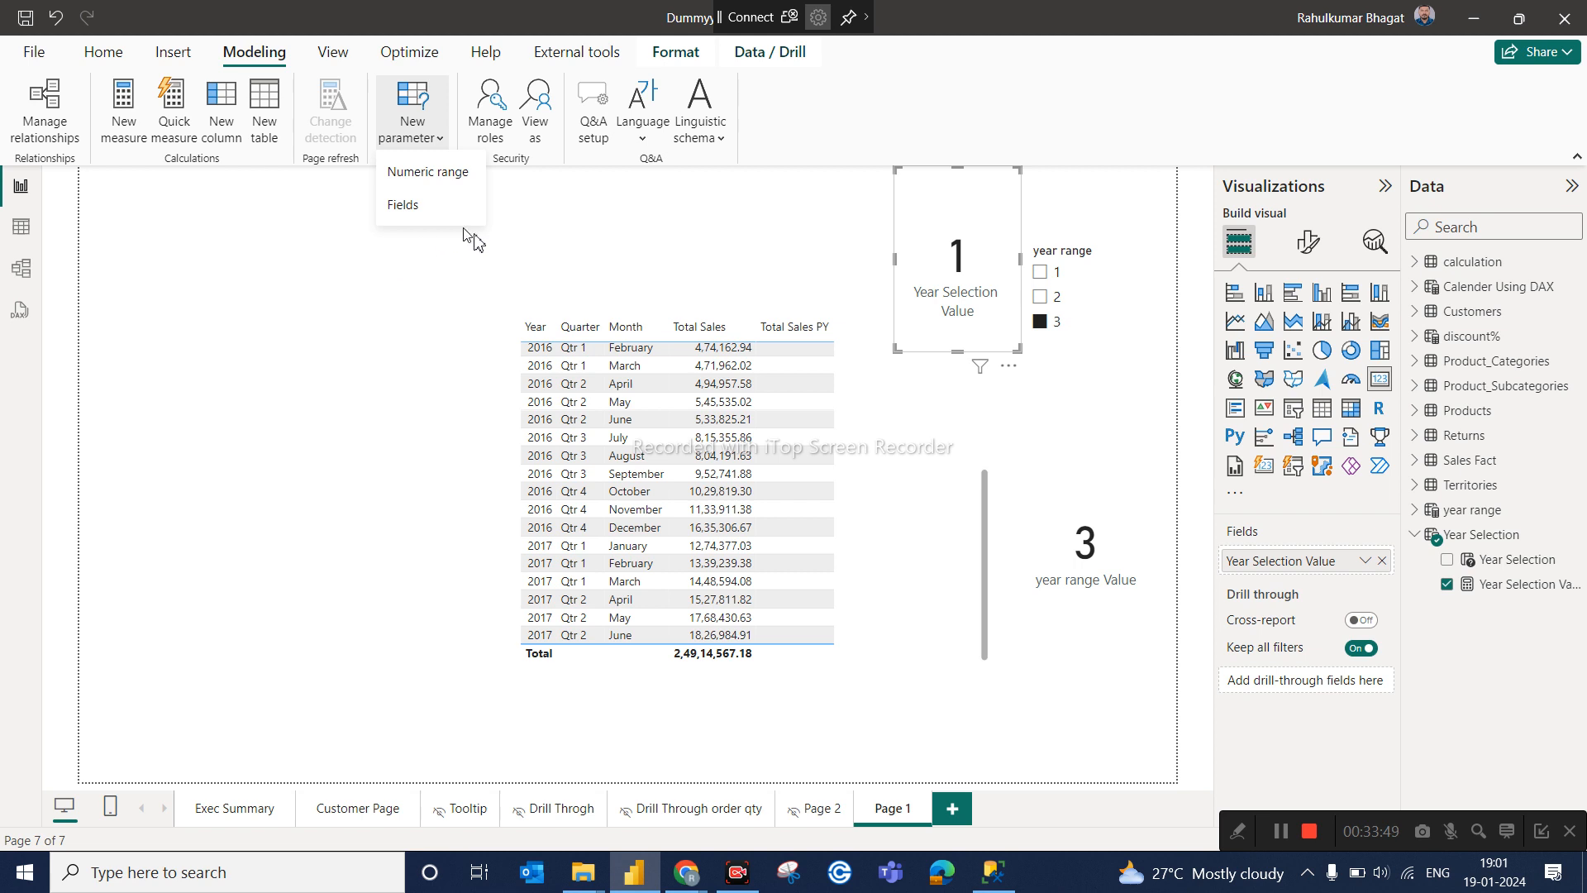
left_click(416, 207)
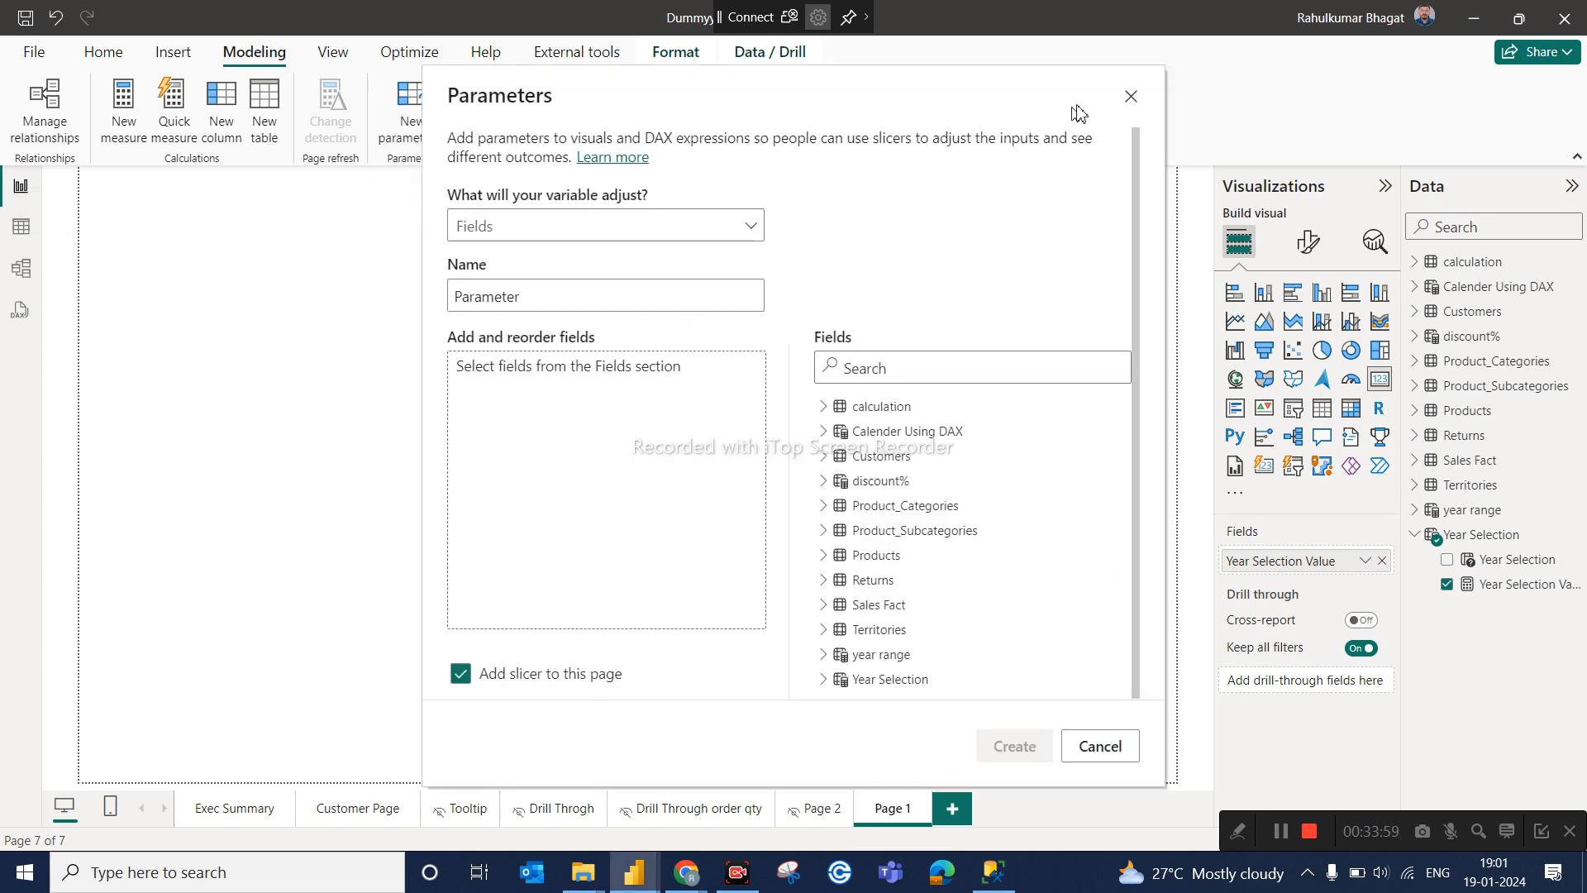
left_click(1132, 98)
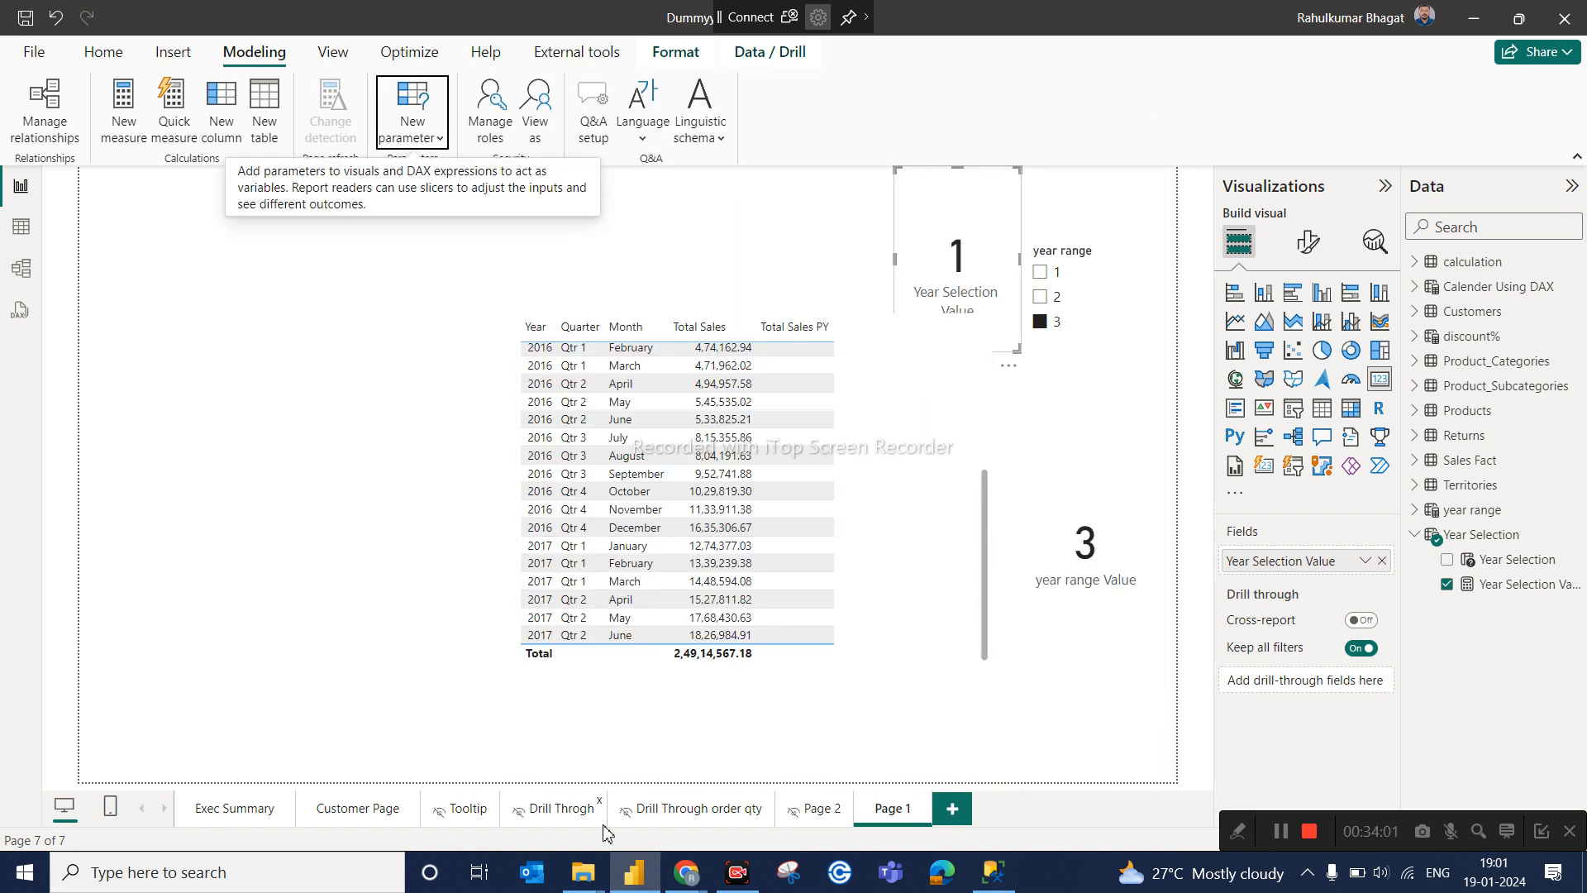
Add a new report page and insert an enlarged clustered column chart near its middle.
left_click(953, 811)
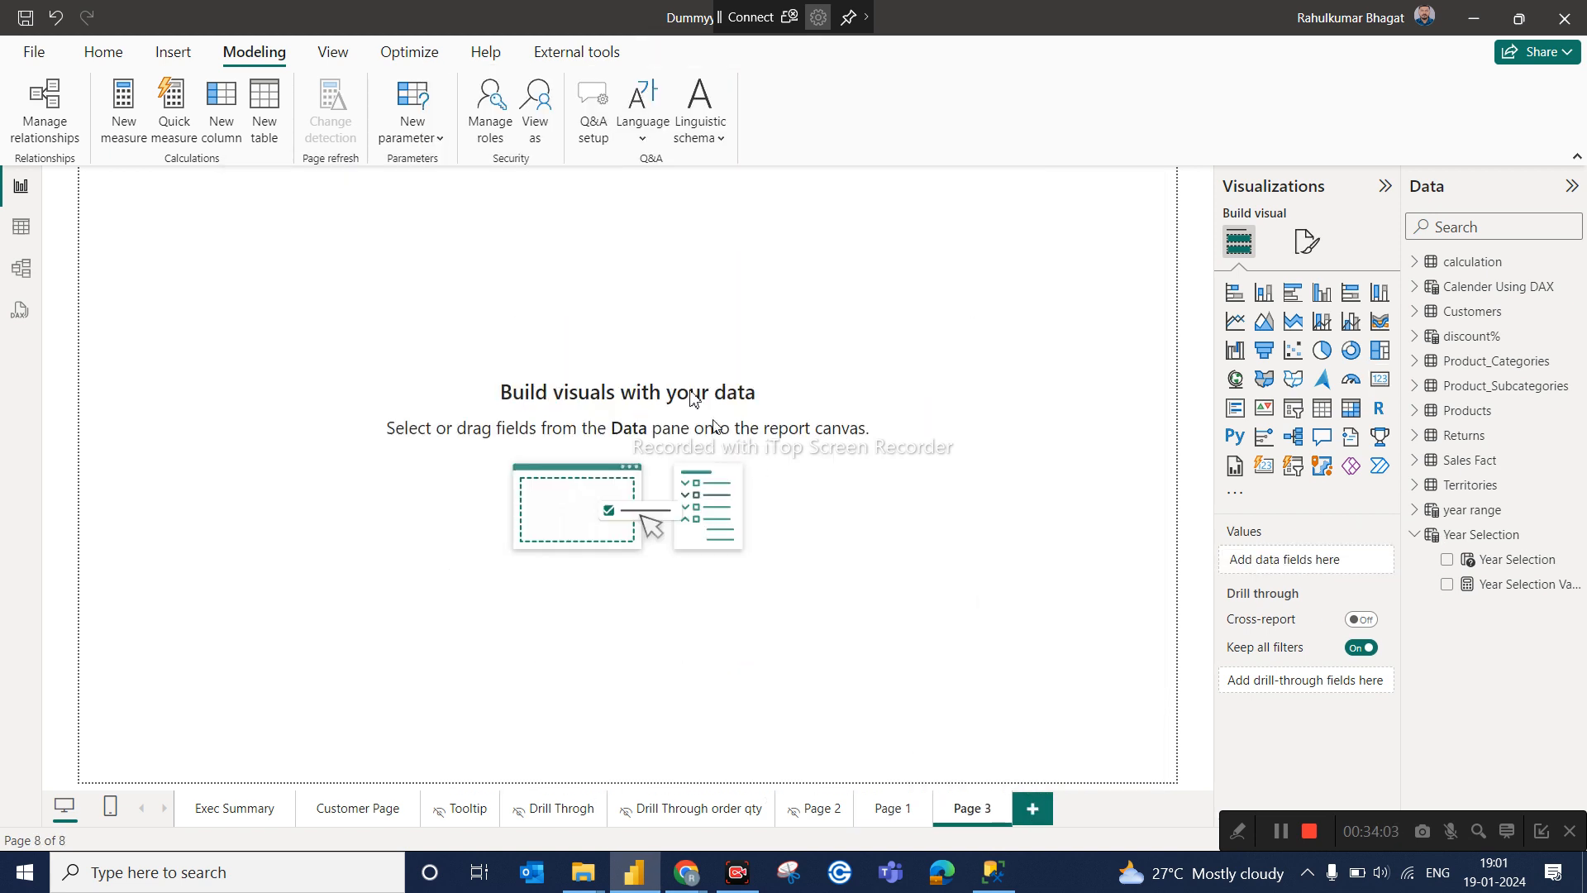
left_click(1322, 300)
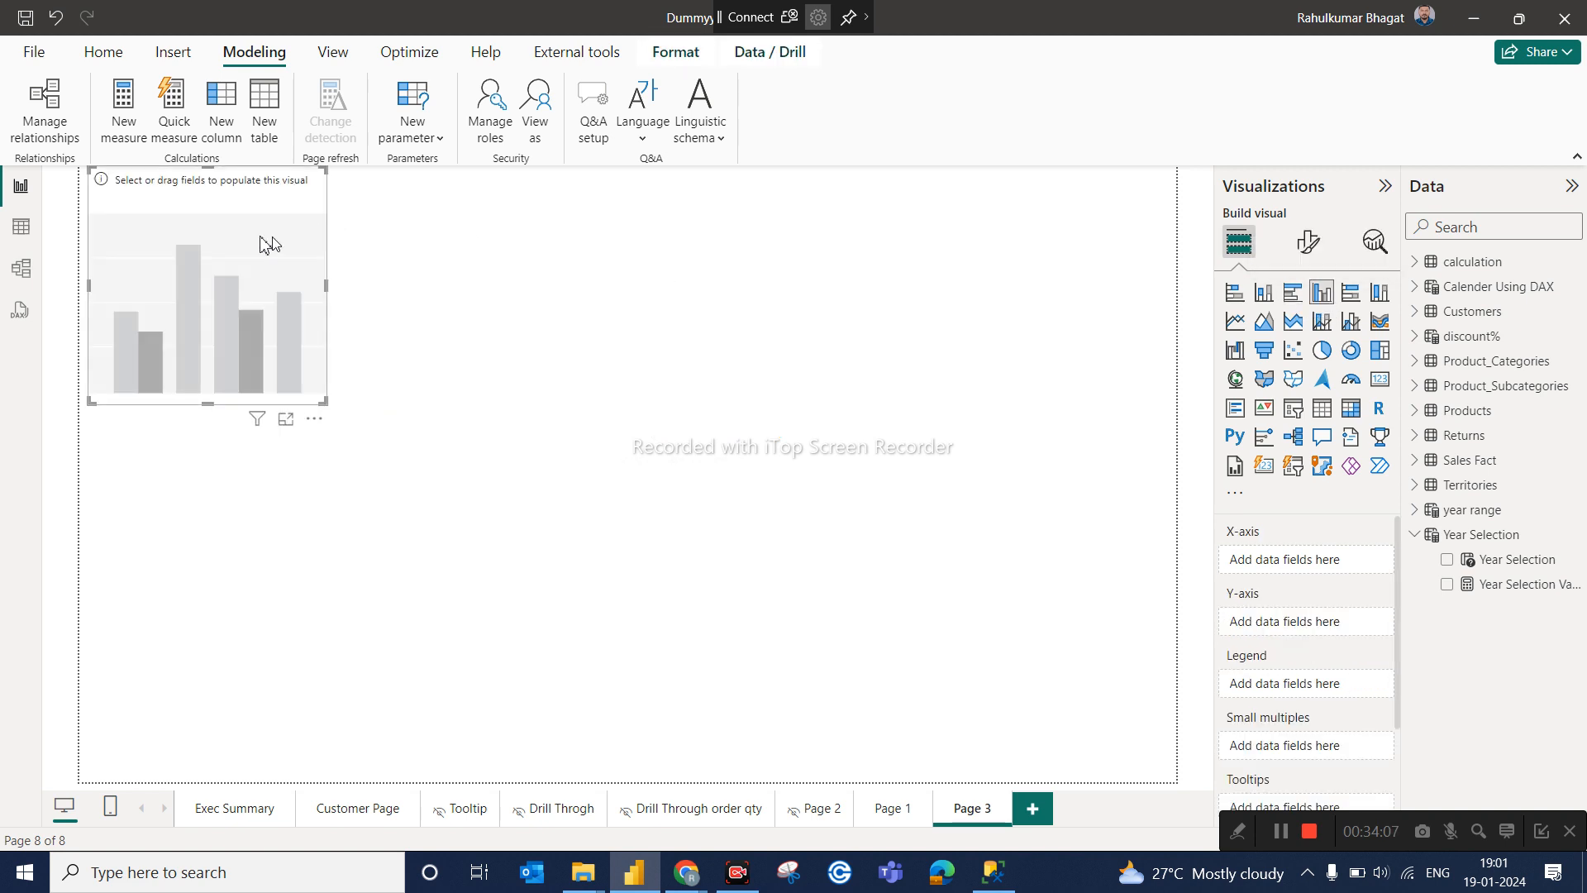
left_click_drag(252, 246, 492, 317)
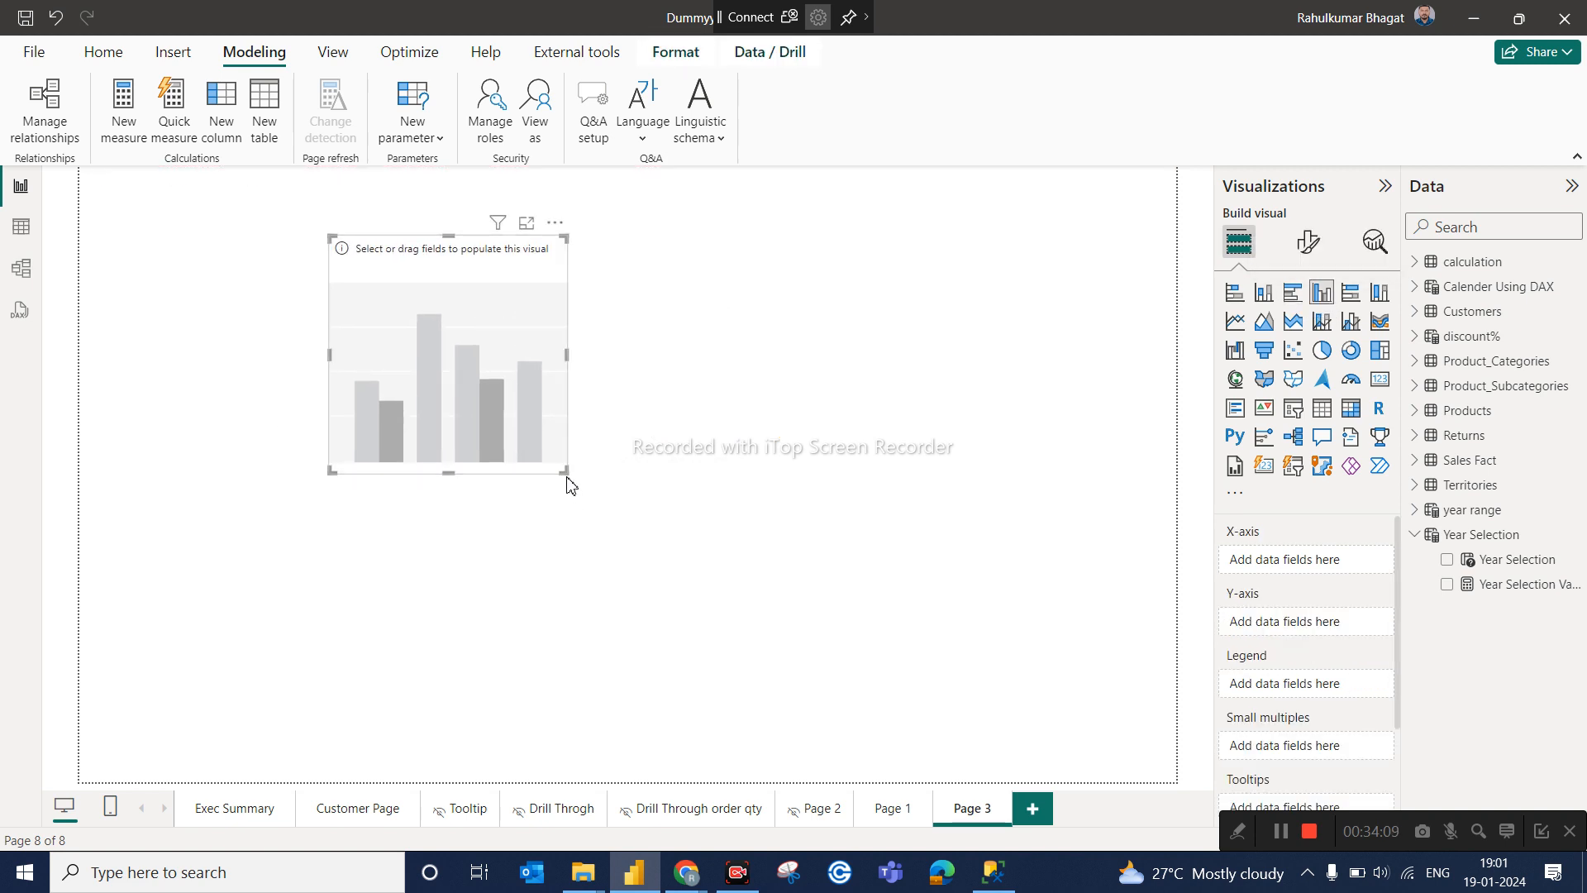
left_click_drag(564, 473, 924, 622)
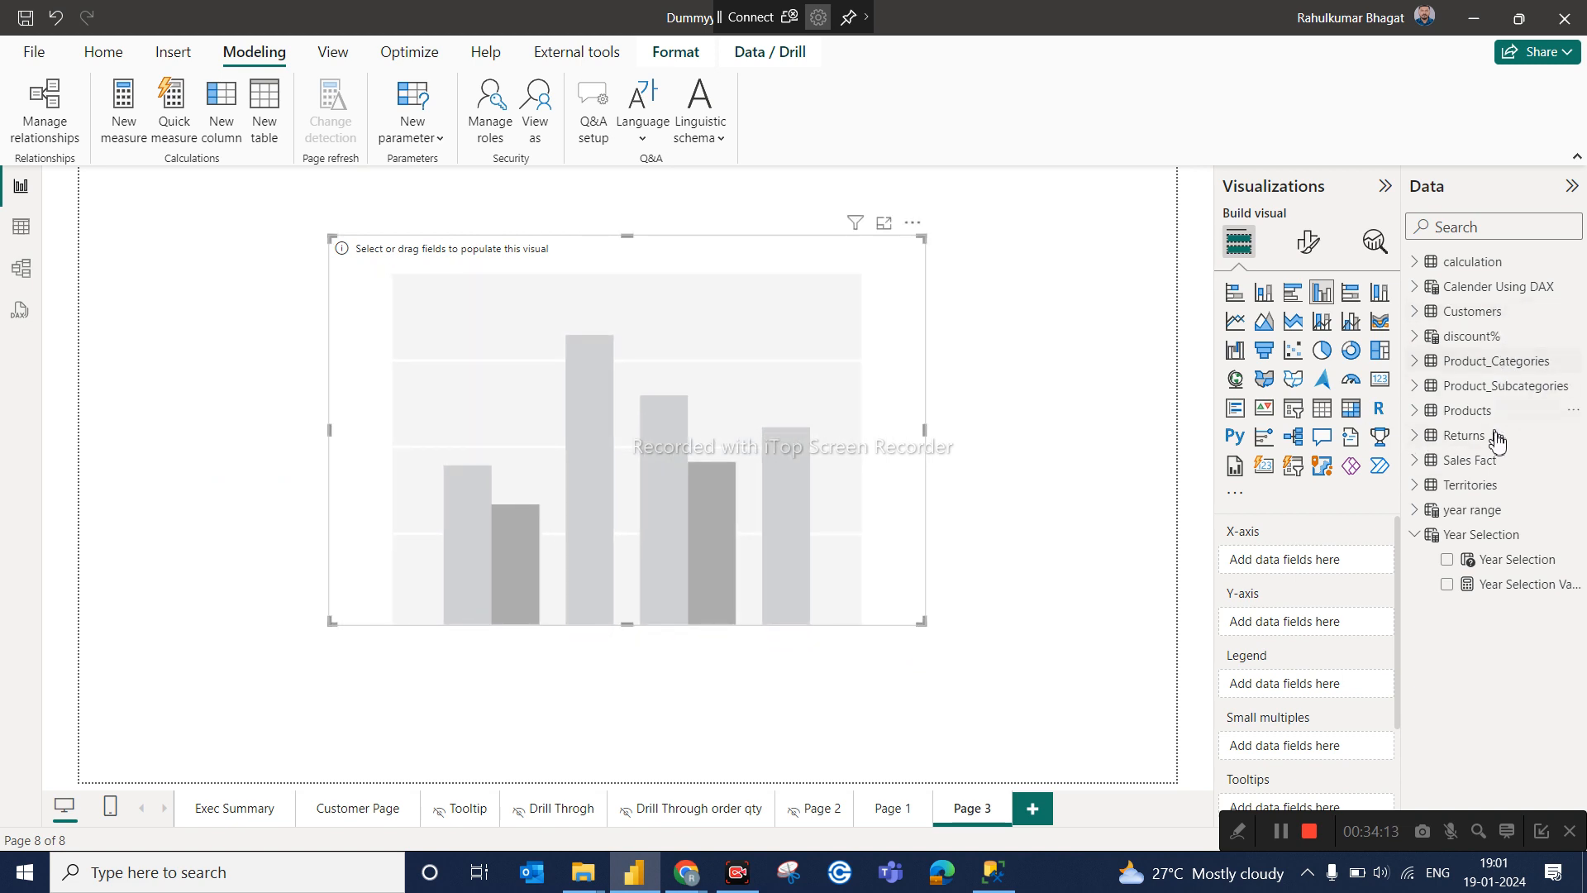
Plot Total Sales on the chart's Y-axis by CategoryName from Product_Categories on the X-axis.
left_click(1416, 263)
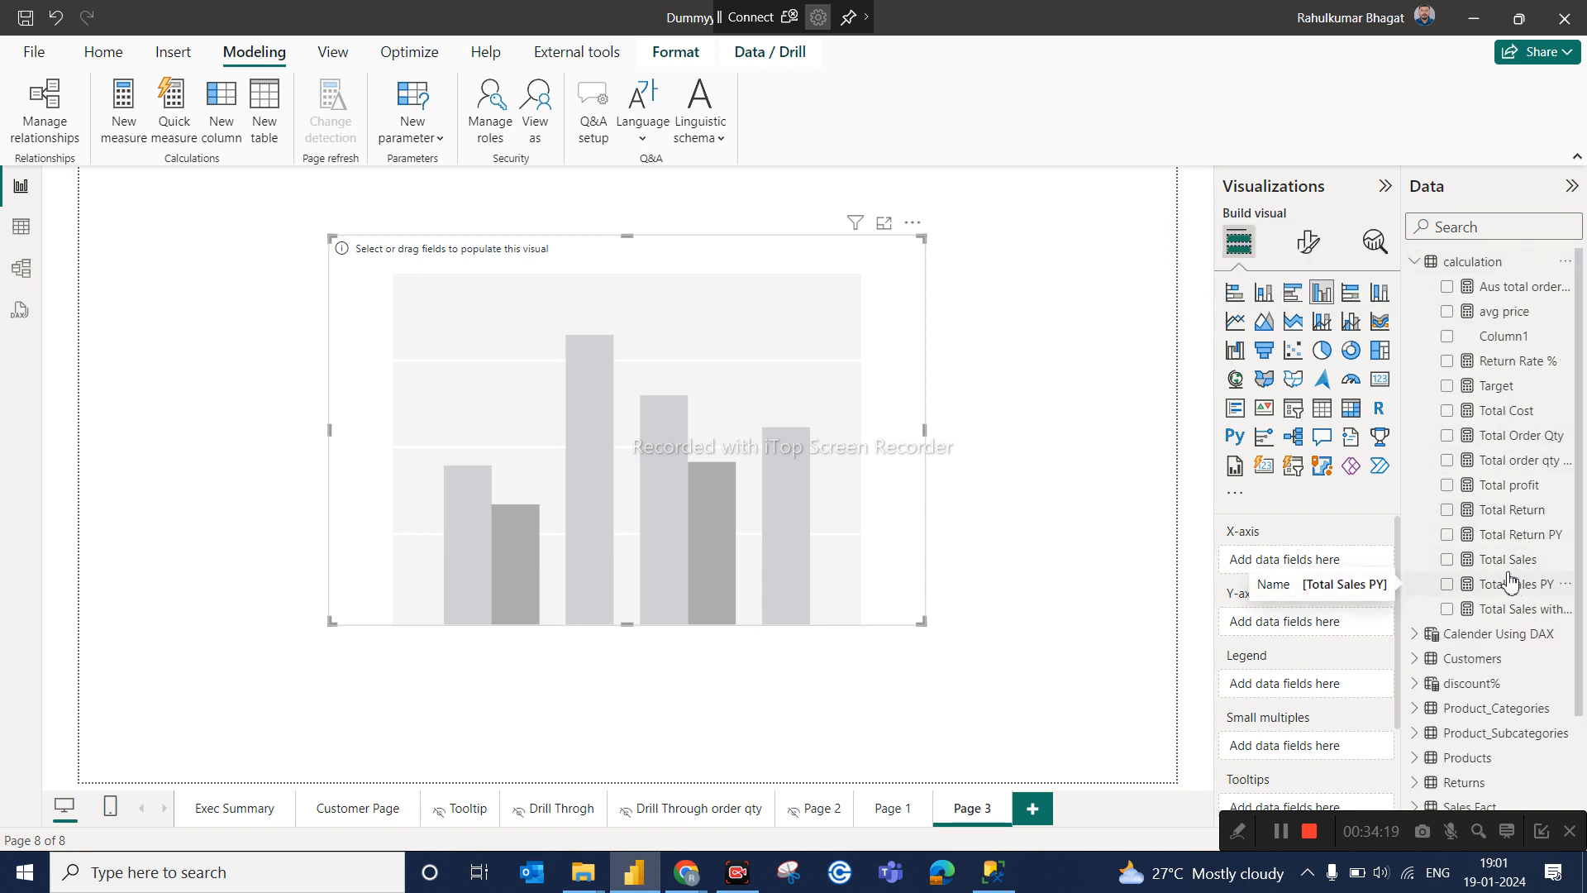
left_click_drag(1506, 560, 1312, 624)
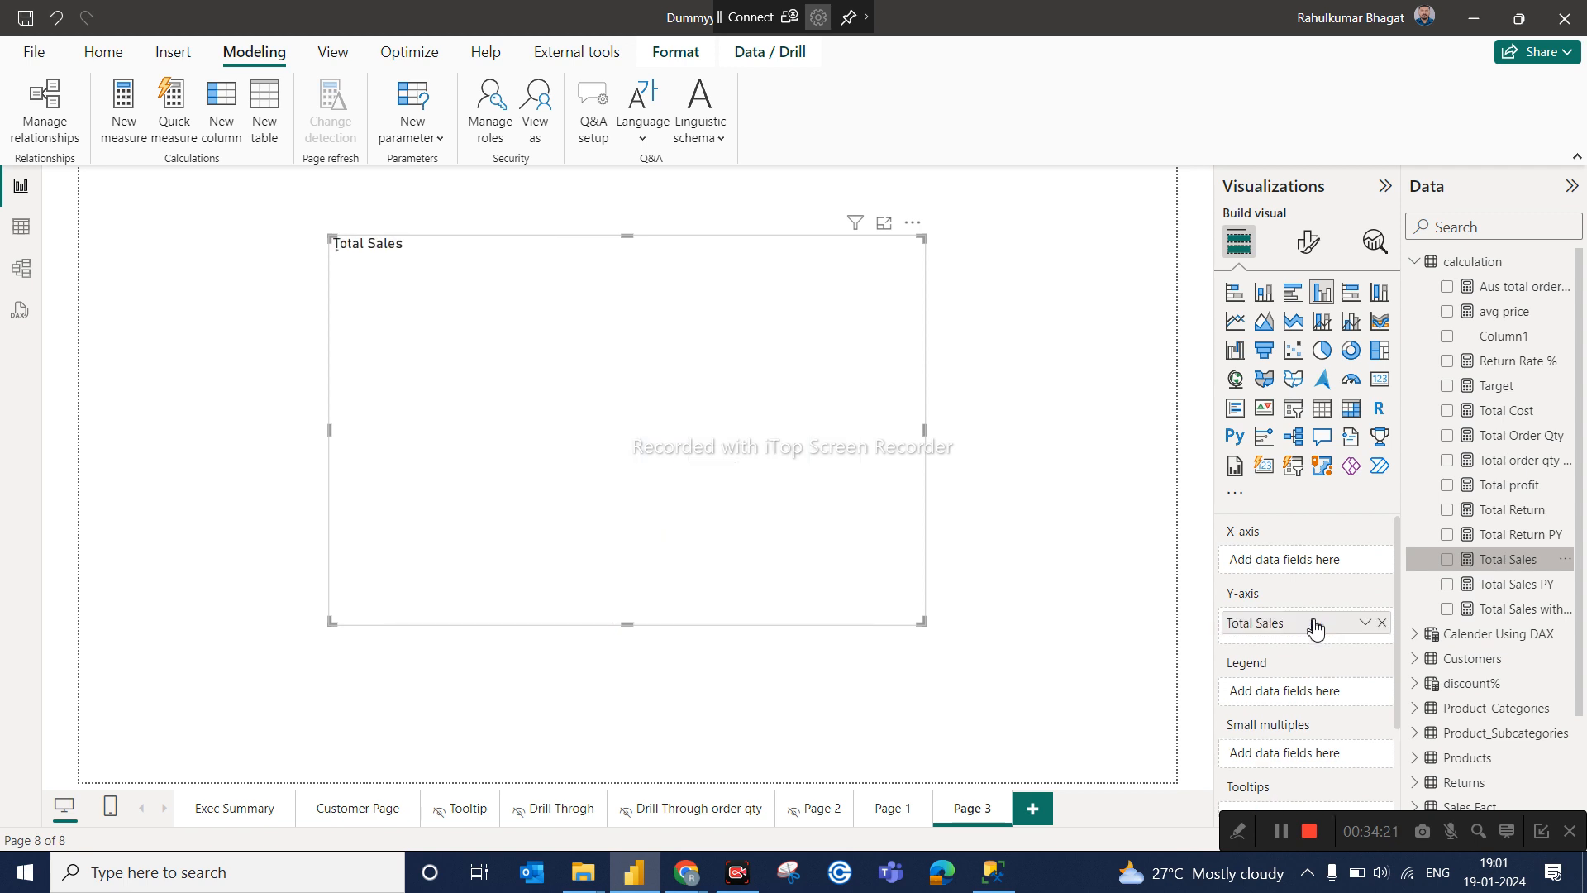
left_click(1416, 262)
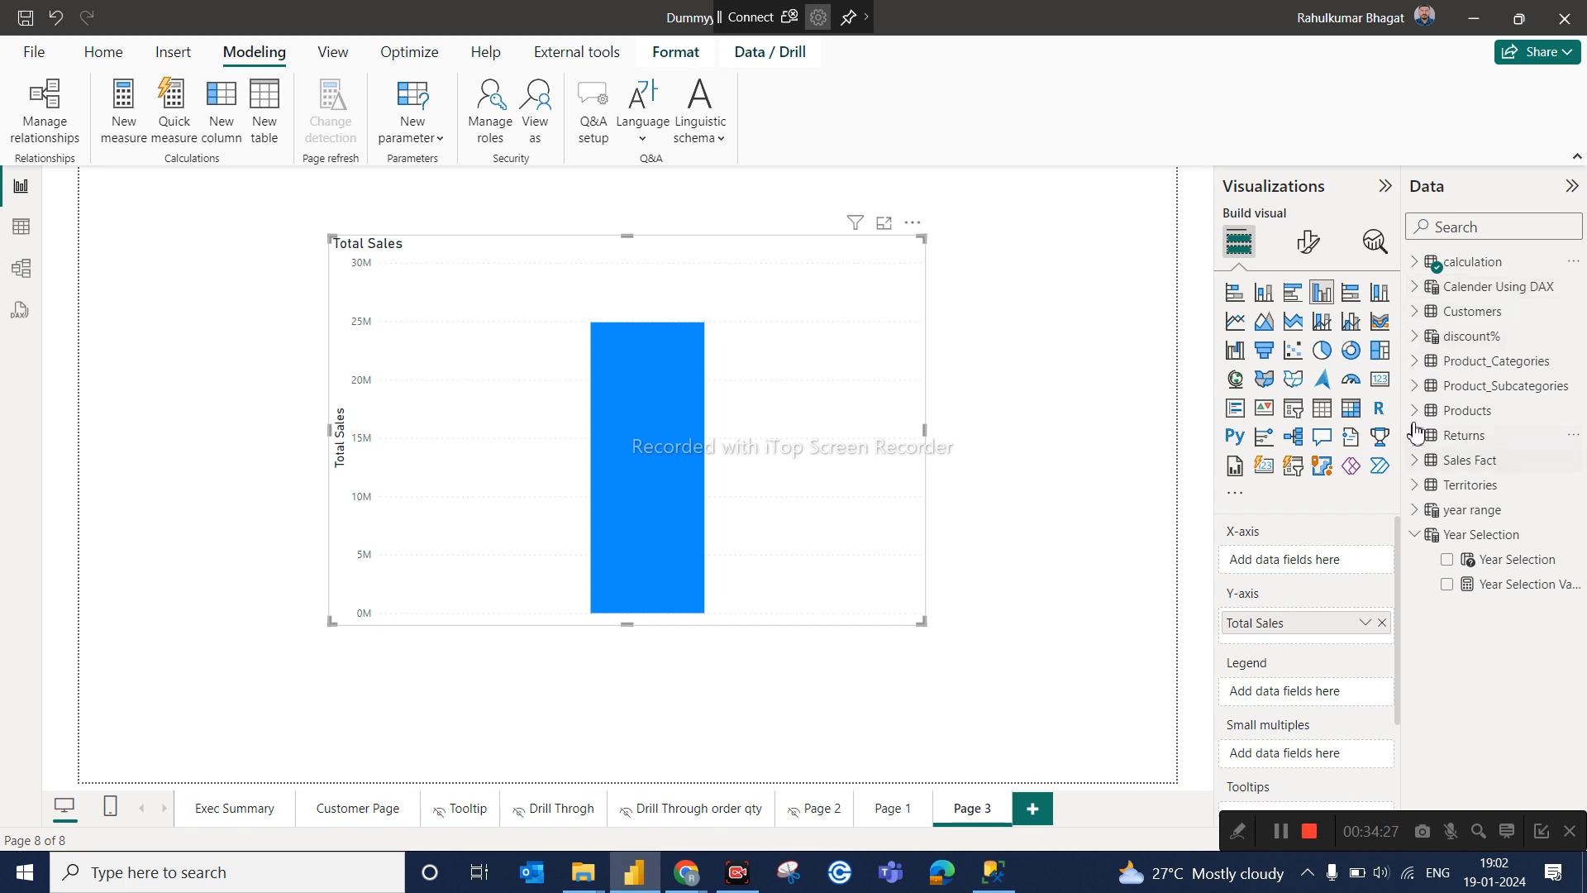
left_click(1458, 232)
type("cate")
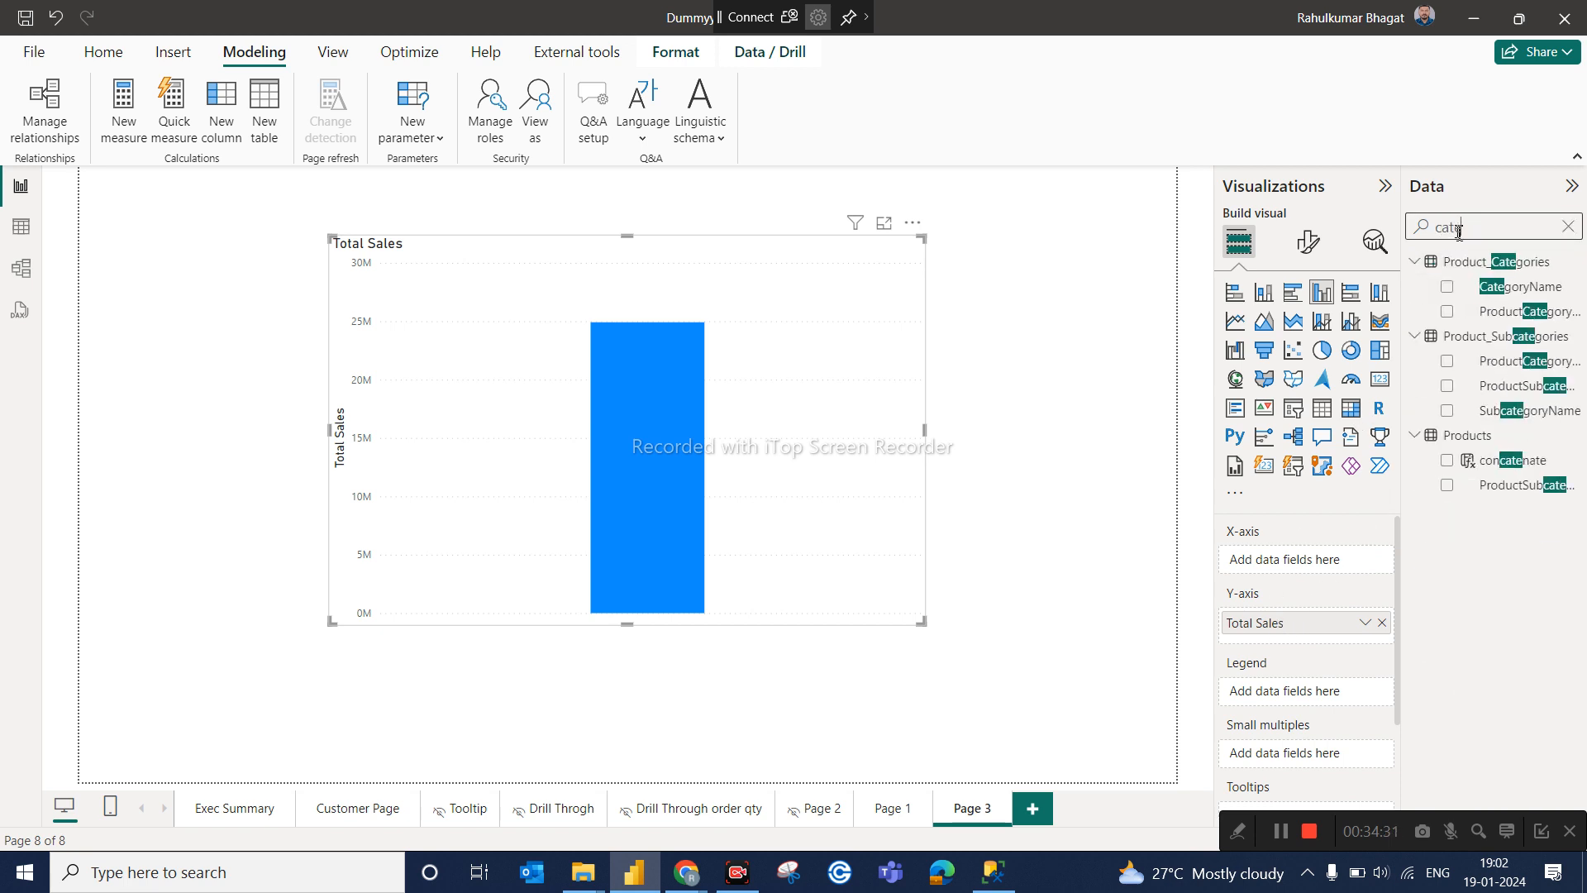
left_click_drag(1555, 281, 1346, 571)
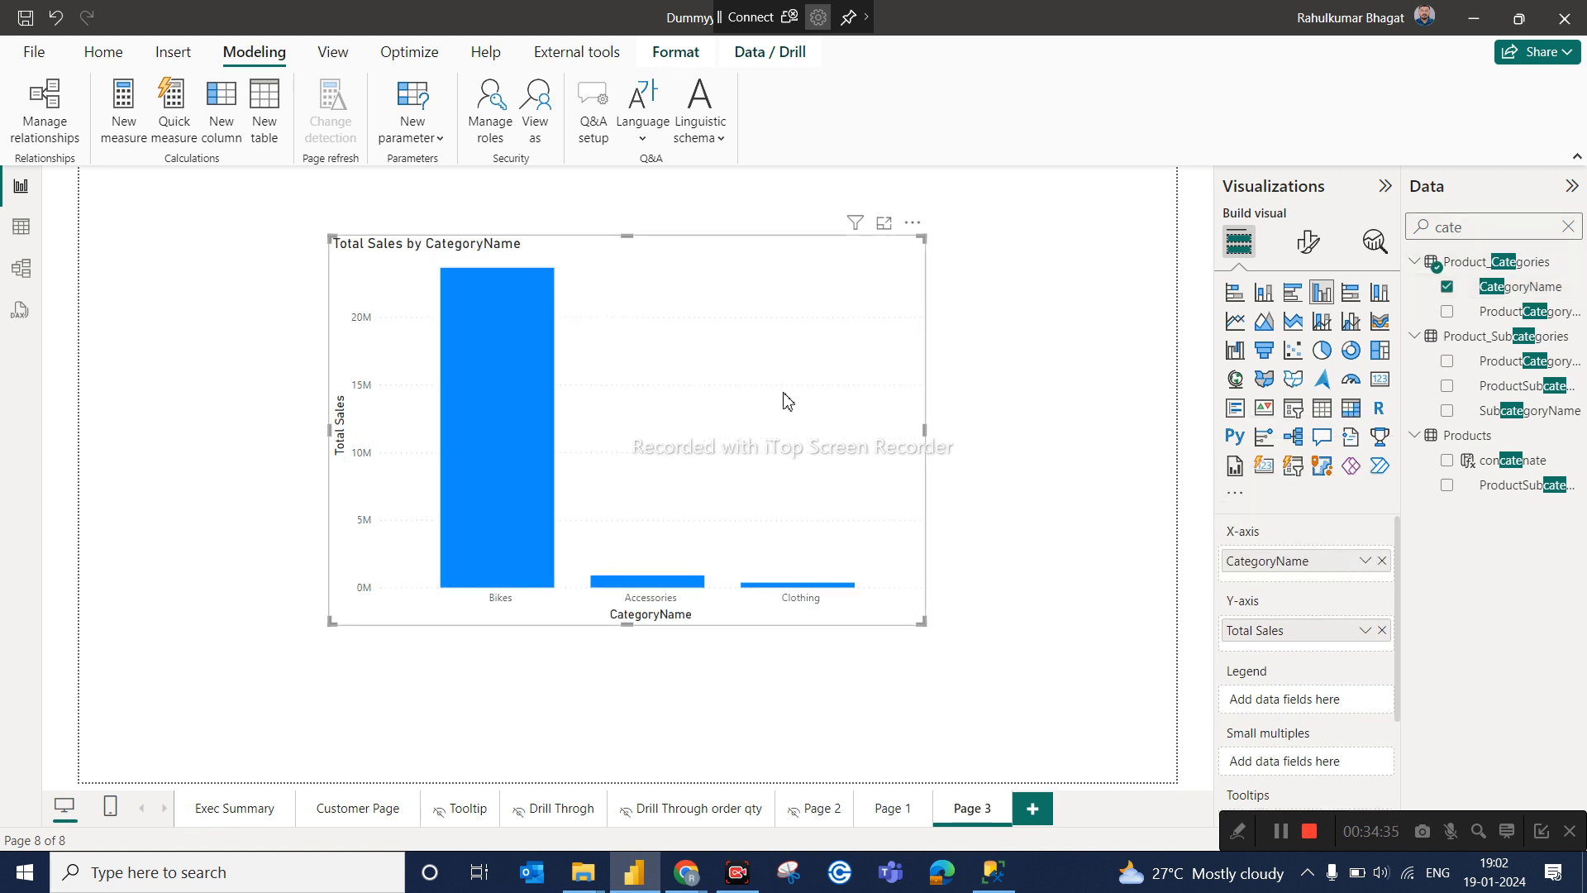
Shrink the Total Sales by CategoryName chart and place it in the left half of the page.
left_click_drag(787, 401, 835, 425)
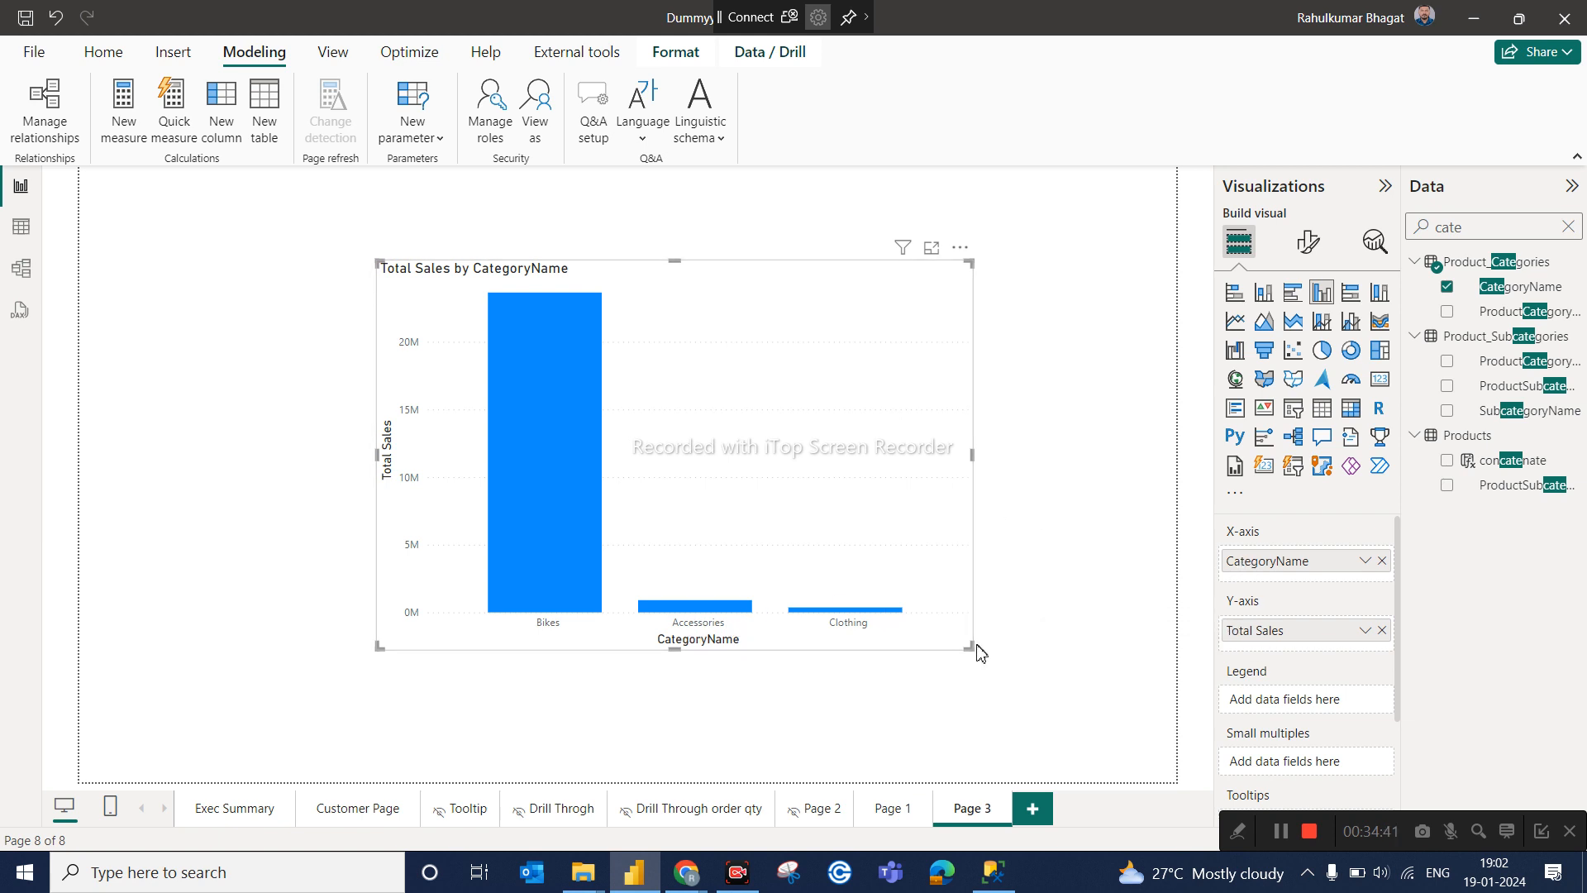
left_click_drag(971, 645, 860, 567)
left_click_drag(715, 430, 489, 446)
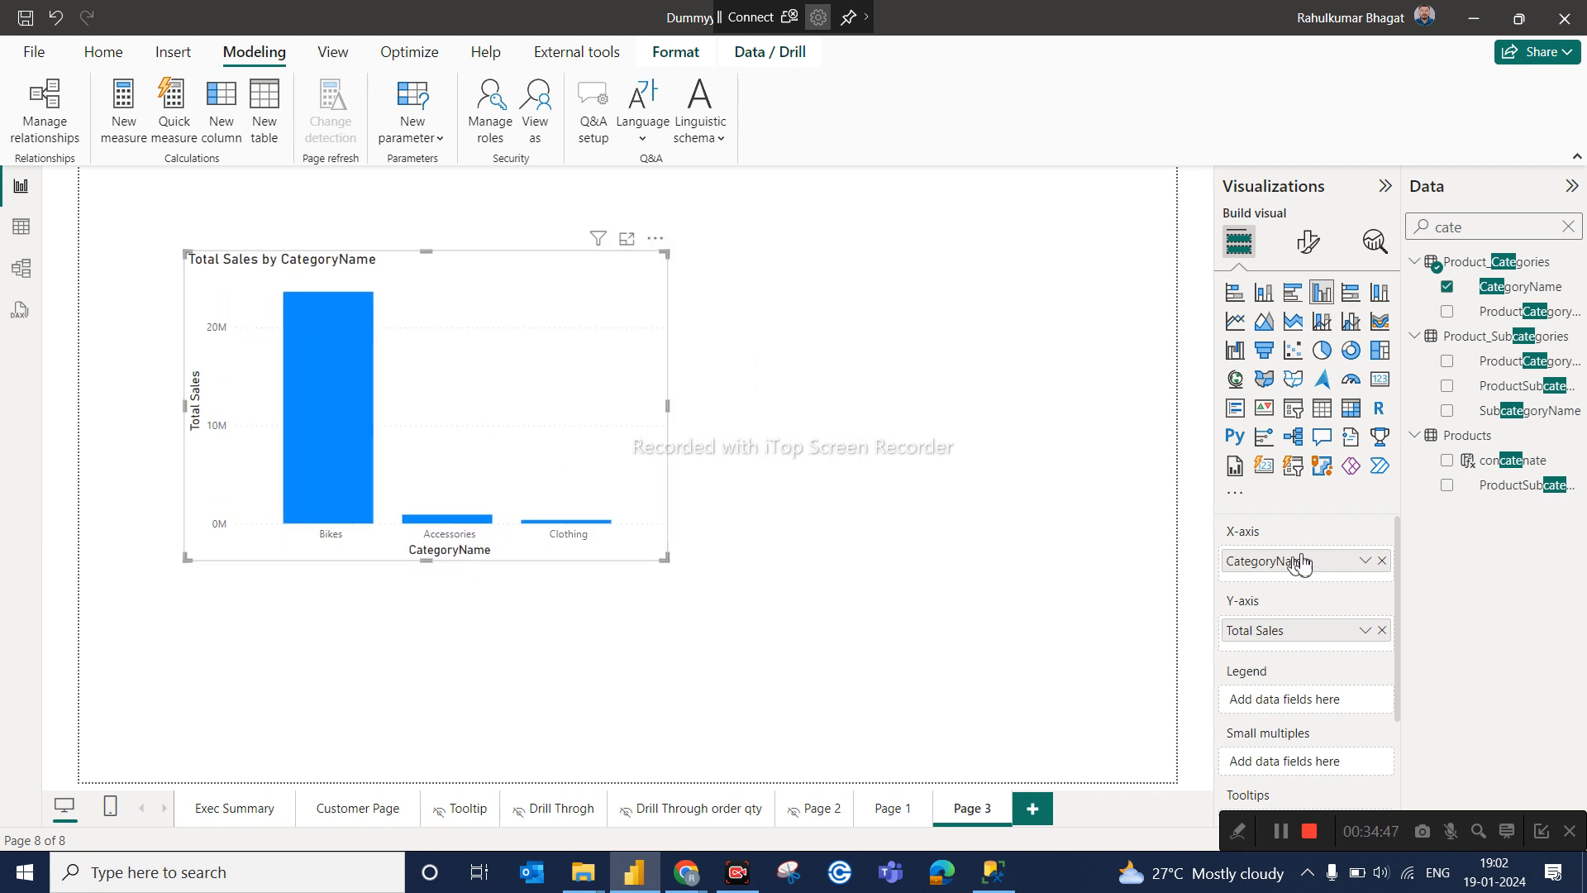
Duplicate the chart to the right of the original and replace CategoryName with the Customers Gender field on the copy's X-axis.
double_click(1477, 237)
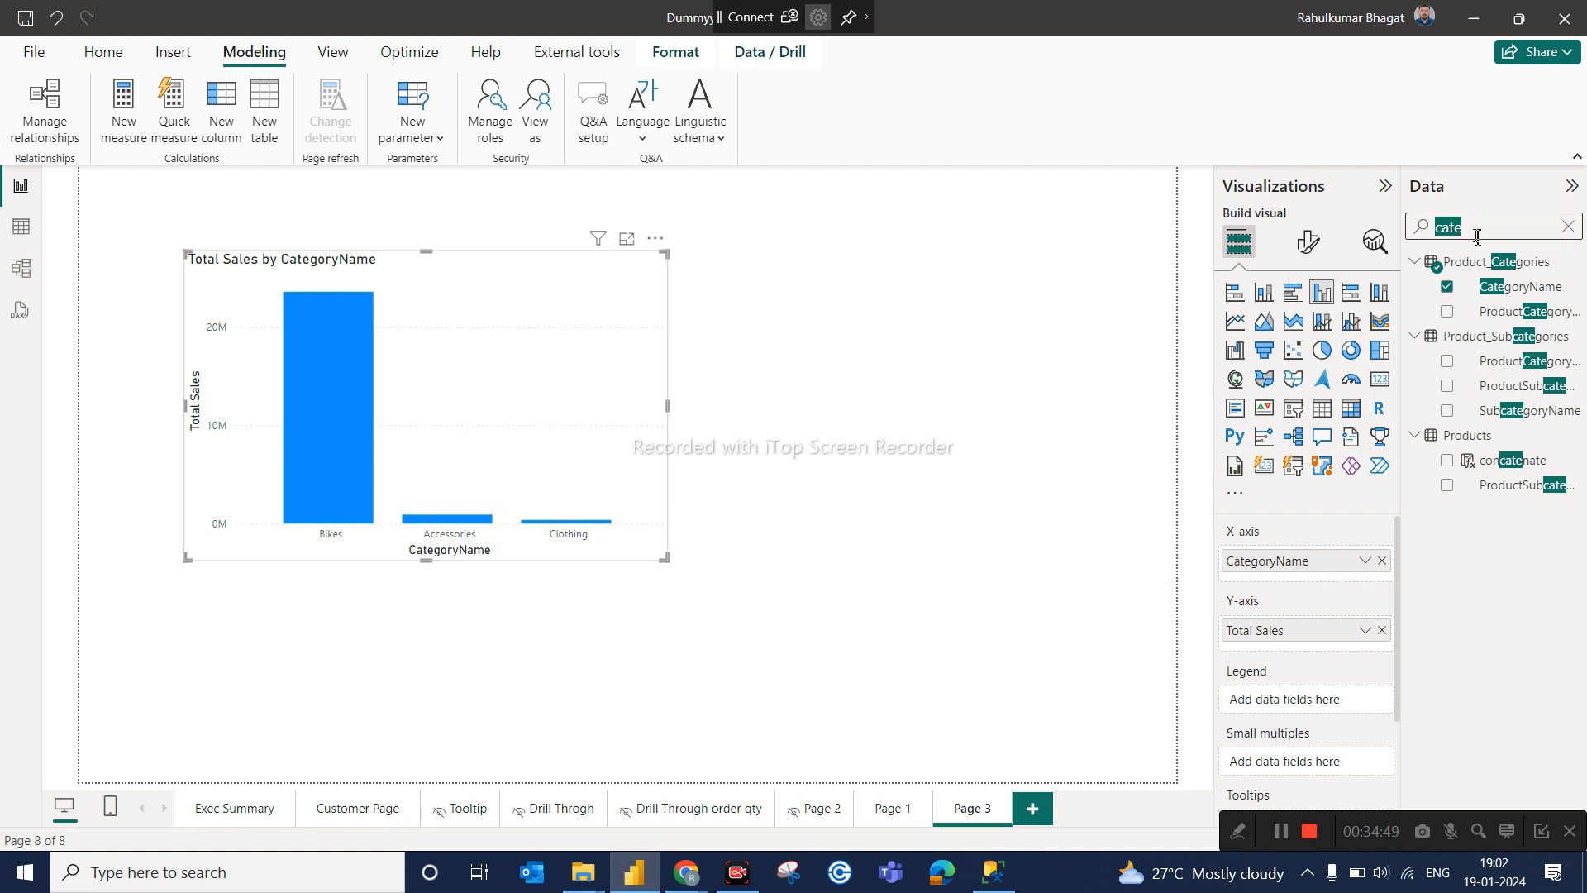
type("gend")
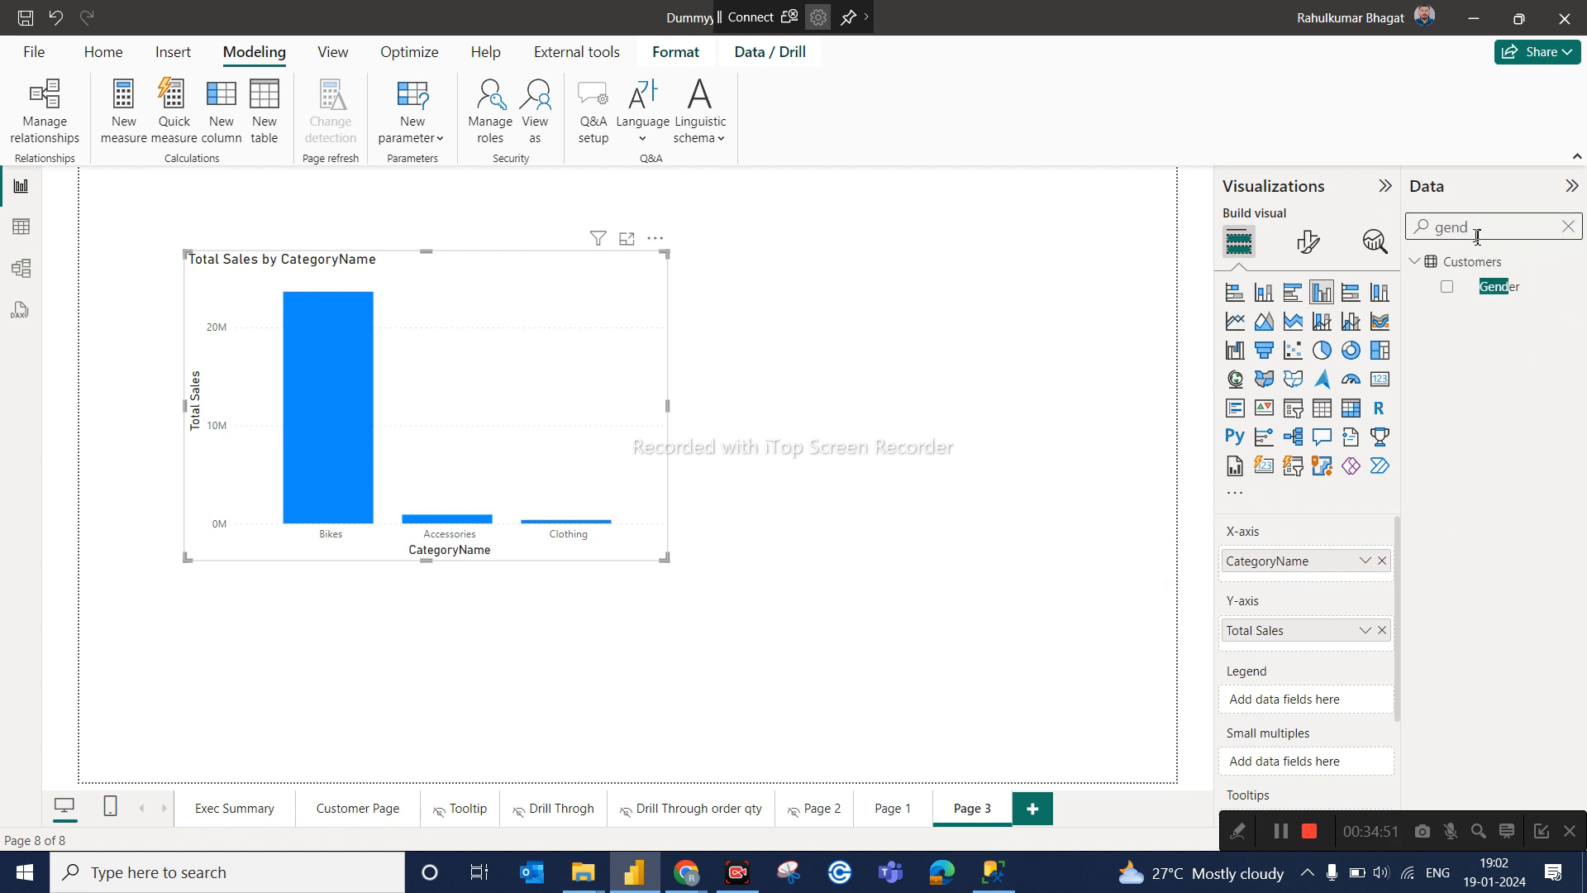
left_click(639, 394)
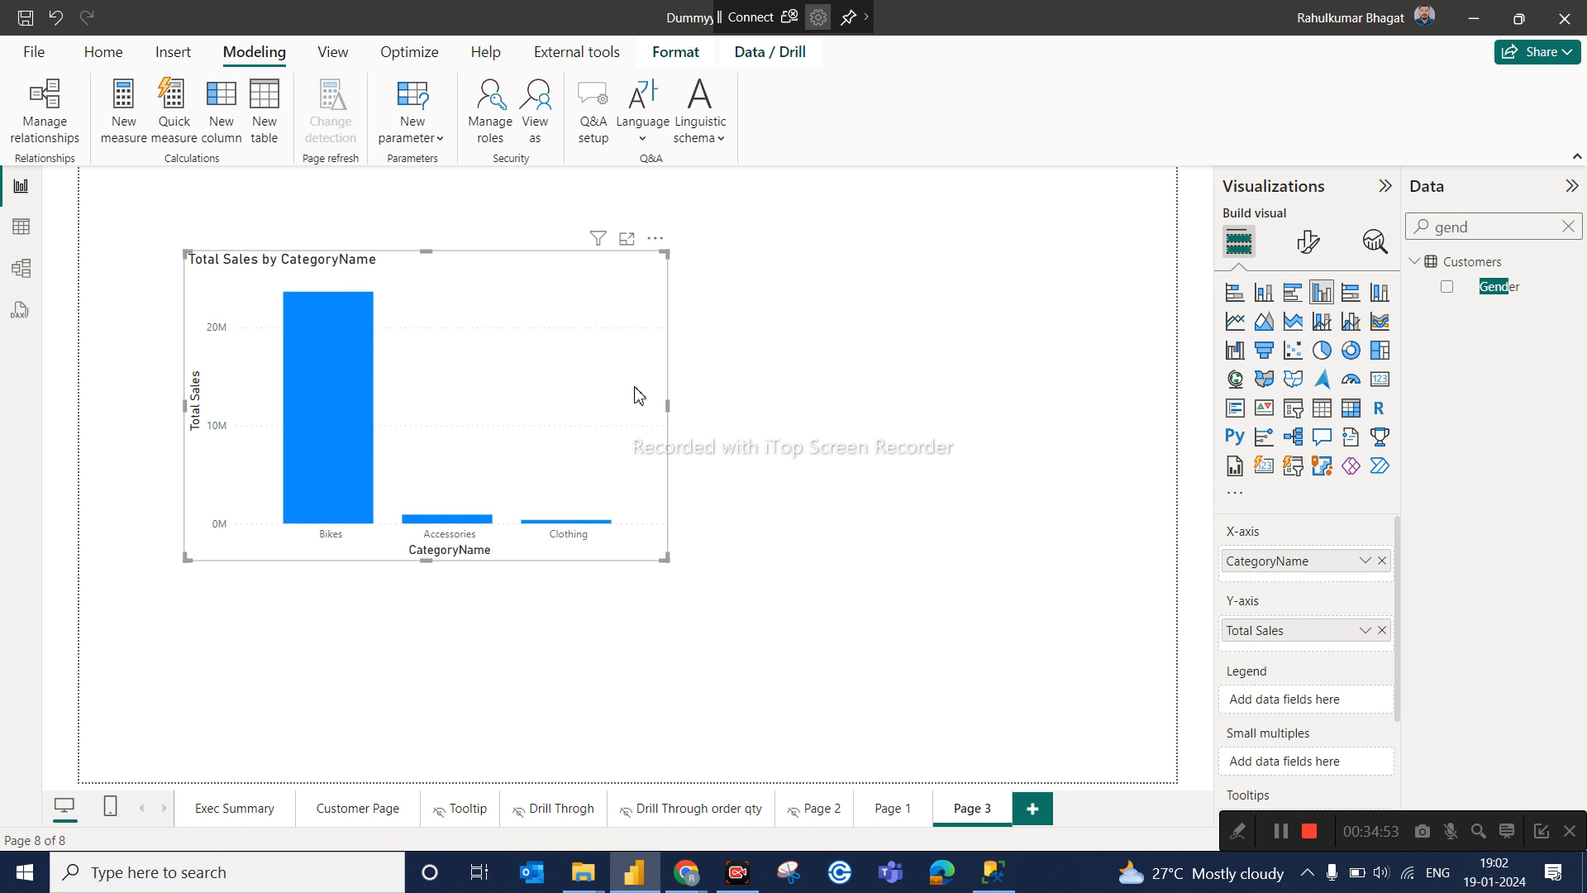
key("ctrl+v")
left_click_drag(802, 345, 1117, 376)
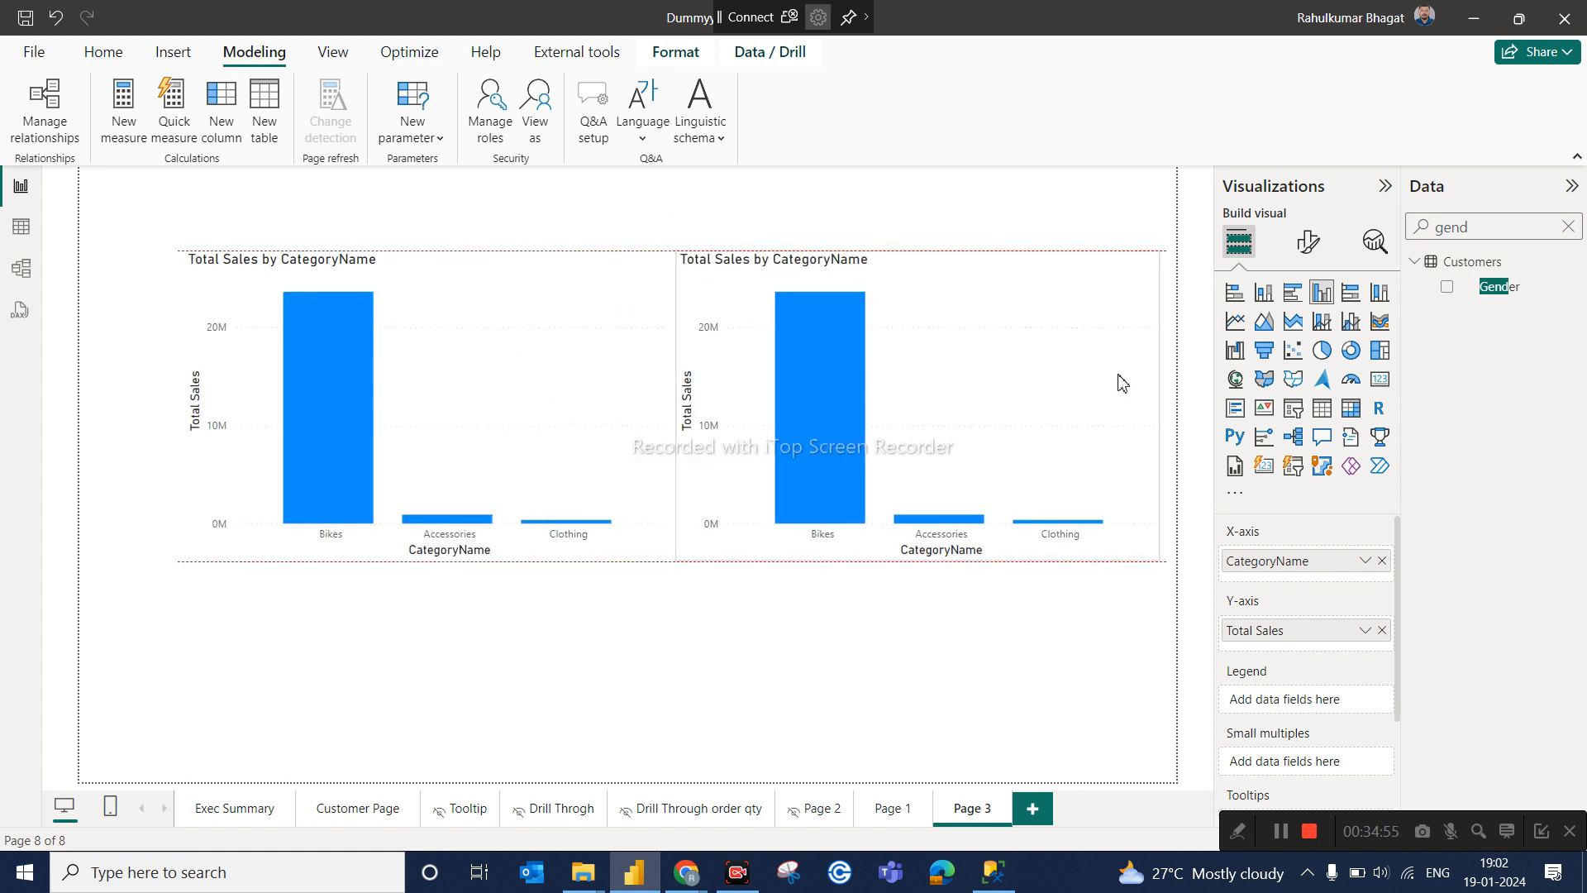
left_click(1382, 563)
left_click_drag(1498, 286, 1295, 566)
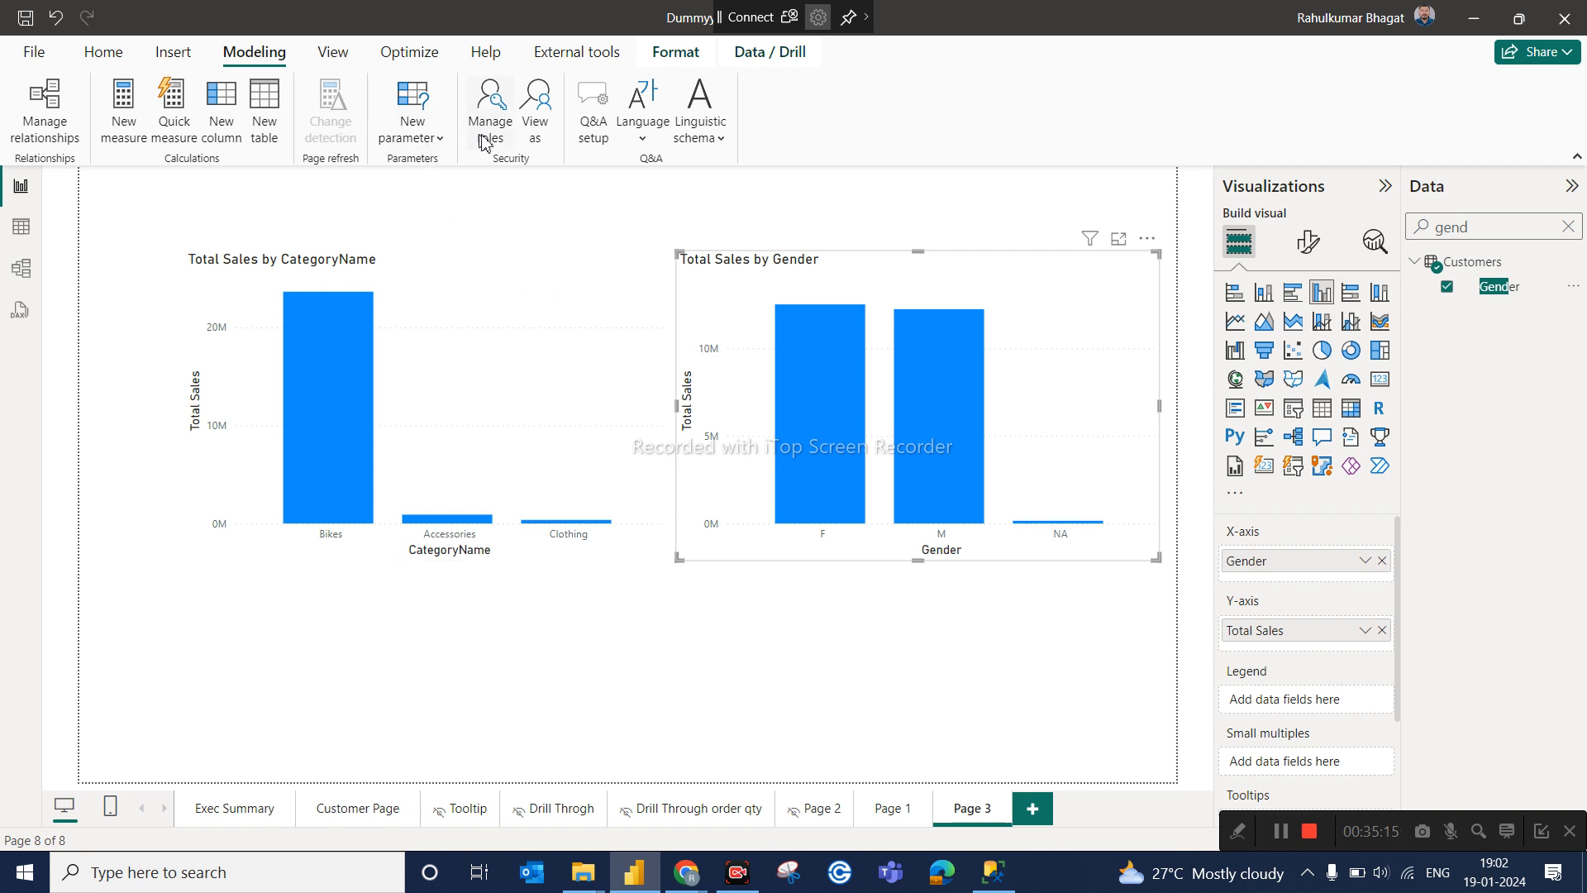
Start a new fields parameter and name it Analysis By.
left_click(441, 139)
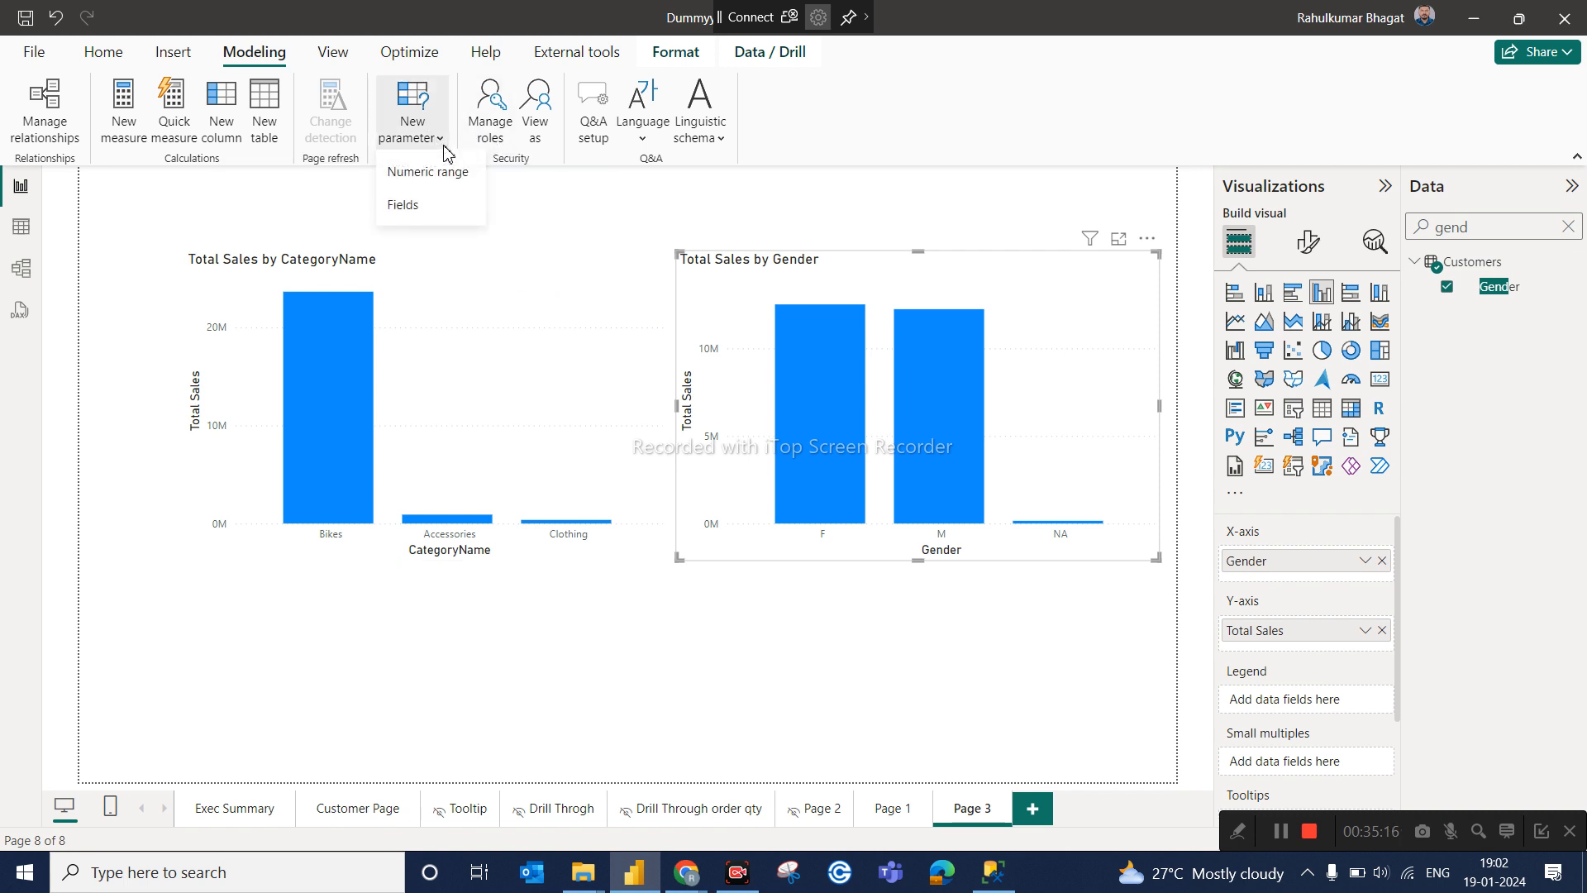
left_click(405, 206)
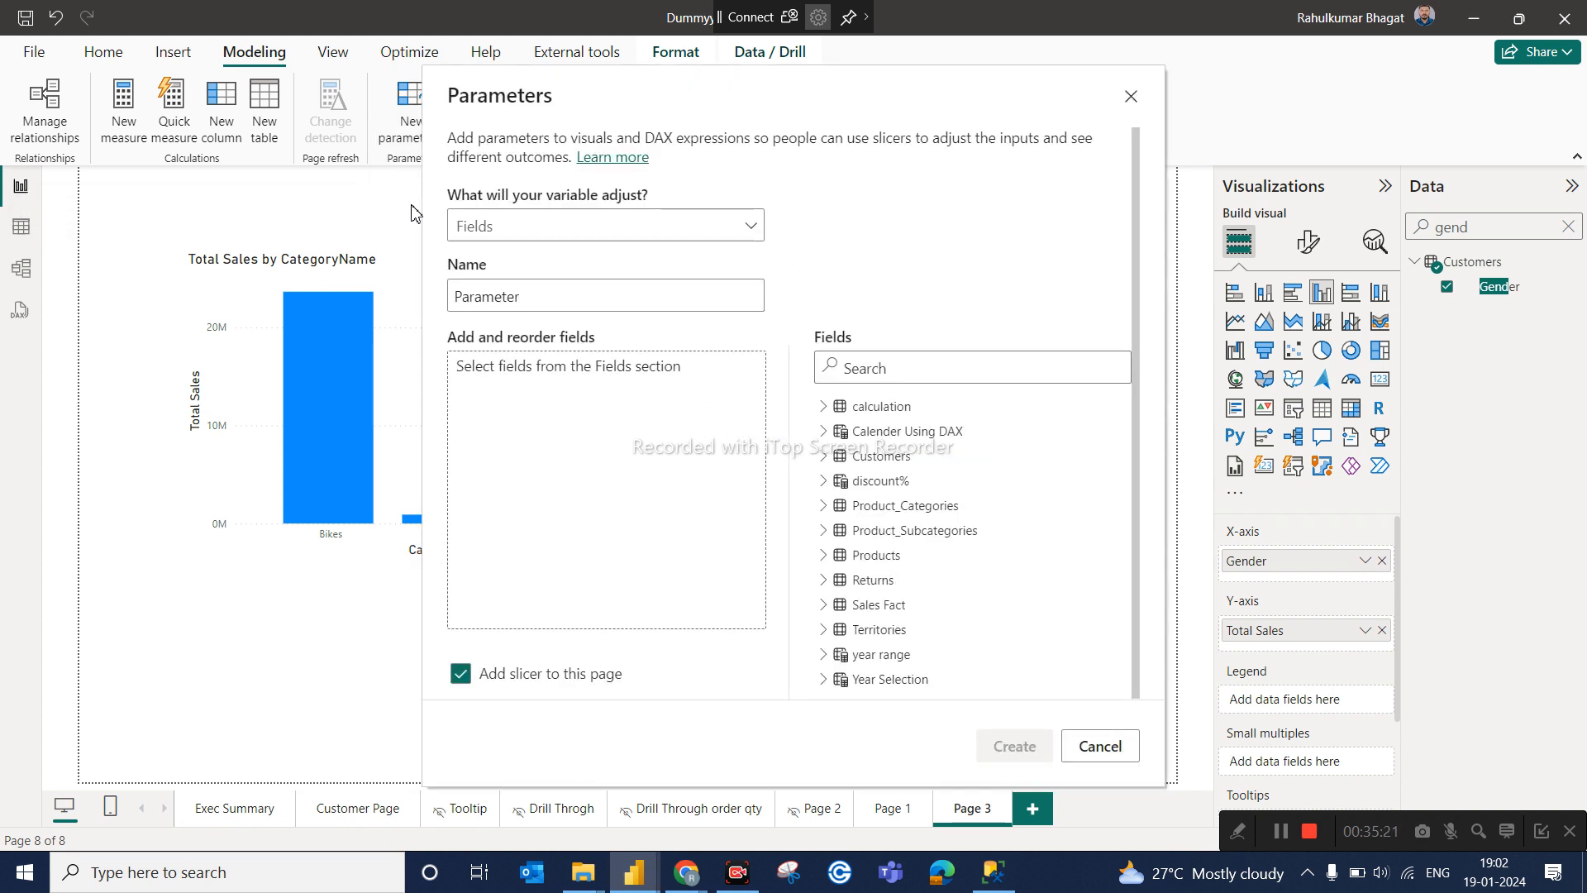
double_click(526, 302)
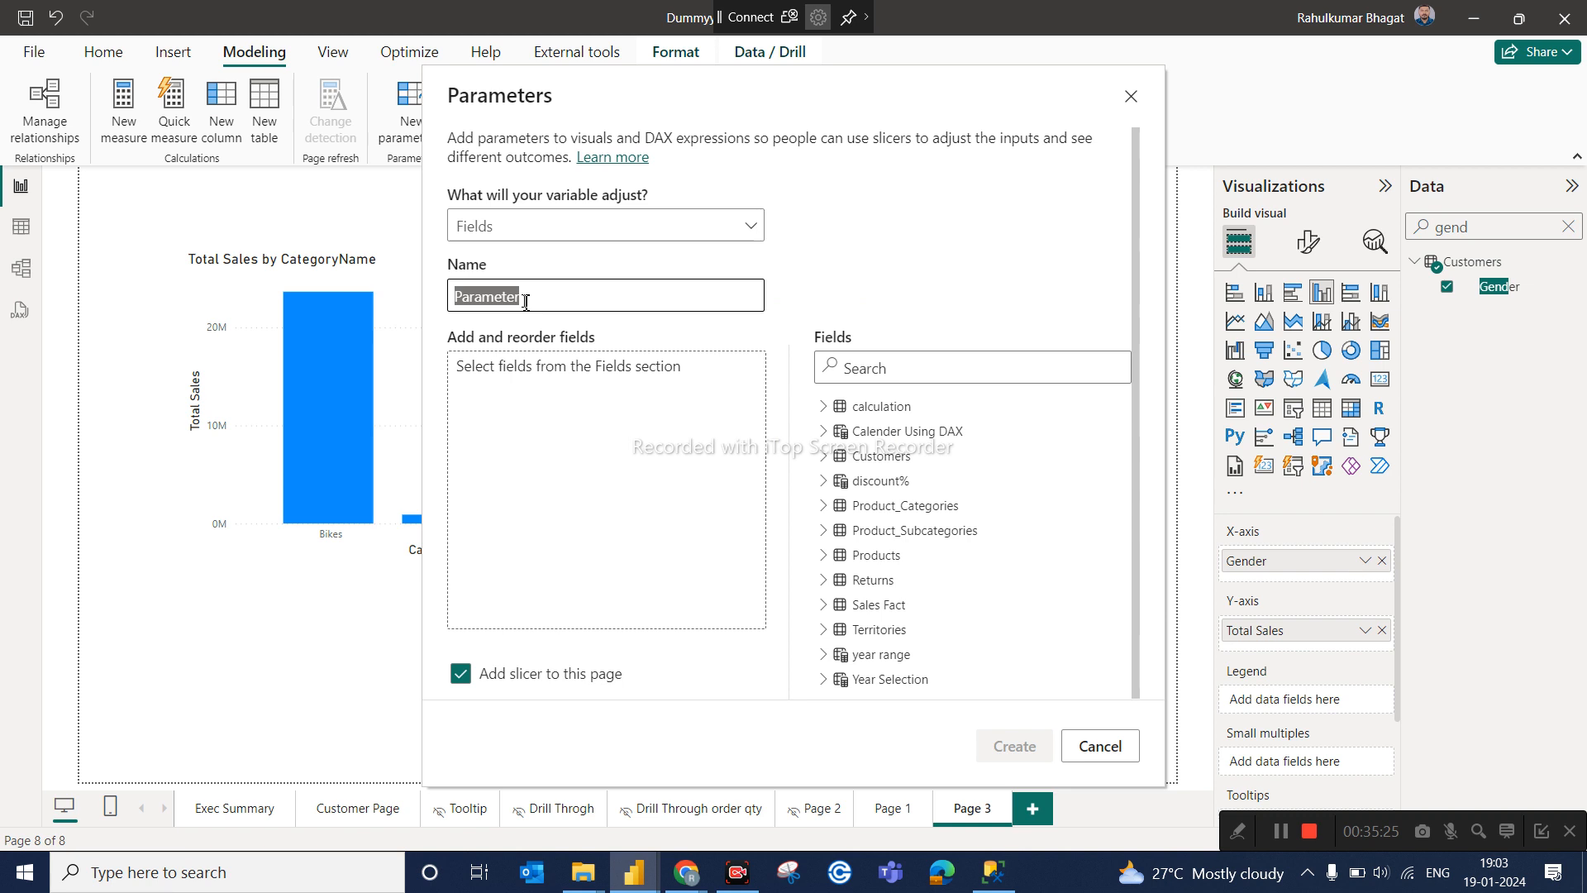
type("Analysis By")
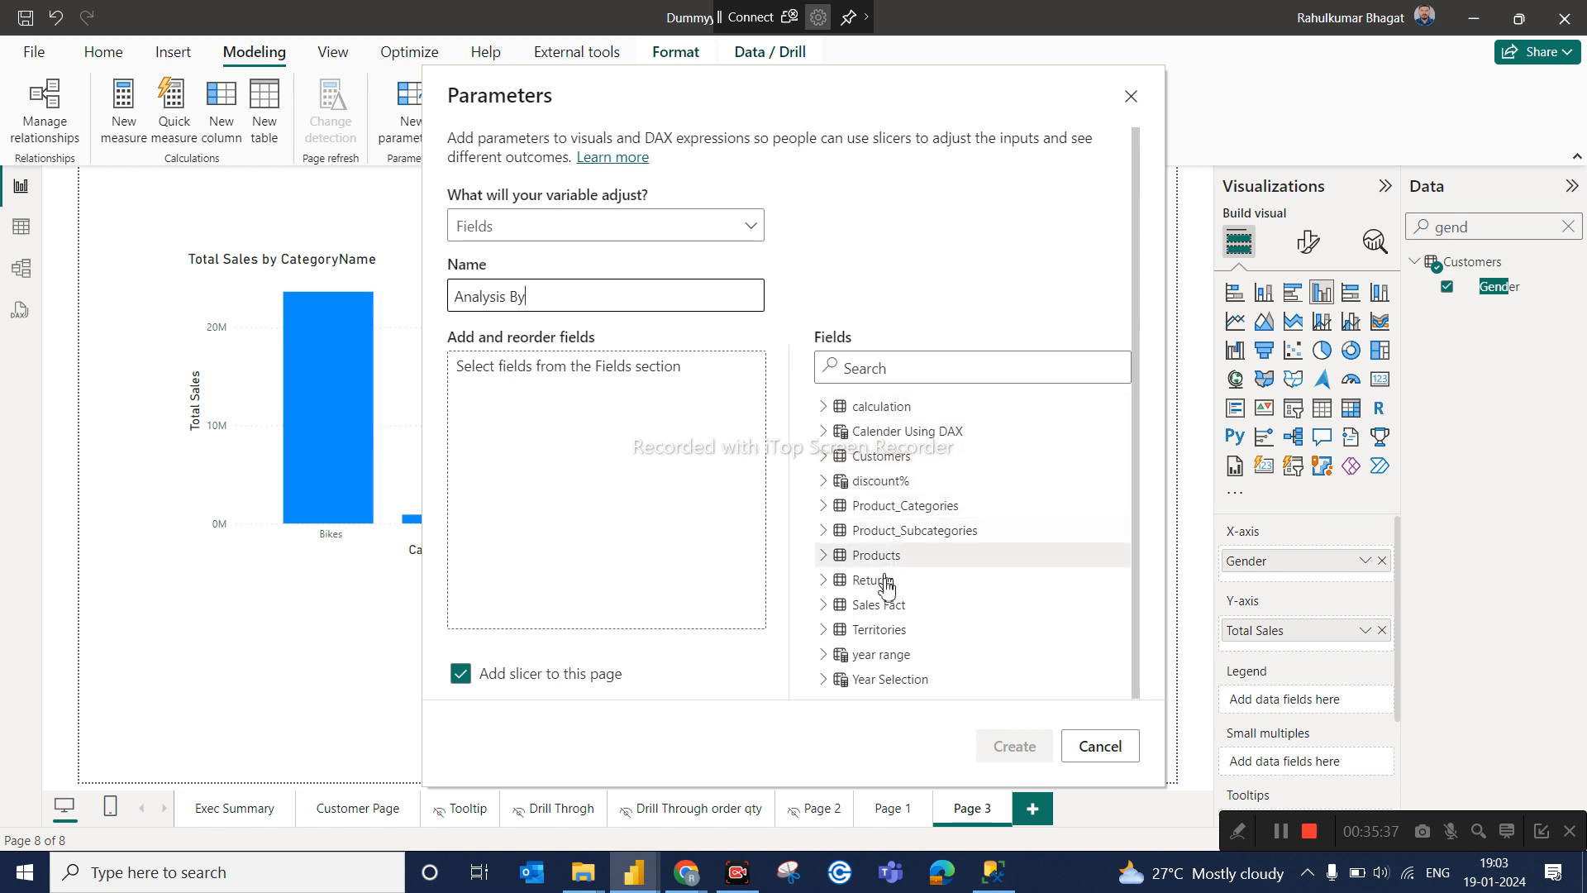
Add CategoryName from Product_Categories and Gender from Customers to the parameter and create it with a slicer on this page.
left_click(875, 369)
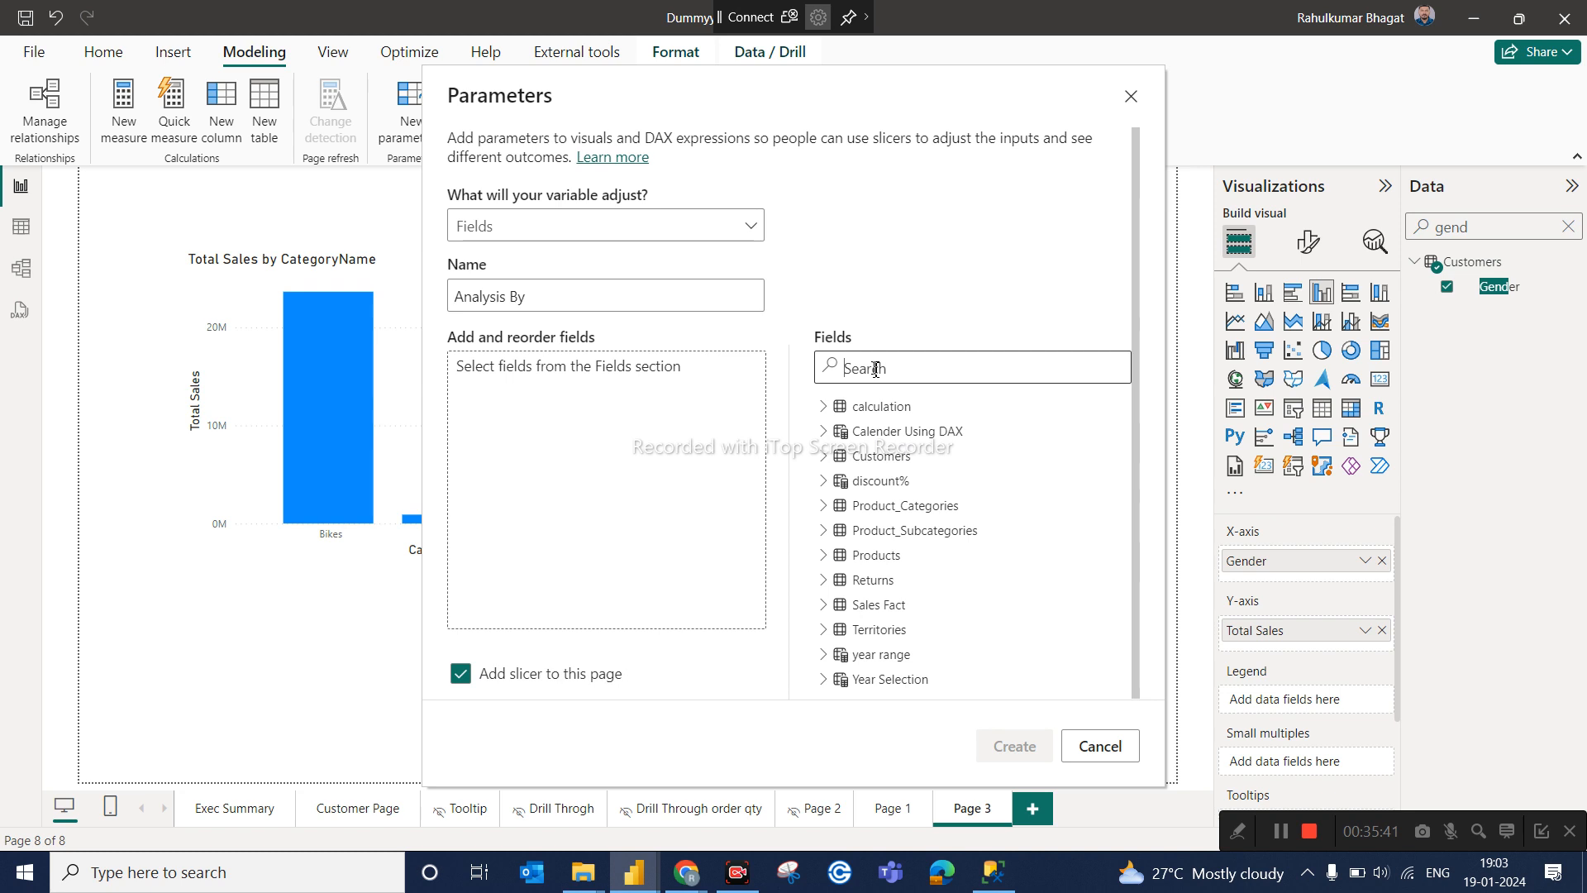
type("cate")
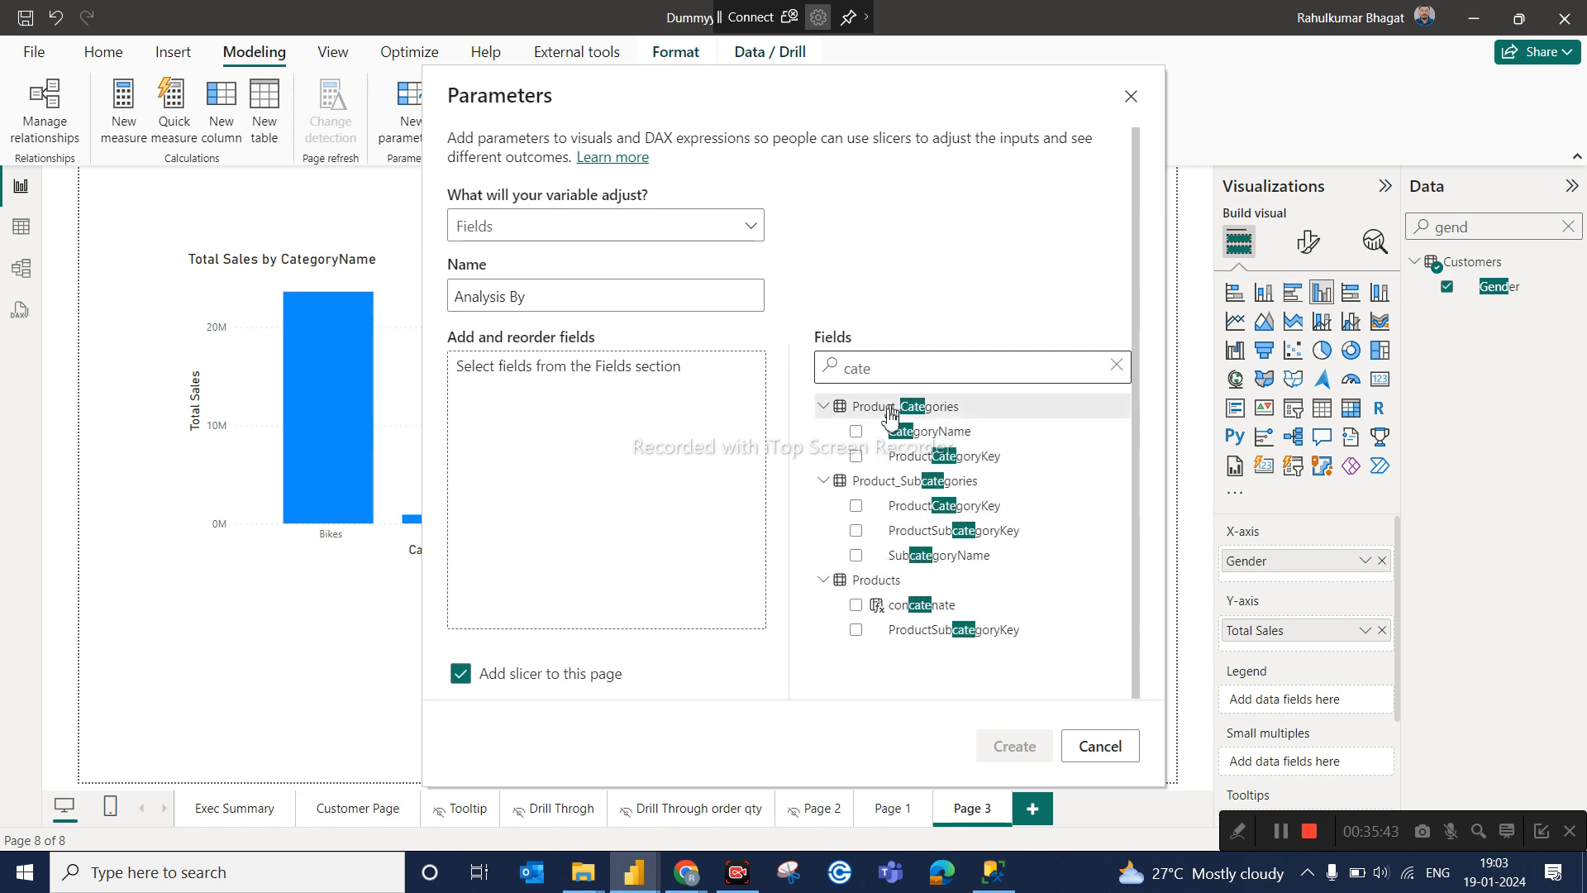
left_click(856, 431)
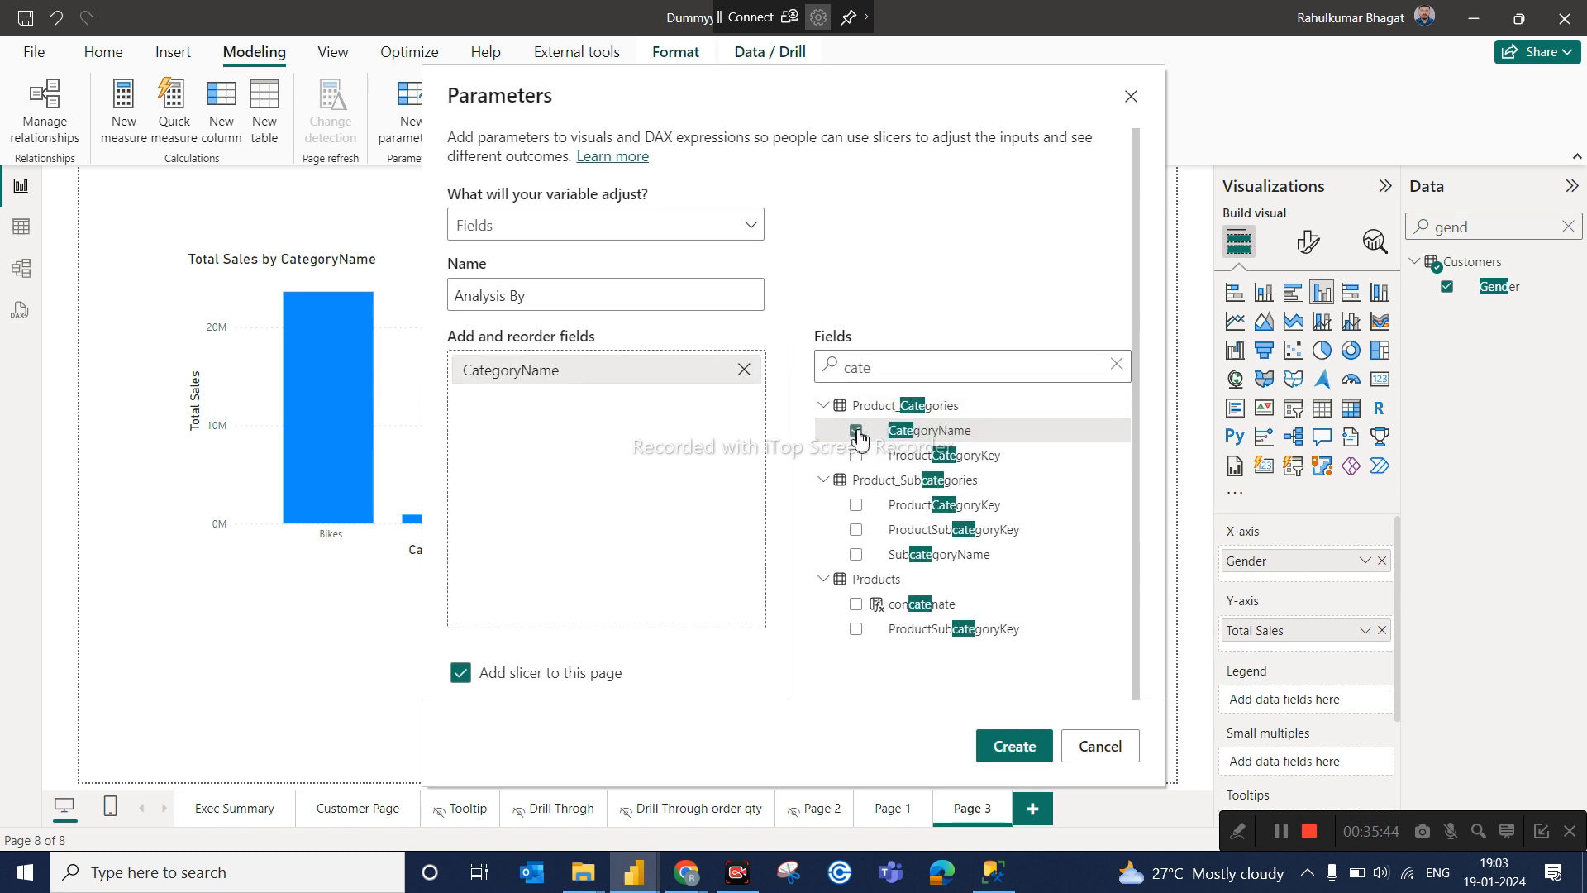
double_click(878, 369)
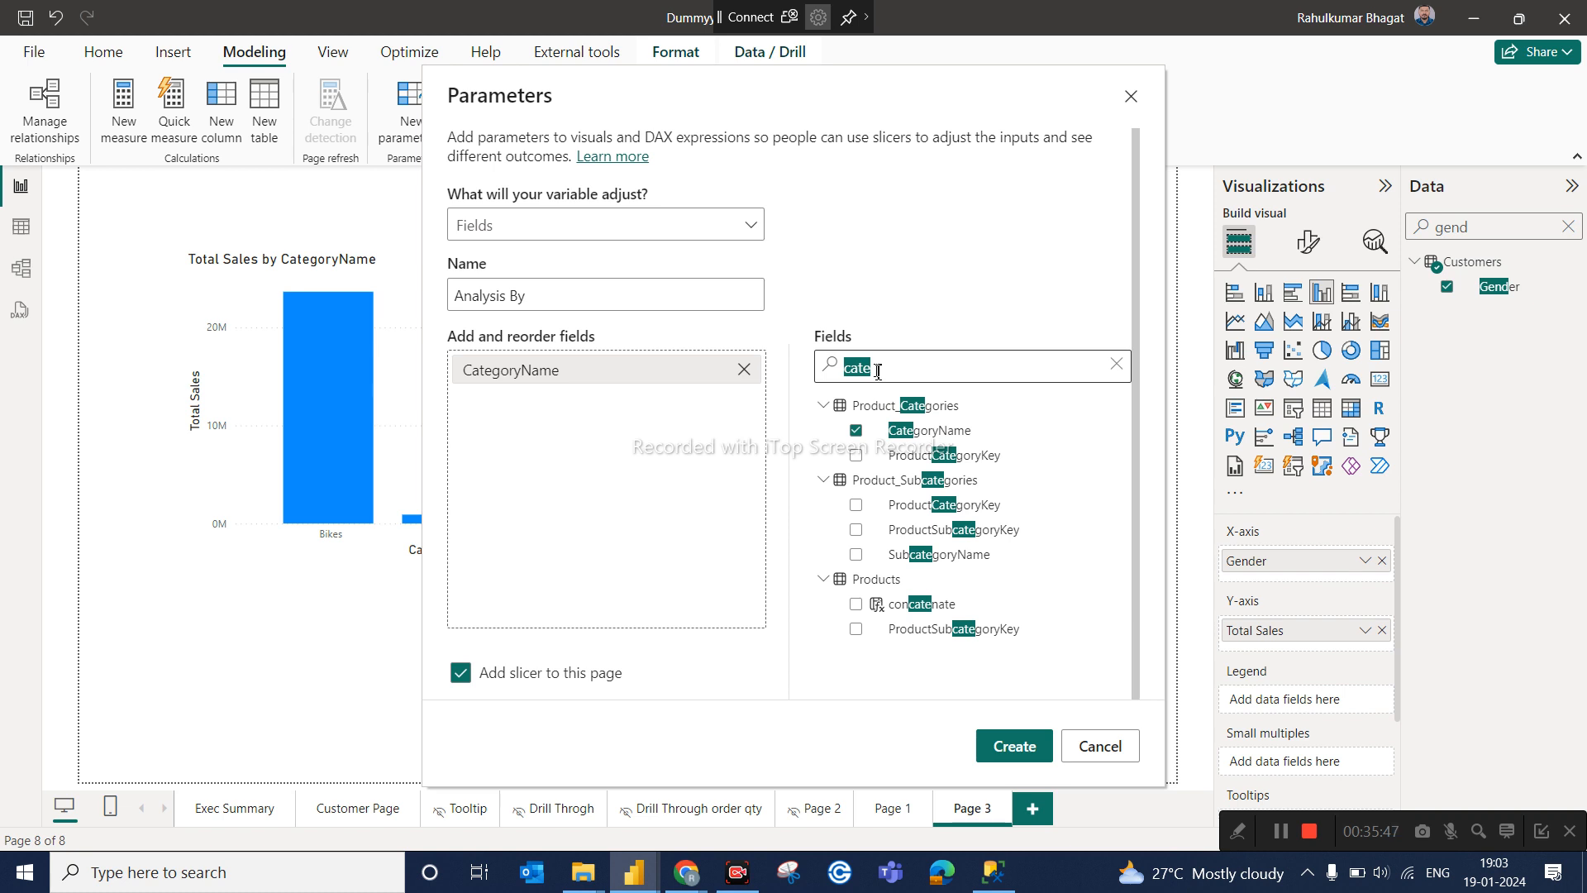
type("gen")
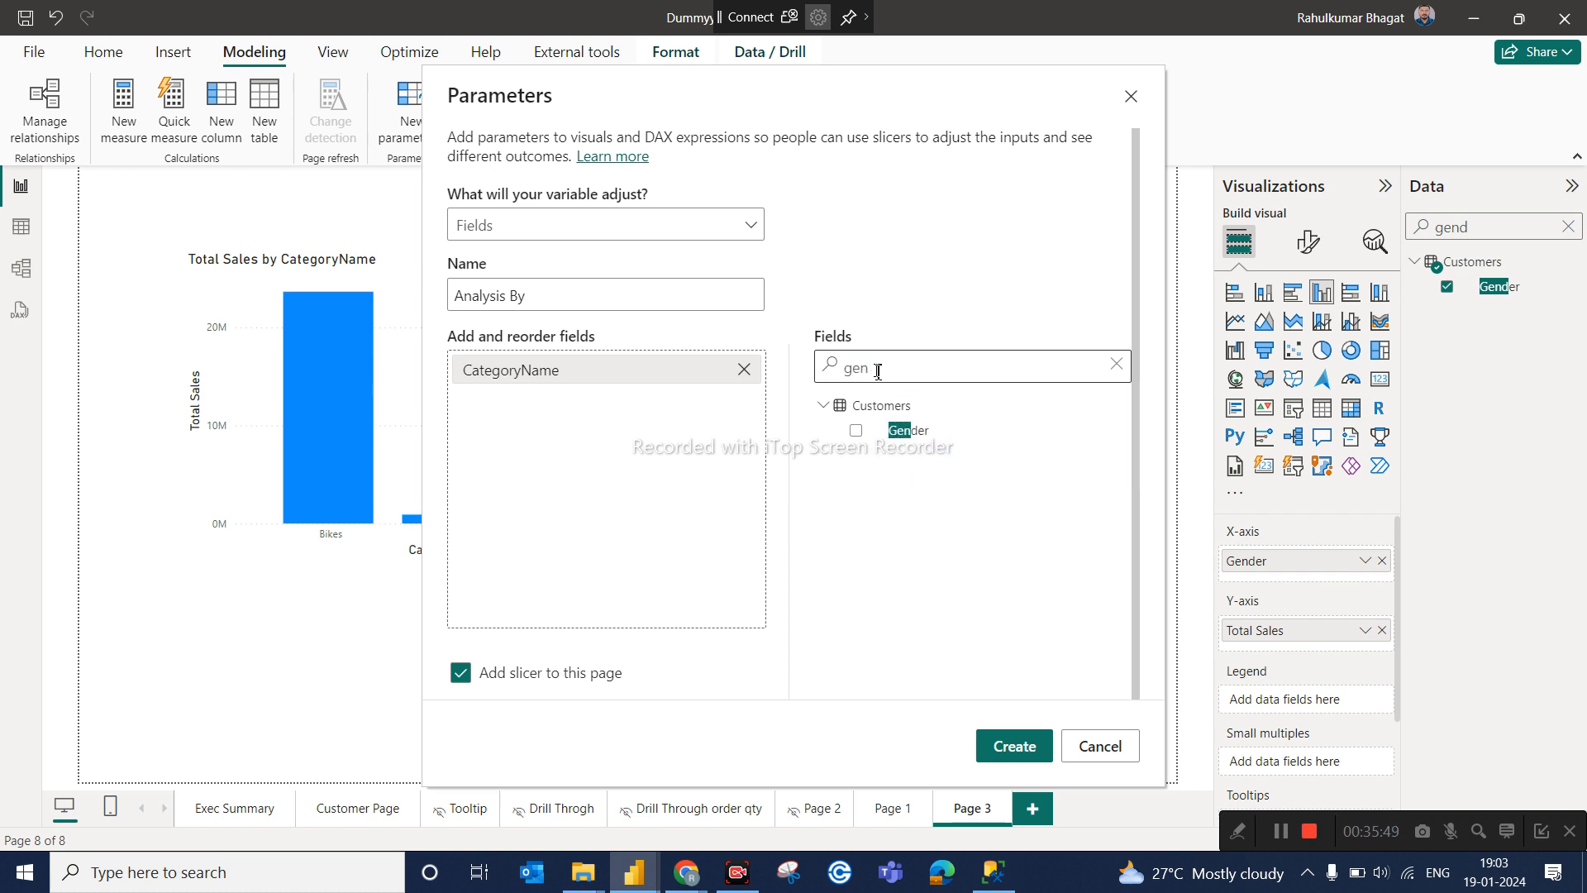
left_click(856, 430)
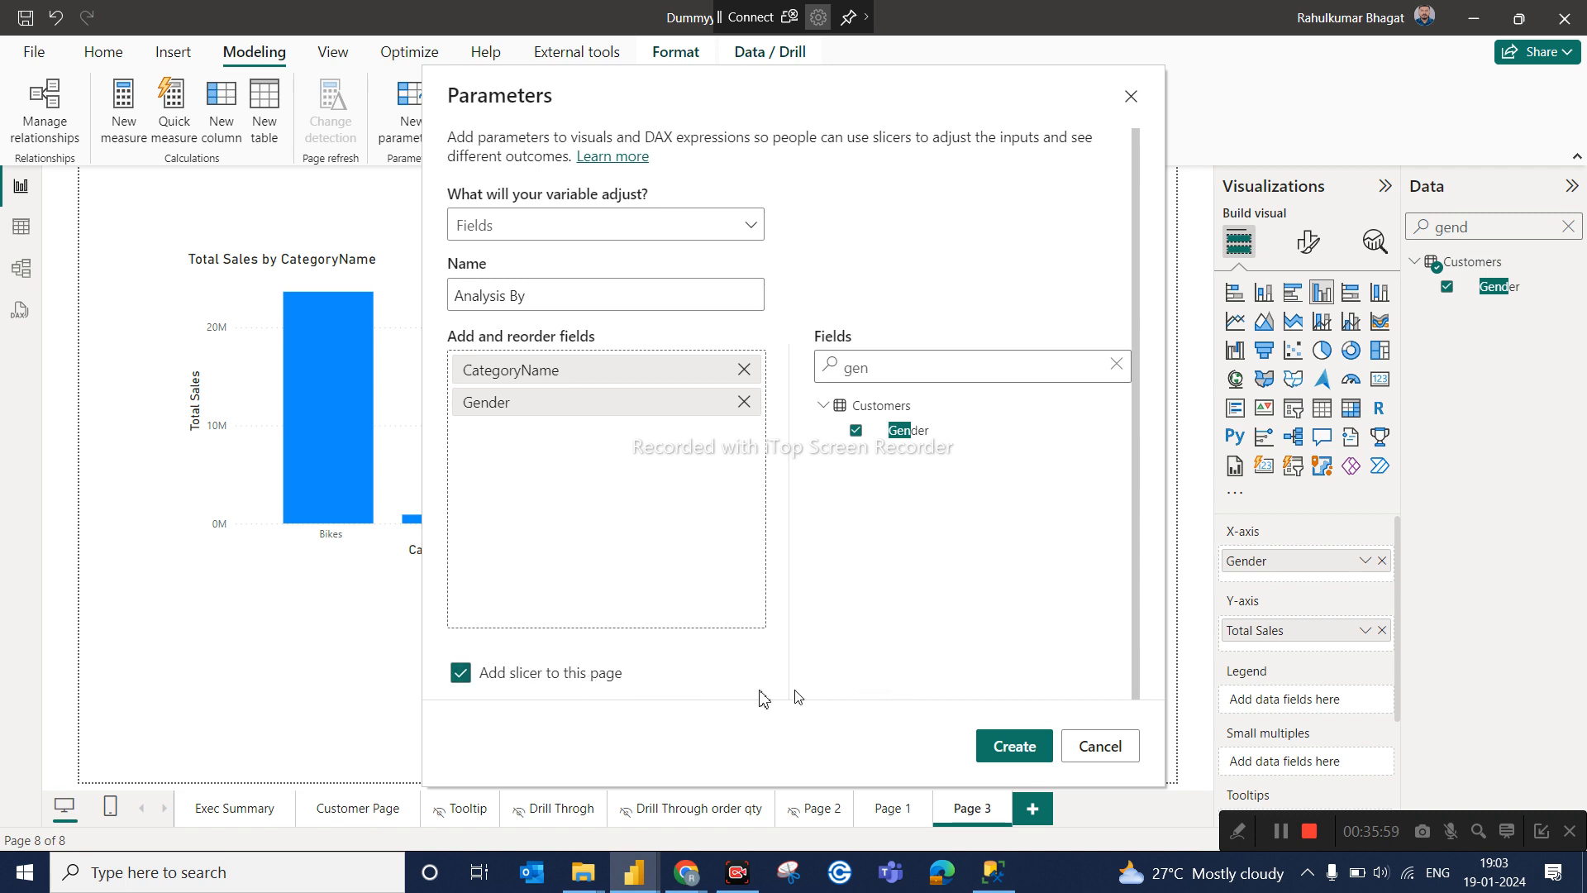
left_click(1015, 754)
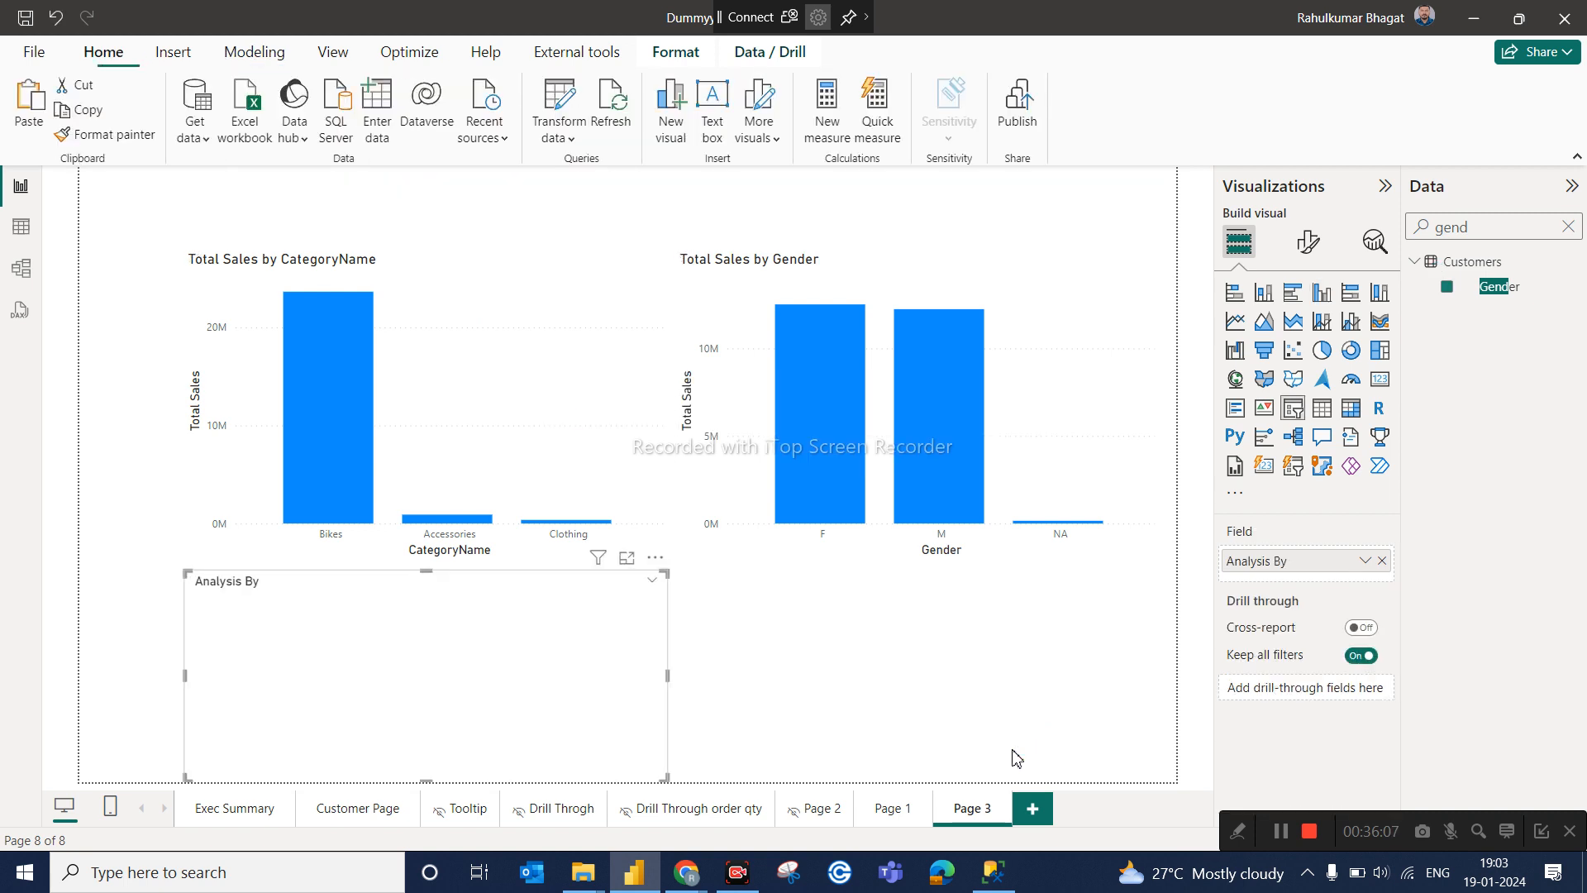
Shrink the Analysis By slicer, place it above the two charts, and select CategoryName in it.
left_click_drag(667, 779, 382, 658)
left_click_drag(303, 626, 612, 220)
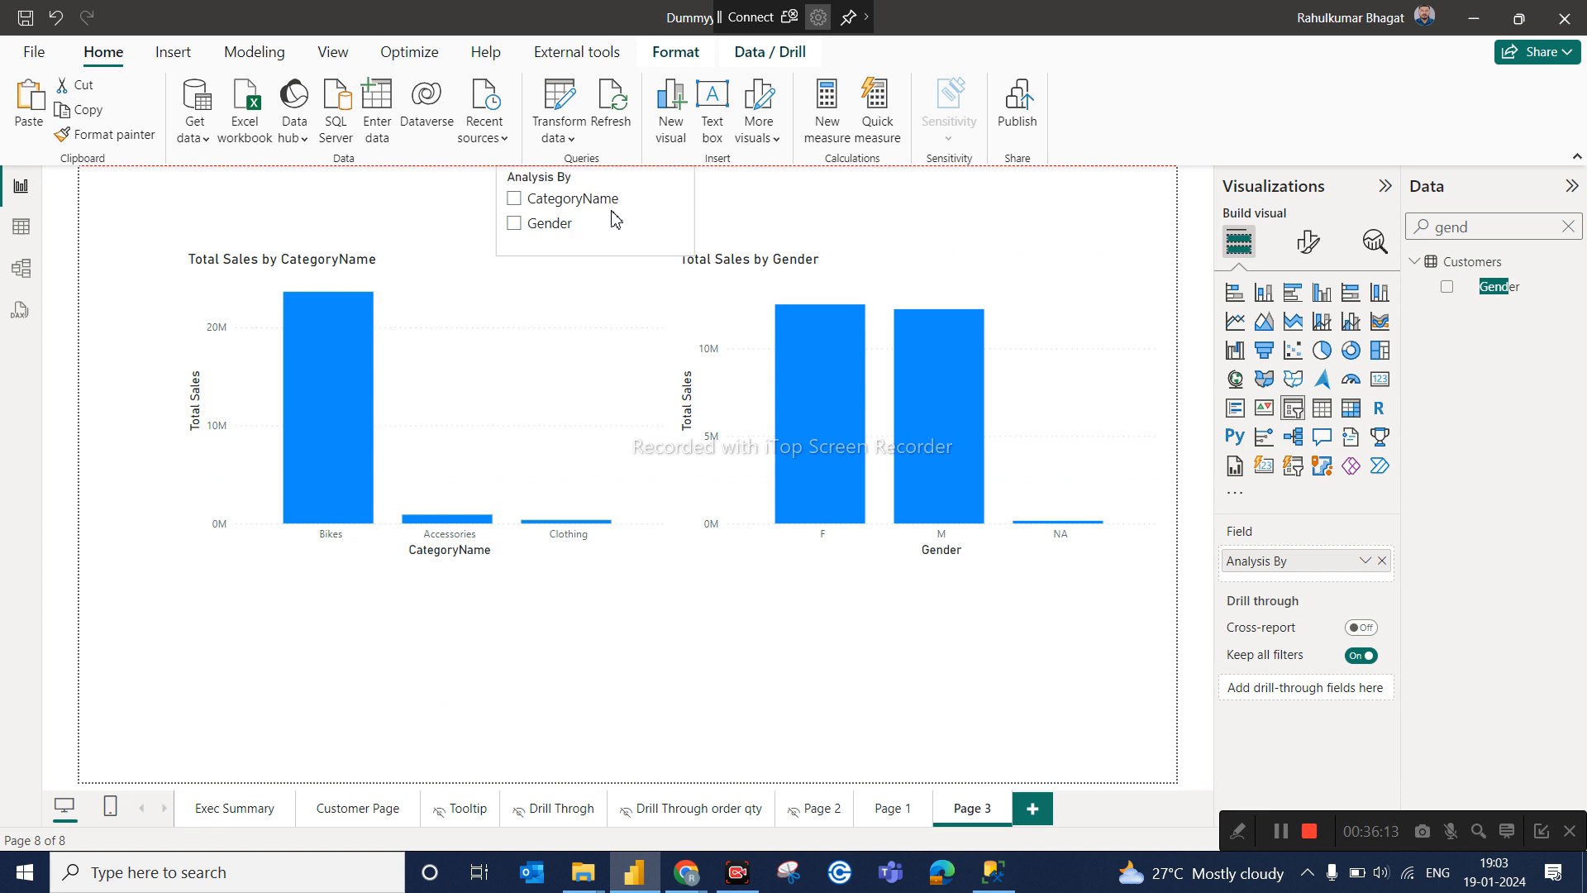
left_click(578, 206)
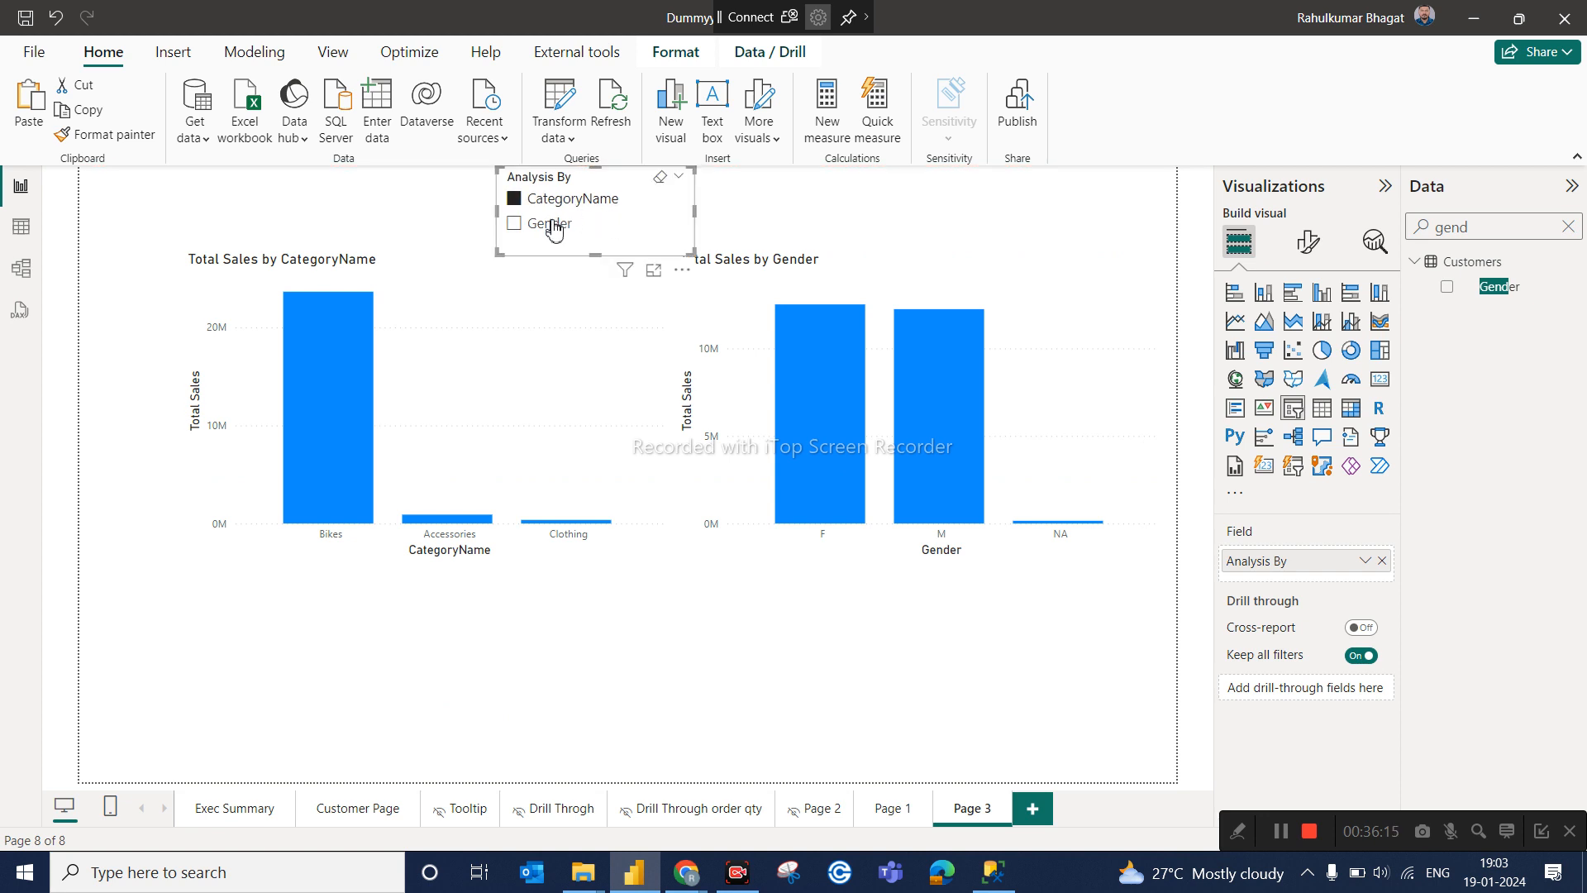
left_click(552, 224)
left_click(555, 198)
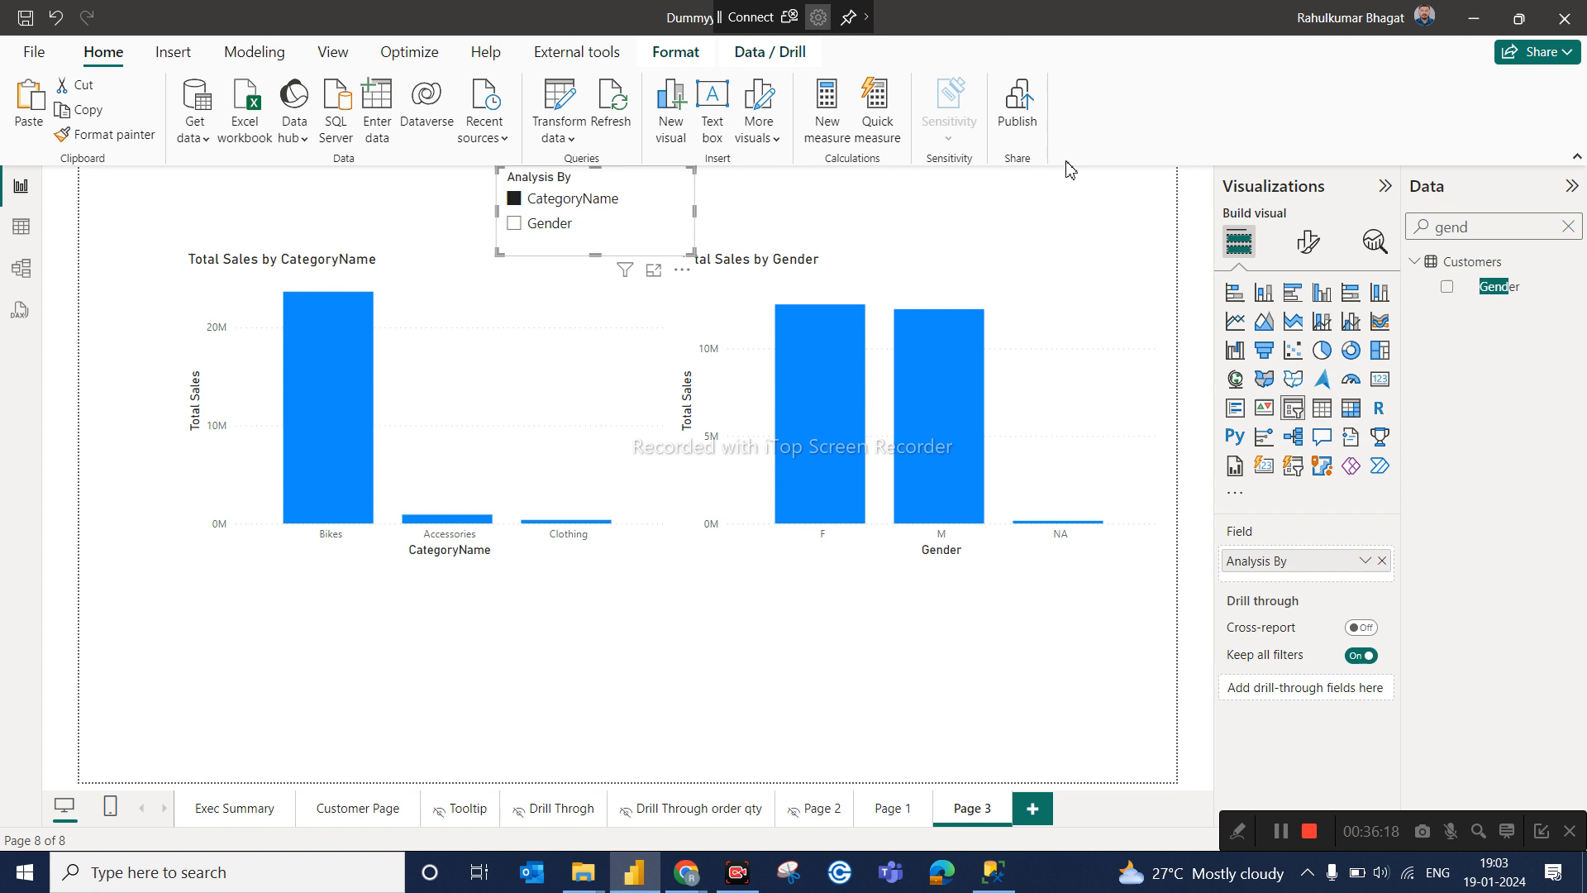
Replace CategoryName on the X-axis of the Total Sales by CategoryName chart with the Analysis By parameter field.
left_click(1570, 228)
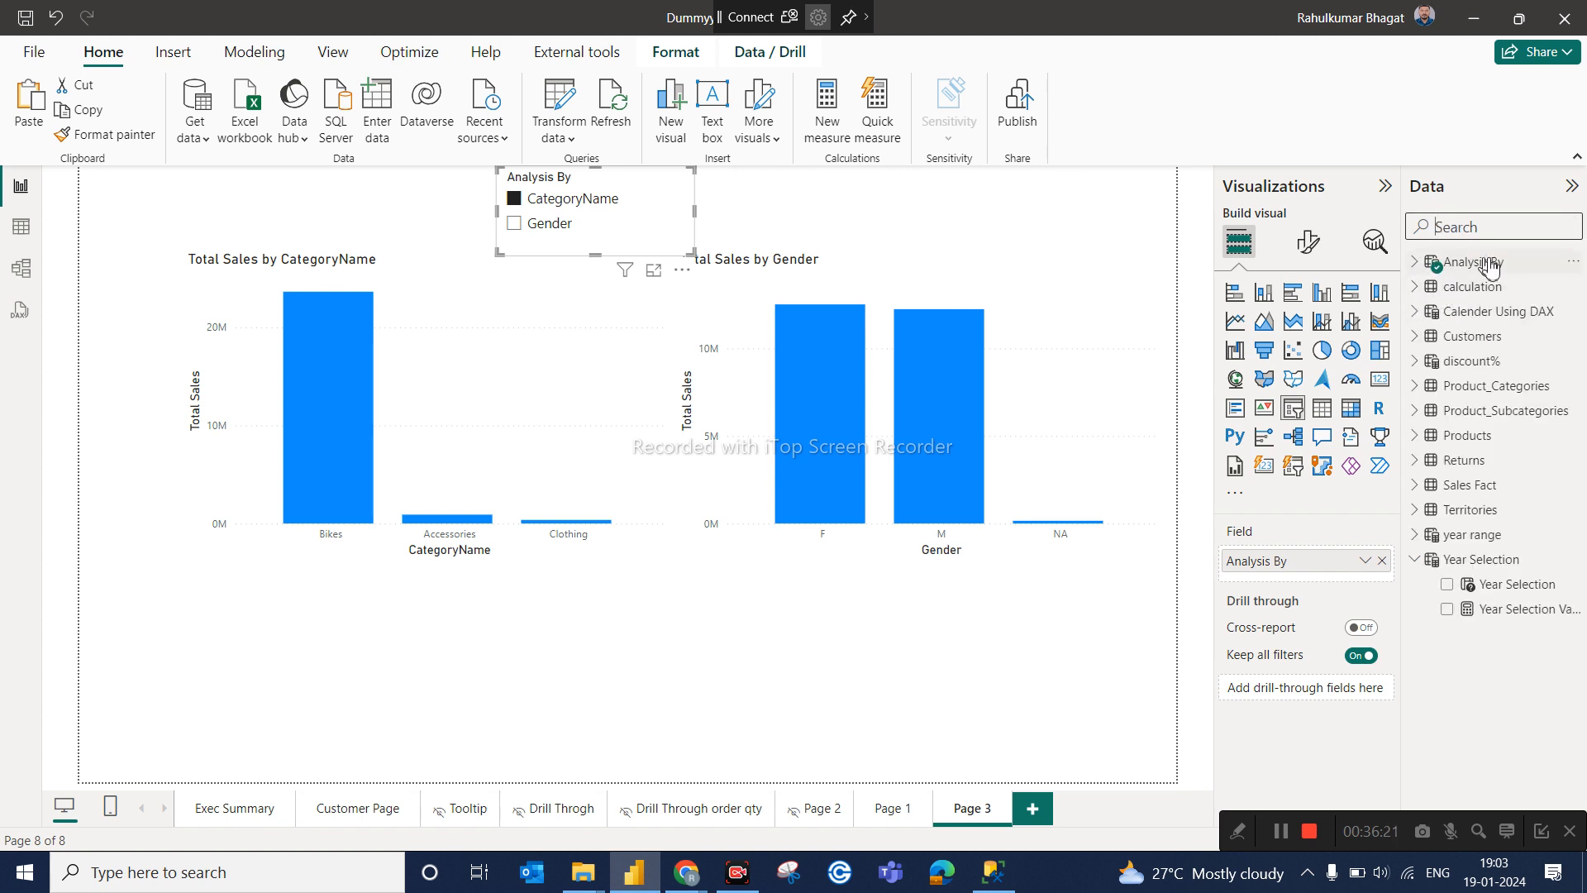
left_click(1415, 263)
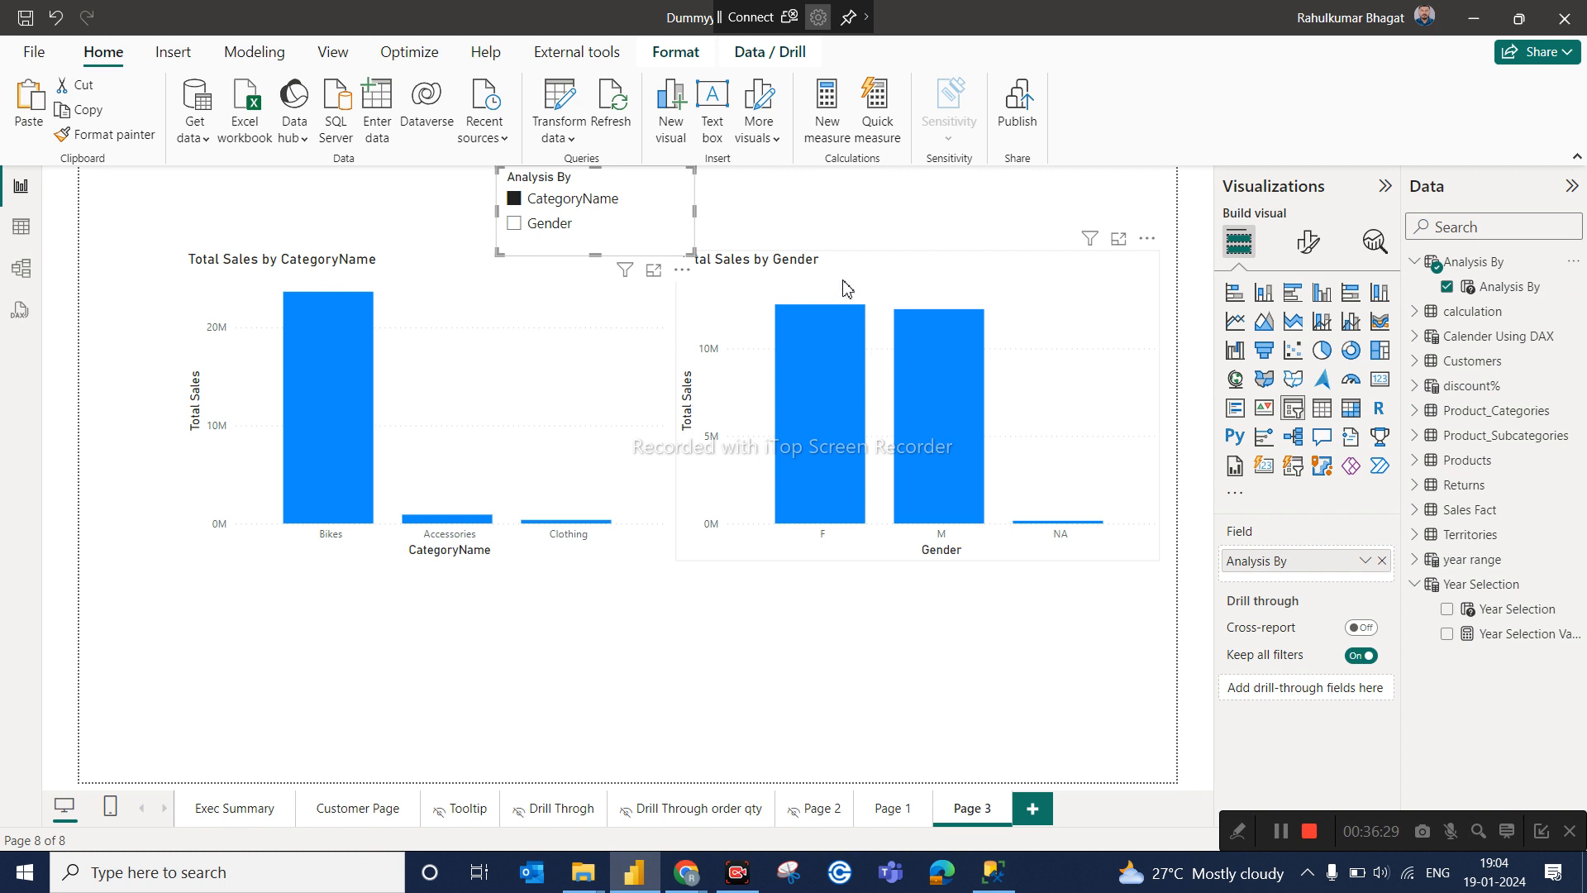
left_click(366, 275)
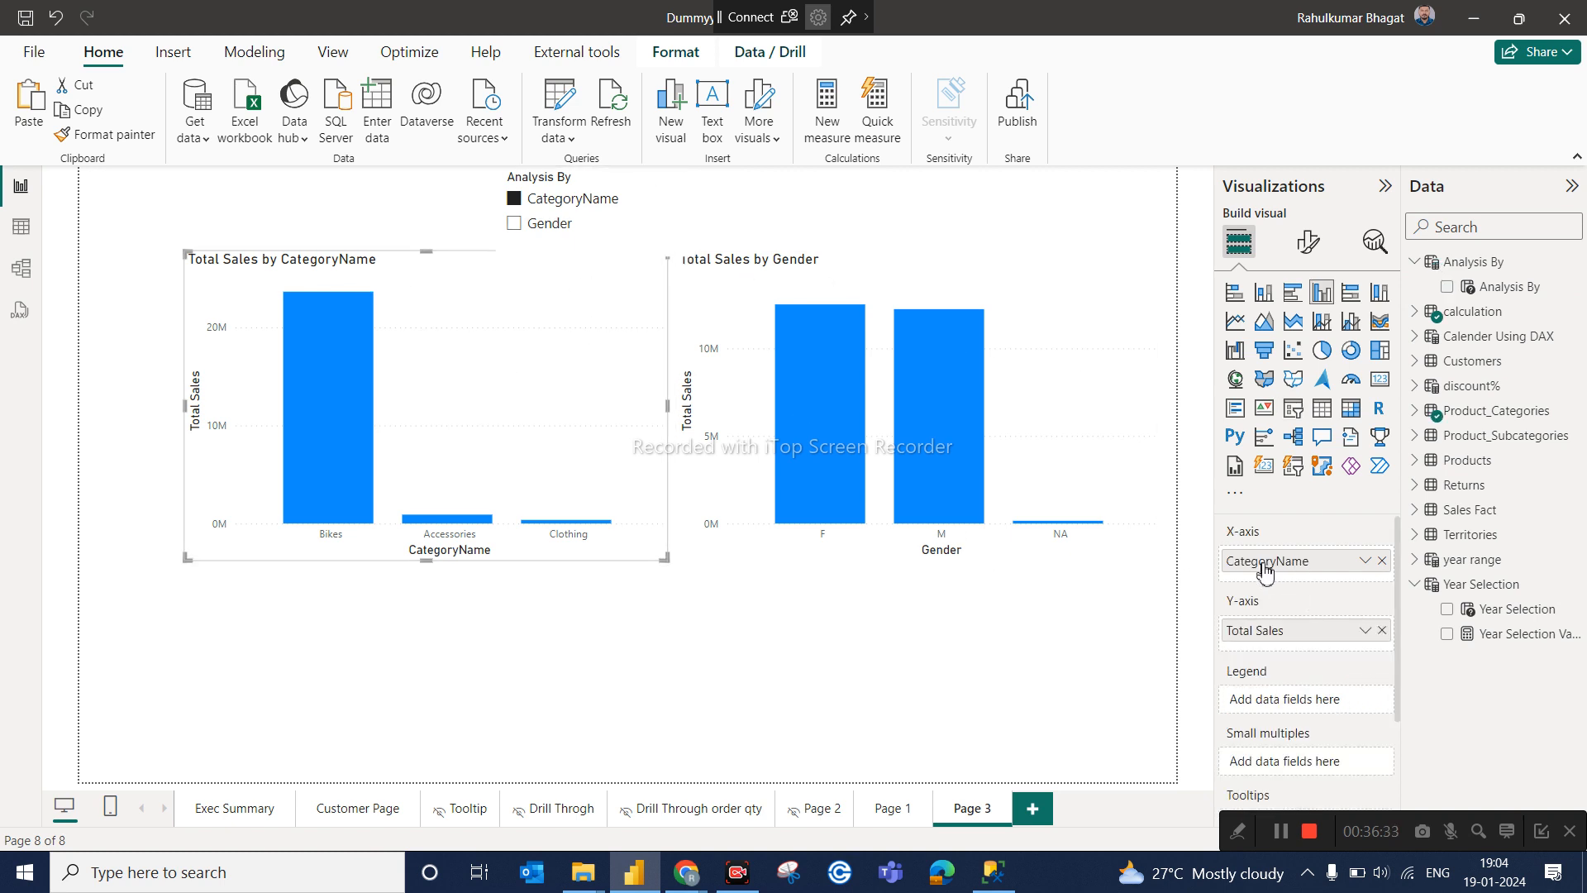
left_click(1383, 561)
left_click_drag(1488, 286, 1300, 566)
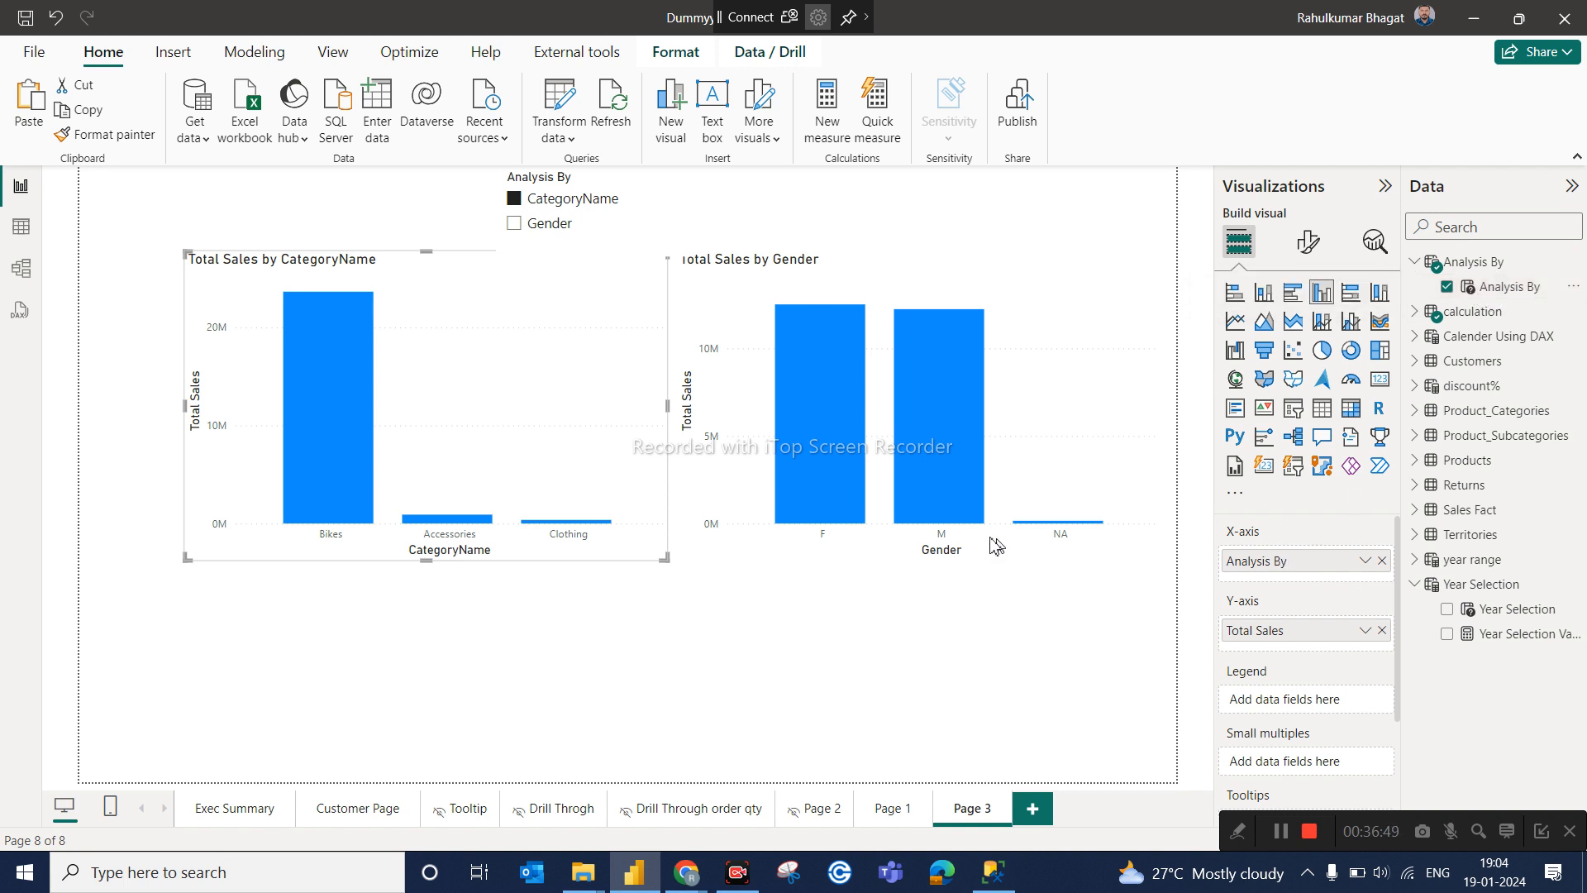
Test the parameter-driven chart by switching the slicer between Gender and CategoryName, leave Gender selected, and move the chart lower on the page.
left_click(546, 225)
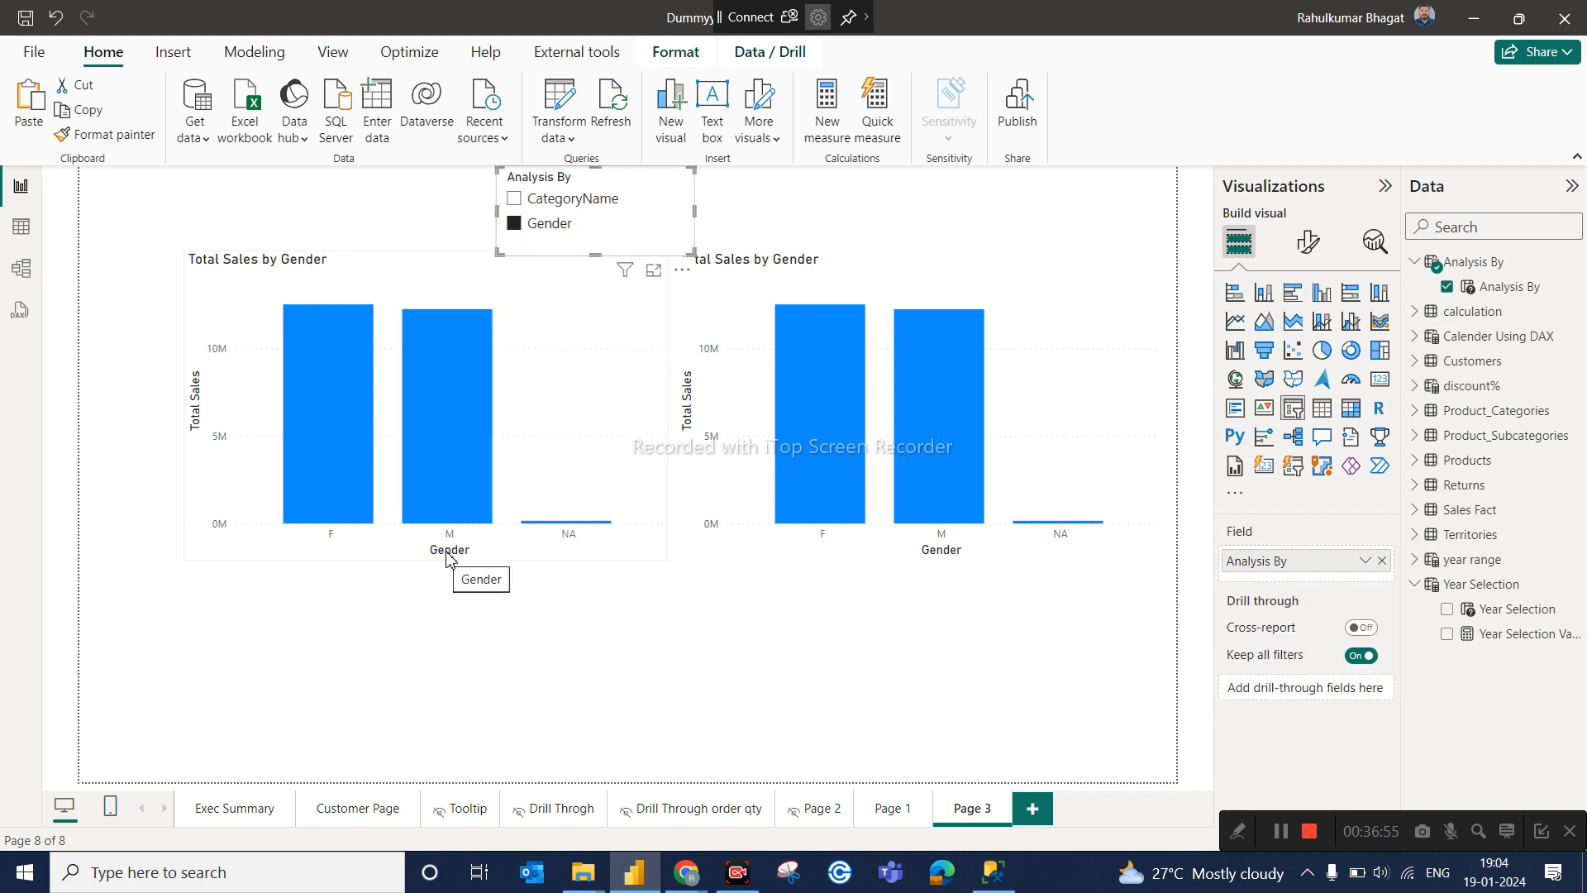
left_click(546, 201)
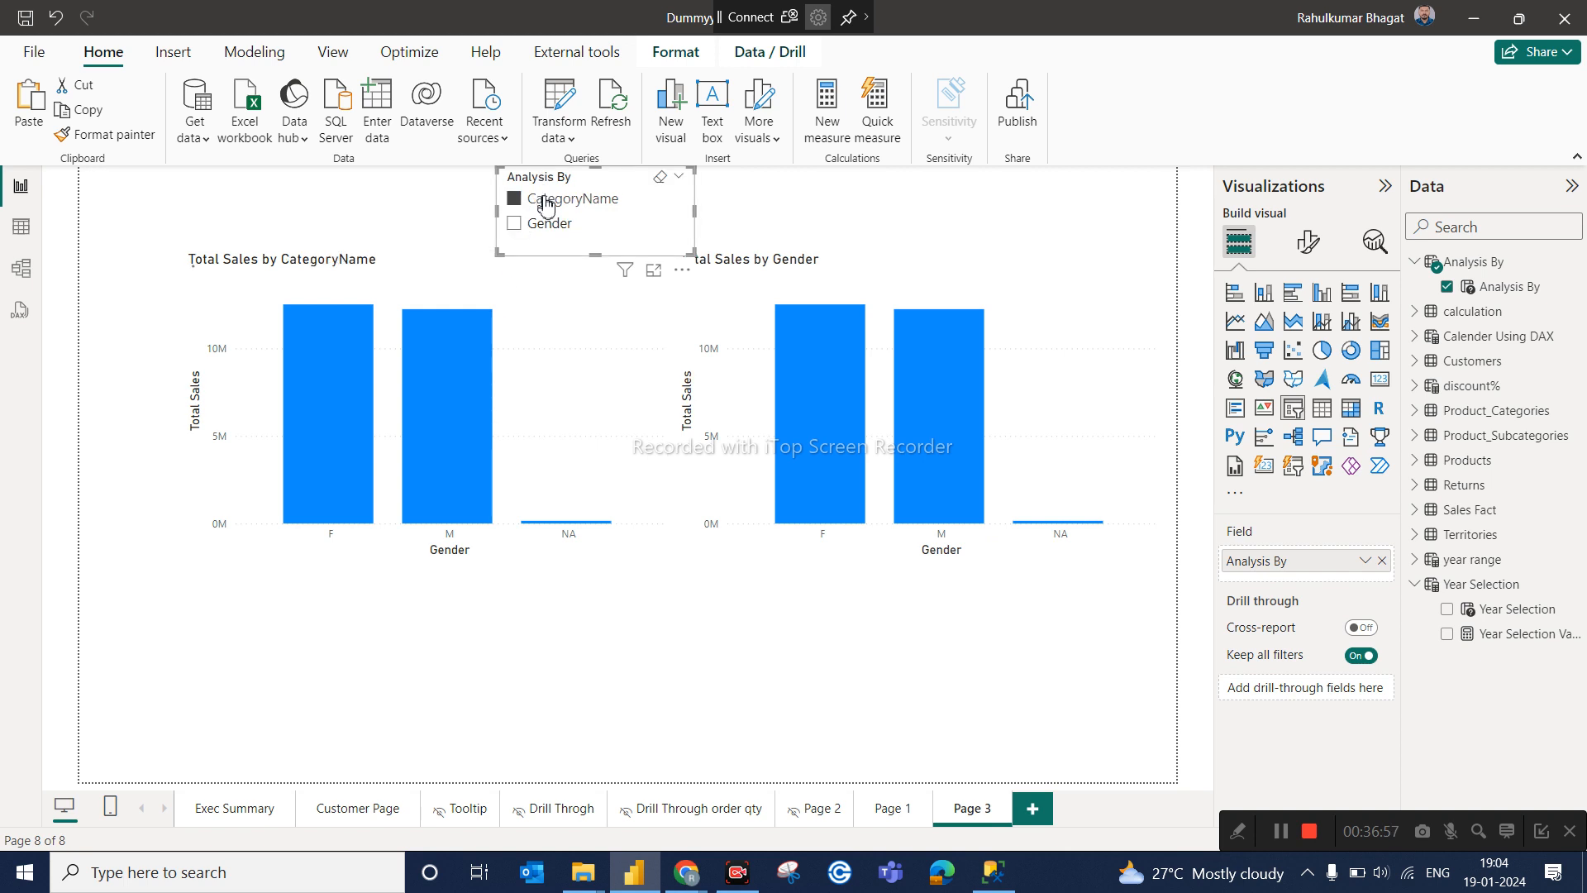
left_click(544, 228)
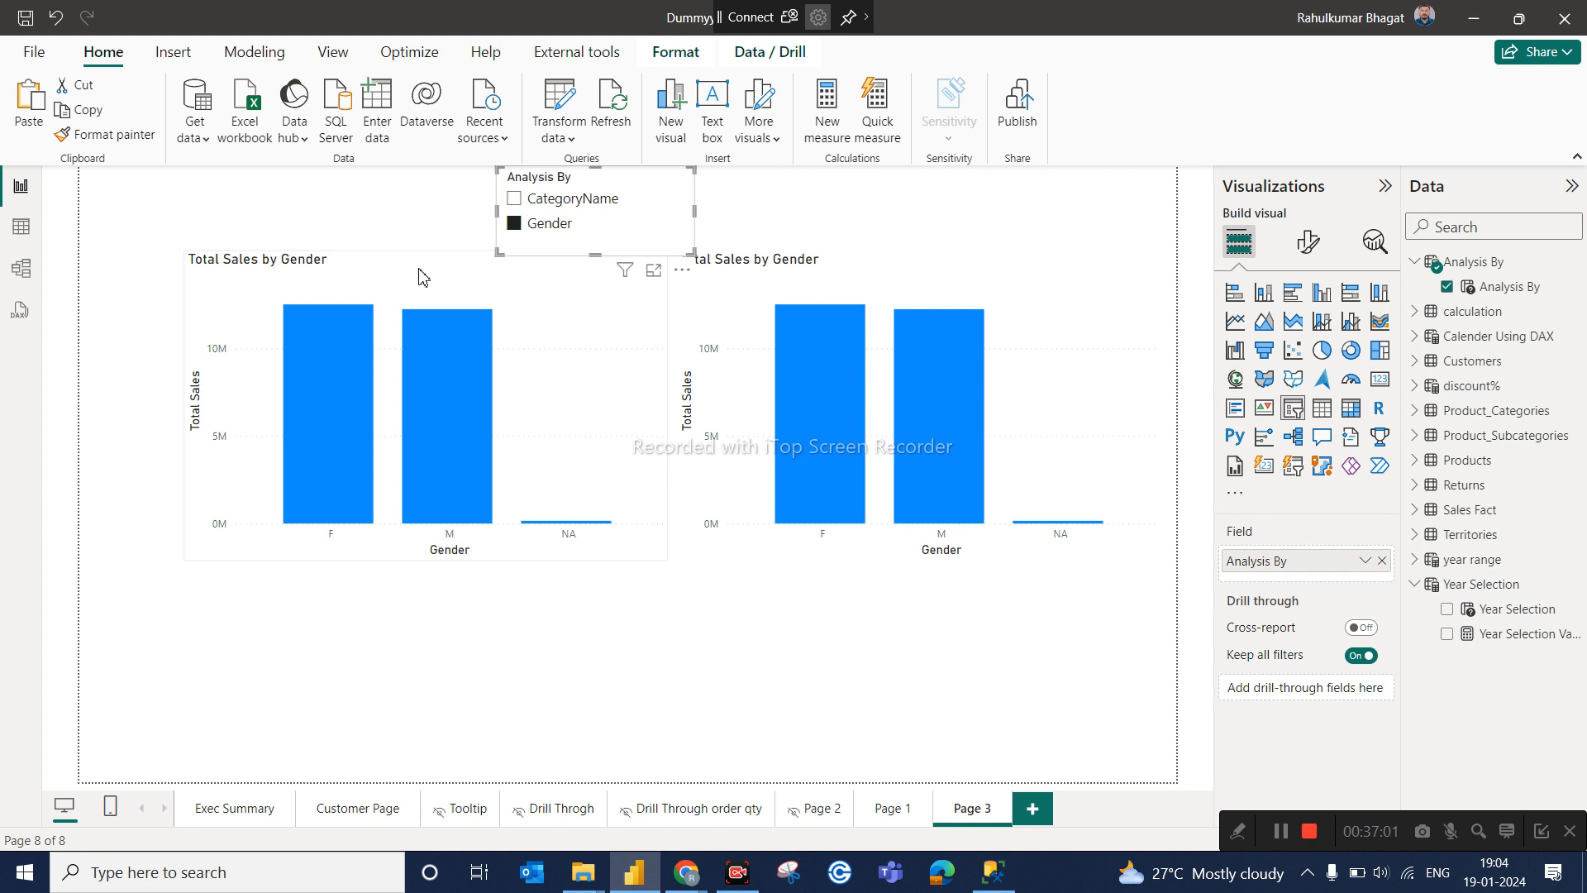
left_click_drag(407, 293, 367, 400)
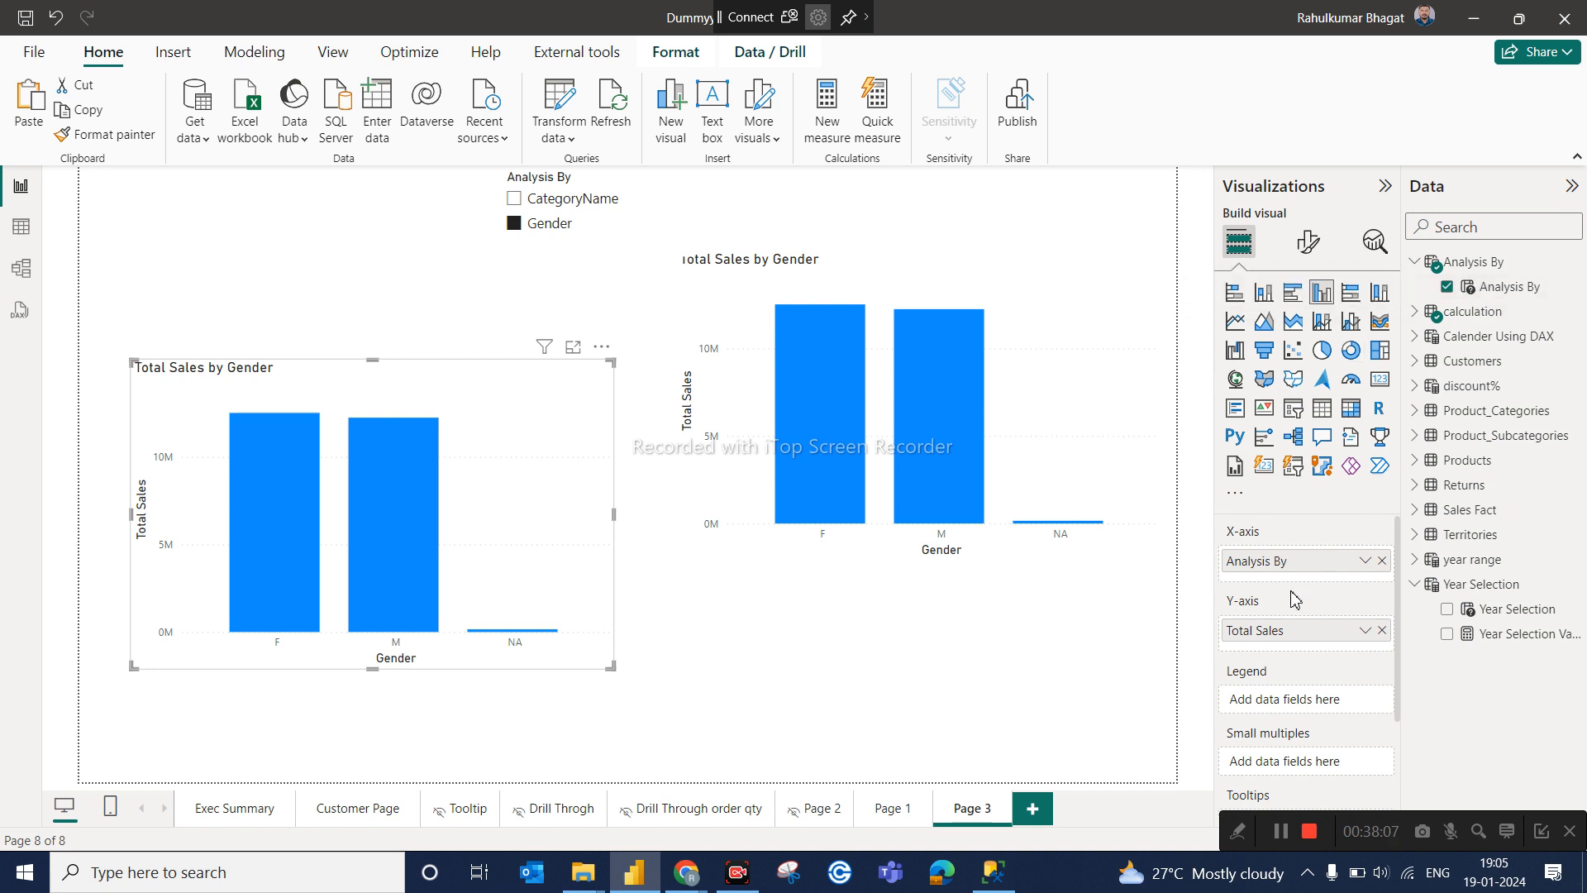
Examine the Analysis By table data, its column's DAX definition, and the fields of the Territories table.
left_click(23, 235)
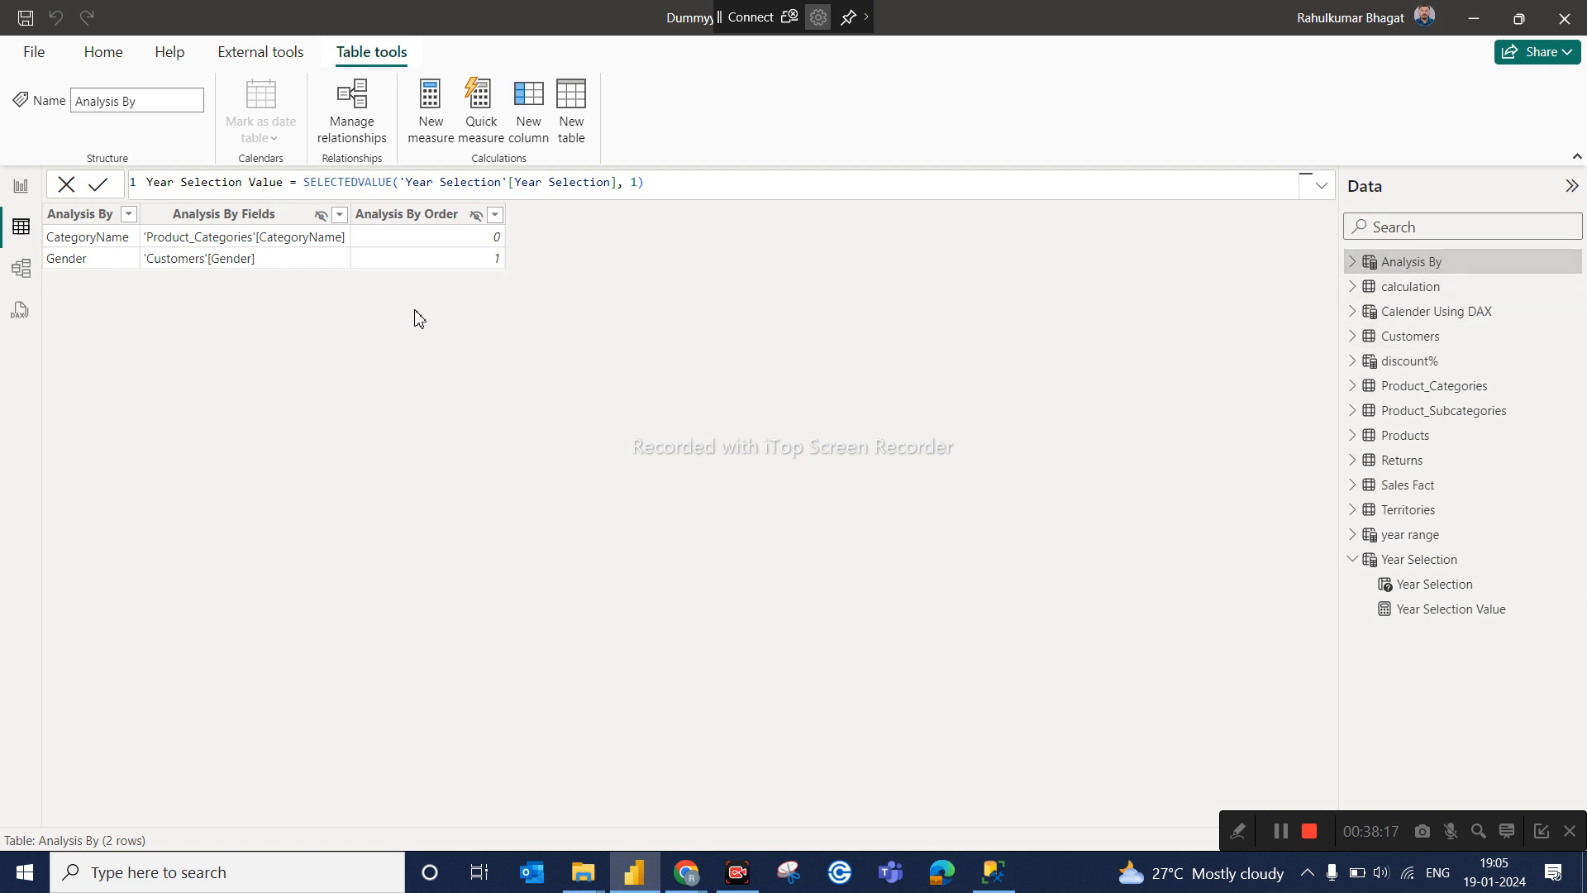
left_click(1353, 263)
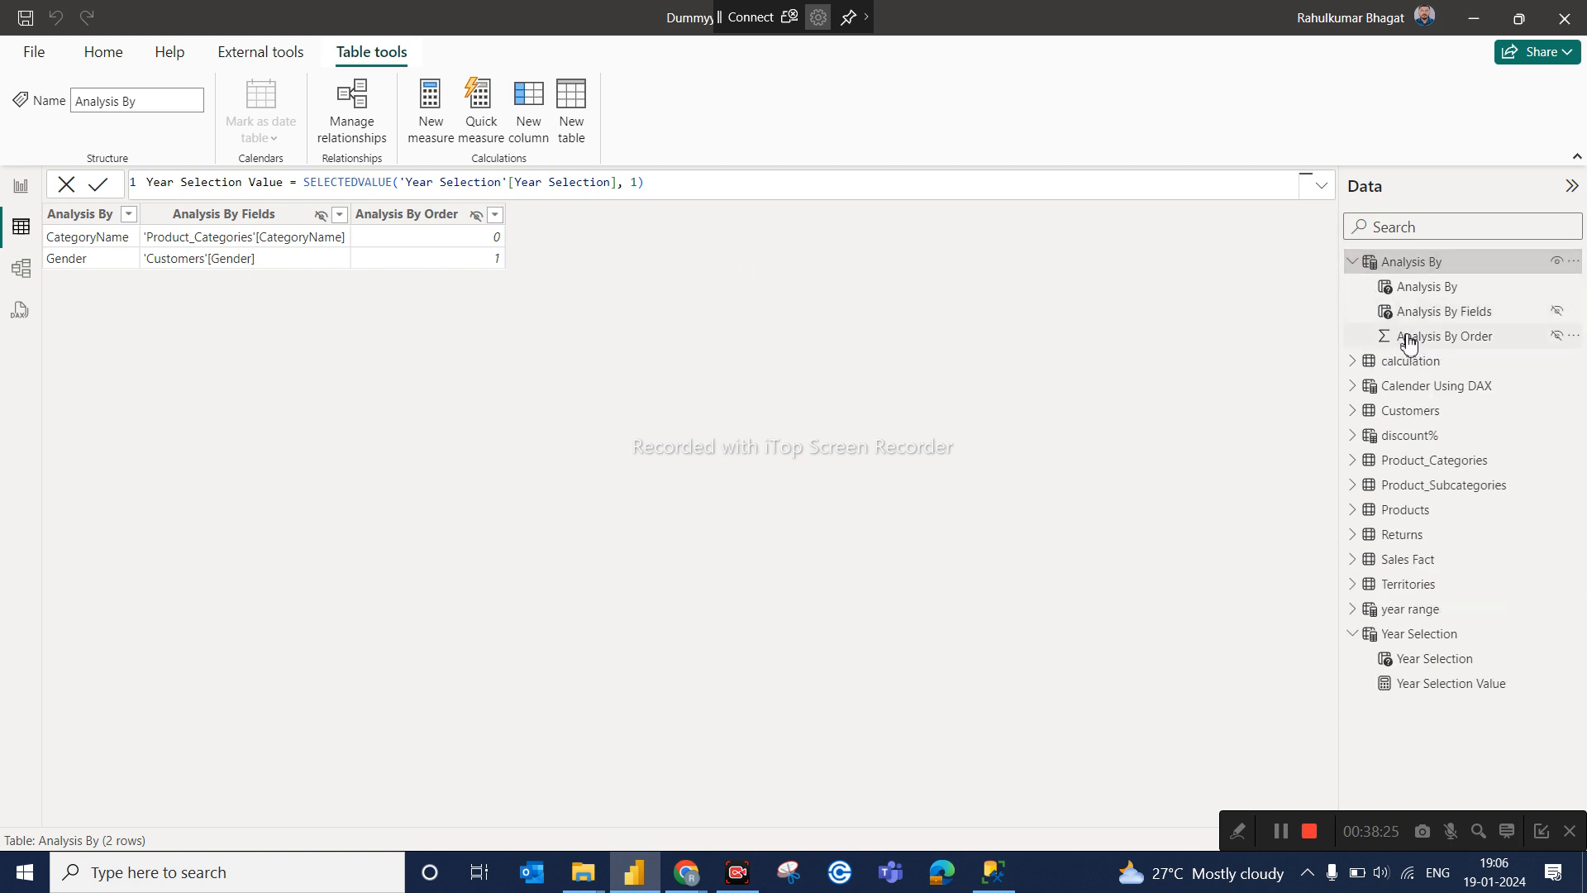
left_click(1432, 296)
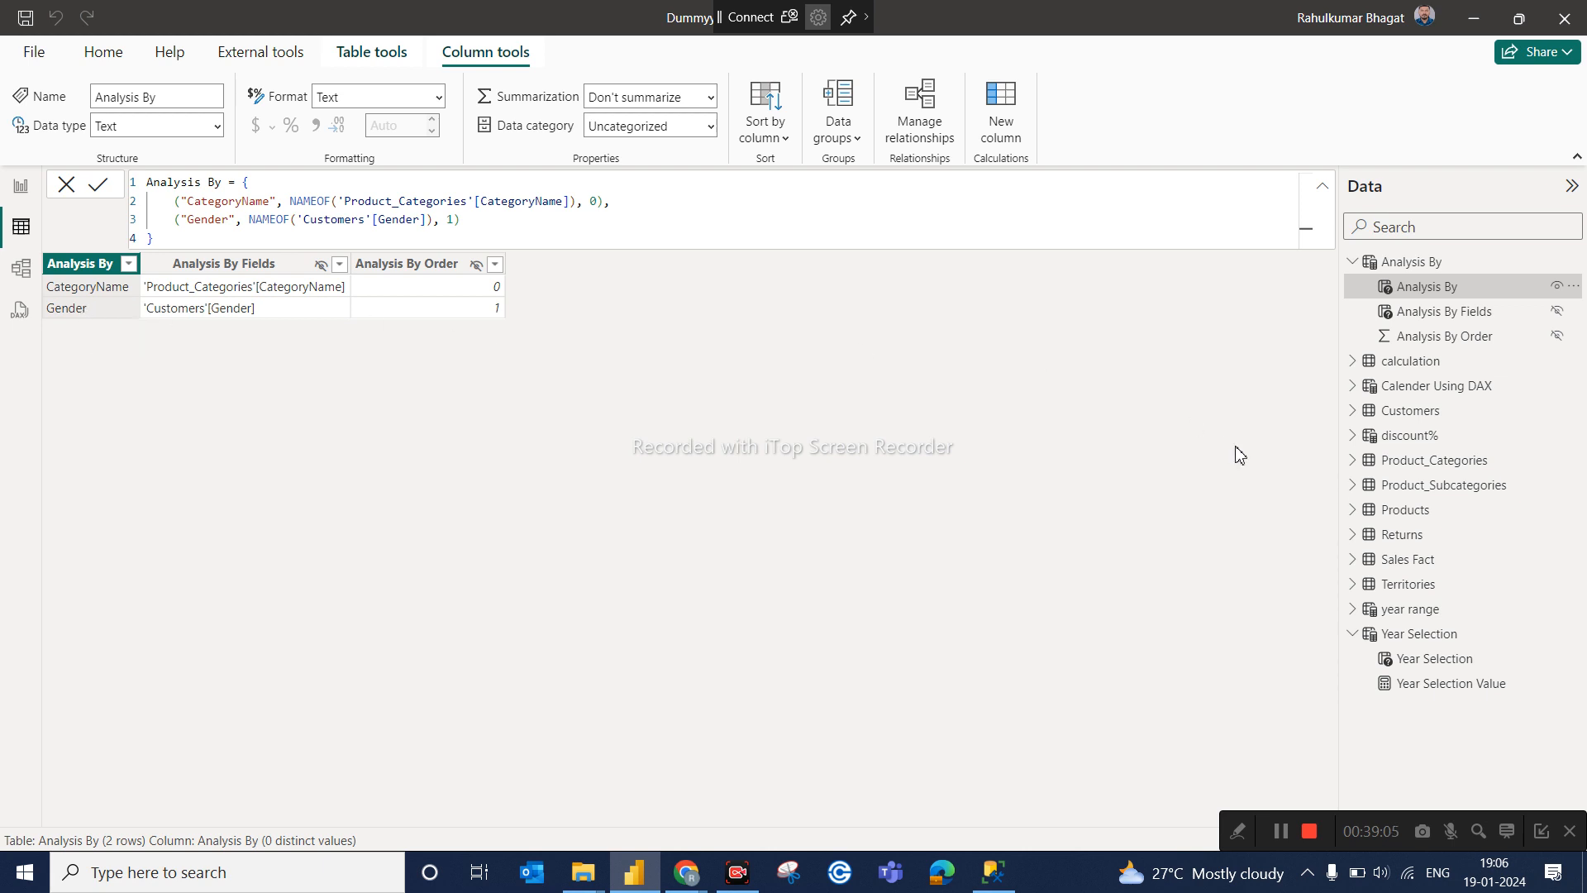
left_click(1356, 510)
left_click(1356, 511)
left_click(1353, 584)
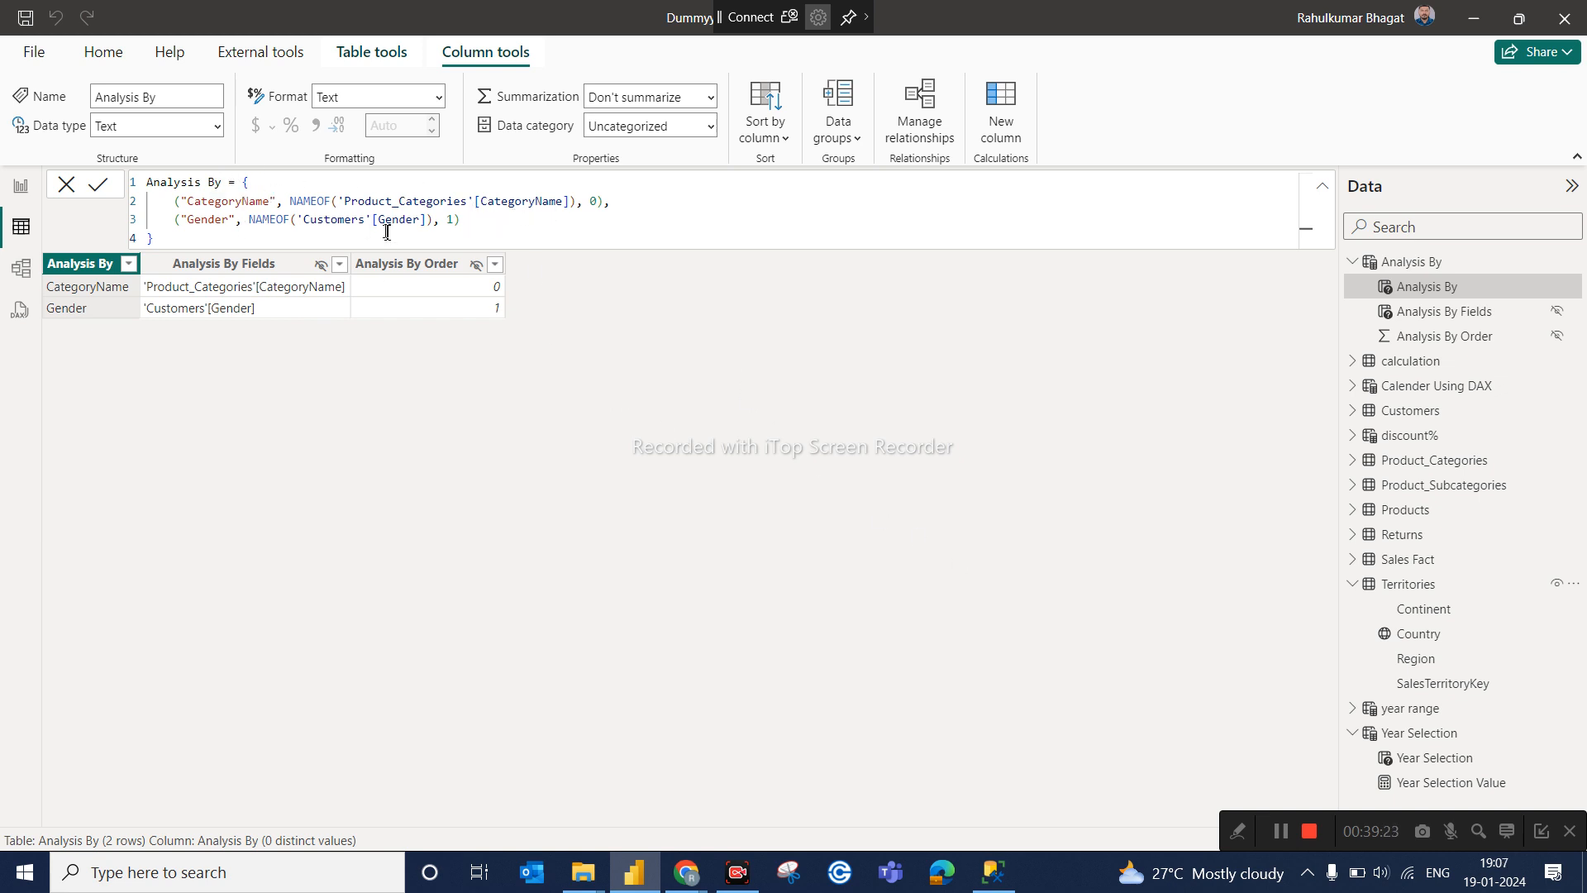
Add a copy of the Gender entry as a new line below it in the Analysis By definition, separated by a comma.
left_click(468, 221)
type(",")
key("shift+Return")
left_click_drag(459, 221, 177, 226)
key("ctrl+c")
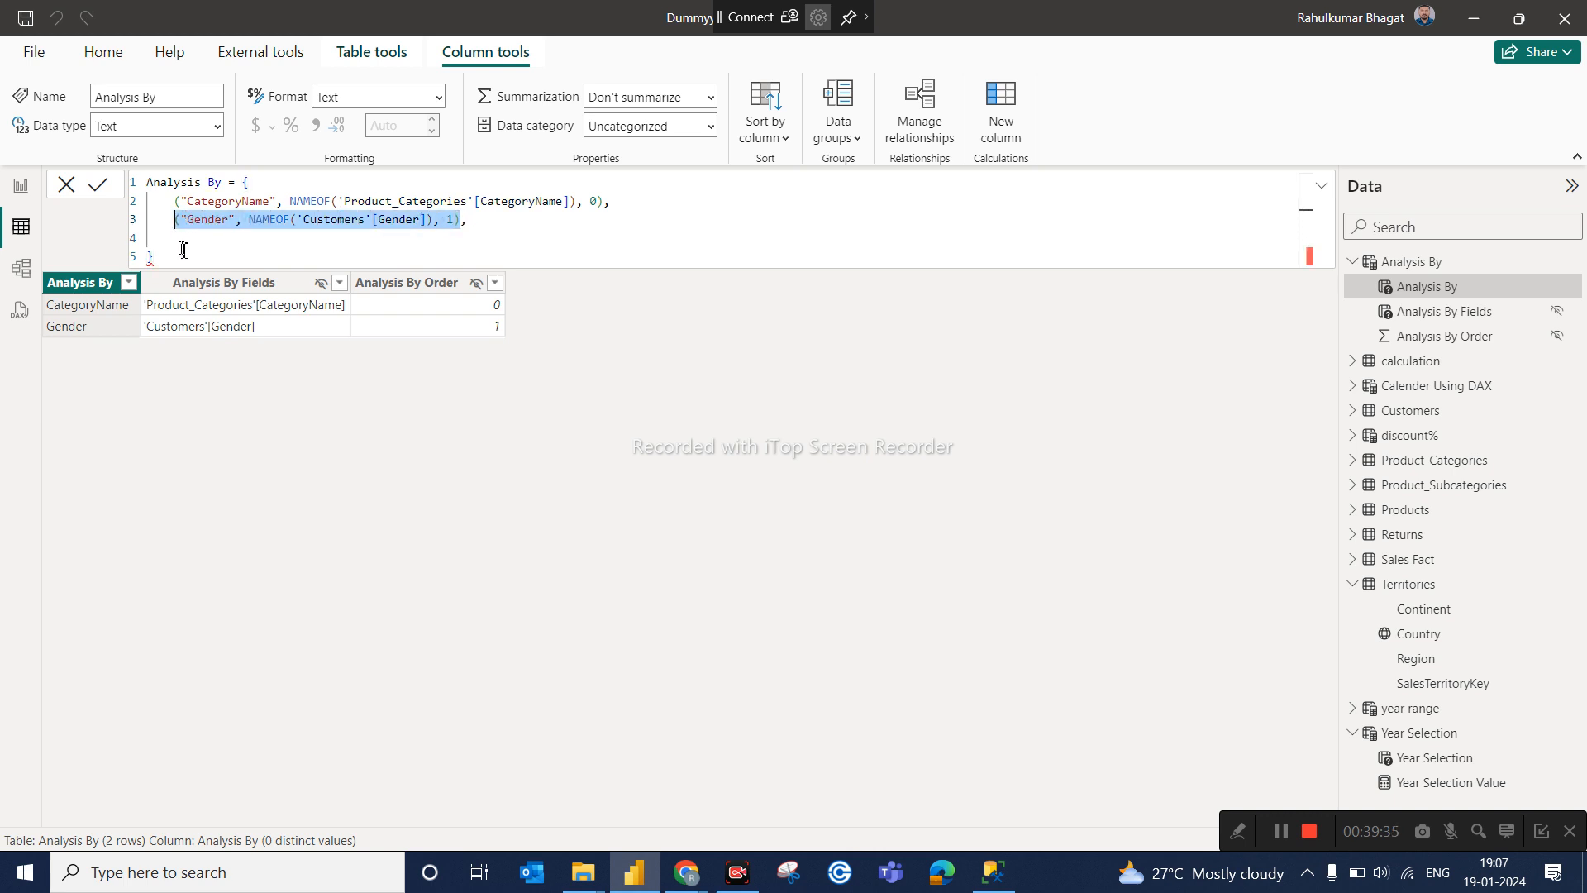
left_click(190, 257)
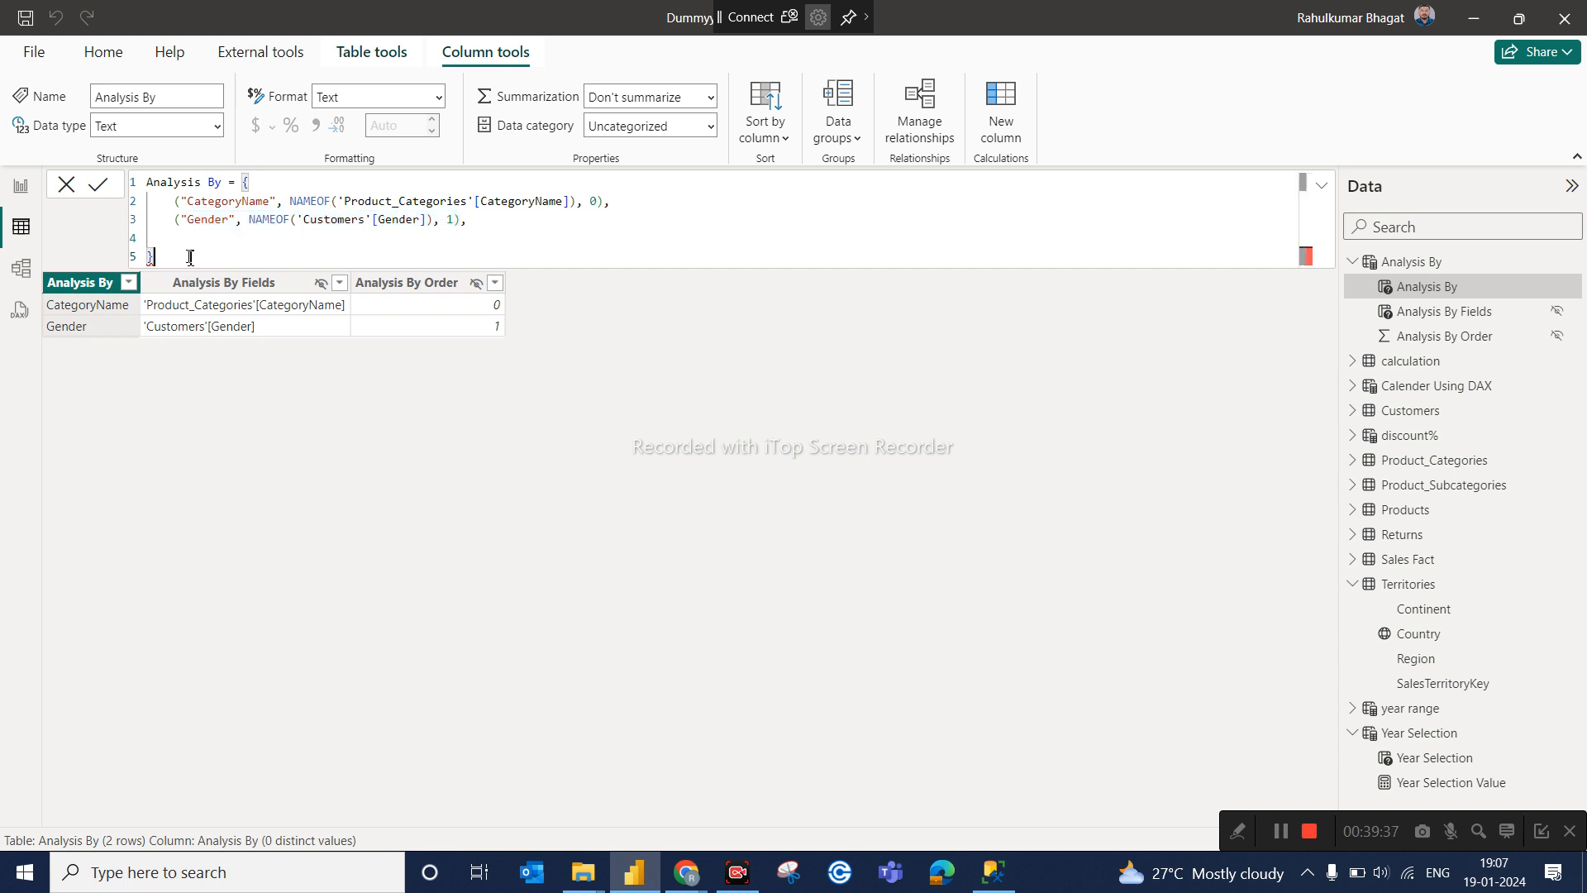
key("BackSpace")
key("ctrl+v")
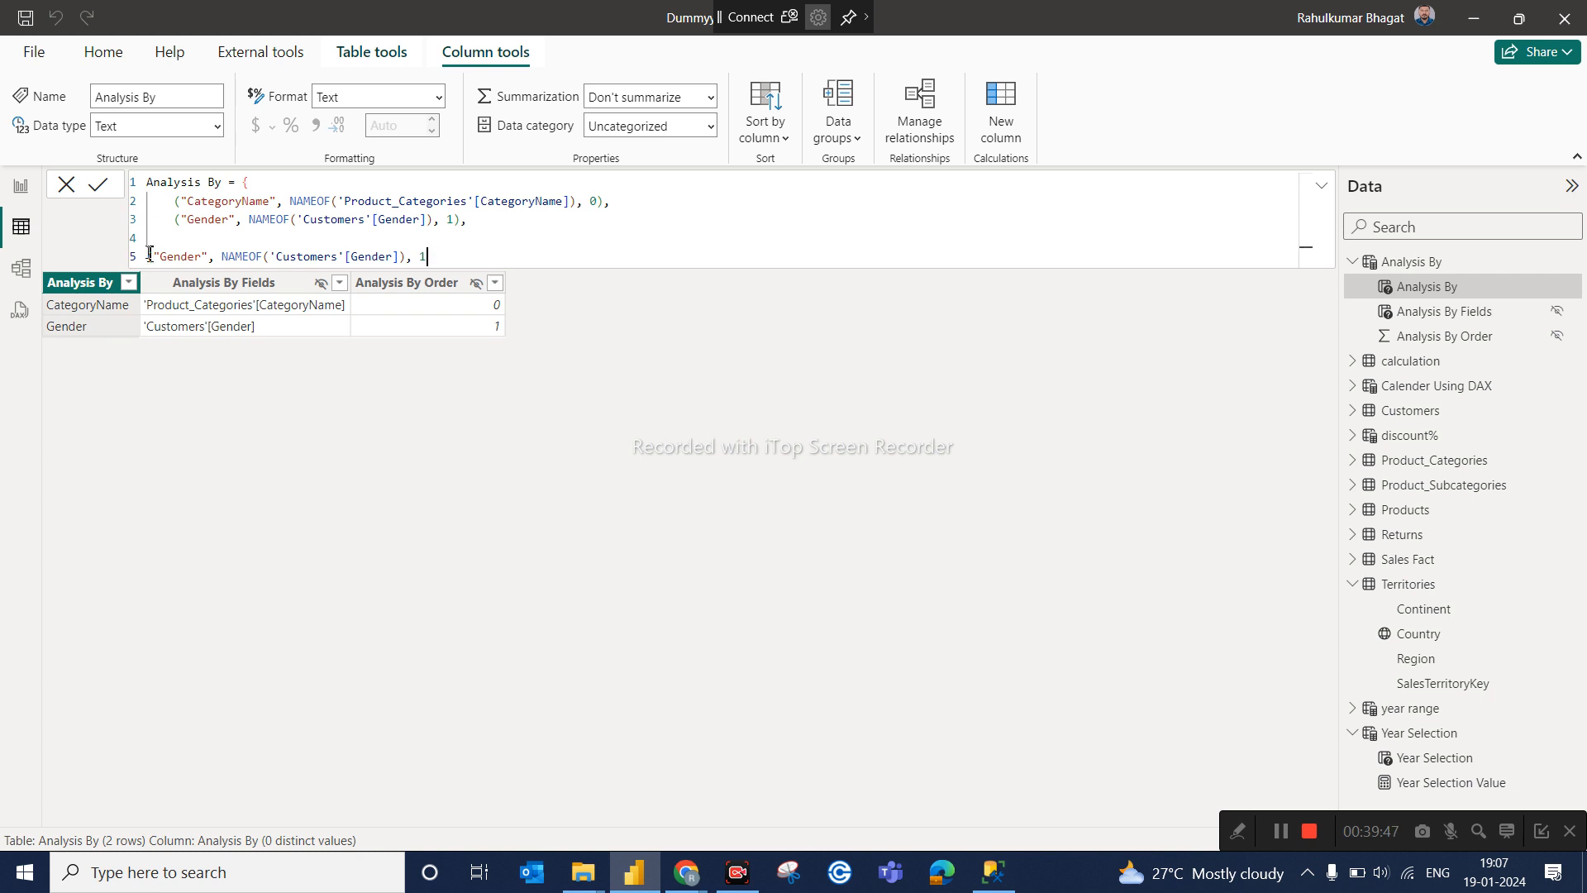
type(")")
left_click(149, 256)
type("(")
left_click(157, 241)
key("BackSpace")
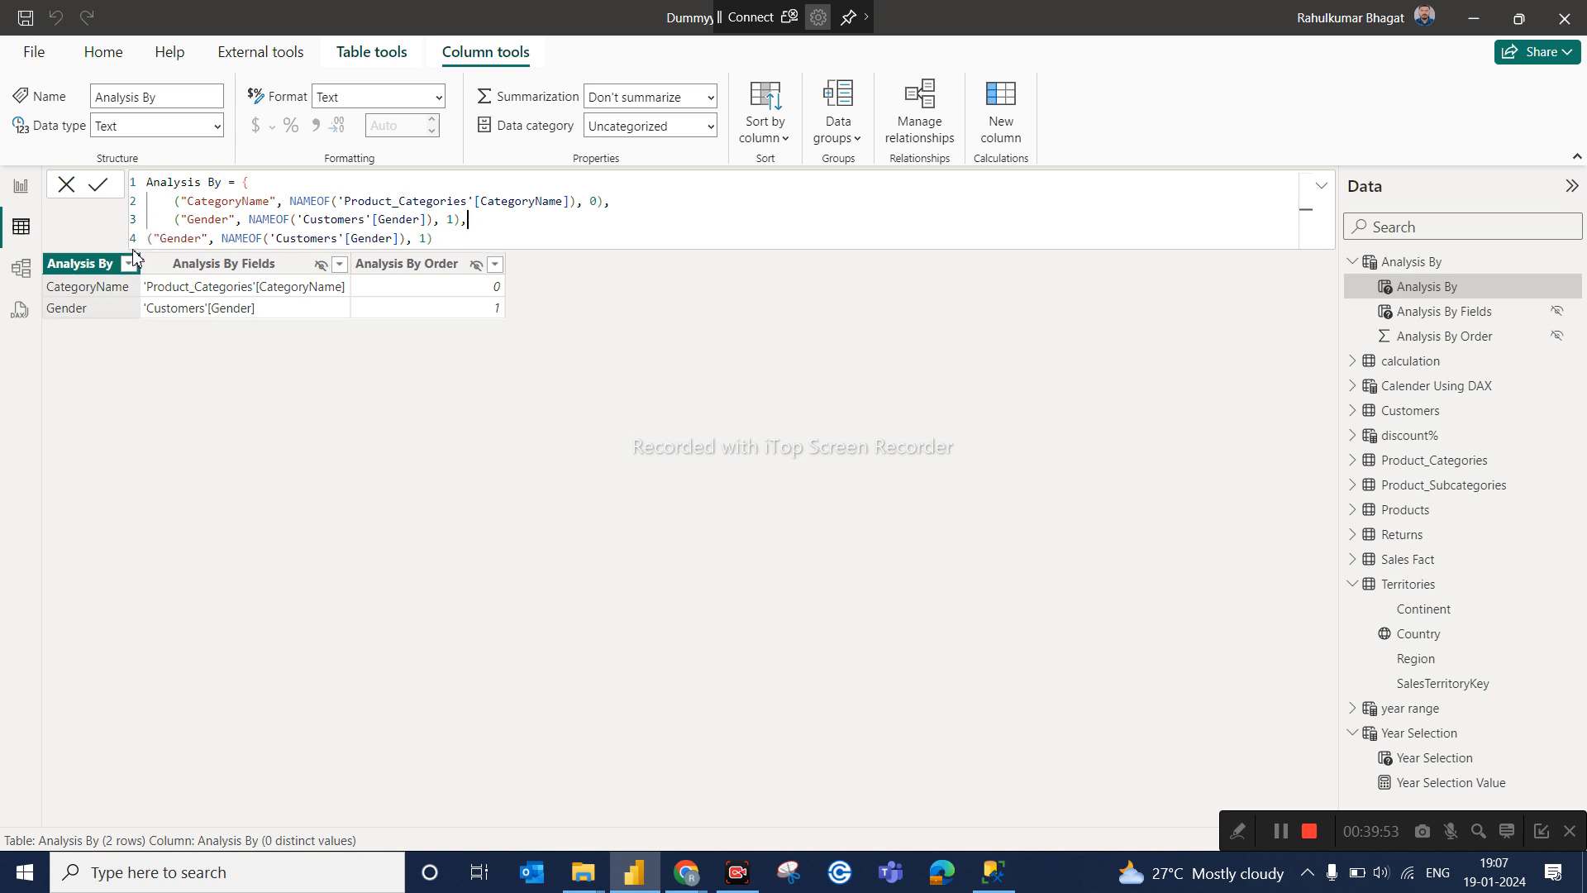
In the added entry of the Analysis By definition, set the order to 2 and replace the Customers Gender reference with Territories[Country].
left_click(431, 240)
key("BackSpace")
left_click(400, 239)
key("BackSpace")
key("BackSpace")
key("BackSpace")
key("BackSpace")
key("BackSpace")
key("BackSpace")
key("BackSpace")
key("BackSpace")
key("BackSpace")
key("BackSpace")
key("BackSpace")
key("BackSpace")
key("BackSpace")
key("BackSpace")
key("BackSpace")
key("BackSpace")
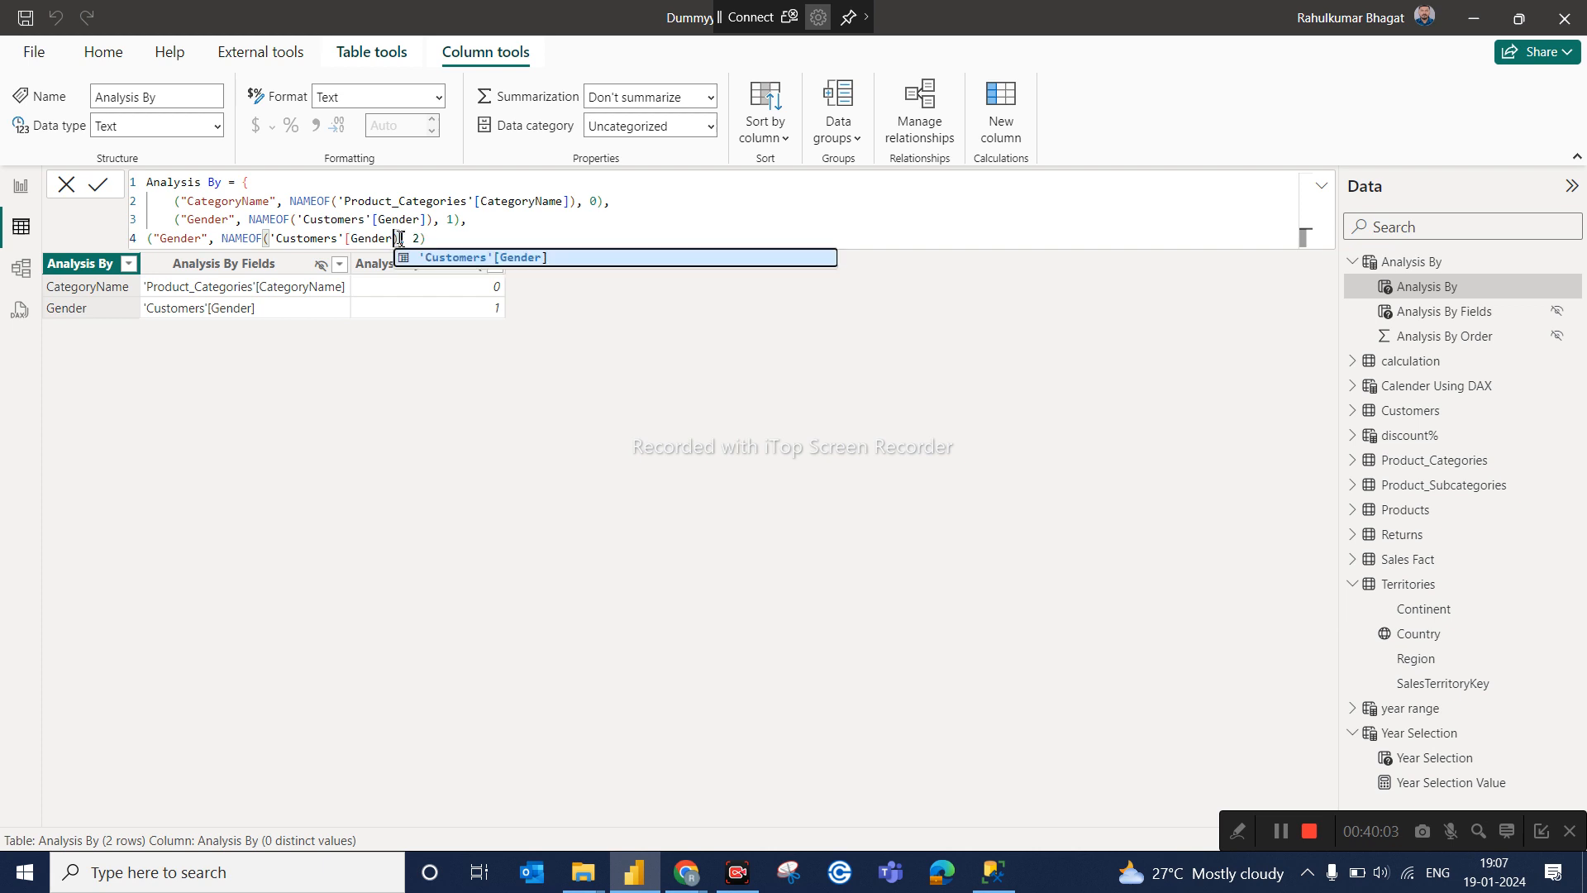
key("BackSpace")
key("BackSpace")
key("BackSpace")
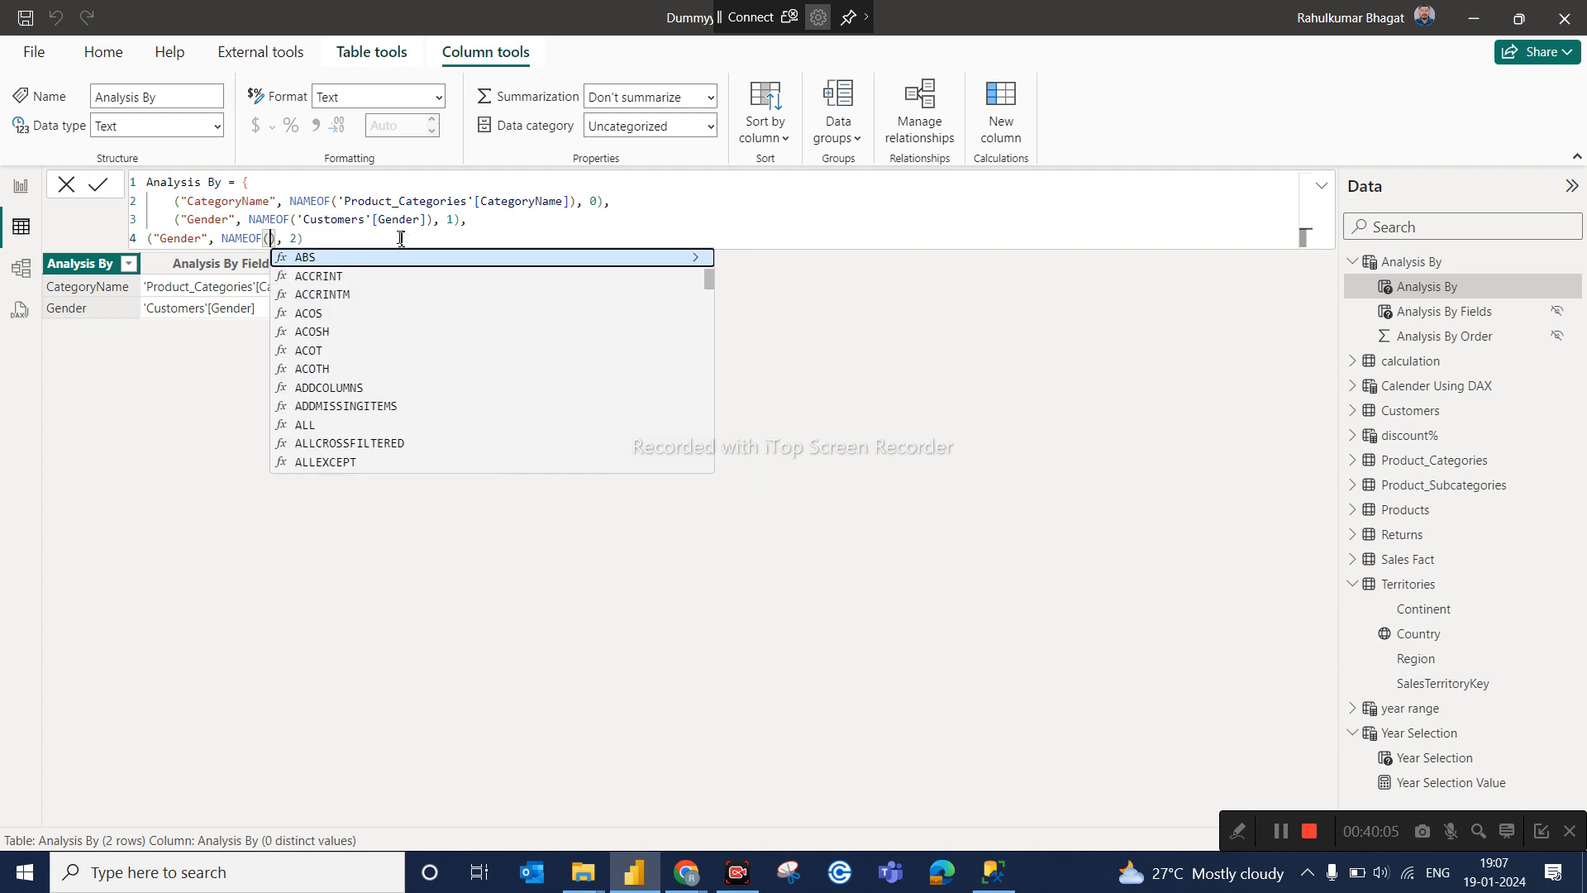
type("ter")
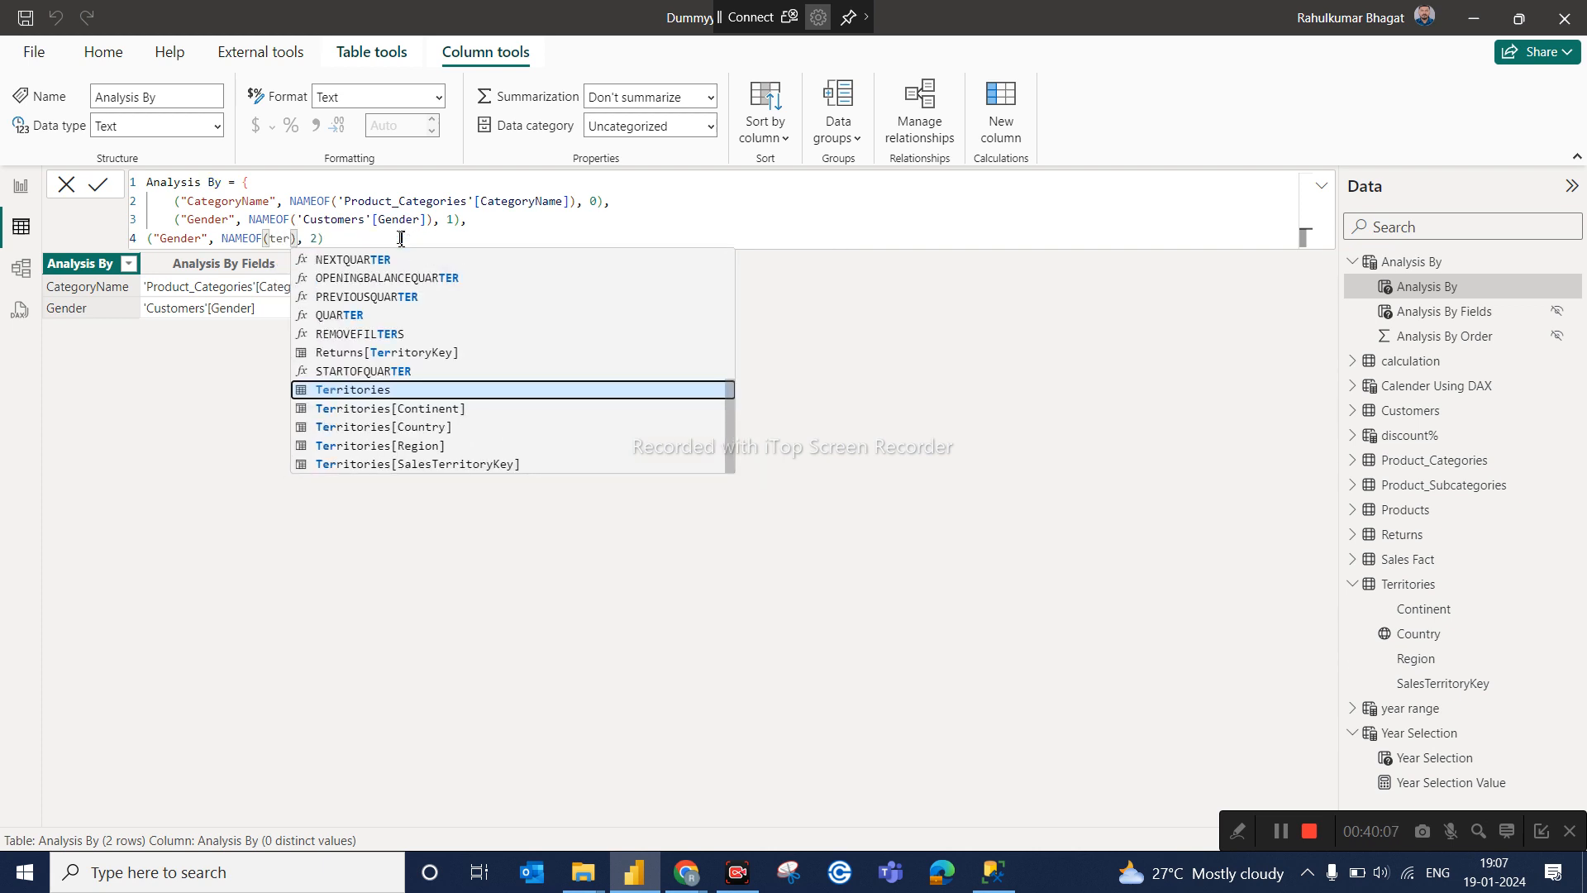
left_click(421, 428)
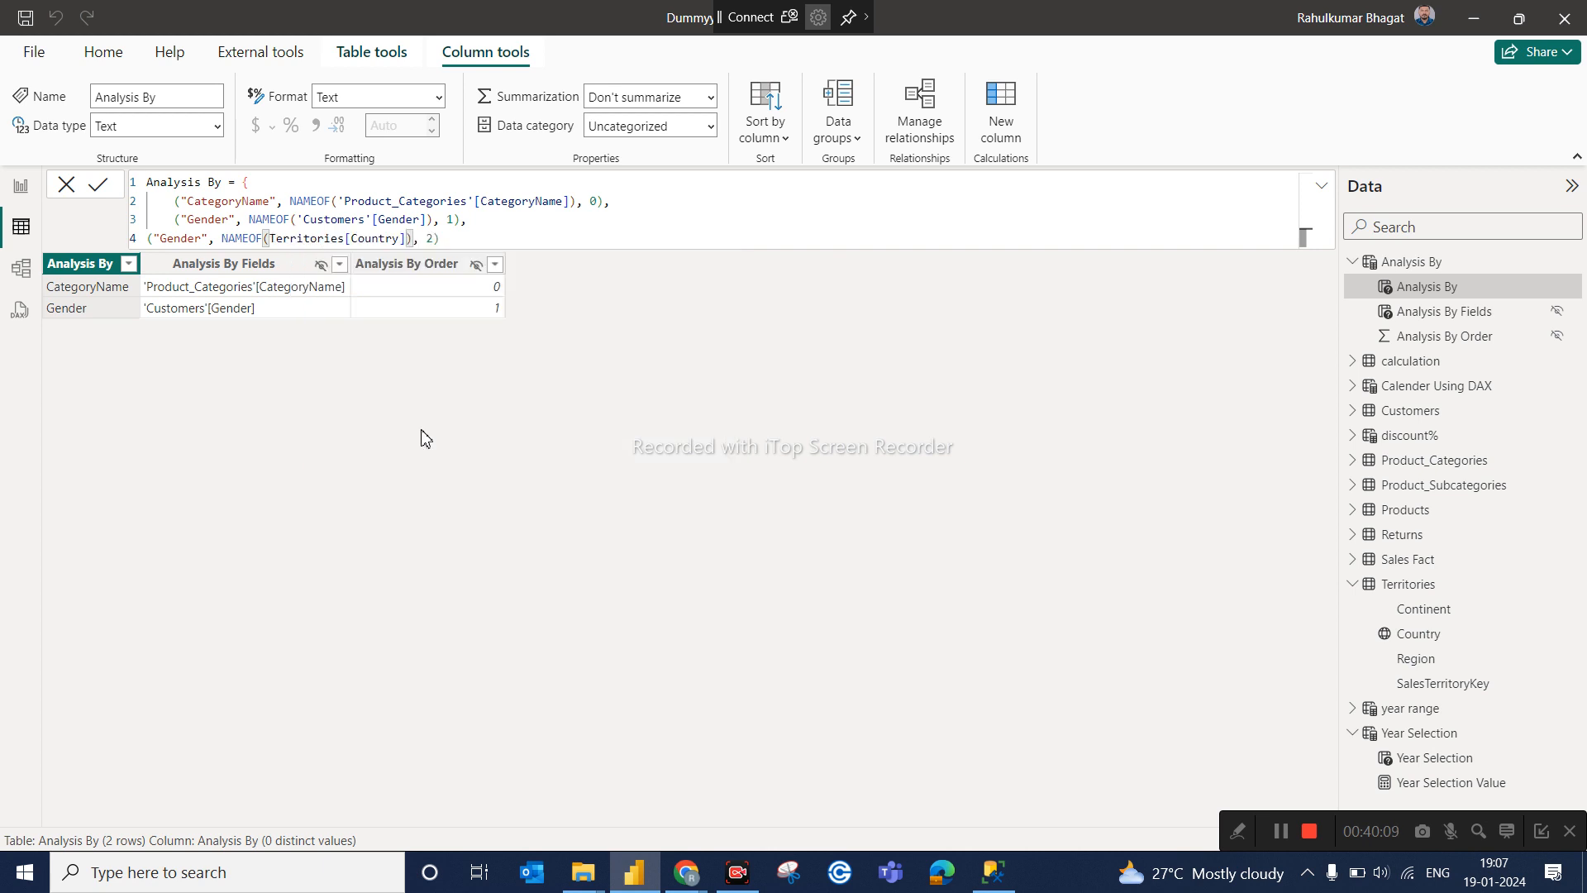
Change the display label of the Territories[Country] entry in the Analysis By definition from Gender to Country.
key("Right")
key("Right")
key("Right")
key("Right")
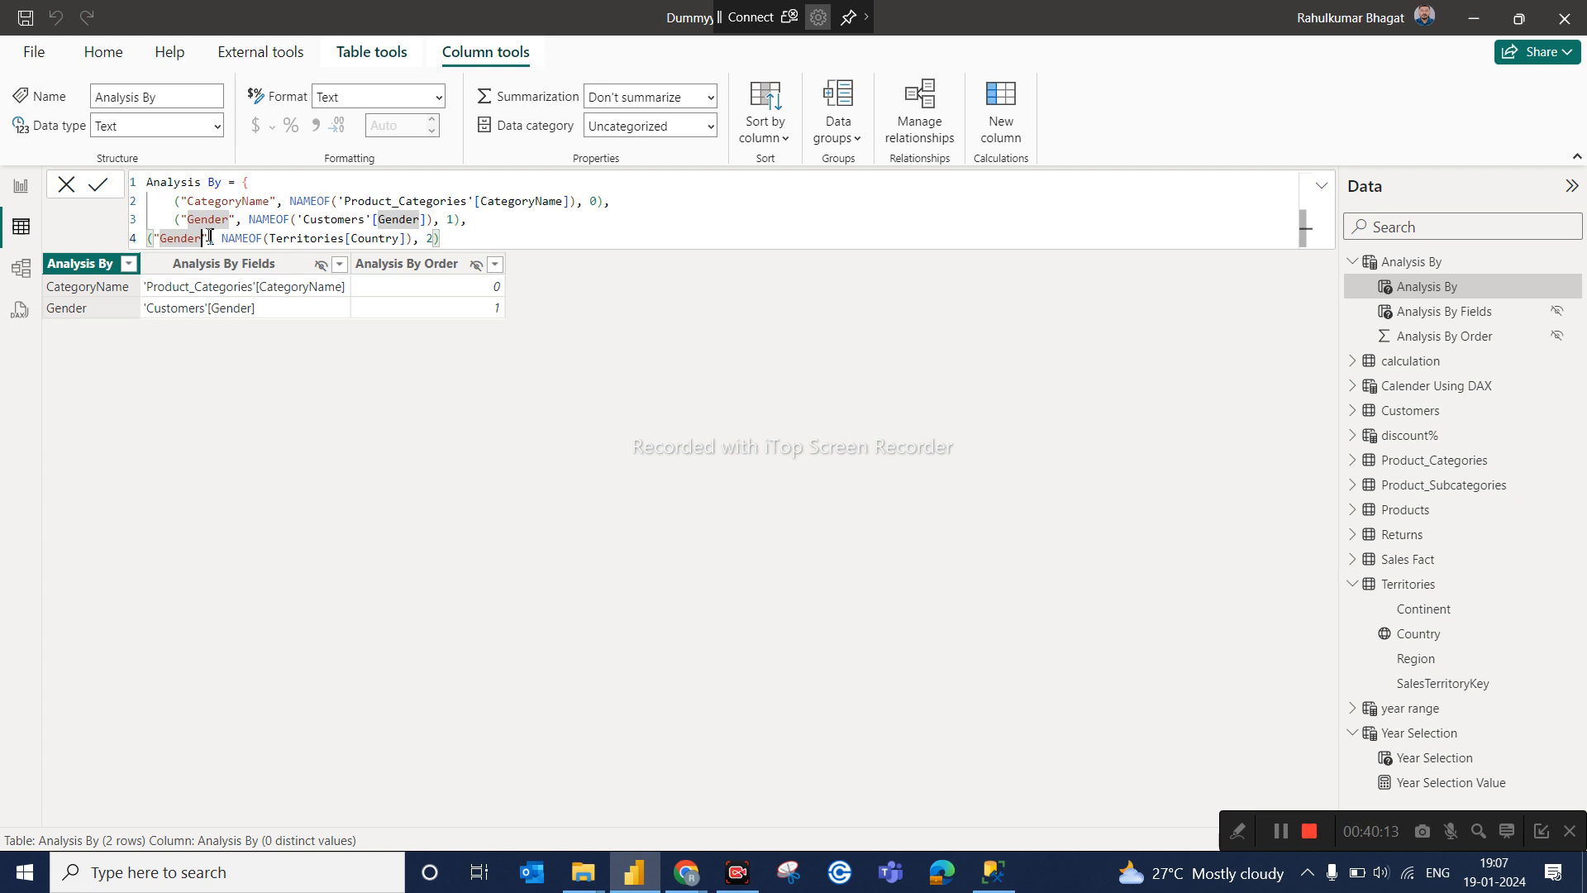
key("BackSpace")
key("BackSpace")
key("BackSpace")
key("BackSpace")
key("BackSpace")
key("BackSpace")
type("Country")
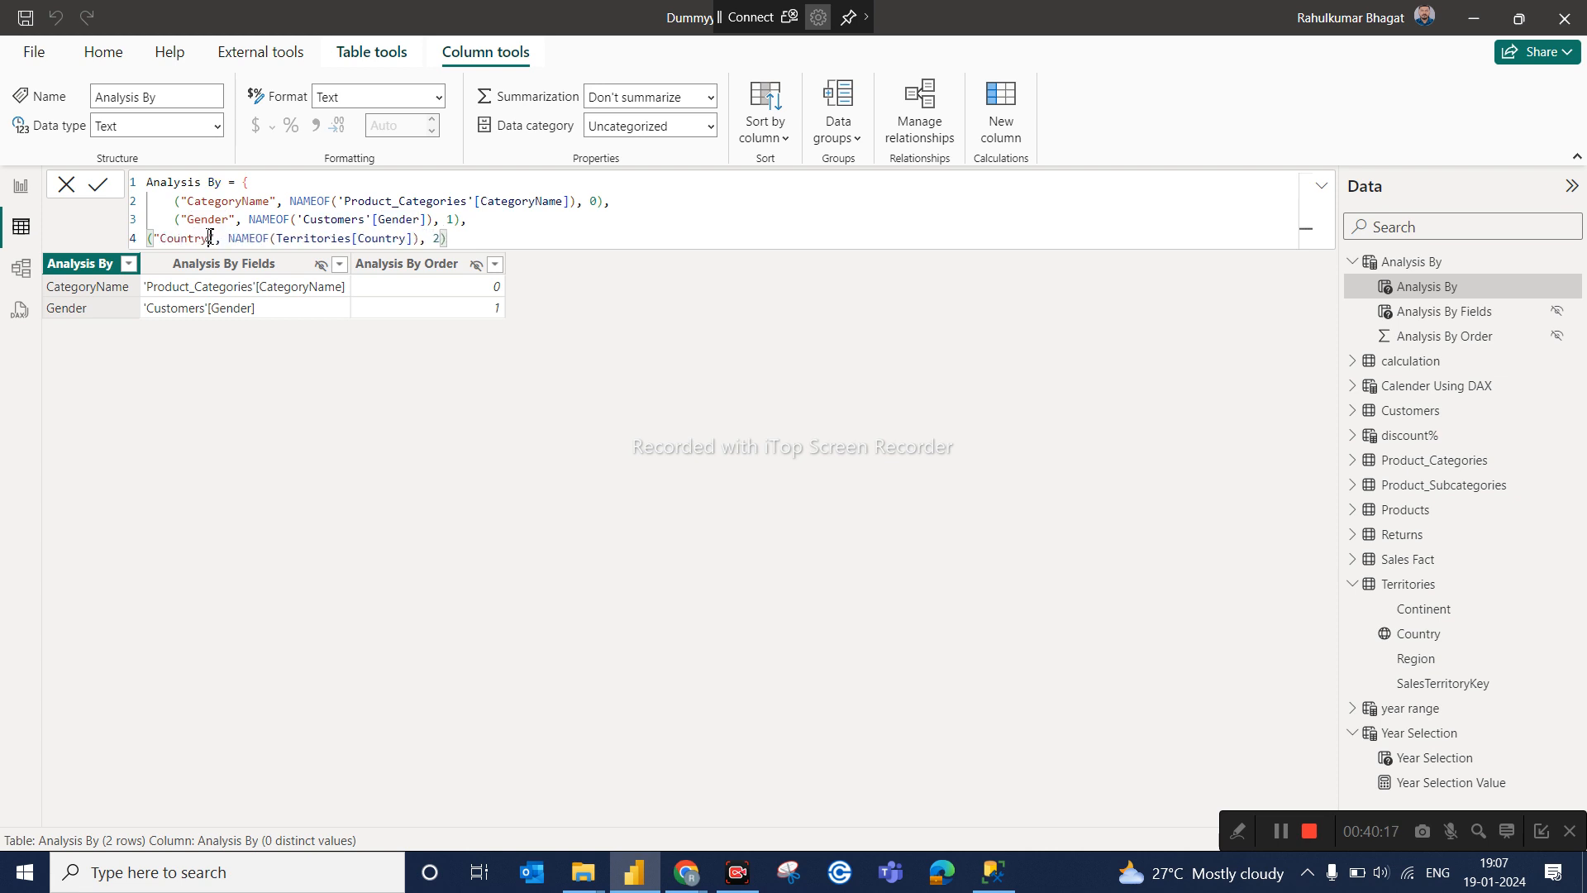
Close the Analysis By definition with a curly brace after the Country entry and commit the formula.
left_click(506, 240)
type("}")
key("Return")
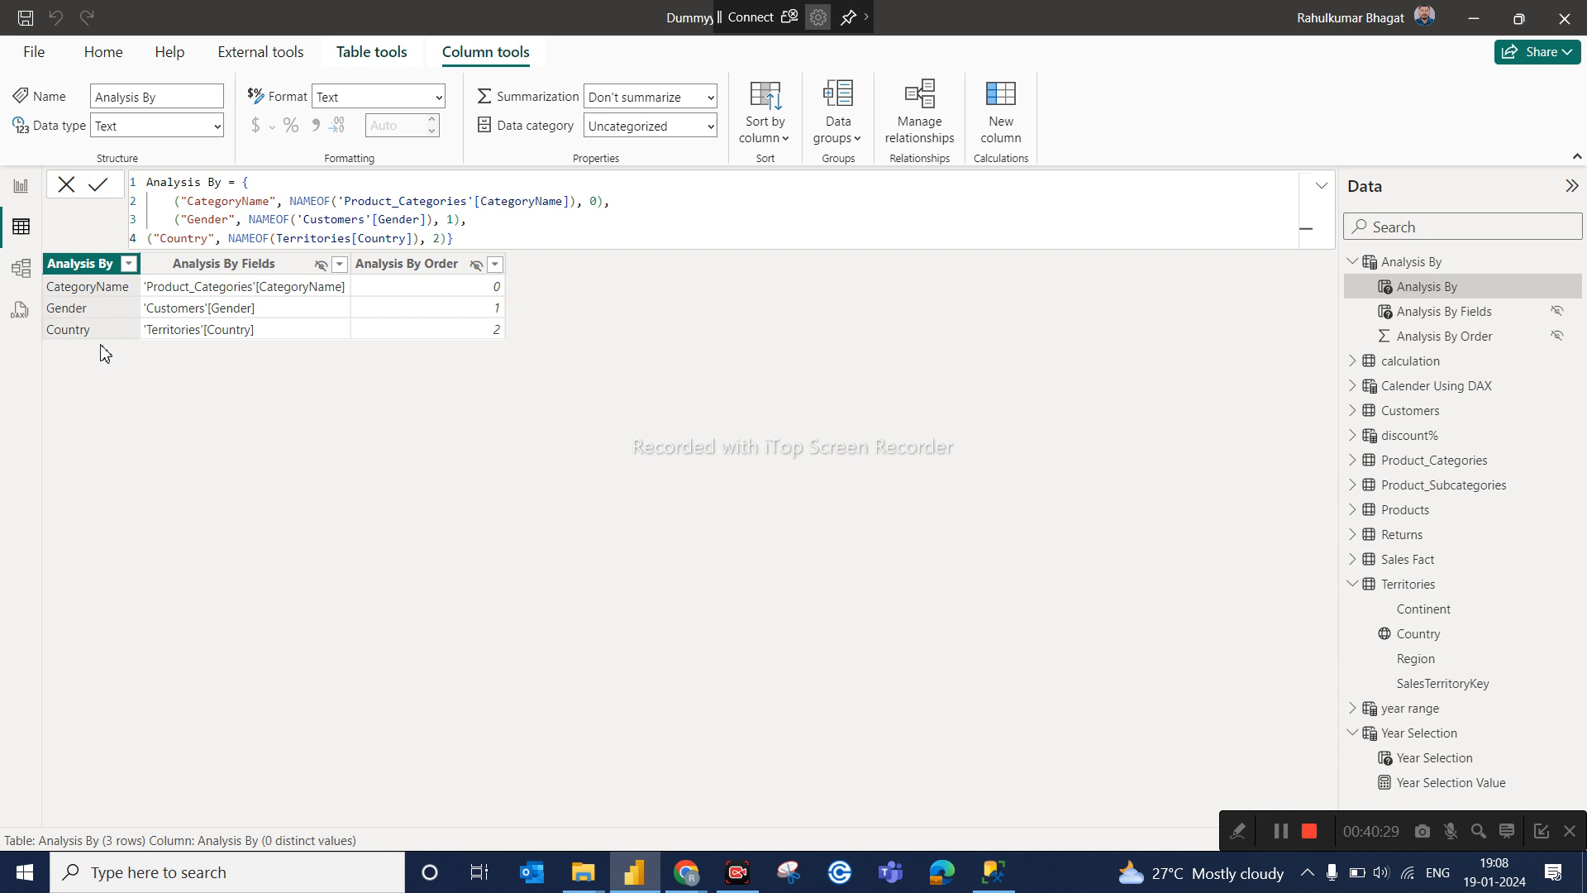
Return to the report page and test the parameter-driven chart by selecting Country in the Analysis By slicer.
left_click(21, 186)
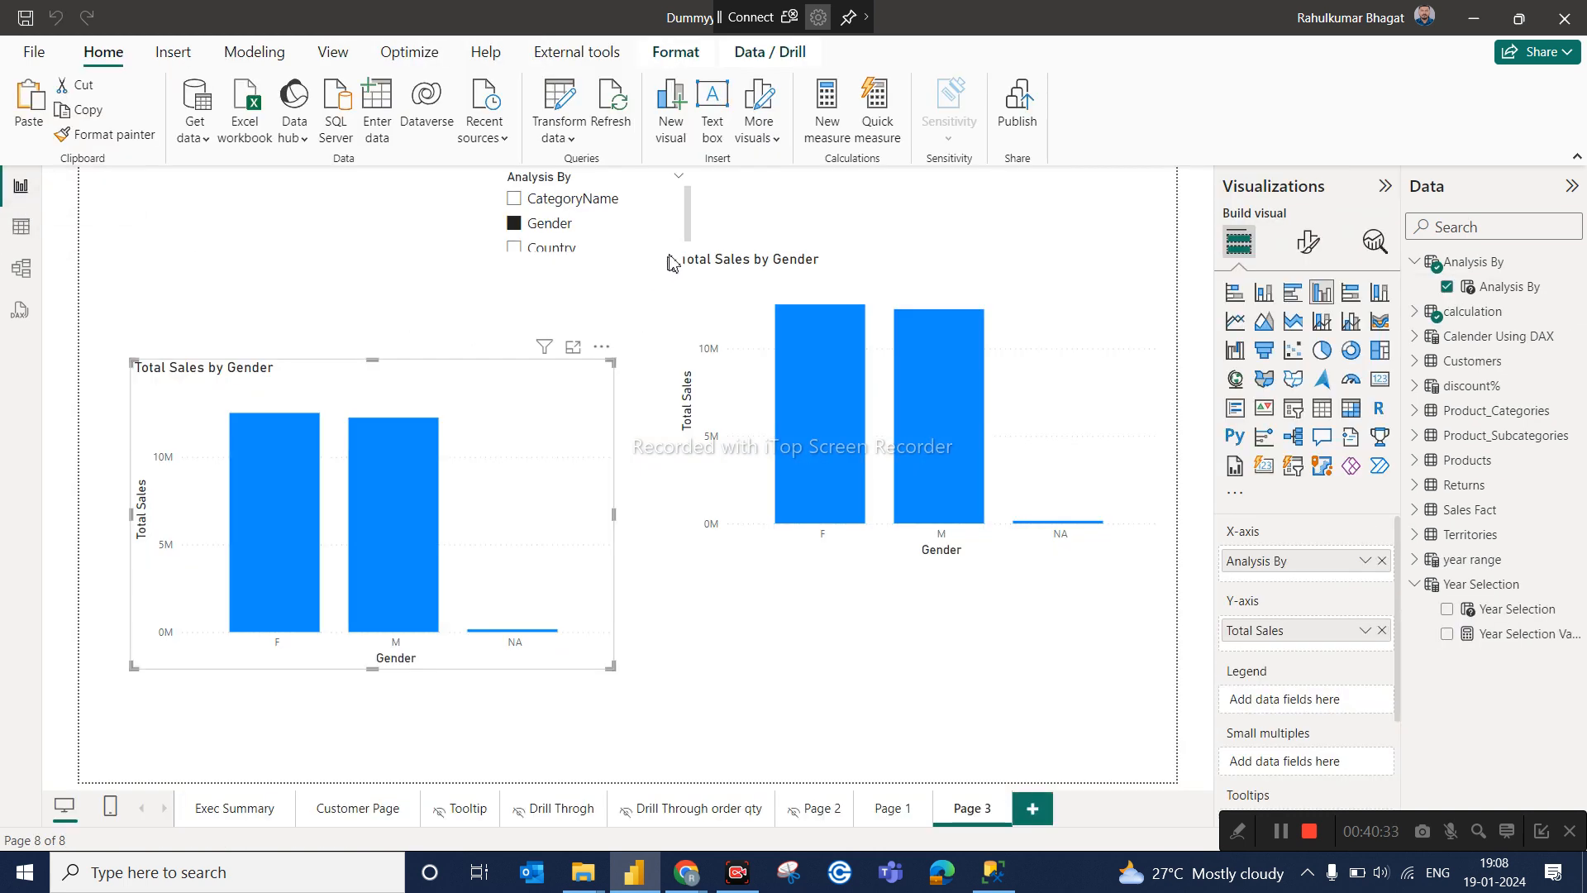
scroll(682, 219, "down", 1)
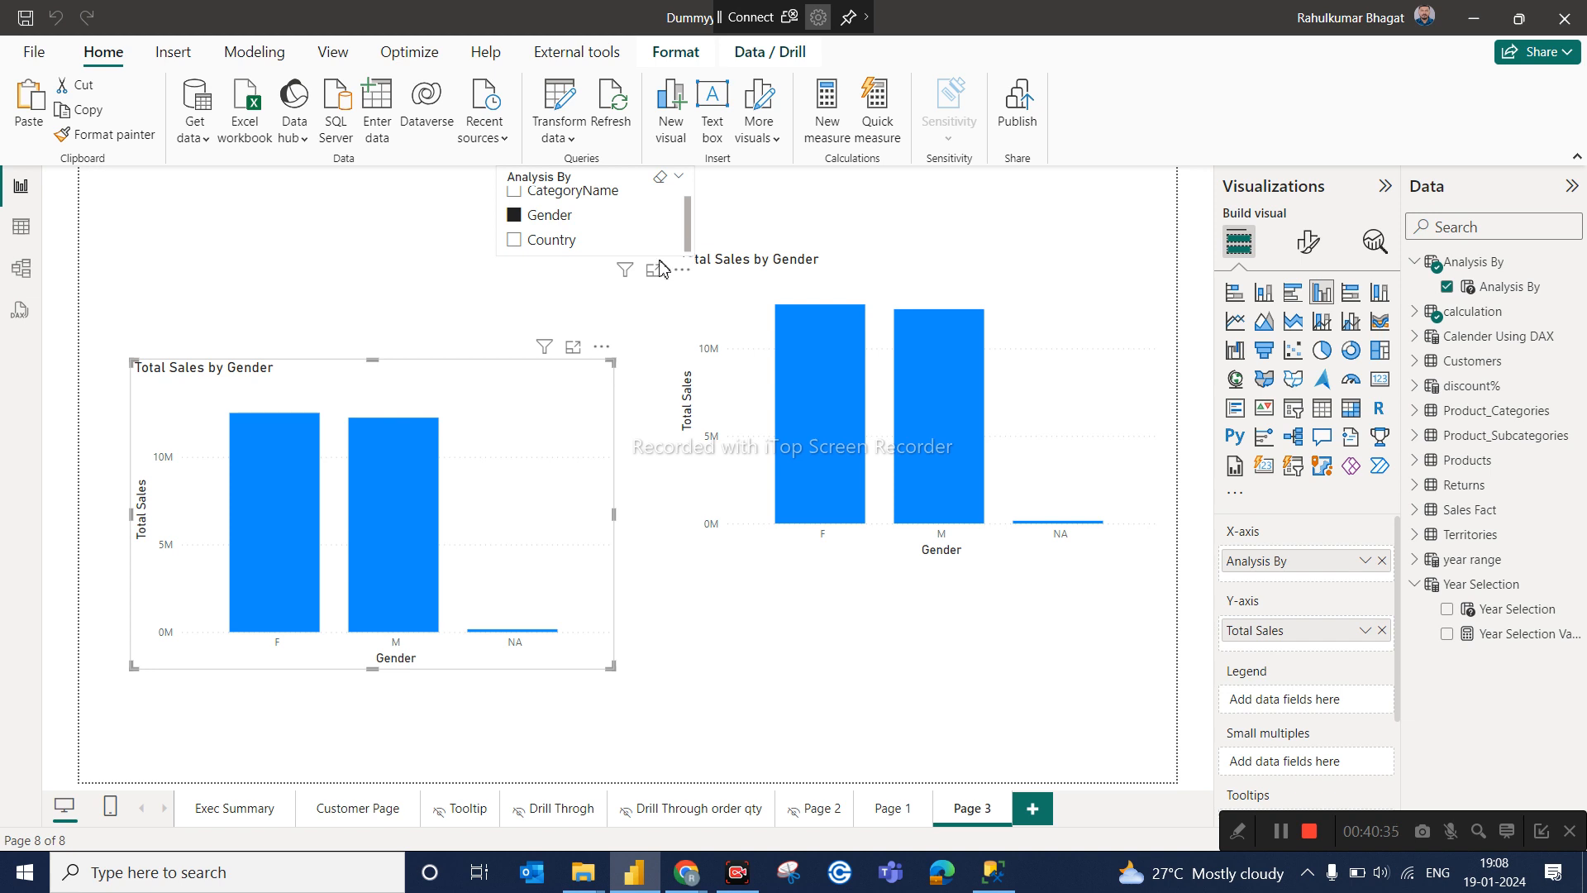
left_click(616, 252)
left_click(562, 245)
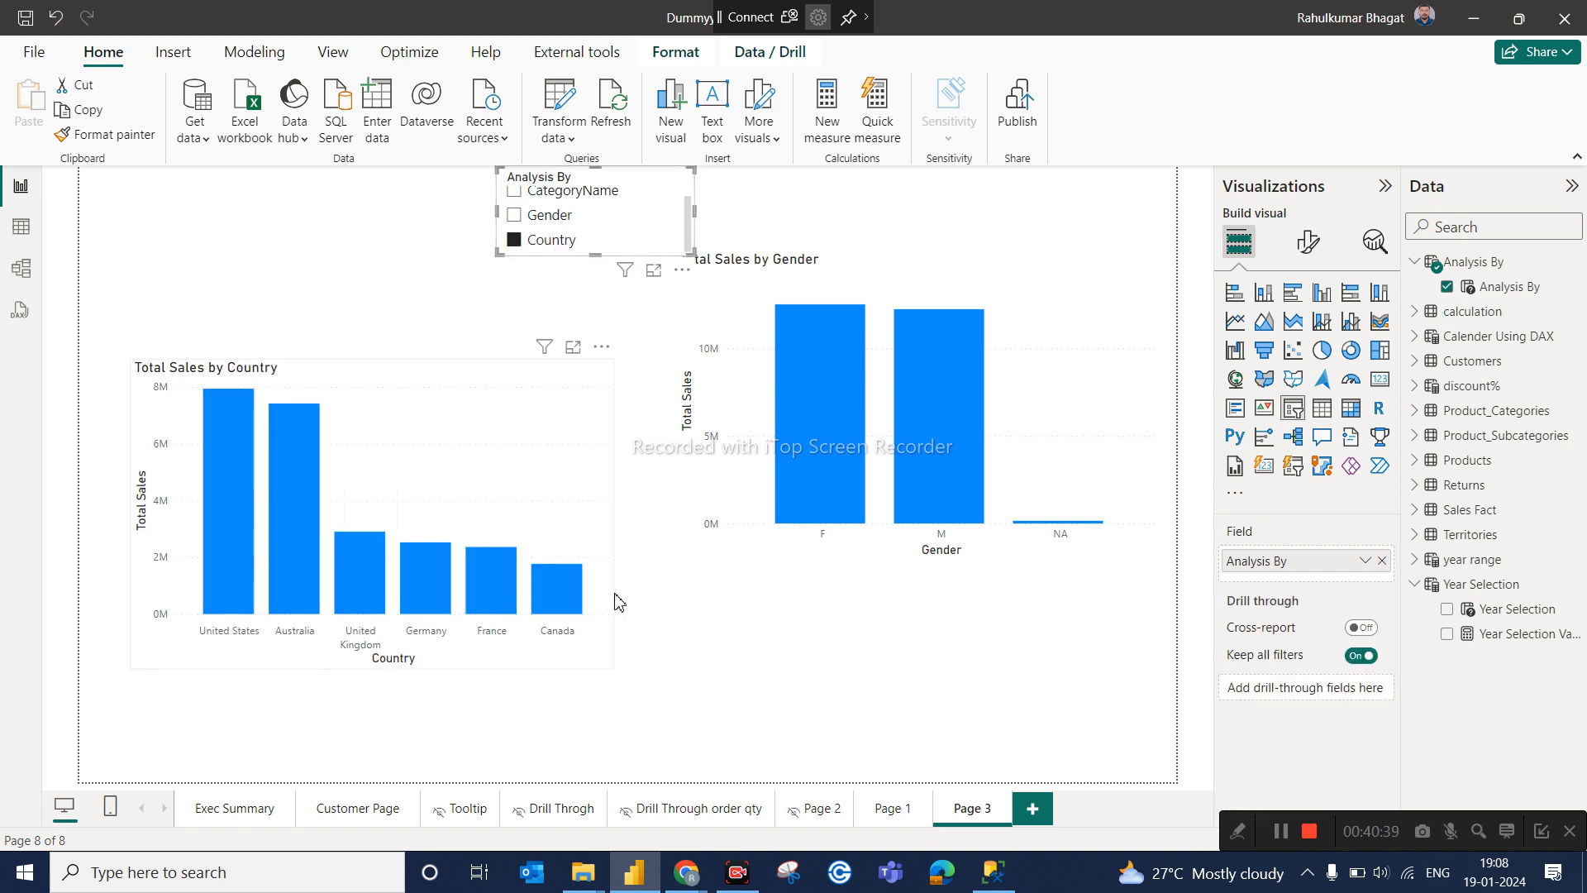
Delete the separate Total Sales by Gender chart and clear the Country selection in the Analysis By slicer.
left_click(1138, 292)
key("Delete")
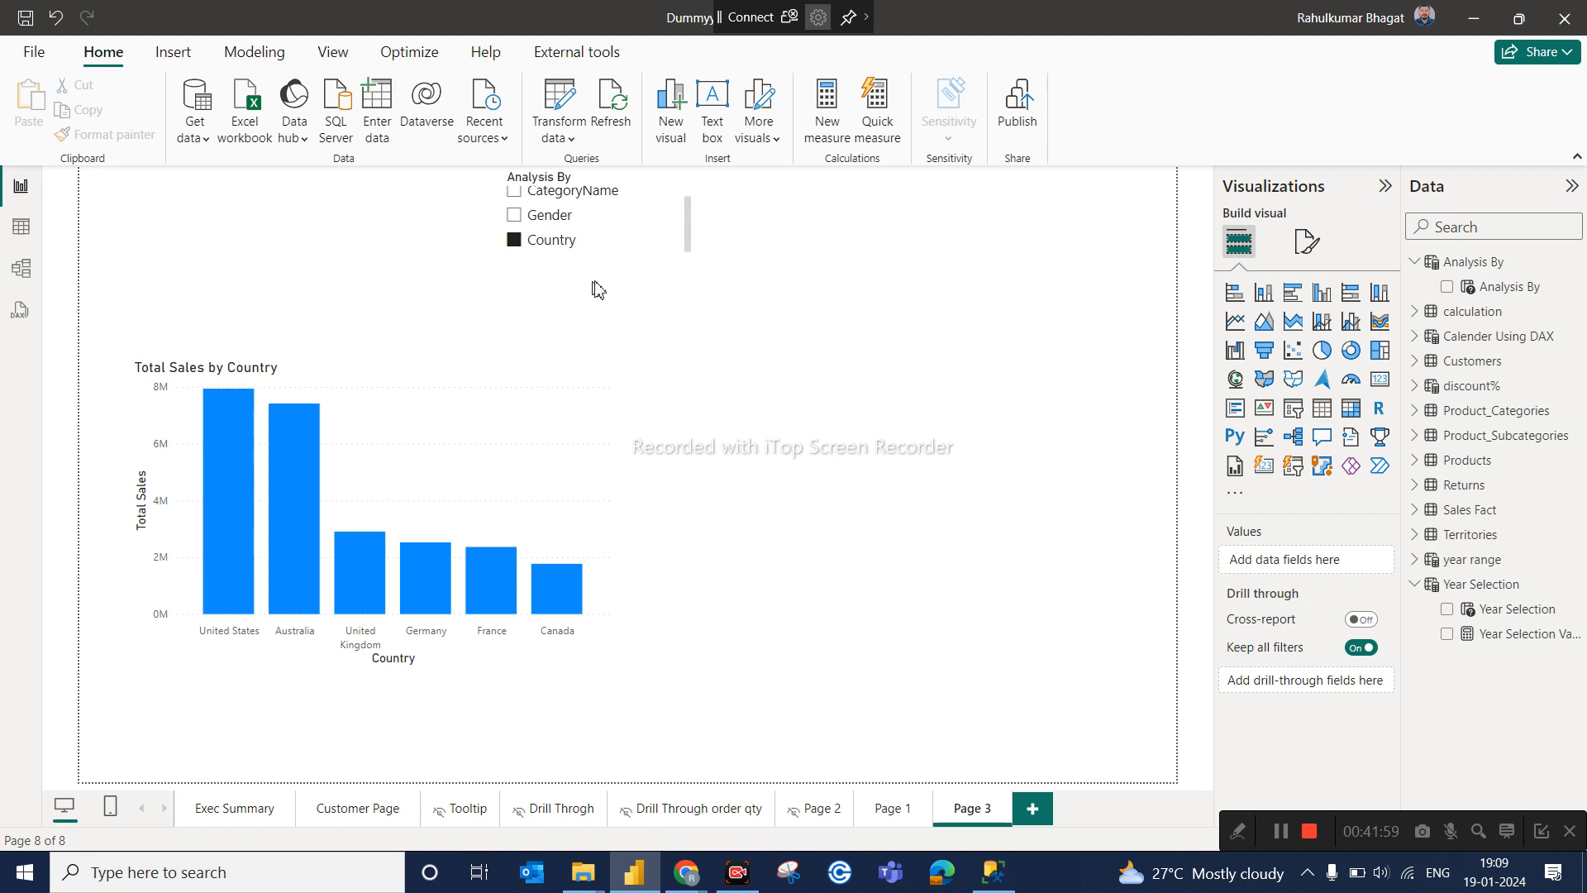
left_click(638, 242)
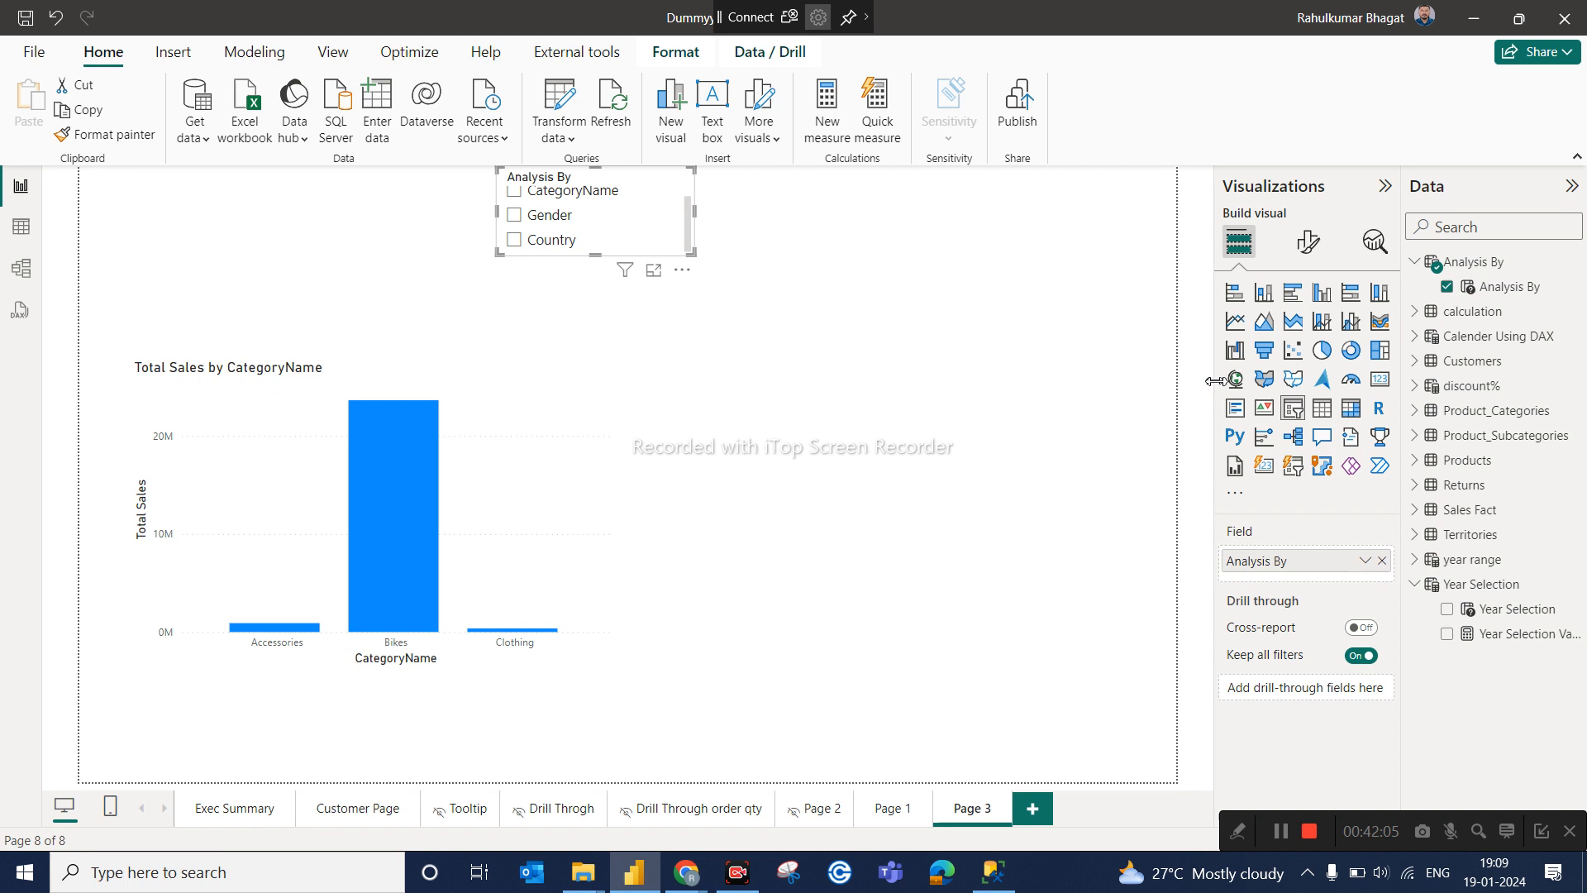
Delete the Analysis By table from the model.
left_click(1573, 263)
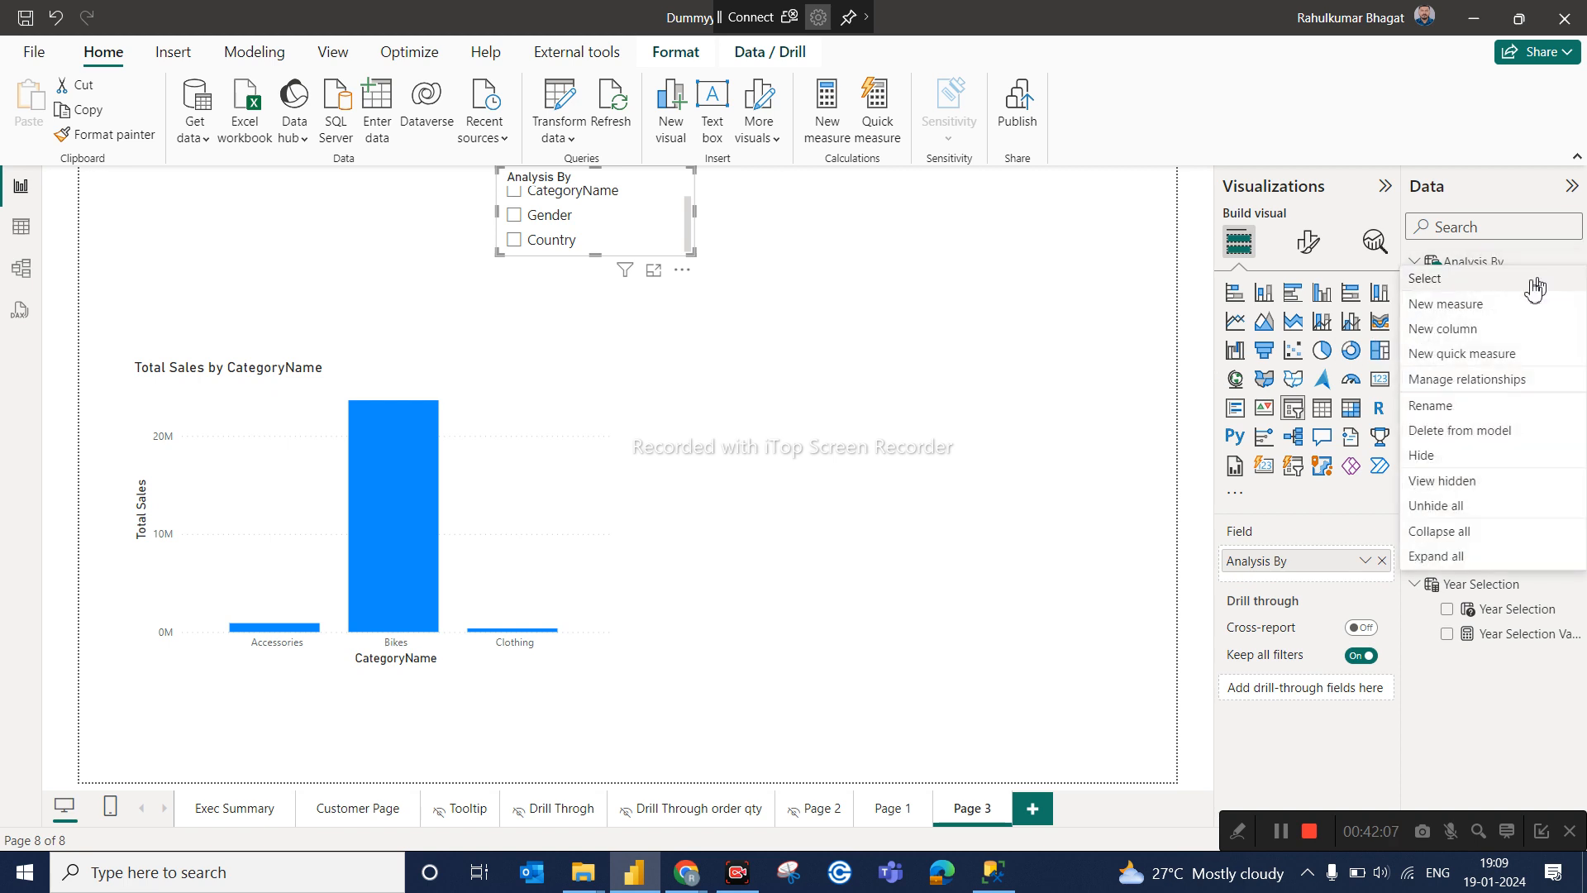
left_click(1439, 432)
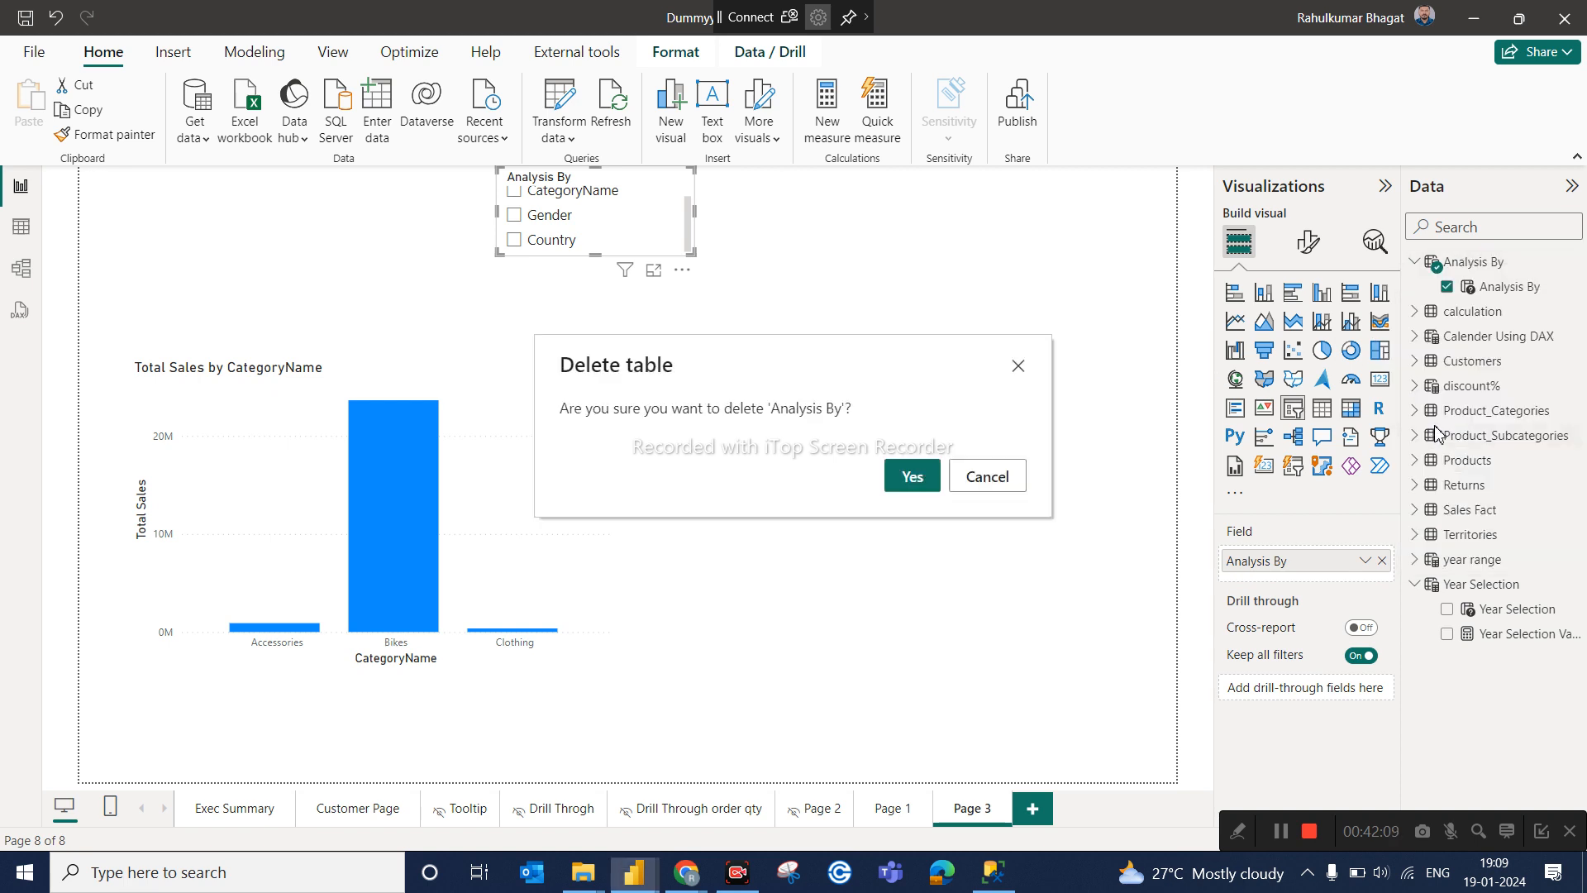
left_click(905, 480)
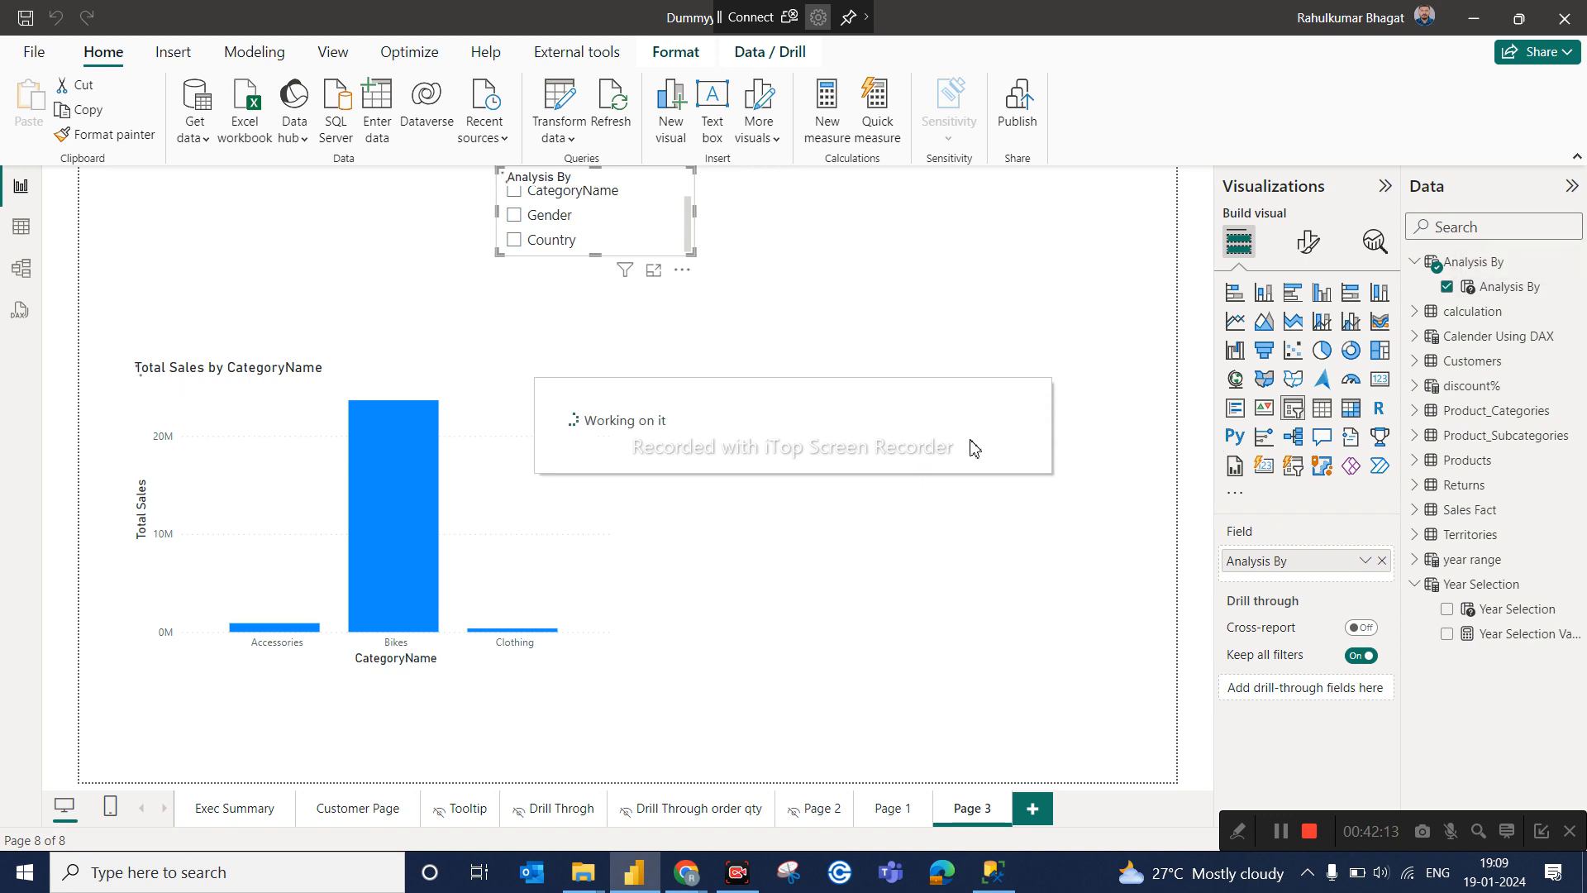
Replace Analysis By on the chart's X-axis with CategoryName from Product_Categories, and delete the leftover Analysis By slicer.
left_click(439, 429)
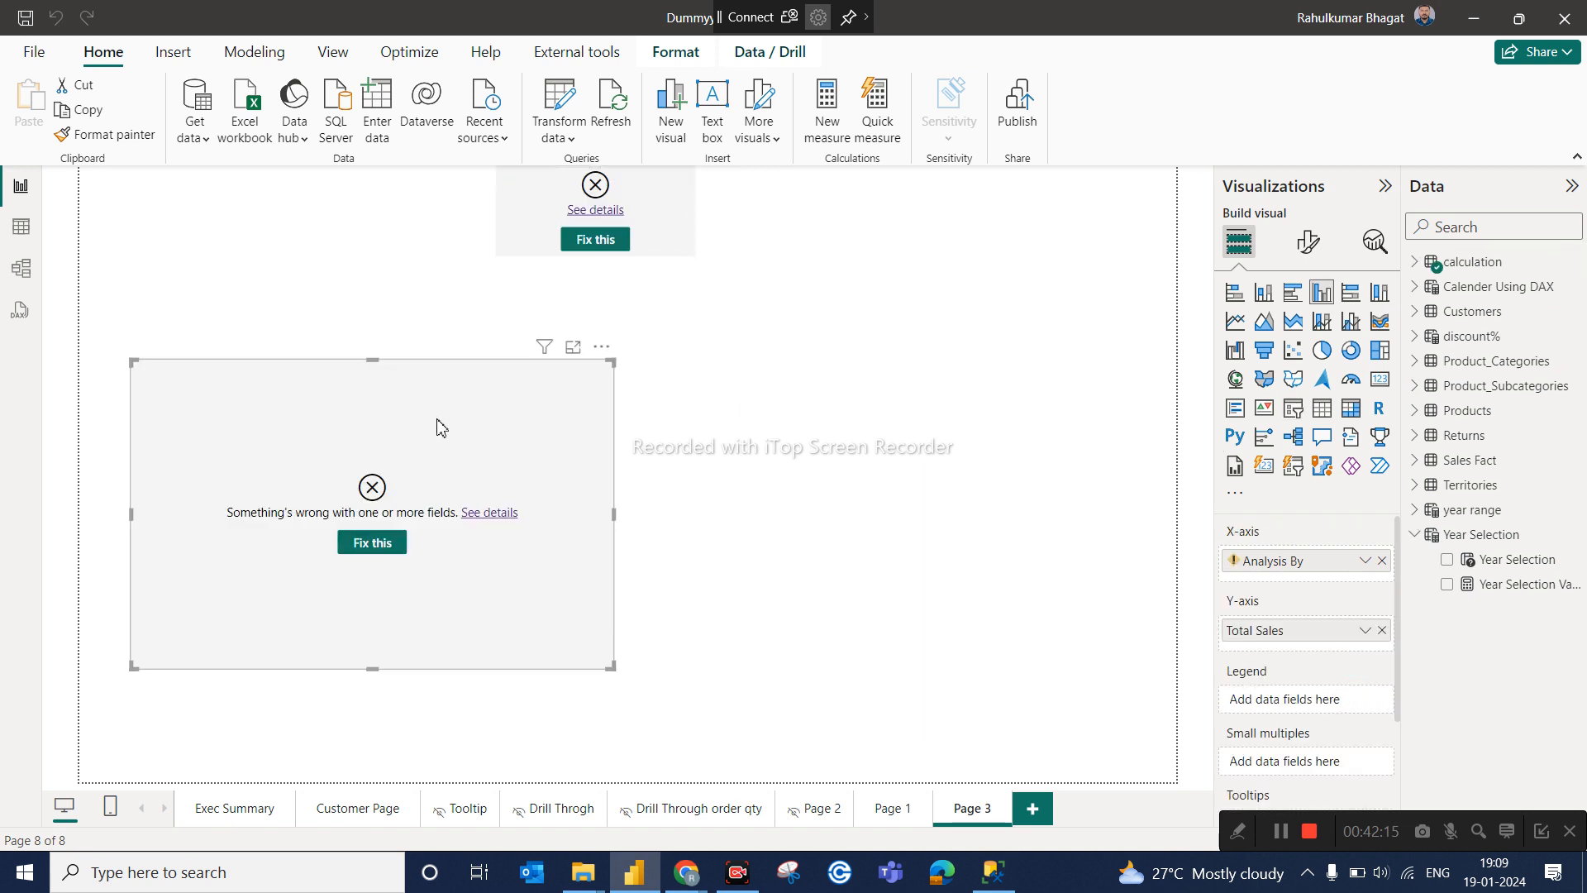
left_click(1382, 560)
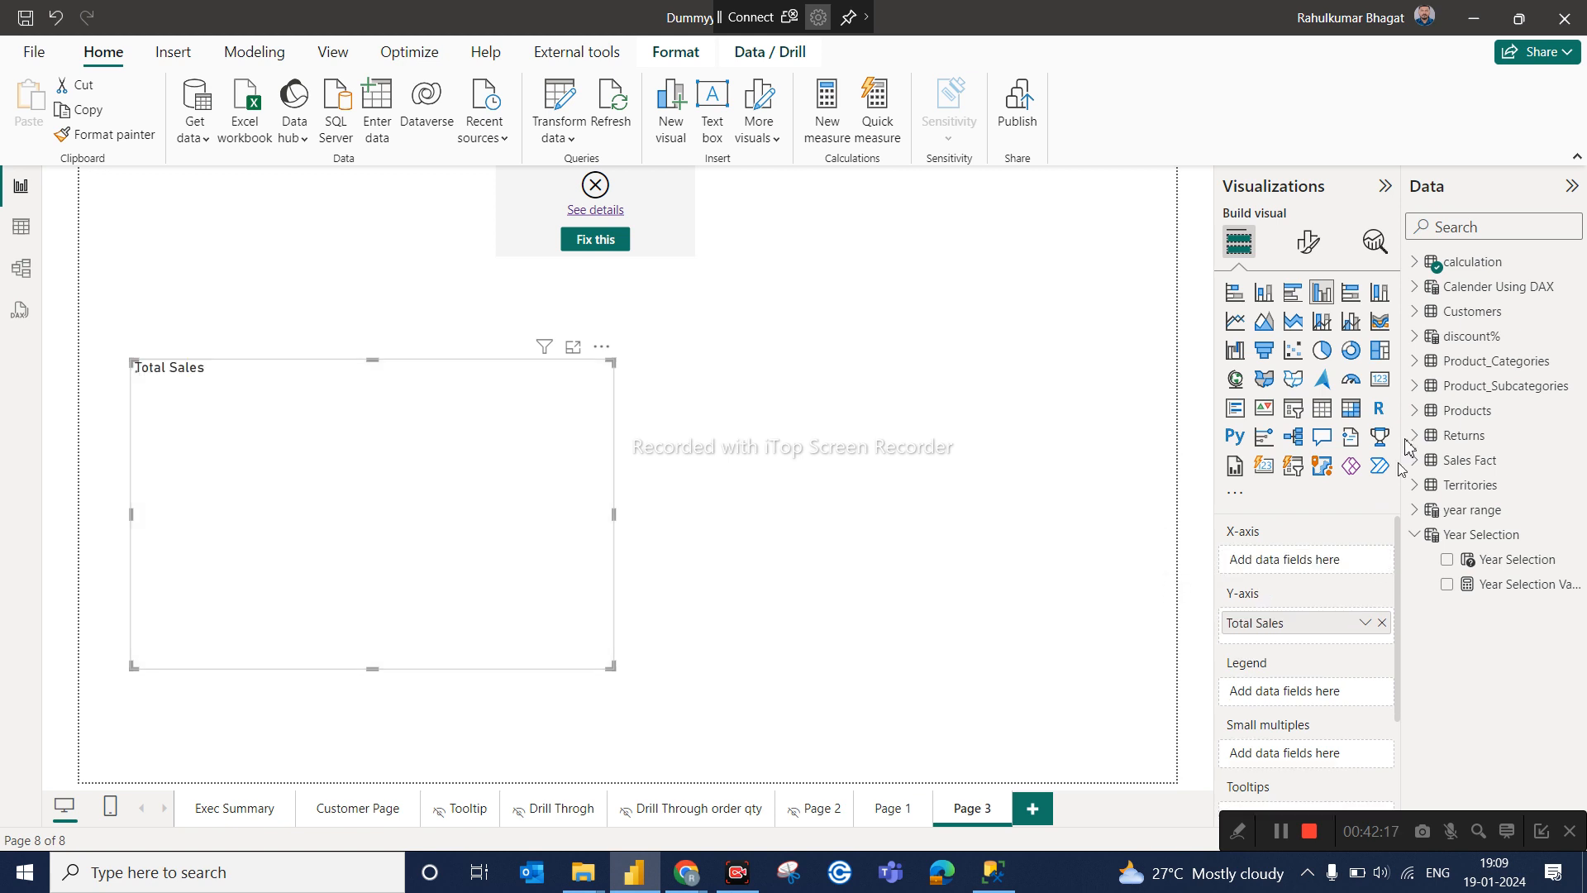
left_click(1415, 263)
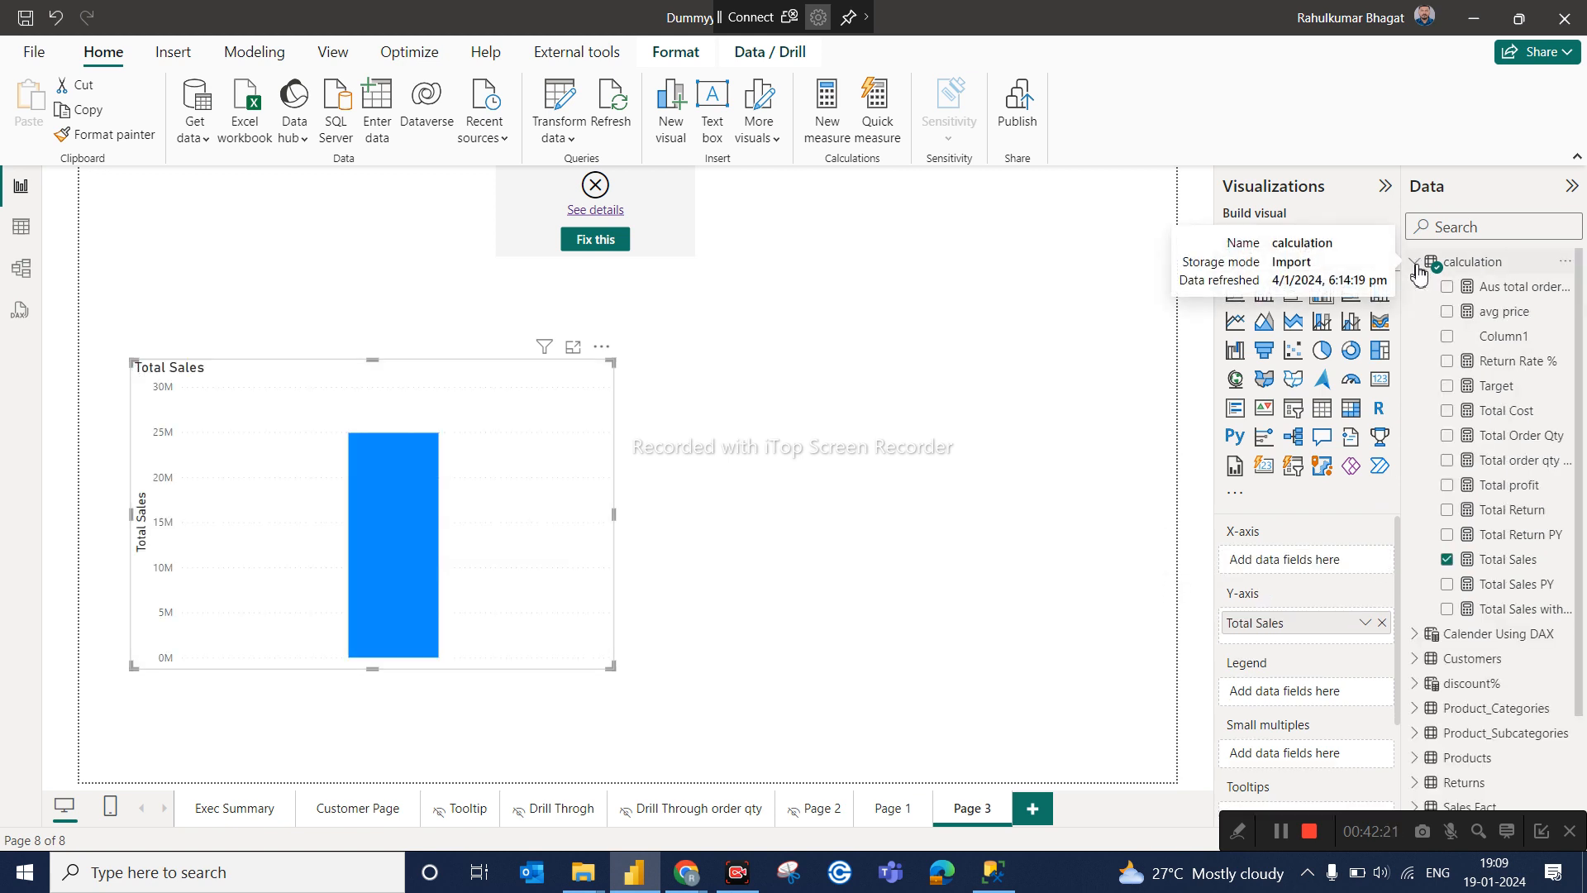
left_click(1492, 229)
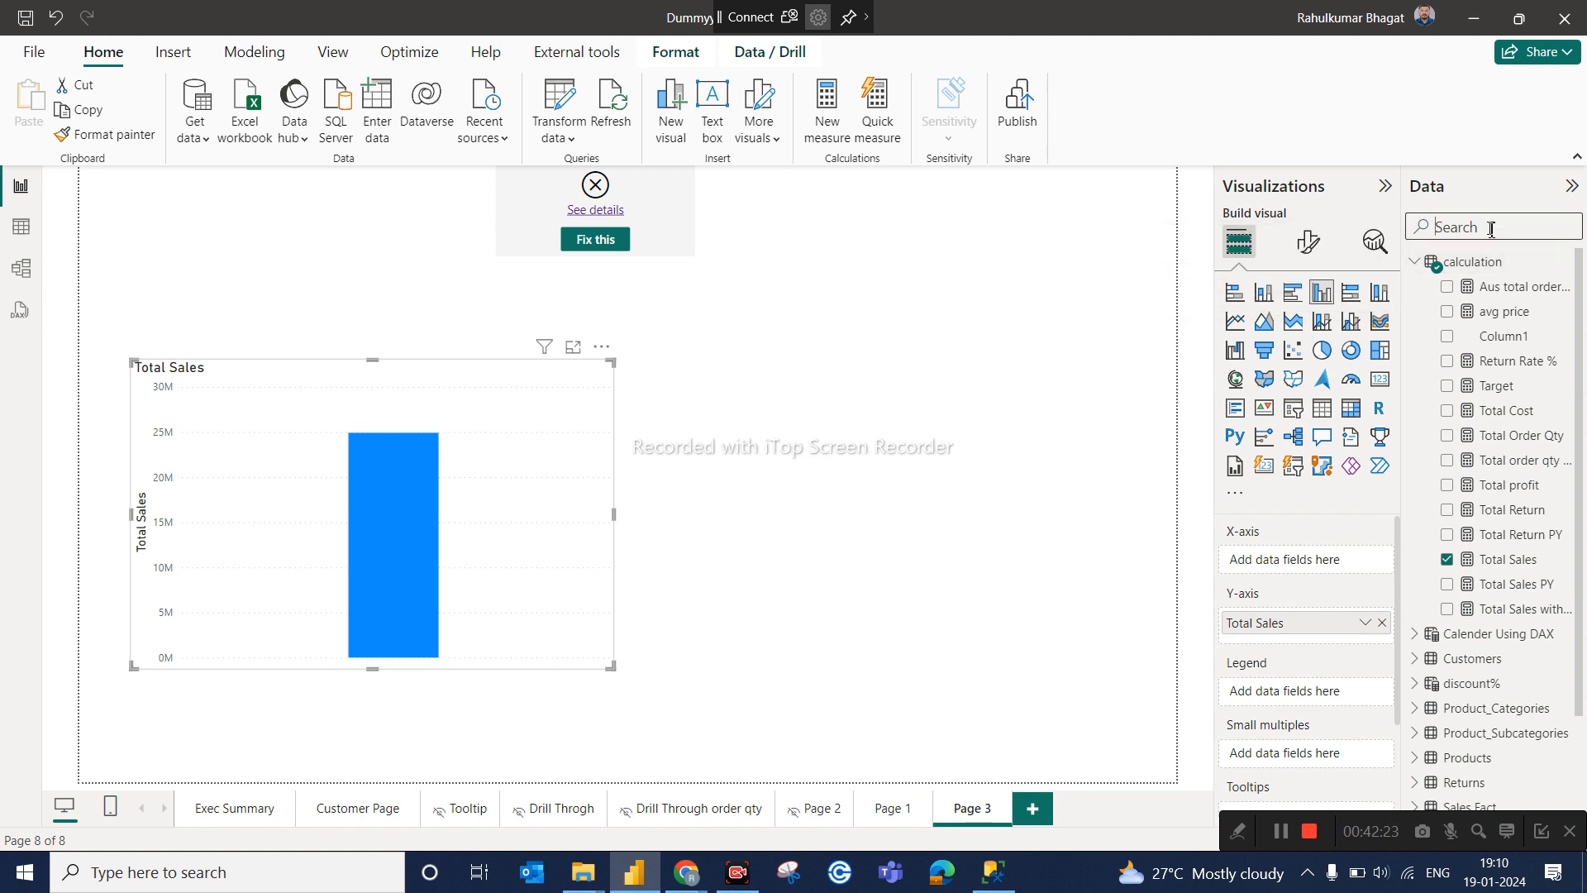
type("cate")
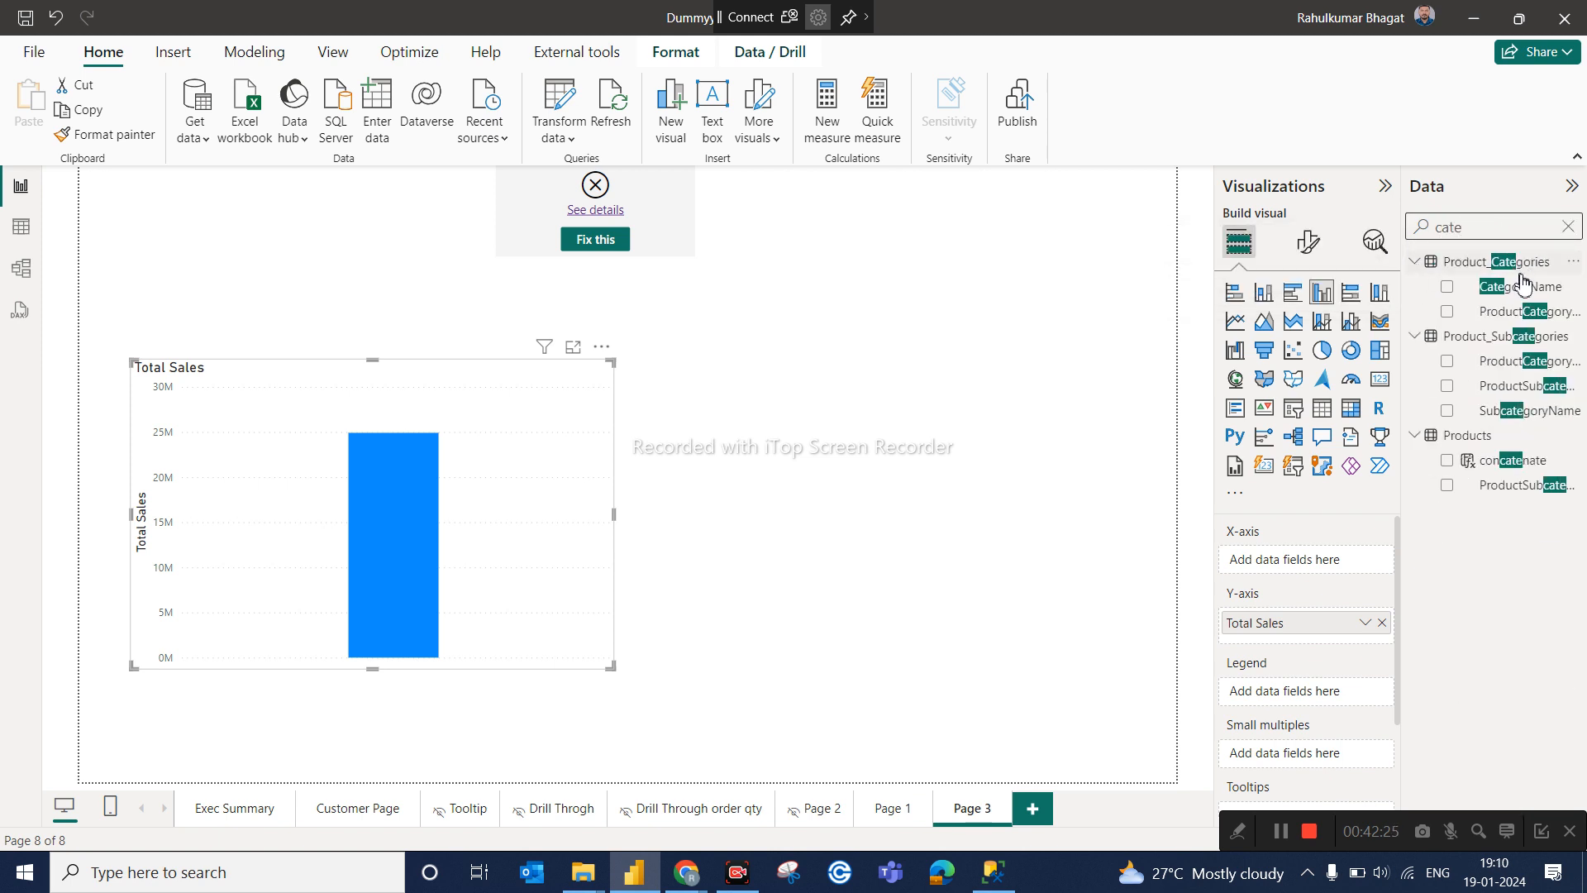
left_click_drag(1524, 287, 1323, 558)
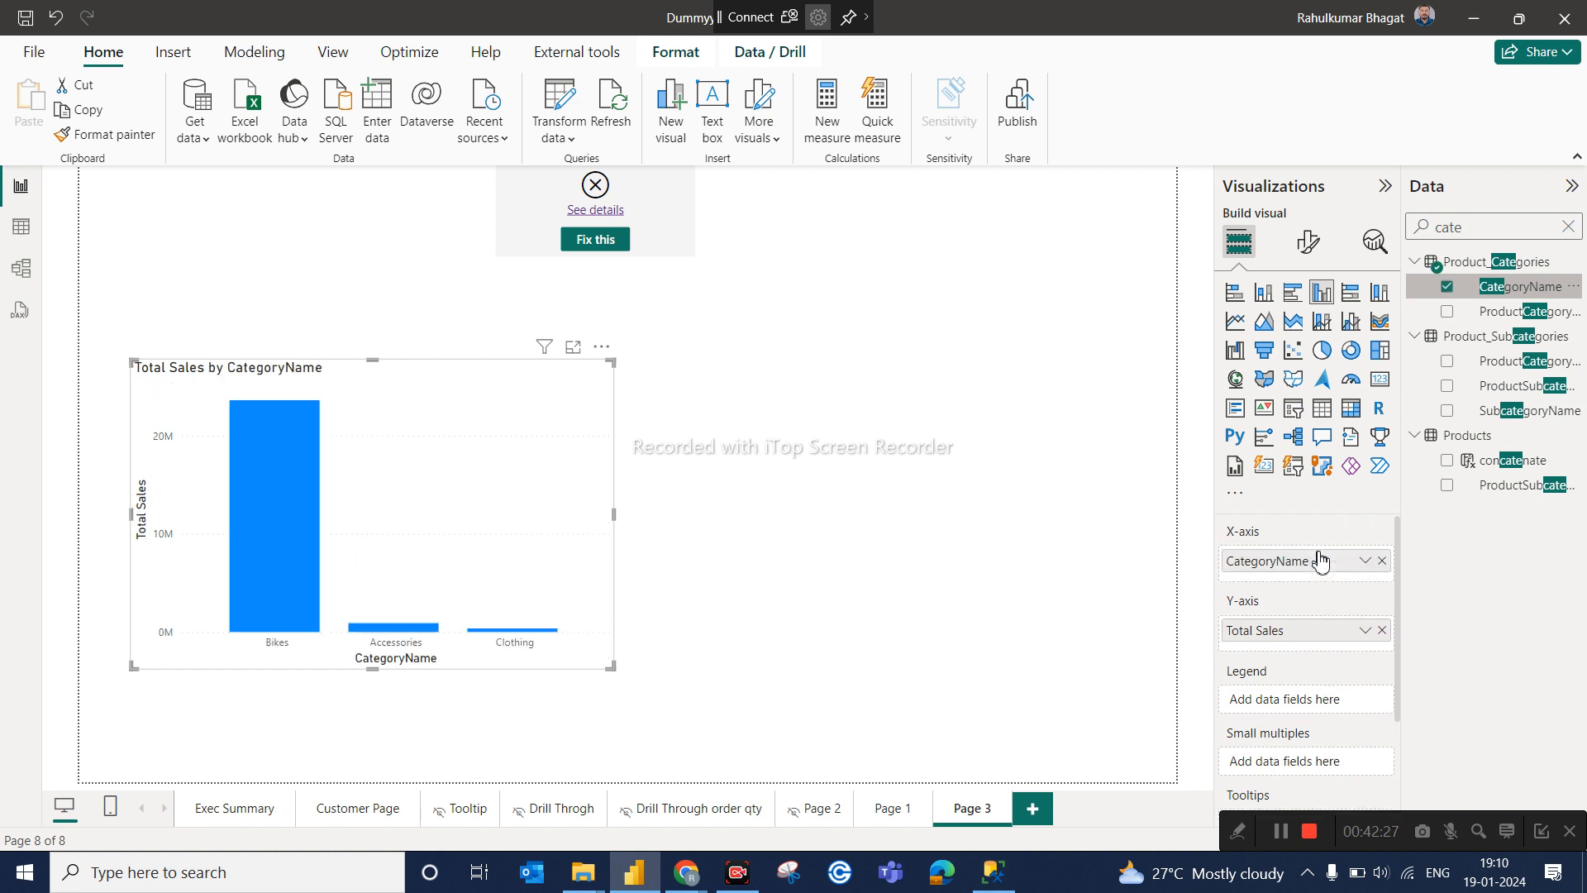
left_click(661, 218)
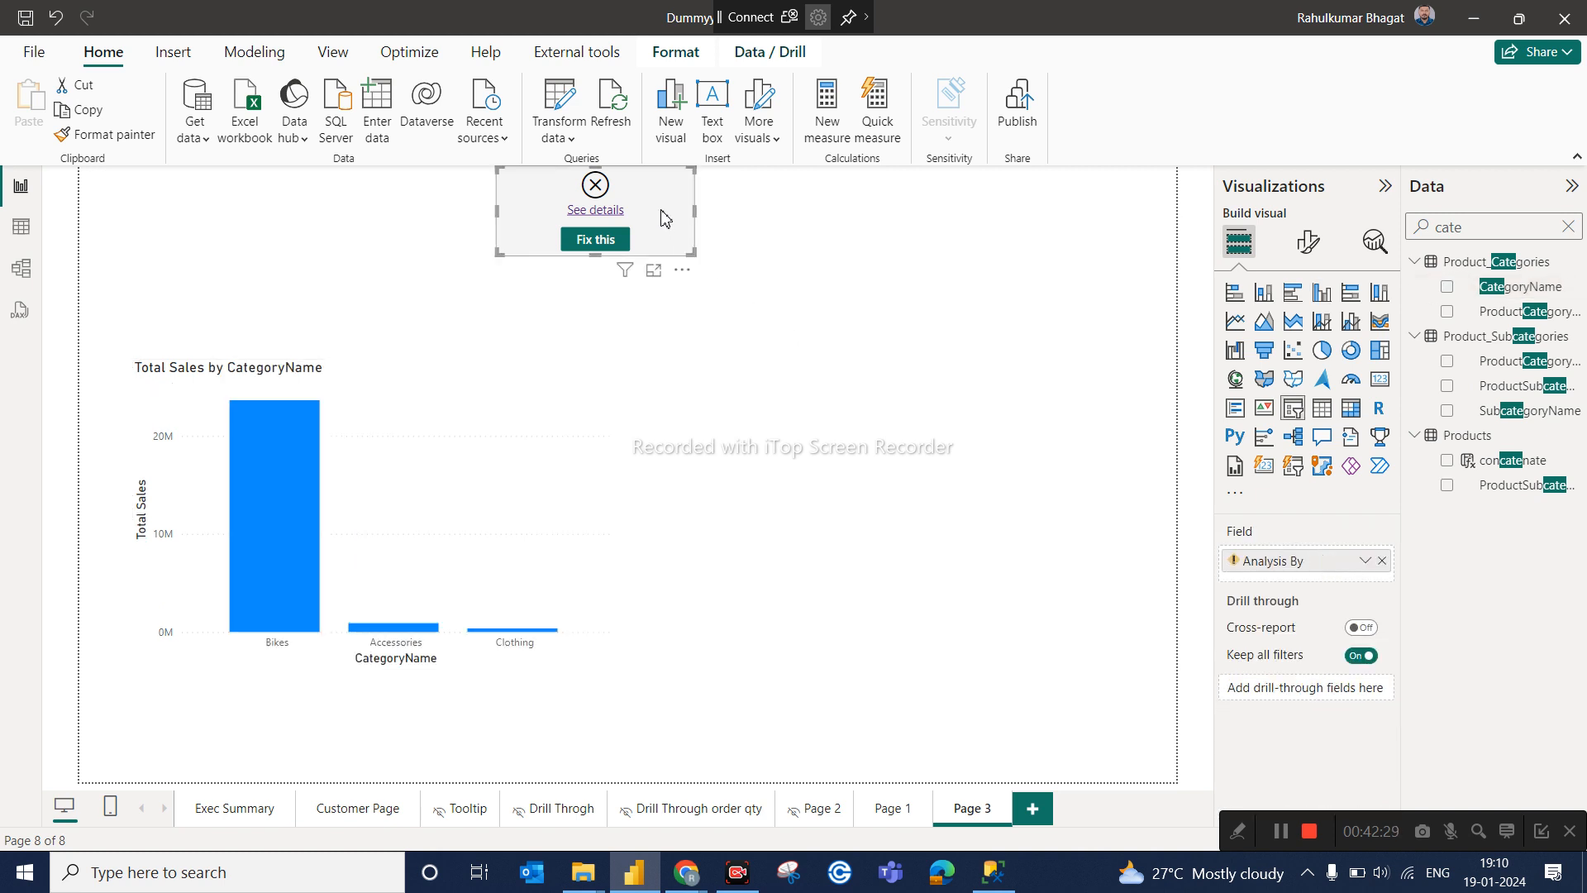
key("Delete")
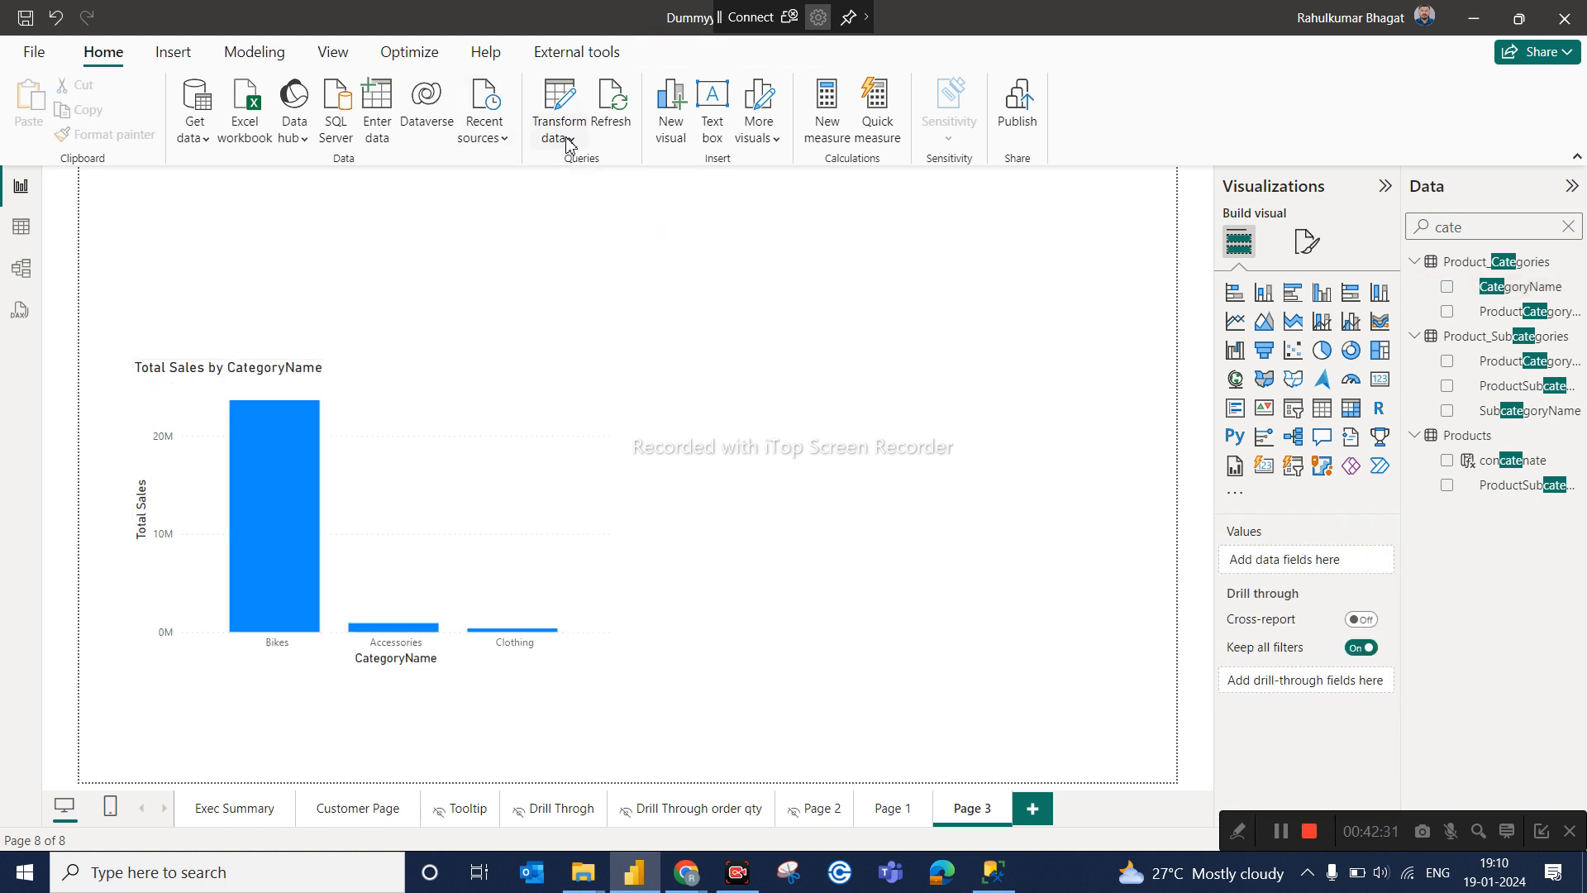
Start a new fields parameter and name it Analyse By.
left_click(263, 52)
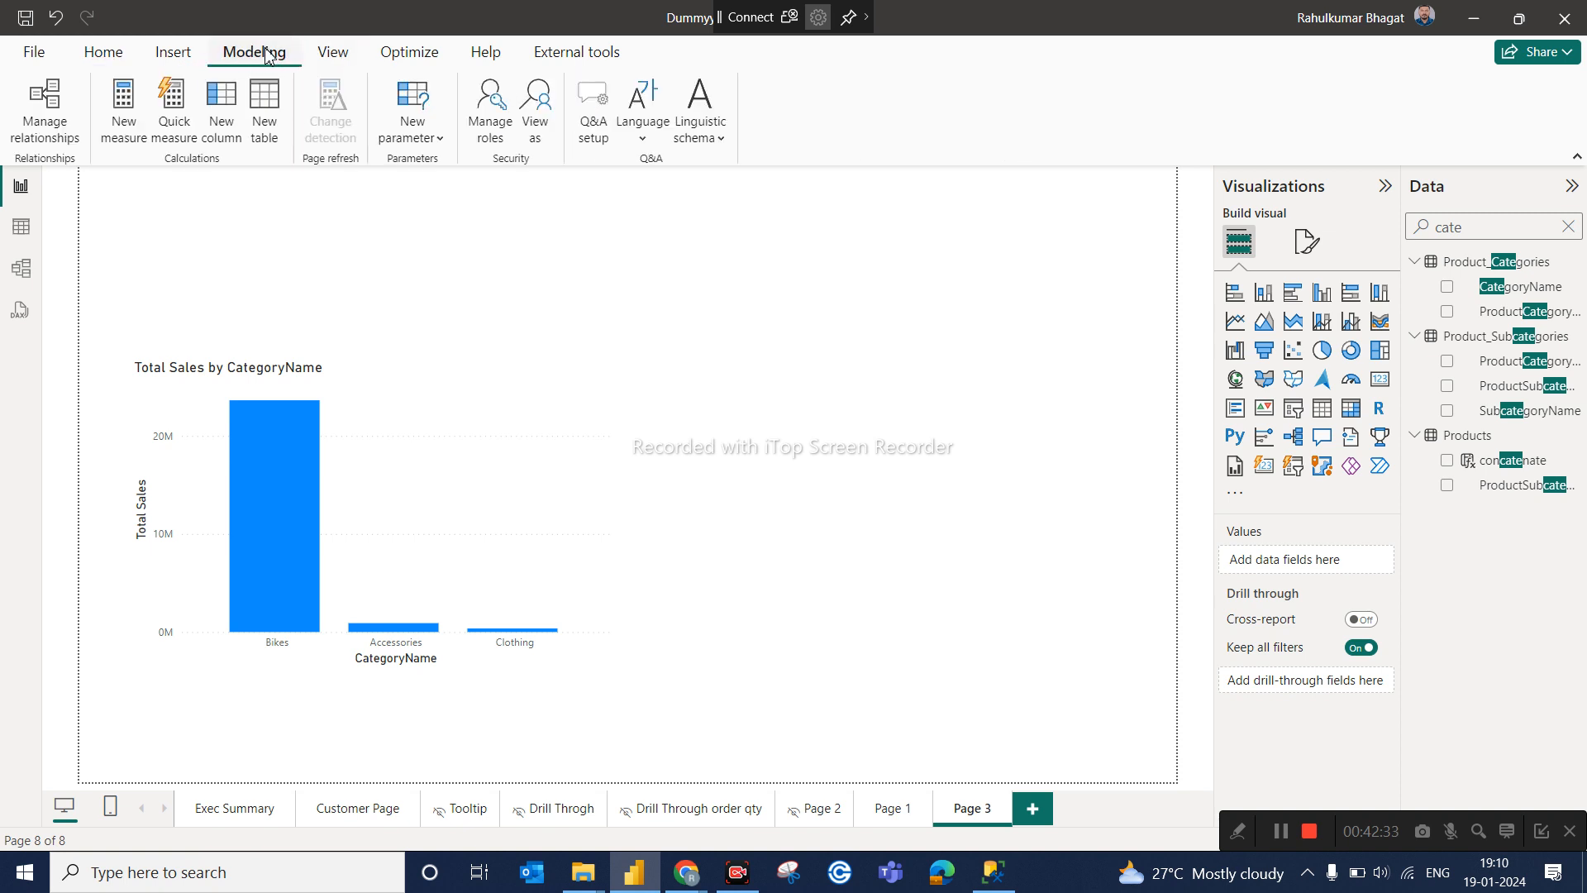
left_click(417, 128)
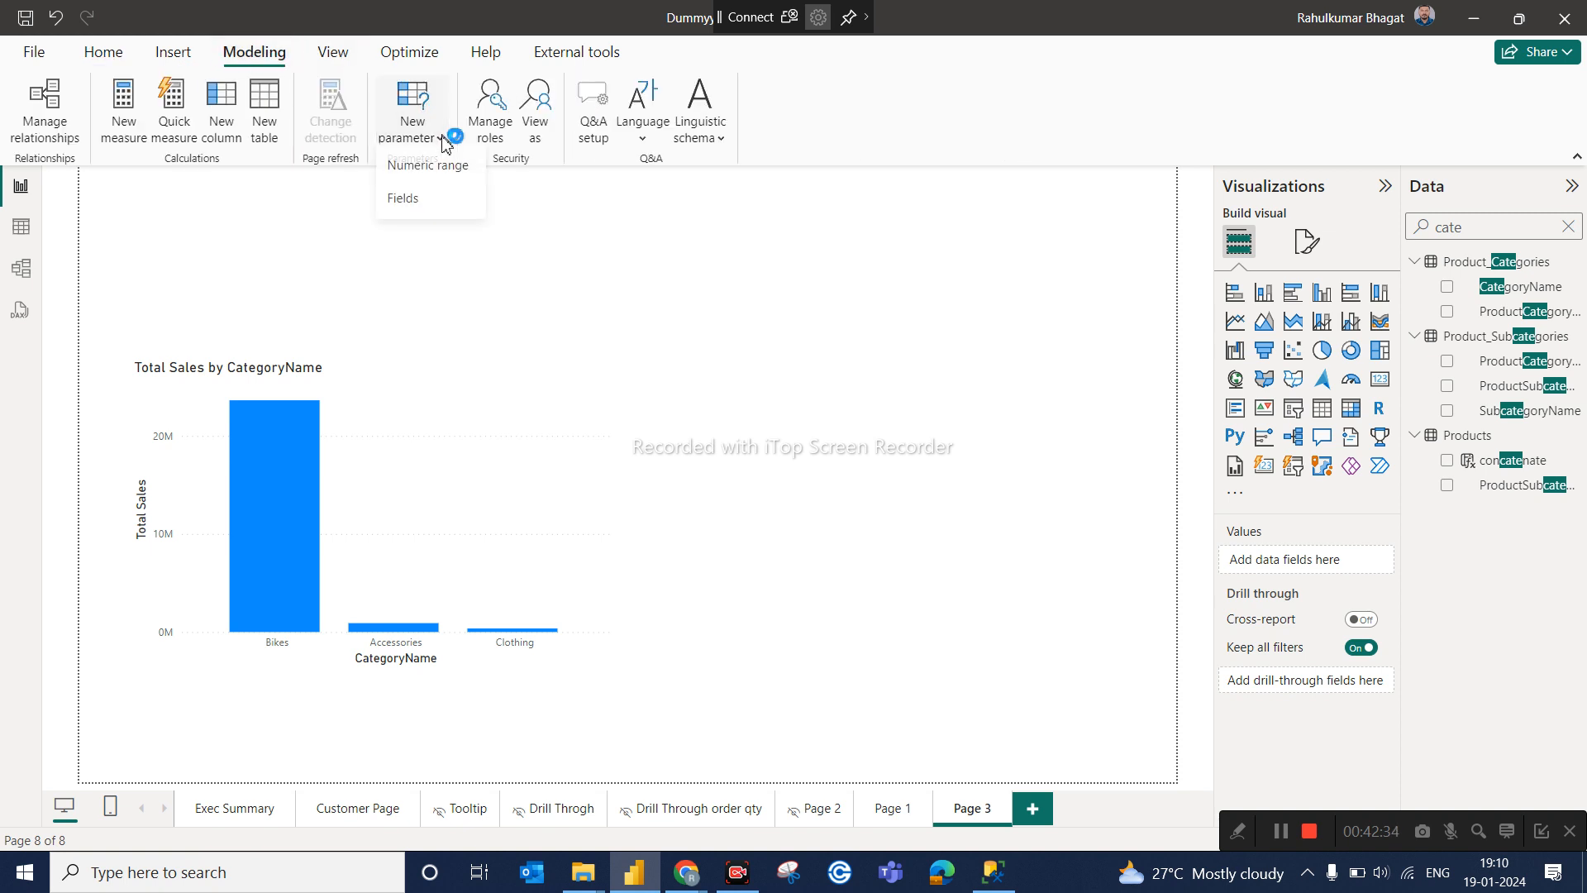
left_click(407, 218)
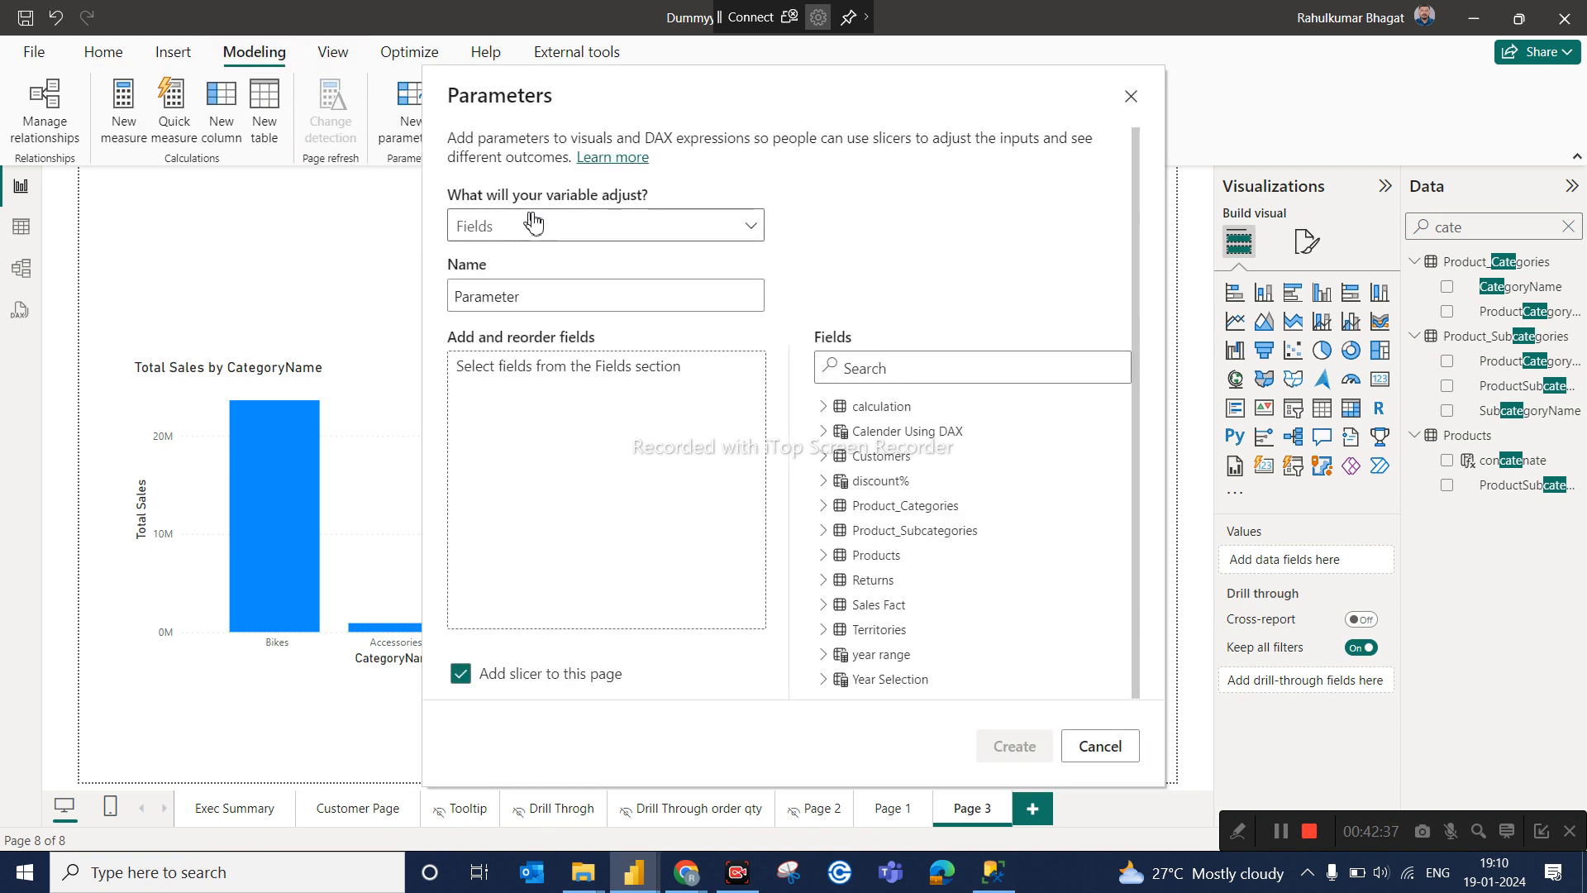
double_click(518, 295)
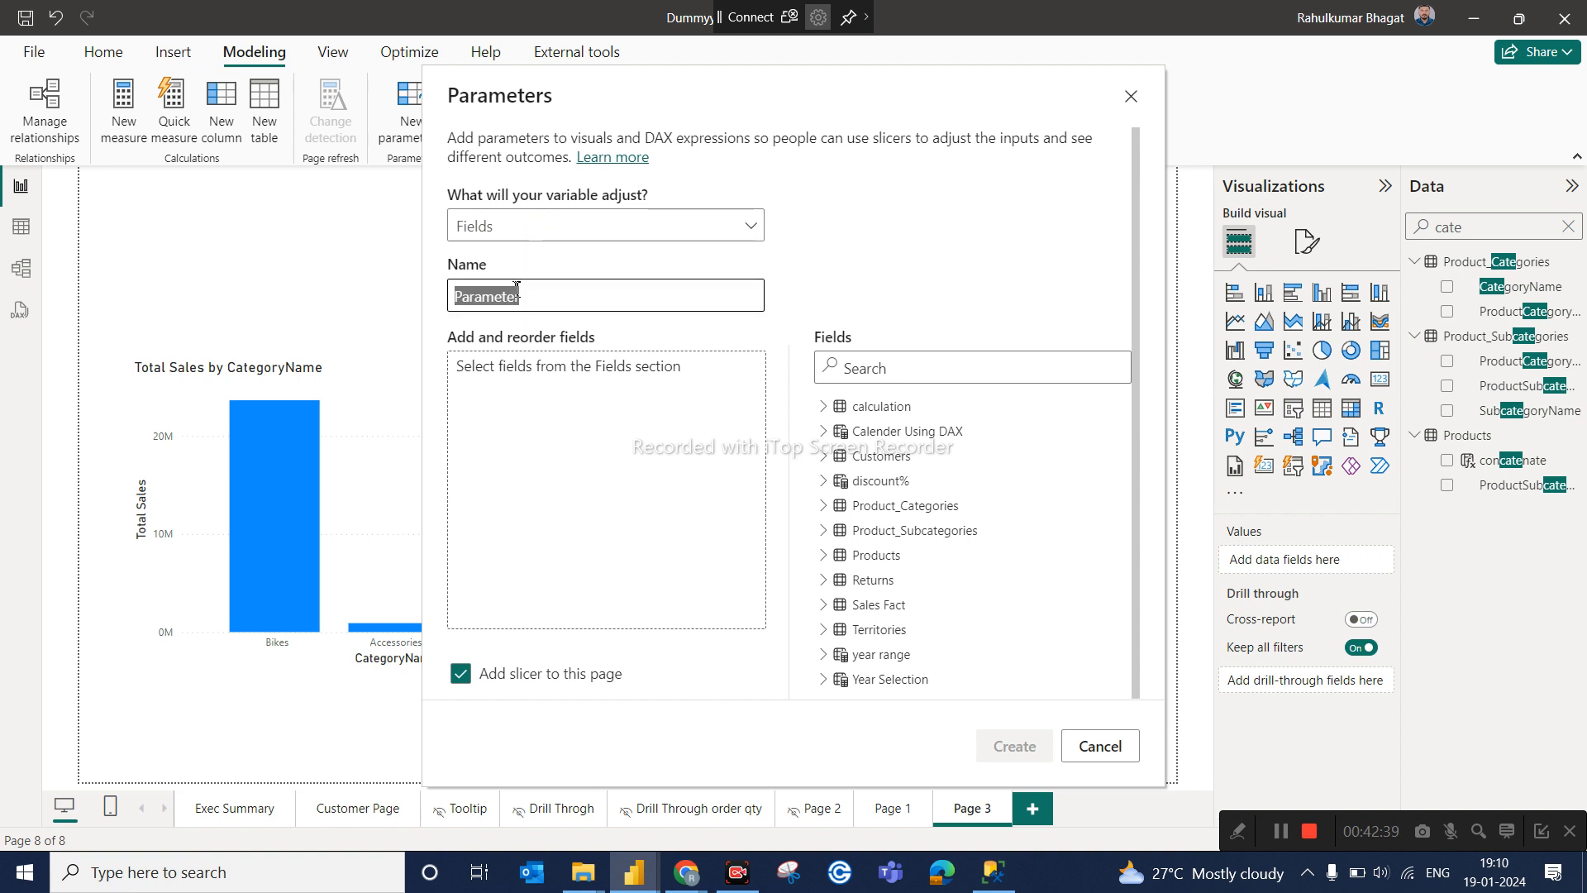
type("Analyse By")
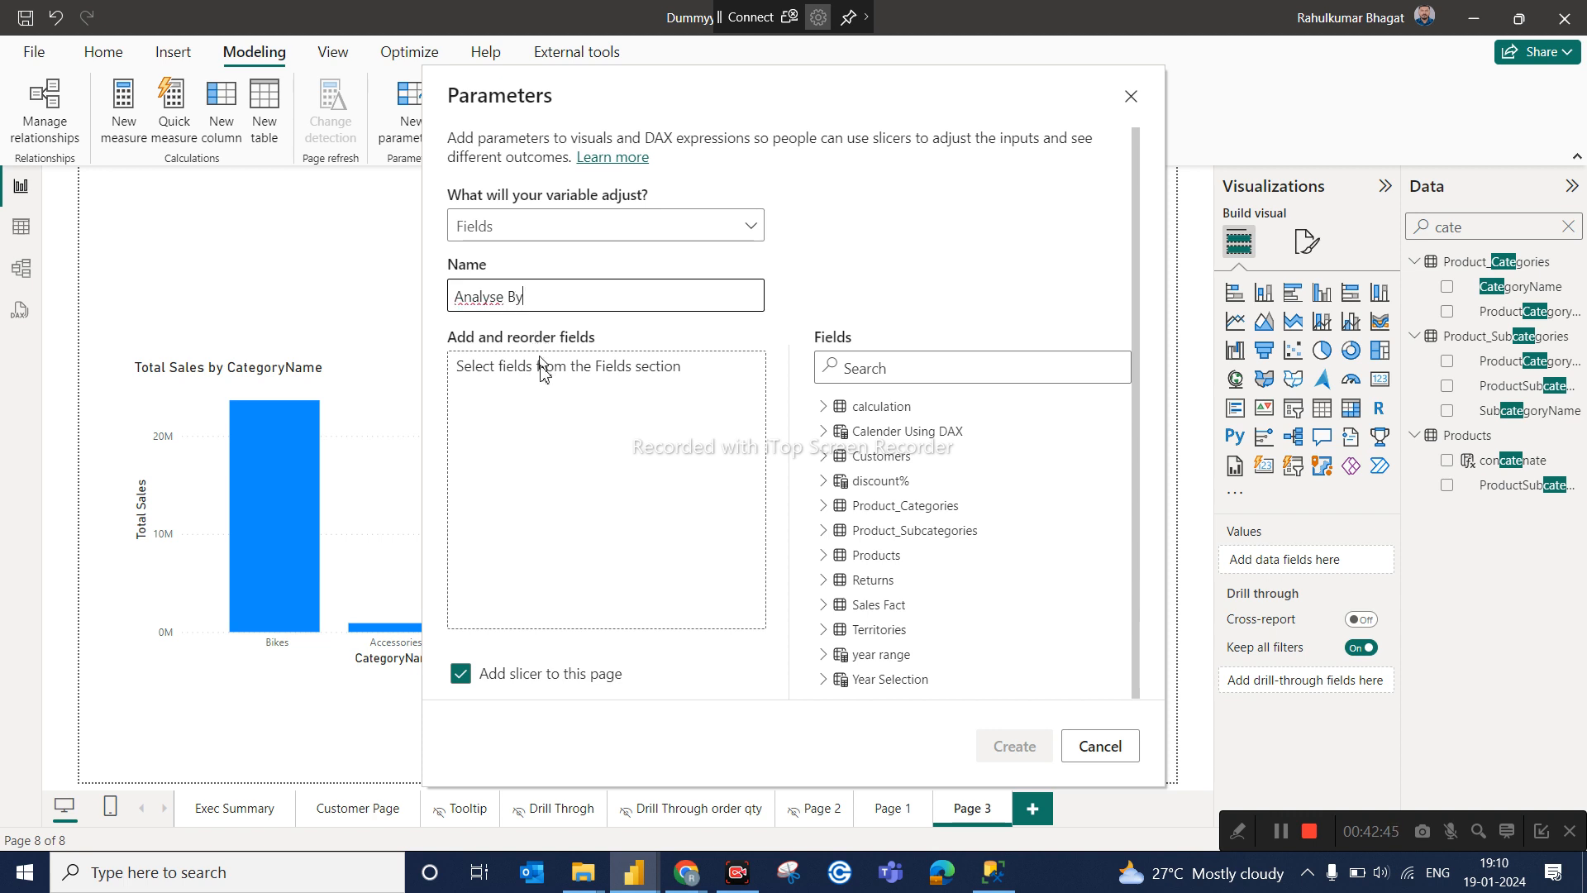
left_click(547, 400)
Add CategoryName and Gender to the Analyse By parameter and create it with a slicer on this page.
left_click(883, 360)
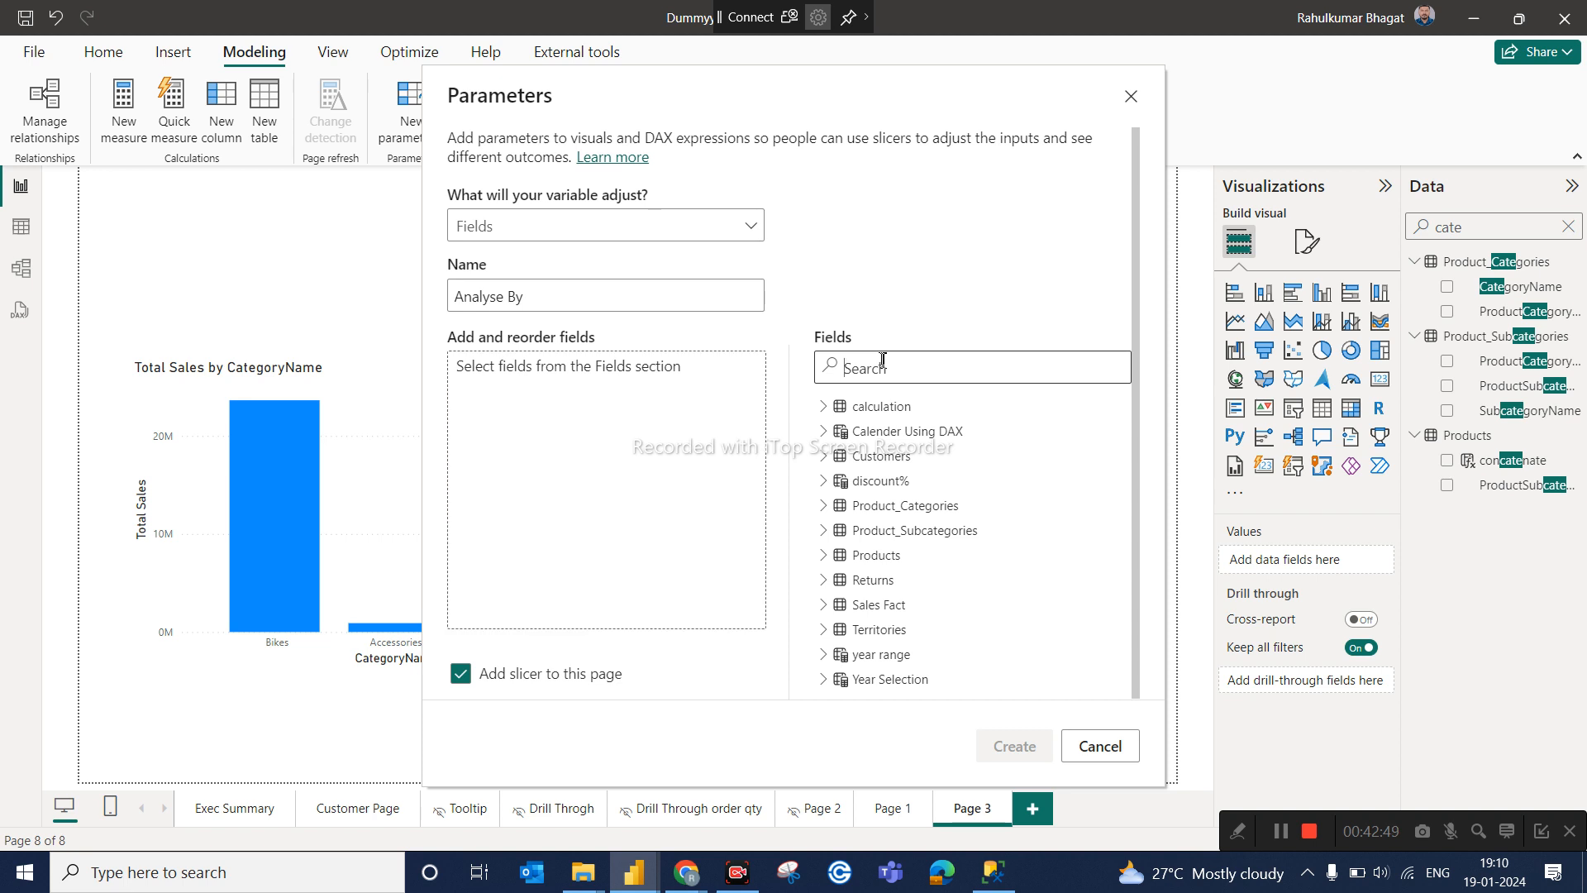
type("cate")
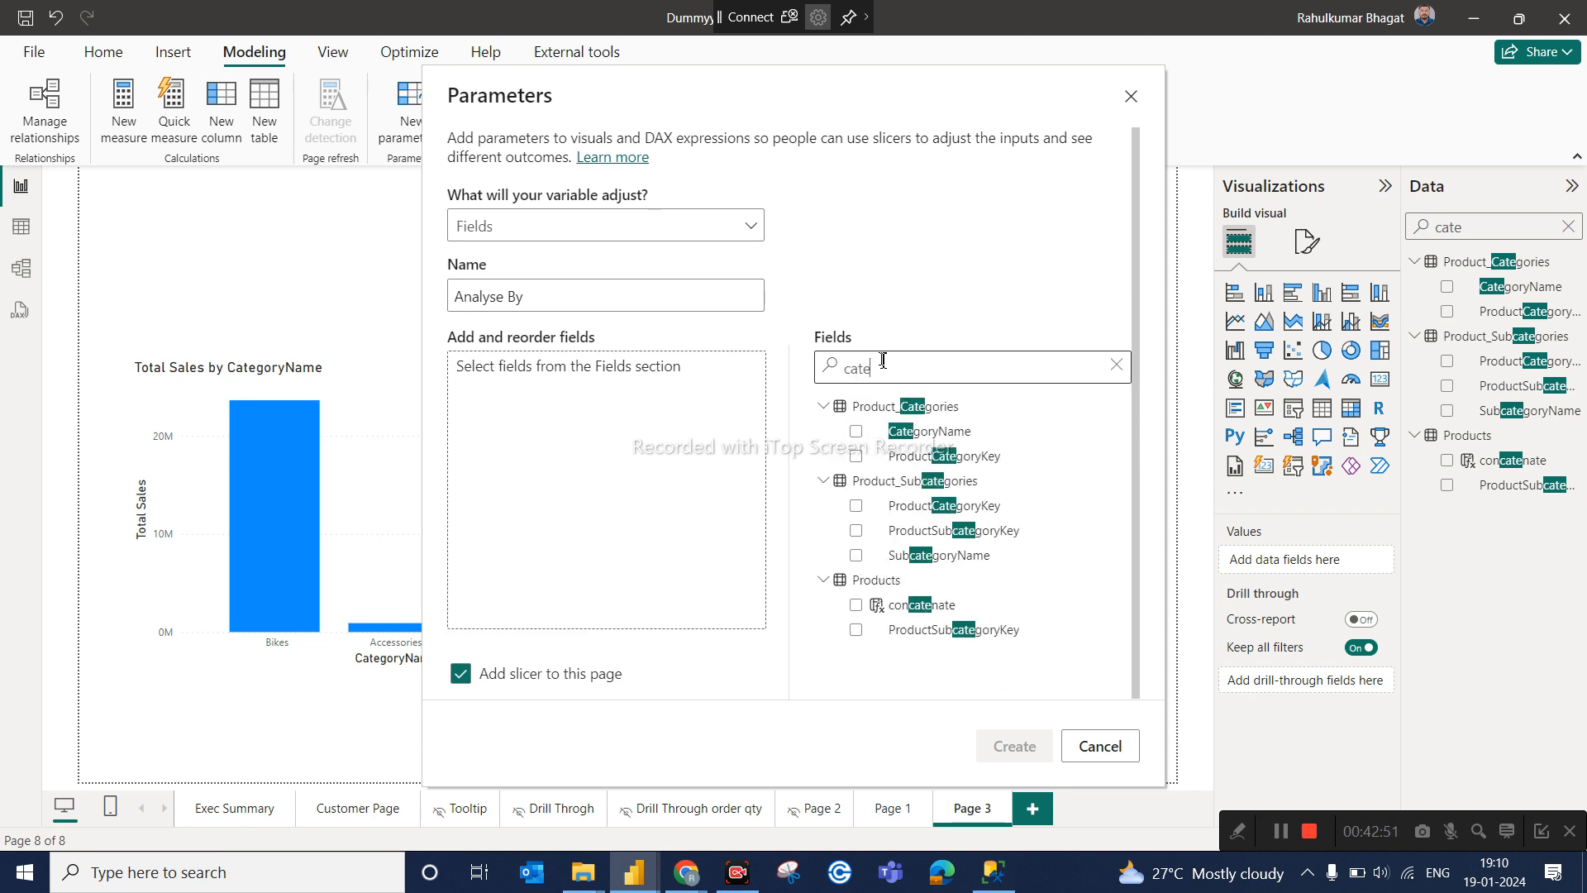
left_click(855, 431)
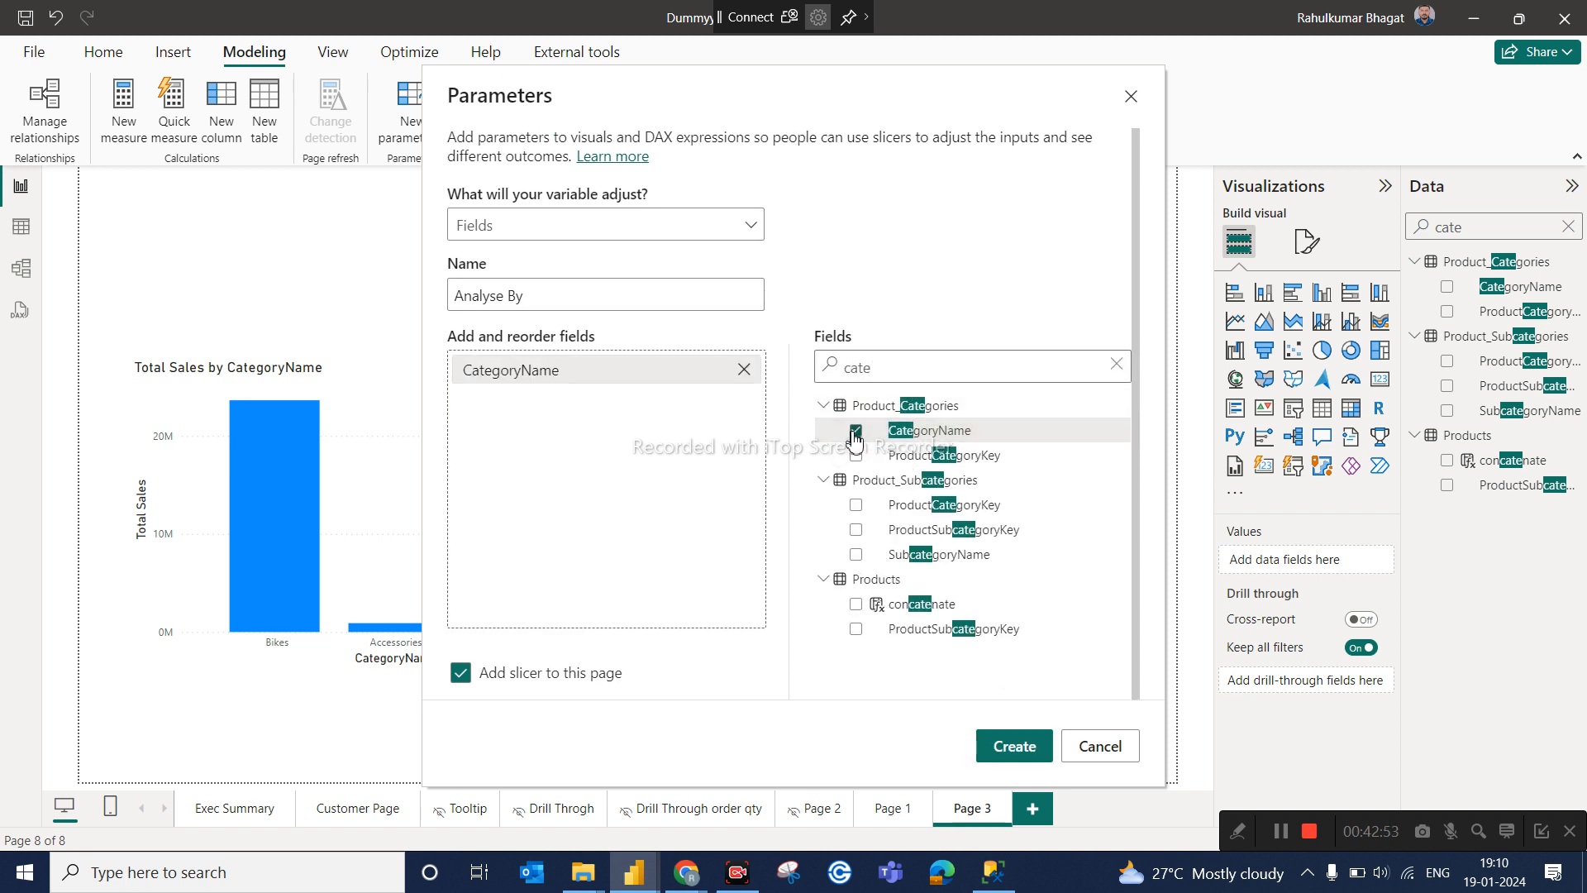
double_click(883, 374)
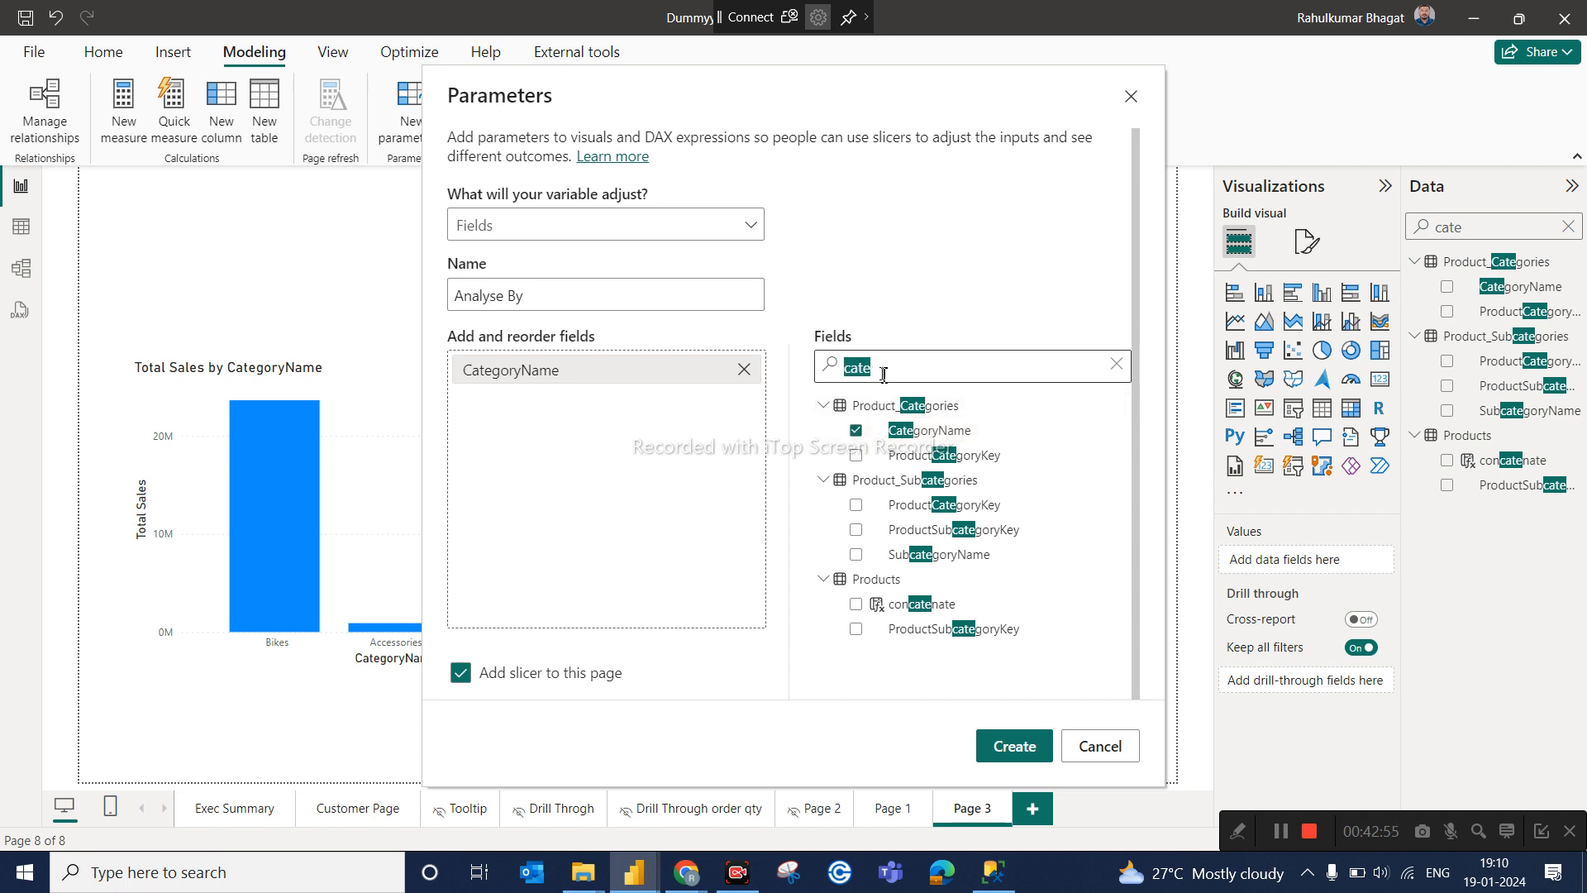
type("gen")
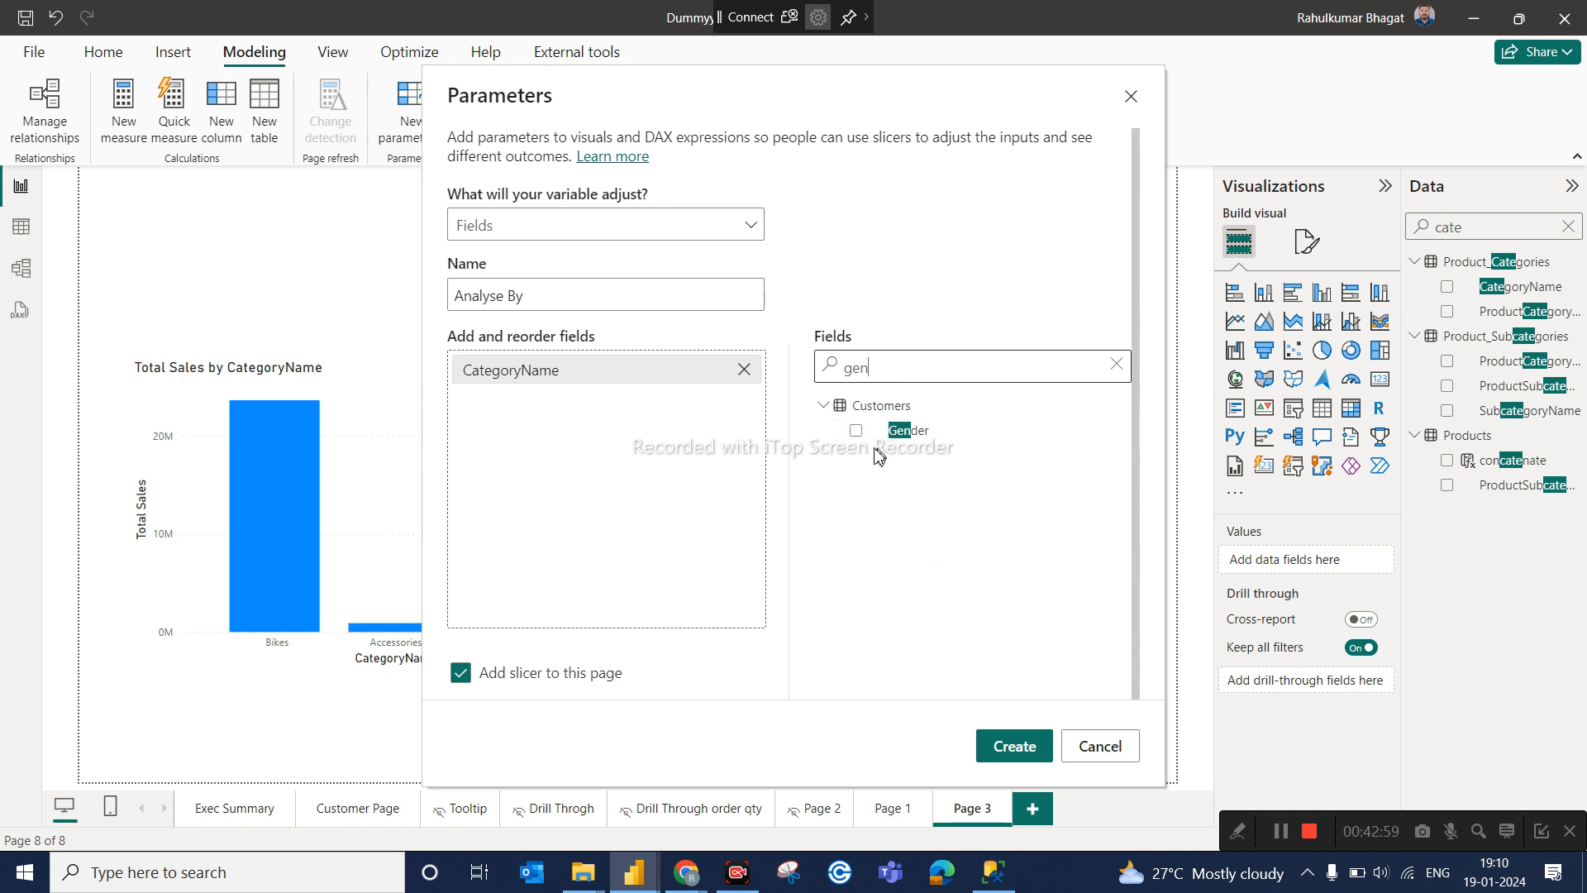
left_click(856, 431)
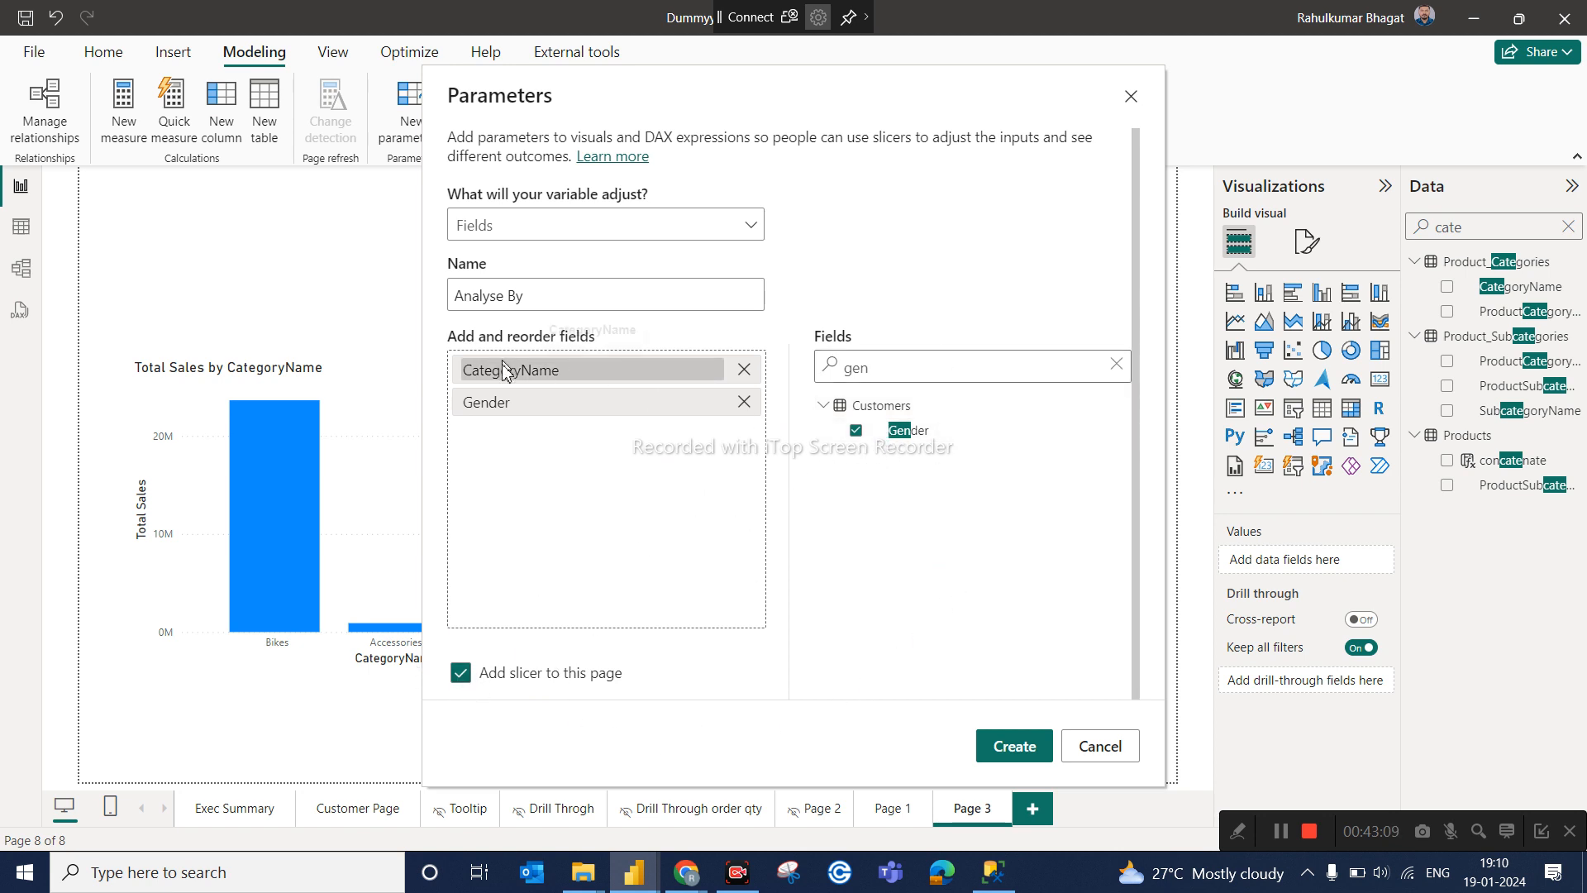
left_click(1013, 747)
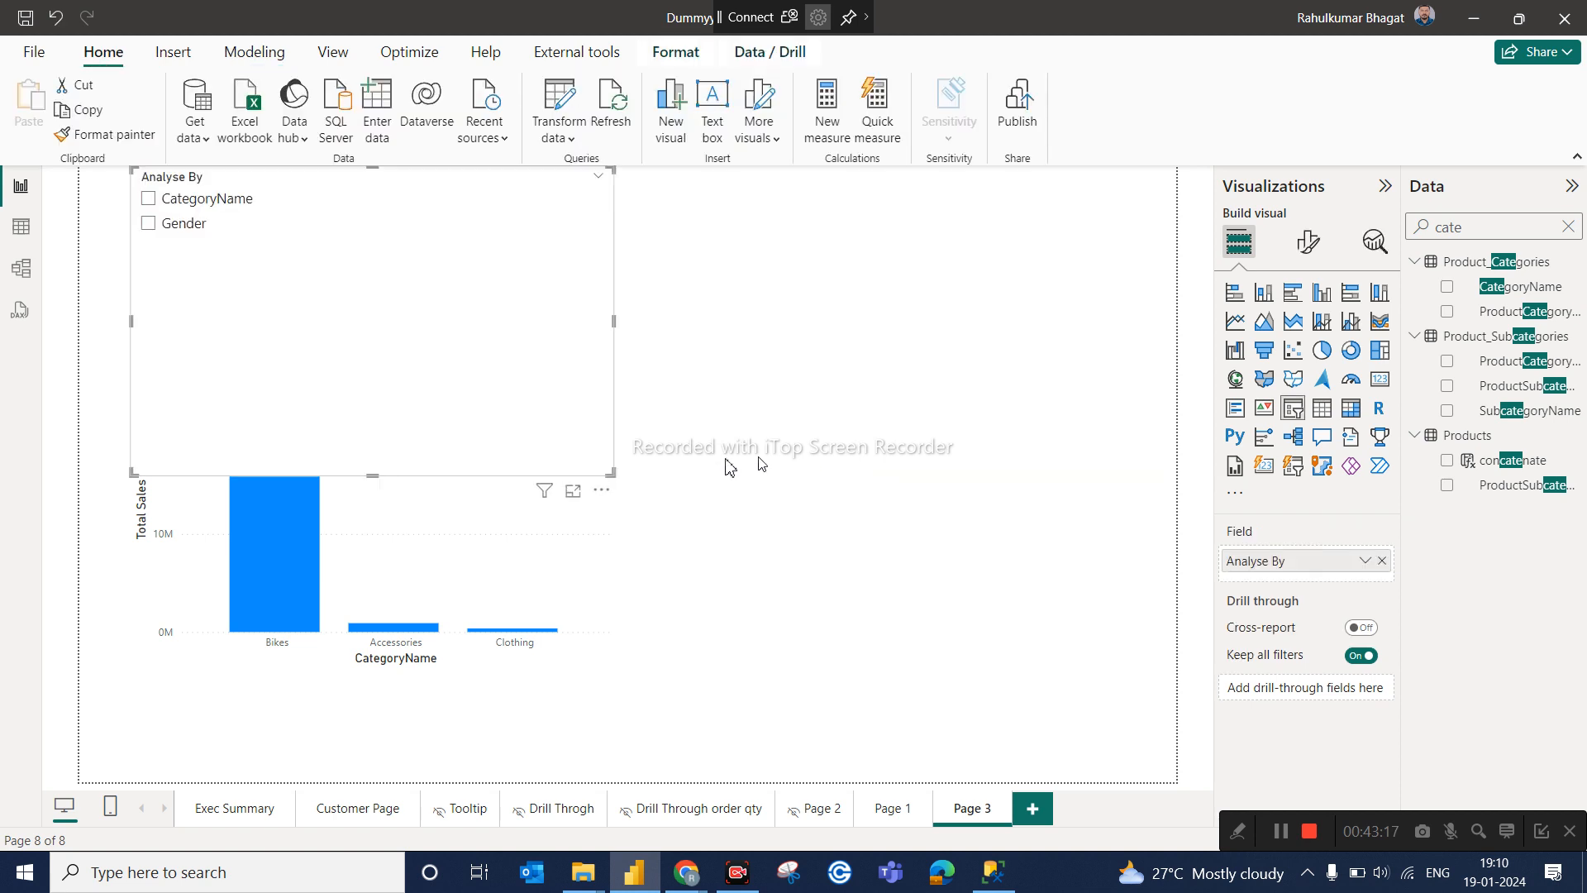
Shrink the Analyse By slicer to sit above the chart, and replace CategoryName with Analyse By on the chart's X-axis.
left_click_drag(609, 472, 473, 308)
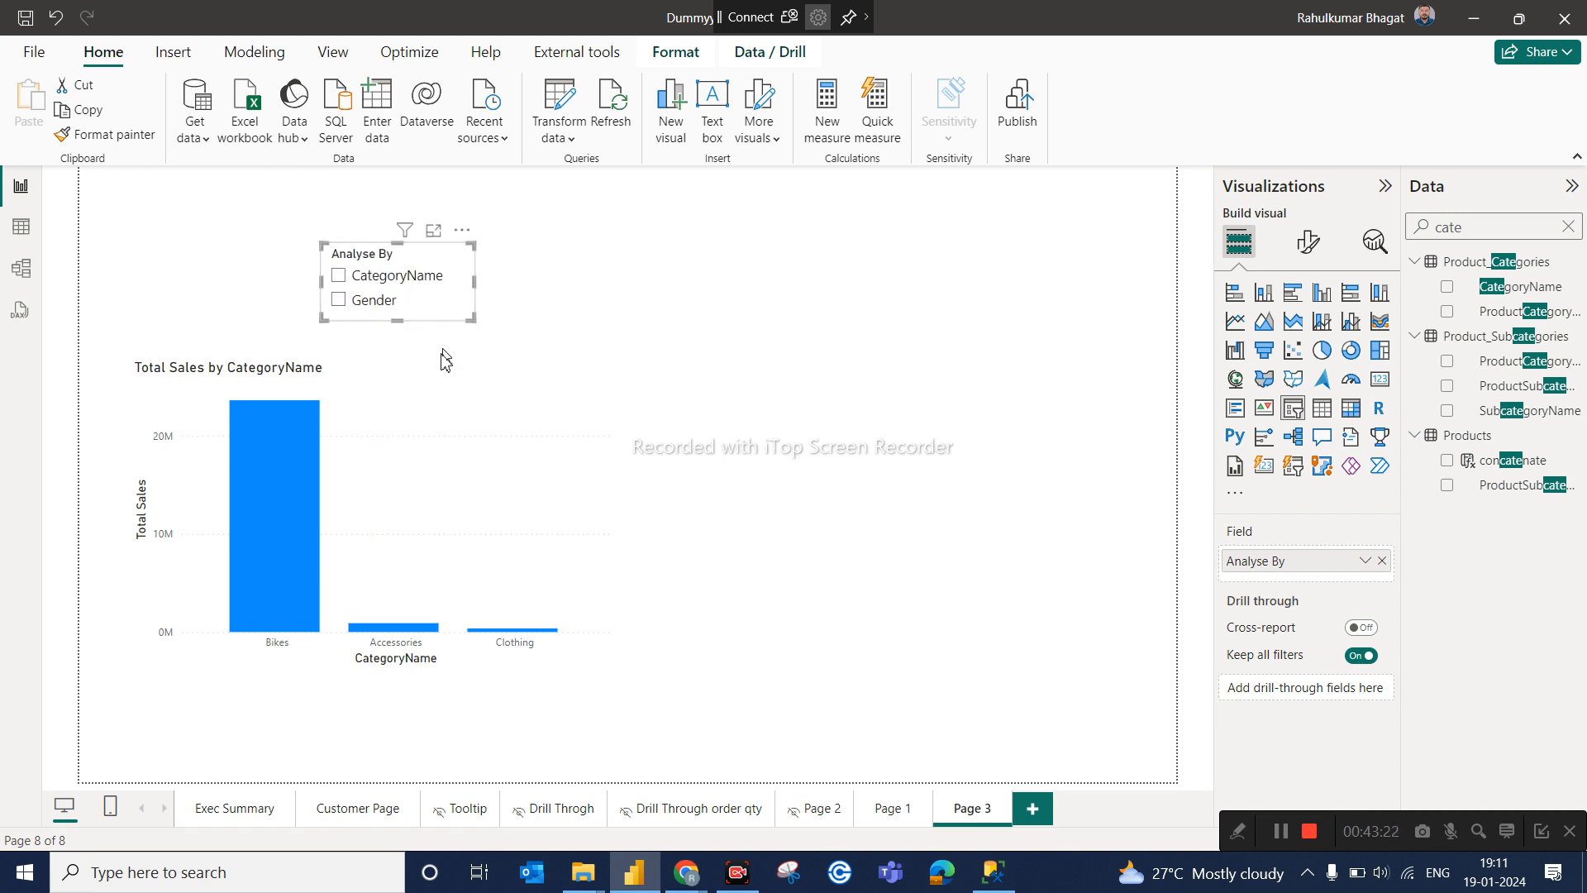
left_click(427, 437)
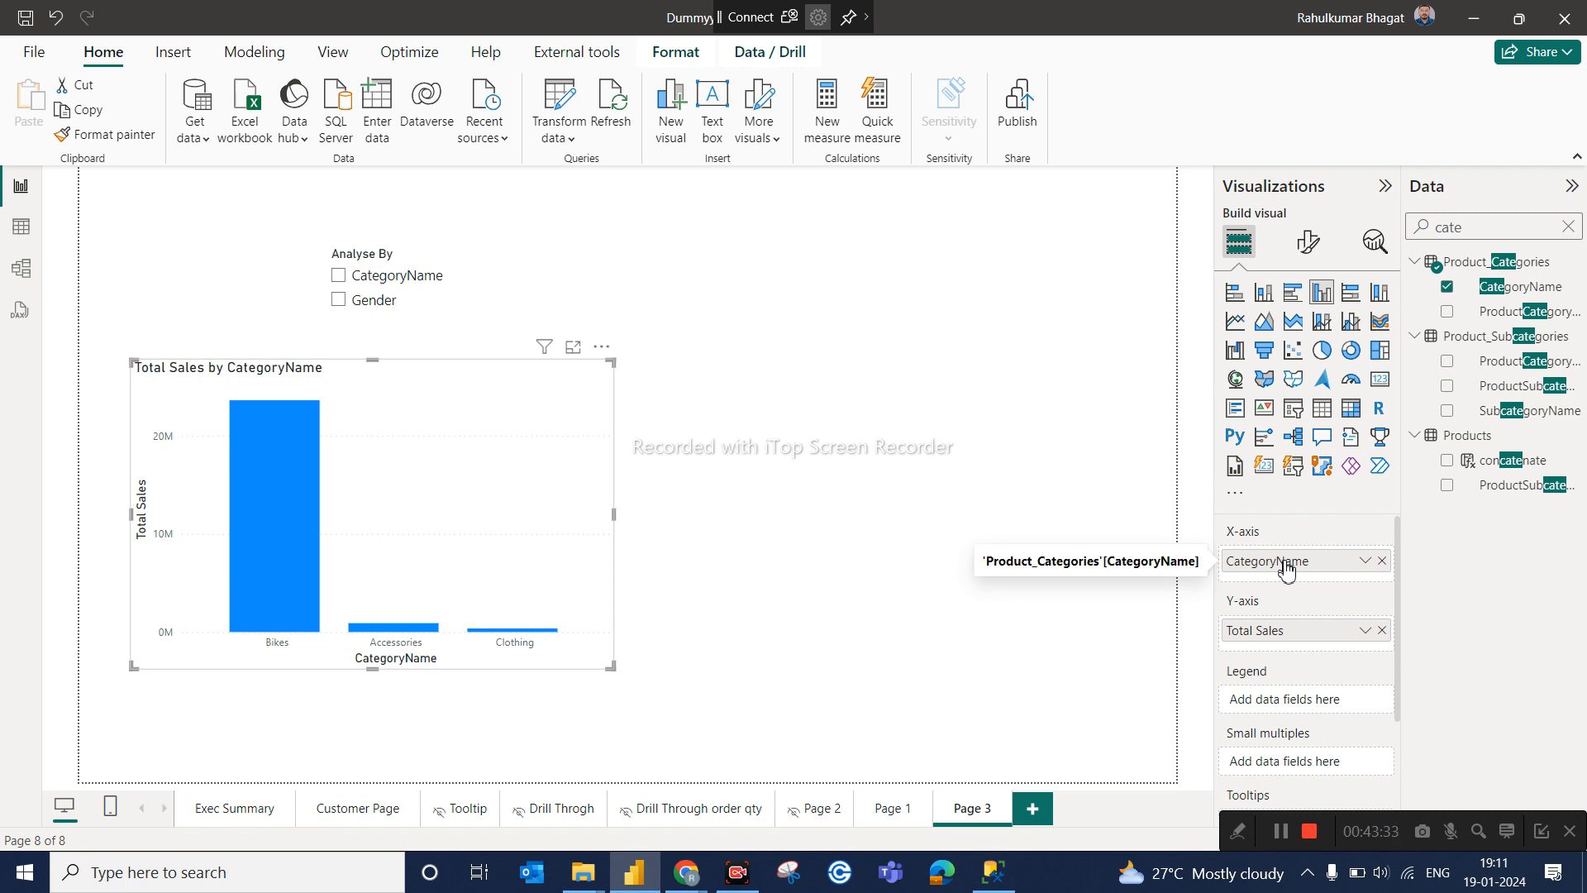
left_click(1382, 562)
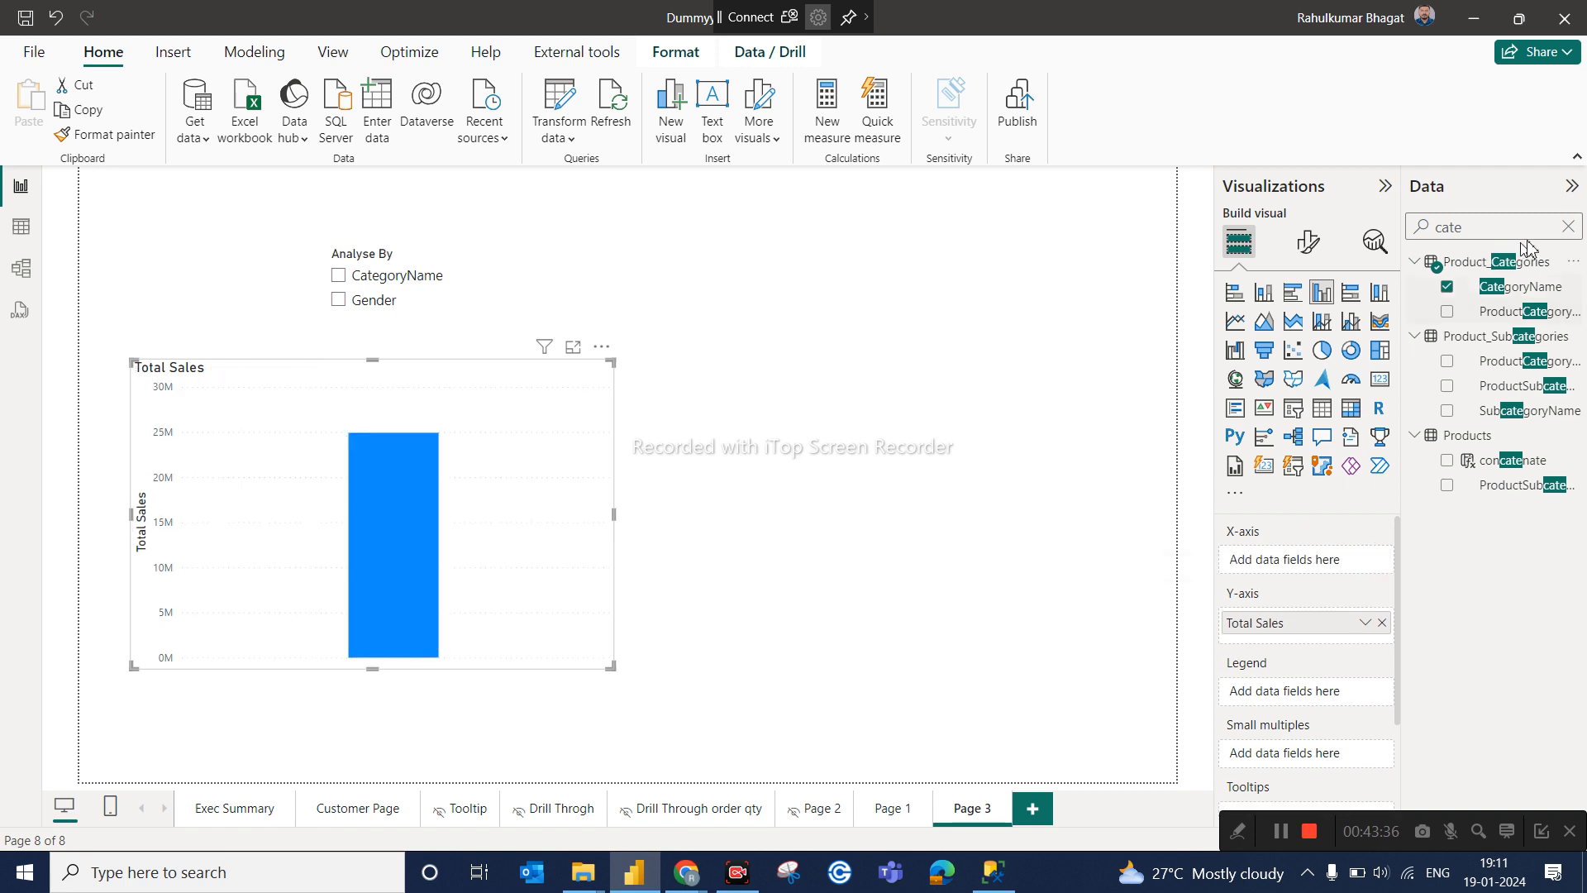
left_click(1570, 229)
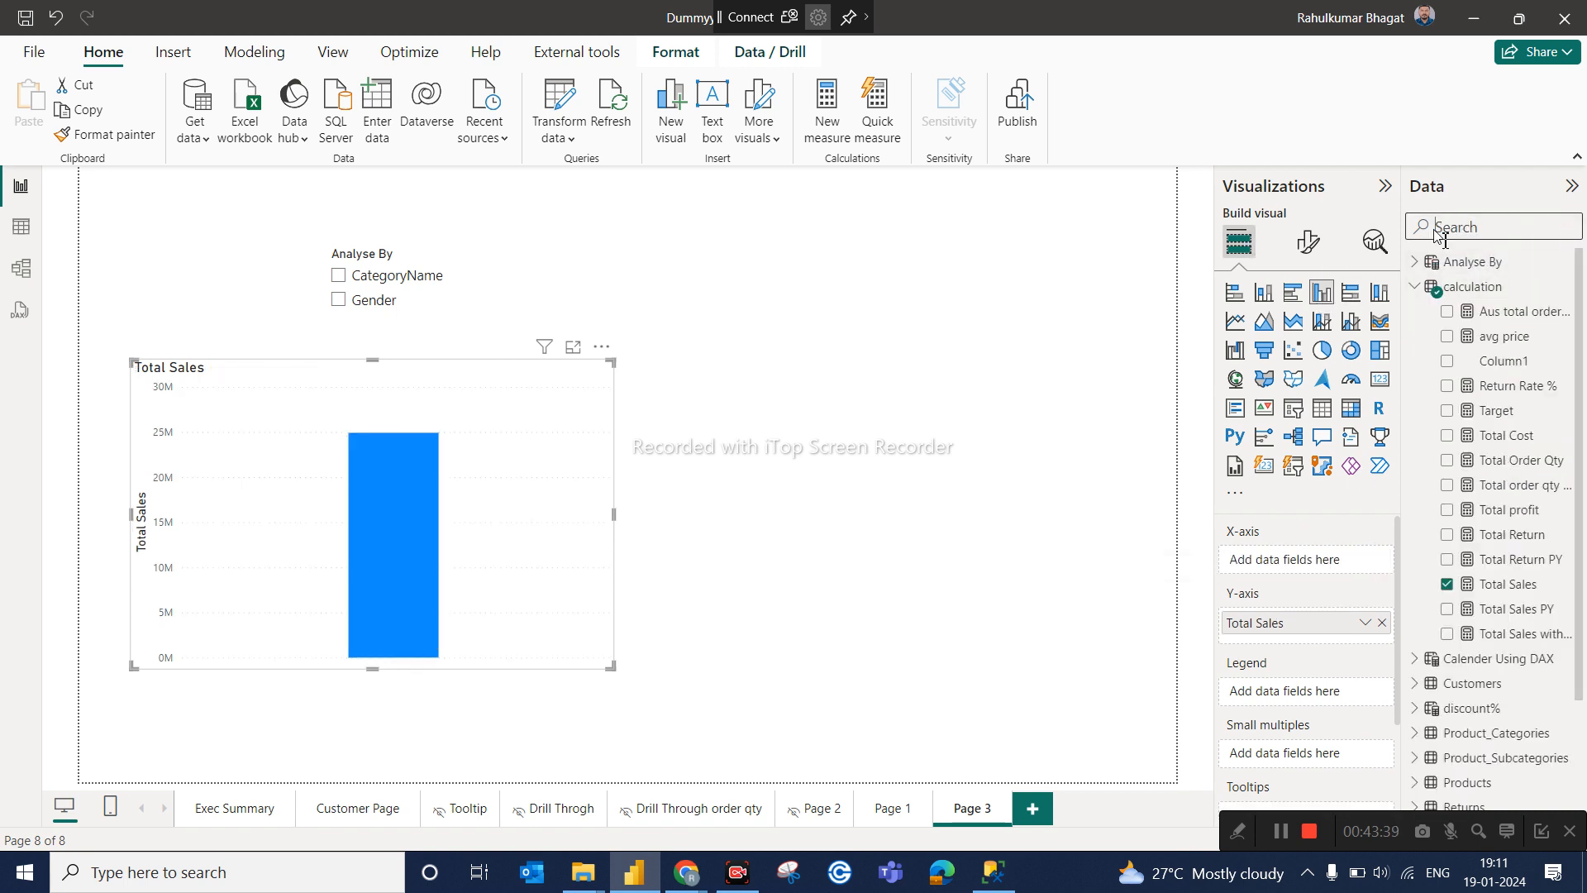
left_click(1415, 262)
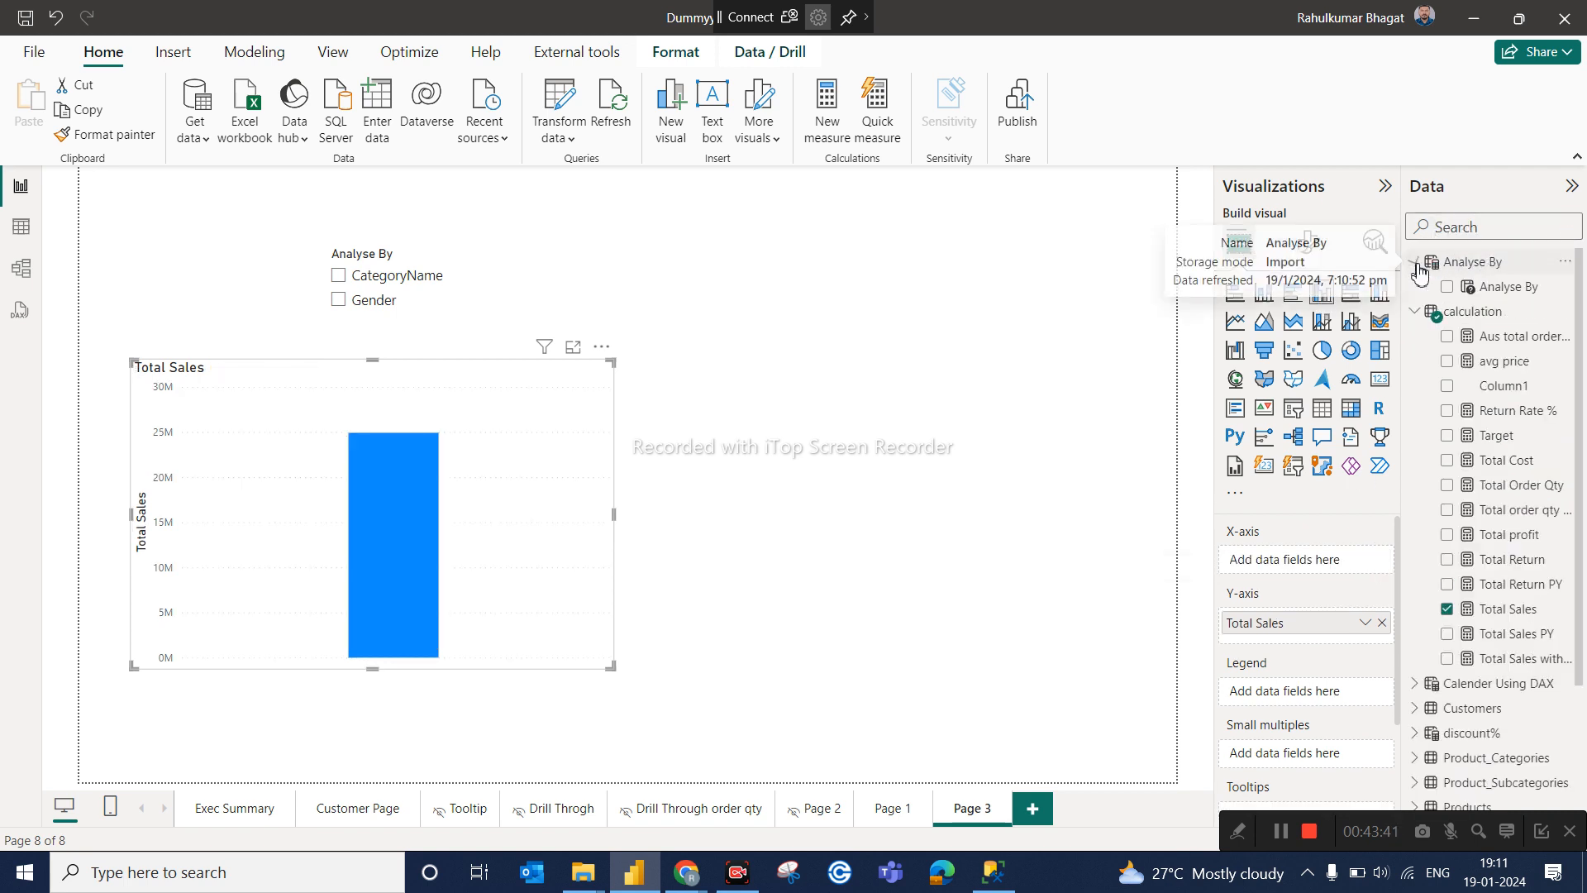
left_click_drag(1500, 287, 1336, 567)
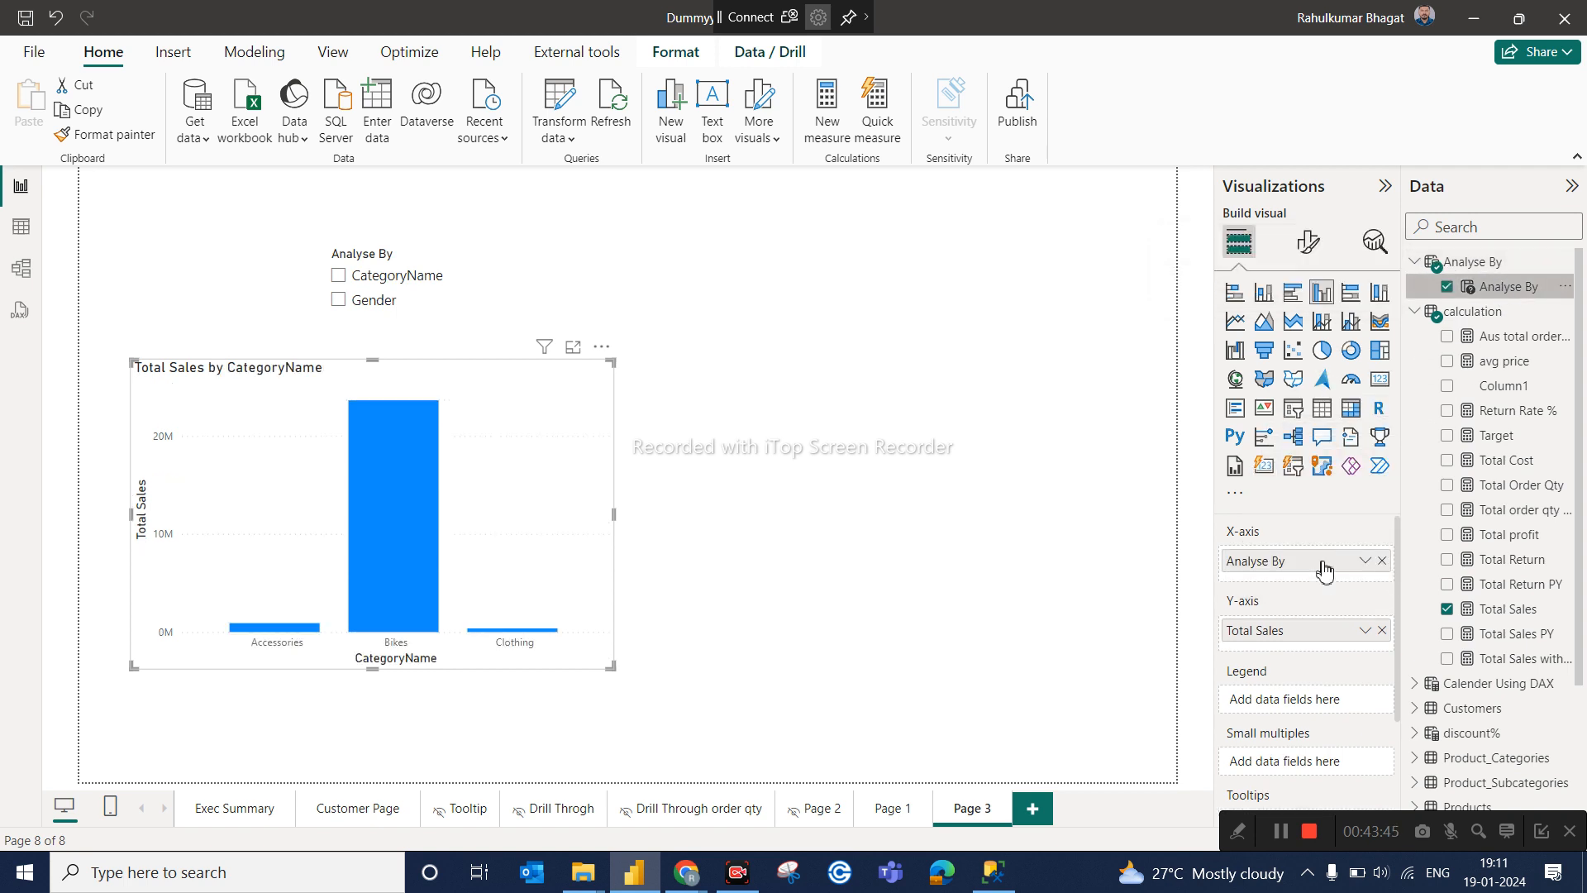
Select CategoryName in the Analyse By slicer to test the chart, then switch the selection to Gender.
left_click(398, 280)
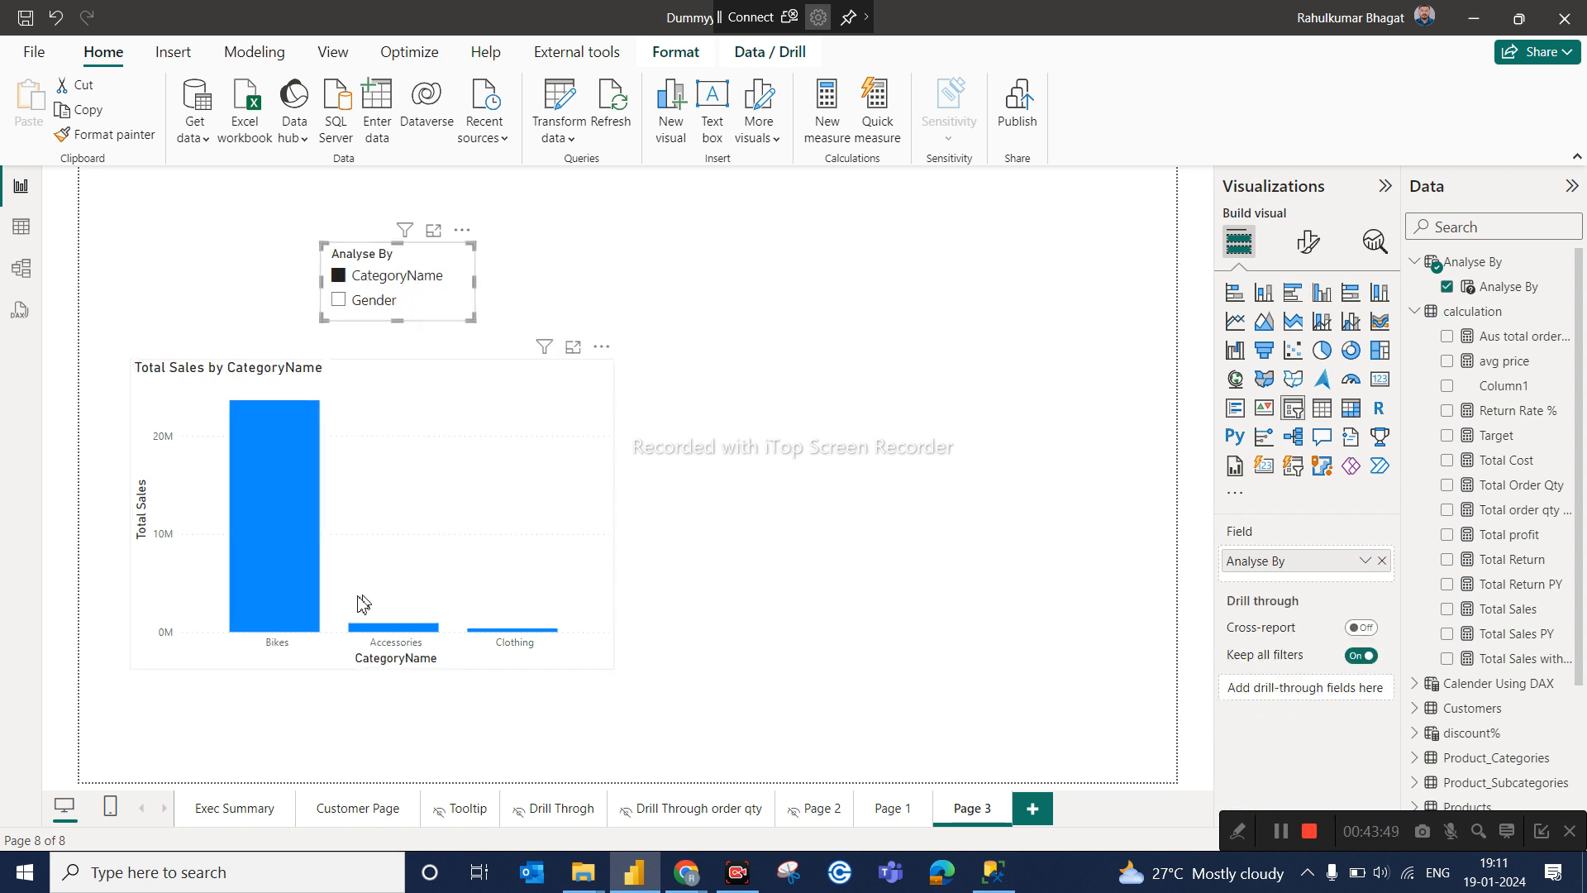
left_click(375, 302)
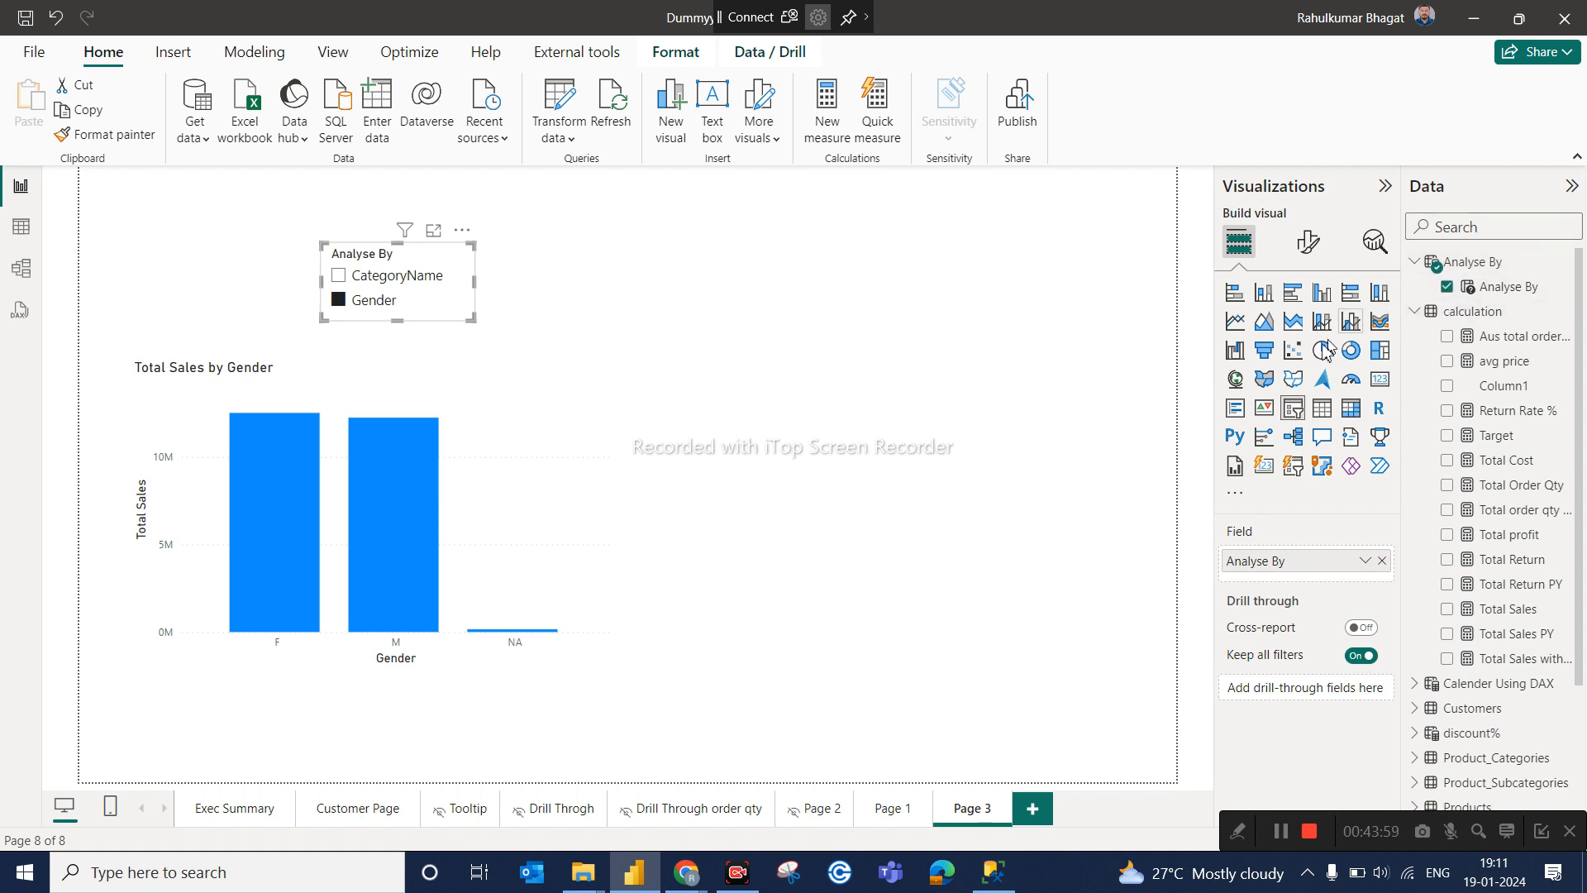
left_click(1032, 401)
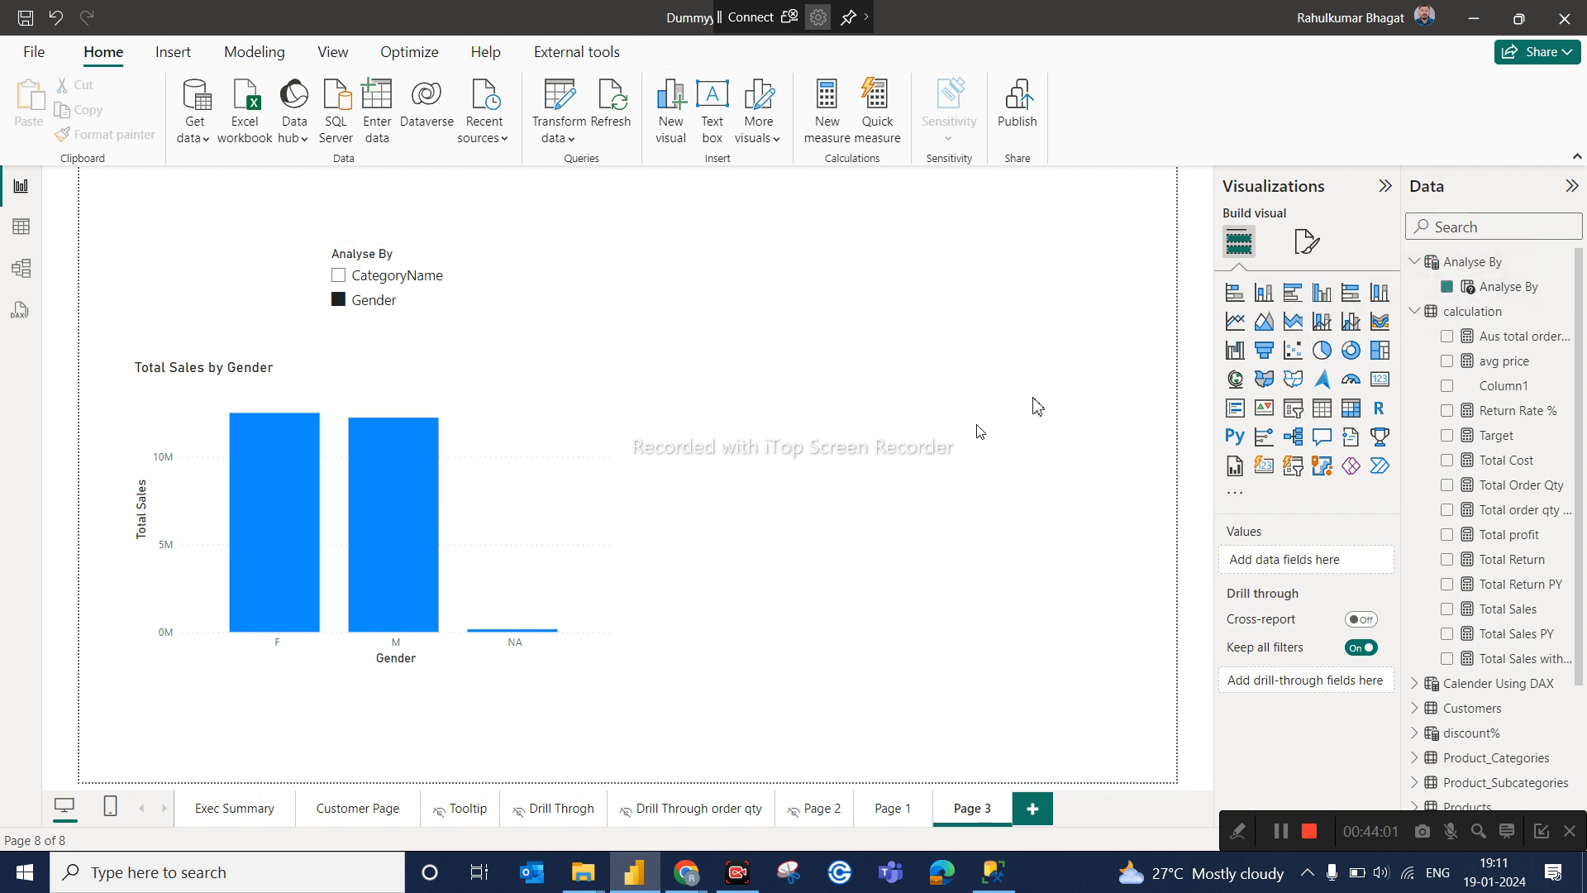
Open the Analyse By table's DAX formula and change the CategoryName label to Category_Name.
left_click(1415, 262)
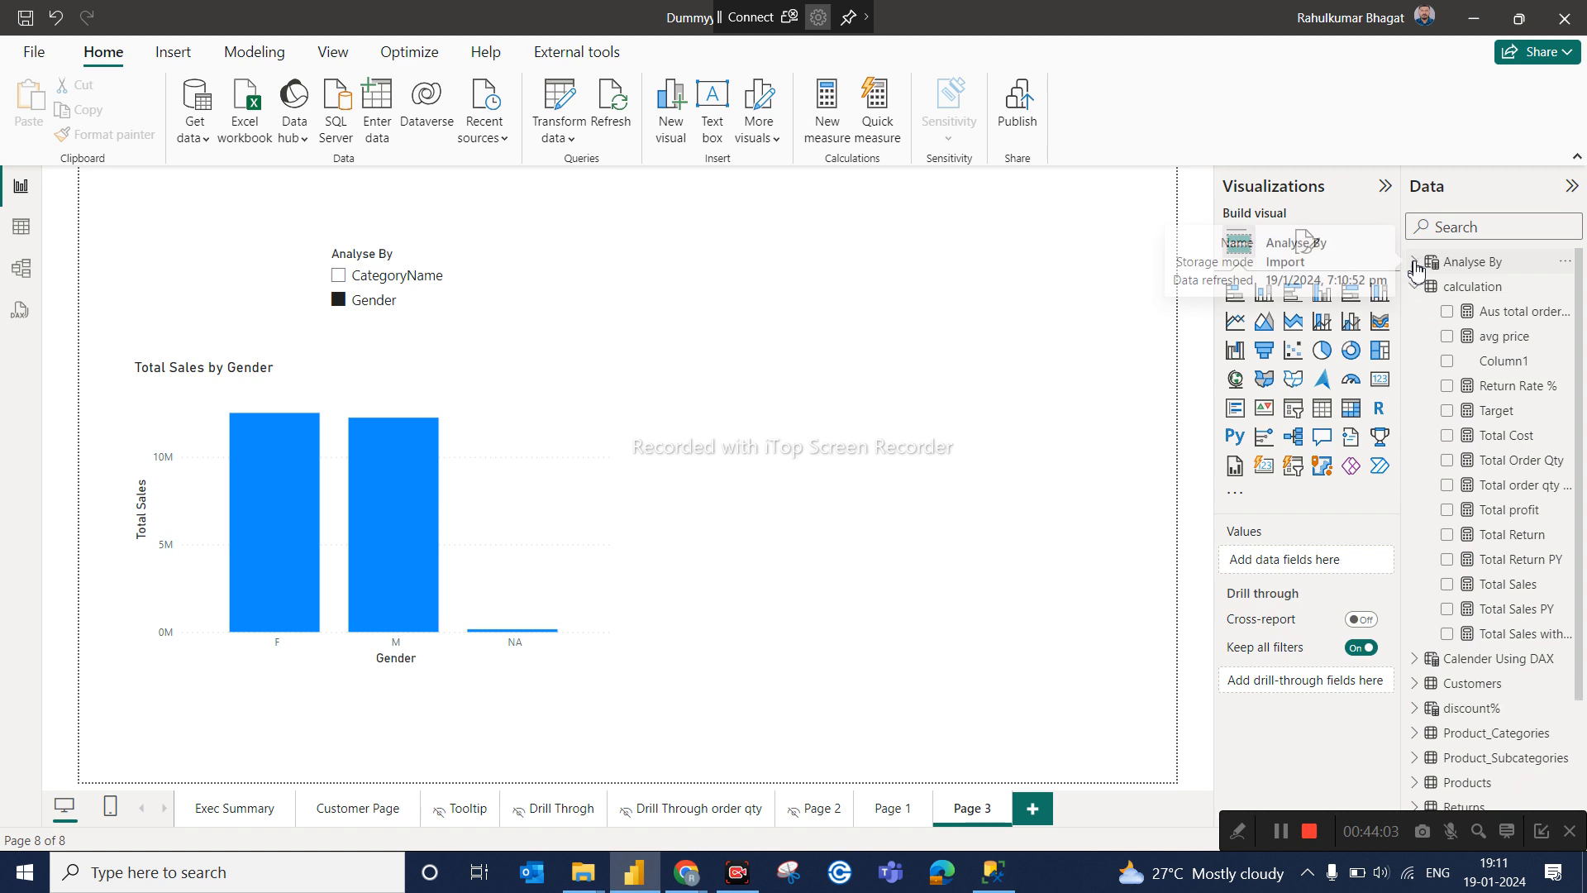
left_click(1415, 263)
left_click(1486, 262)
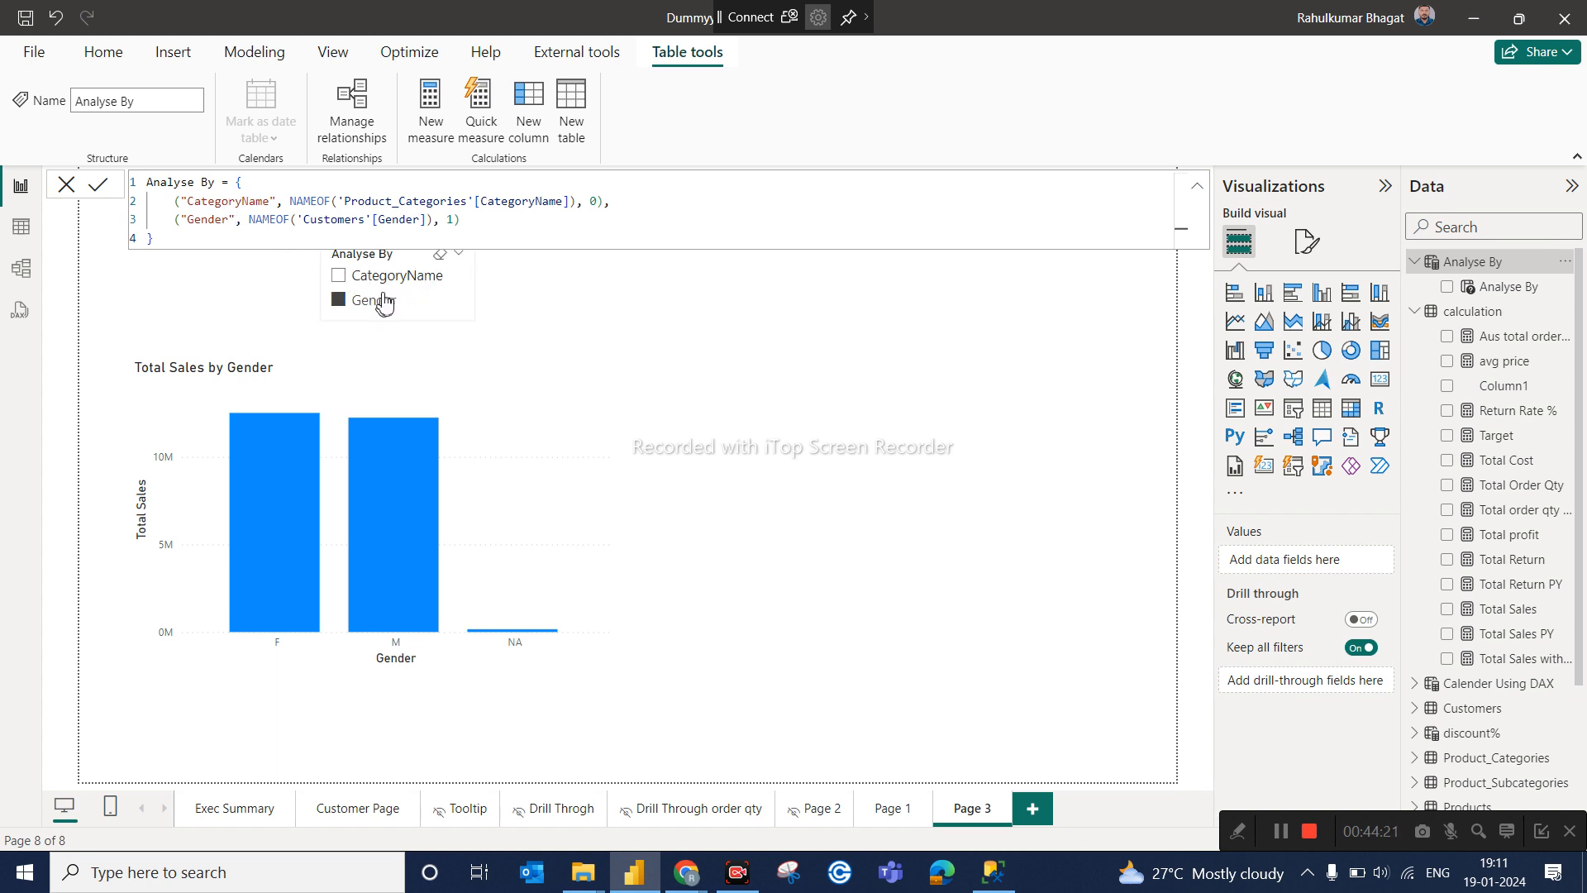
left_click(243, 201)
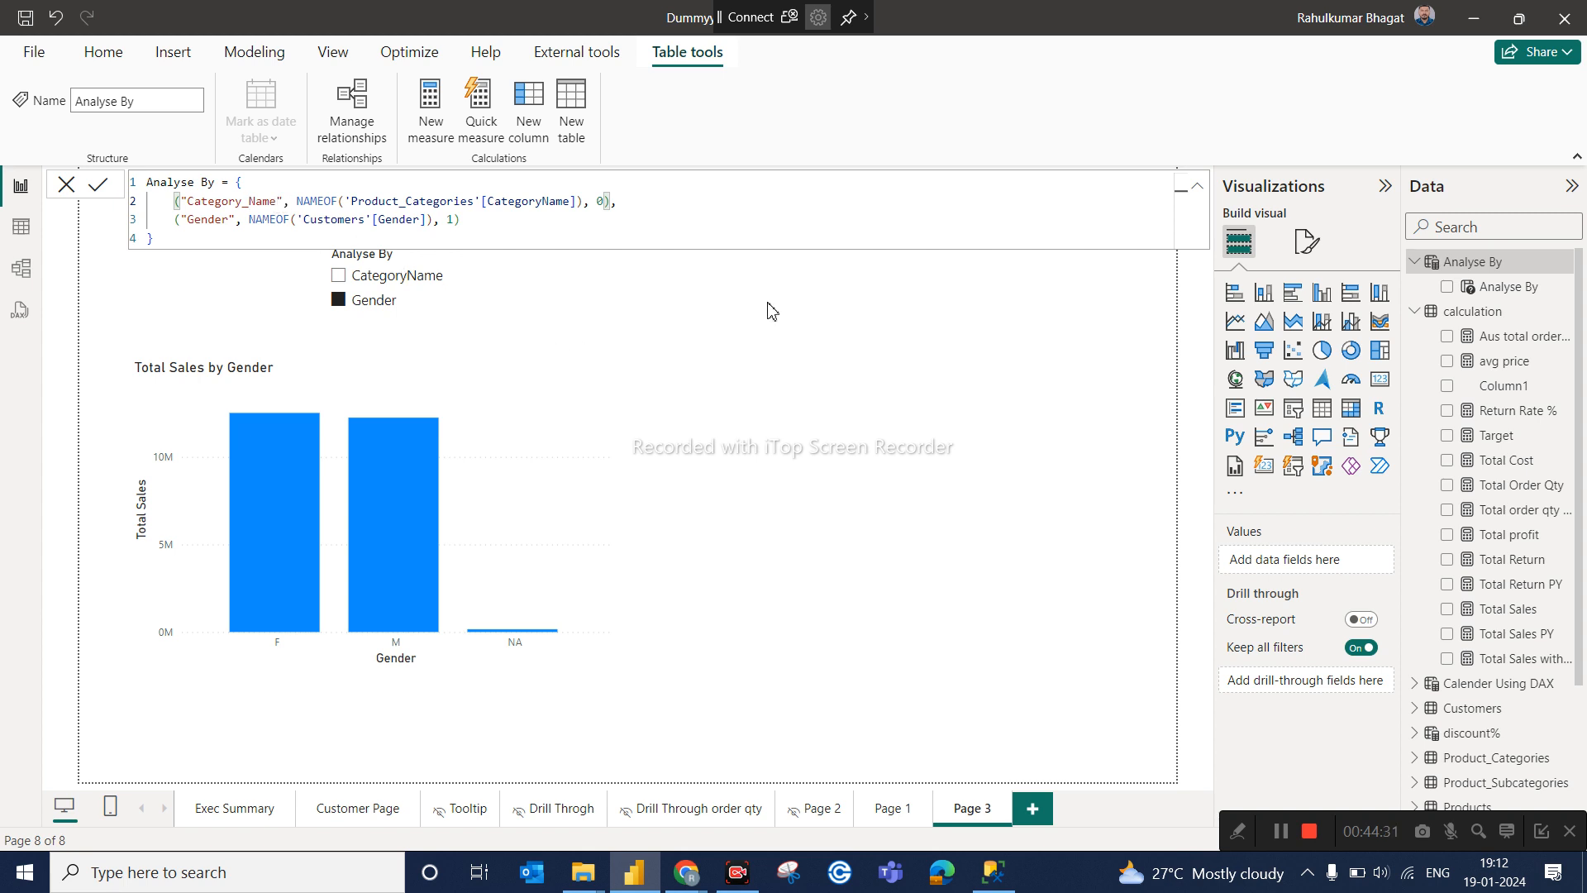
key("Return")
Duplicate the Gender row as a new last row in the Analyse By formula, separated by a comma.
left_click(468, 222)
type(",")
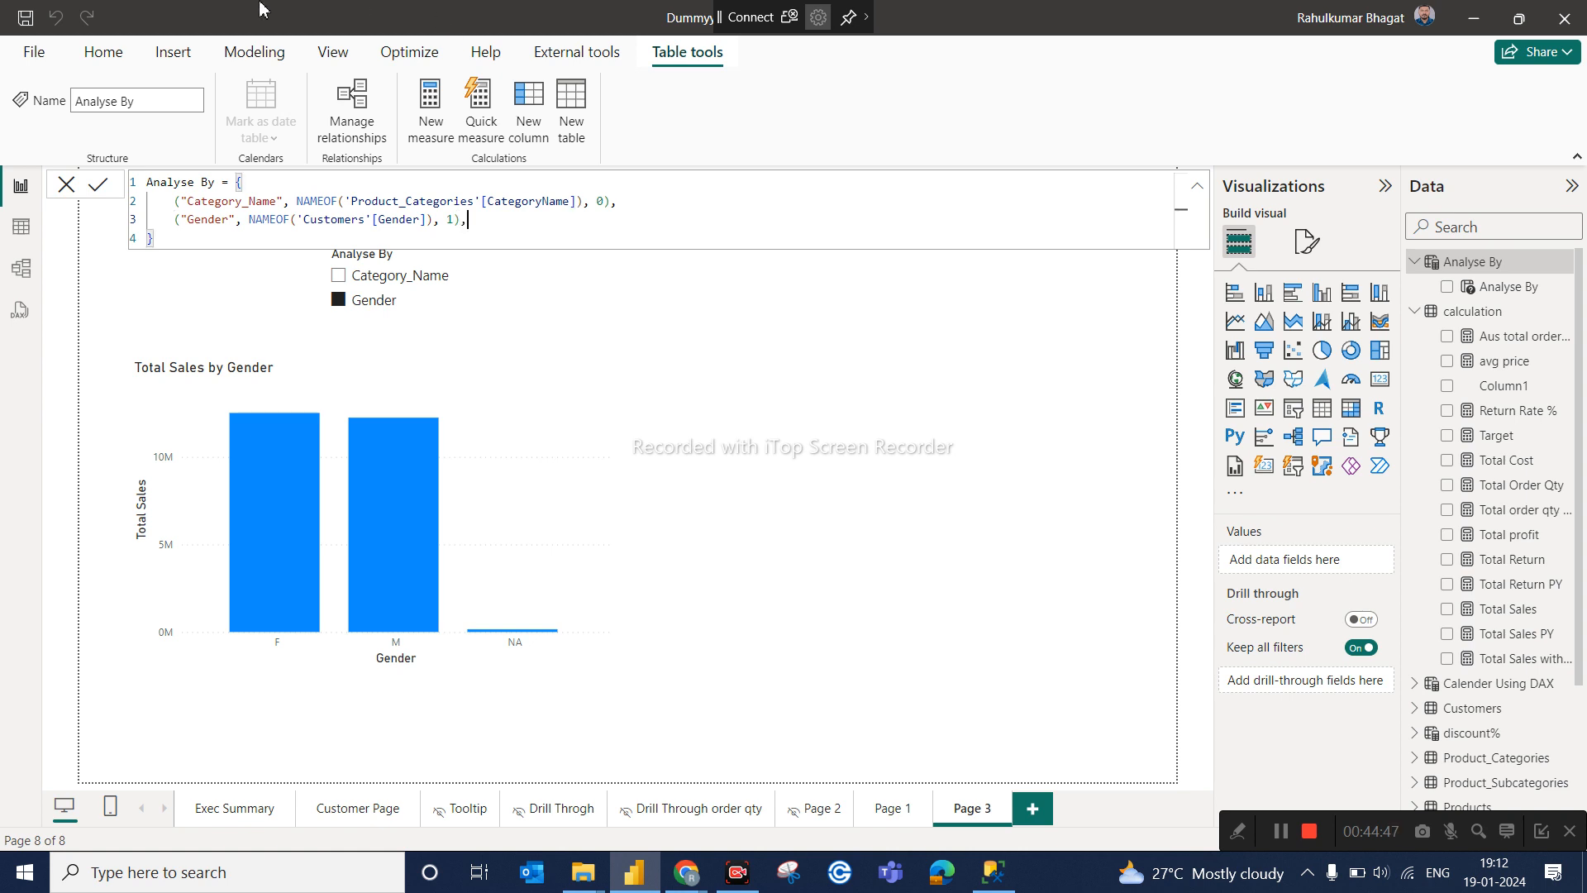
key("shift+Return")
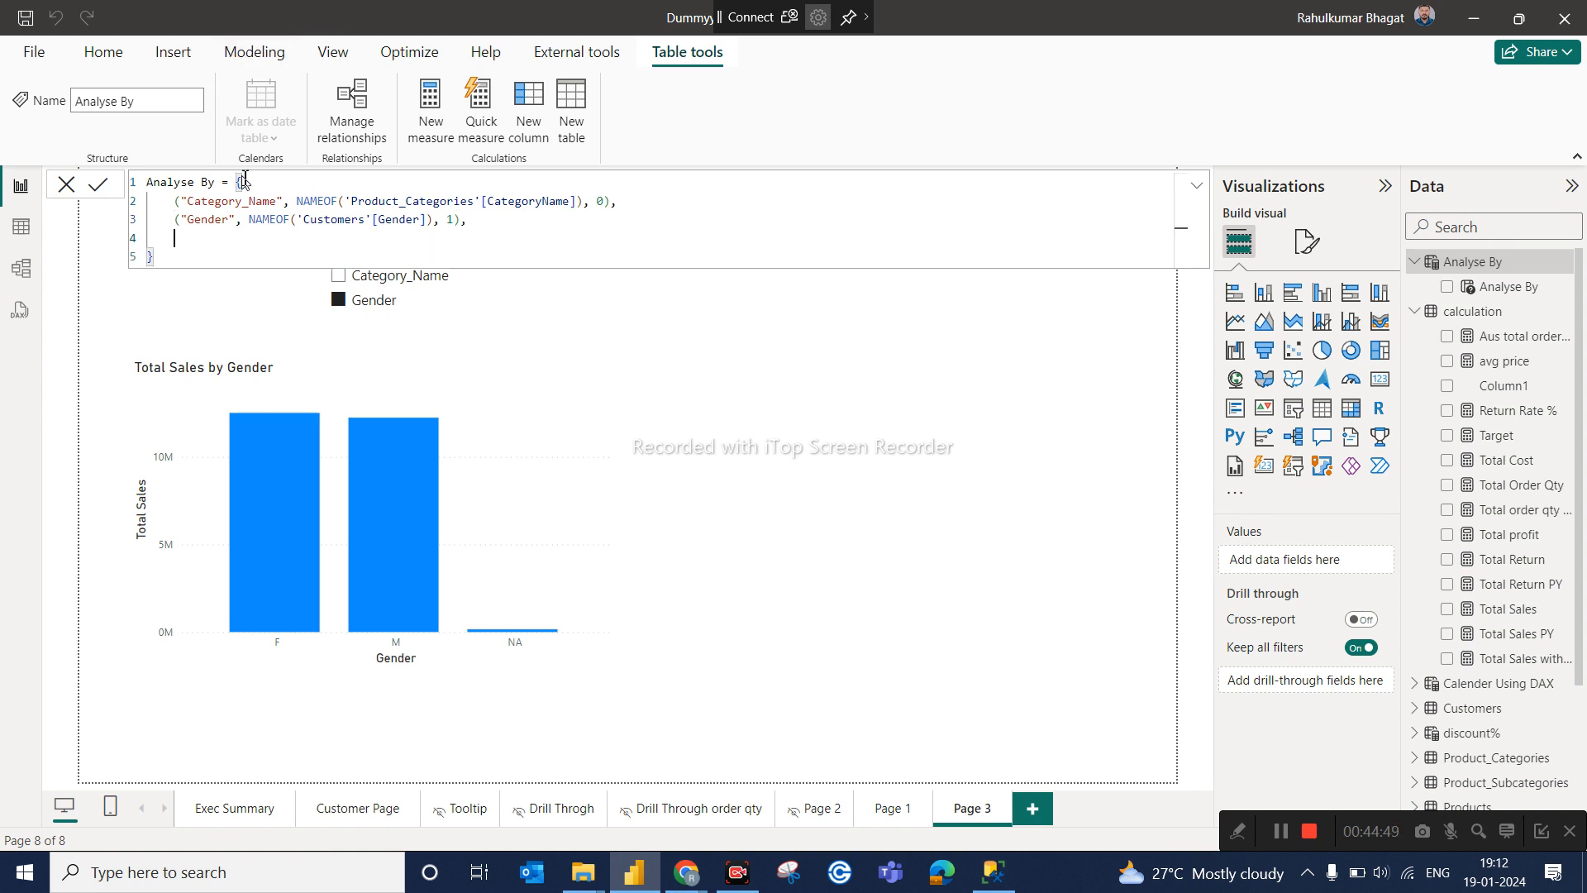
left_click(175, 219)
left_click_drag(176, 219, 462, 219)
key("ctrl+c")
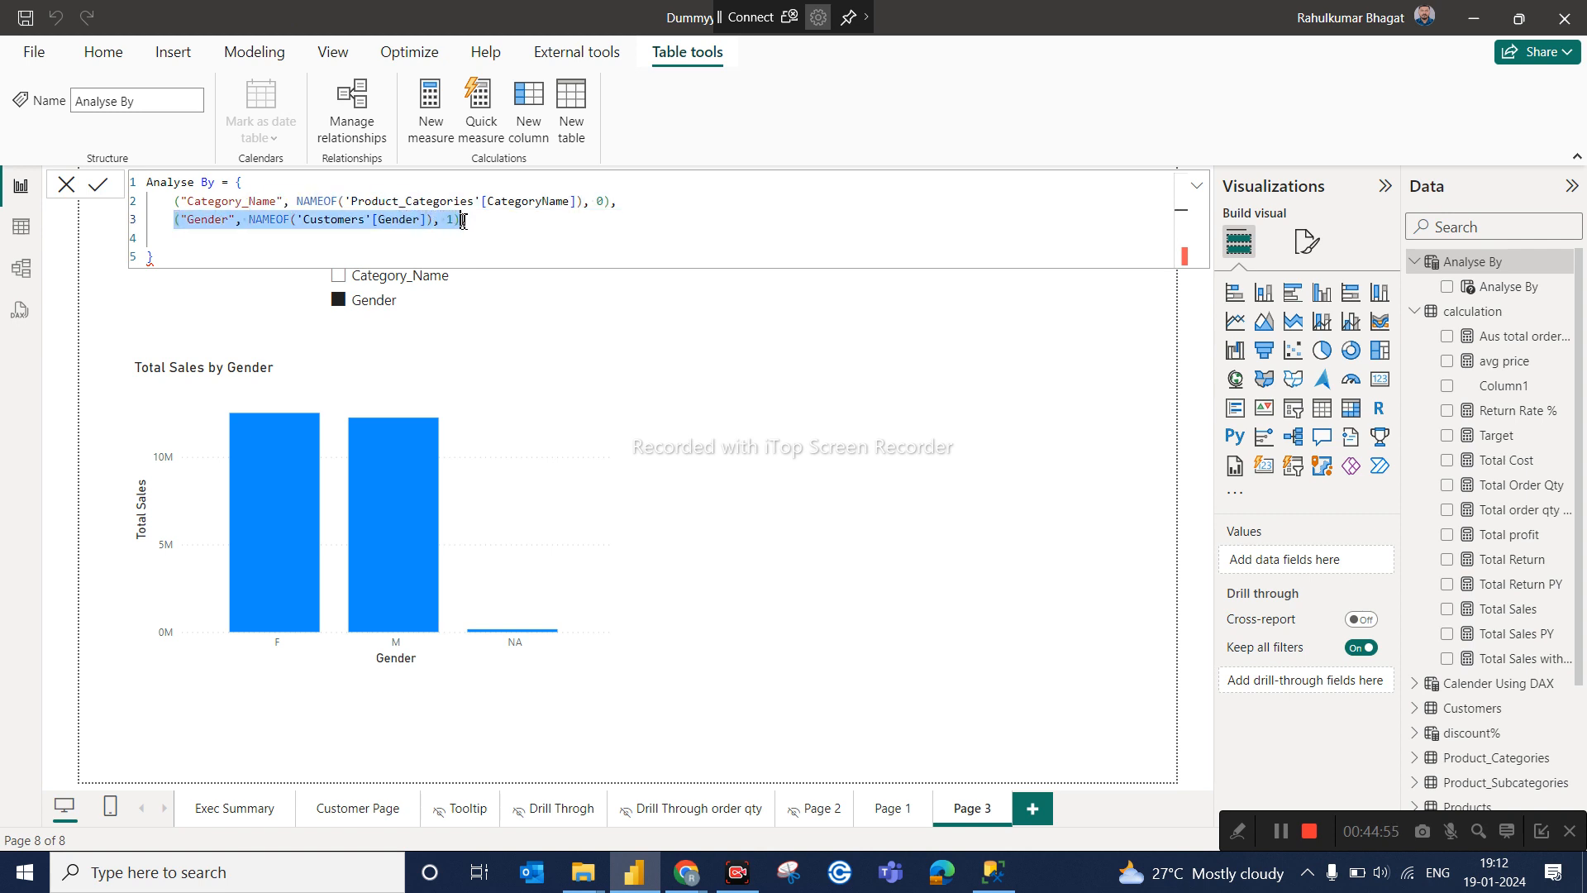
left_click(208, 246)
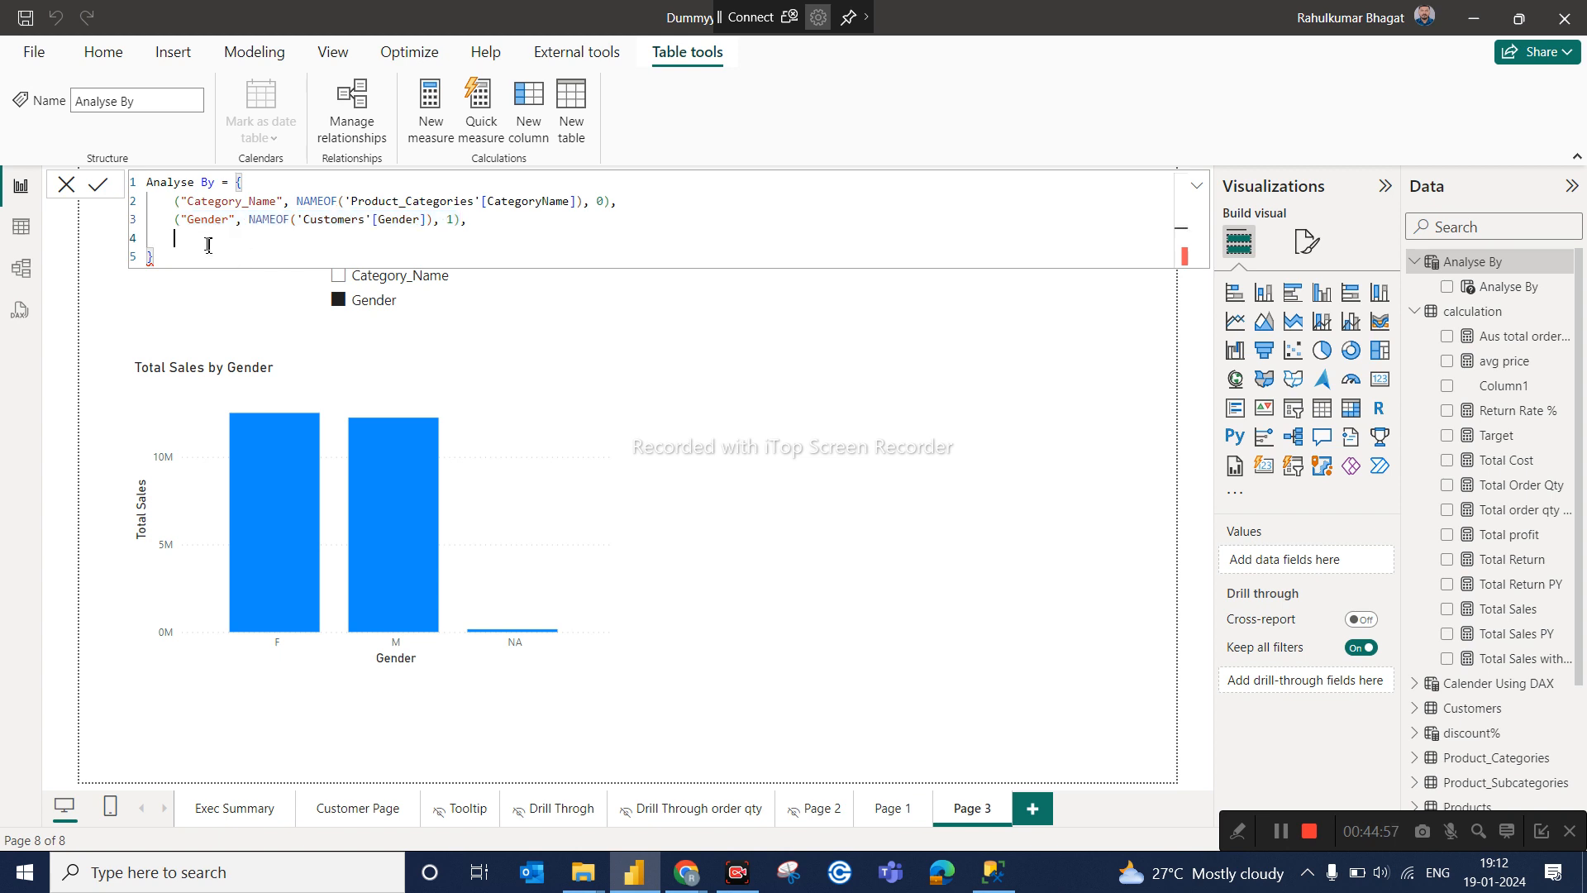
key("ctrl+v")
Change the label of the duplicated row in the Analyse By formula to "Country".
left_click(233, 239)
key("BackSpace")
key("BackSpace")
key("BackSpace")
key("BackSpace")
key("BackSpace")
key("BackSpace")
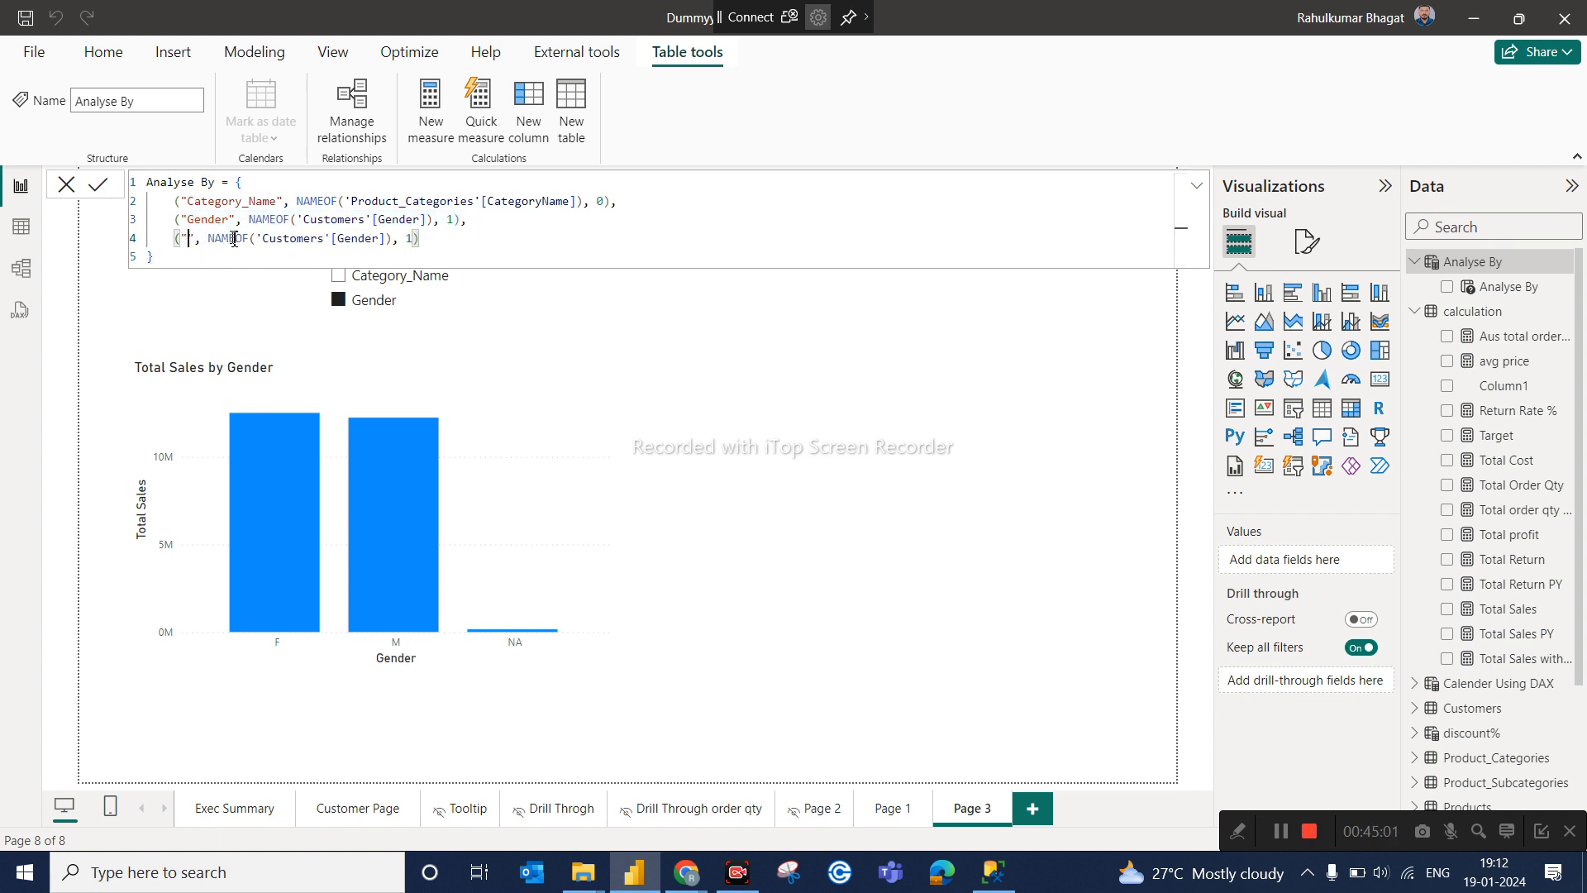
type("Coun")
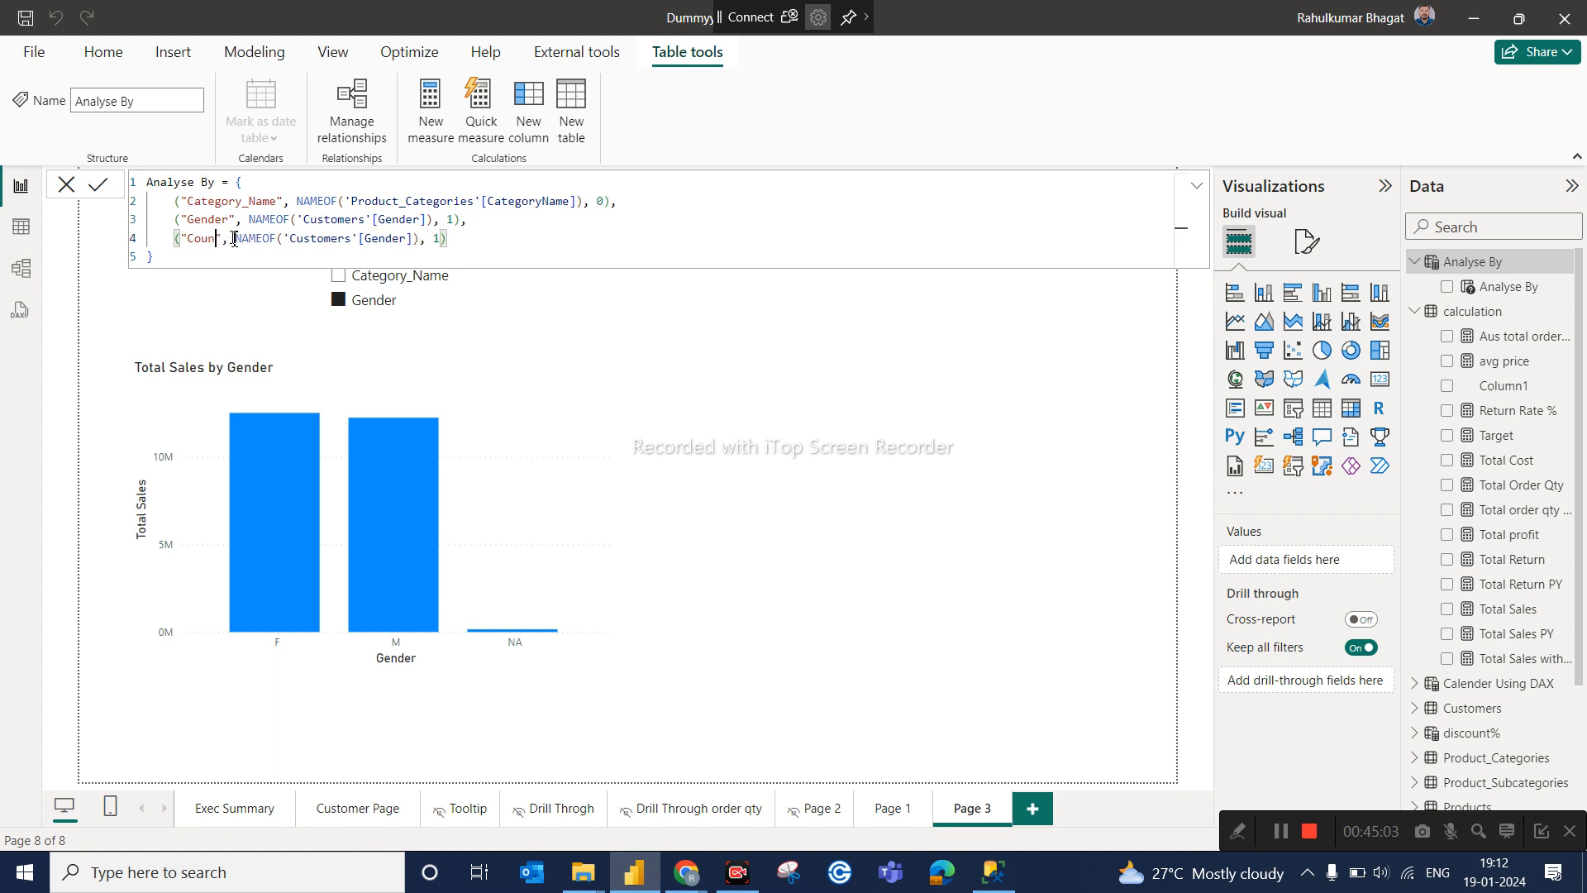
type("try")
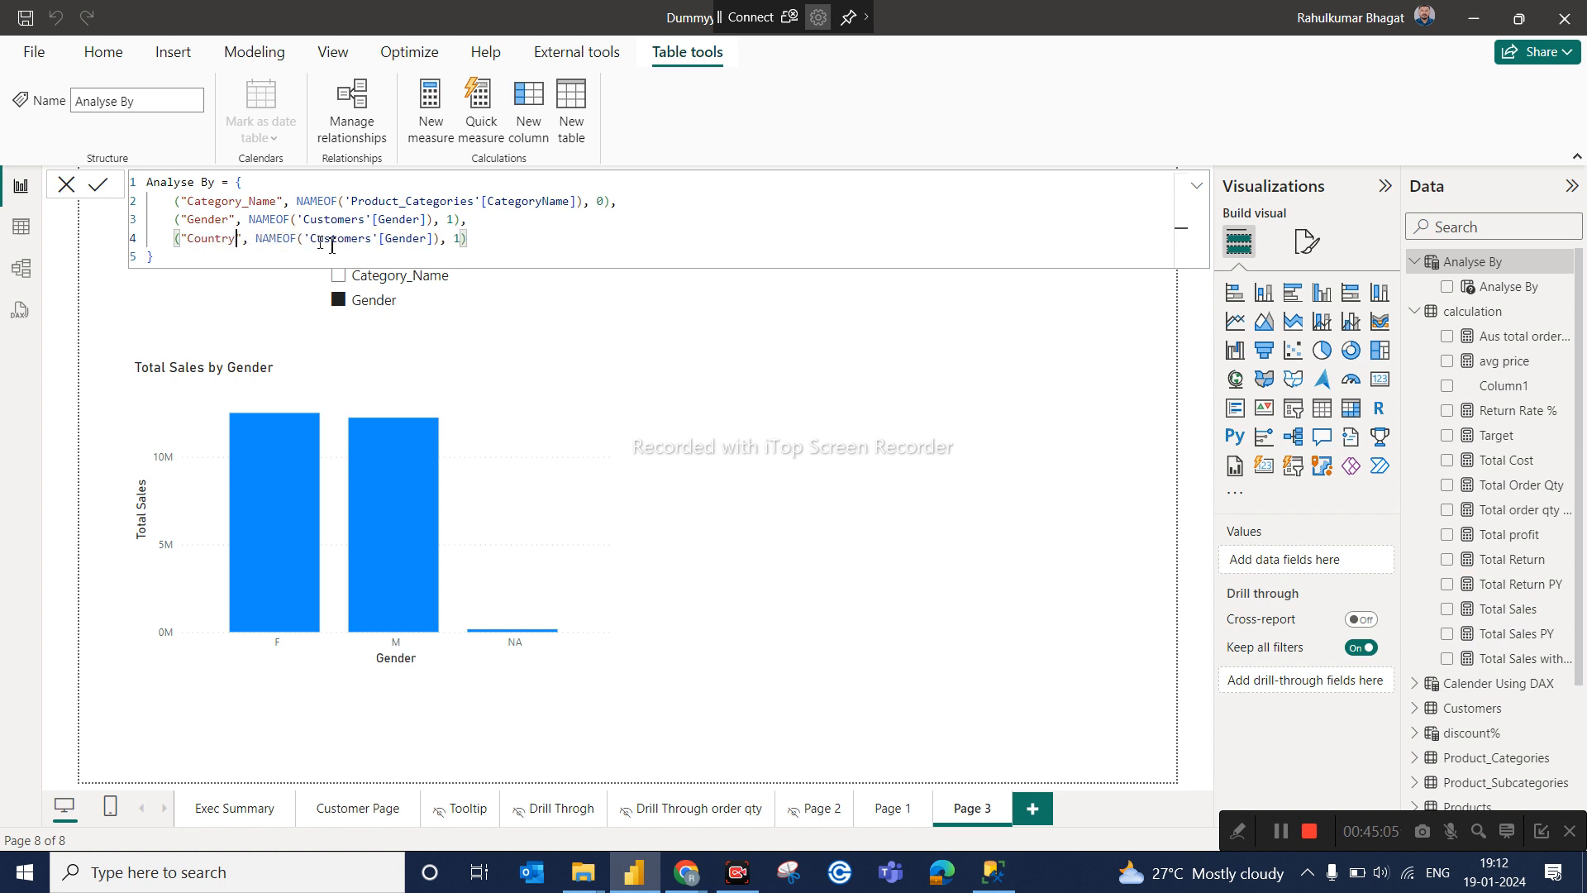
Replace the Country row's NAMEOF reference to the customers' gender column with Territories[Country].
left_click(435, 239)
key("BackSpace")
key("BackSpace")
key("BackSpace")
key("BackSpace")
key("BackSpace")
key("BackSpace")
key("BackSpace")
key("BackSpace")
key("BackSpace")
key("BackSpace")
key("BackSpace")
key("BackSpace")
key("BackSpace")
key("BackSpace")
key("BackSpace")
key("BackSpace")
key("BackSpace")
key("BackSpace")
key("BackSpace")
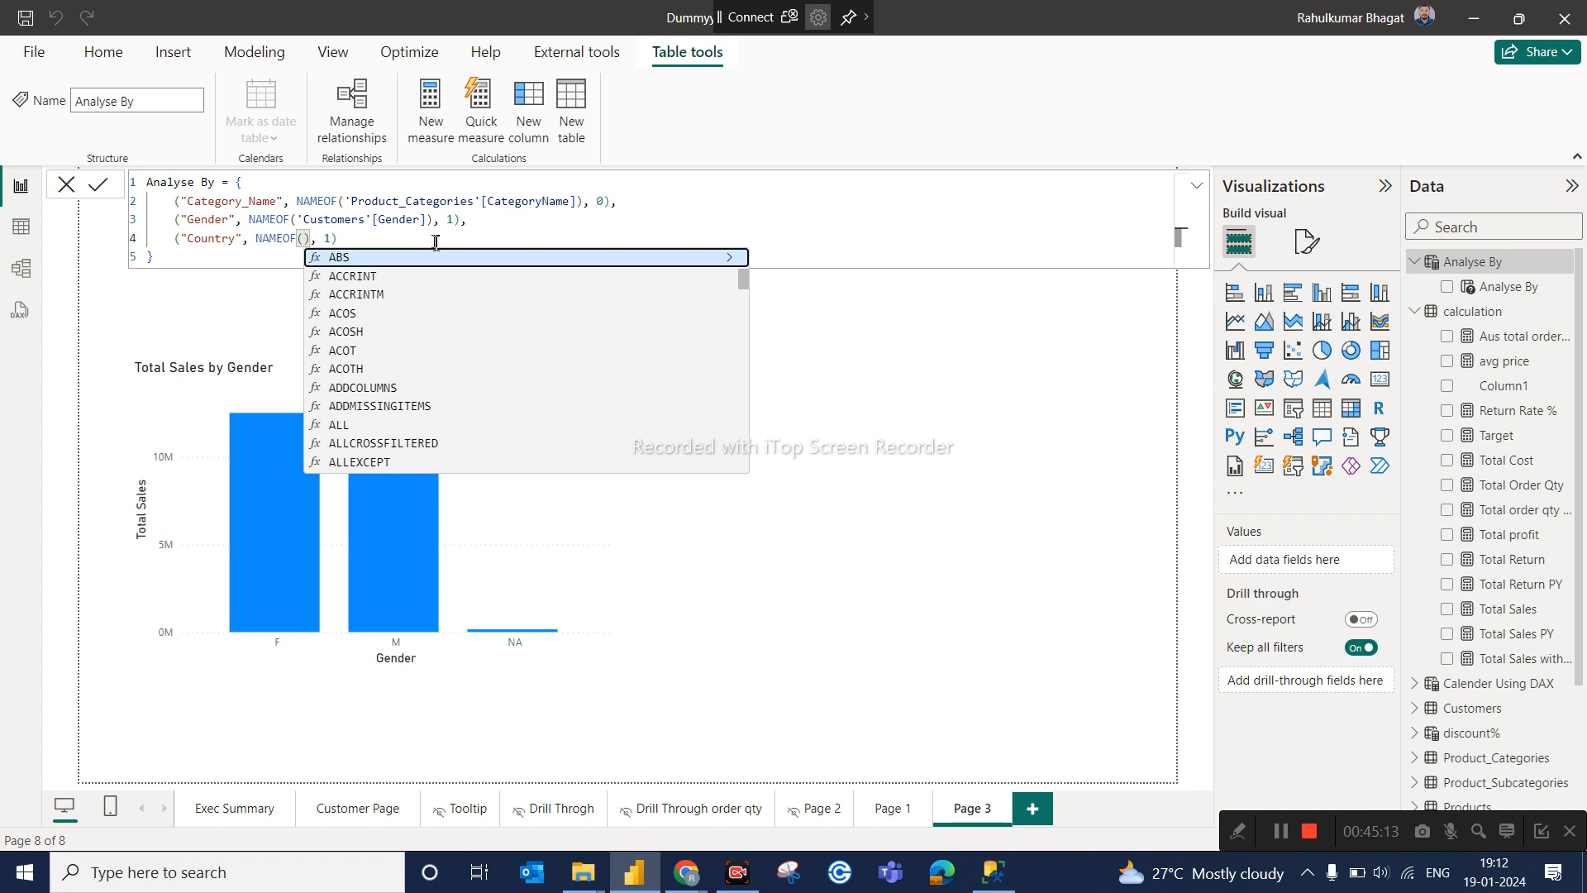
type("ter")
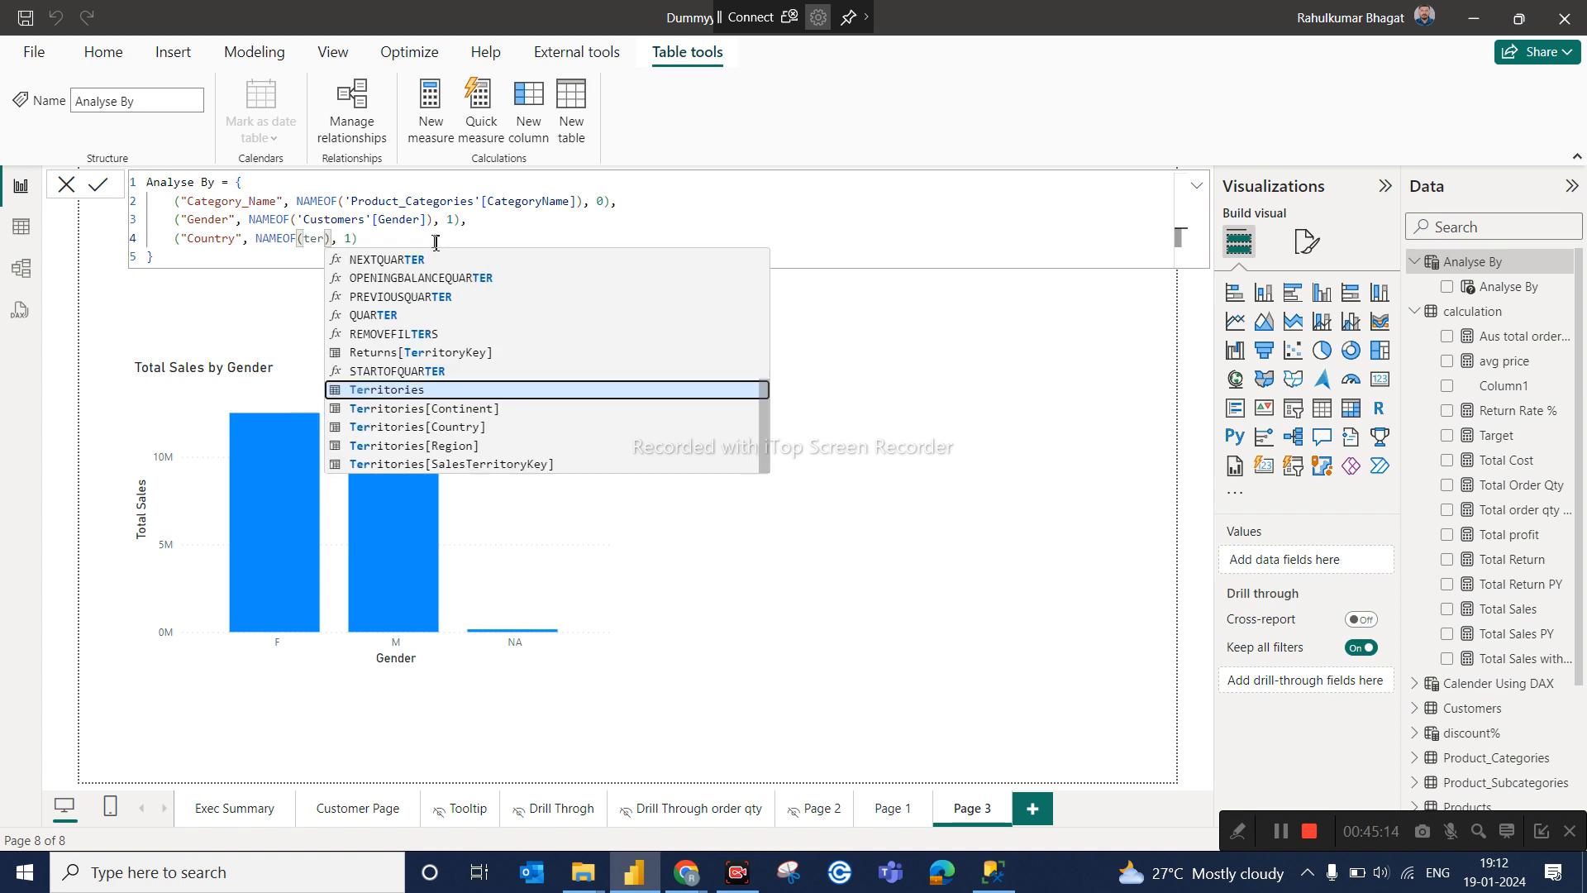
left_click(477, 428)
type("), 1)")
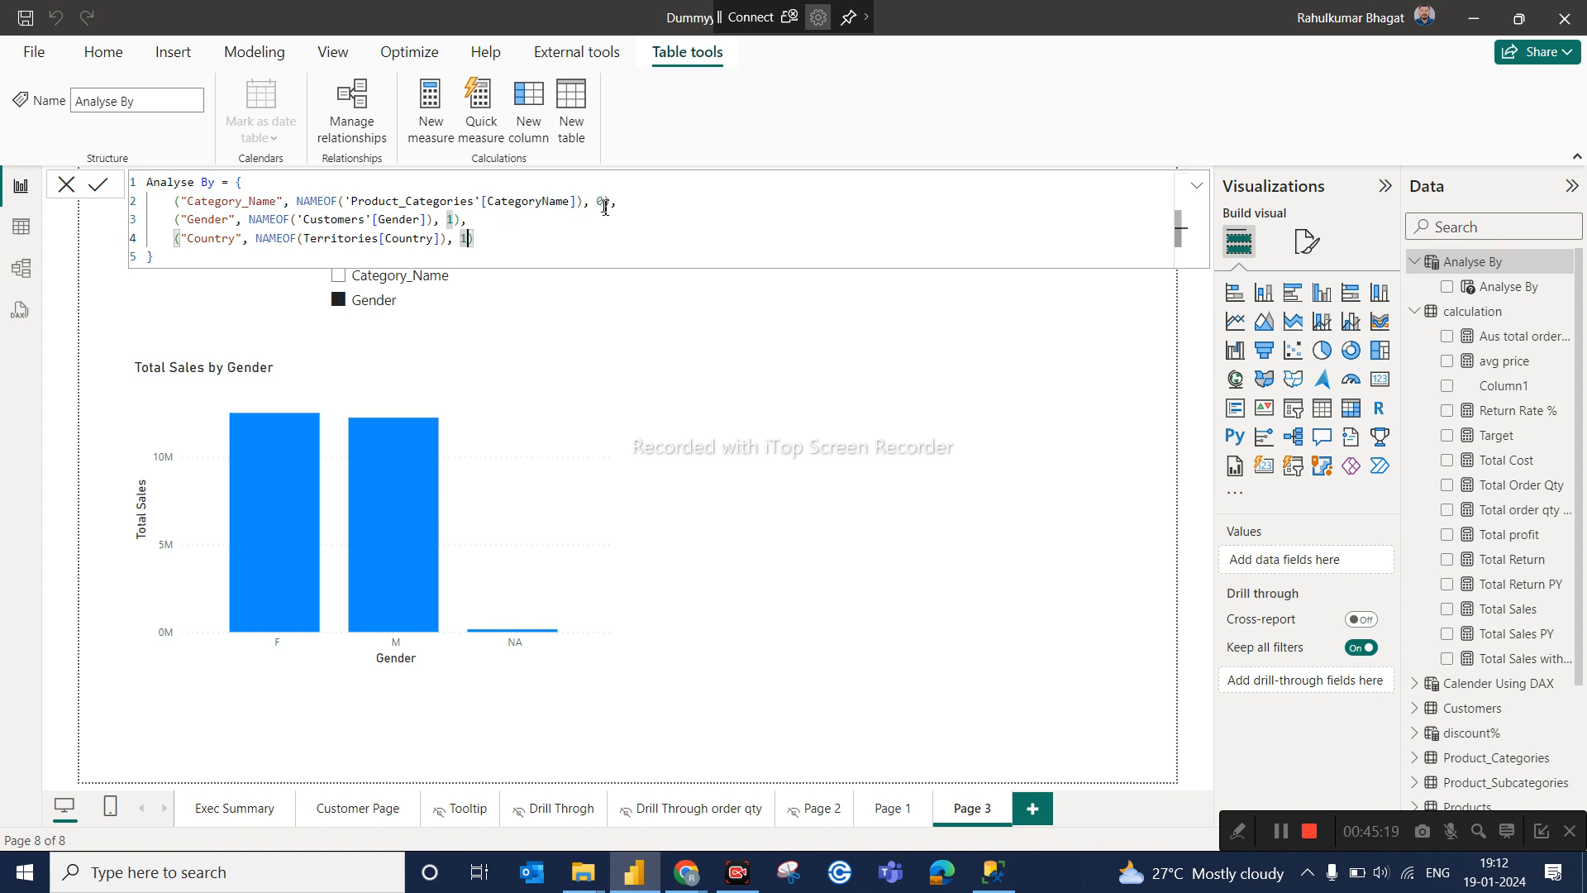
Set the Country row's order number to 2 and apply the Analyse By formula.
key("Left")
key("BackSpace")
type("2")
key("Return")
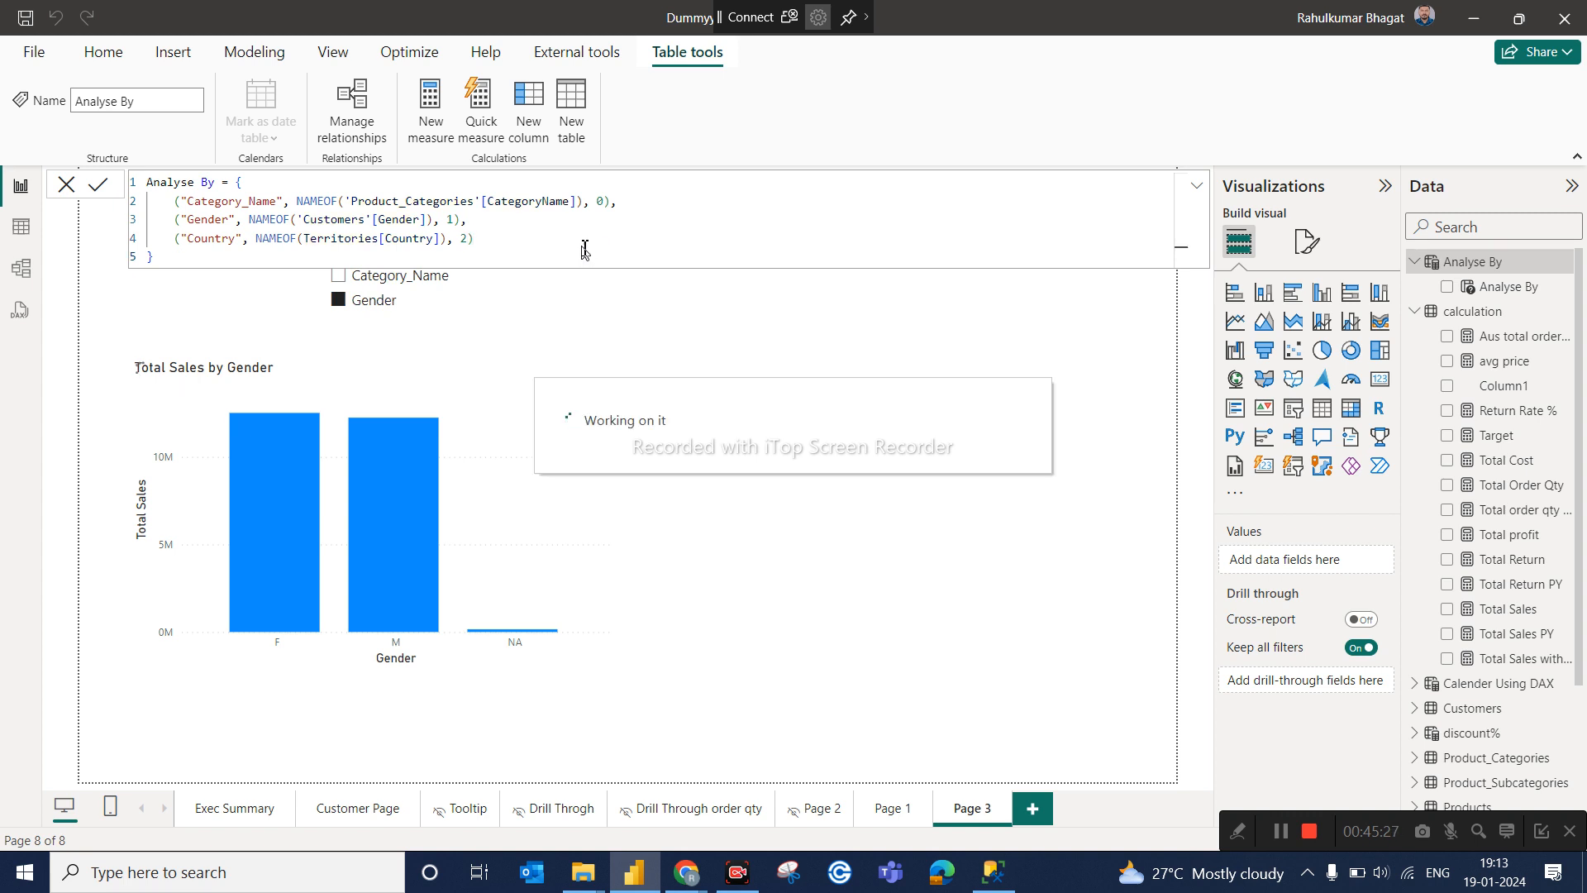
scroll(469, 299, "down", 1)
left_click(471, 321)
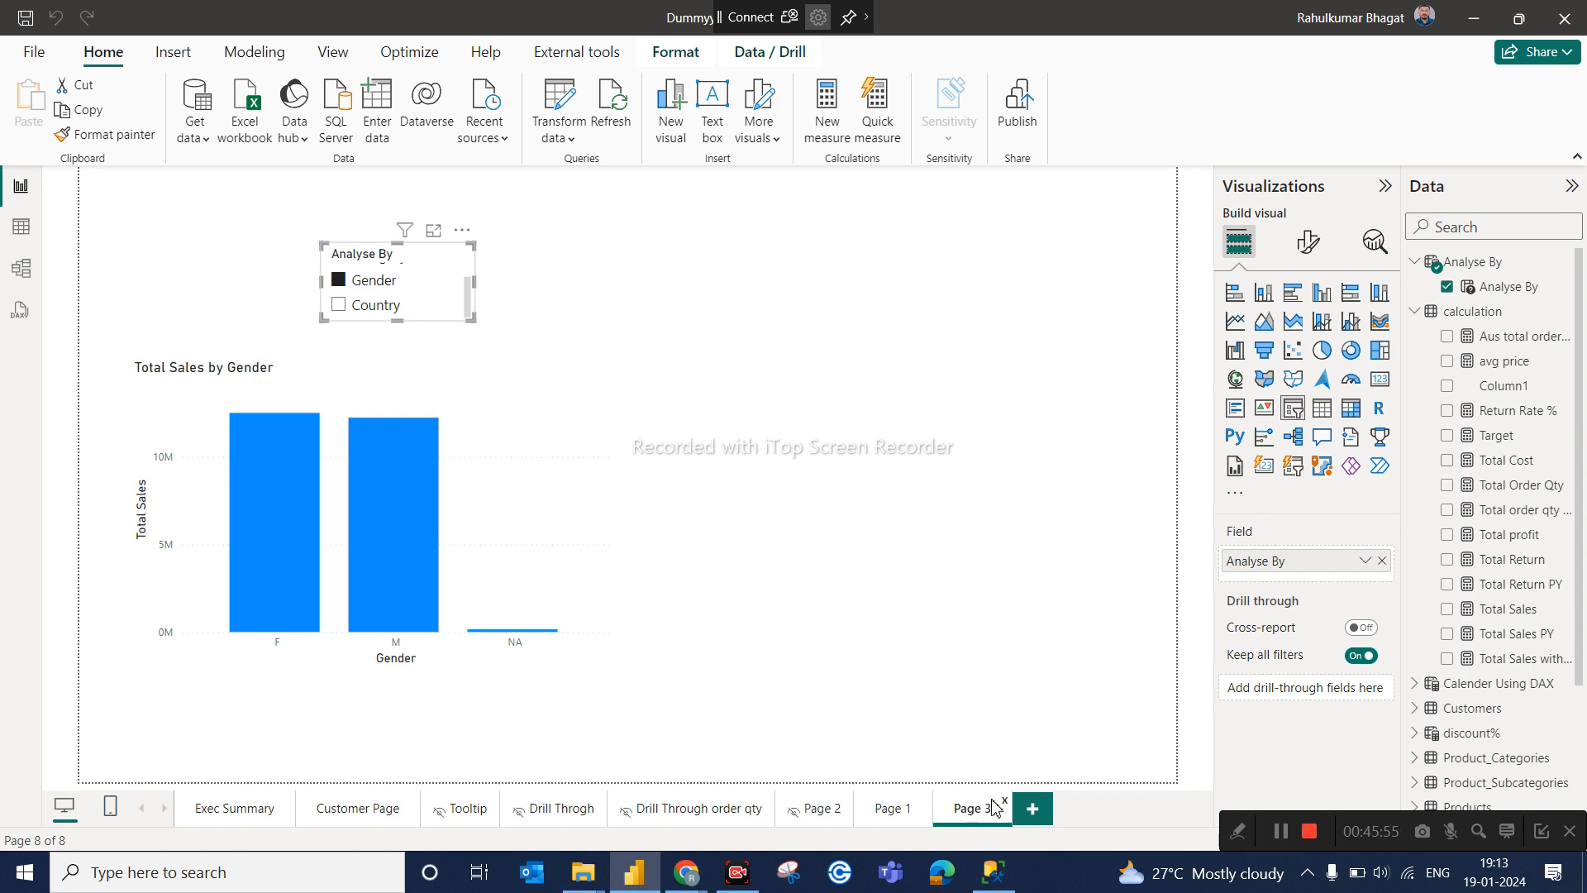
Hide Page 1 and Page 3 of the report.
right_click(909, 814)
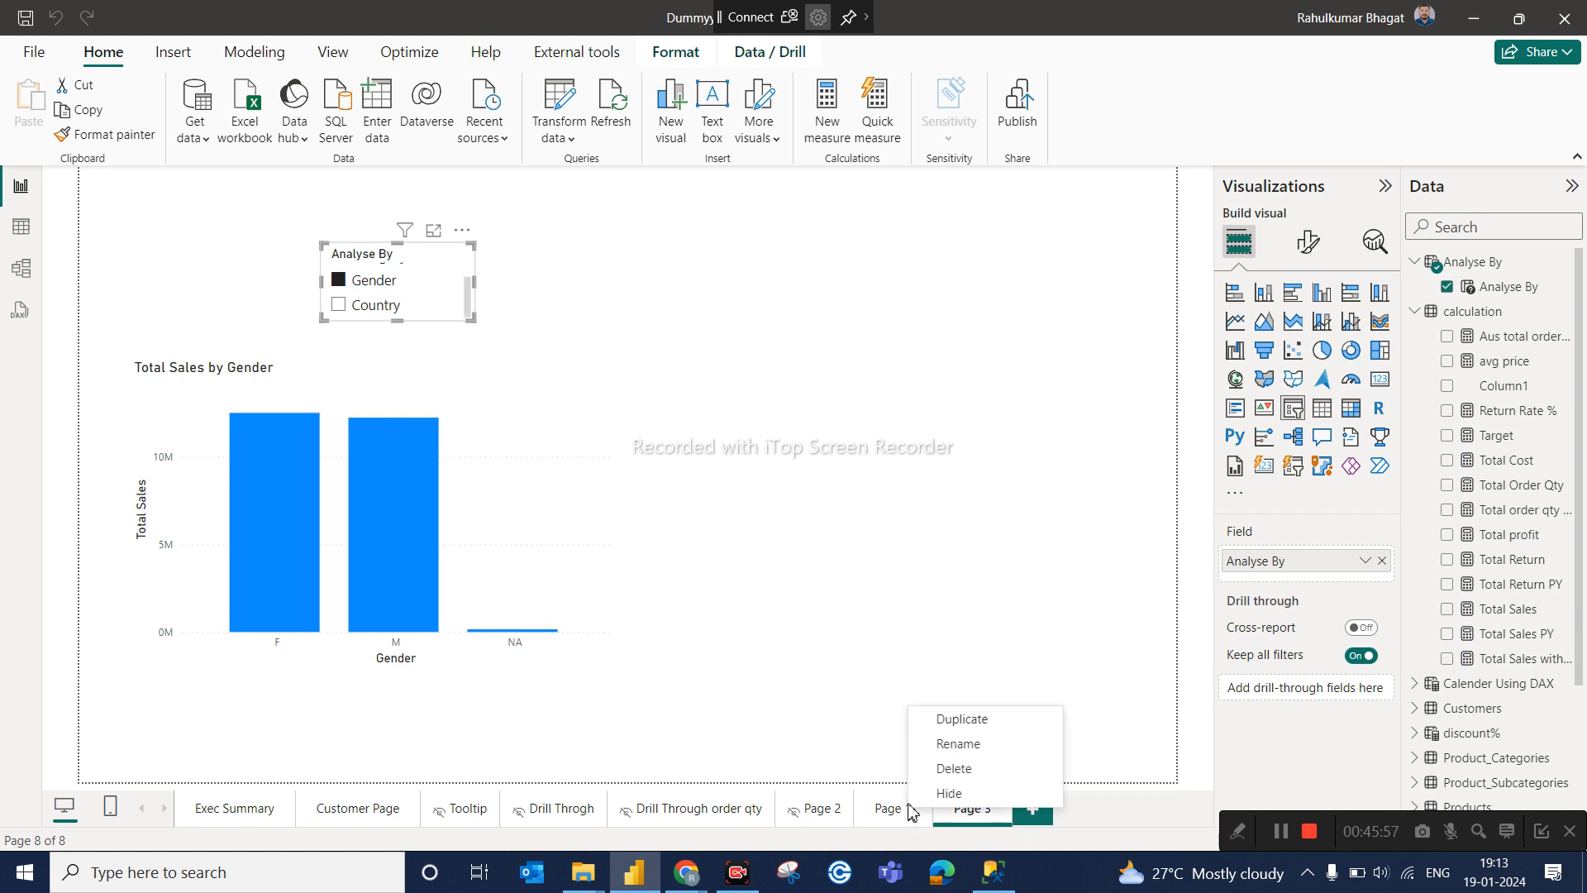
left_click(955, 792)
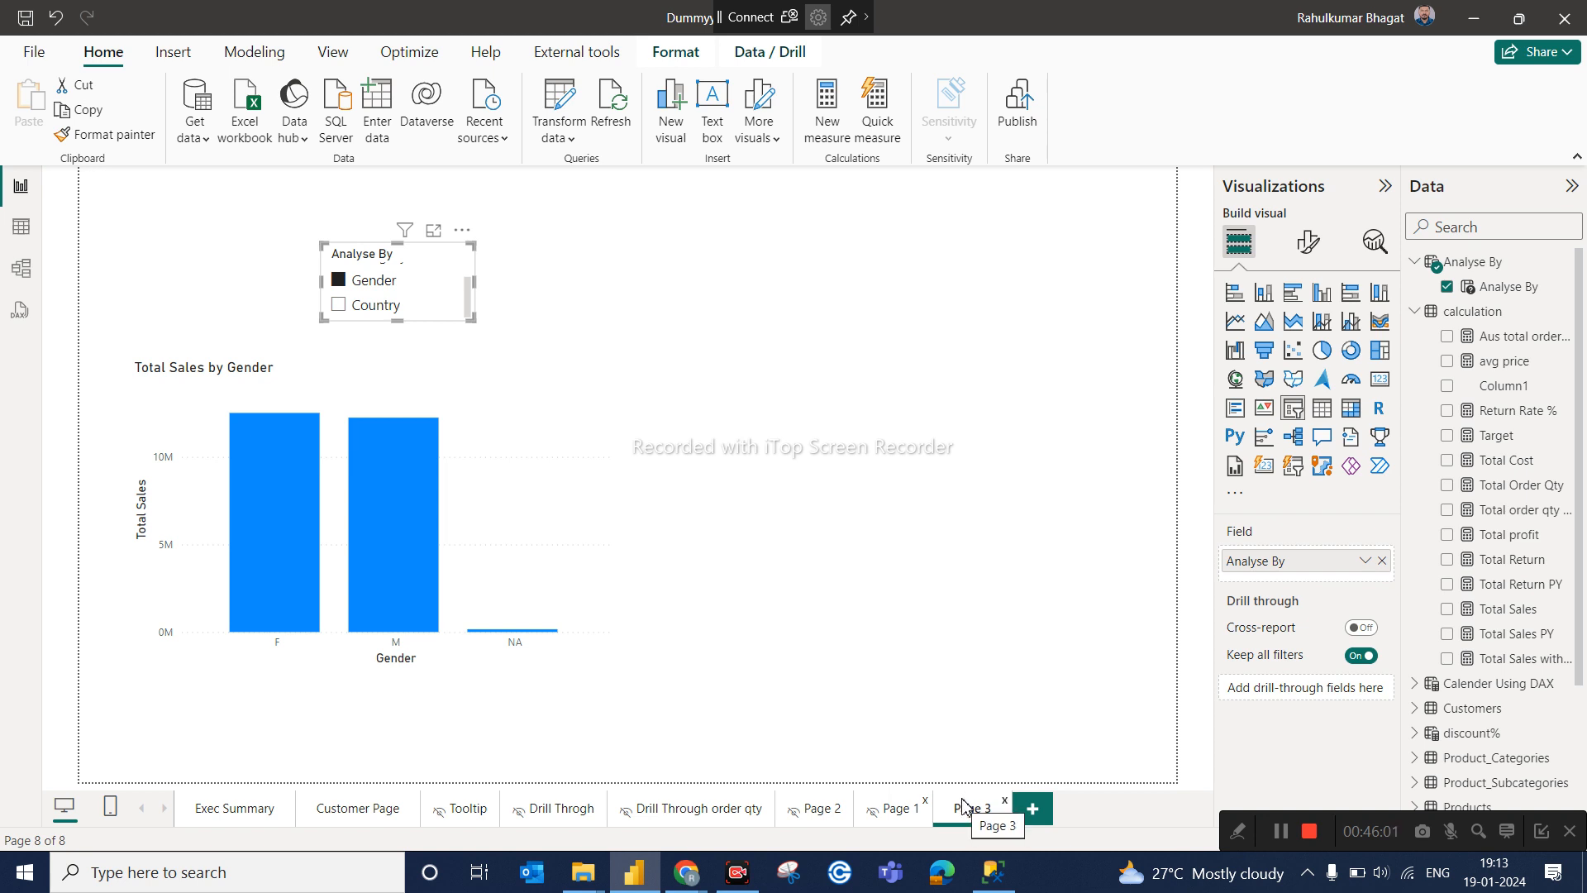
right_click(966, 806)
left_click(1025, 785)
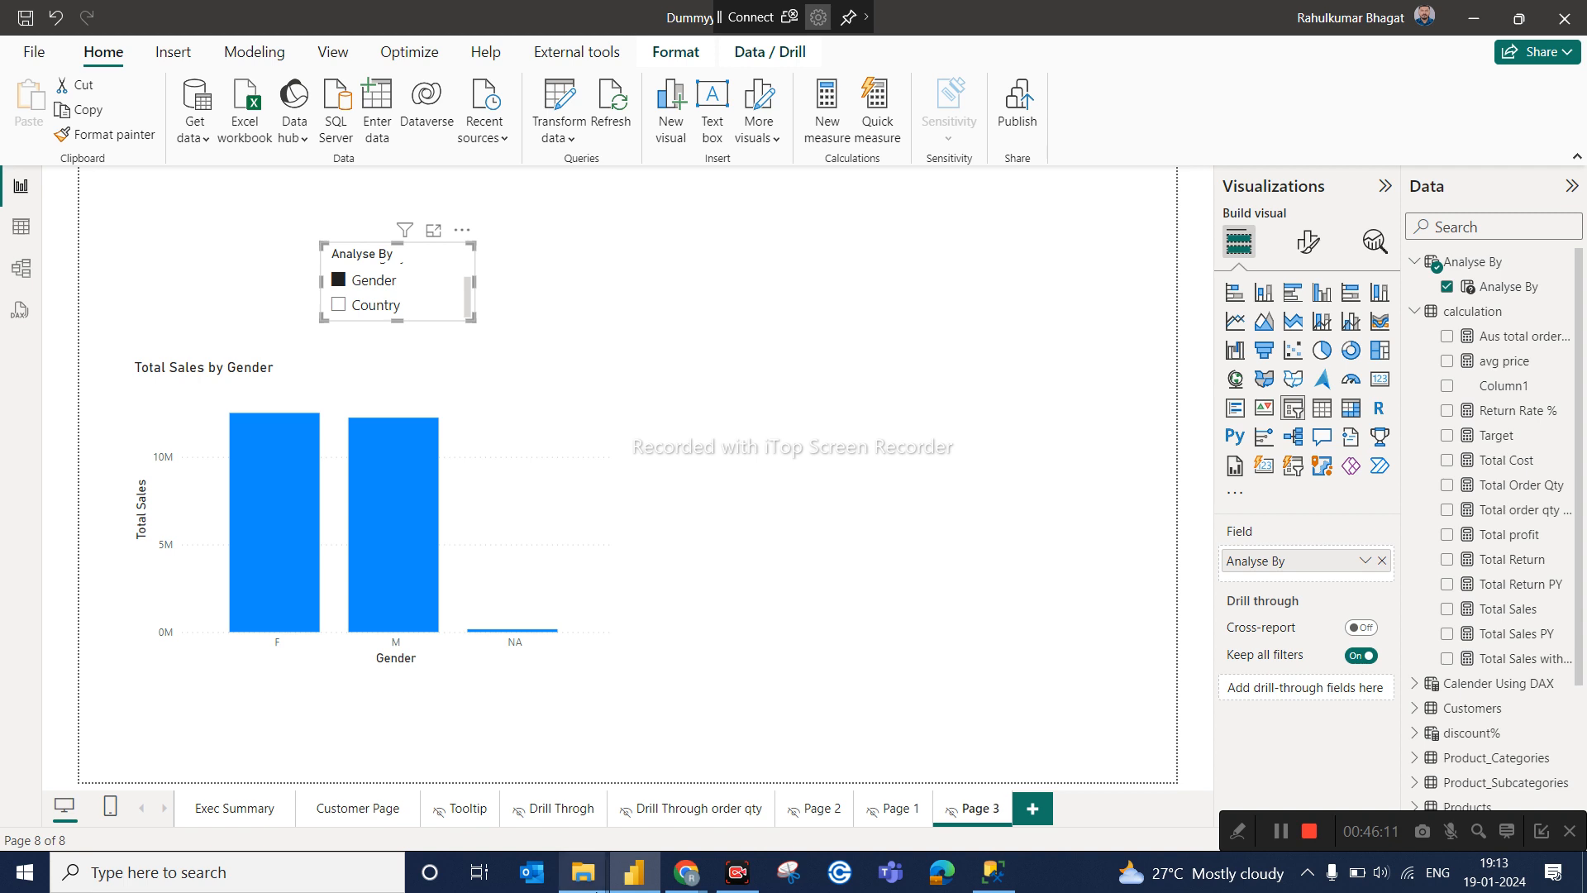
Review the data sources of the current file in Data source settings, including adventureworks_customers.csv.
mouse_move(582, 872)
mouse_move(634, 782)
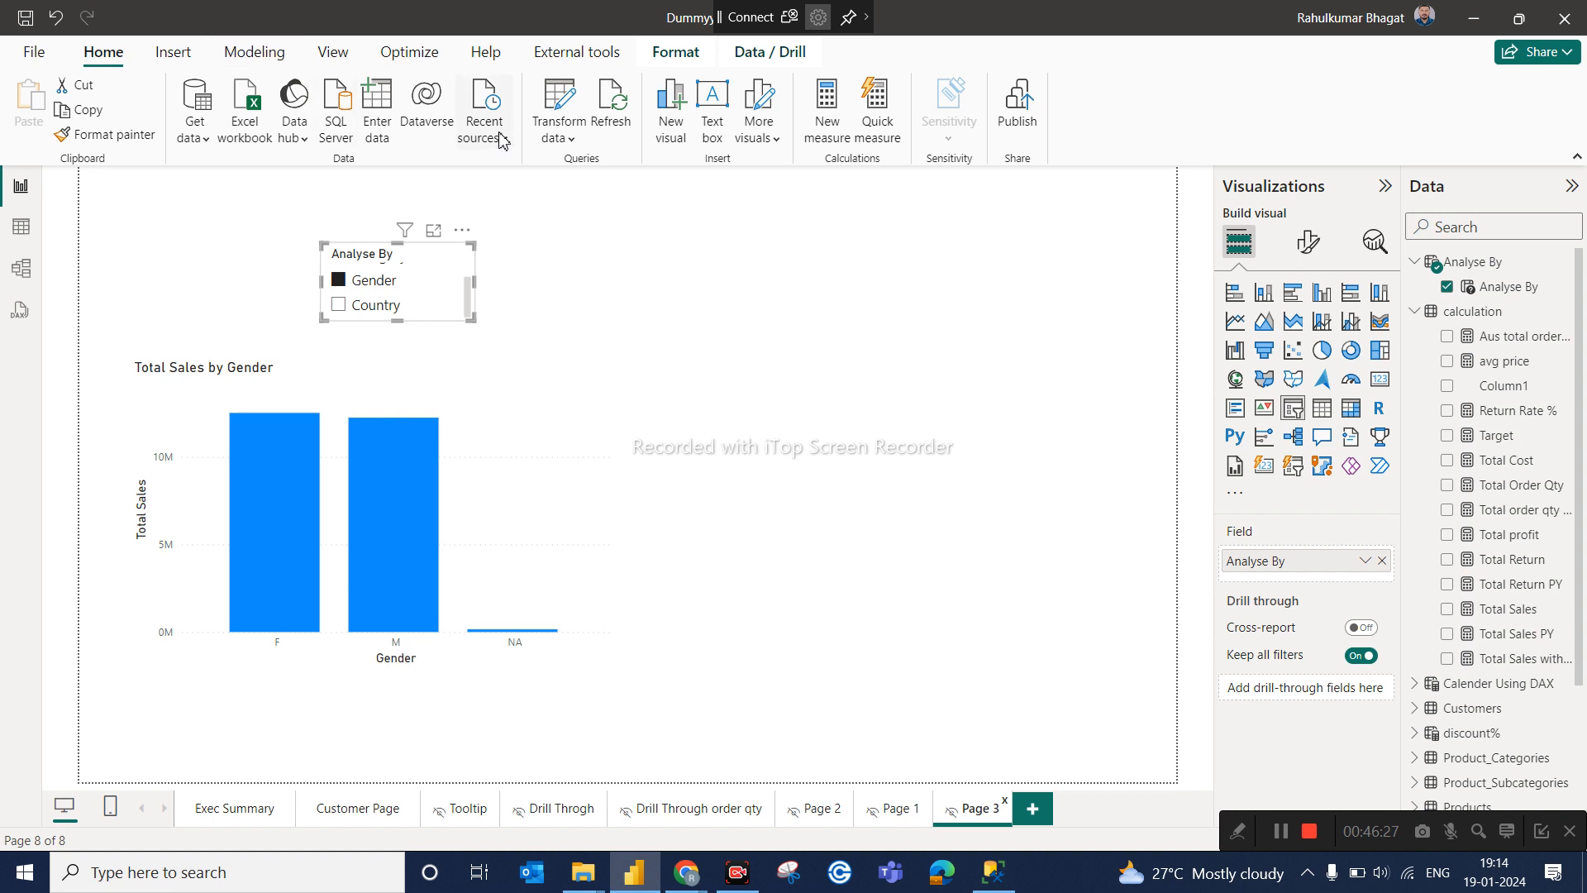
left_click(573, 139)
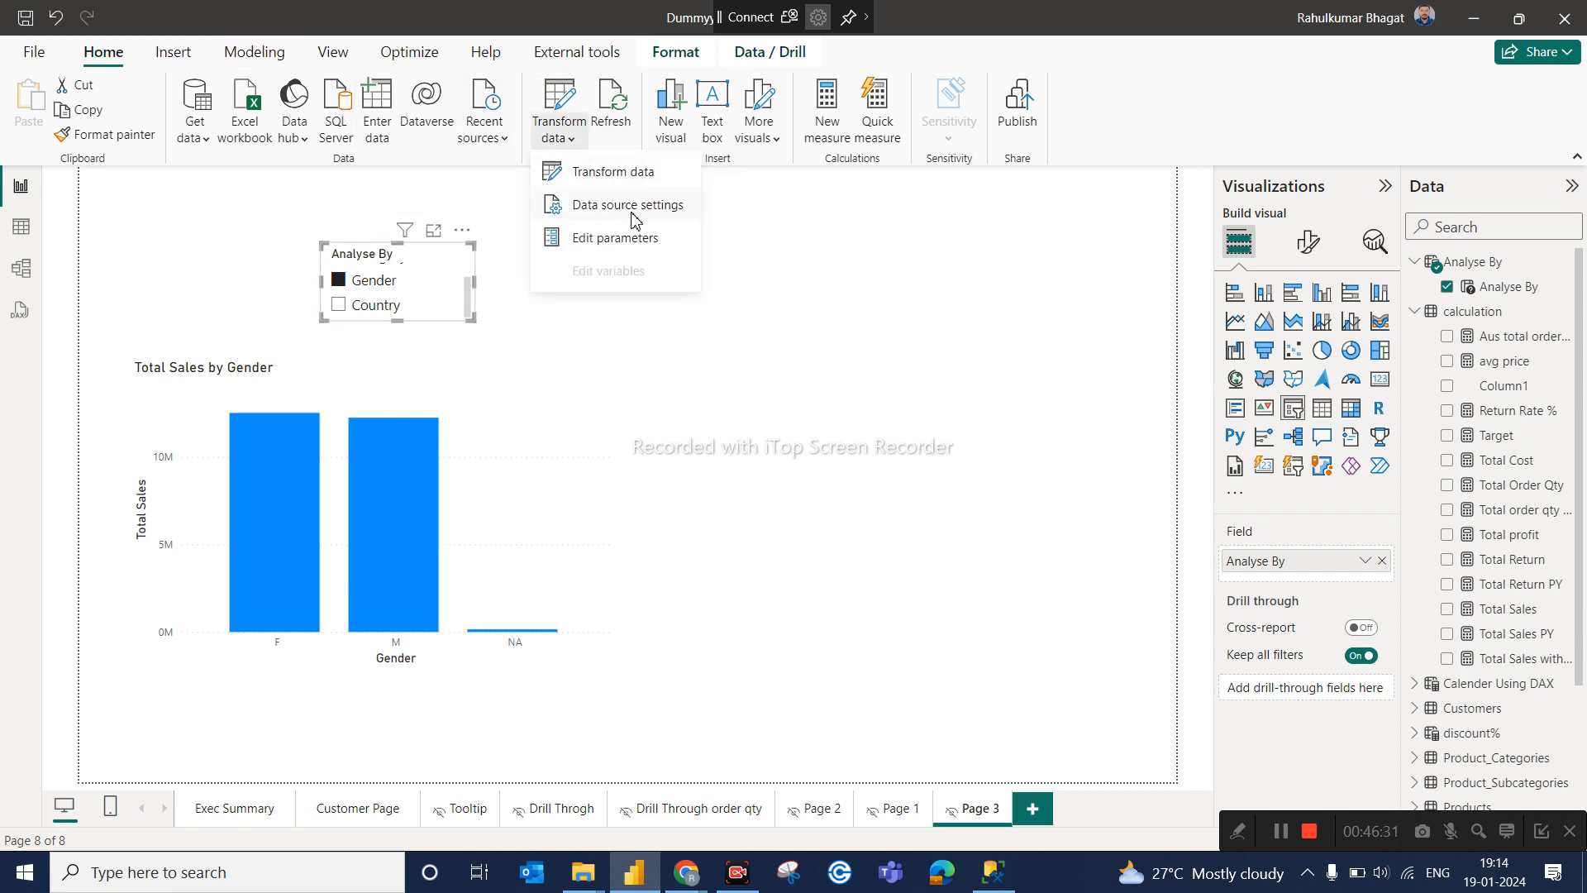
left_click(633, 216)
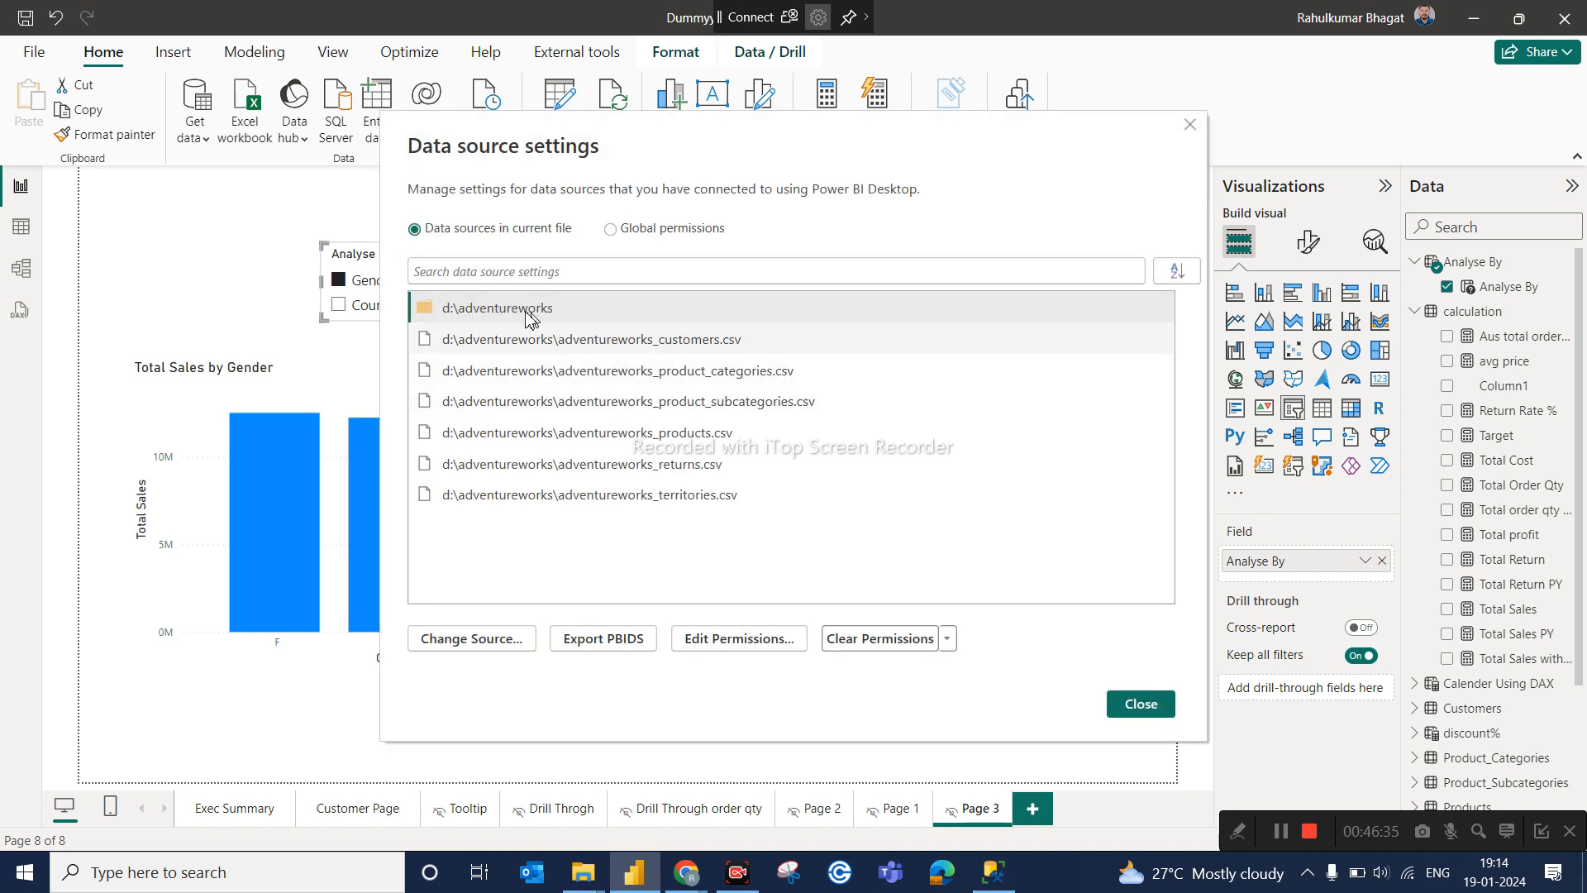
left_click(531, 354)
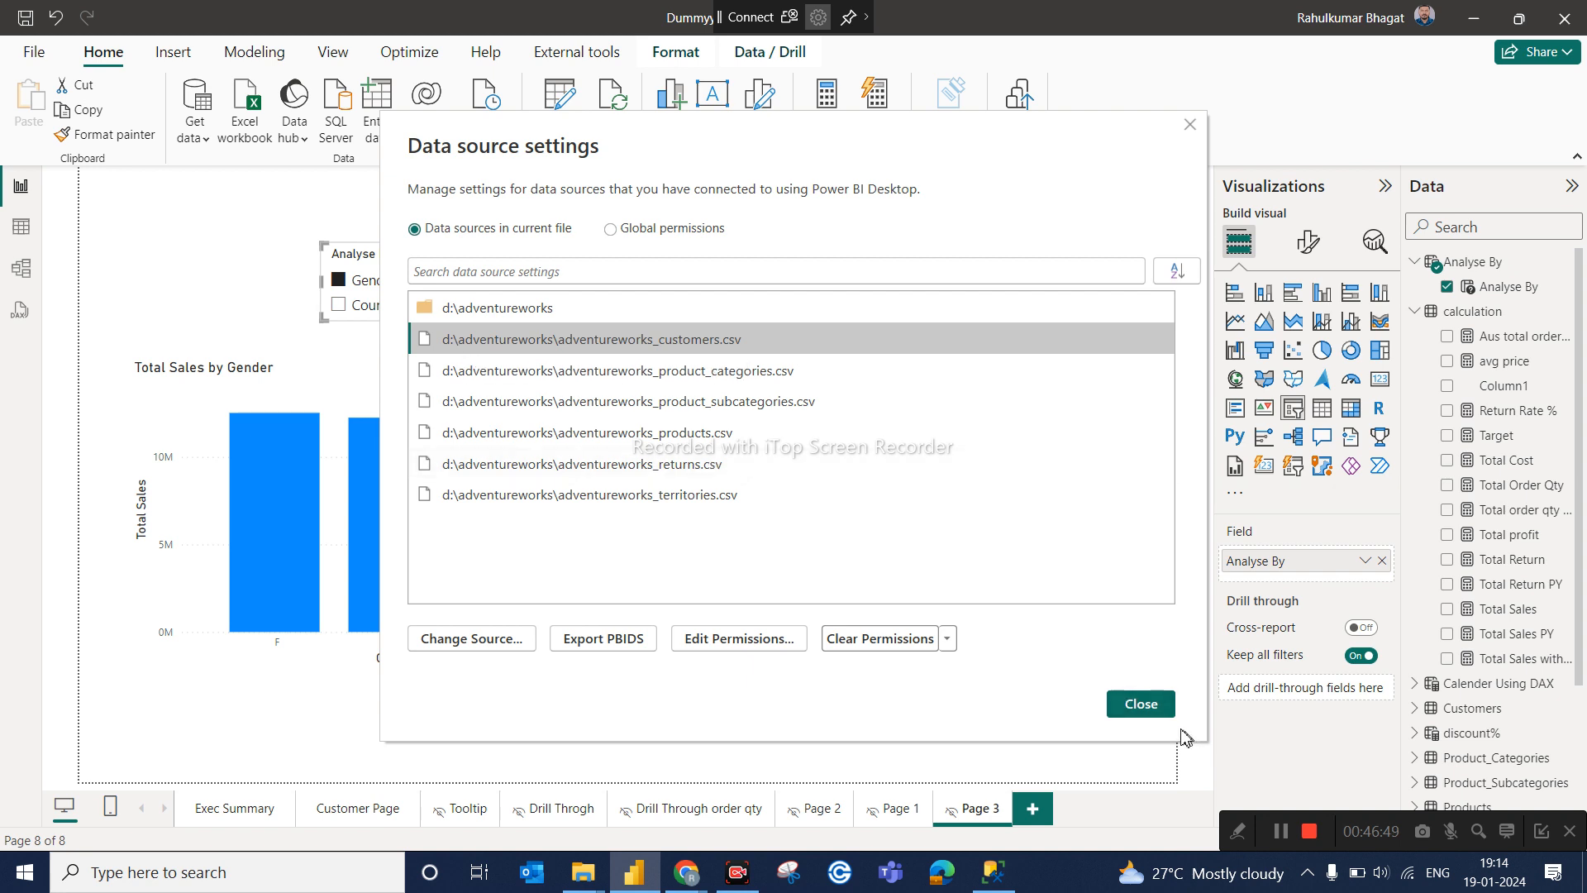
left_click(1152, 707)
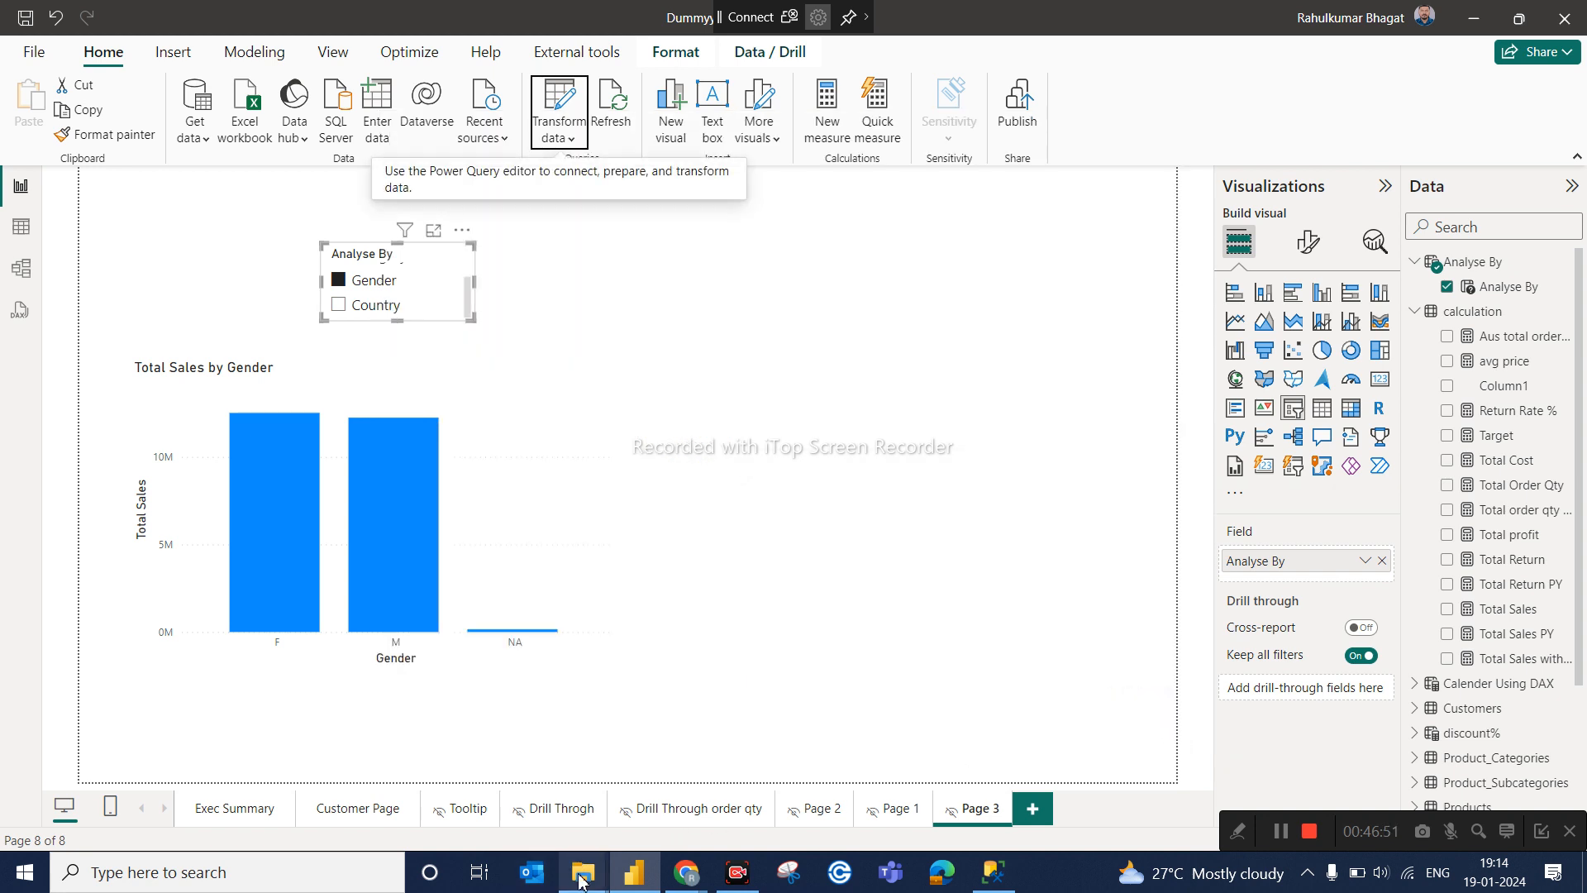
Switch to File Explorer, open the AdventureWorks CSV Files folder and select AdventureWorks_Calendar.csv.
mouse_move(583, 872)
left_click(477, 773)
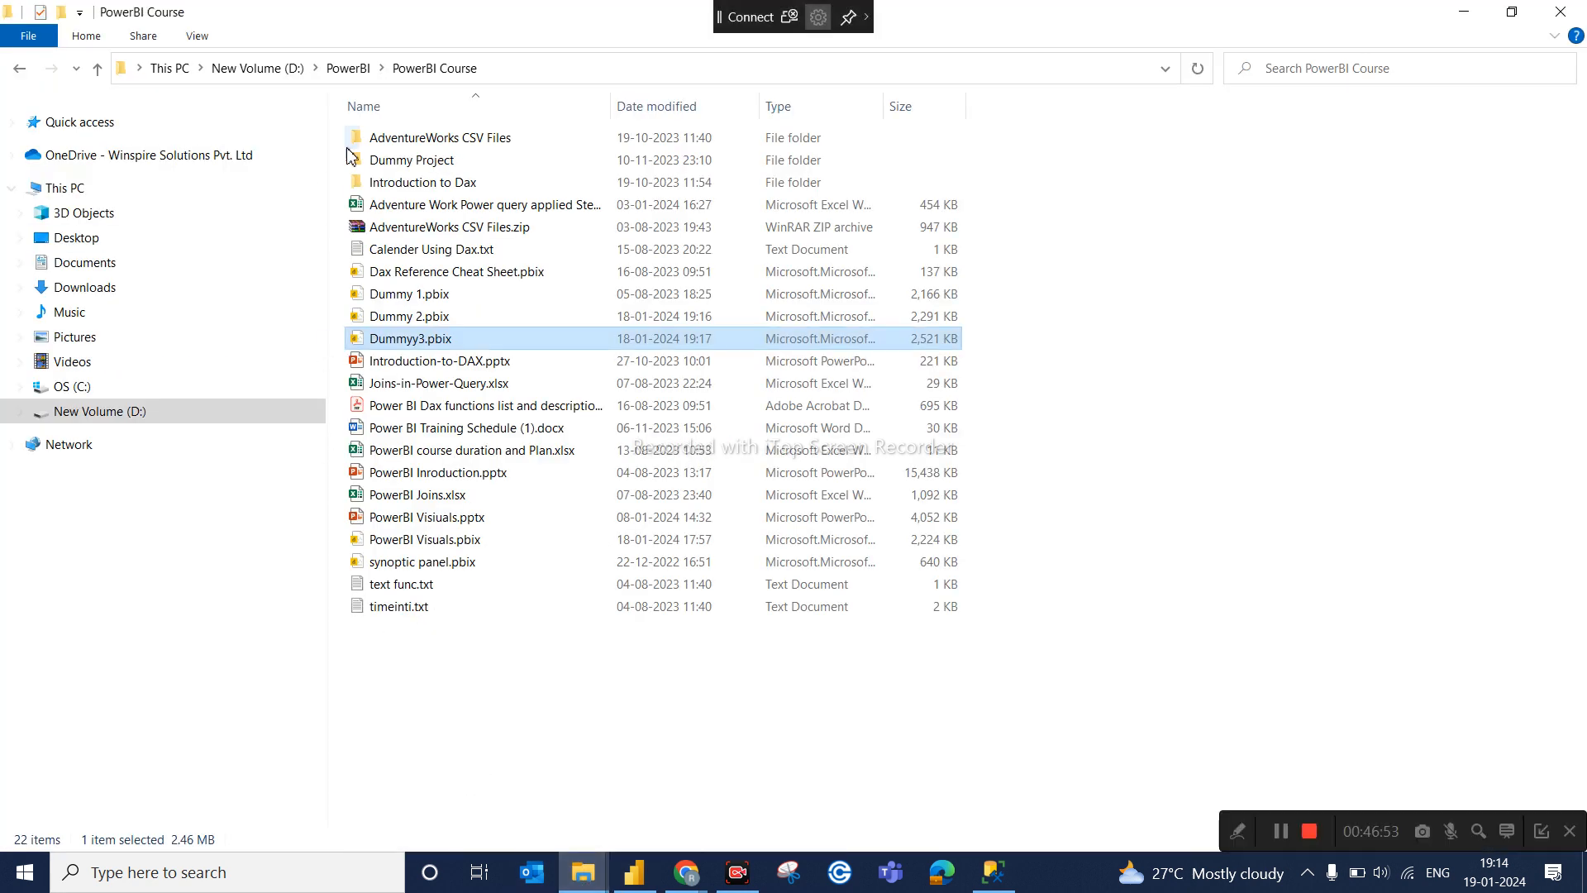
double_click(411, 142)
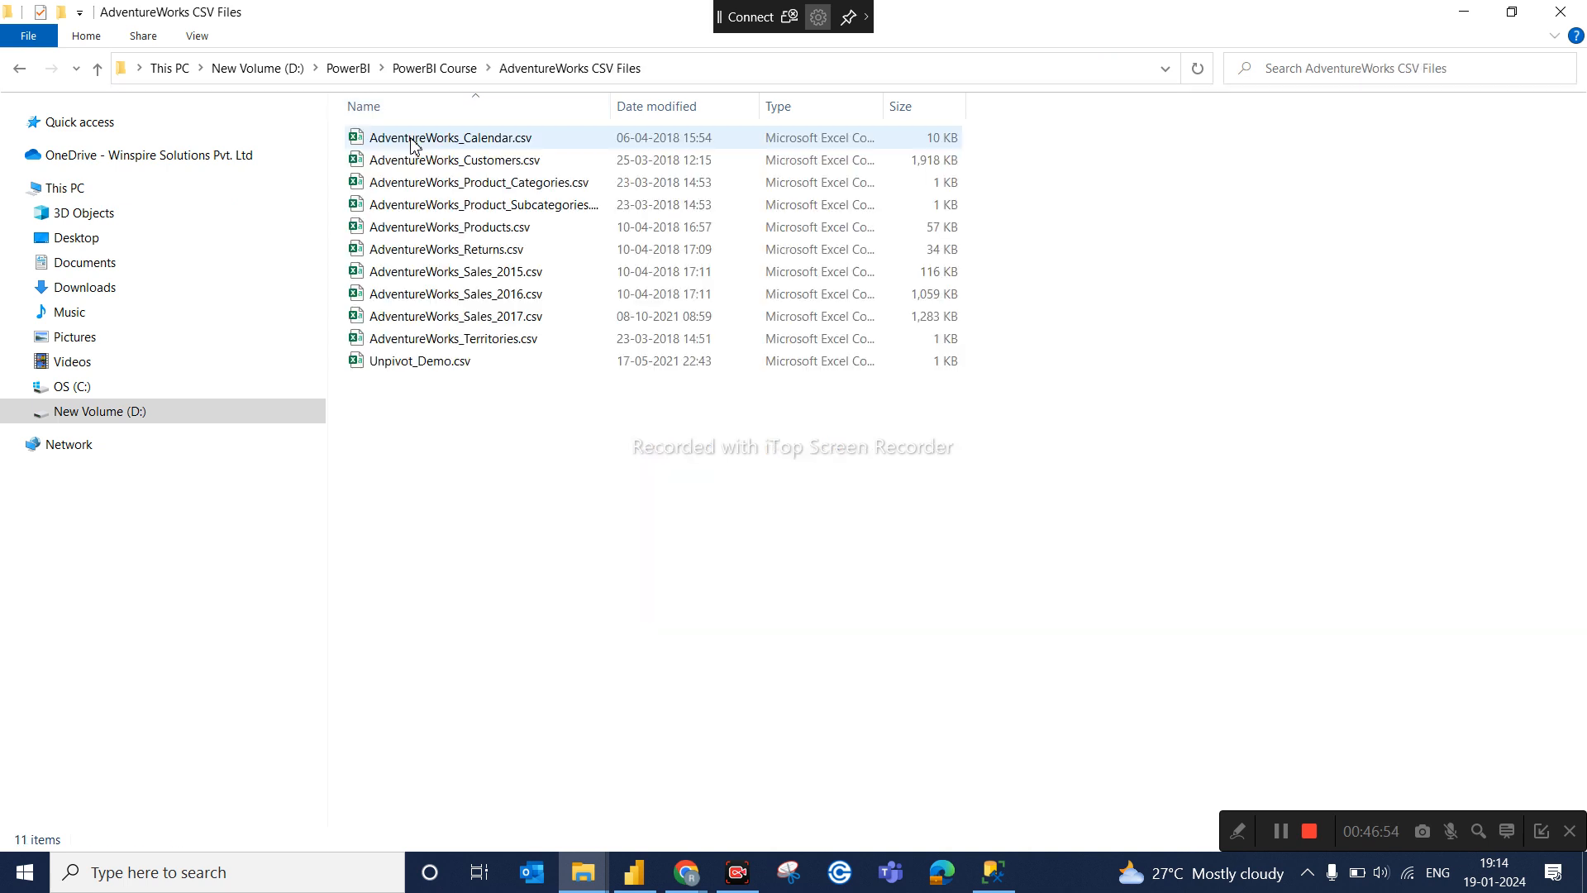
left_click(497, 140)
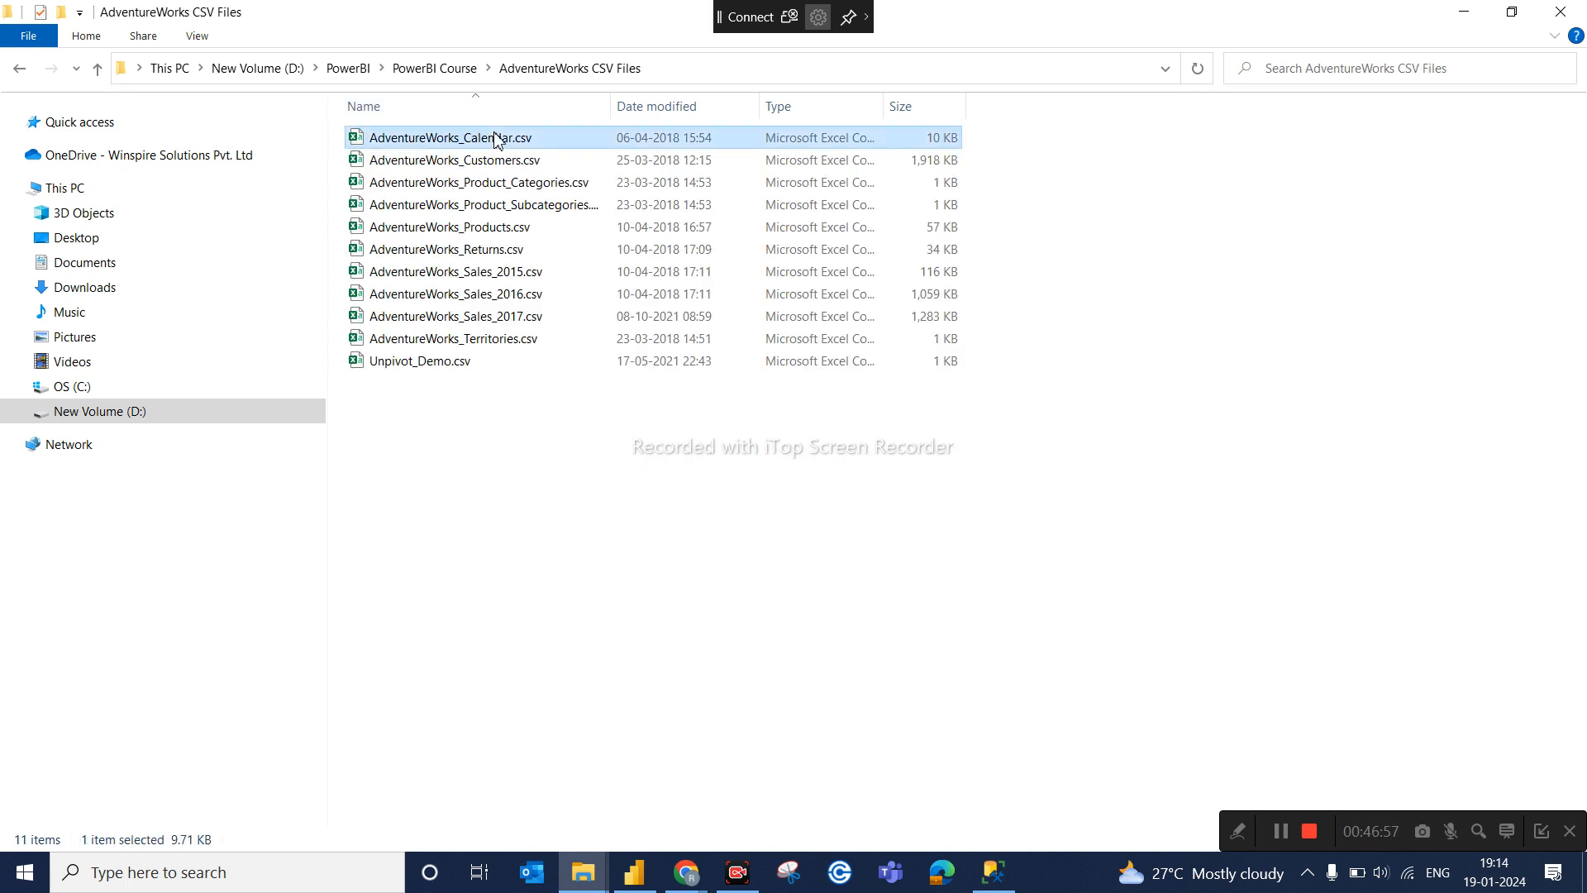
Move AdventureWorks_Calendar.csv out of the AdventureWorks CSV Files folder into the parent PowerBI Course folder.
left_click(18, 70)
left_click(1215, 252)
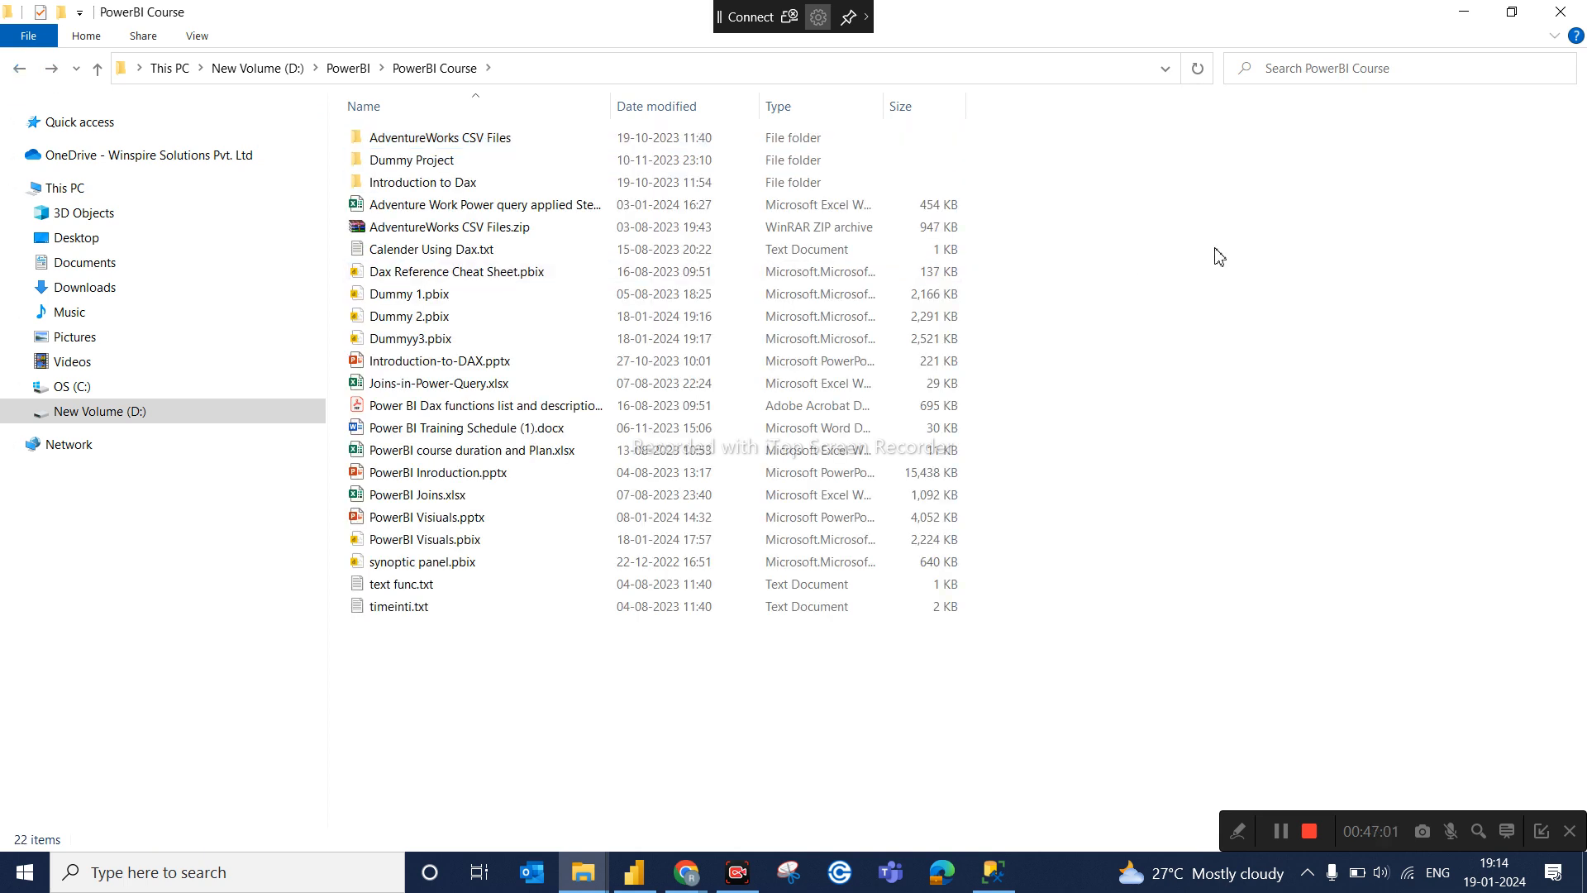
key("ctrl+v")
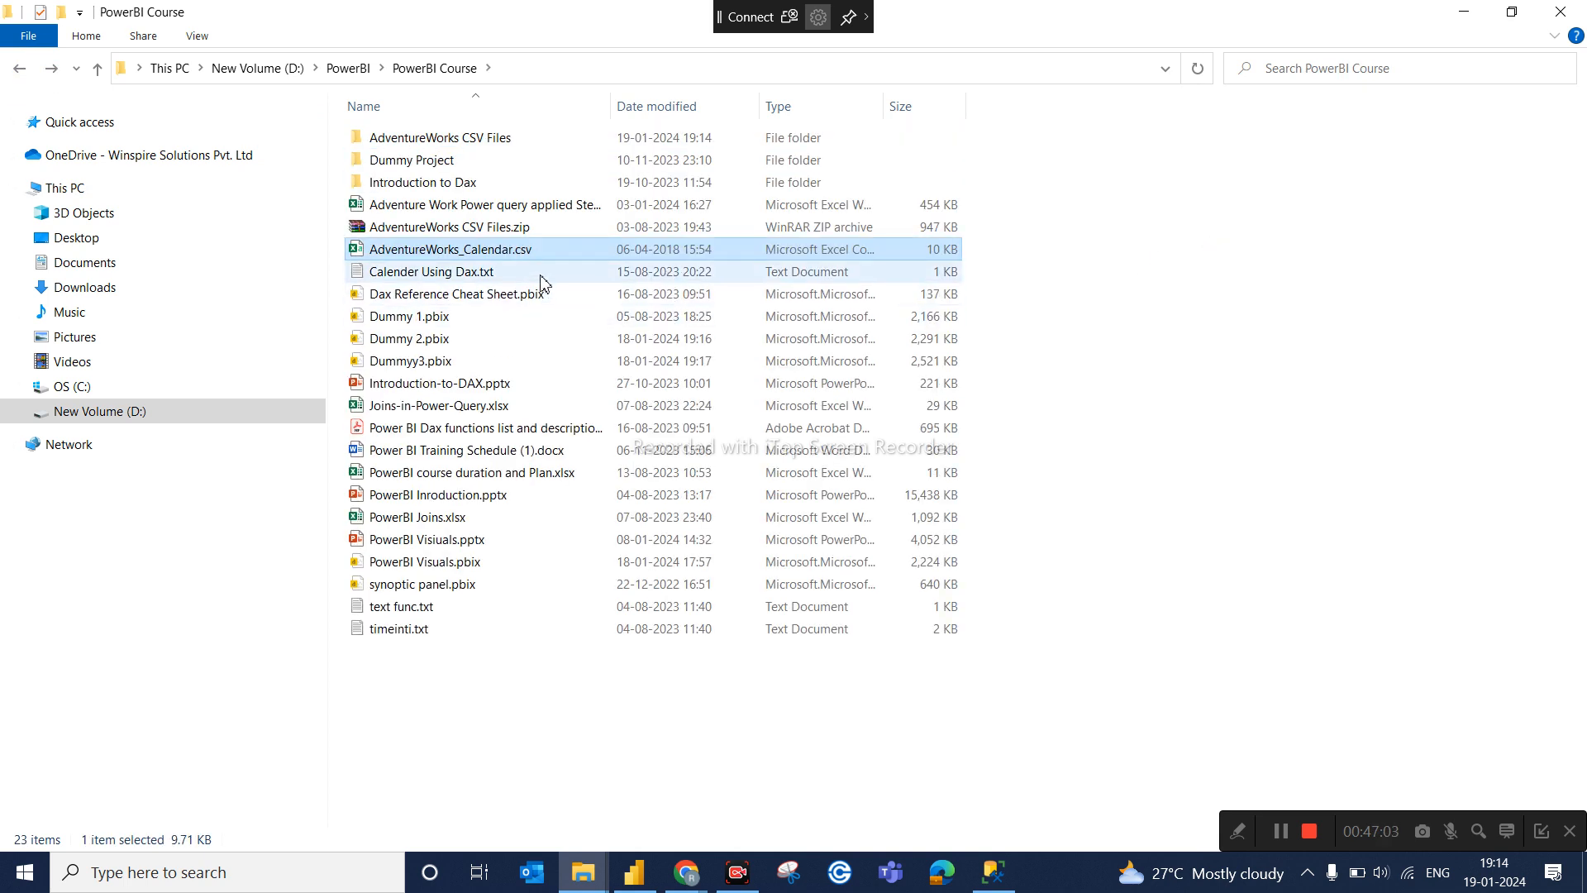
Move AdventureWorks_Calendar.csv from PowerBI Course back into the AdventureWorks CSV Files folder.
double_click(477, 139)
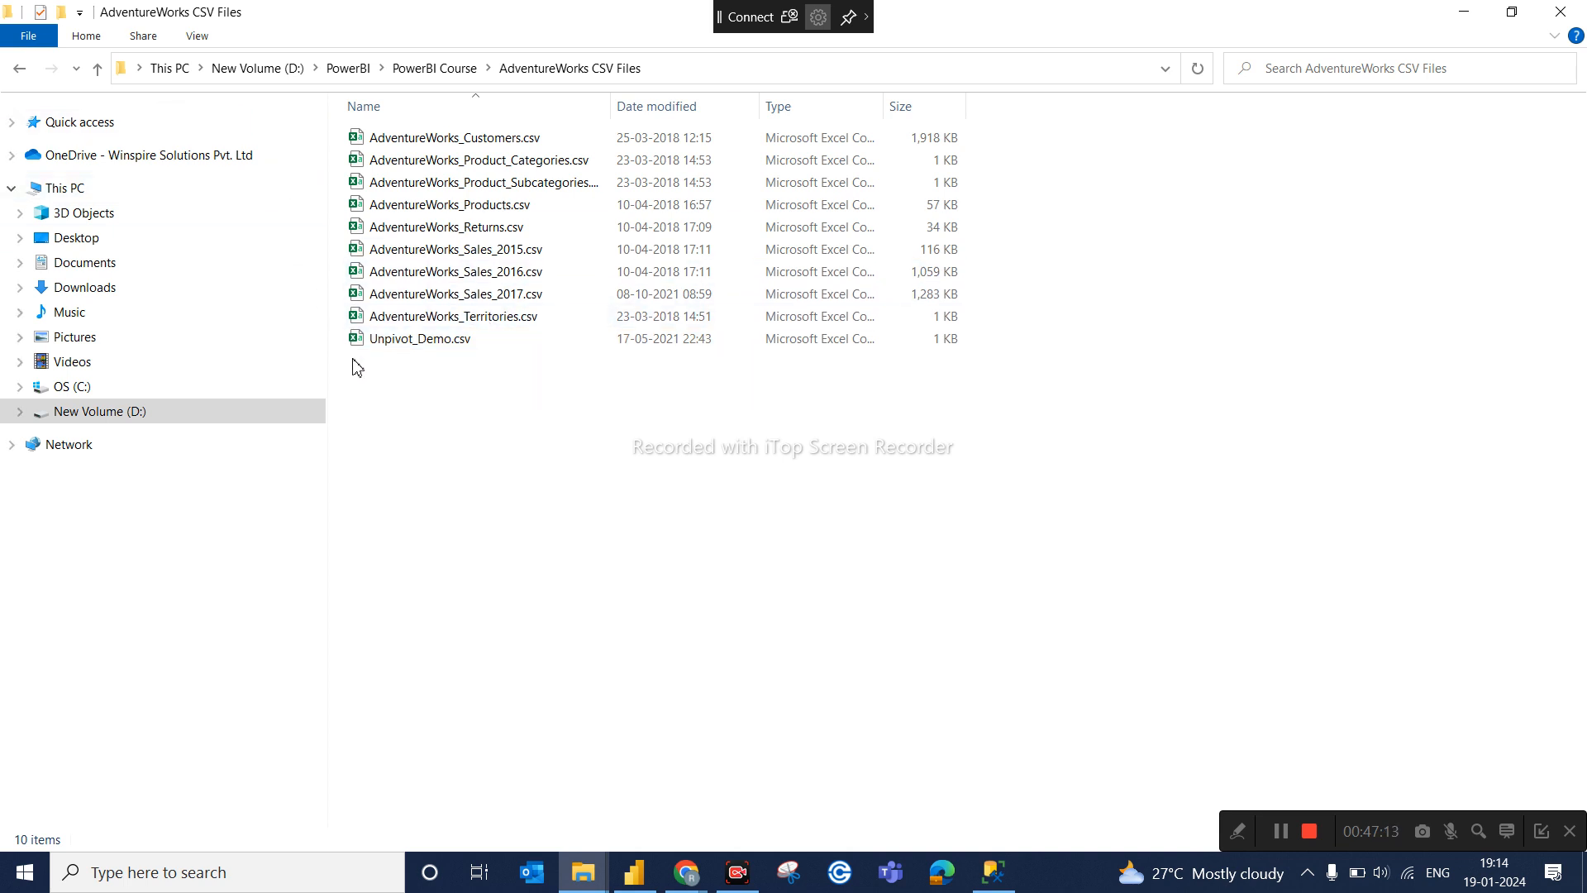
left_click(19, 68)
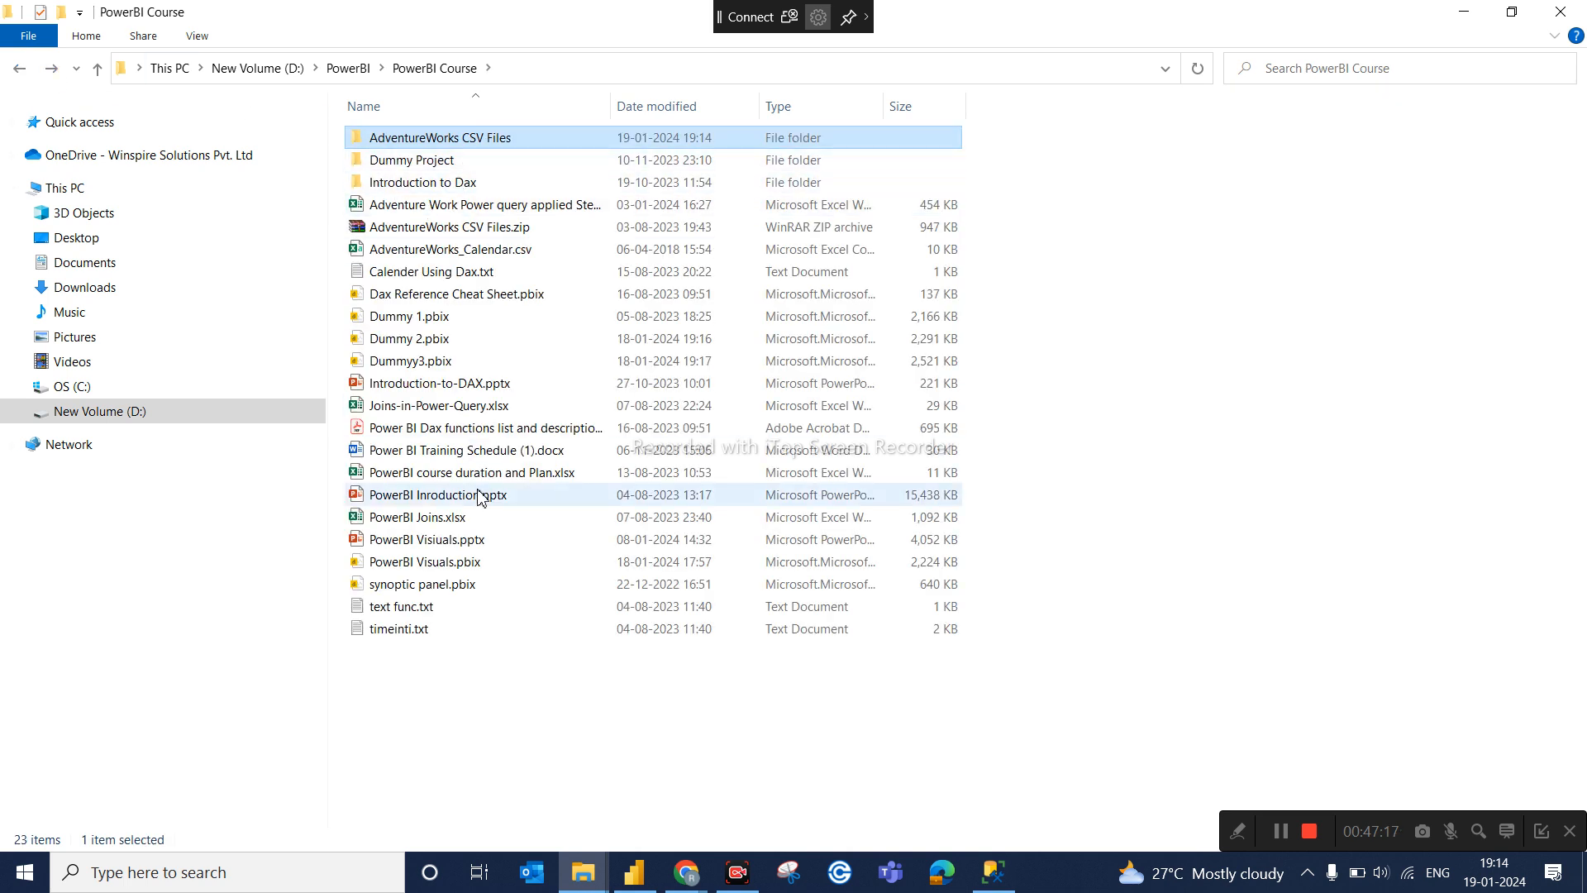
left_click(506, 251)
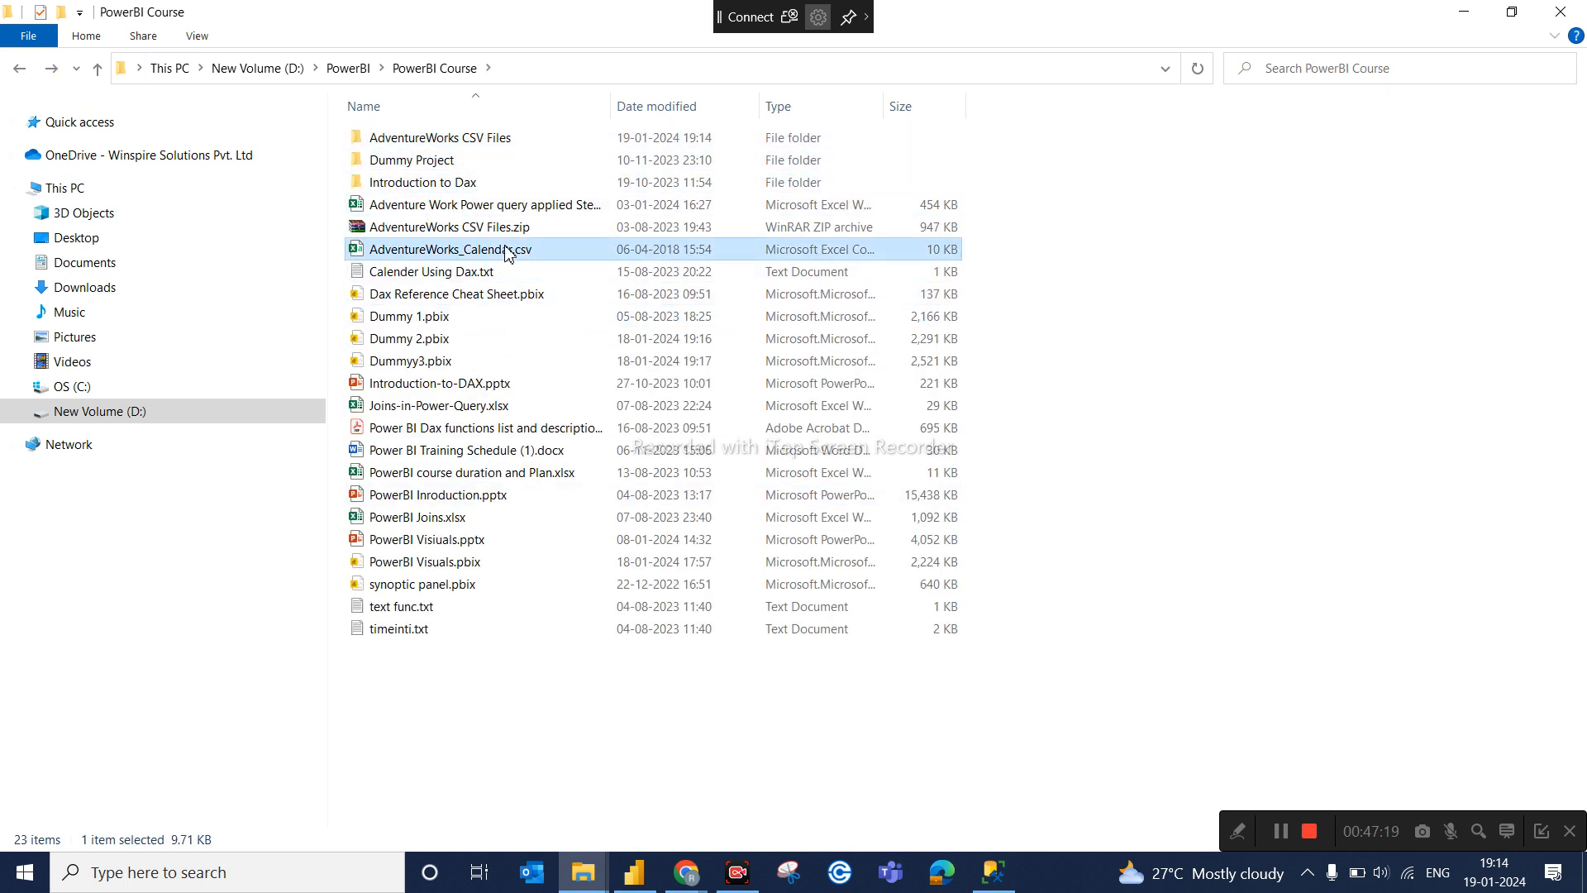
double_click(501, 139)
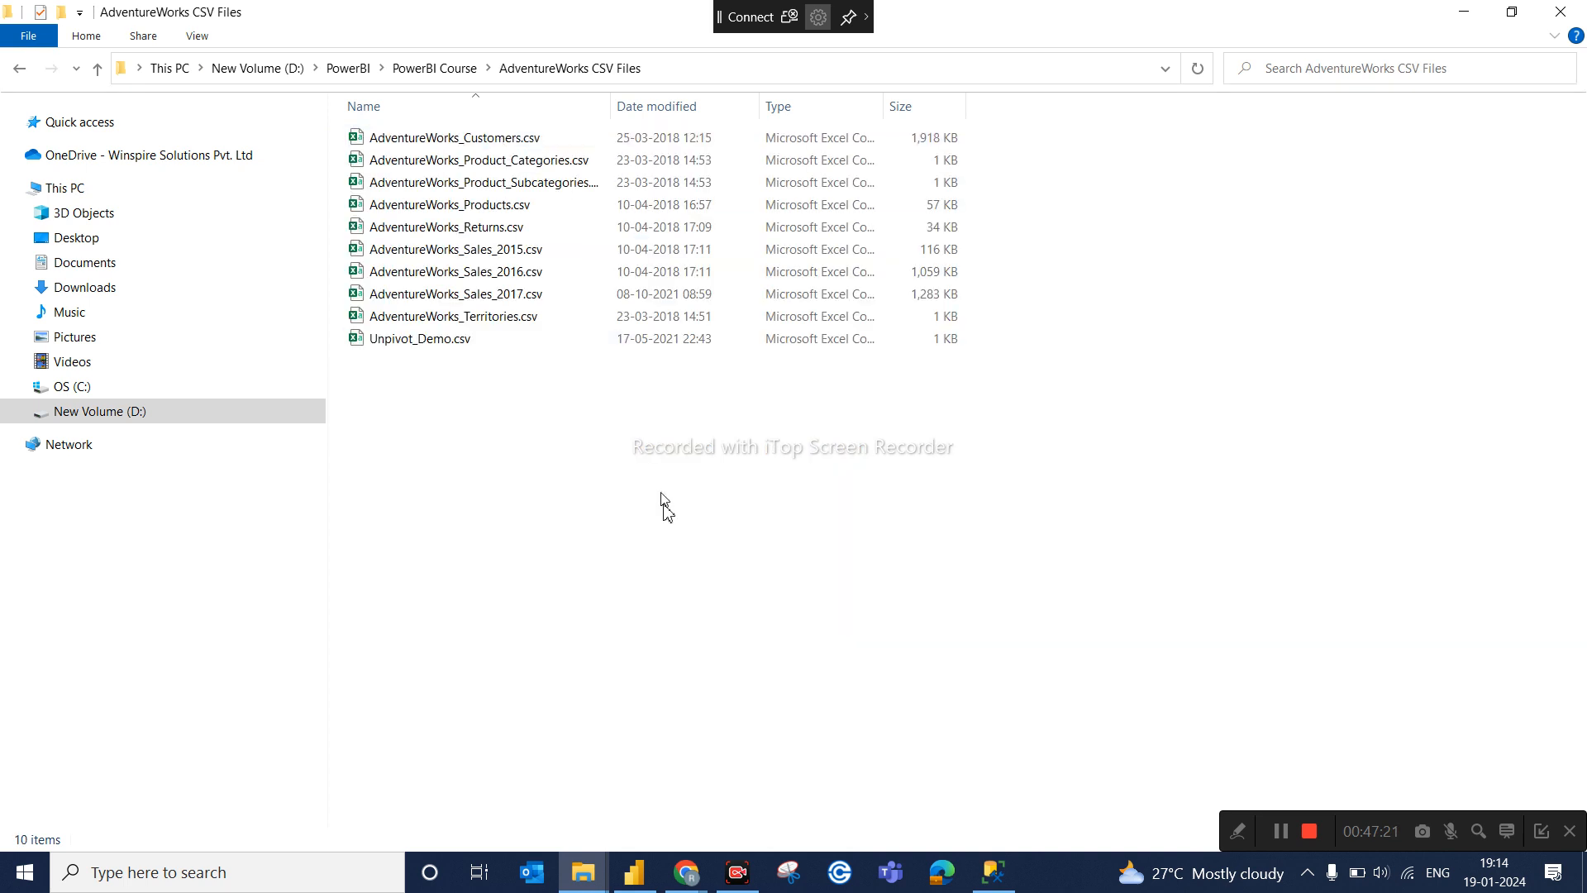
key("ctrl+v")
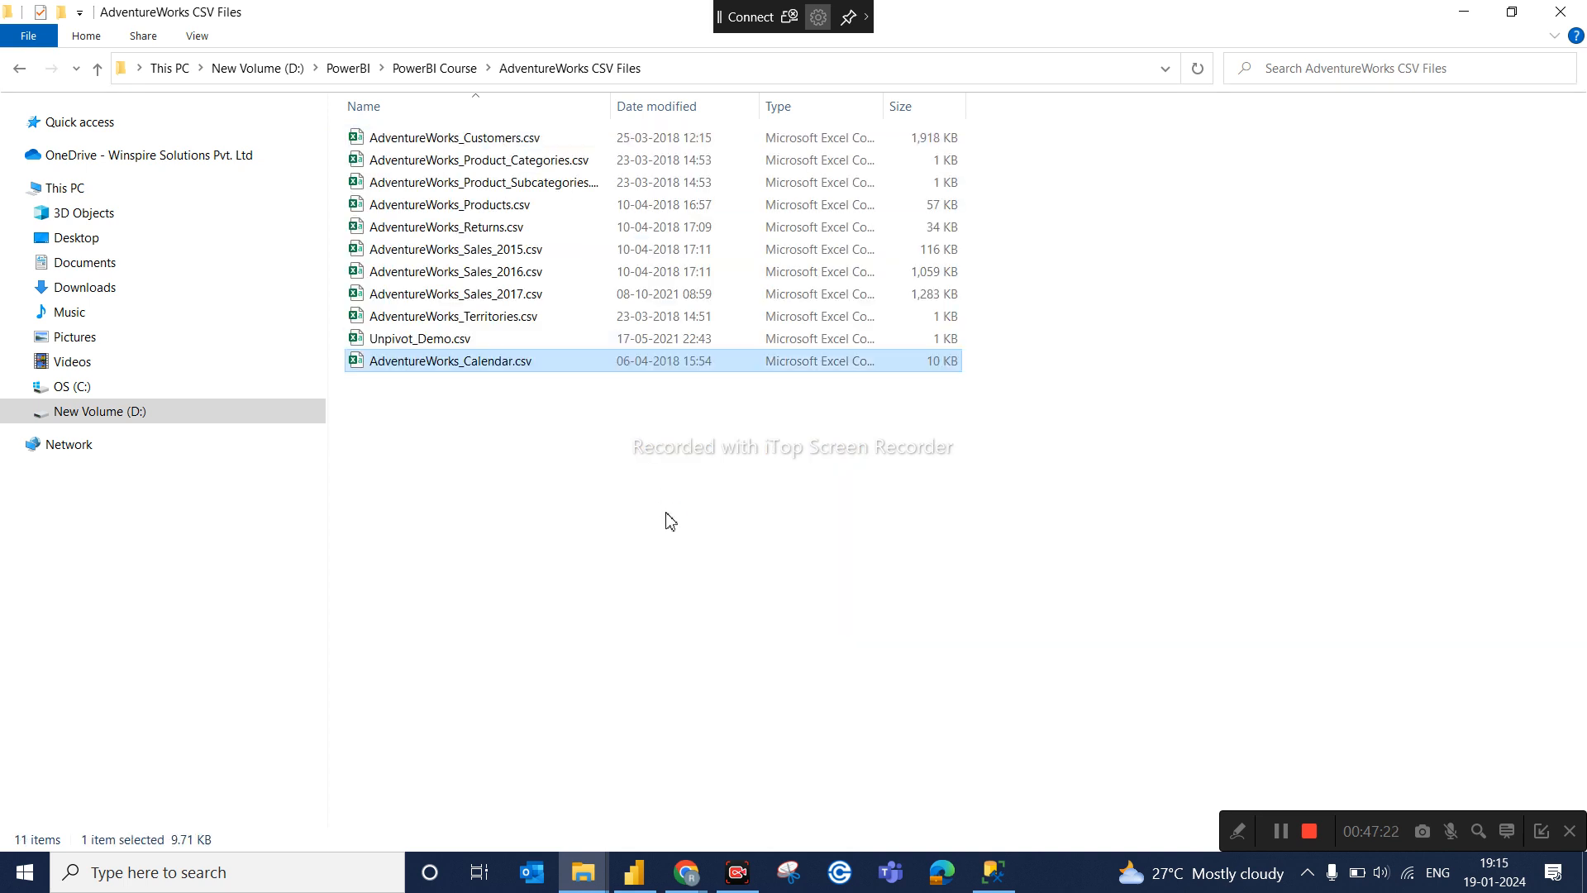
Move AdventureWorks_Territories.csv from AdventureWorks CSV Files to the PowerBI Course folder, then reopen the CSV folder to check its contents.
left_click(441, 321)
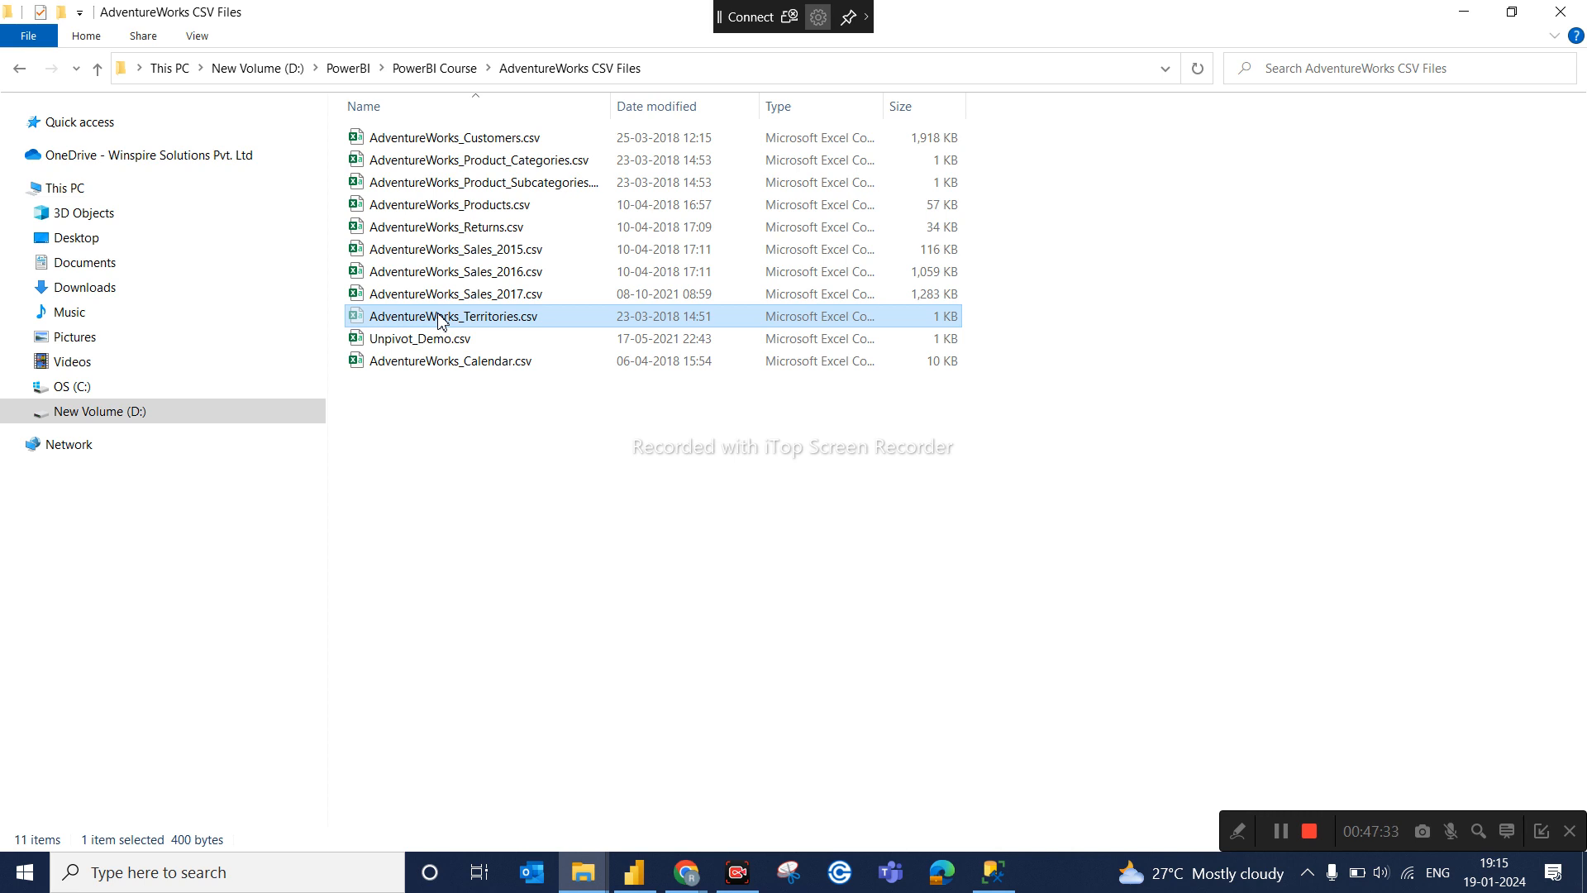
double_click(439, 321)
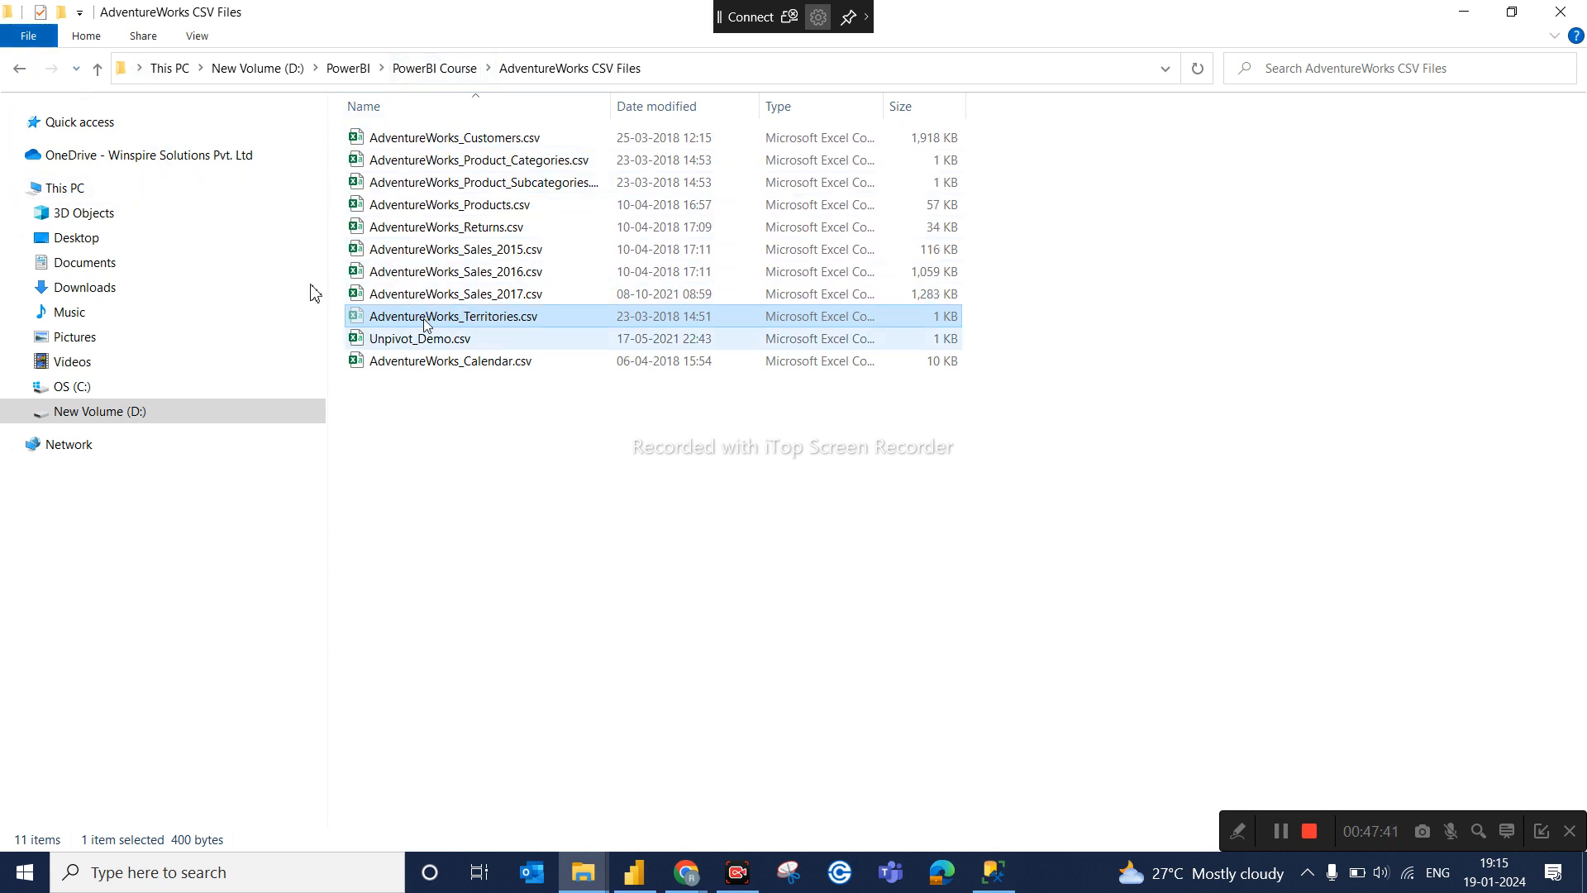
left_click(20, 71)
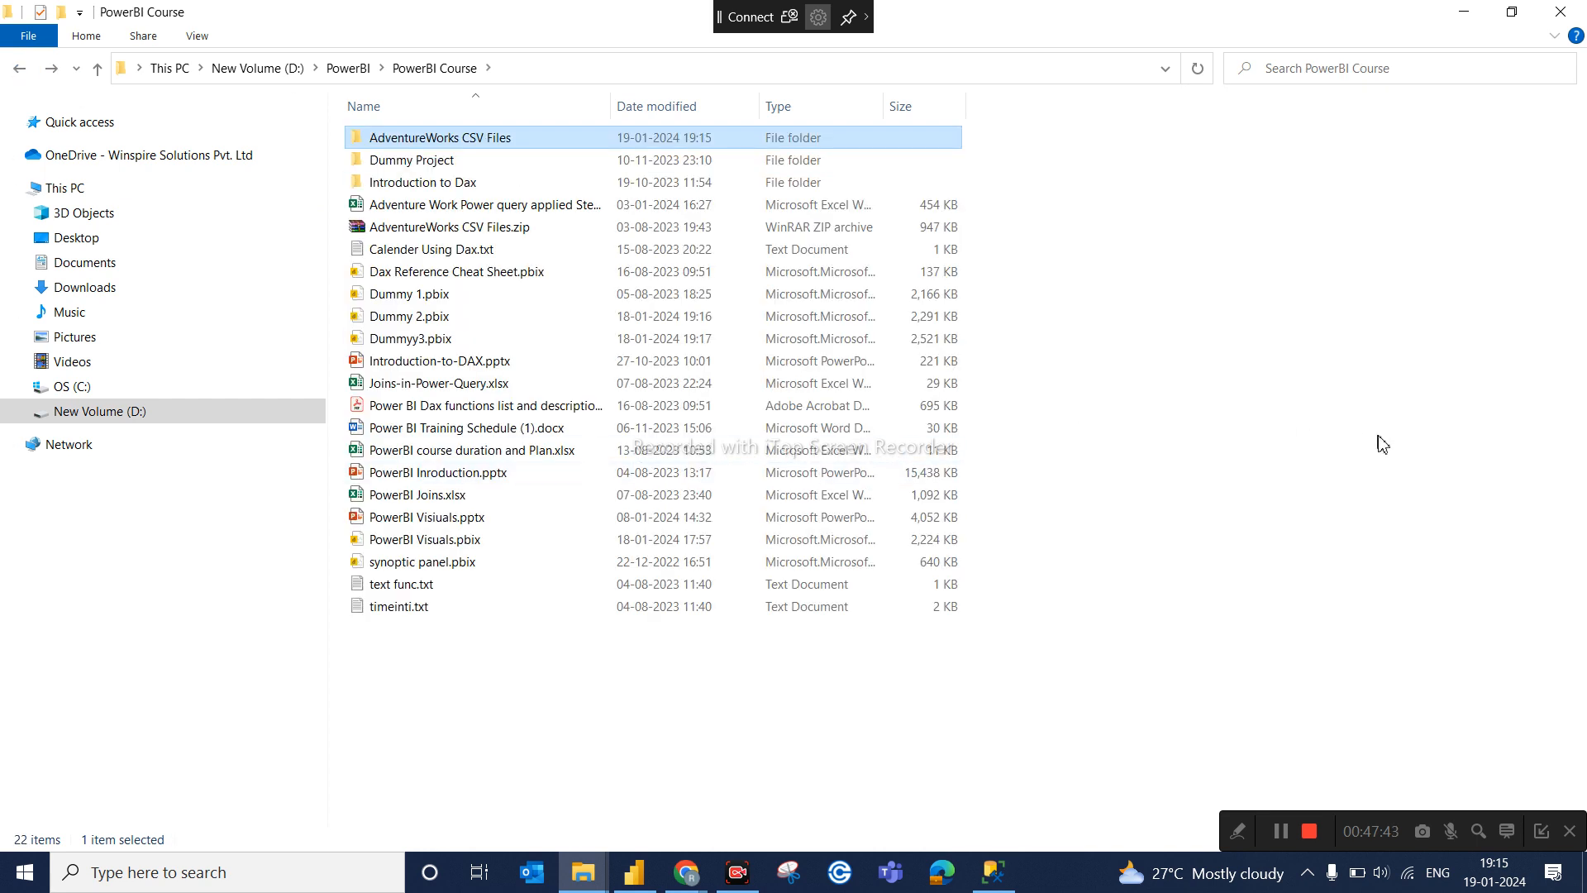
key("ctrl+v")
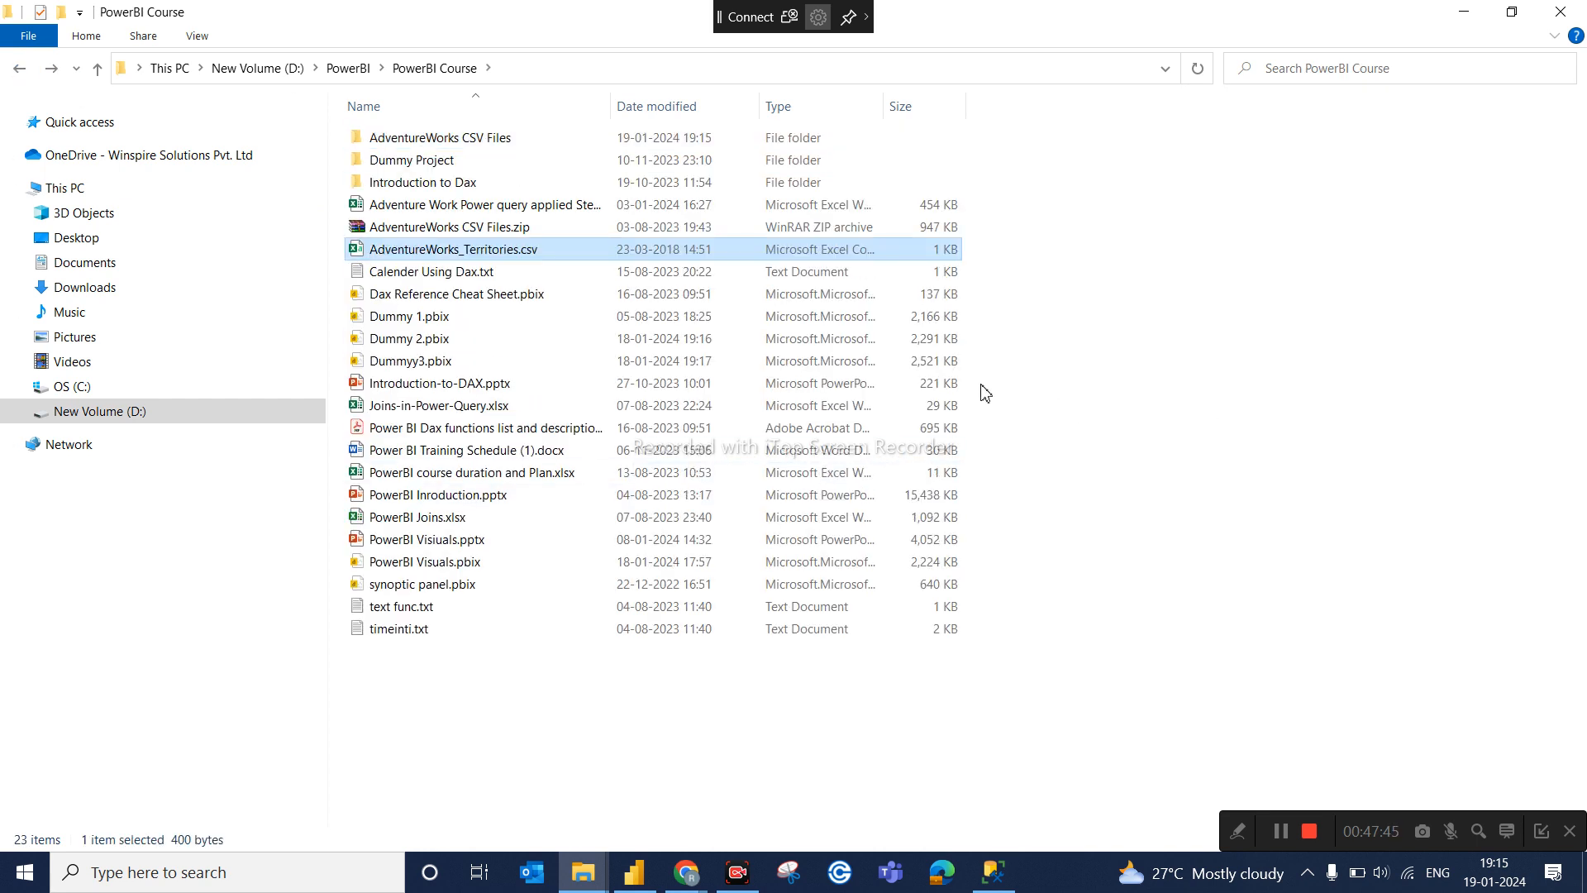
left_click(494, 137)
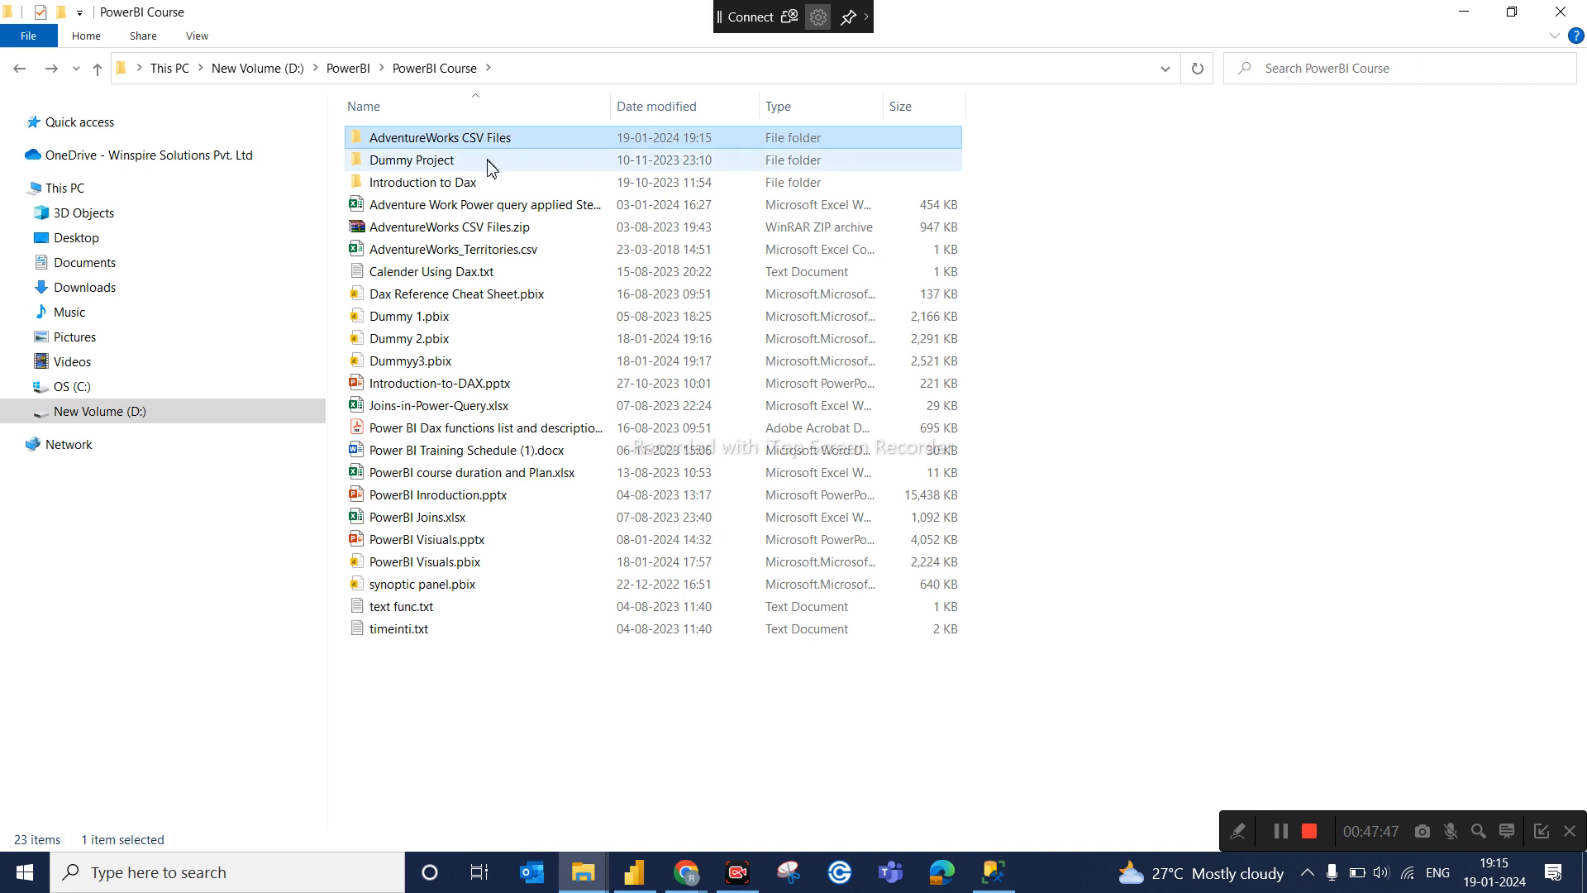
double_click(496, 138)
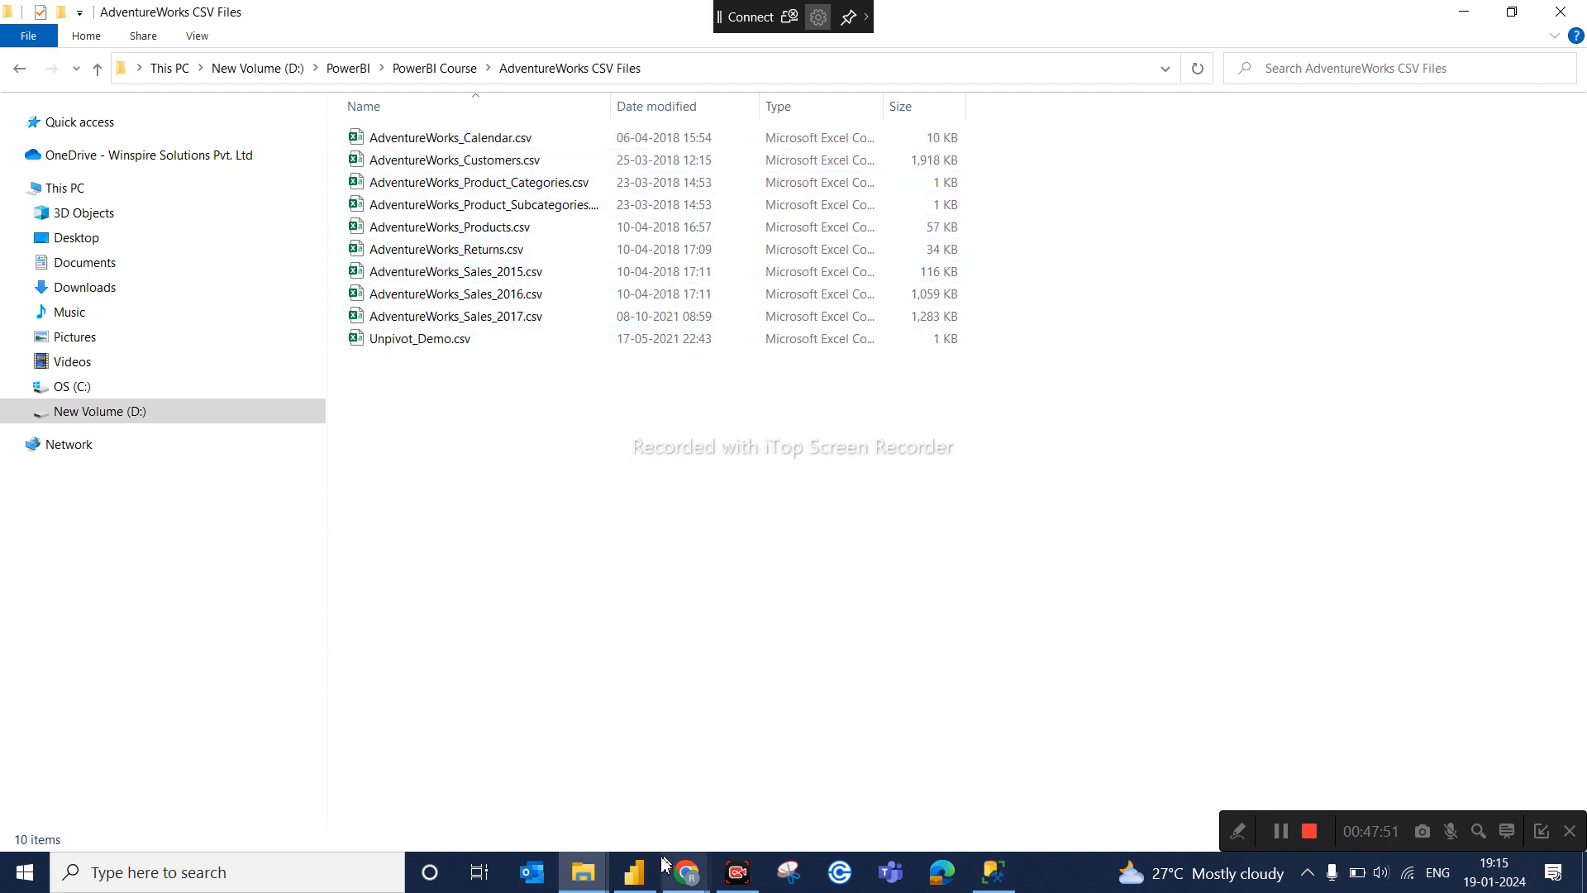
Switch to Power BI Desktop, refresh the report's data and open the Exec Summary page.
left_click(634, 872)
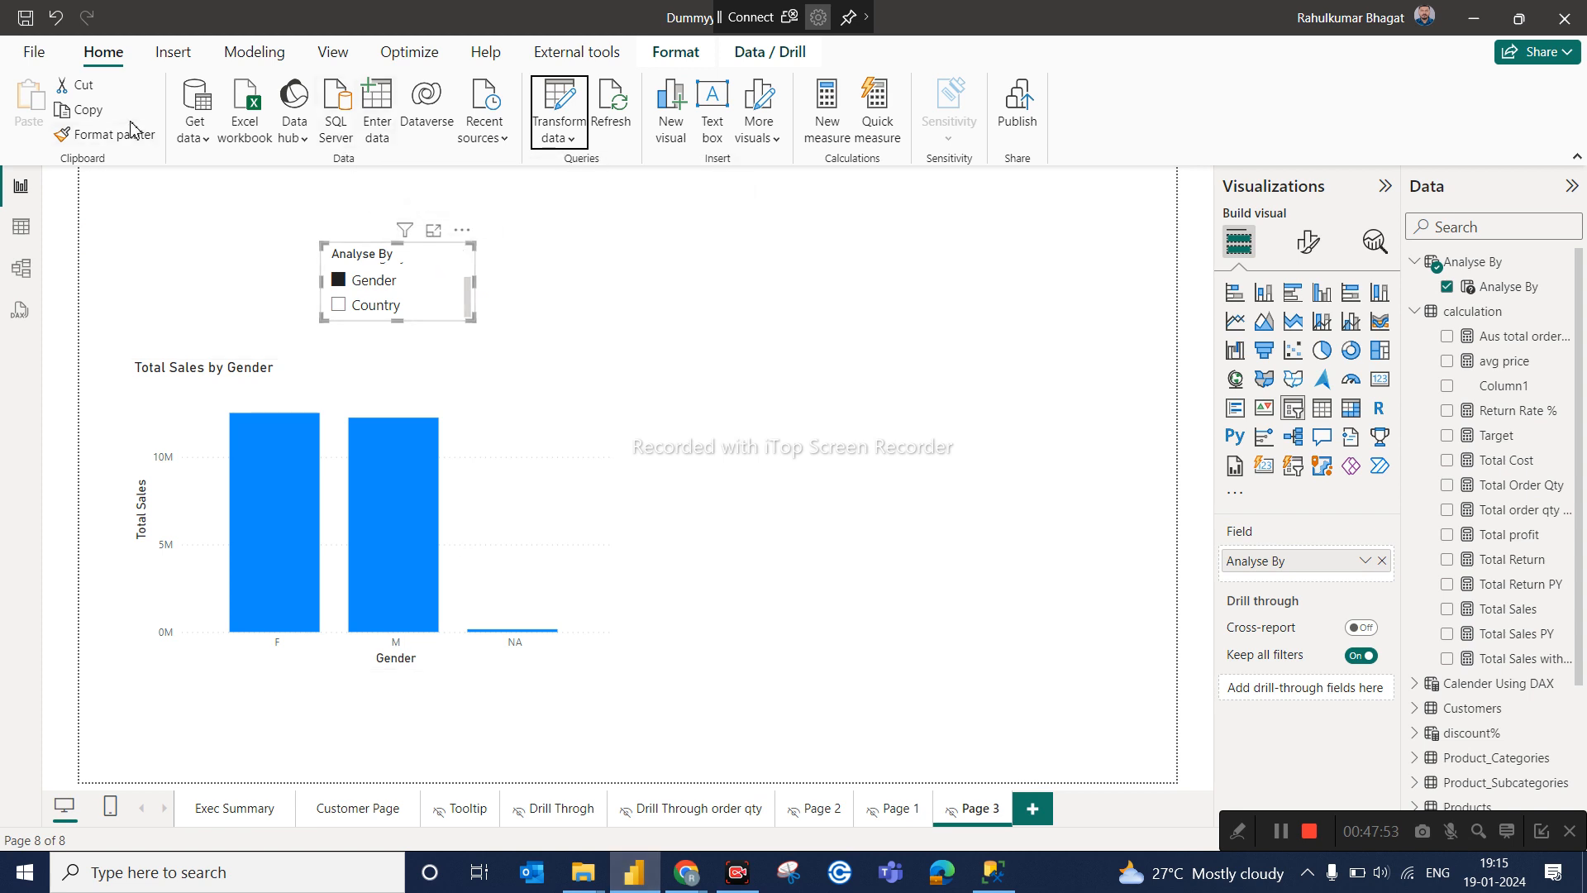
left_click(613, 108)
left_click(1414, 263)
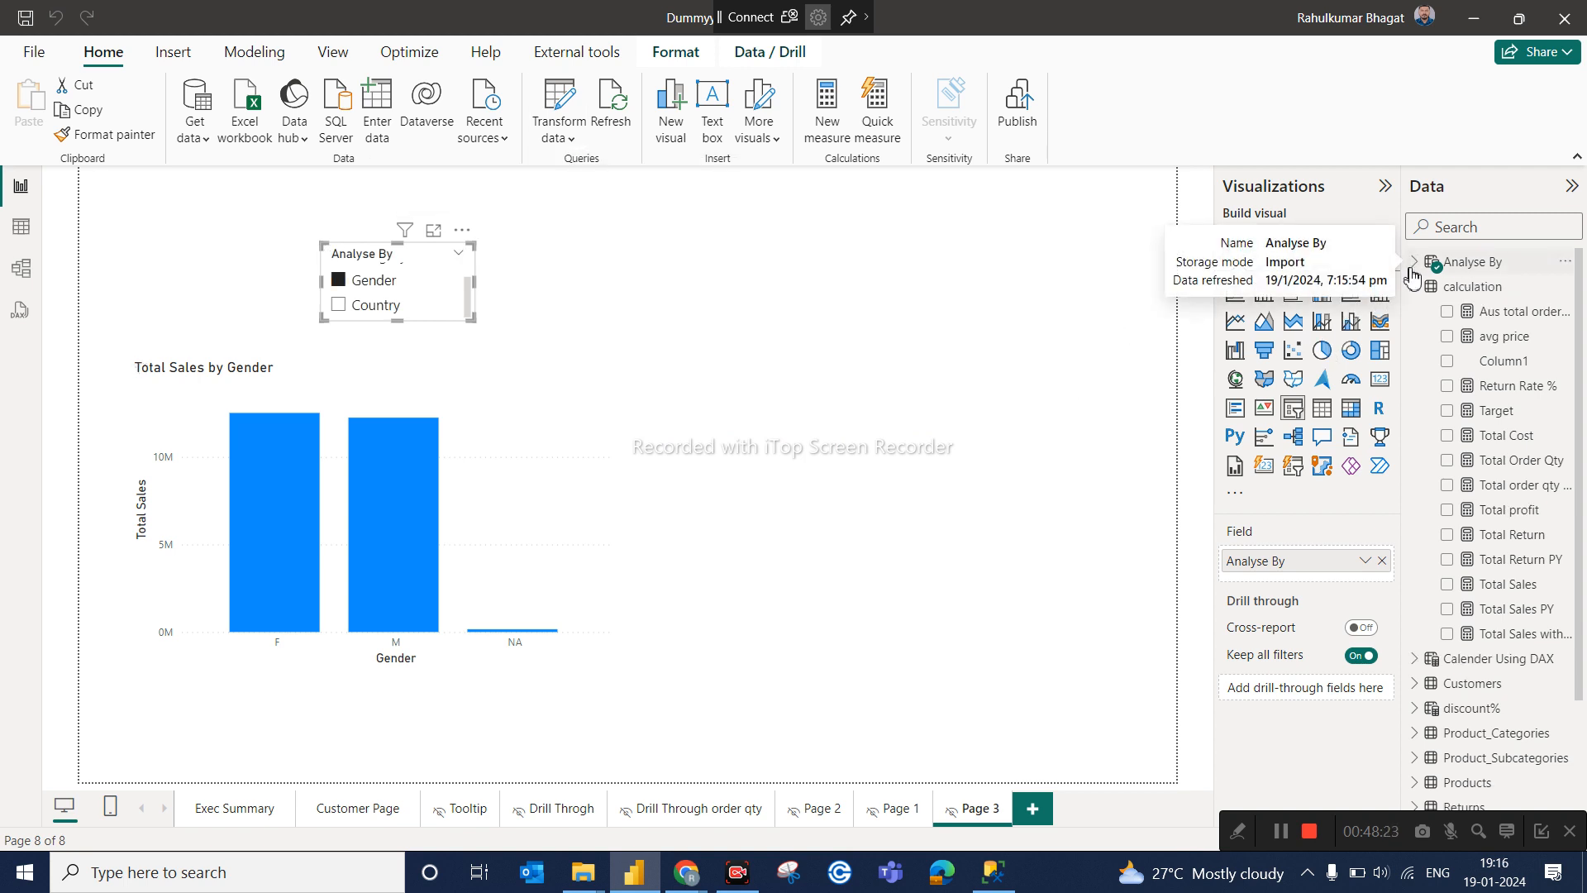
left_click(25, 231)
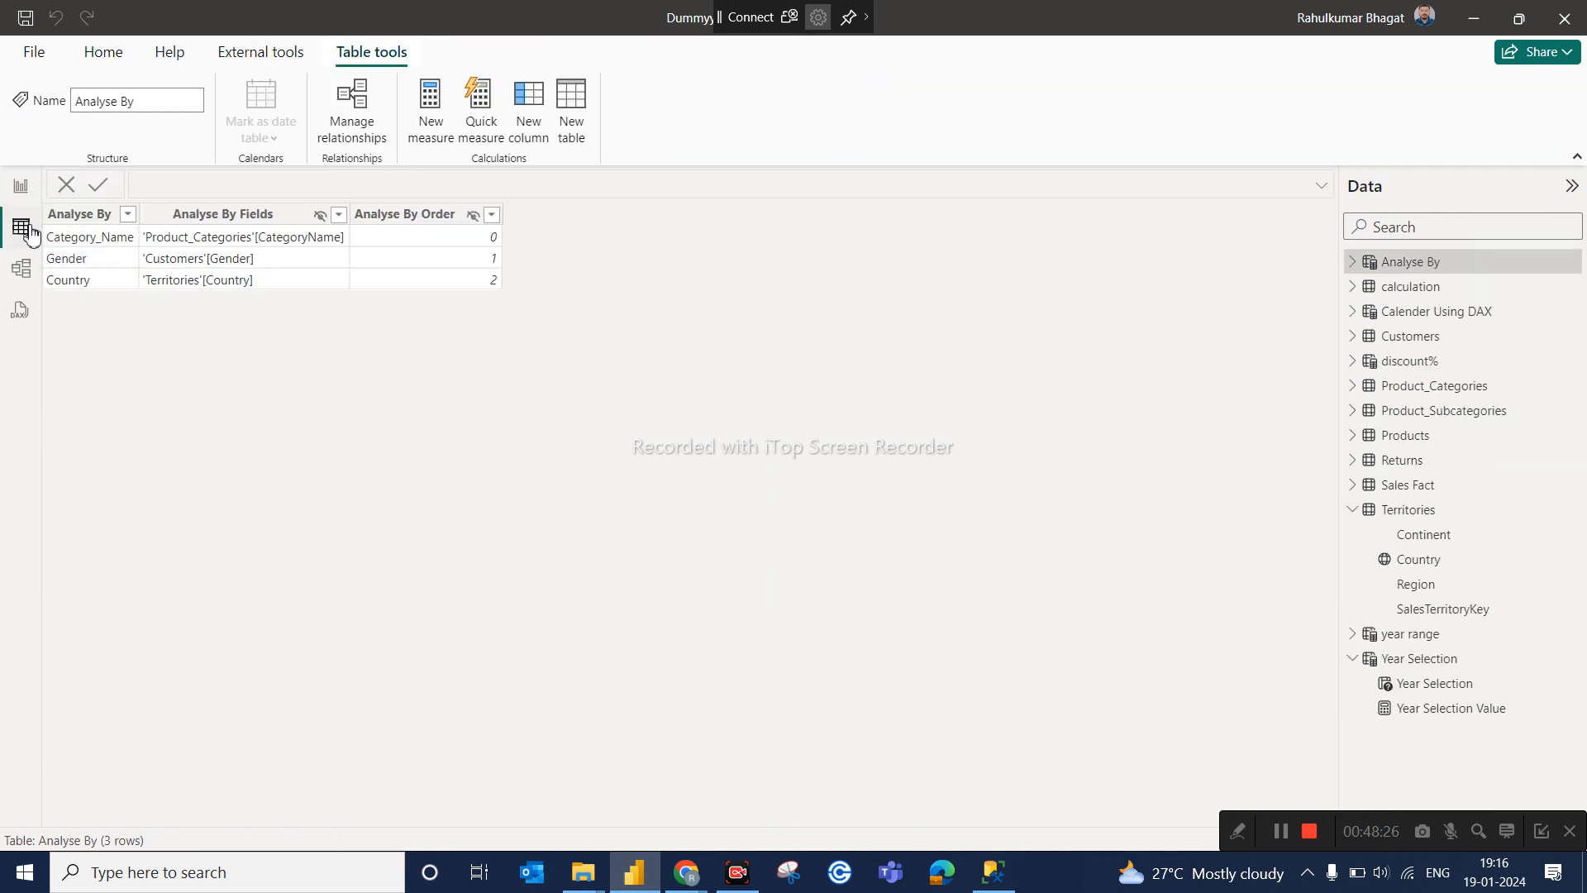
left_click(21, 191)
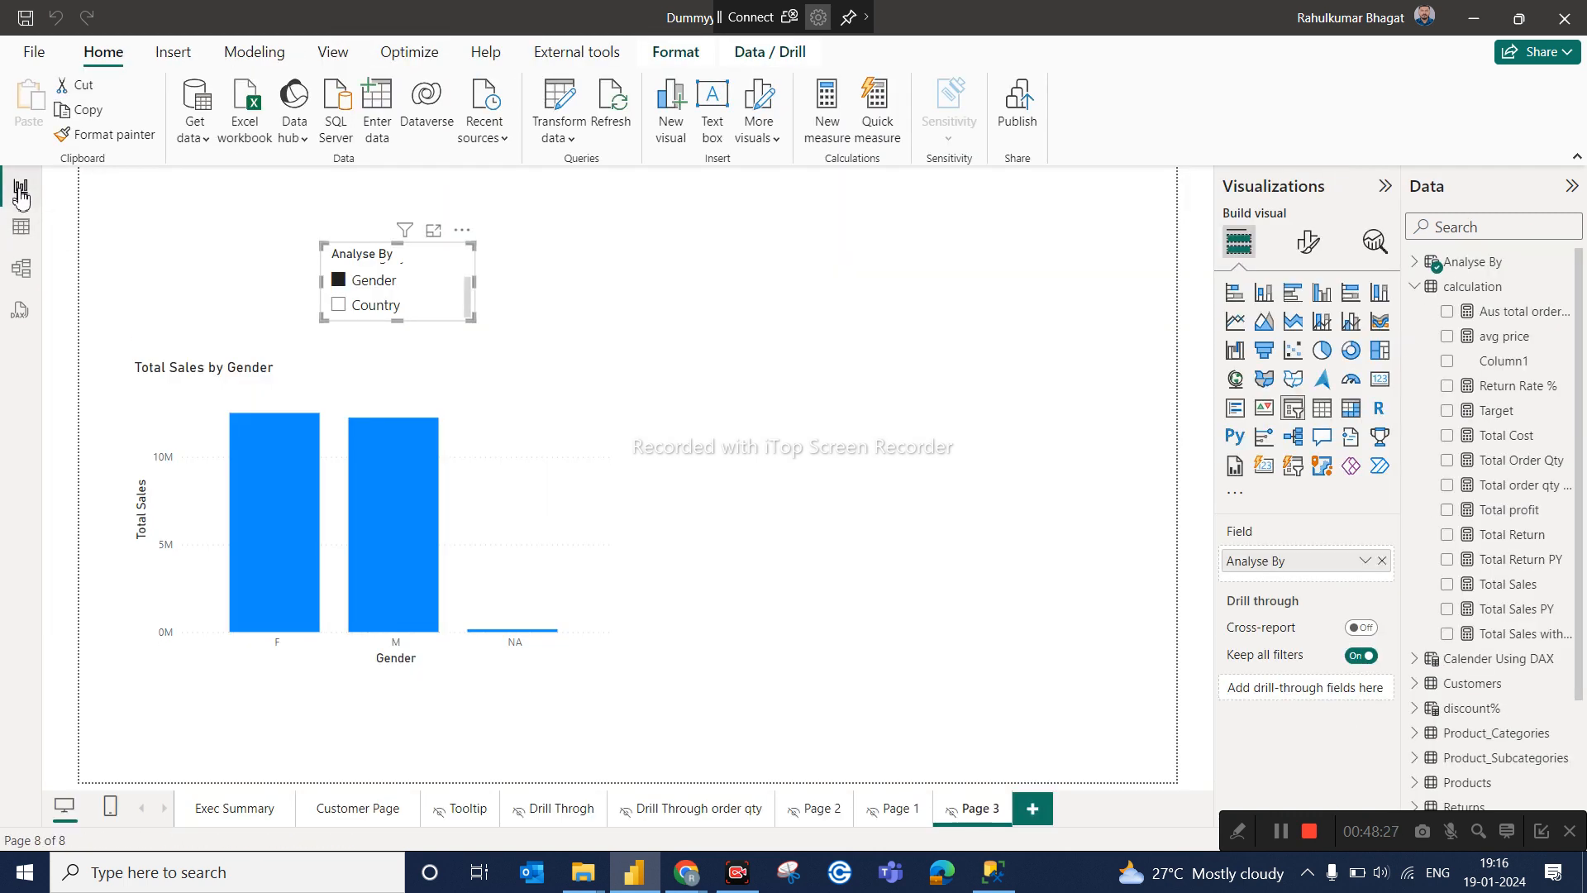
left_click(234, 816)
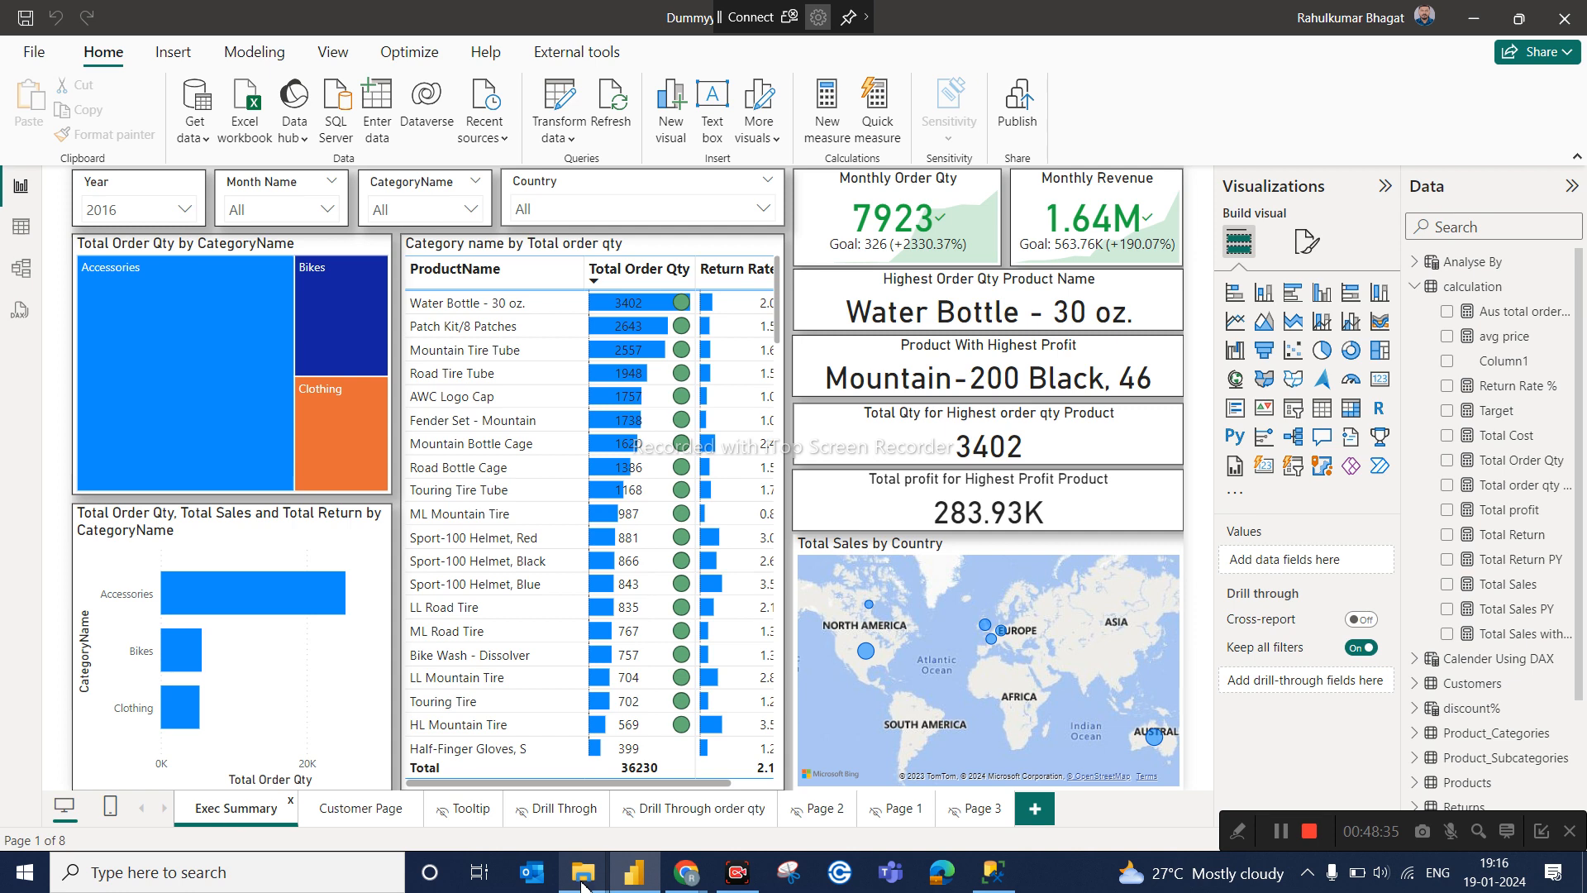
Switch to File Explorer, return to the PowerBI Course folder and cut AdventureWorks_Territories.csv.
mouse_move(582, 883)
left_click(530, 774)
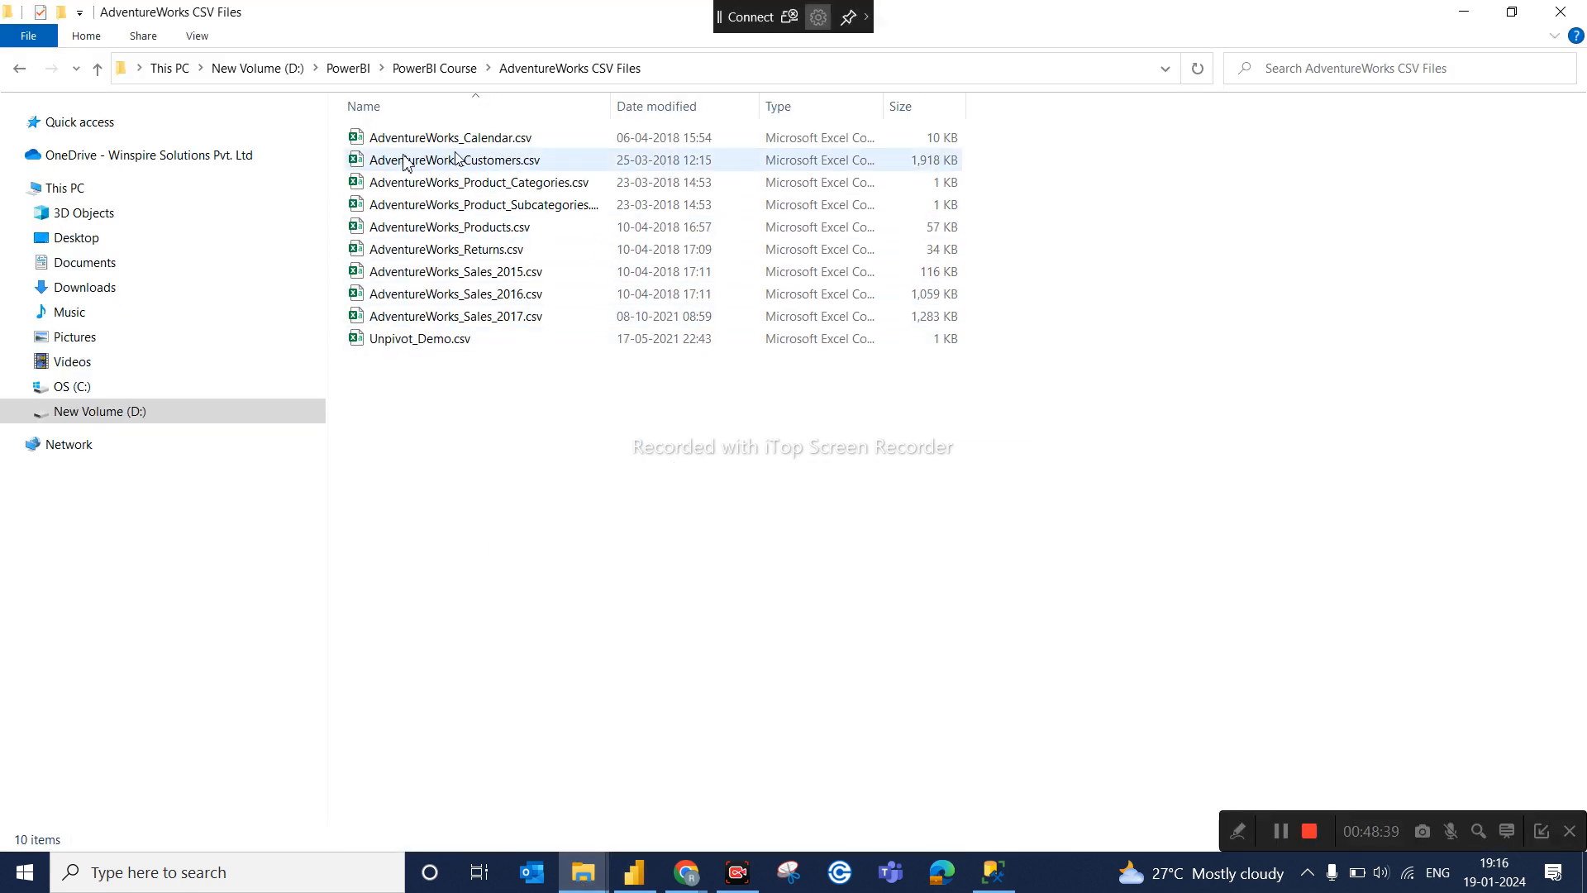
left_click(18, 70)
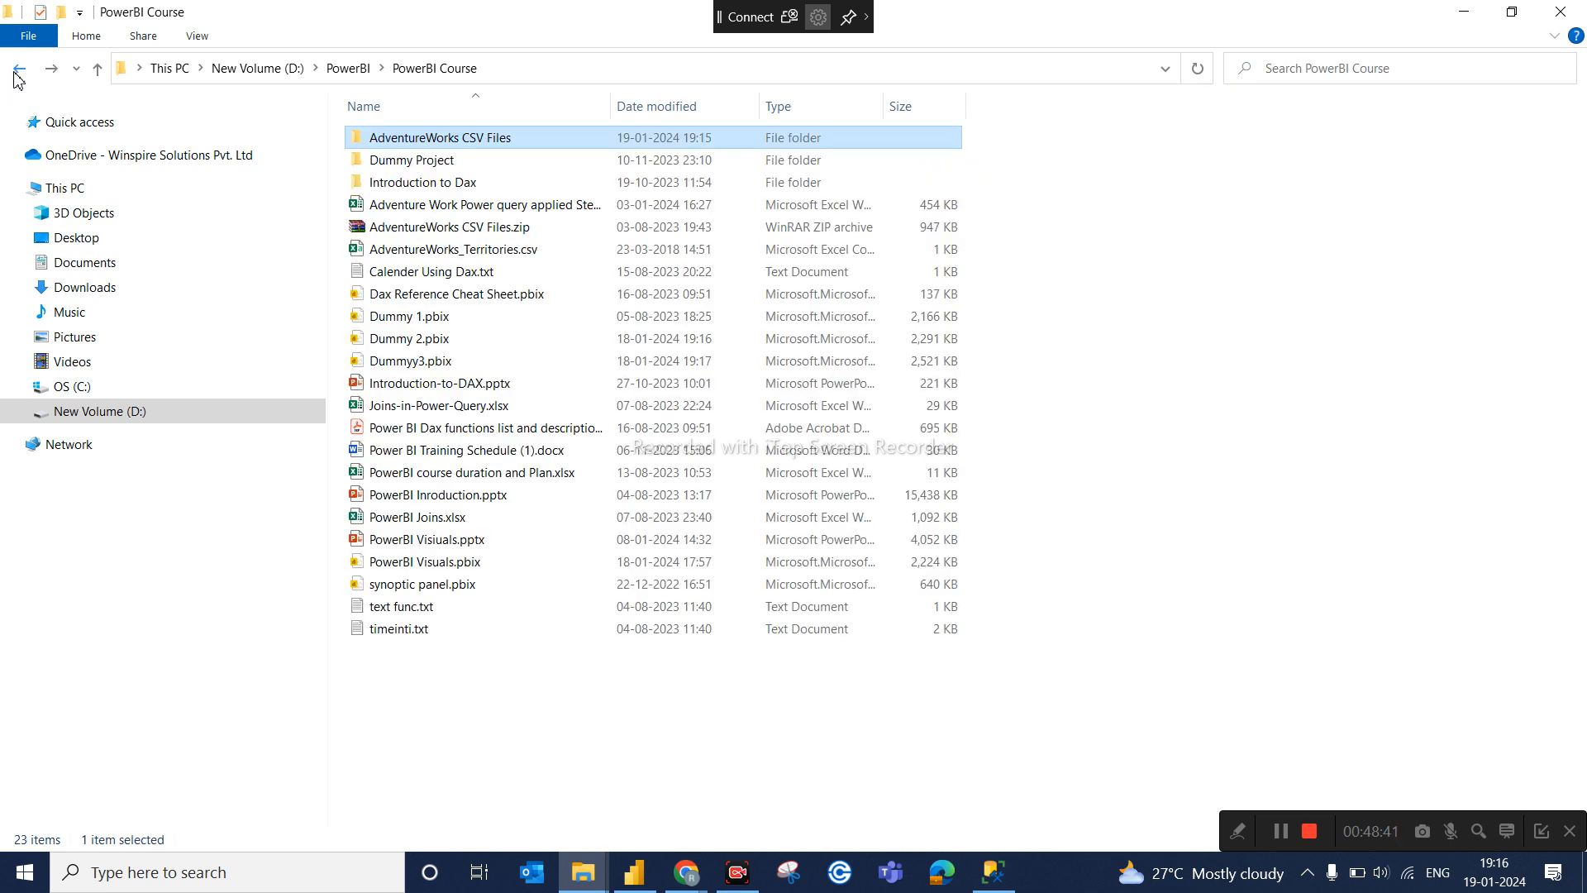
left_click(473, 208)
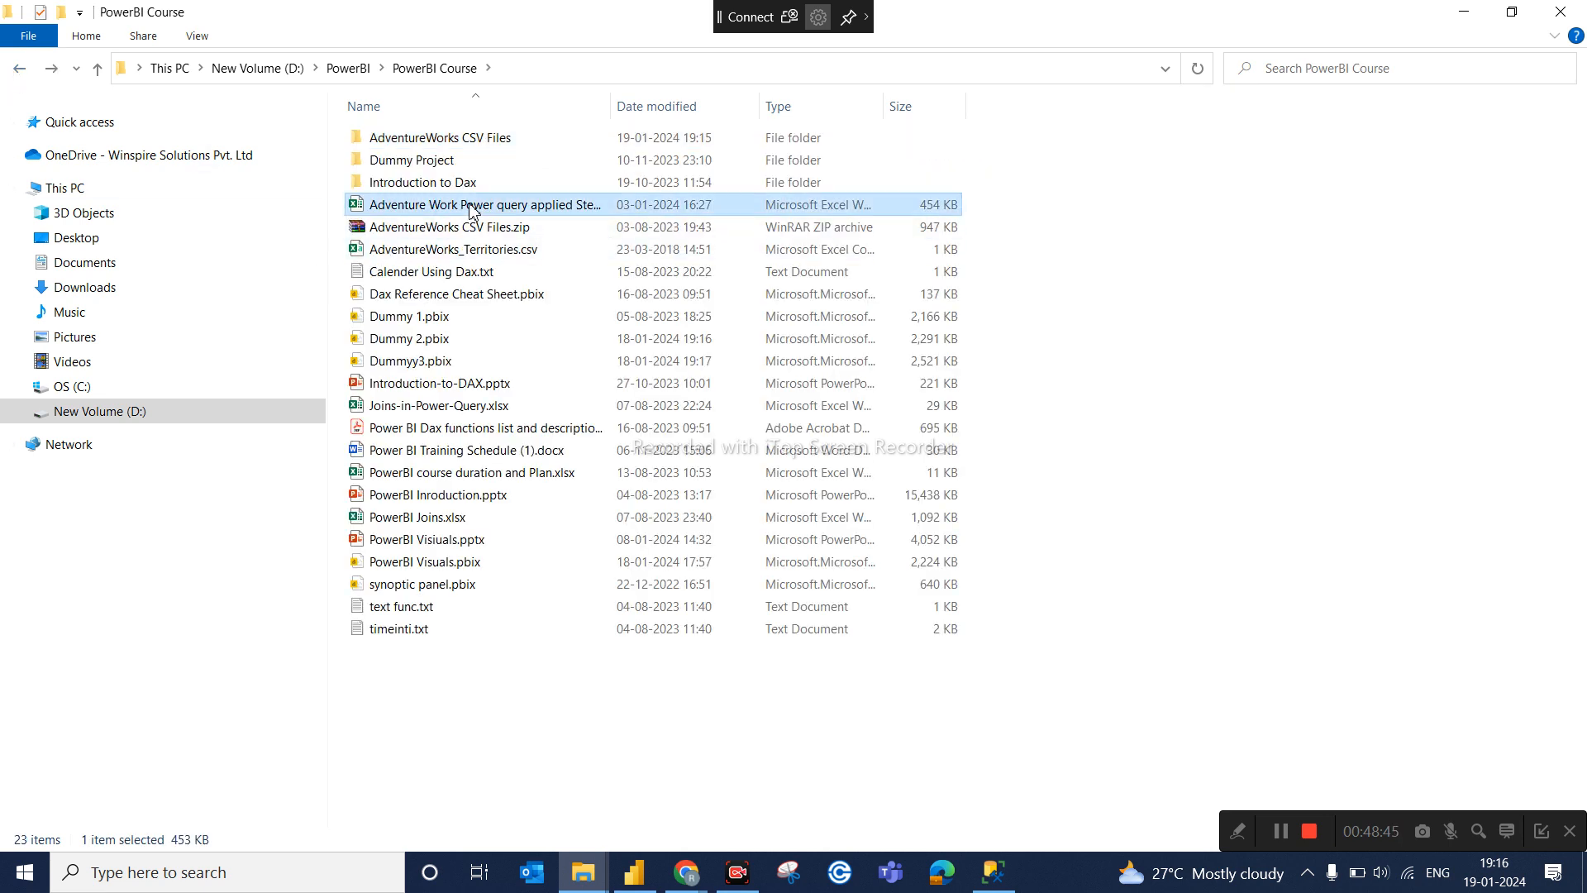
left_click(480, 253)
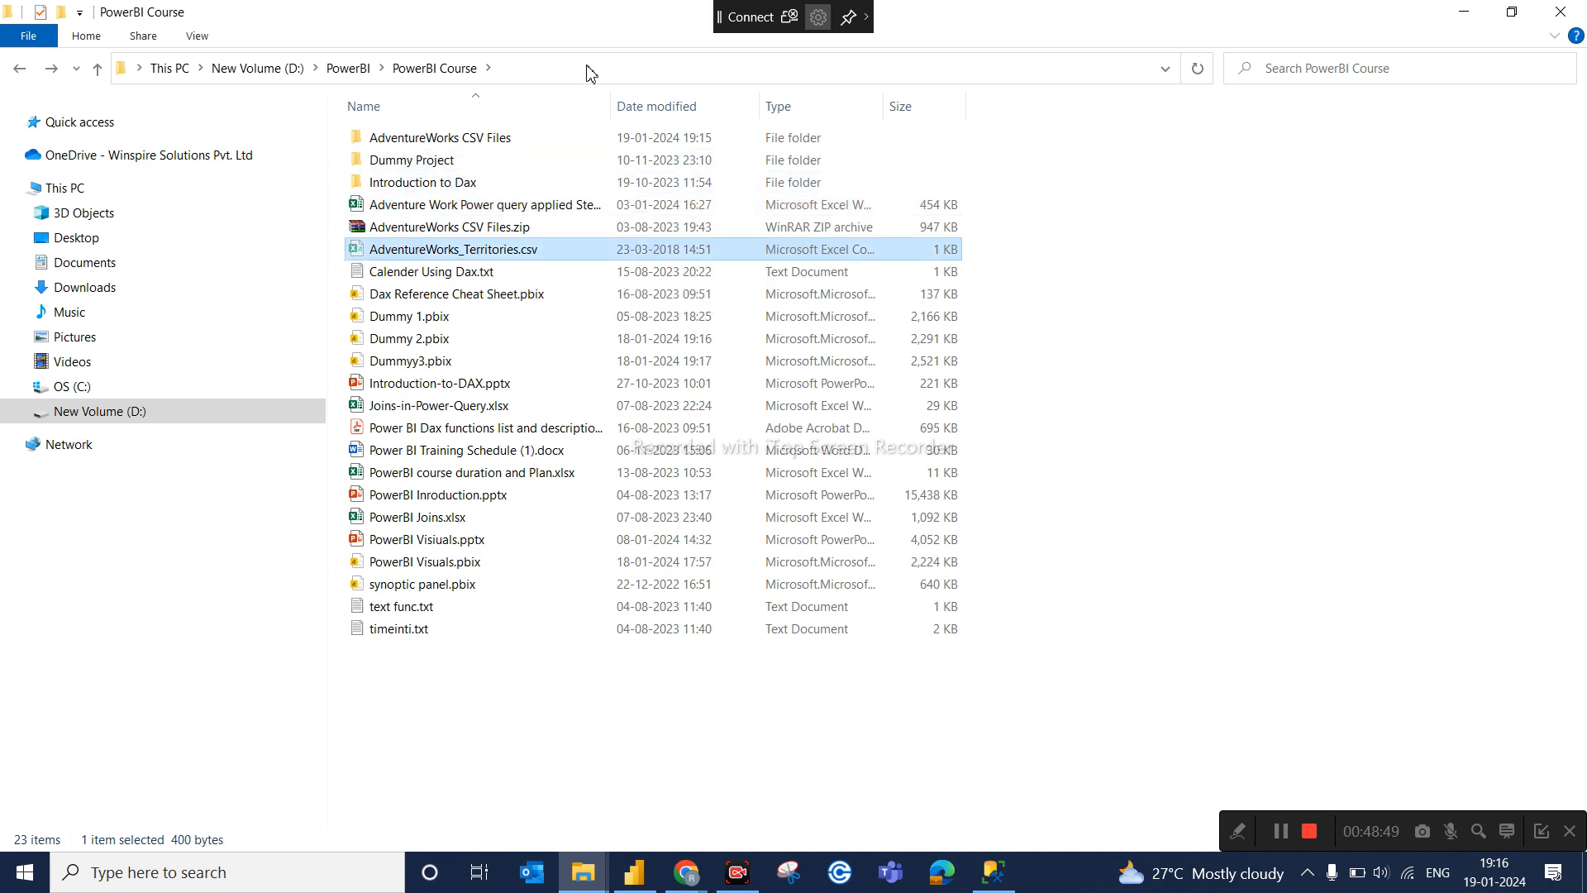
Check the PowerBI Course folder's full path and open the separate AdventureWorks folder on drive D to examine its CSV files.
left_click(680, 68)
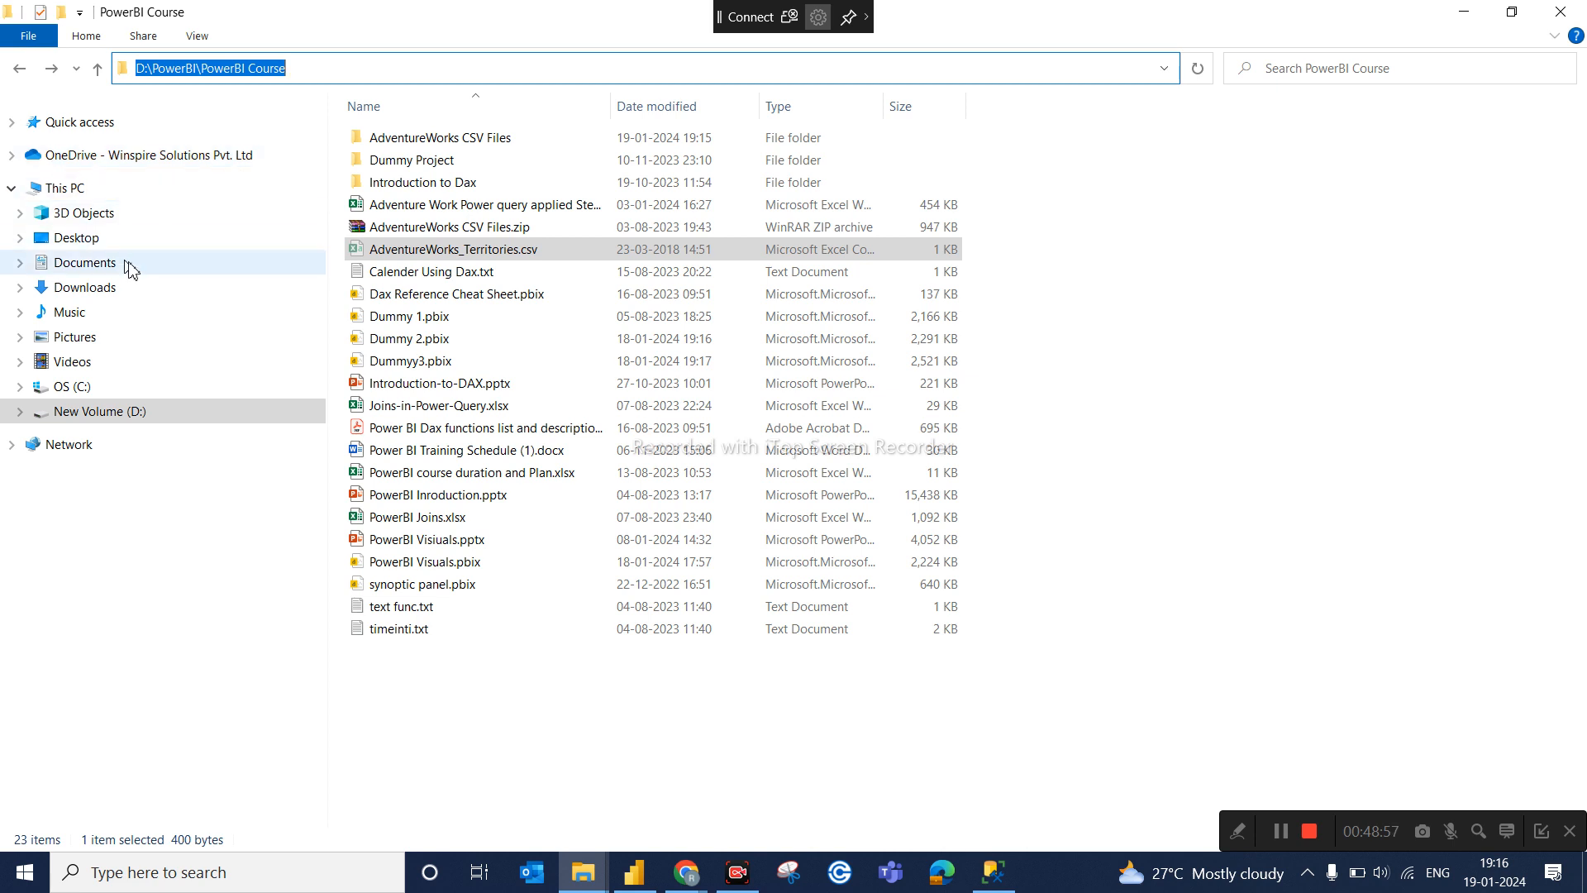
left_click(20, 68)
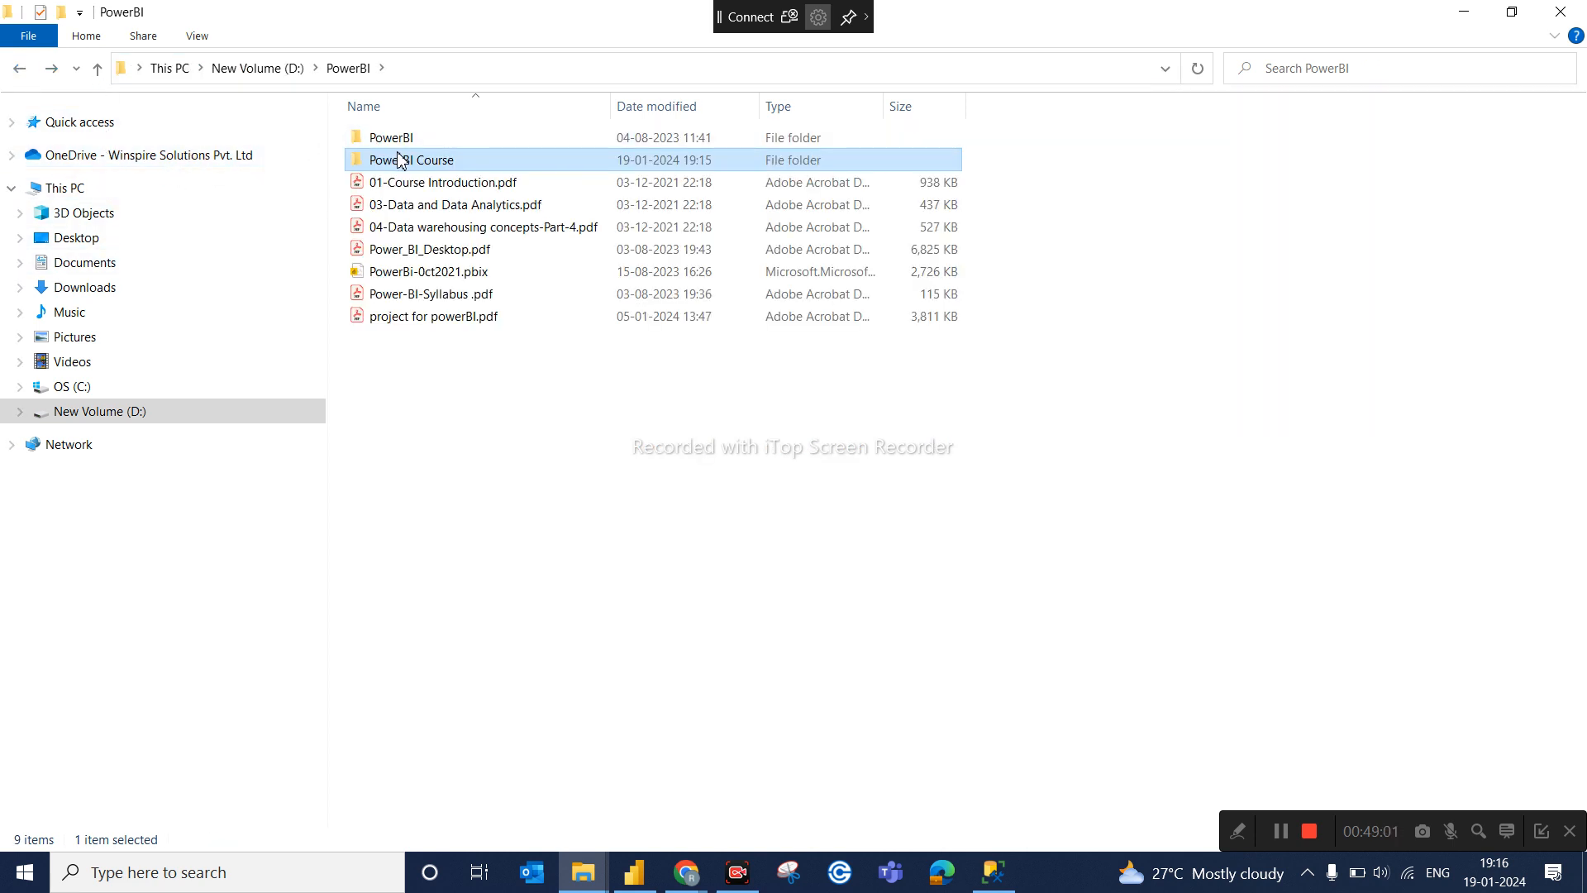
left_click(124, 415)
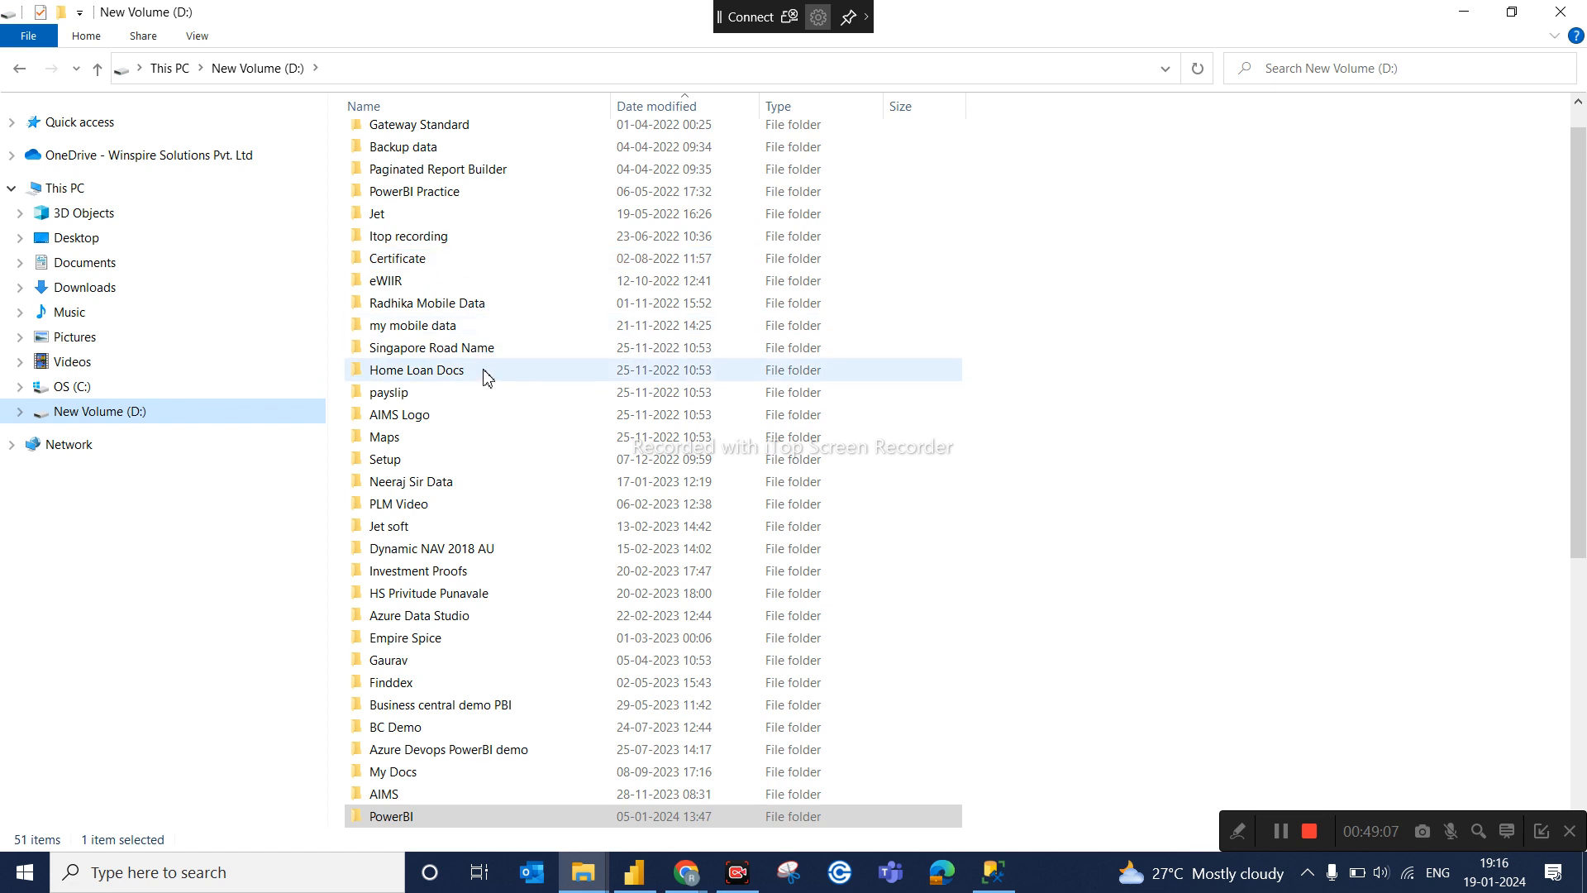
scroll(485, 567, "down", 3)
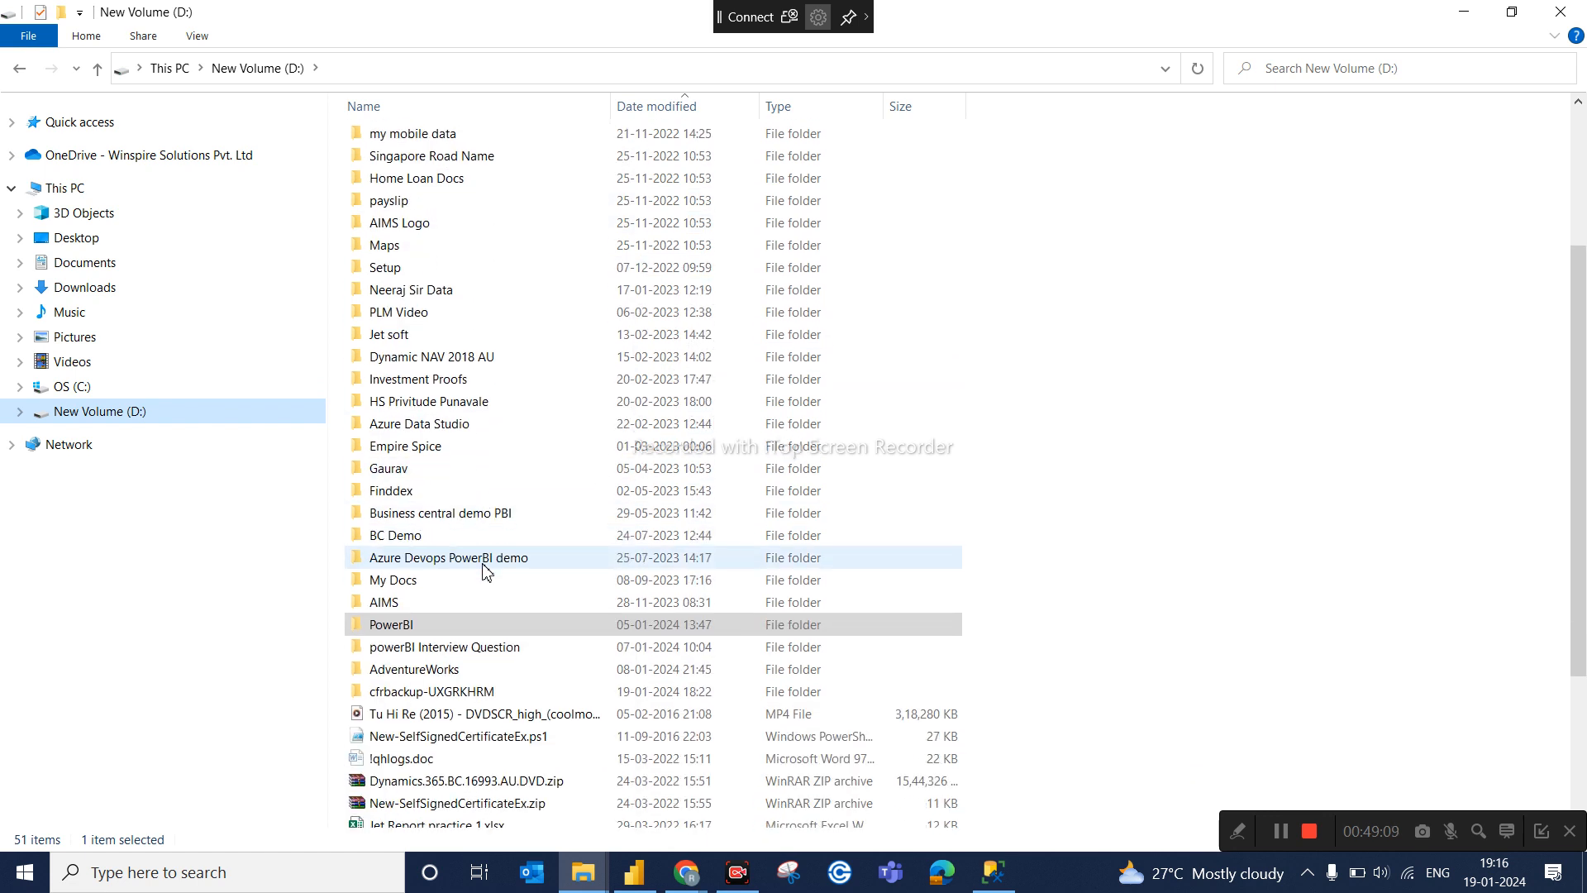
double_click(439, 669)
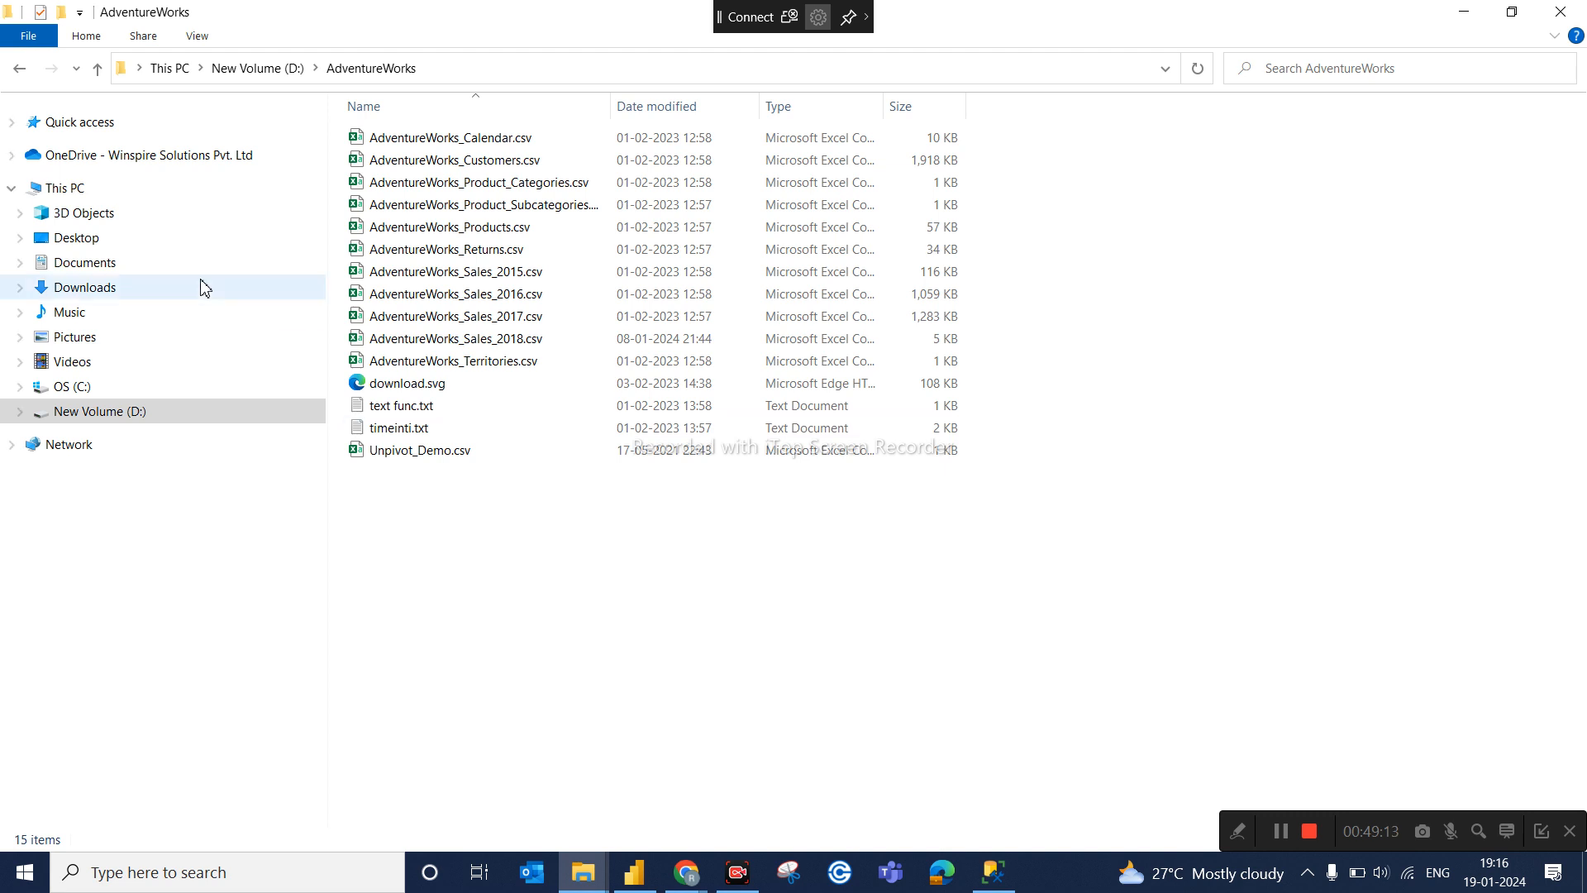
Go to PowerBI > PowerBI Course > AdventureWorks CSV Files on drive D and paste AdventureWorks_Territories.csv there.
left_click(144, 420)
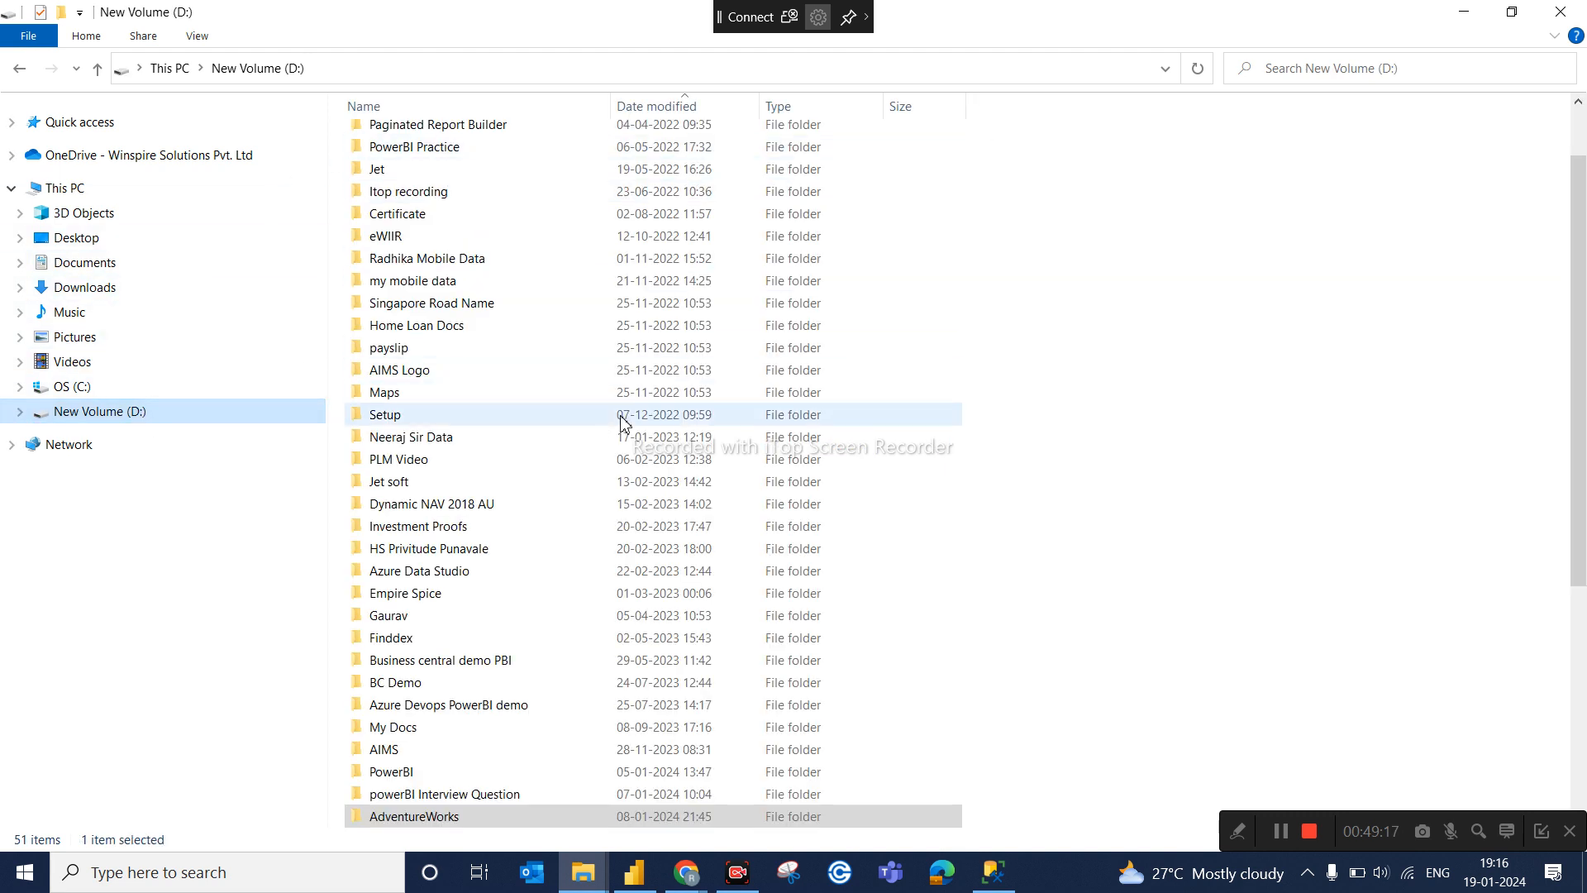
scroll(620, 418, "down", 3)
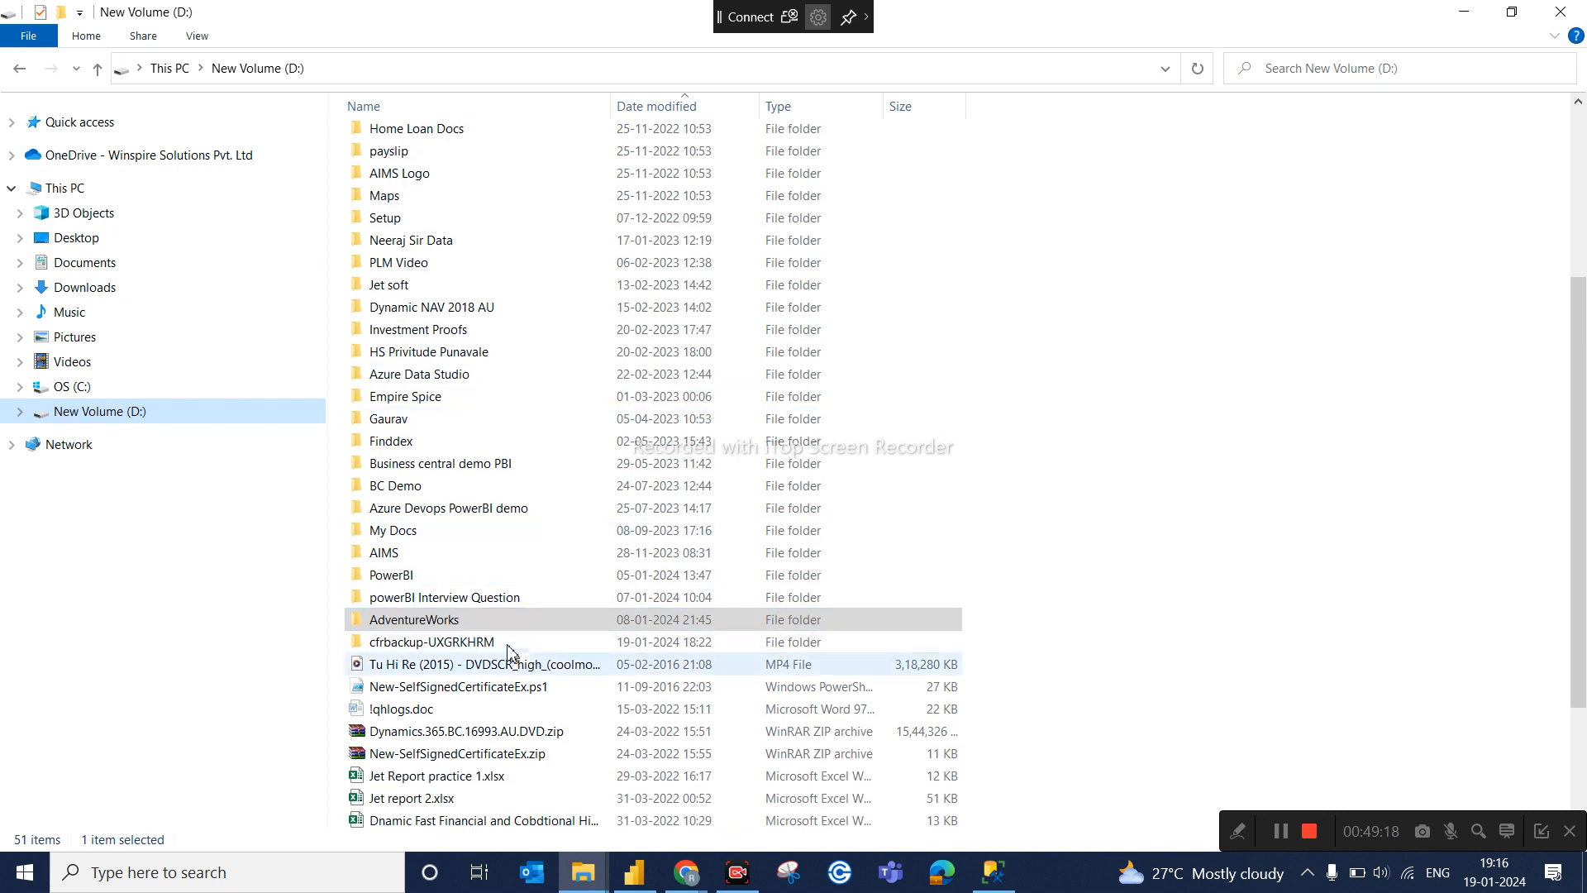
double_click(450, 577)
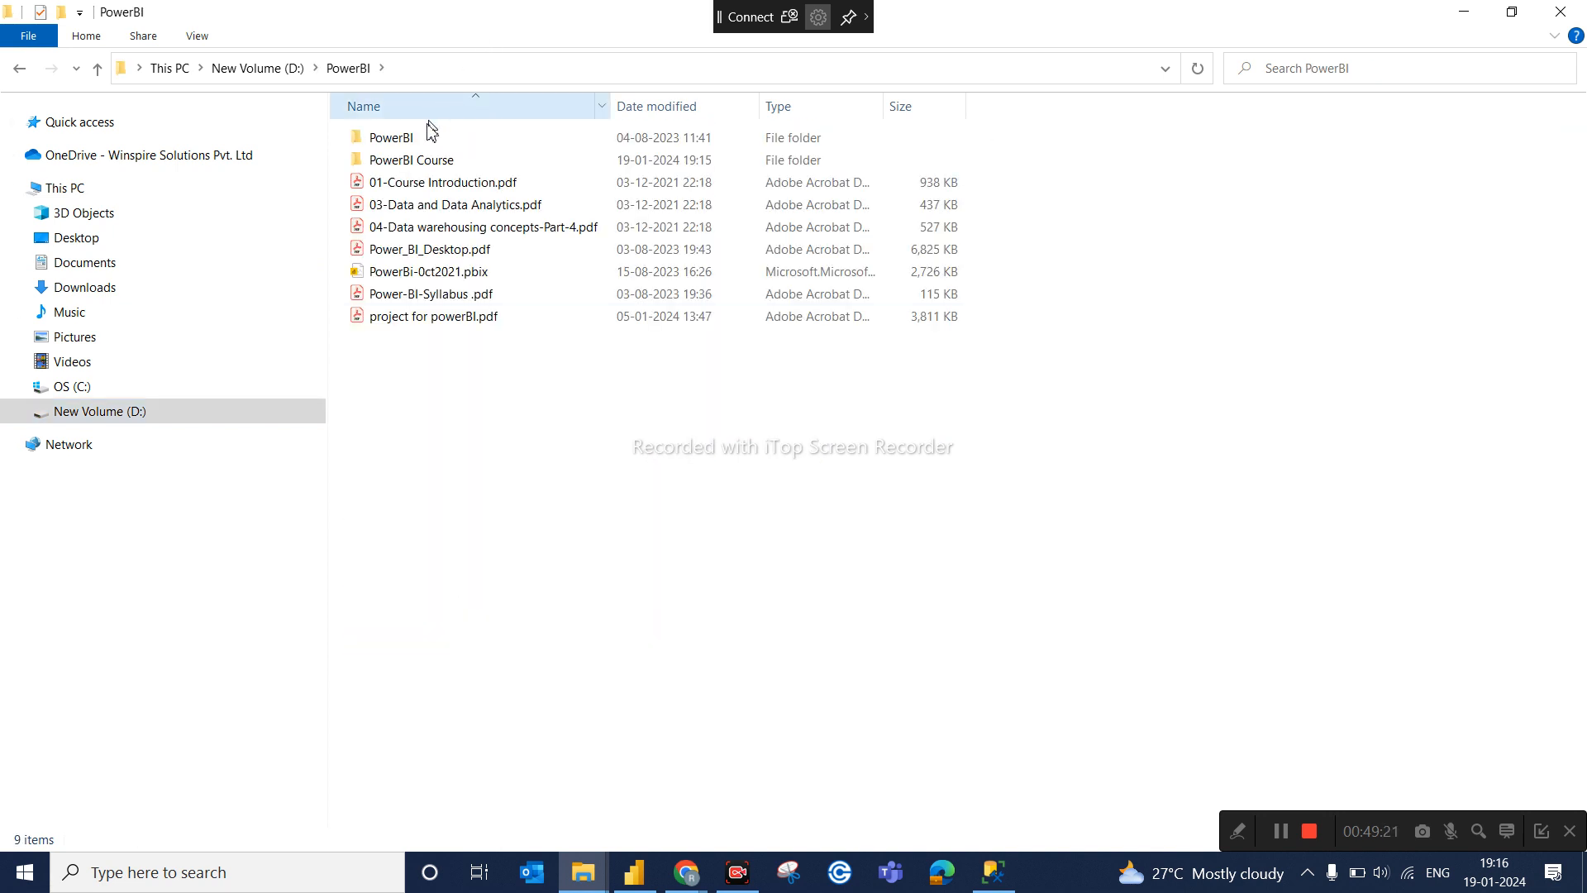
double_click(414, 159)
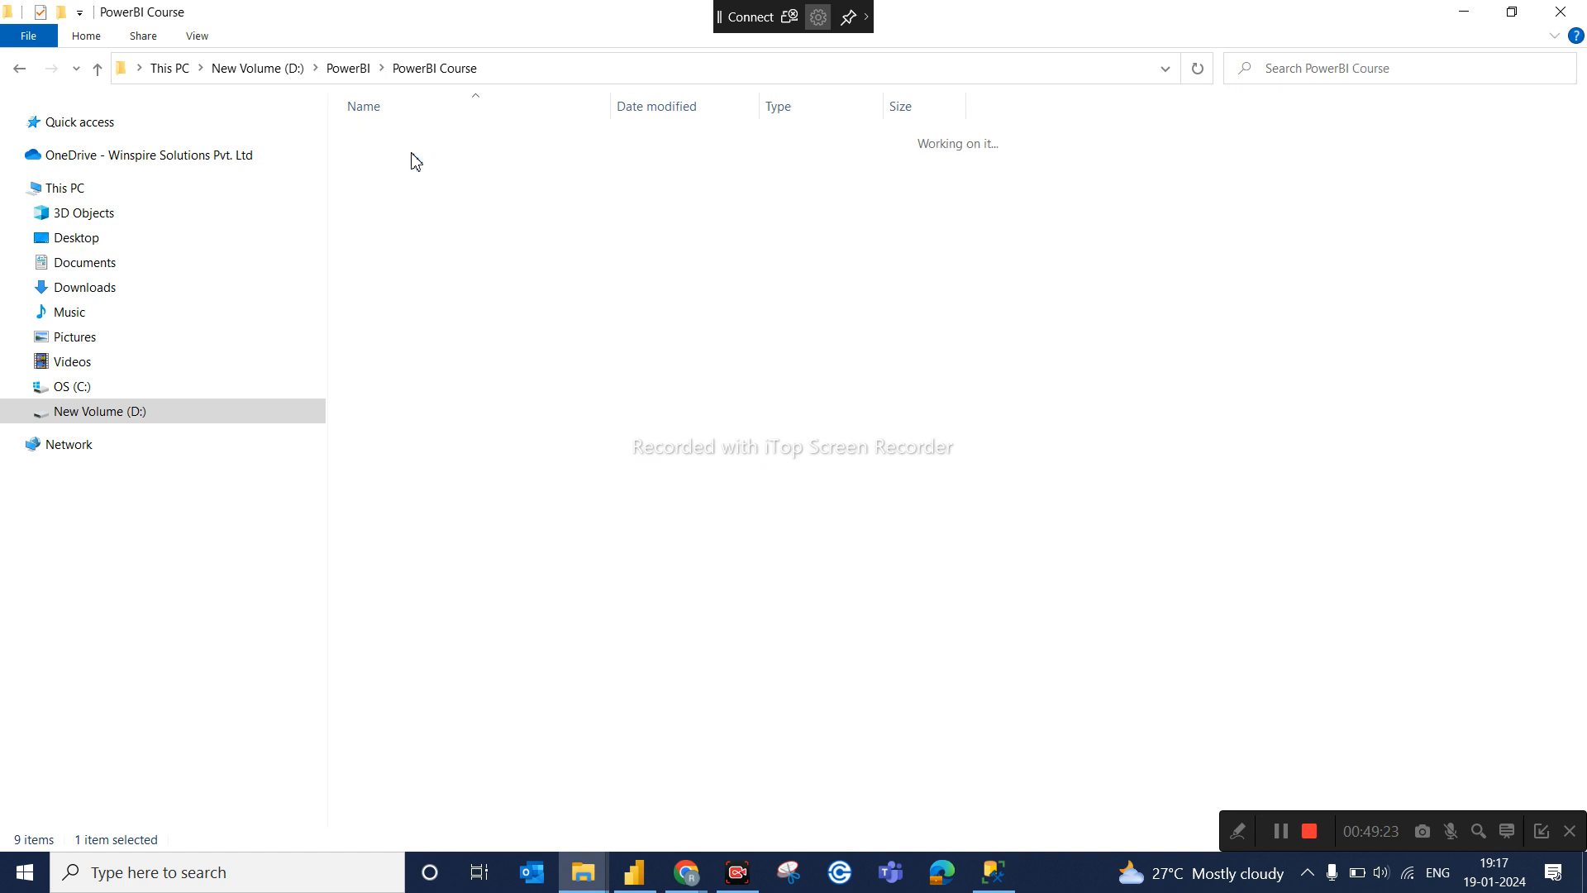
double_click(423, 142)
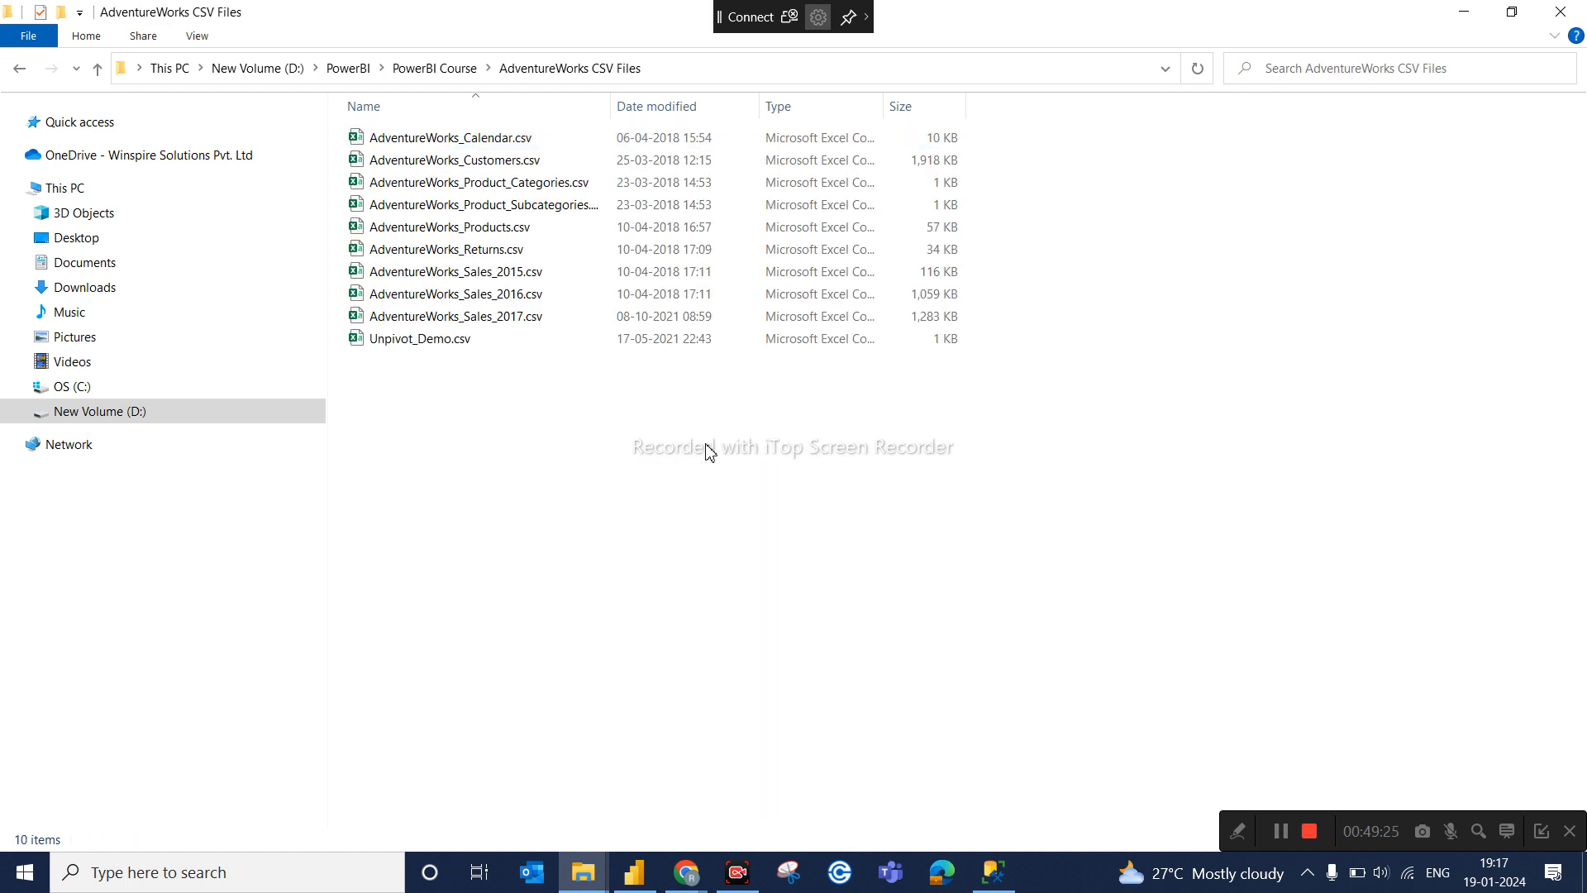
key("ctrl+v")
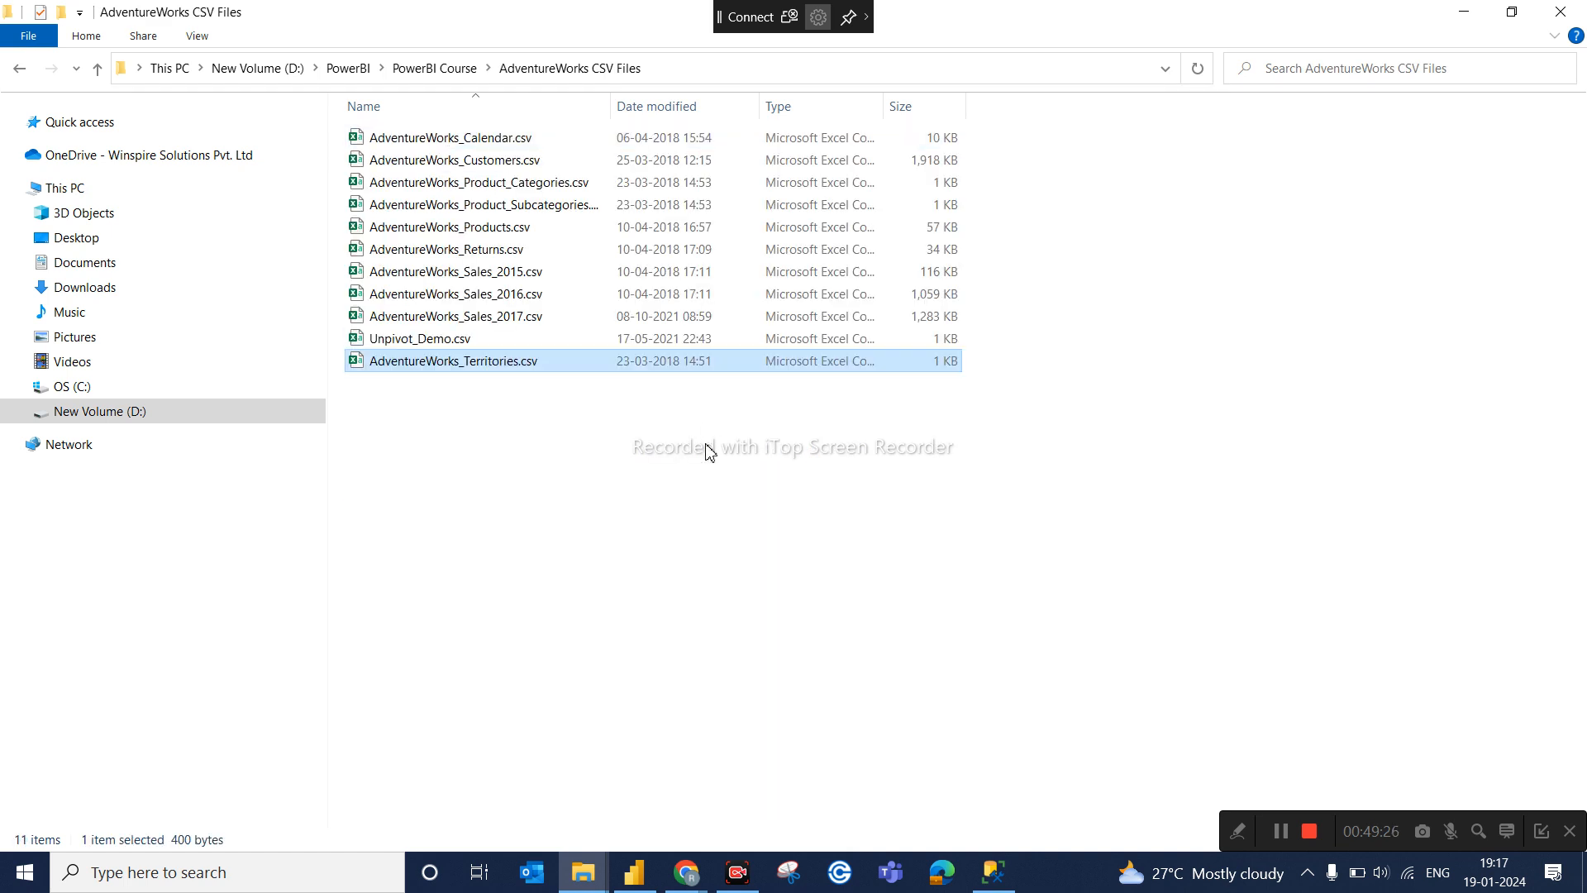
Move AdventureWorks_Territories.csv from the AdventureWorks folder on drive D to the root of the drive.
left_click(24, 79)
left_click(23, 79)
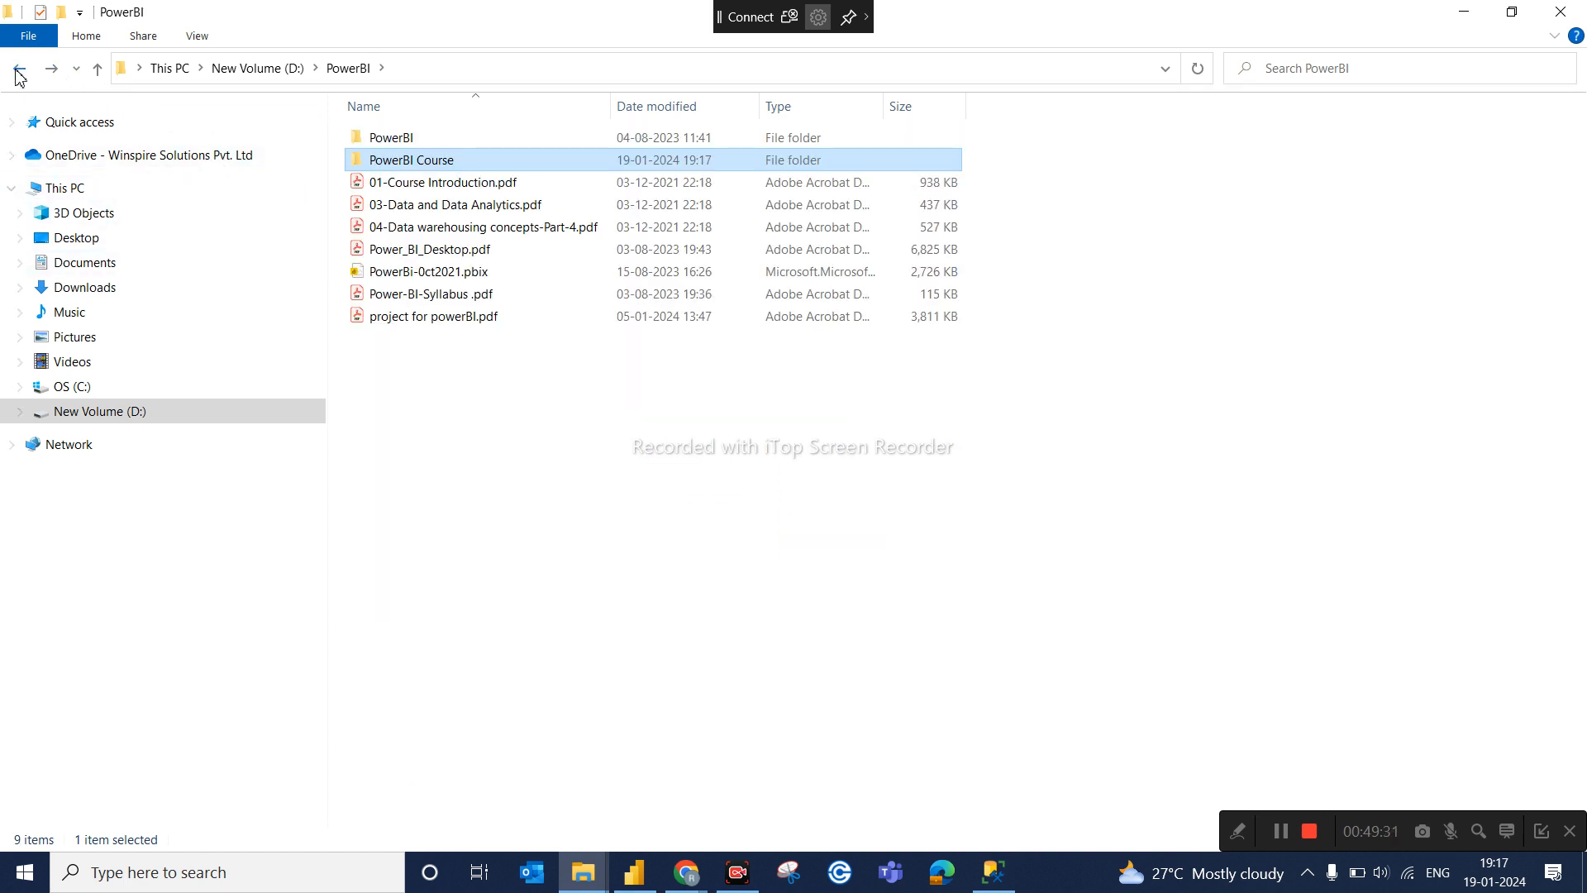
left_click(20, 76)
scroll(486, 461, "down", 2)
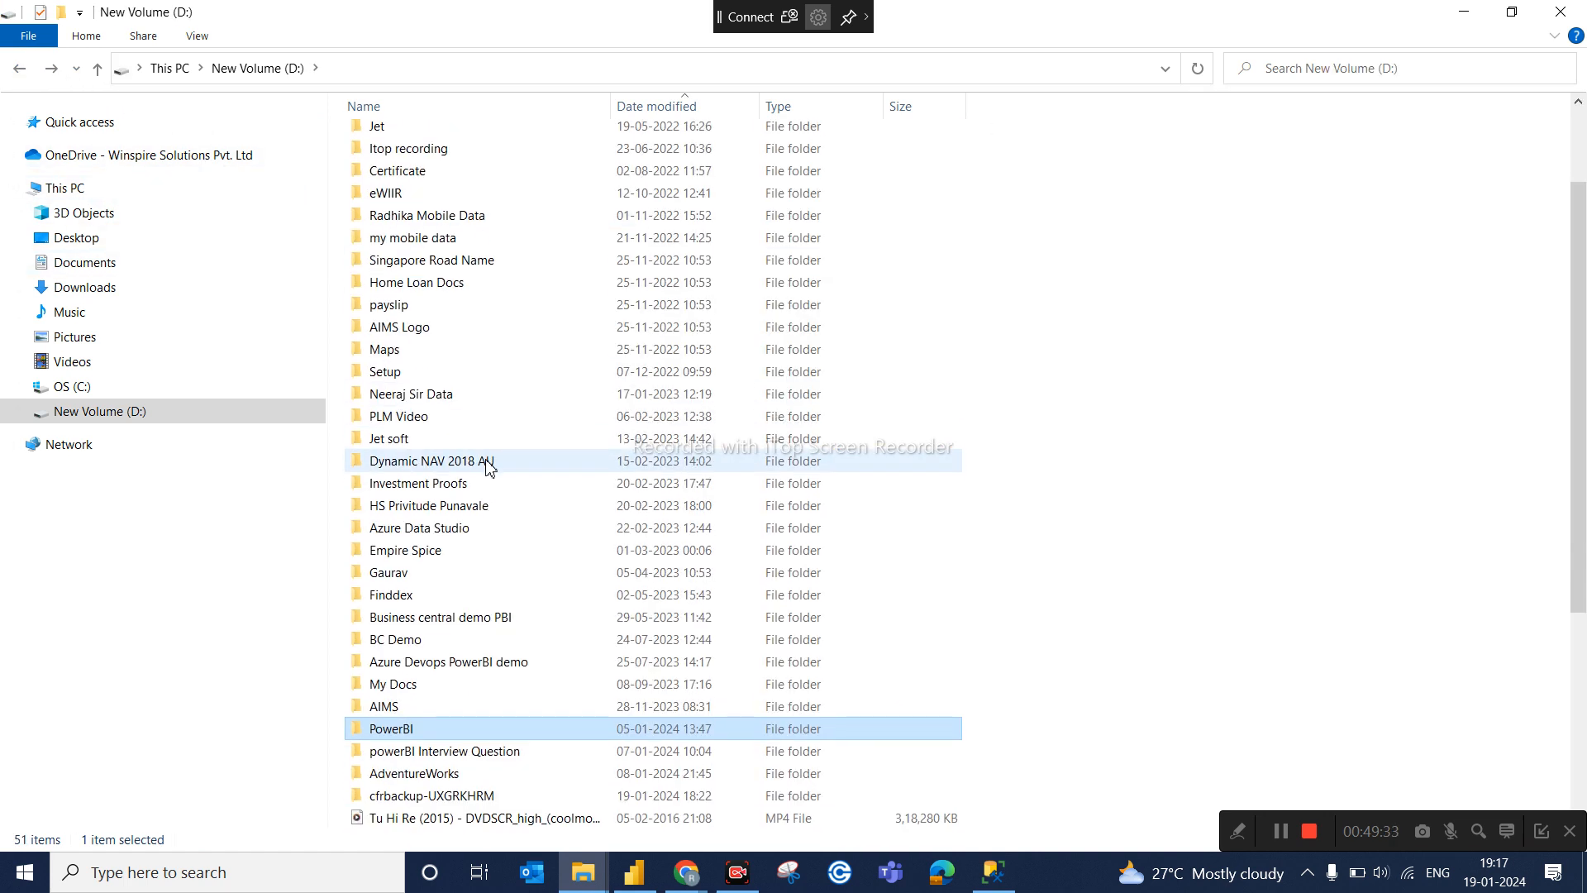
scroll(487, 465, "up", 2)
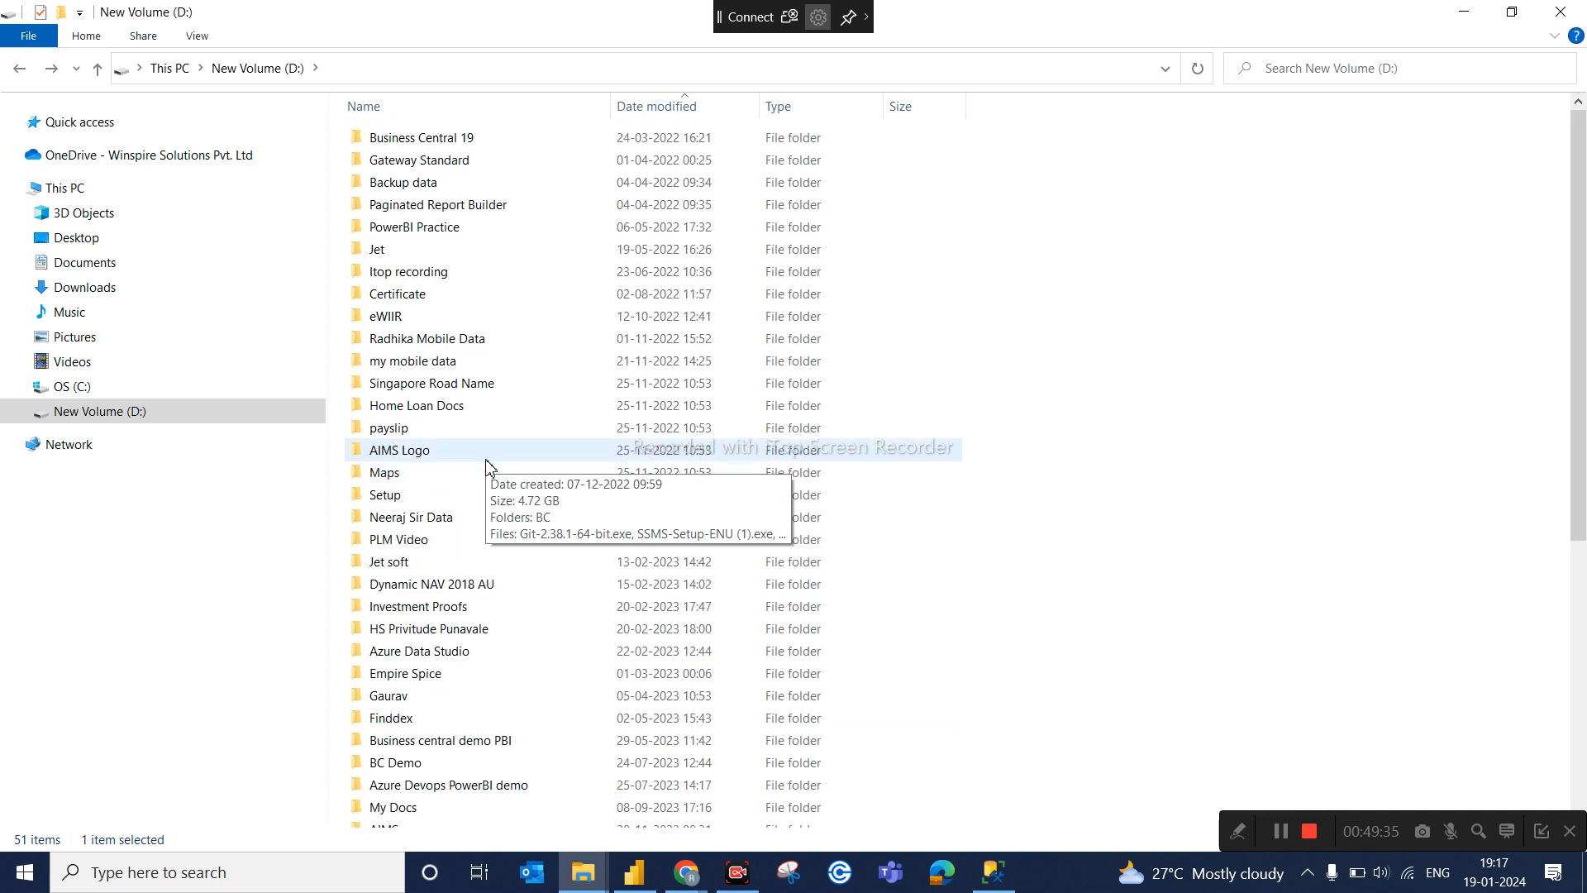
scroll(486, 465, "down", 2)
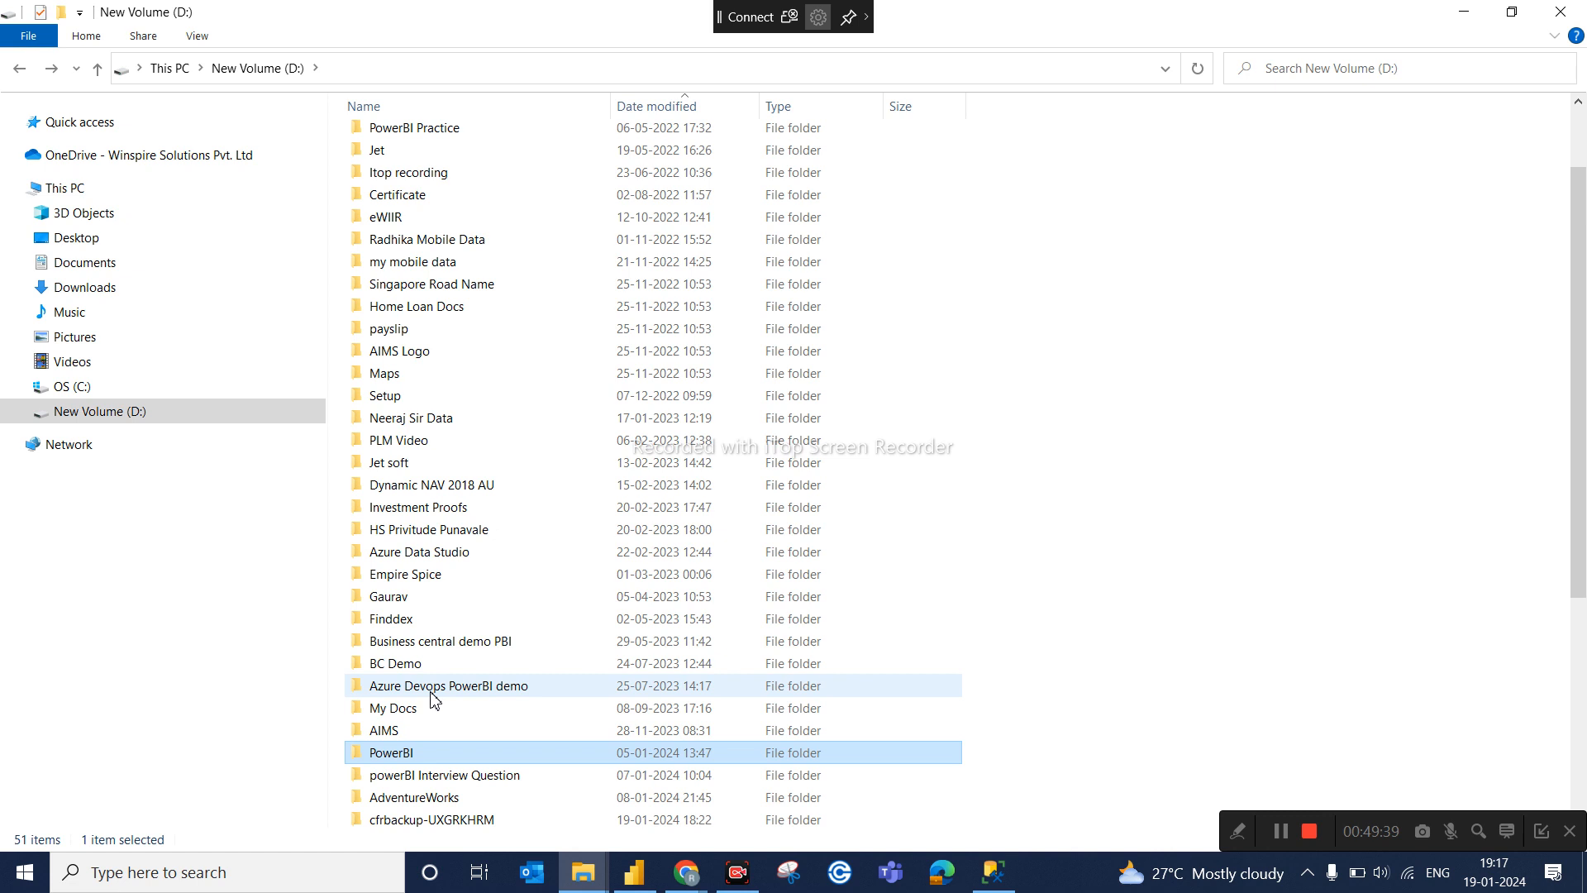
double_click(418, 798)
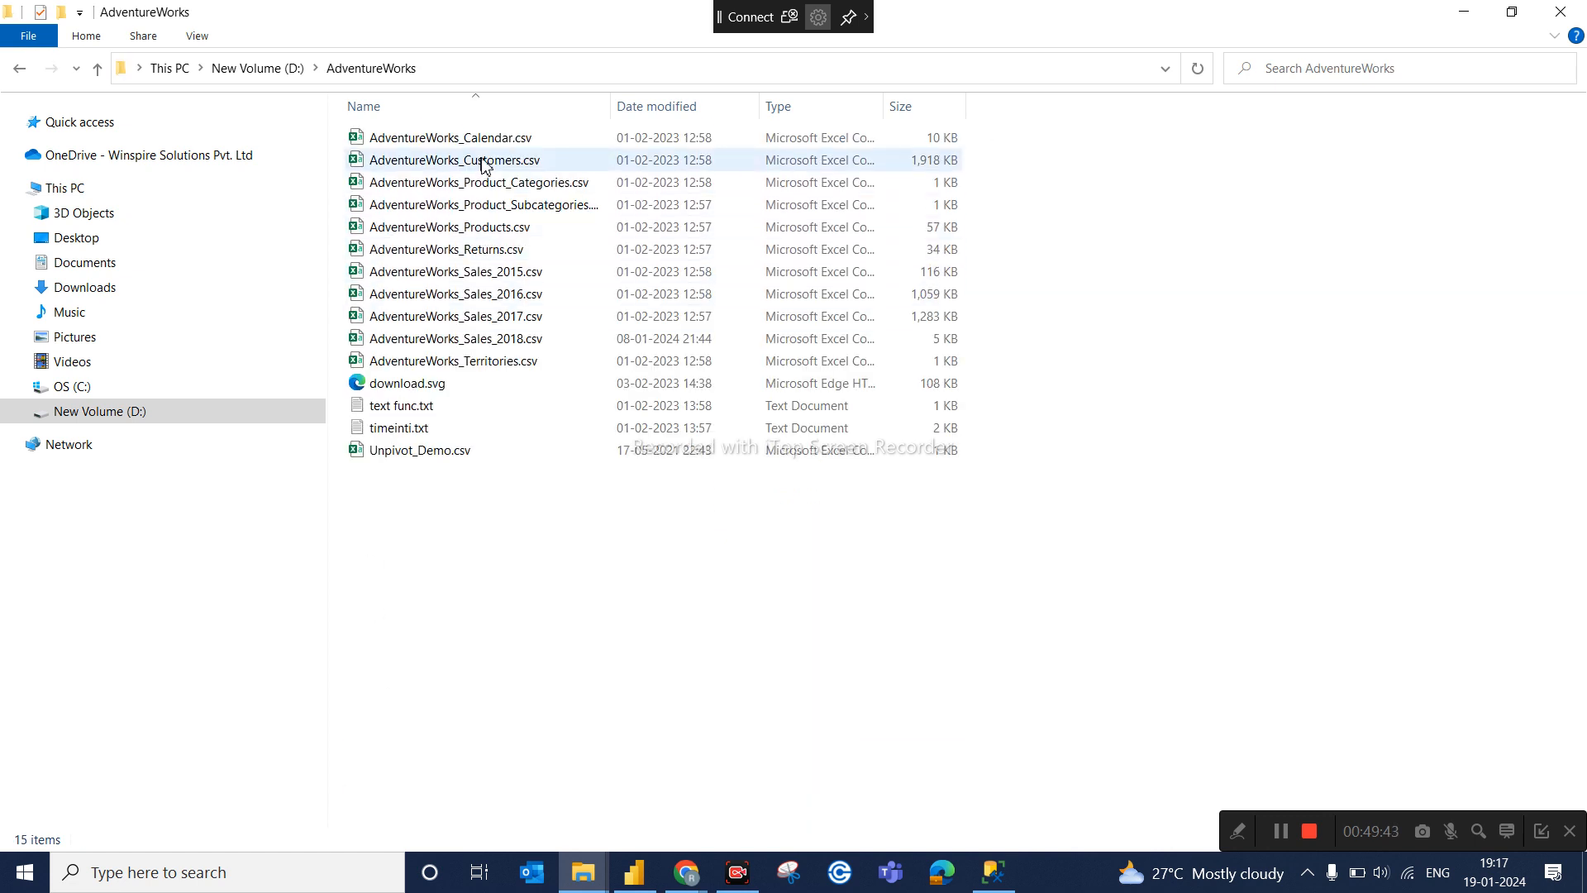
left_click(493, 370)
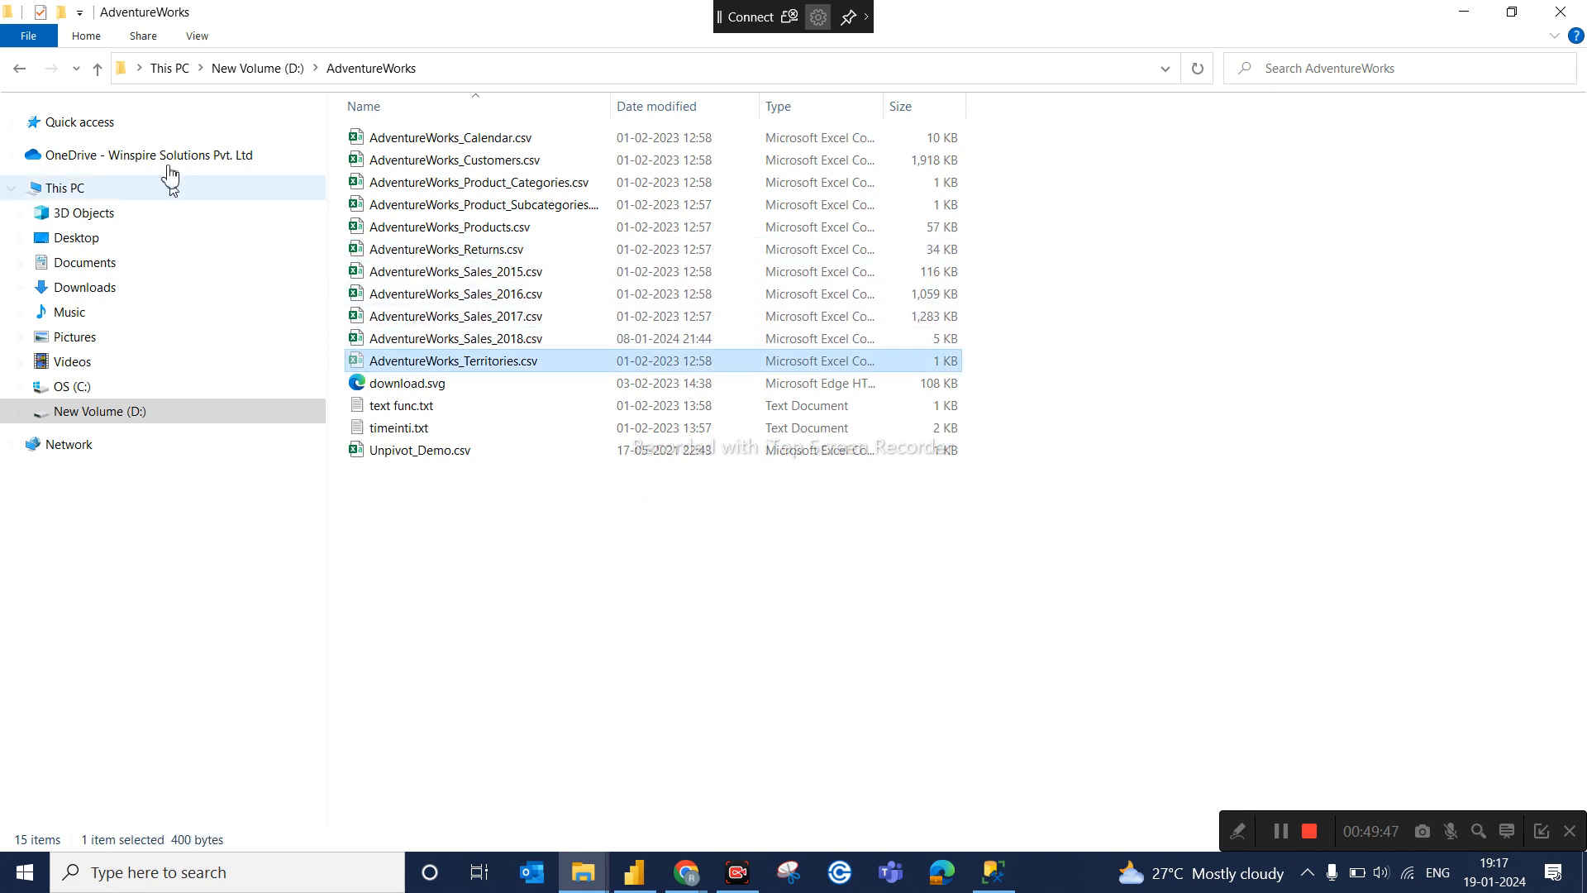
left_click(19, 69)
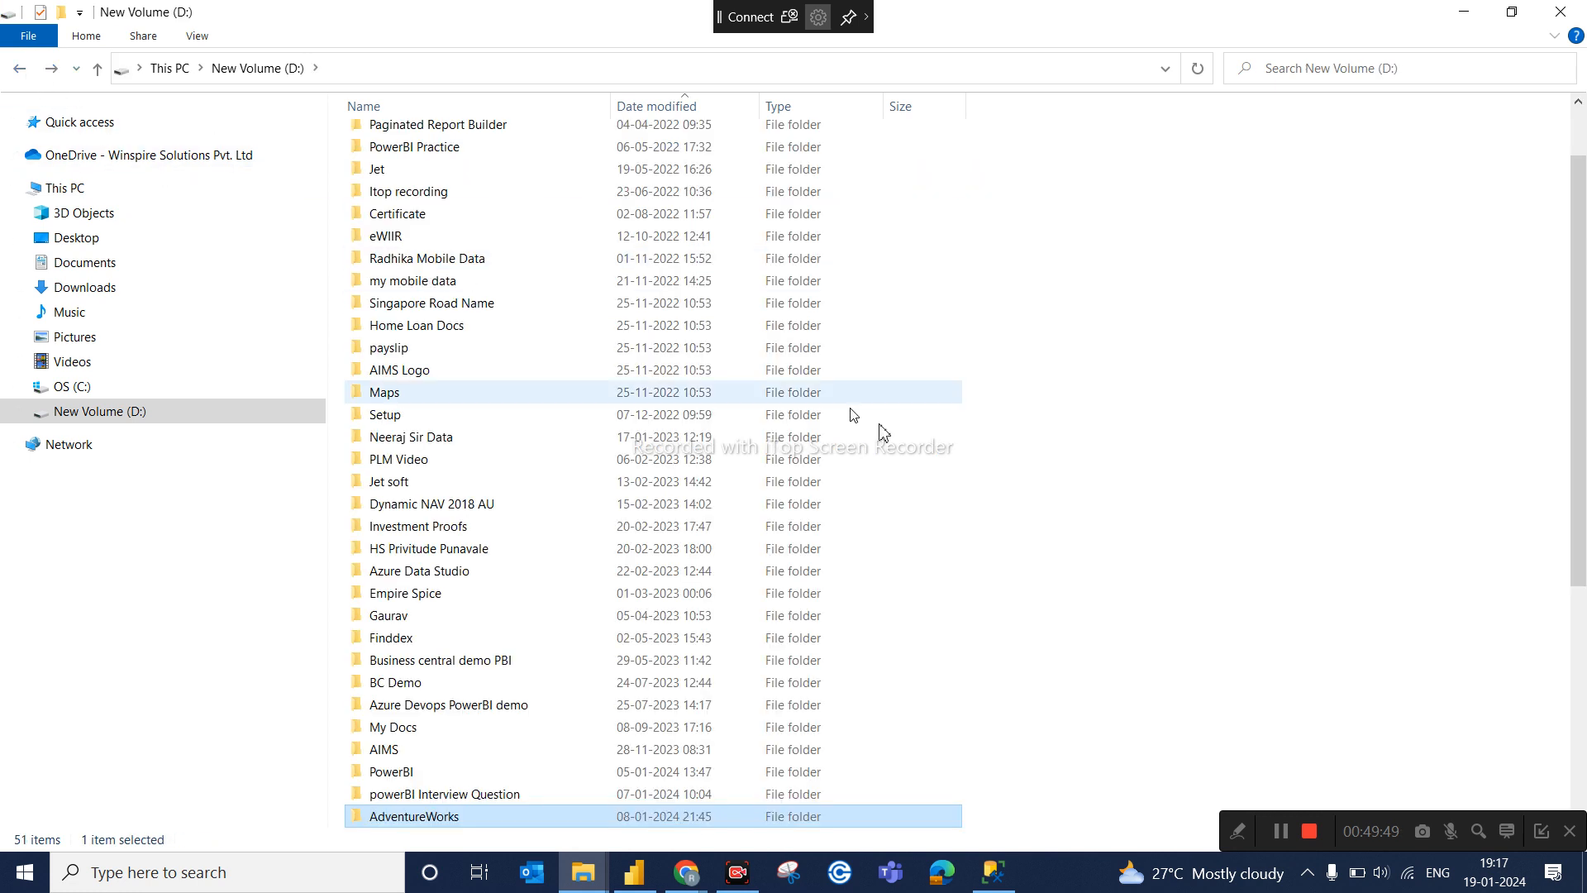
key("ctrl+v")
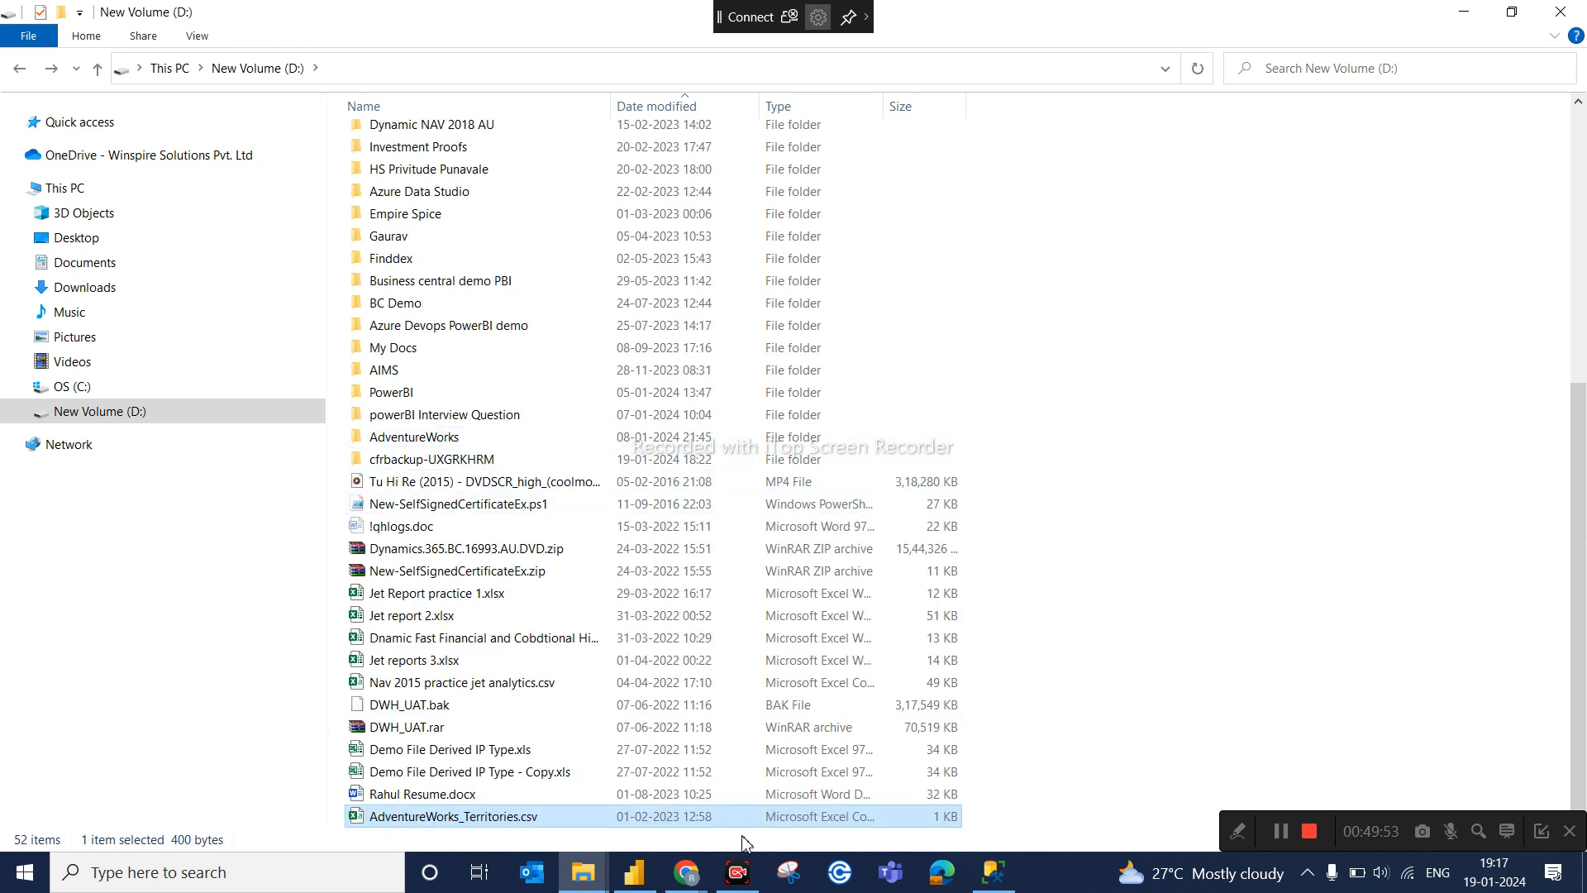
Switch to Power BI Desktop and refresh the report's data.
left_click(641, 883)
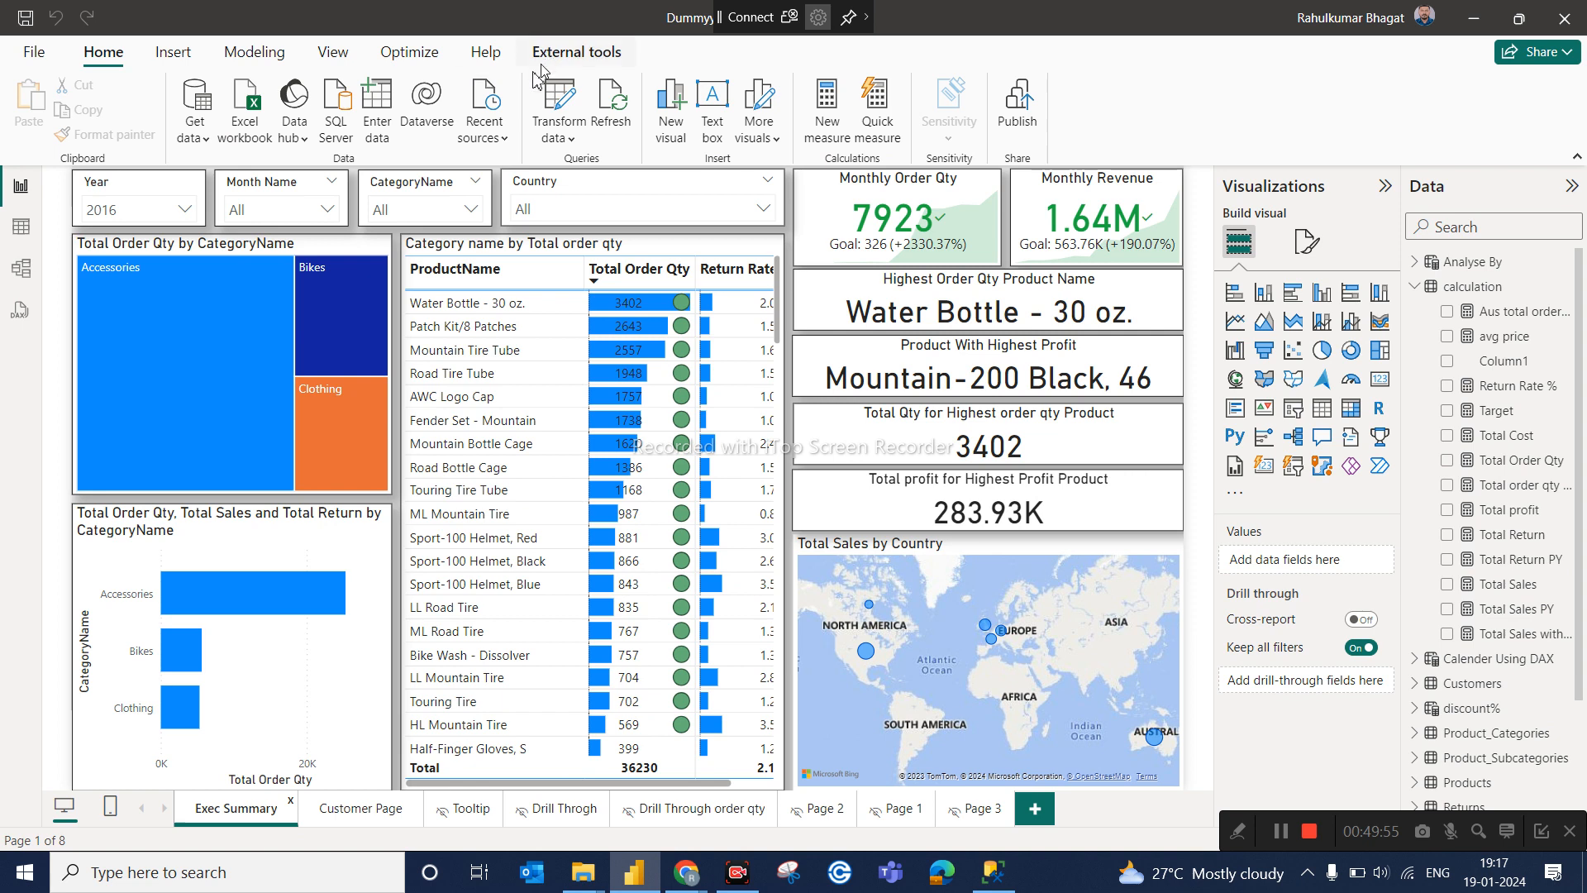
left_click(618, 120)
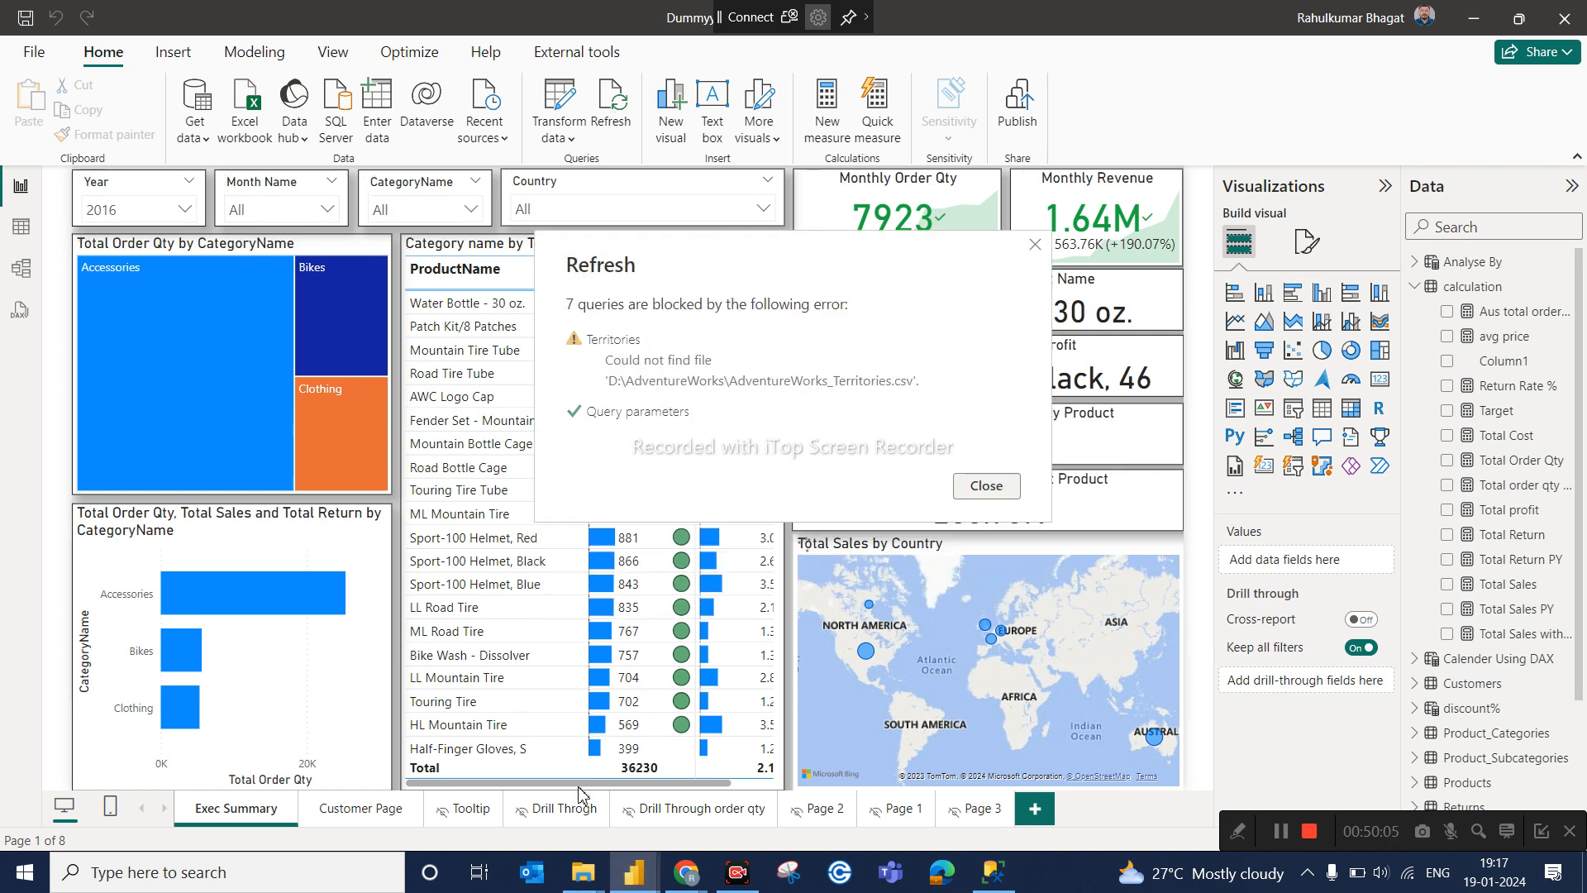
In File Explorer, check drive D's root and the AdventureWorks folder for the Territories file, then return to Power BI Desktop and dismiss the refresh error.
mouse_move(583, 872)
left_click(483, 818)
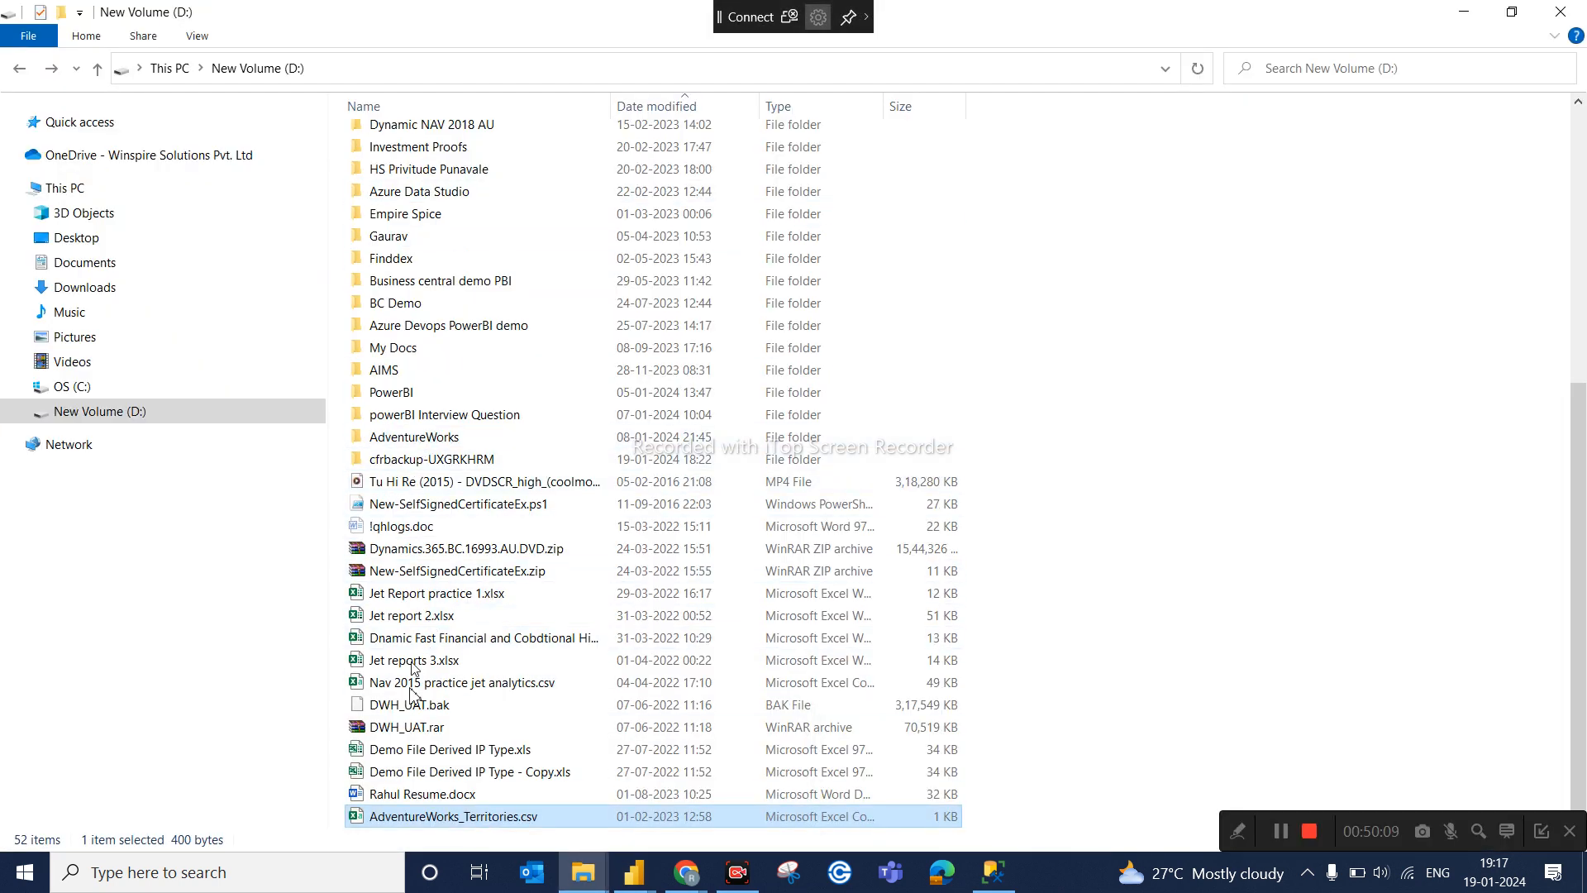
double_click(421, 447)
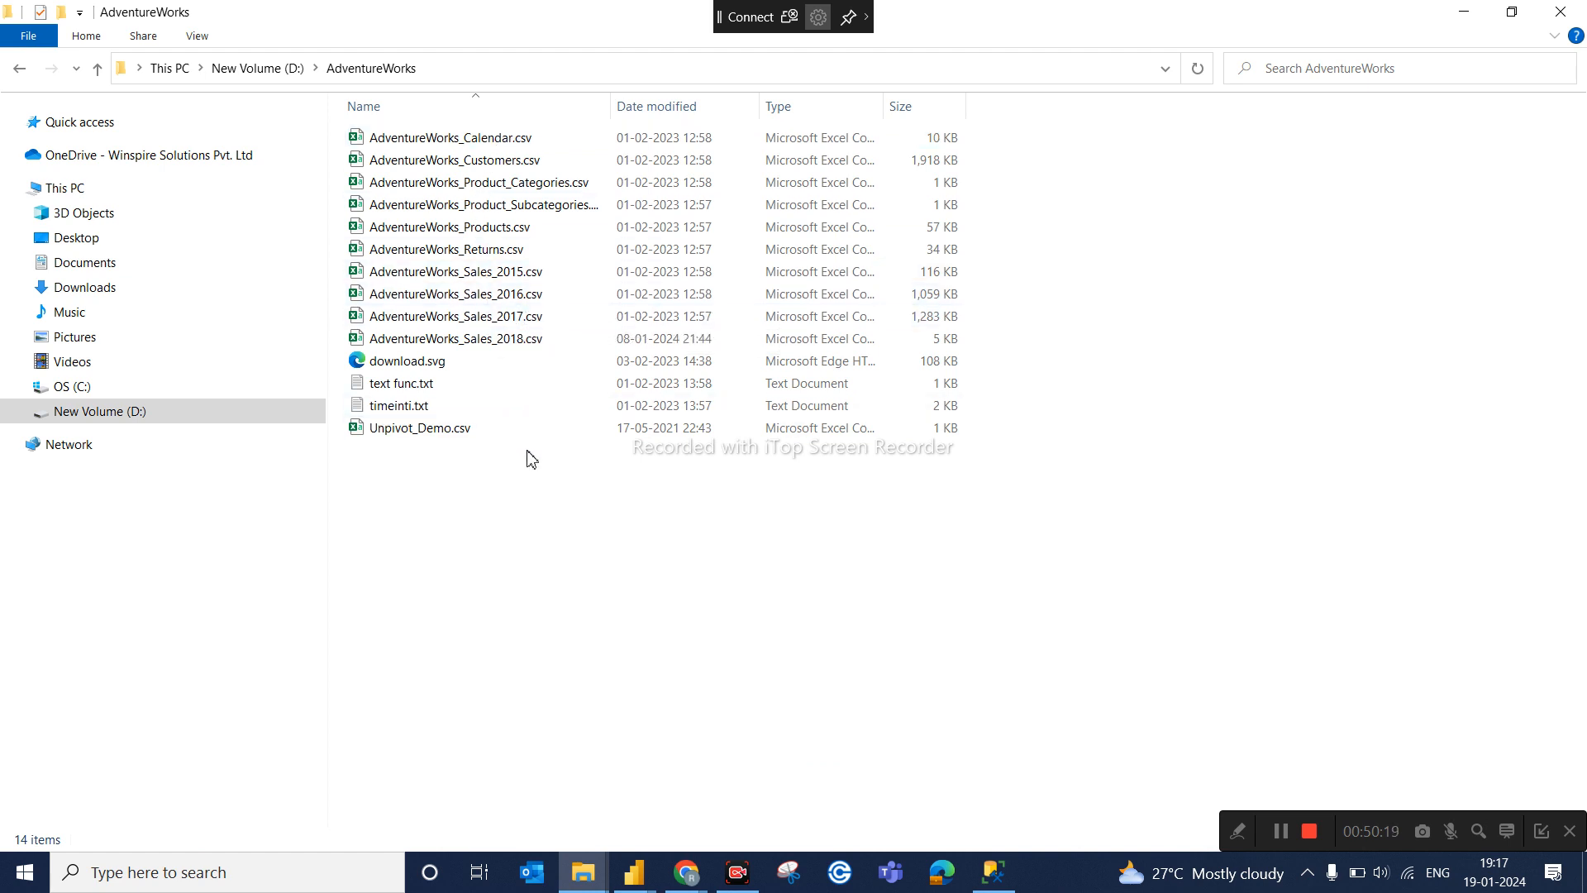
left_click(19, 72)
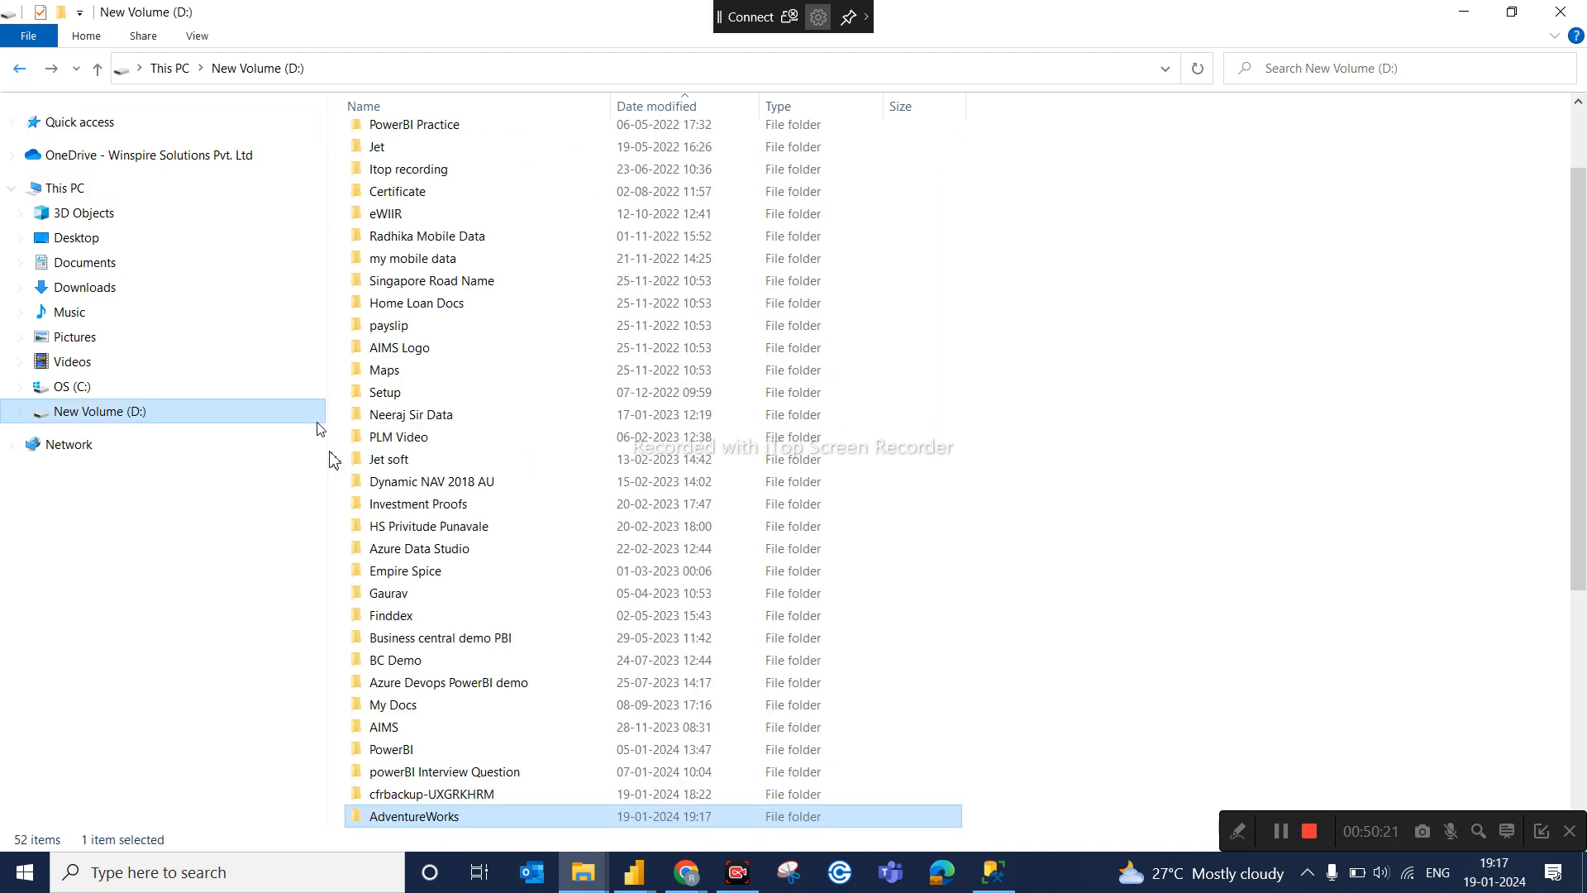
scroll(556, 547, "down", 4)
scroll(555, 548, "down", 2)
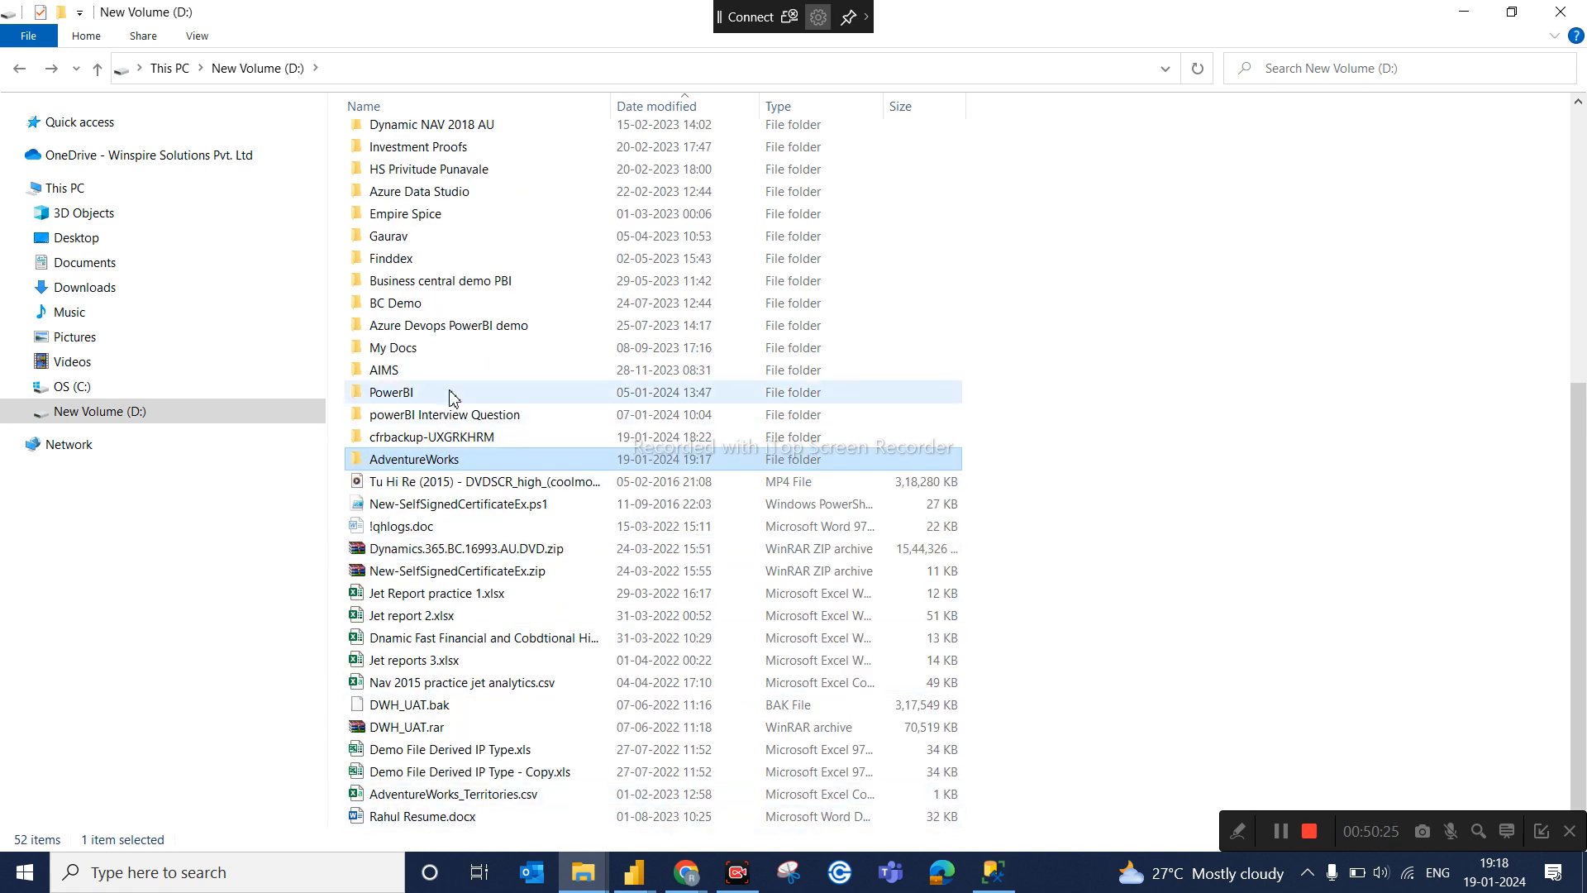
double_click(421, 465)
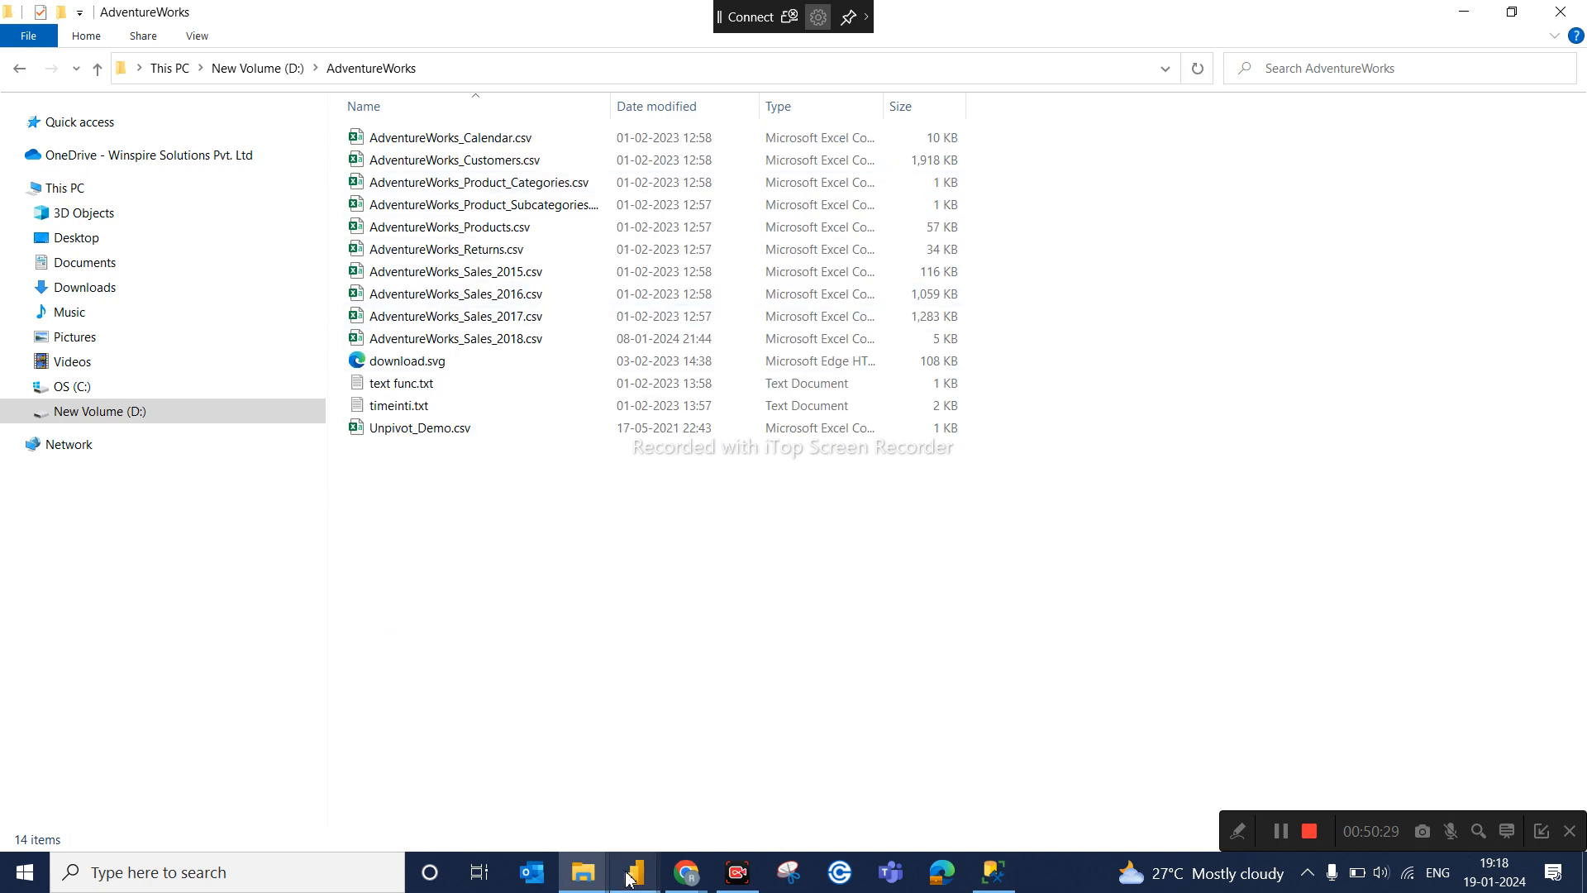
mouse_move(632, 876)
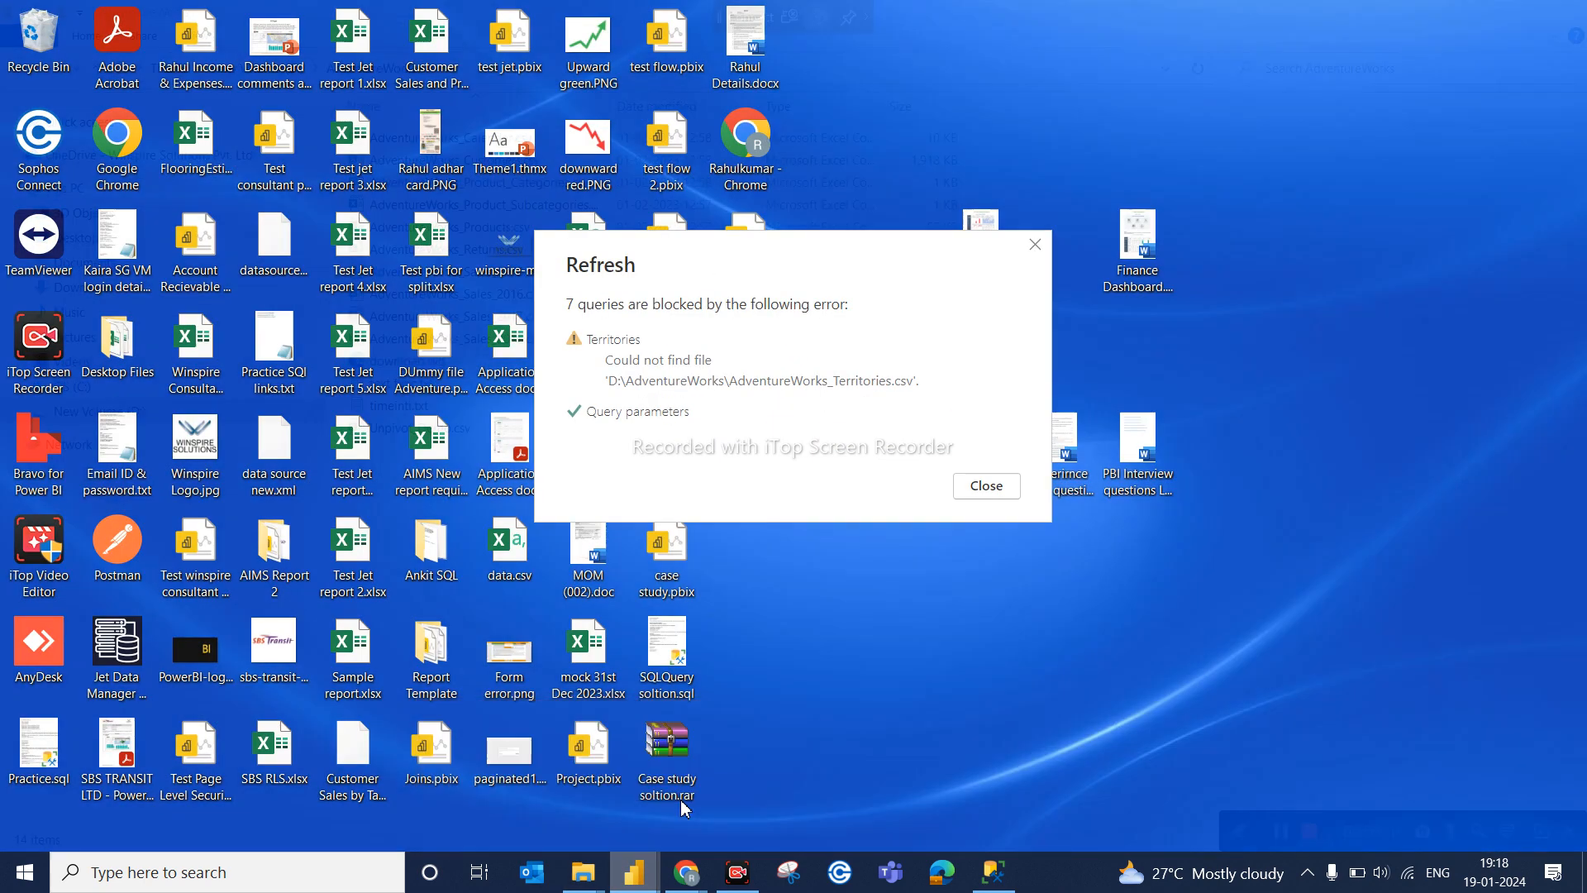
left_click(681, 800)
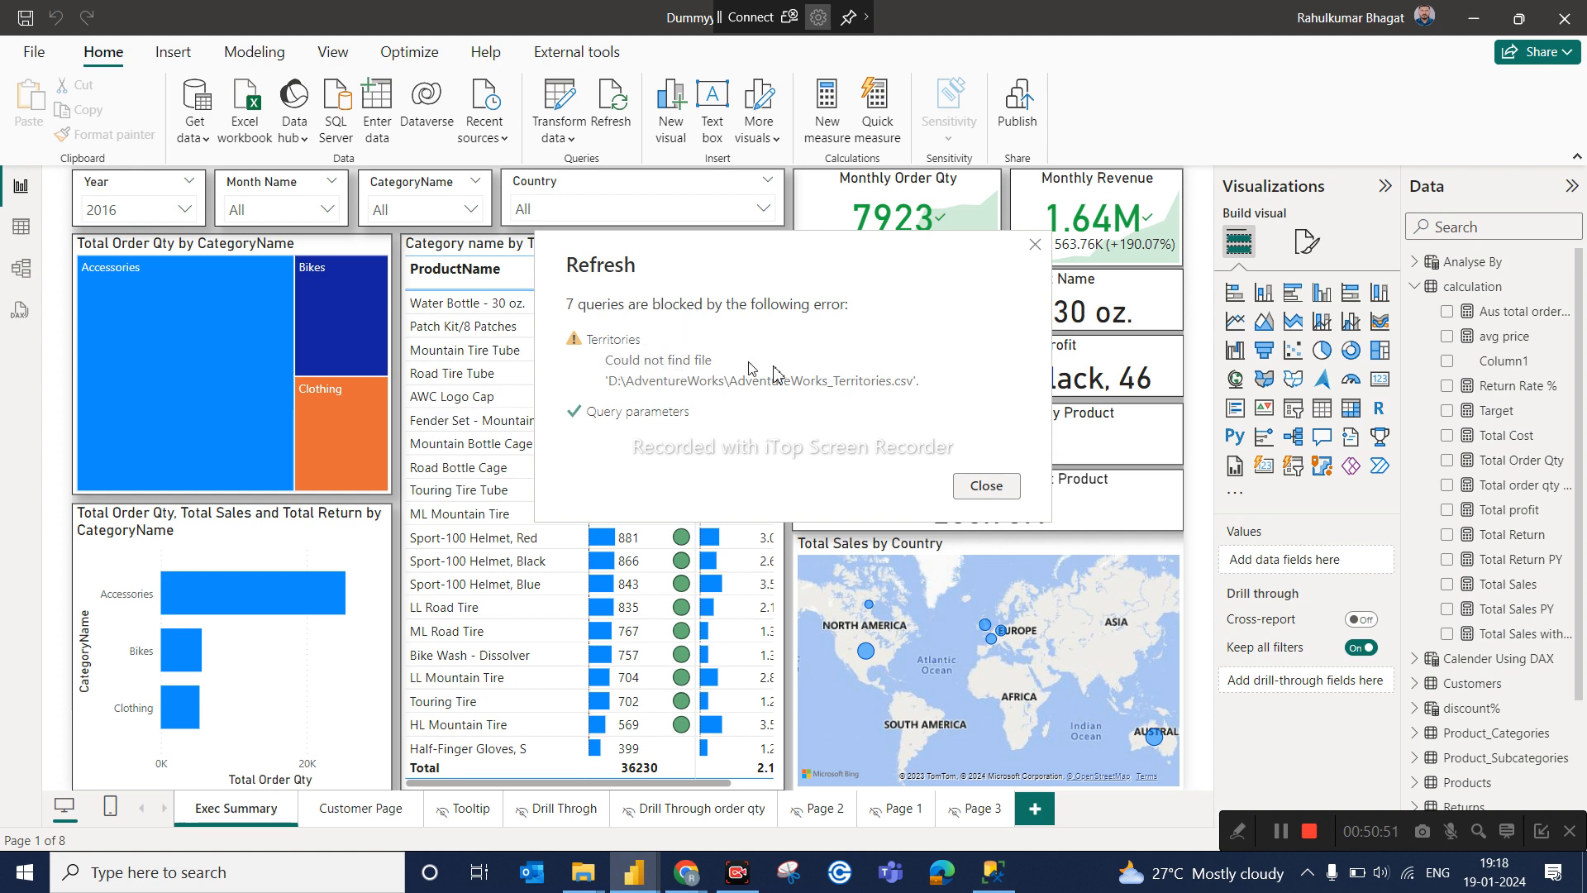
left_click(989, 493)
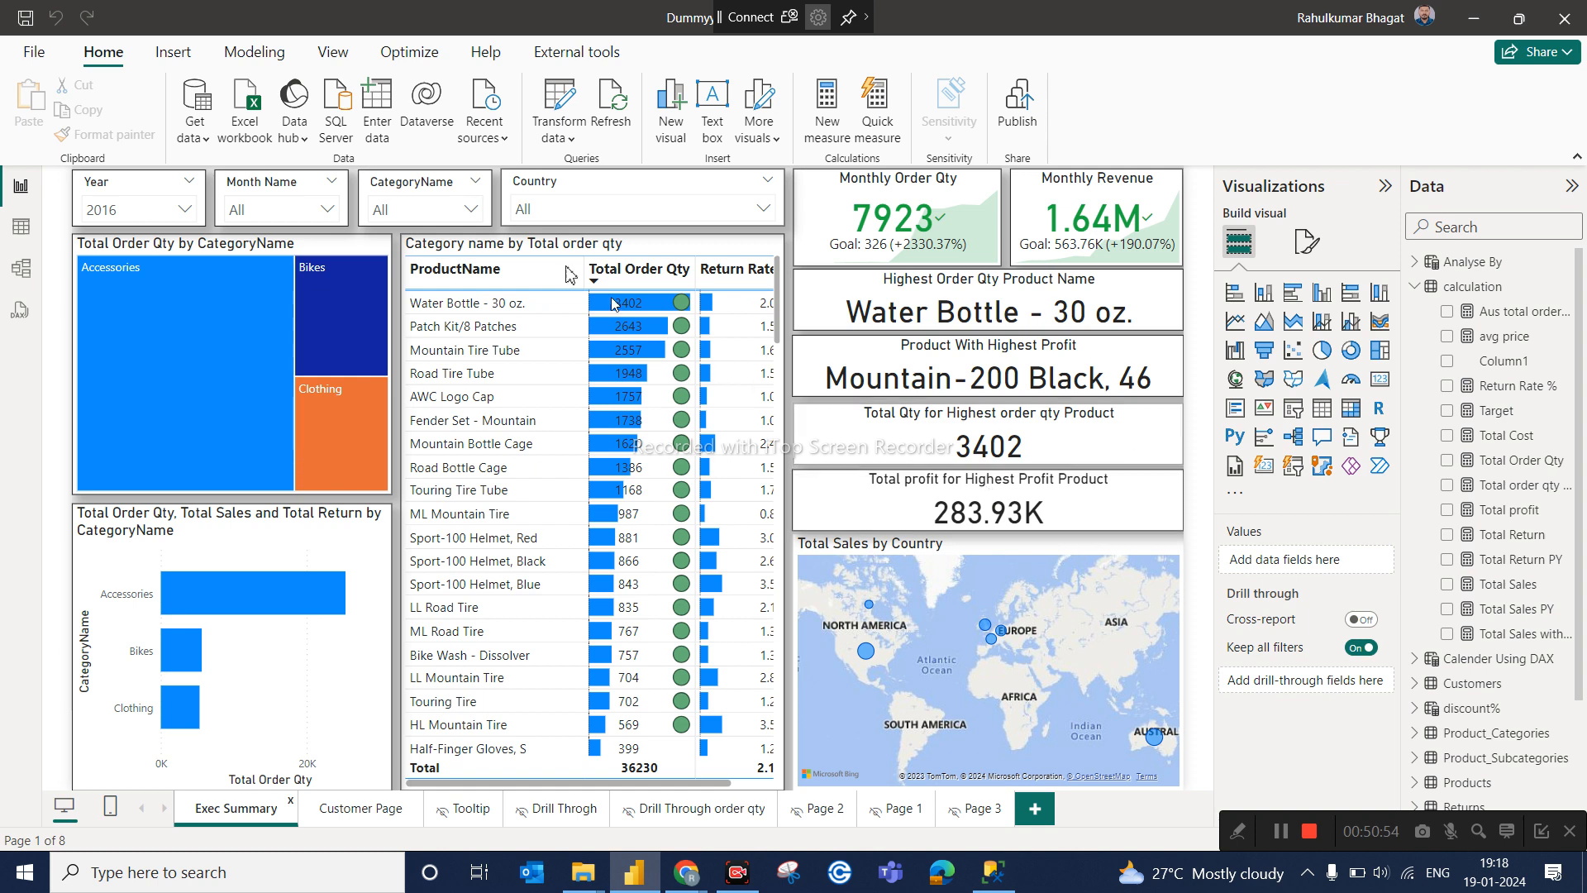
In the data source settings, change the source of adventureworks_territories.csv to D:\AdventureWorks_Territories.csv.
left_click(578, 142)
left_click(615, 208)
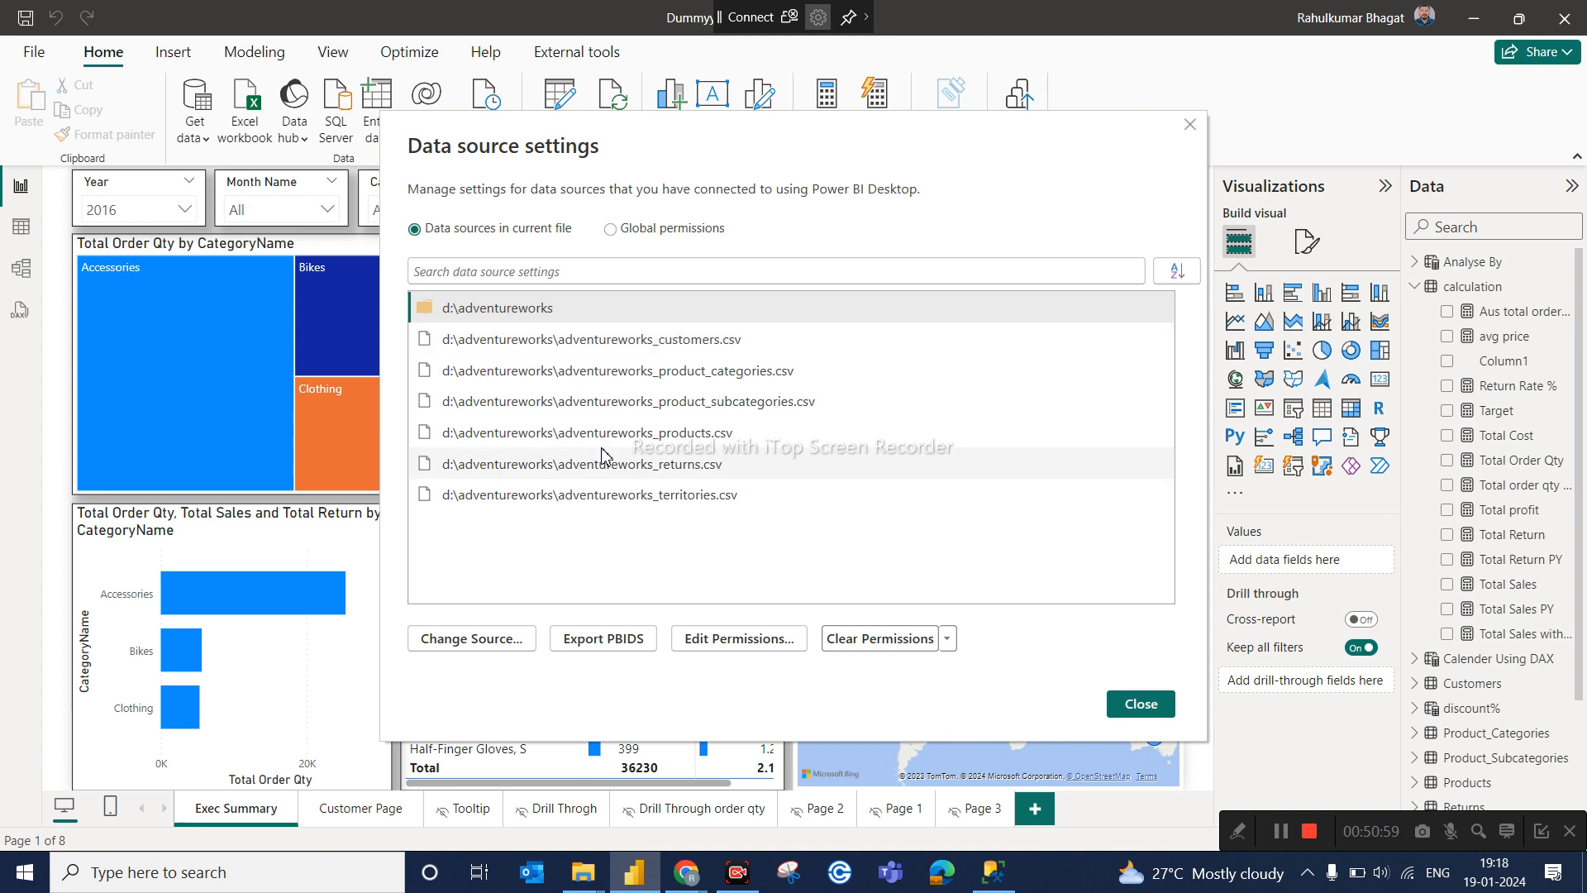
left_click(612, 494)
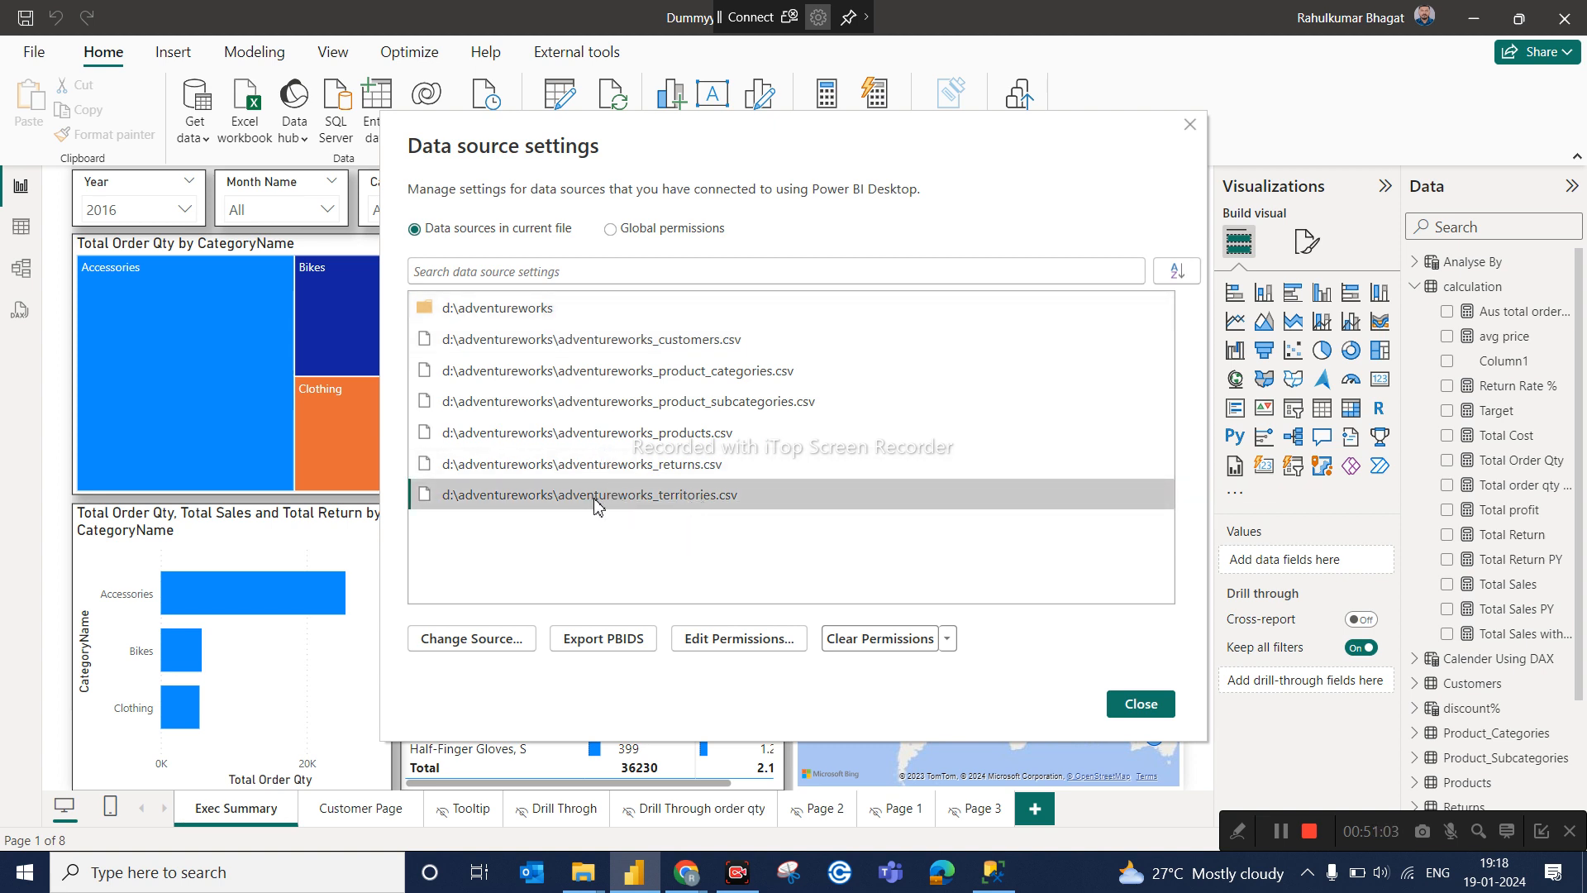
left_click(484, 647)
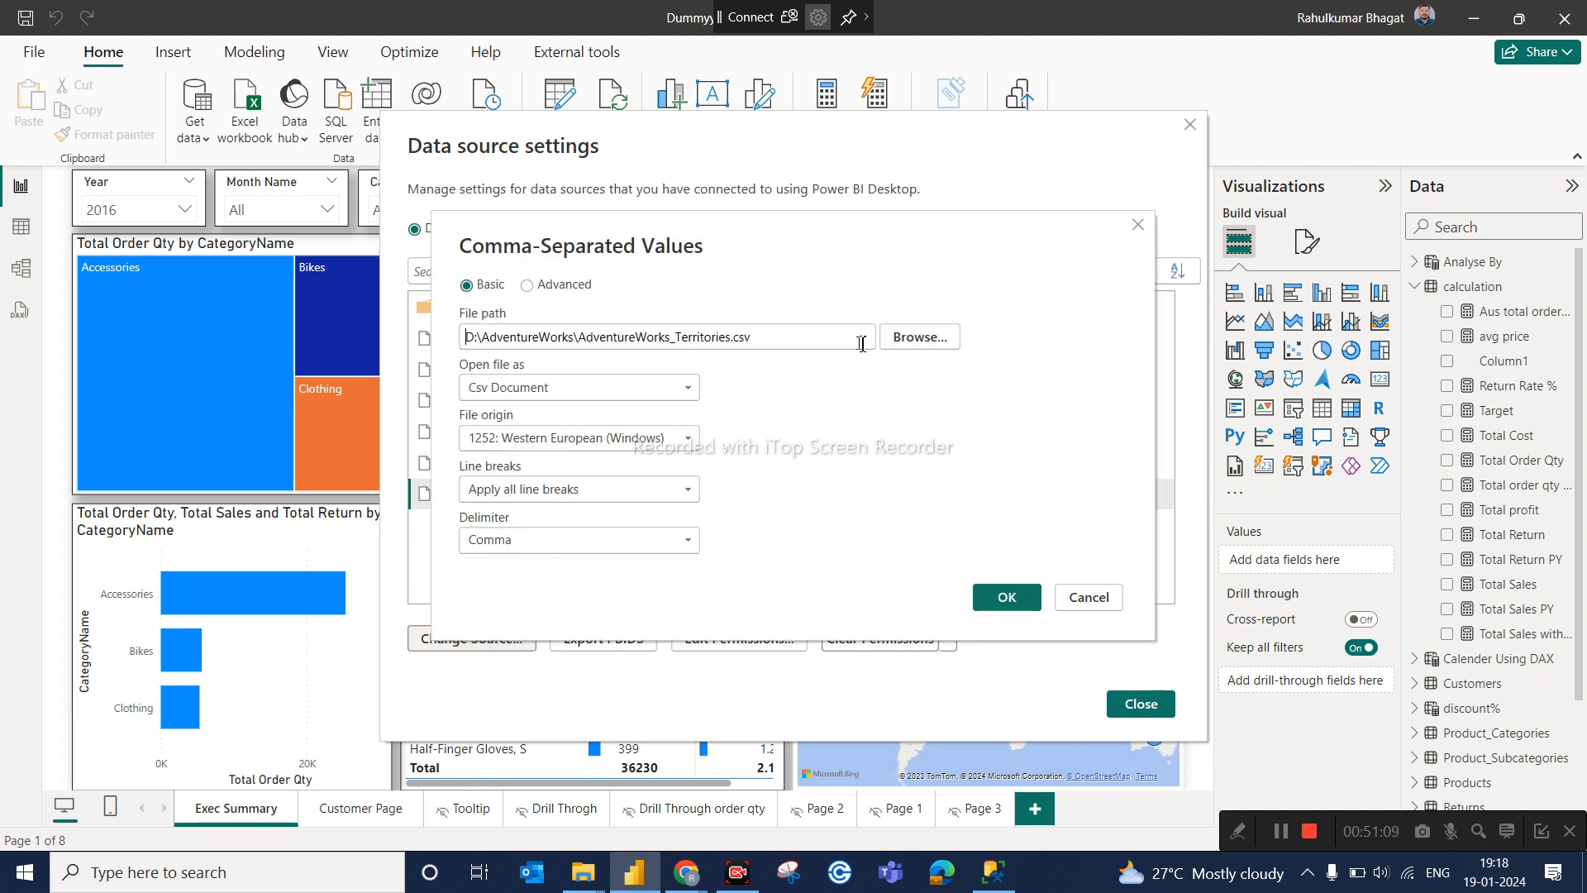
left_click(905, 345)
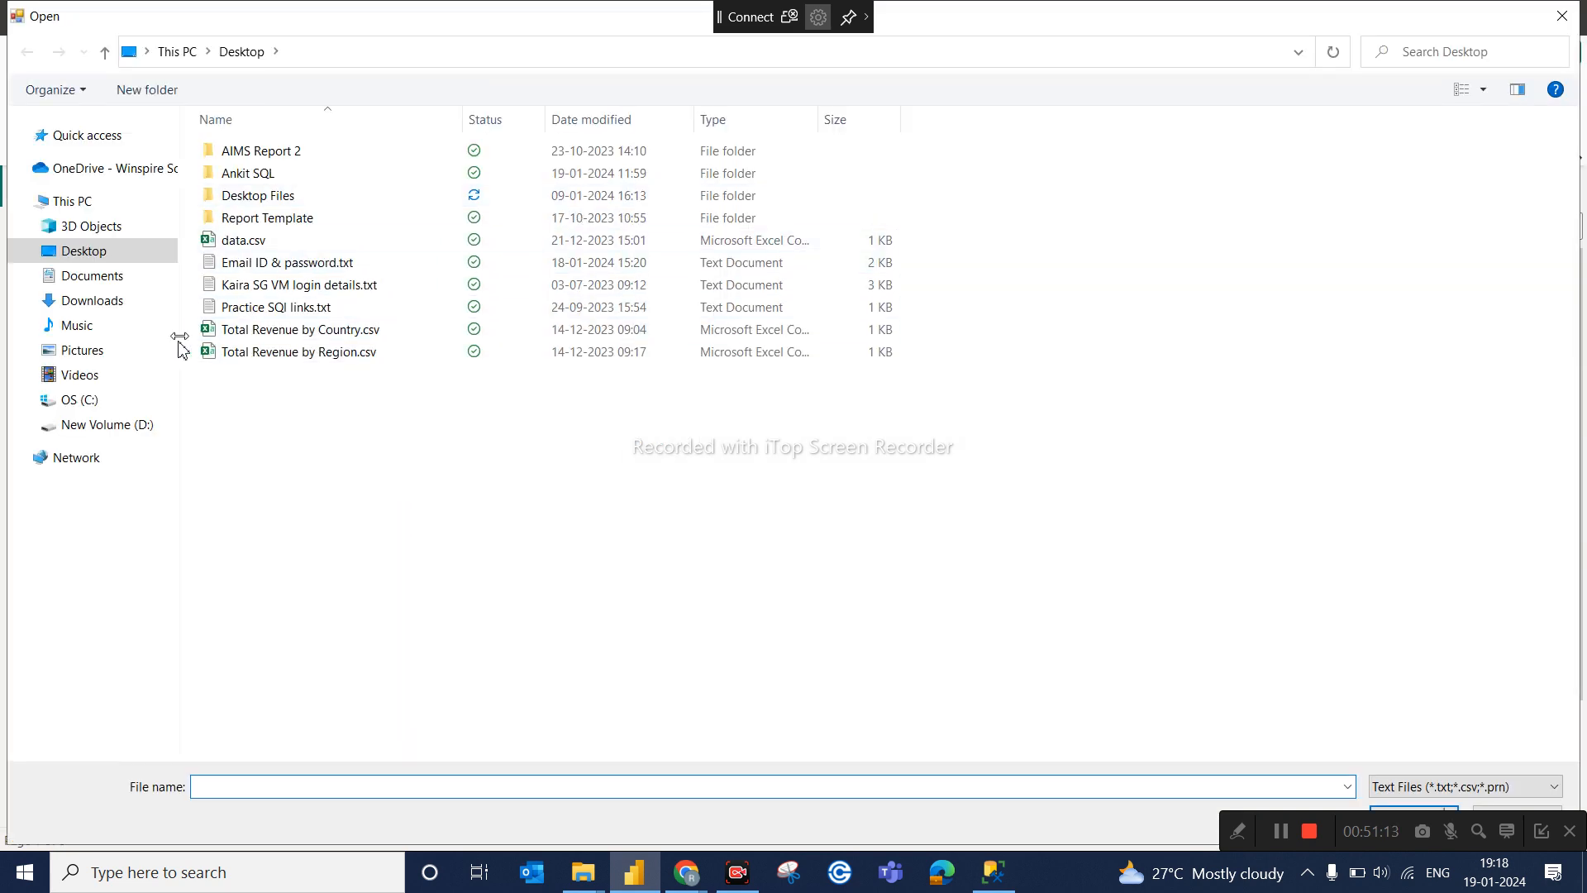
left_click(110, 429)
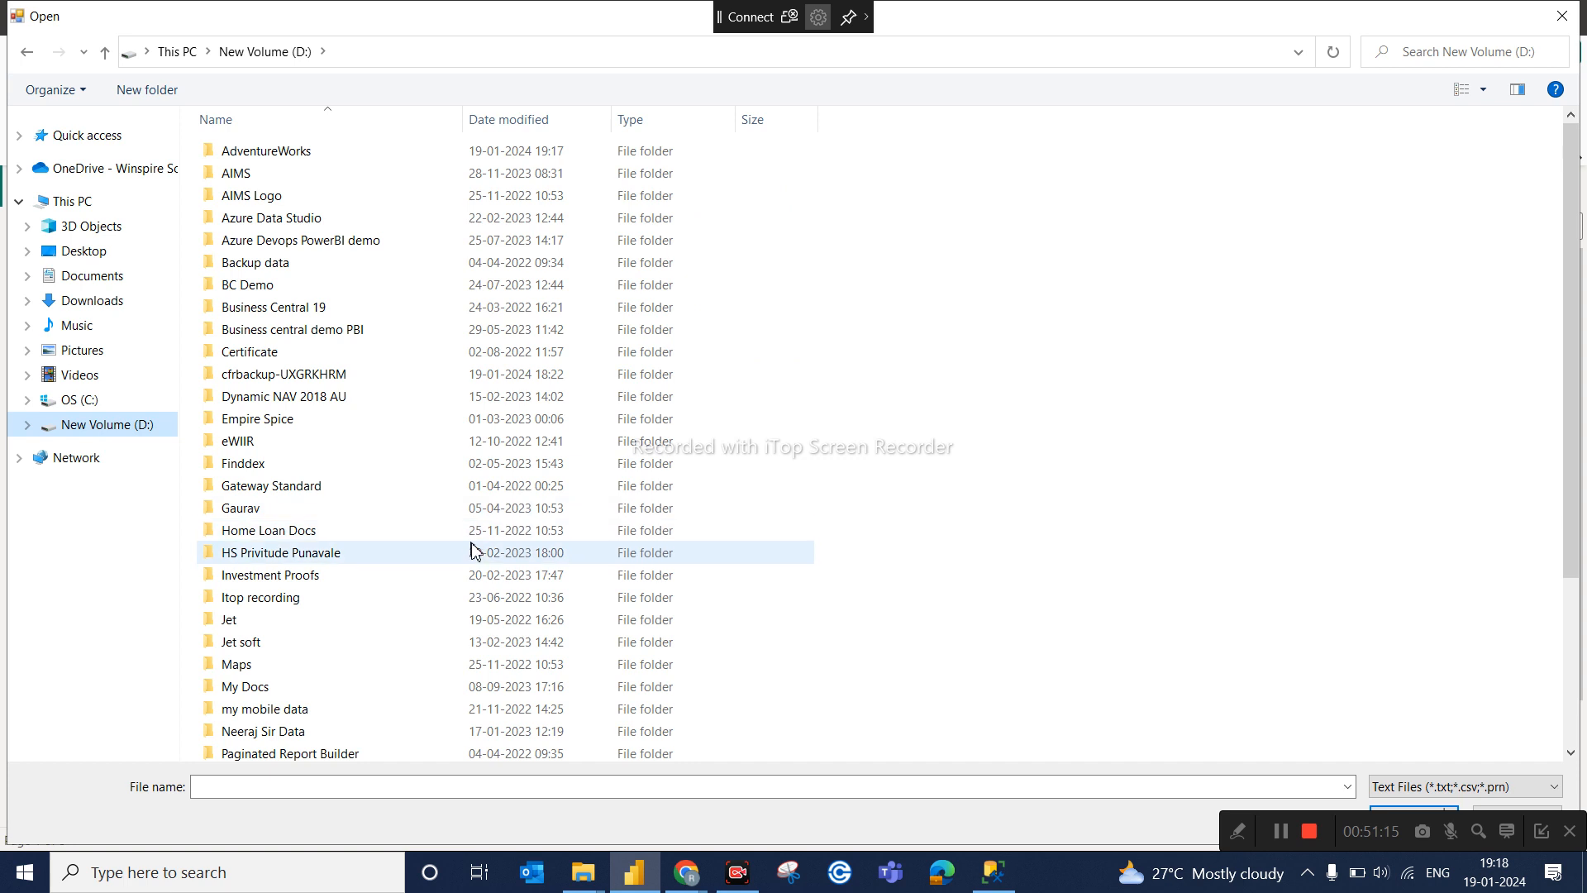
scroll(473, 551, "down", 2)
scroll(476, 552, "down", 2)
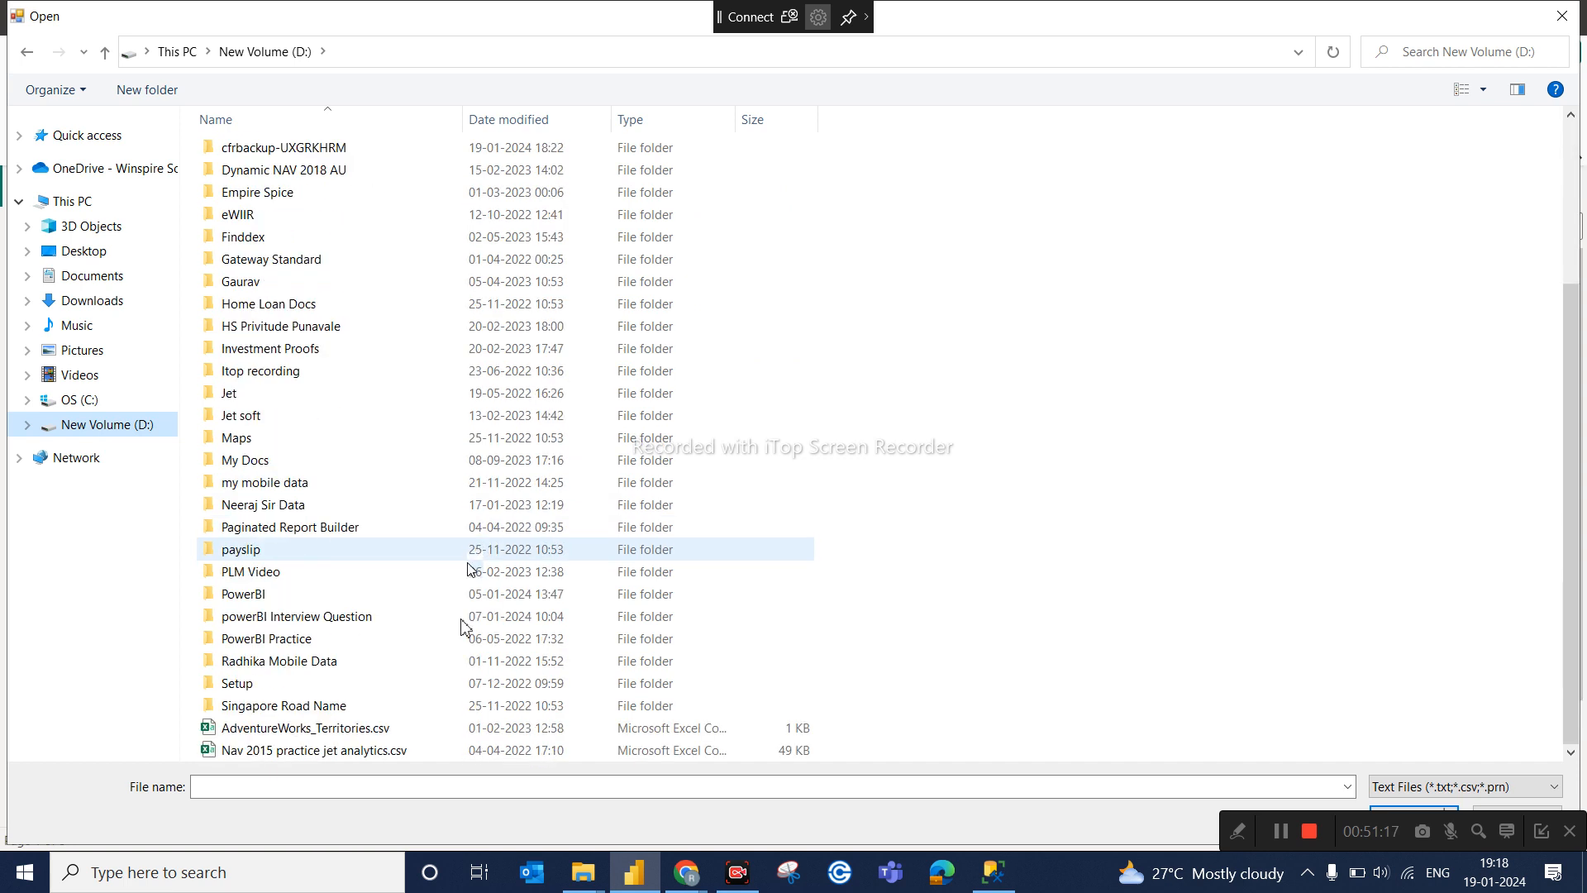
left_click(388, 729)
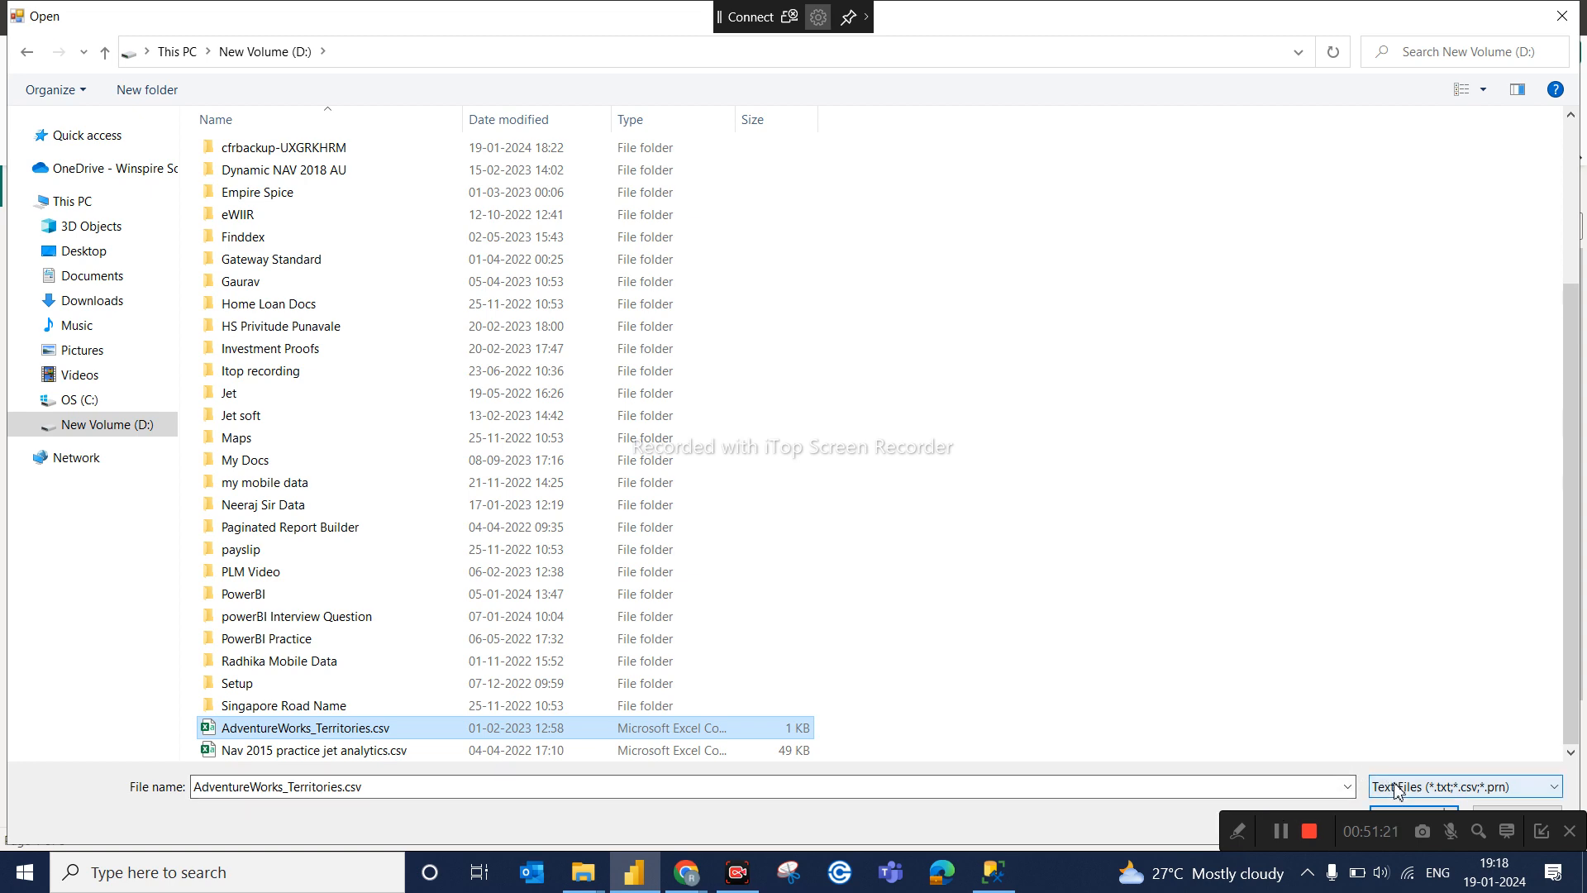
left_click(1424, 815)
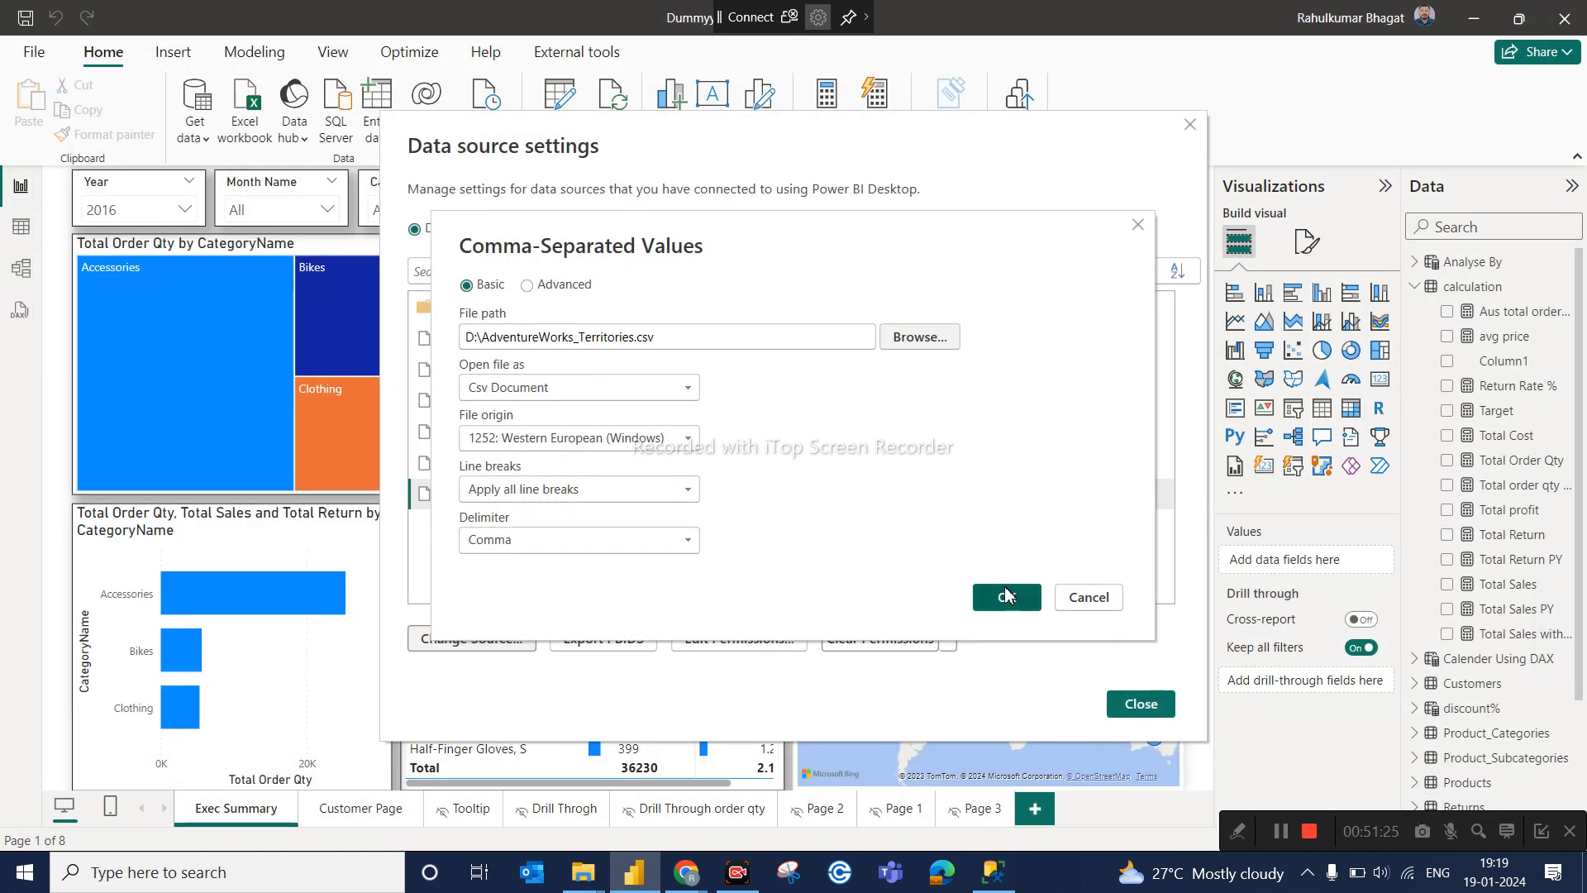
left_click(1007, 598)
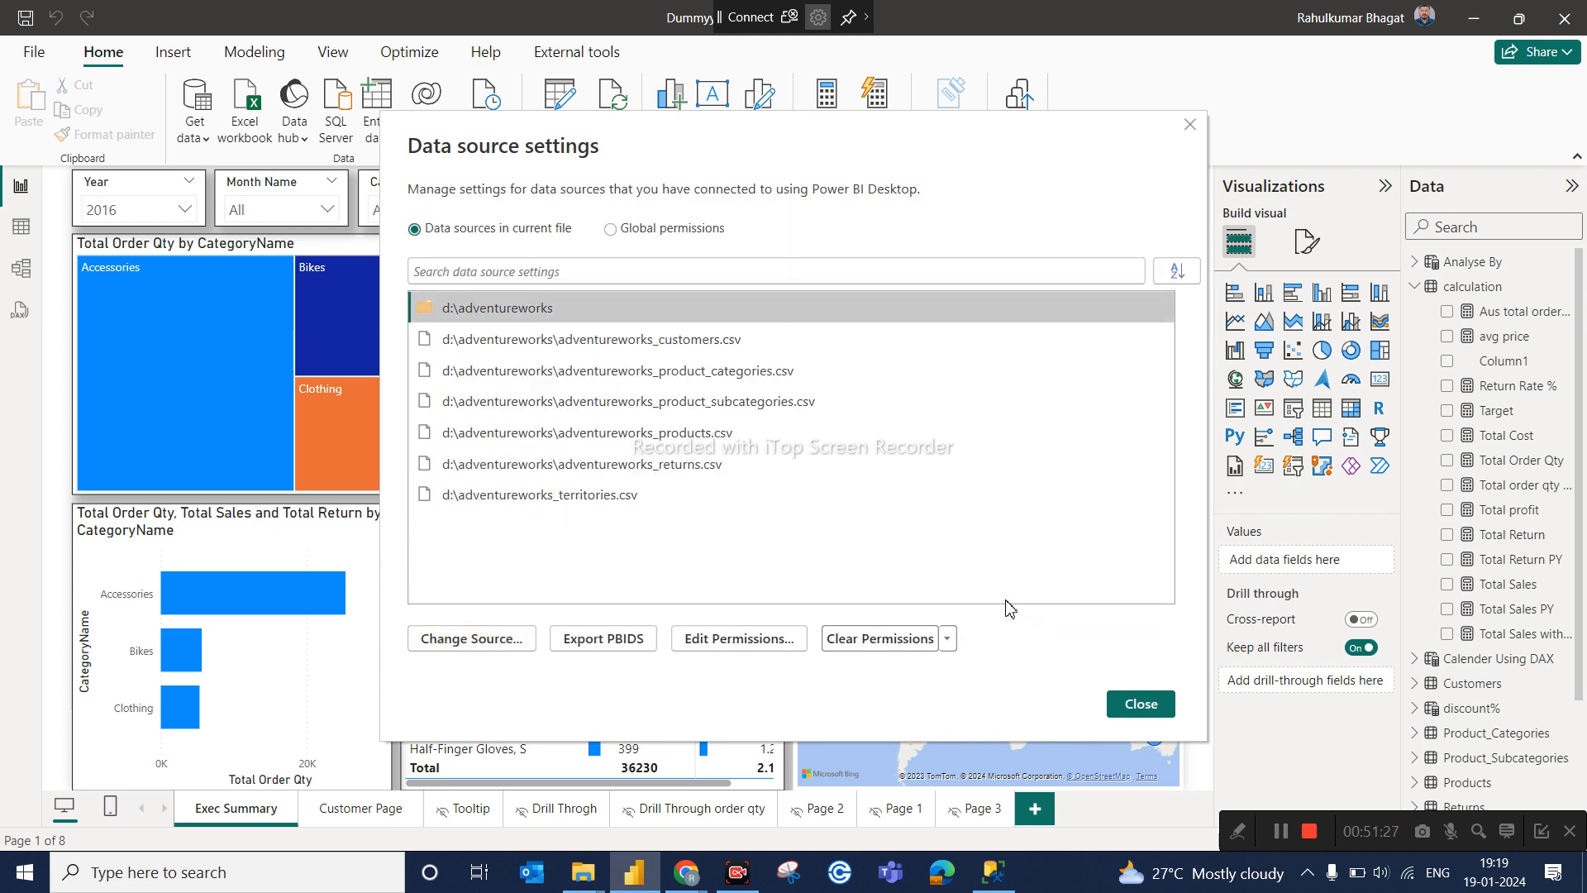
Close the data source settings, apply the pending query changes and refresh the report's data.
left_click(1141, 703)
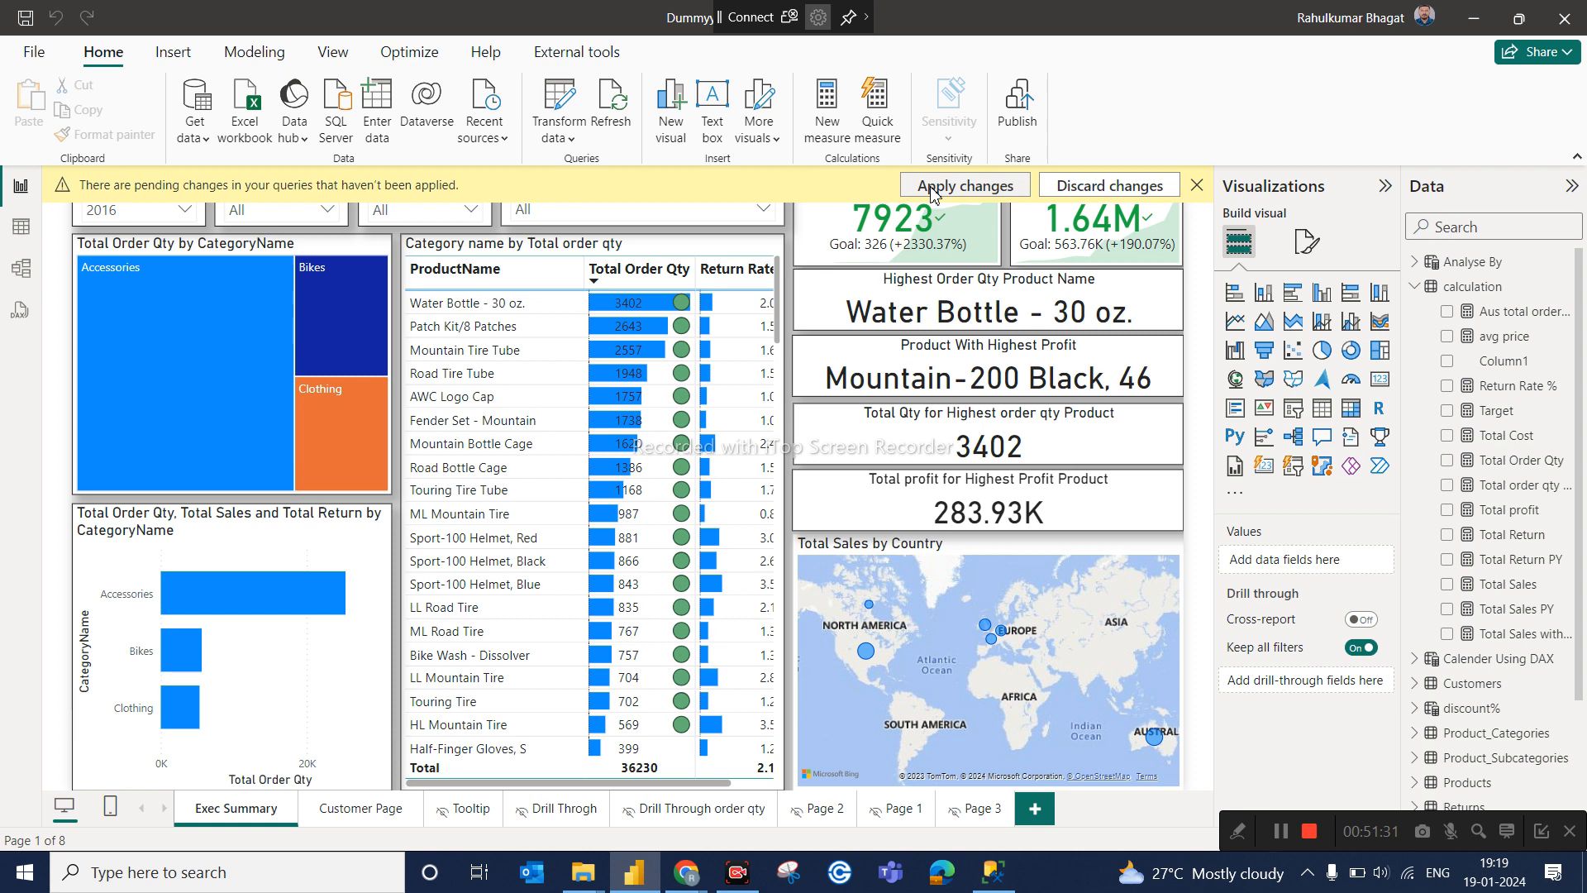
left_click(932, 193)
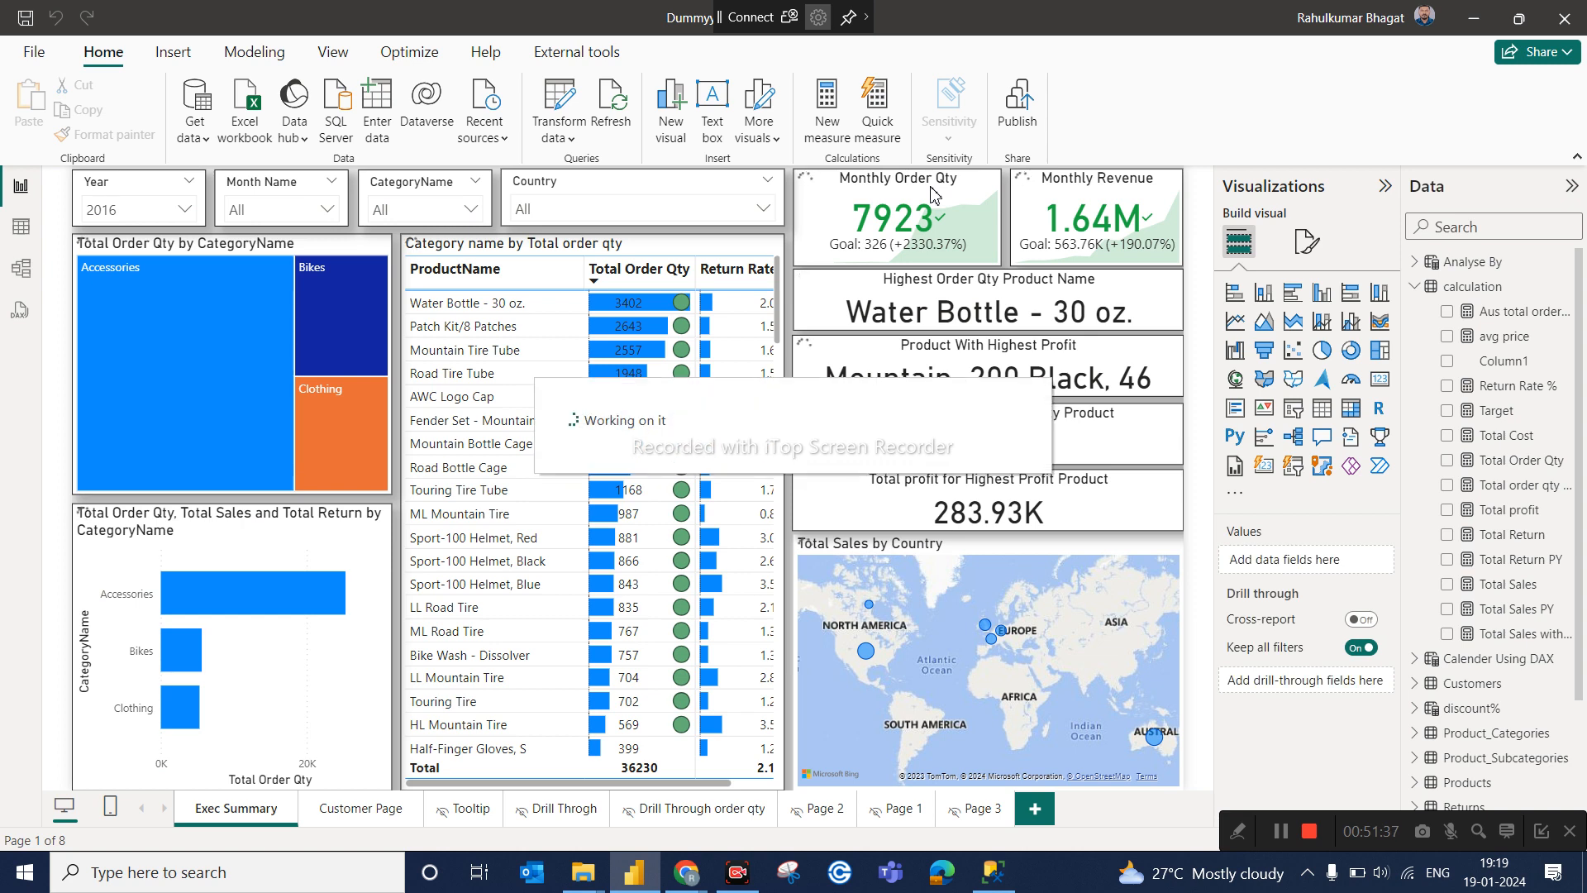
left_click(576, 124)
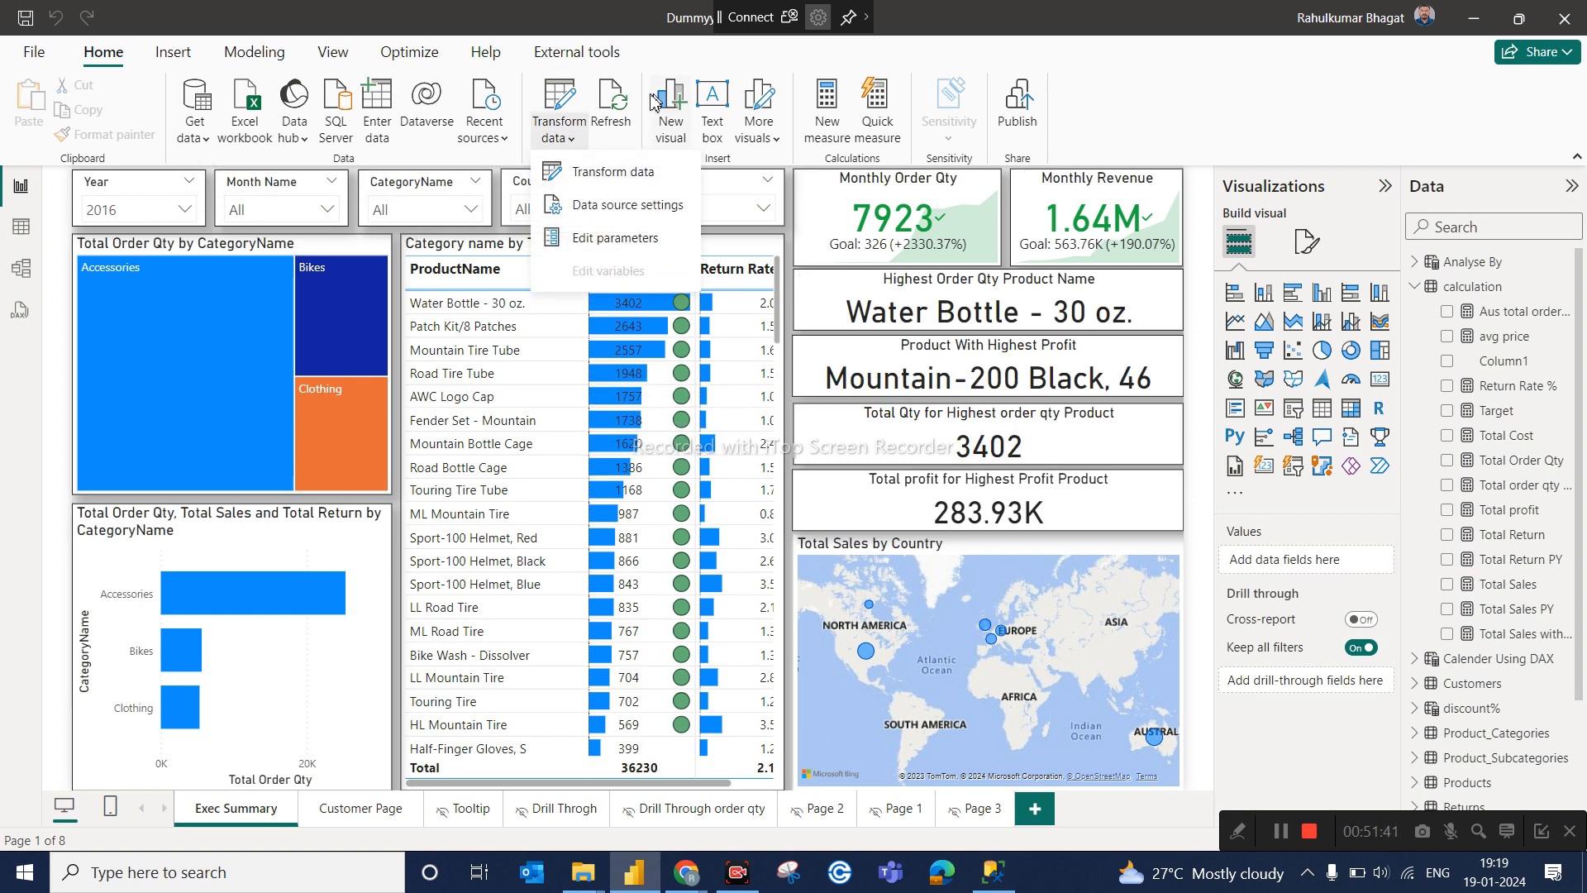
left_click(617, 108)
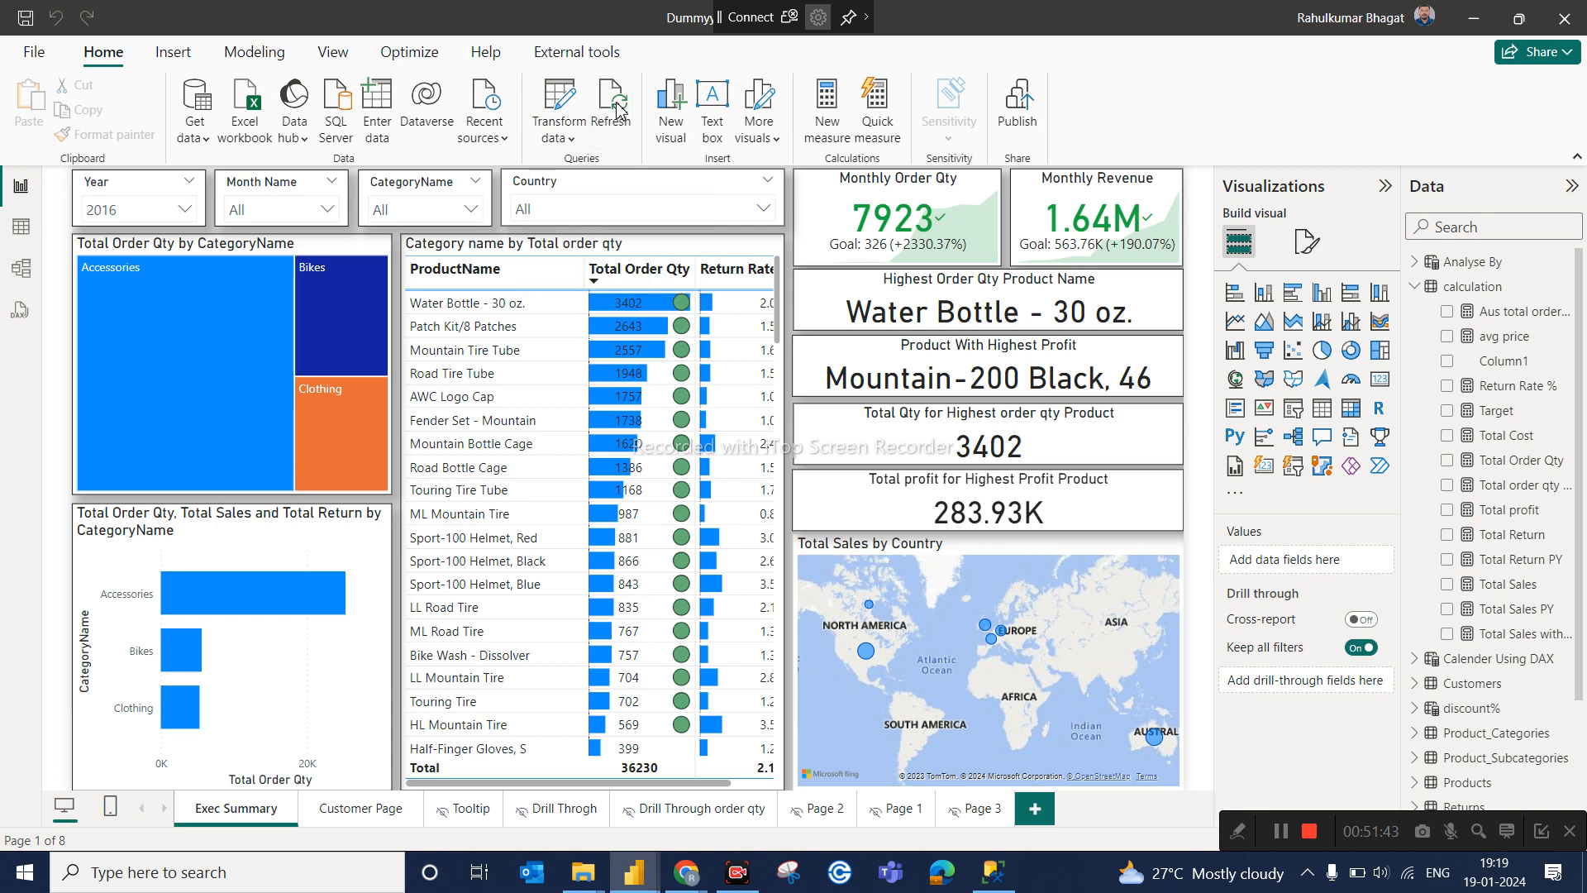
left_click(617, 109)
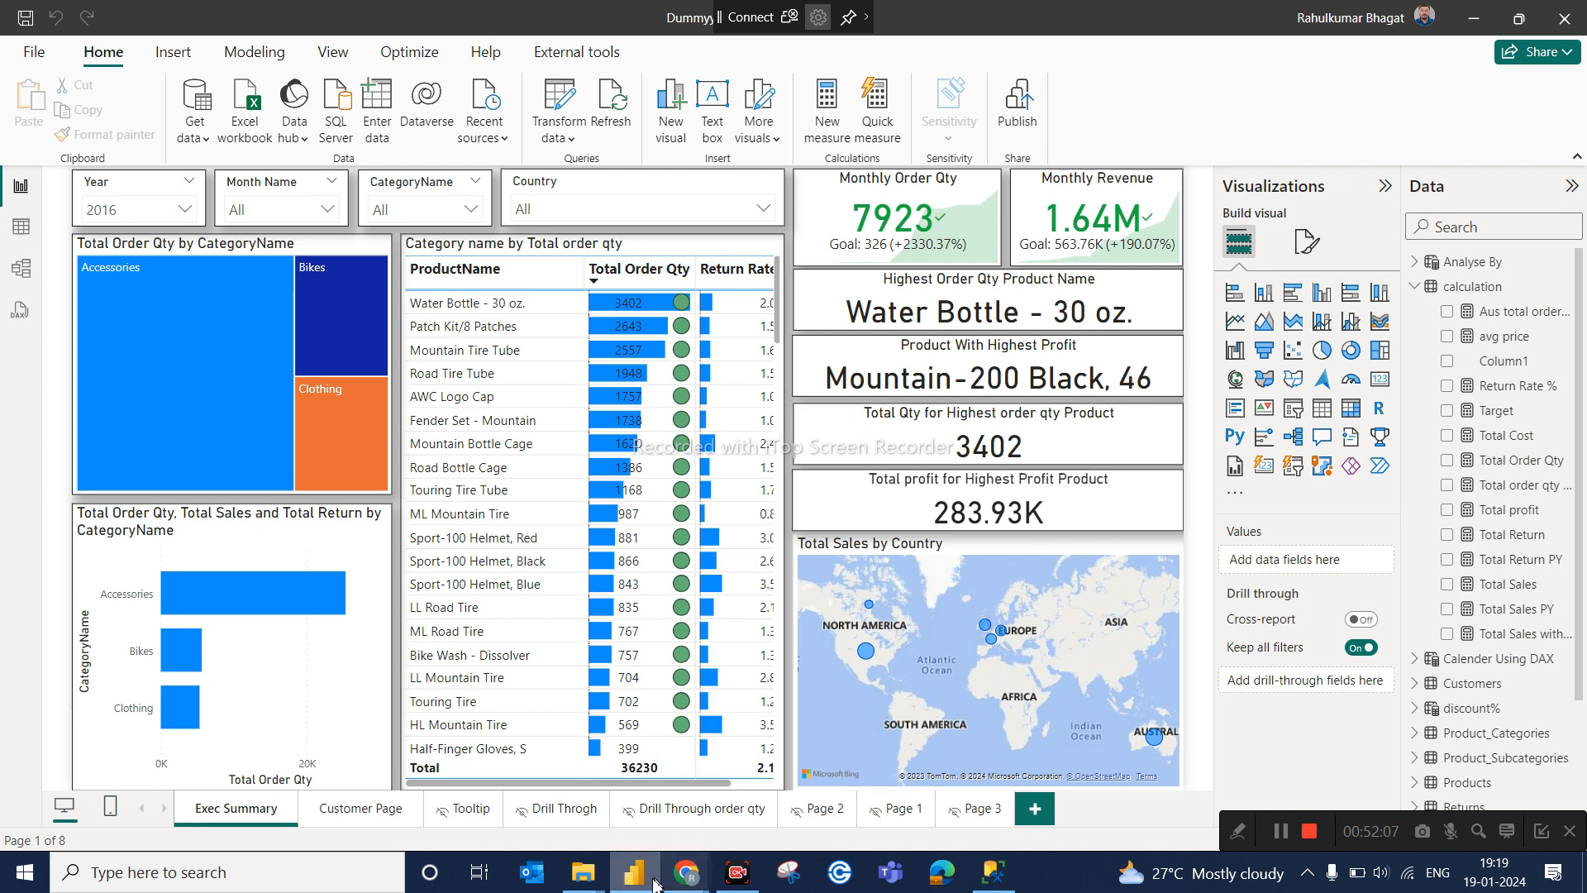
Switch to the File Explorer window showing the Downloads folder.
mouse_move(653, 878)
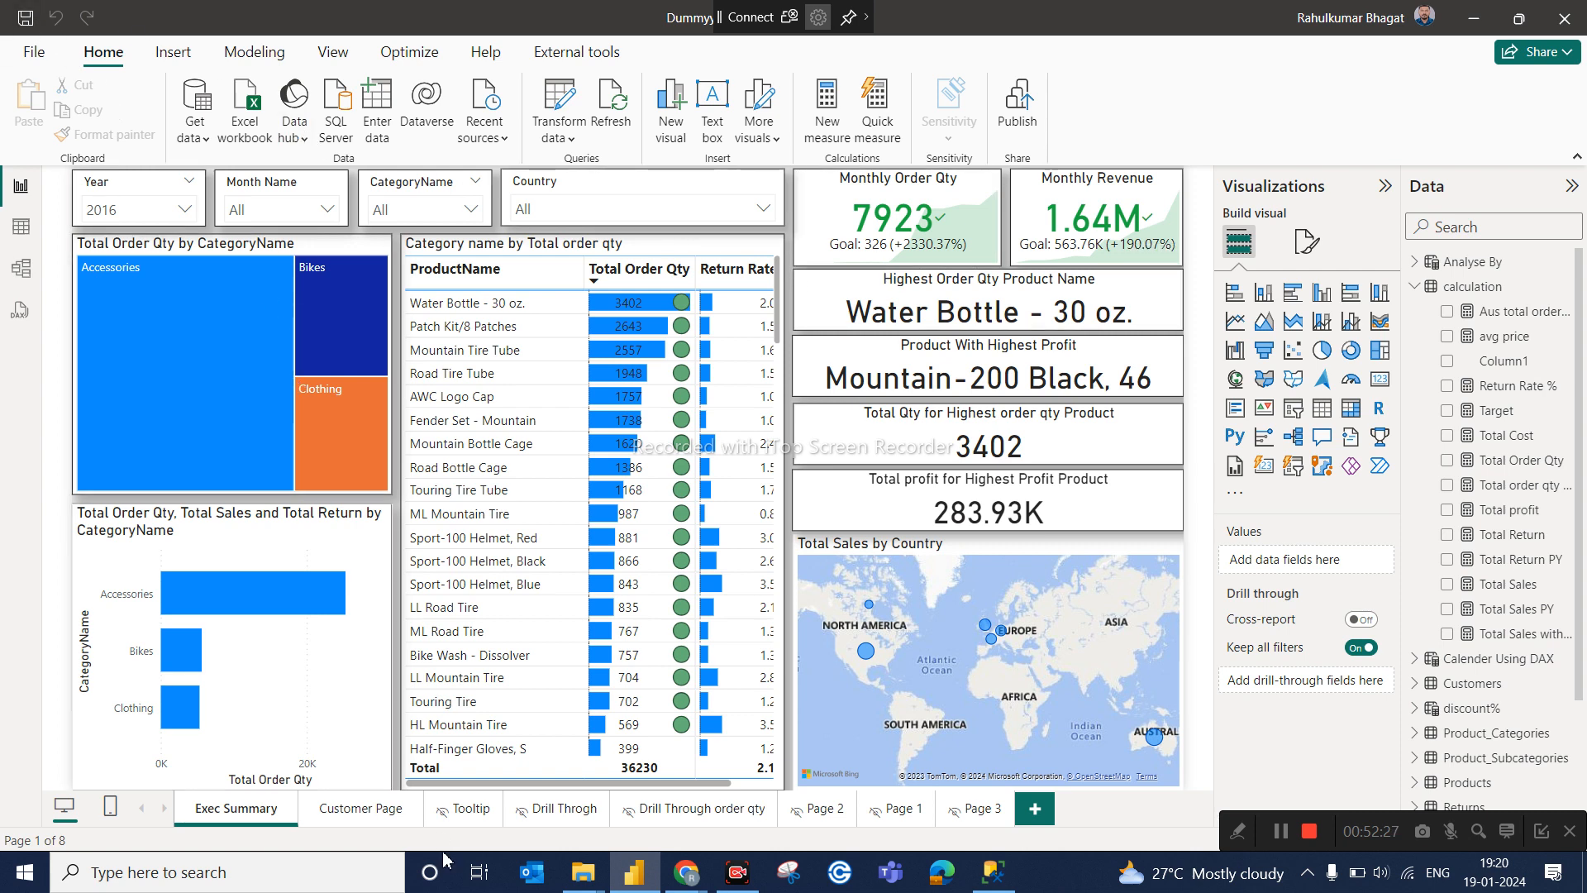
mouse_move(589, 880)
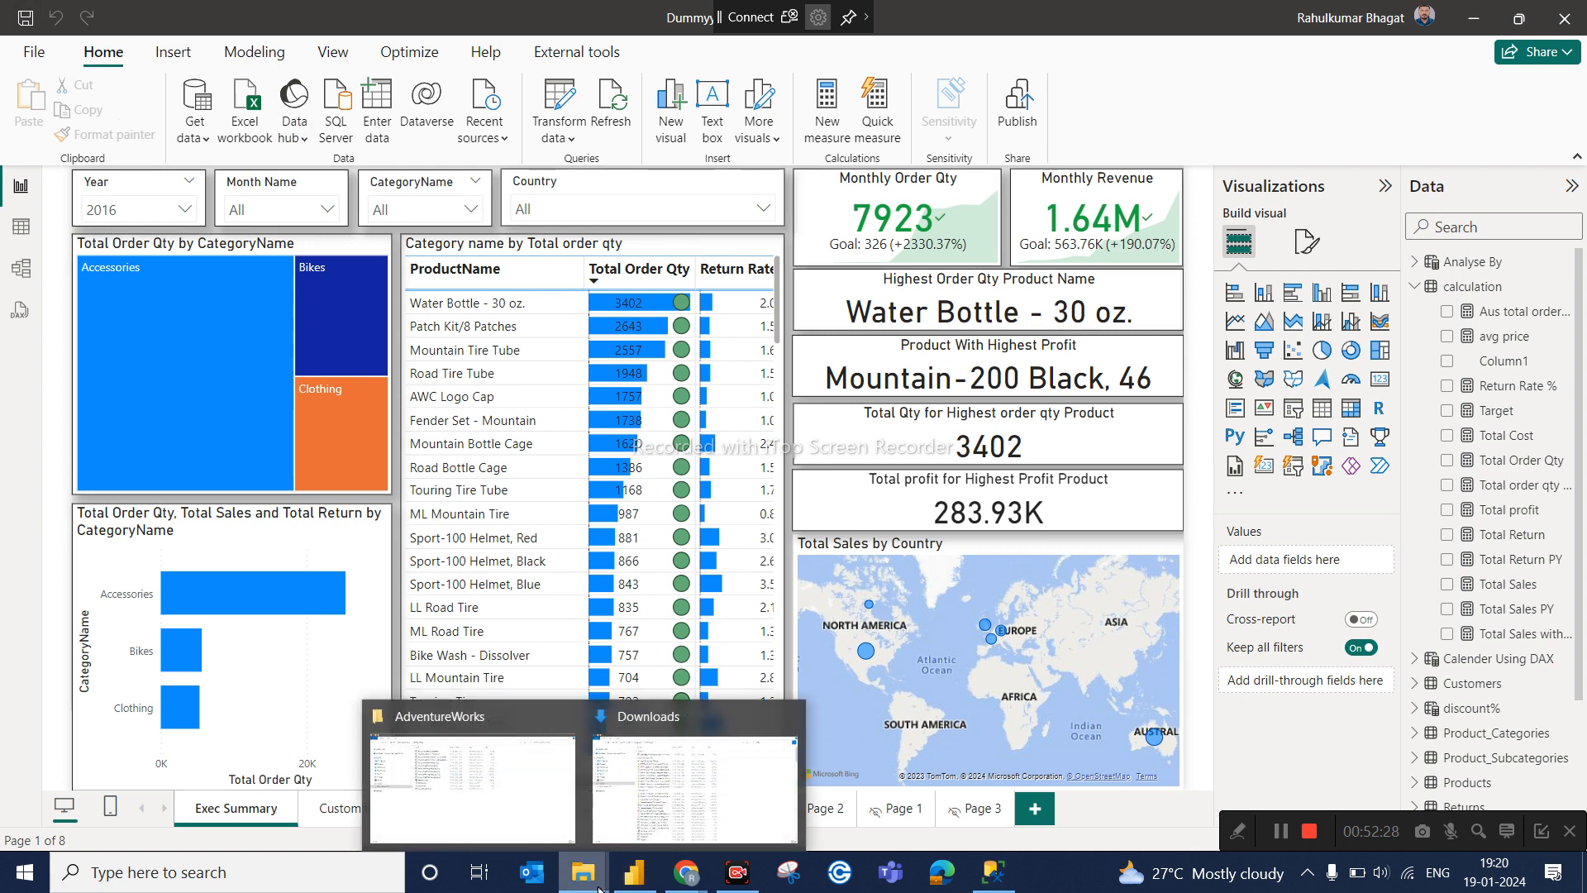
left_click(605, 831)
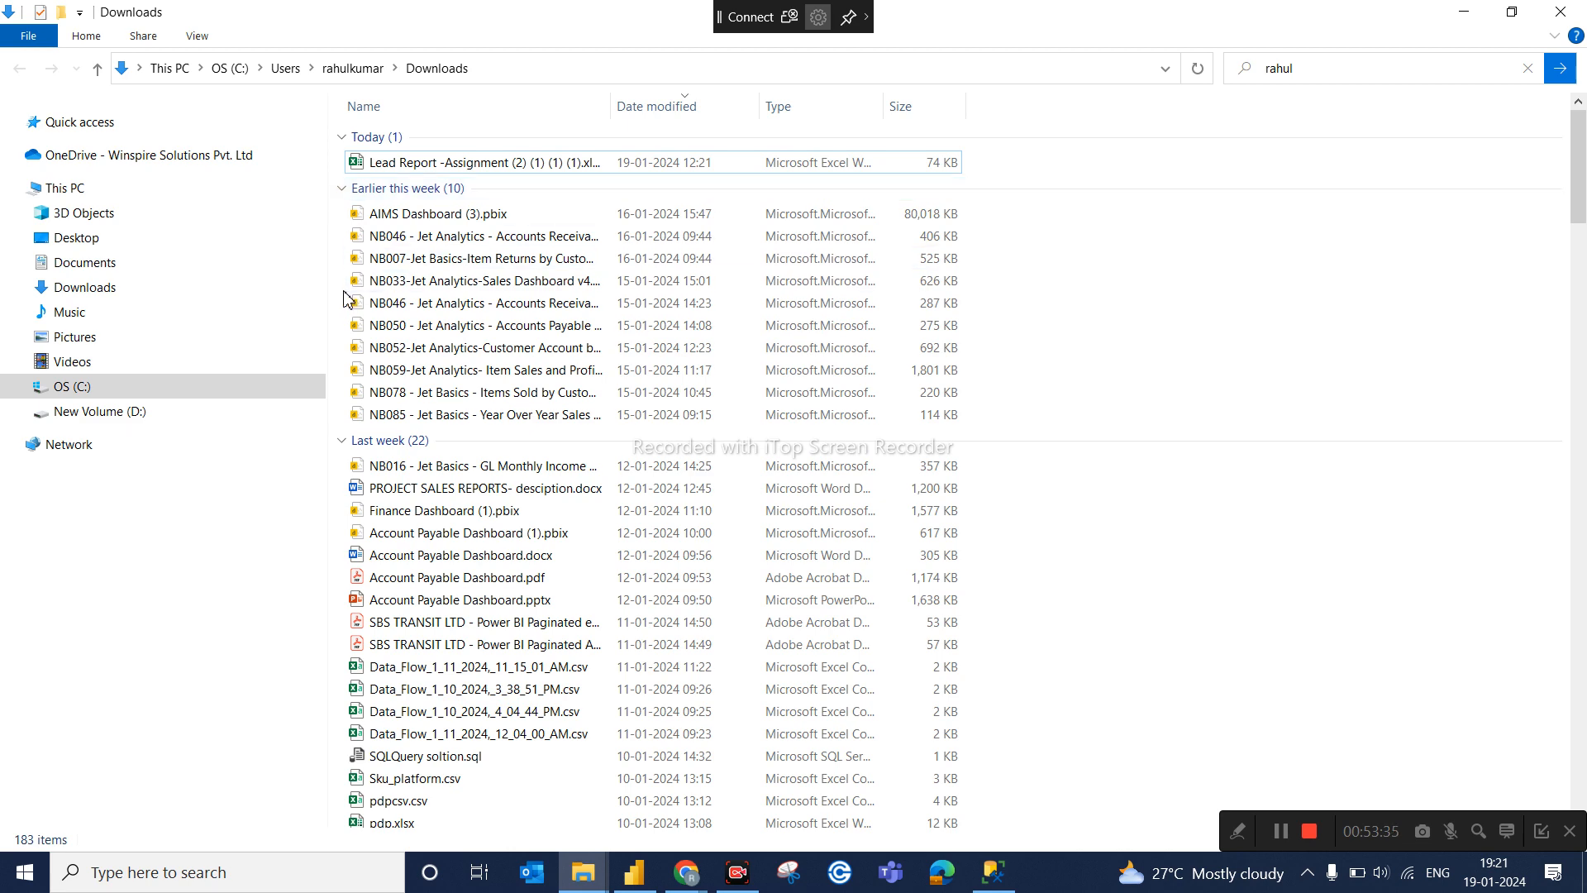
Open drive D in File Explorer and check its root for the AdventureWorks_Territories.csv file.
left_click(169, 413)
scroll(445, 611, "down", 4)
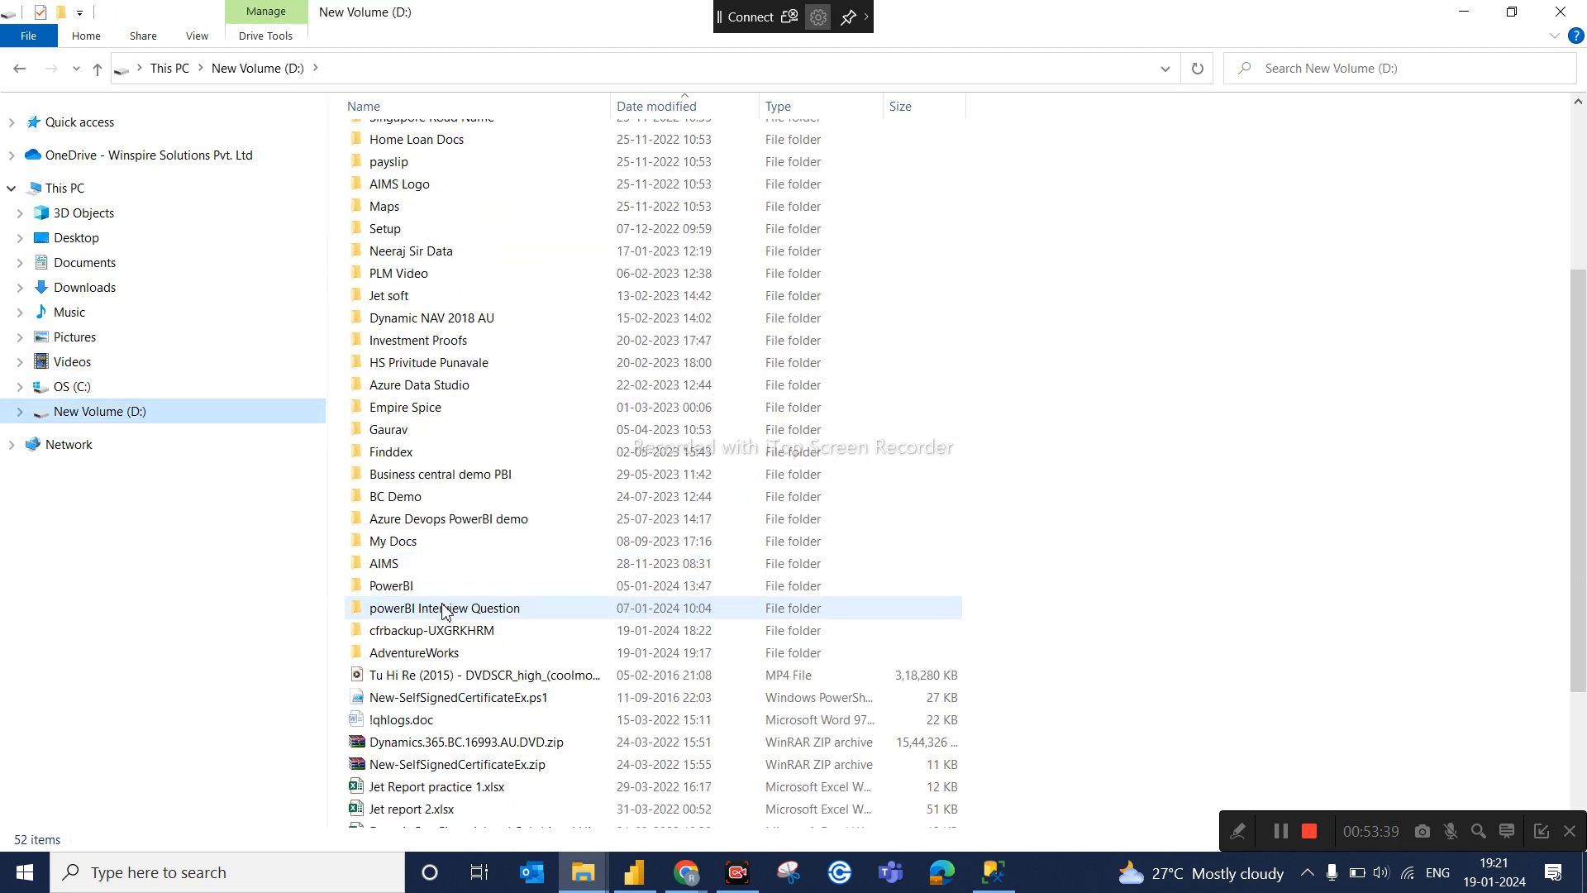
scroll(445, 611, "down", 3)
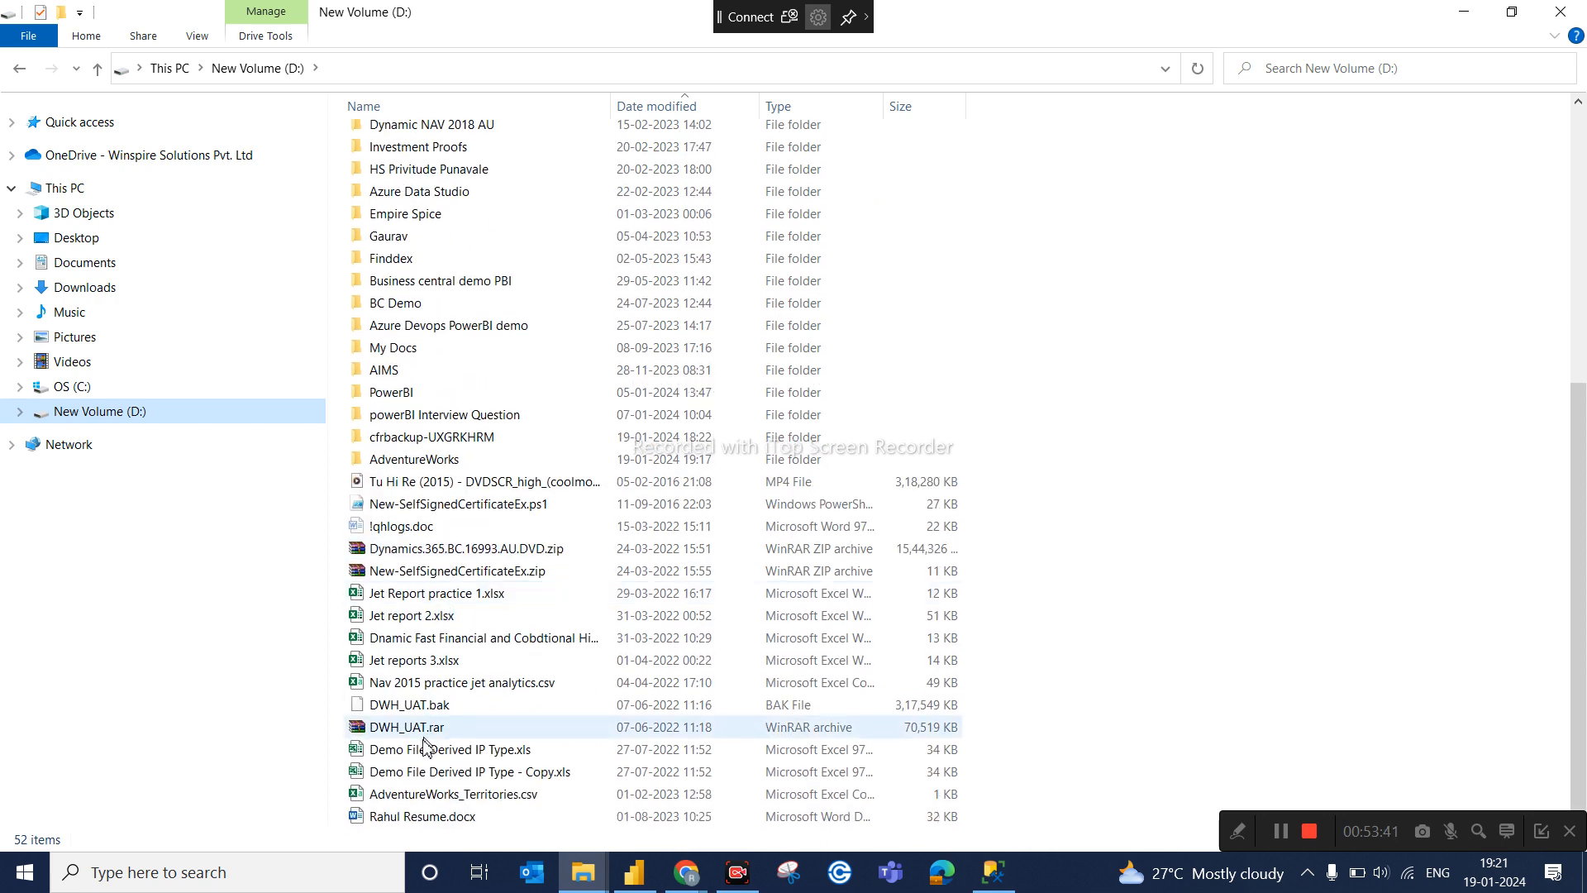
Switch to the Google Meet window in Chrome and disconnect the Mi TV - Living room wireless display.
left_click(679, 883)
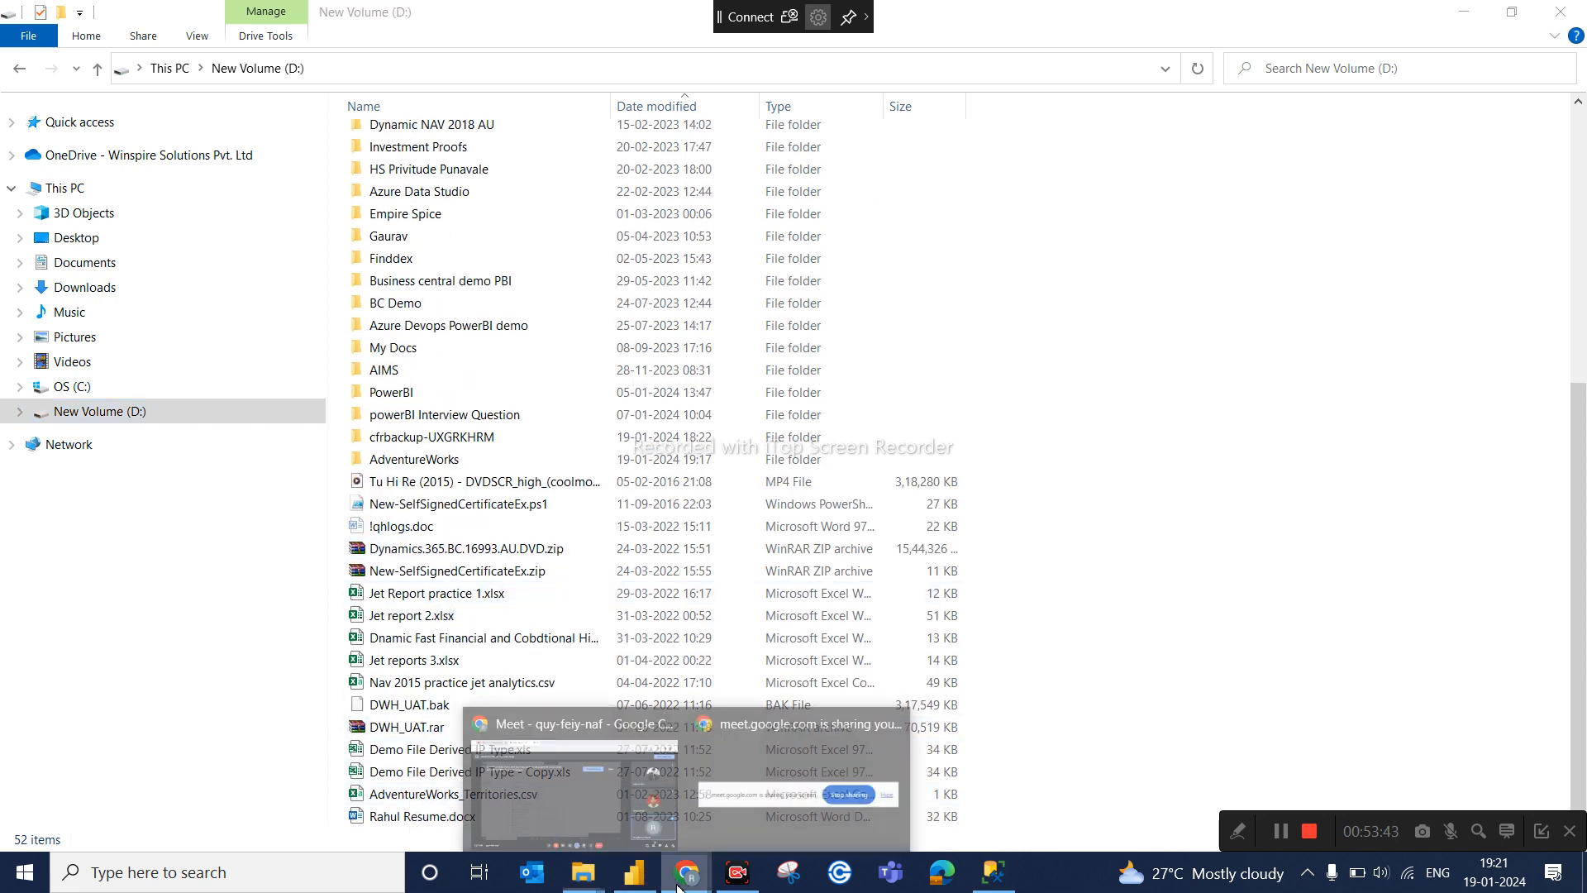
left_click(578, 777)
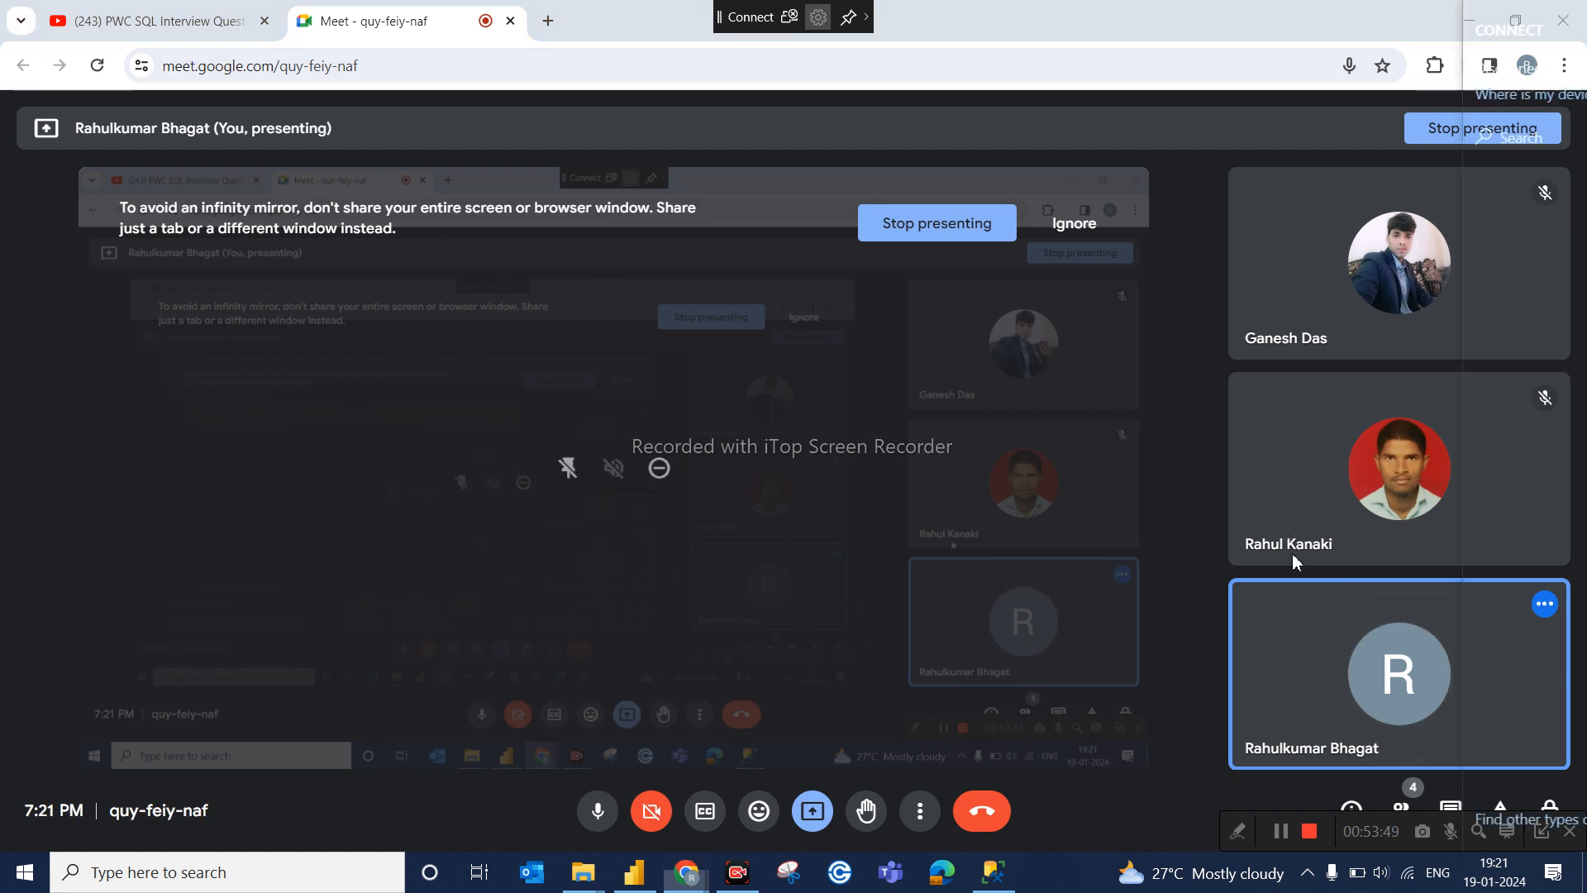
key("super+k")
left_click(1492, 289)
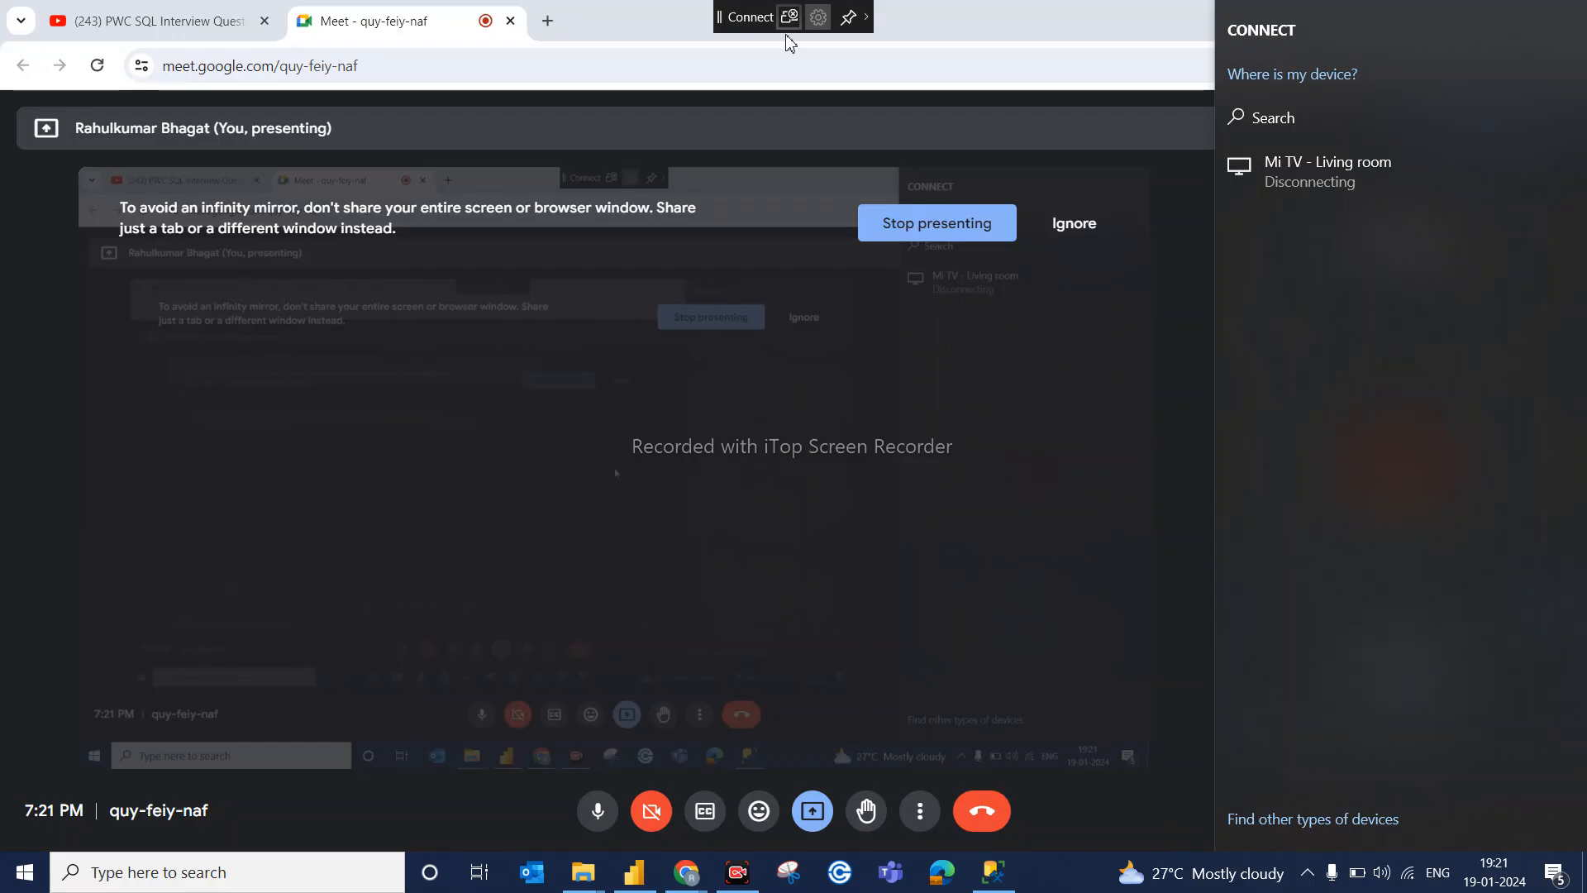
Open WhatsApp Web in a new browser tab through a Google search and open the NMD DA-5 Offline Batch group chat.
left_click(547, 20)
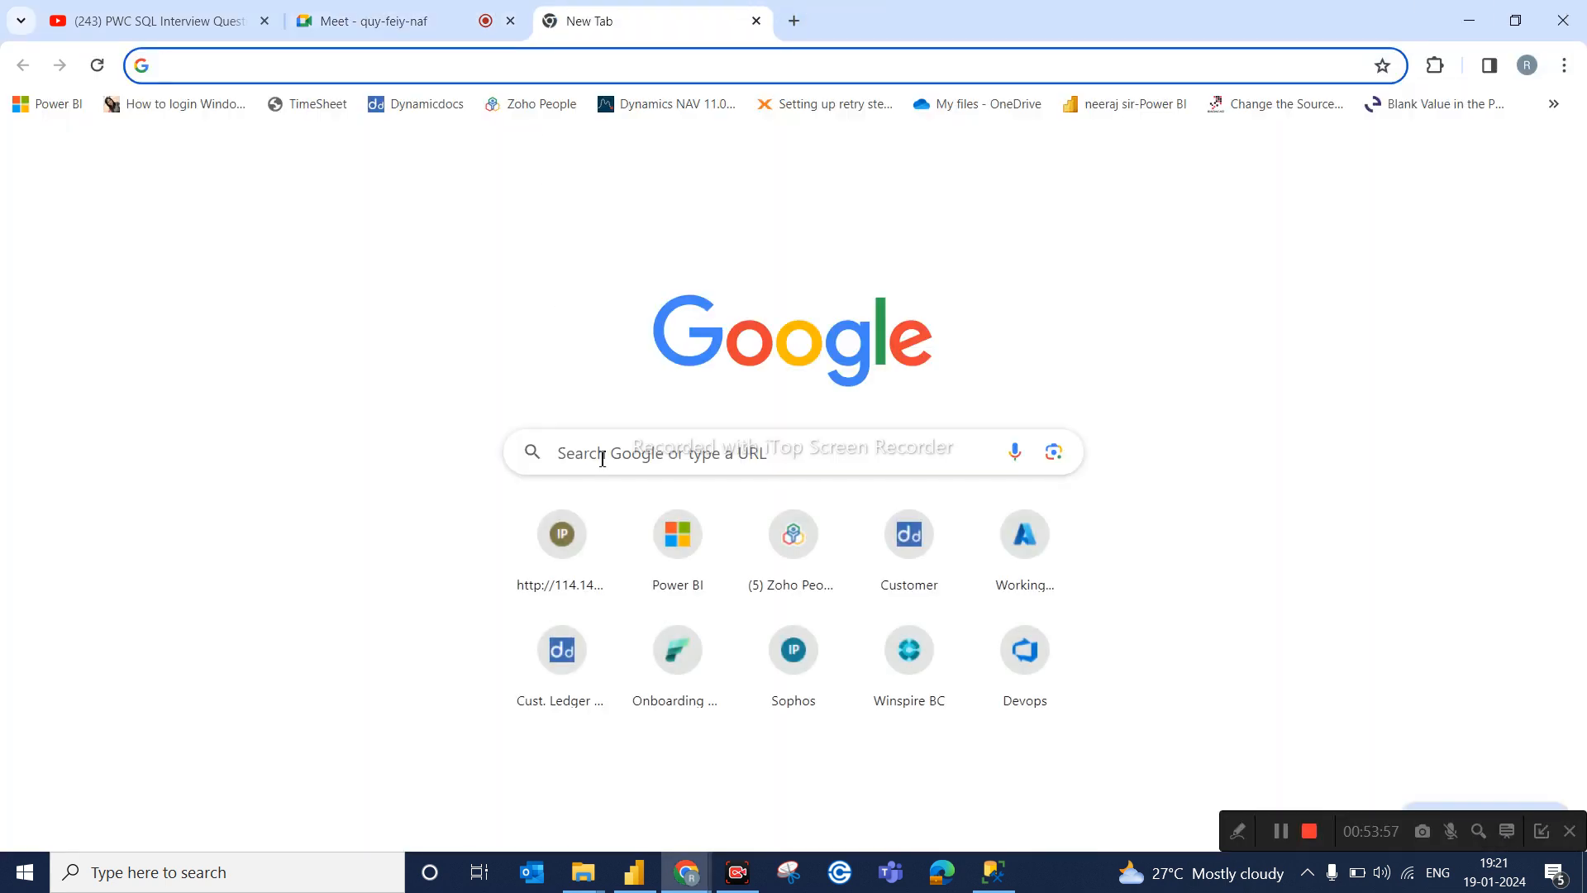
left_click(593, 459)
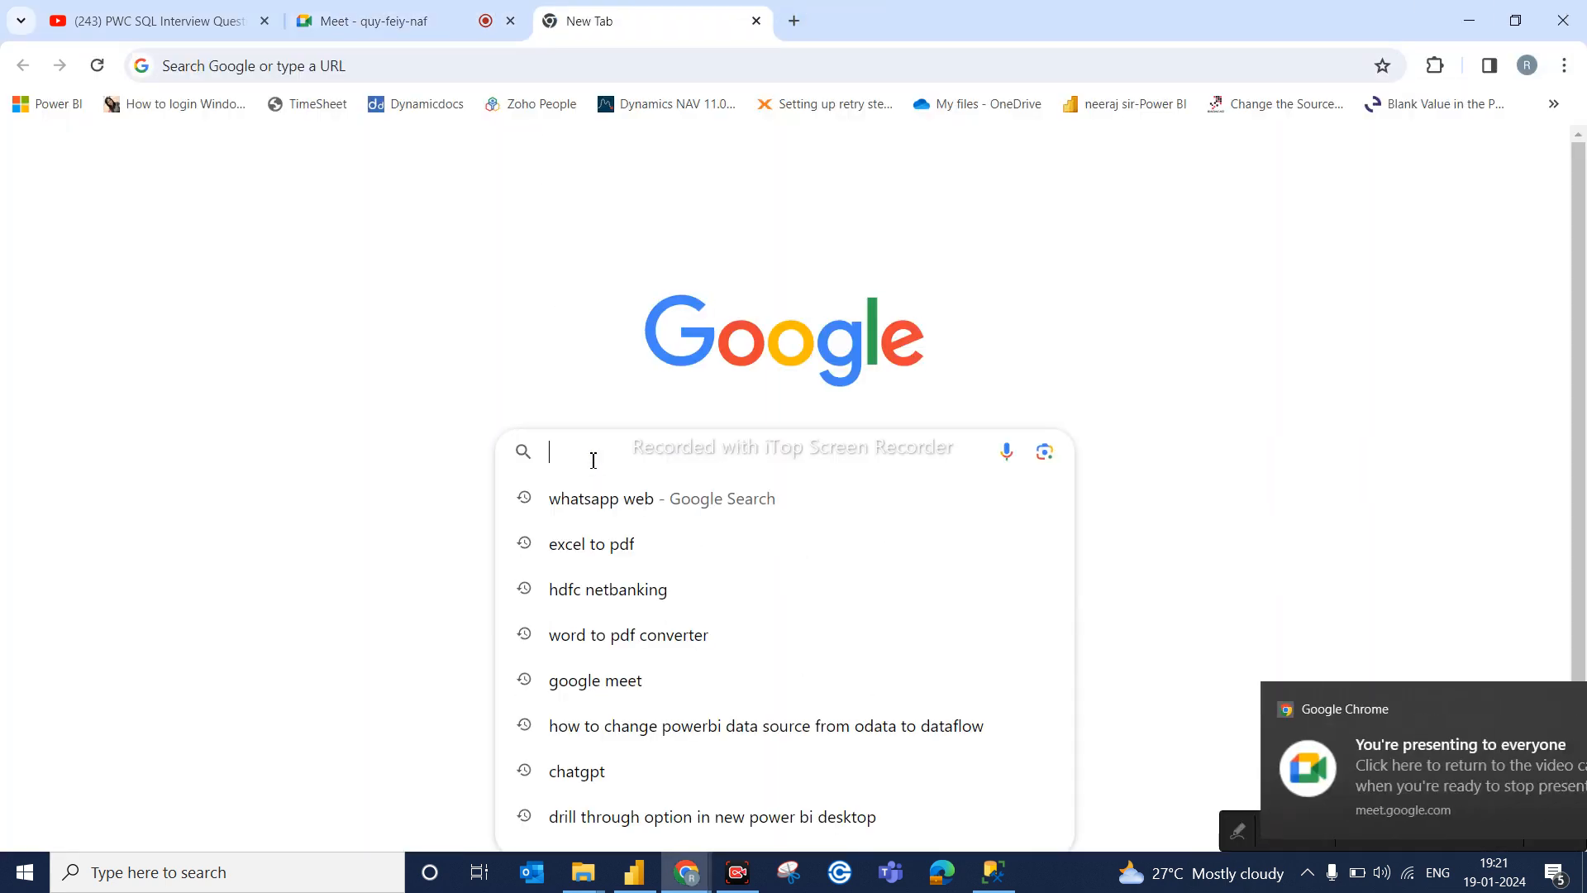
left_click(605, 503)
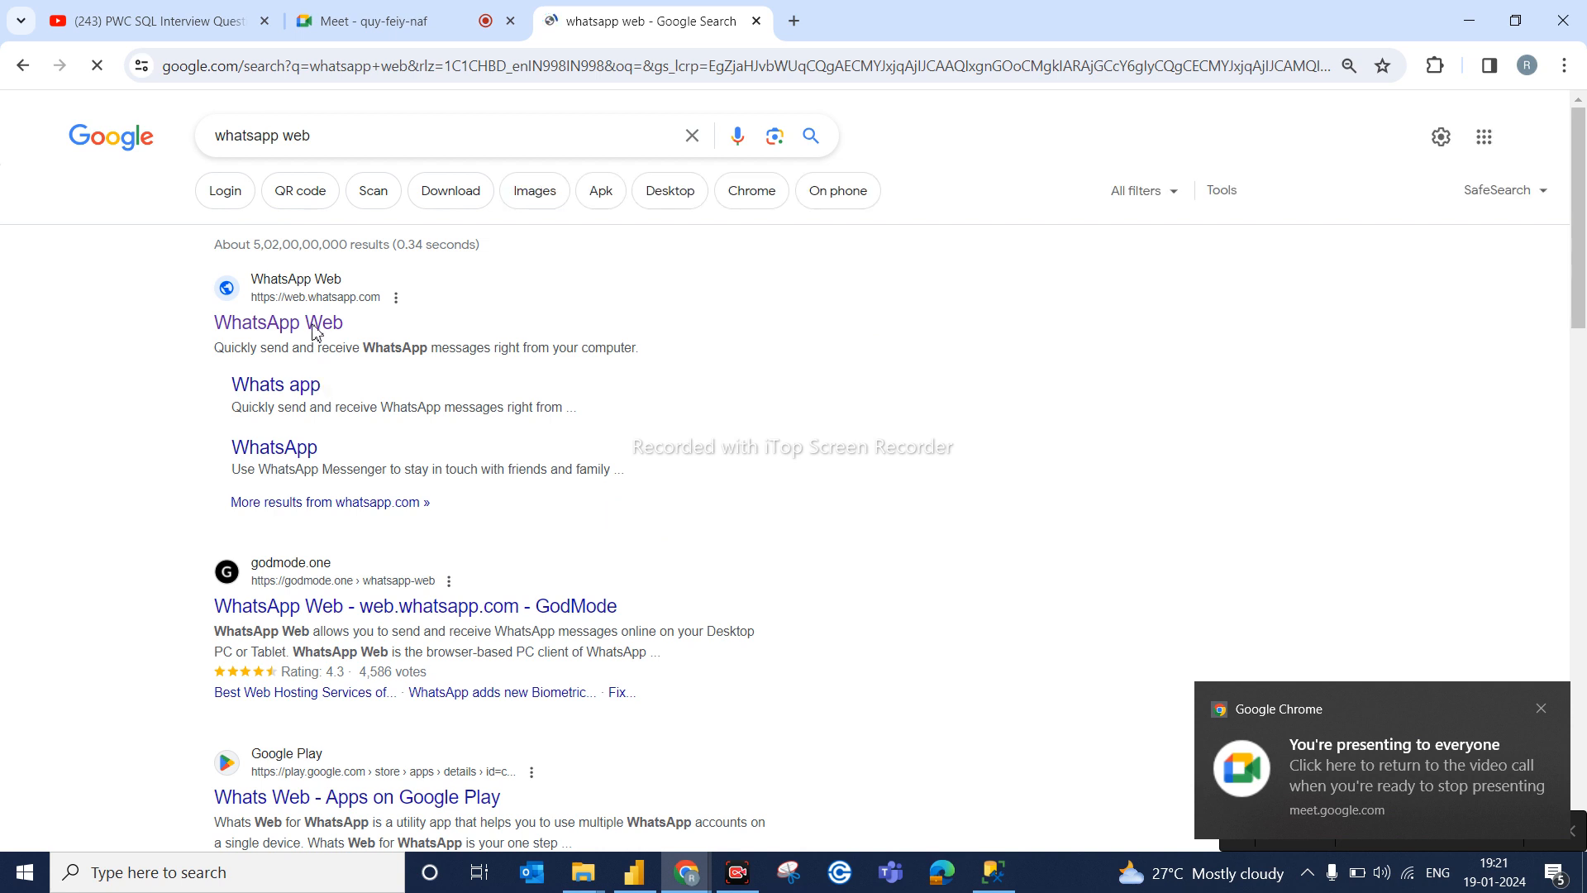
left_click(314, 326)
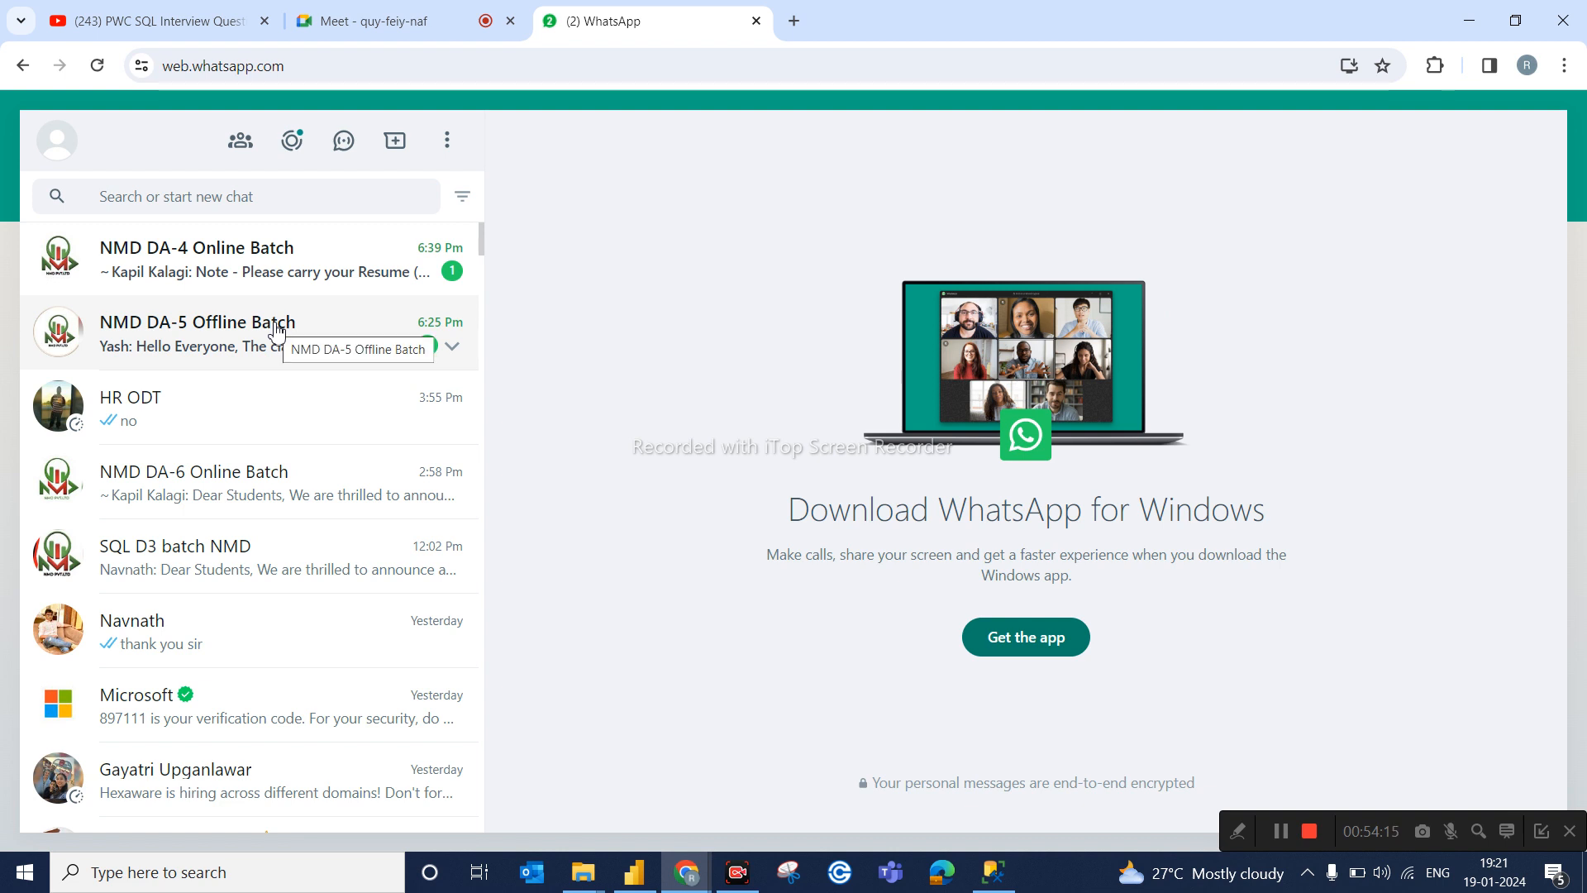
left_click(333, 282)
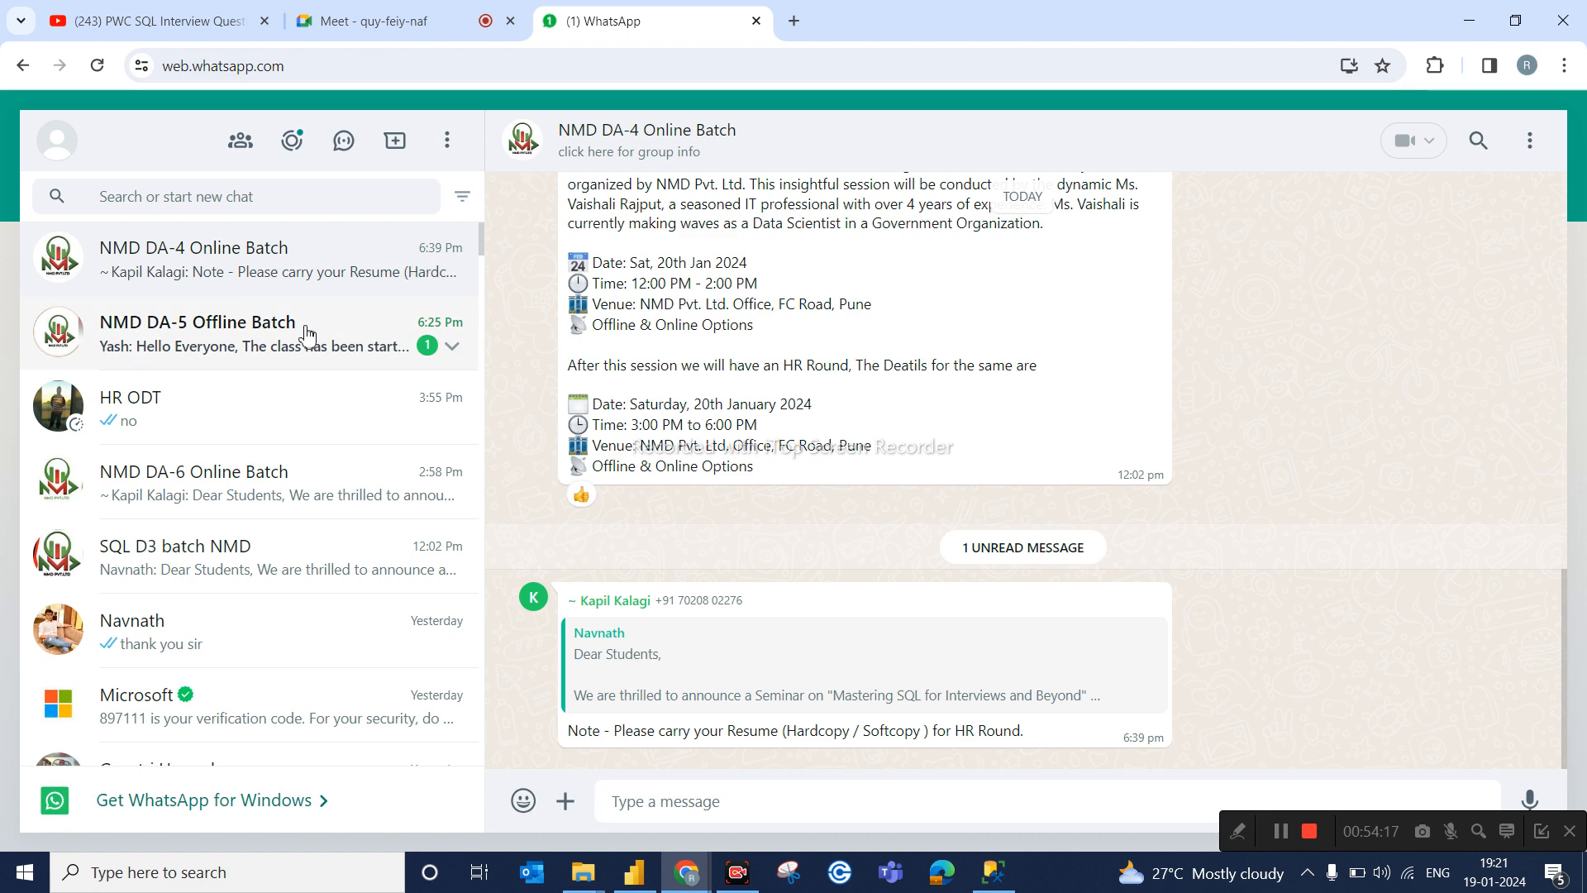
left_click(306, 331)
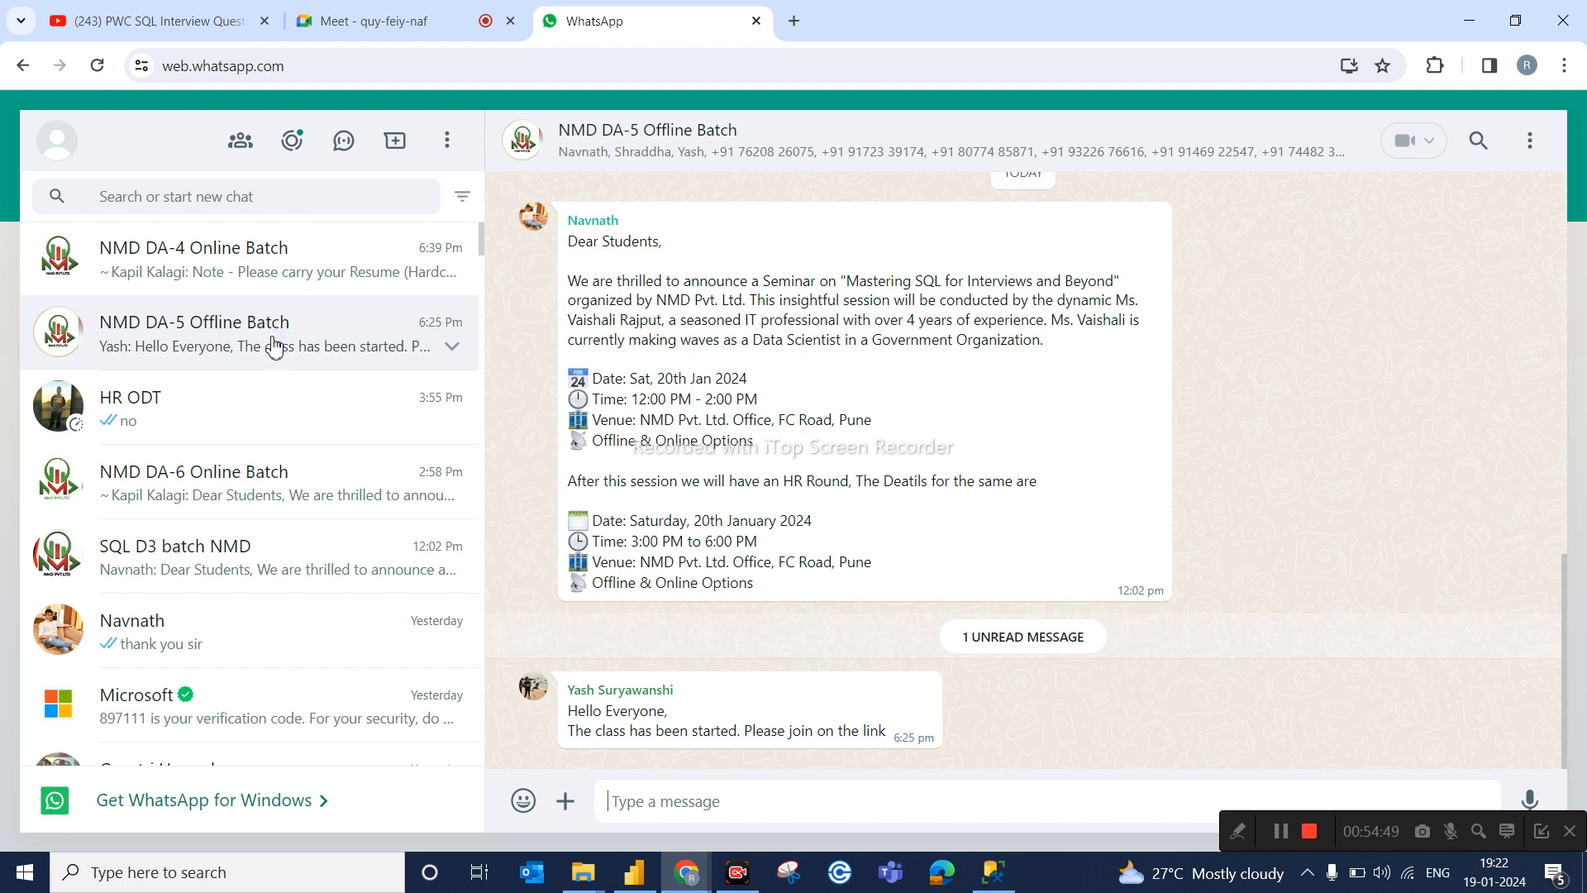
Start attaching a document to the group chat and browse to drive D in the file picker.
left_click(566, 801)
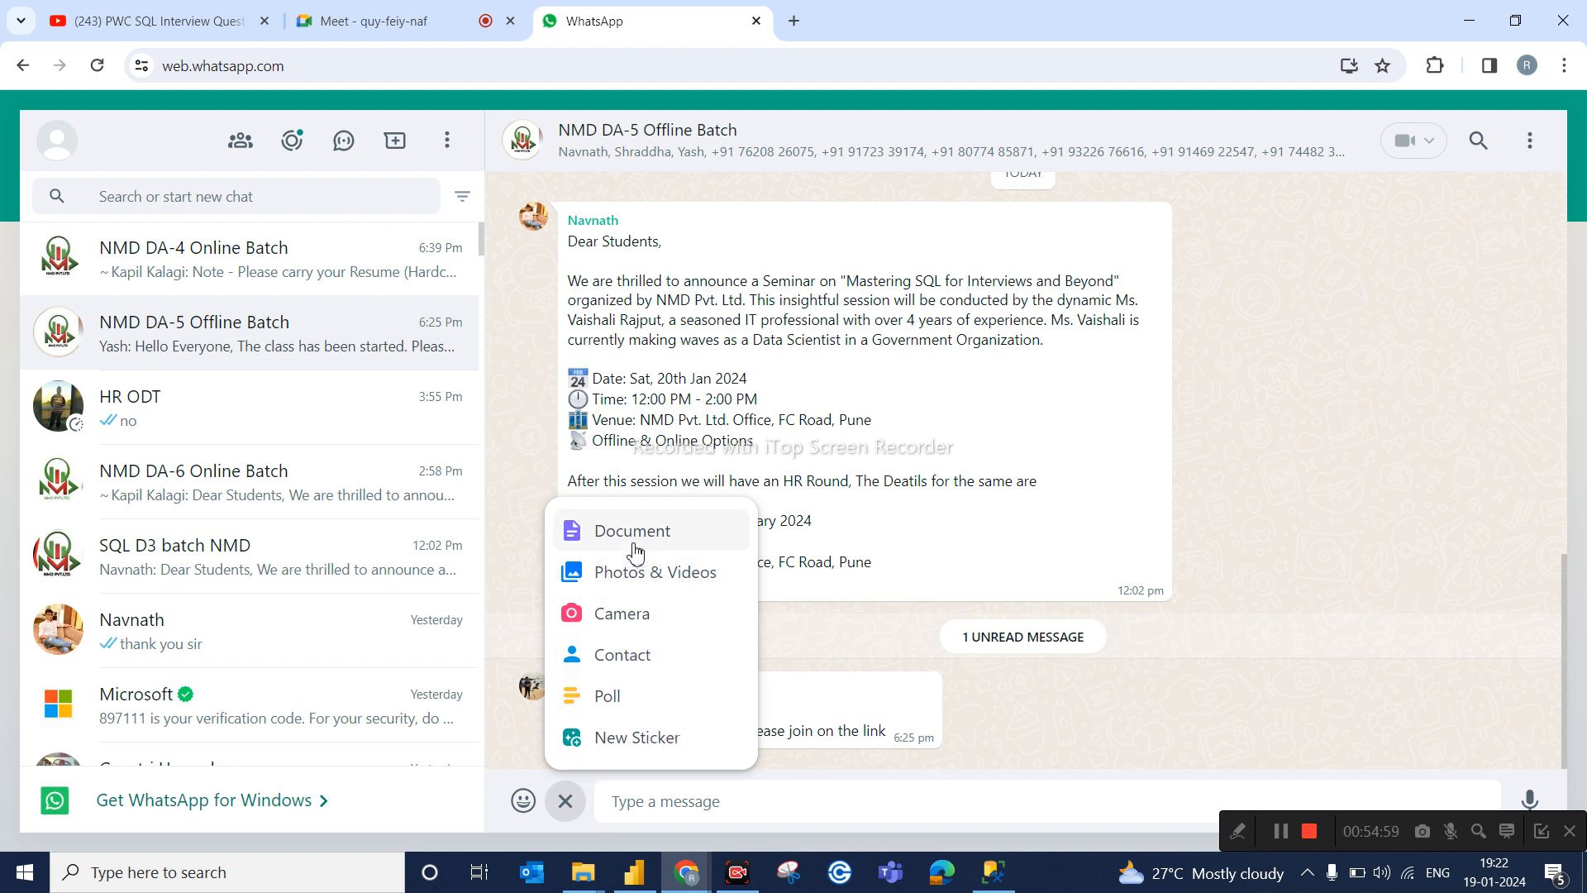
left_click(634, 549)
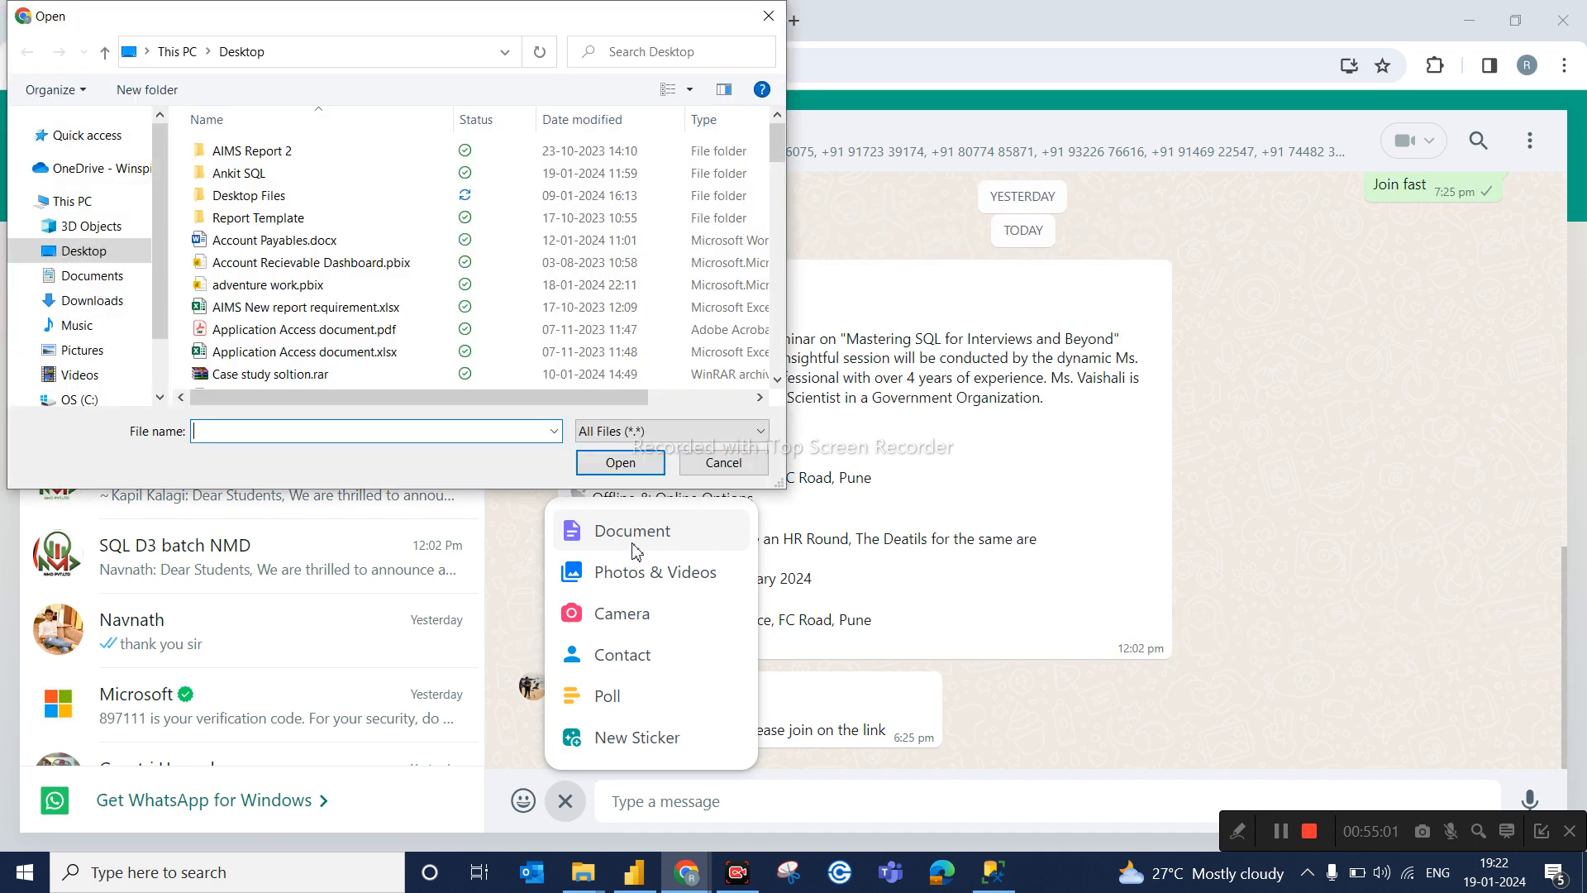
left_click(114, 303)
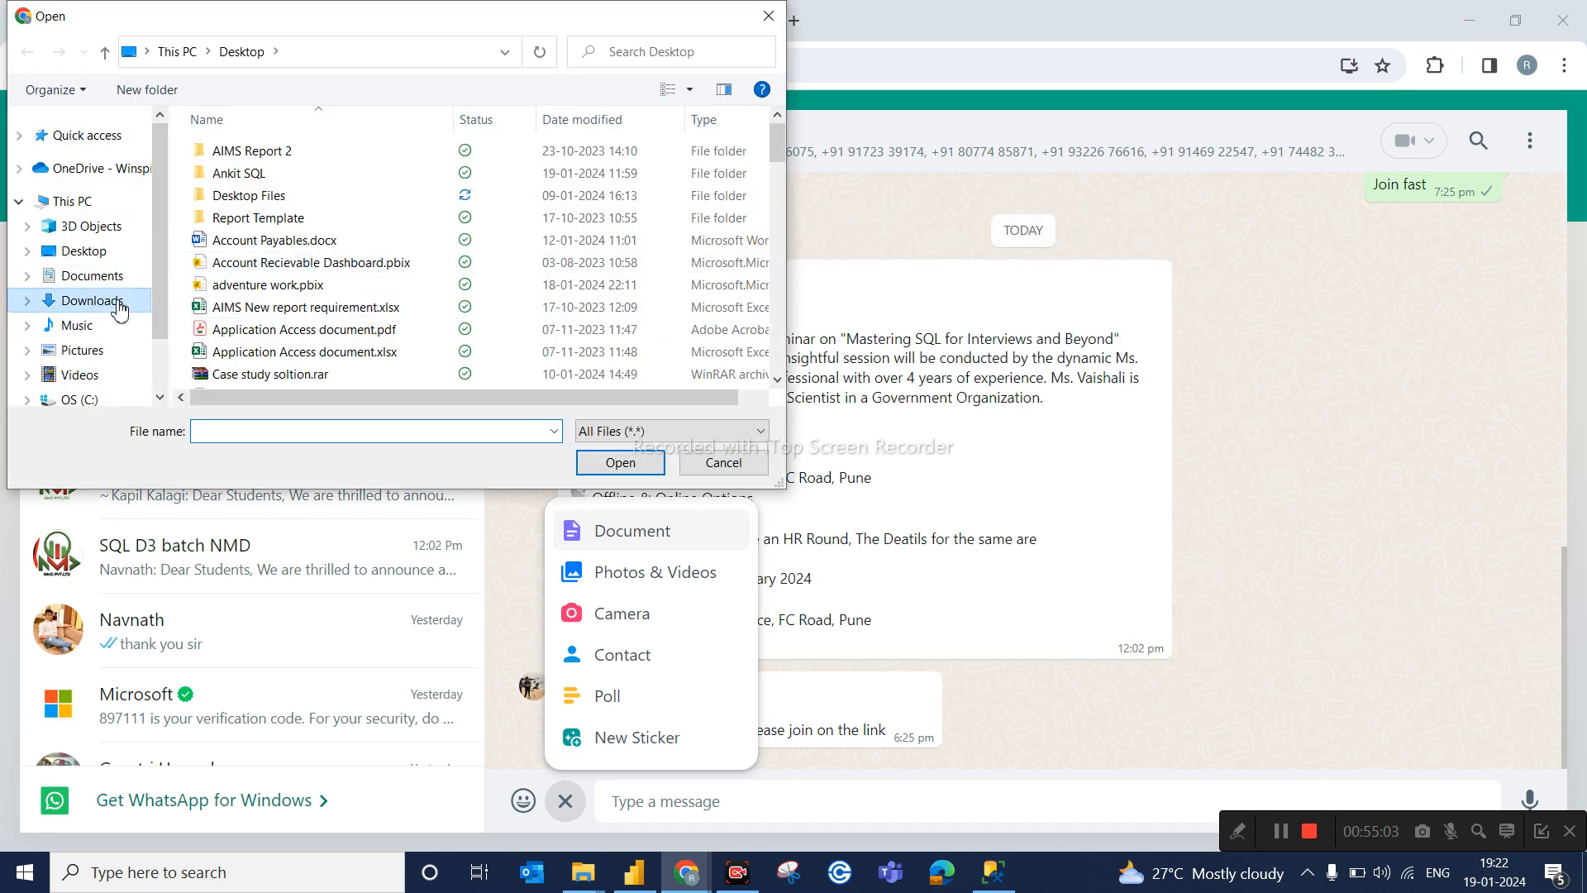
scroll(357, 318, "down", 1)
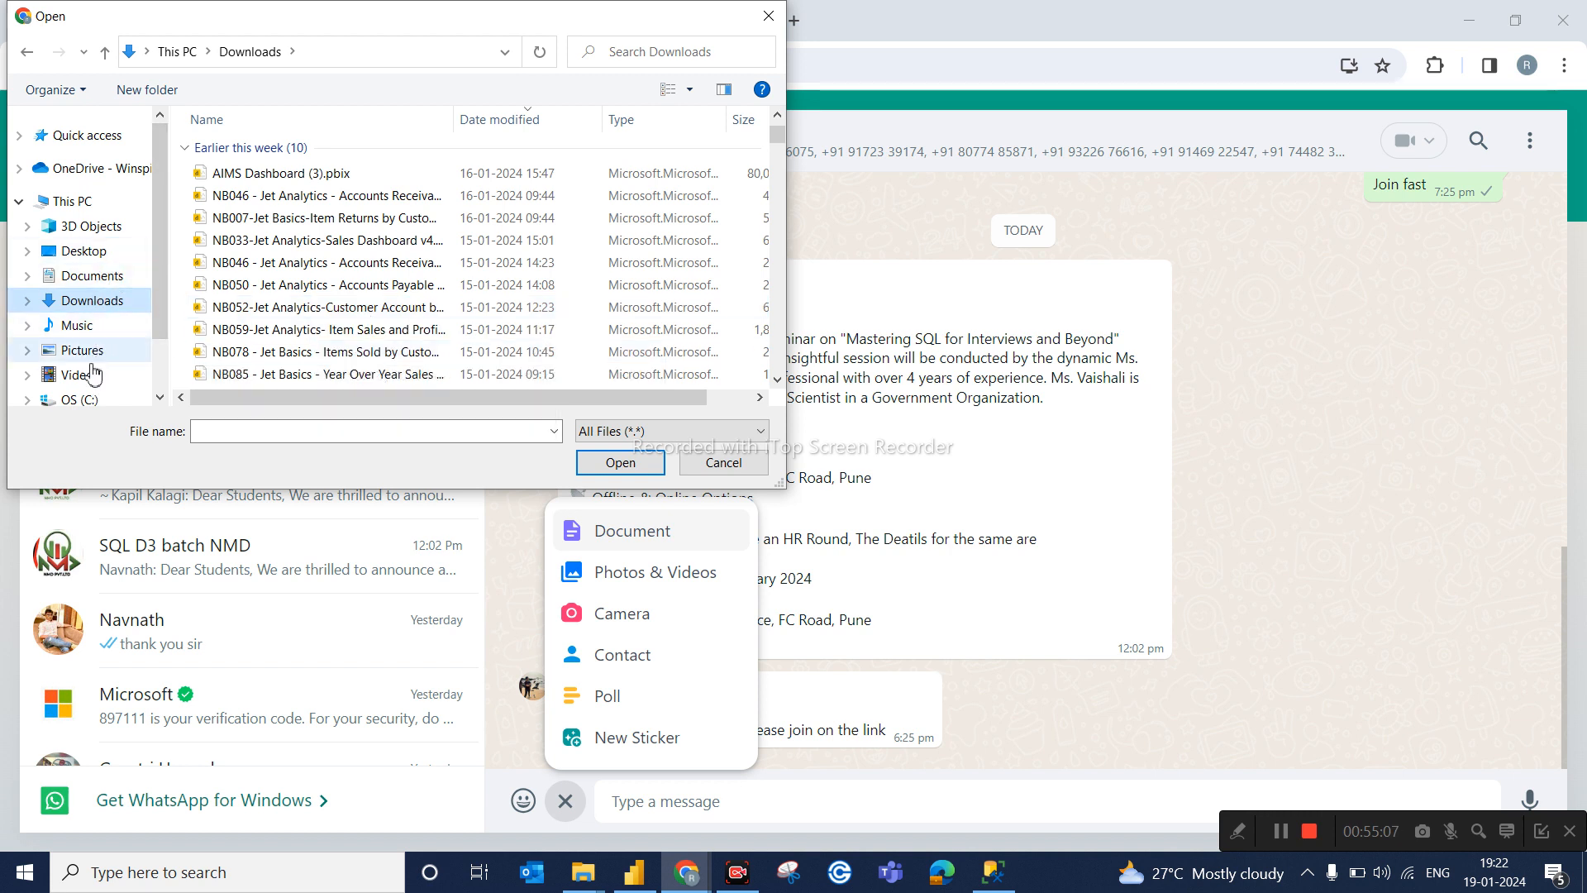
left_click(158, 399)
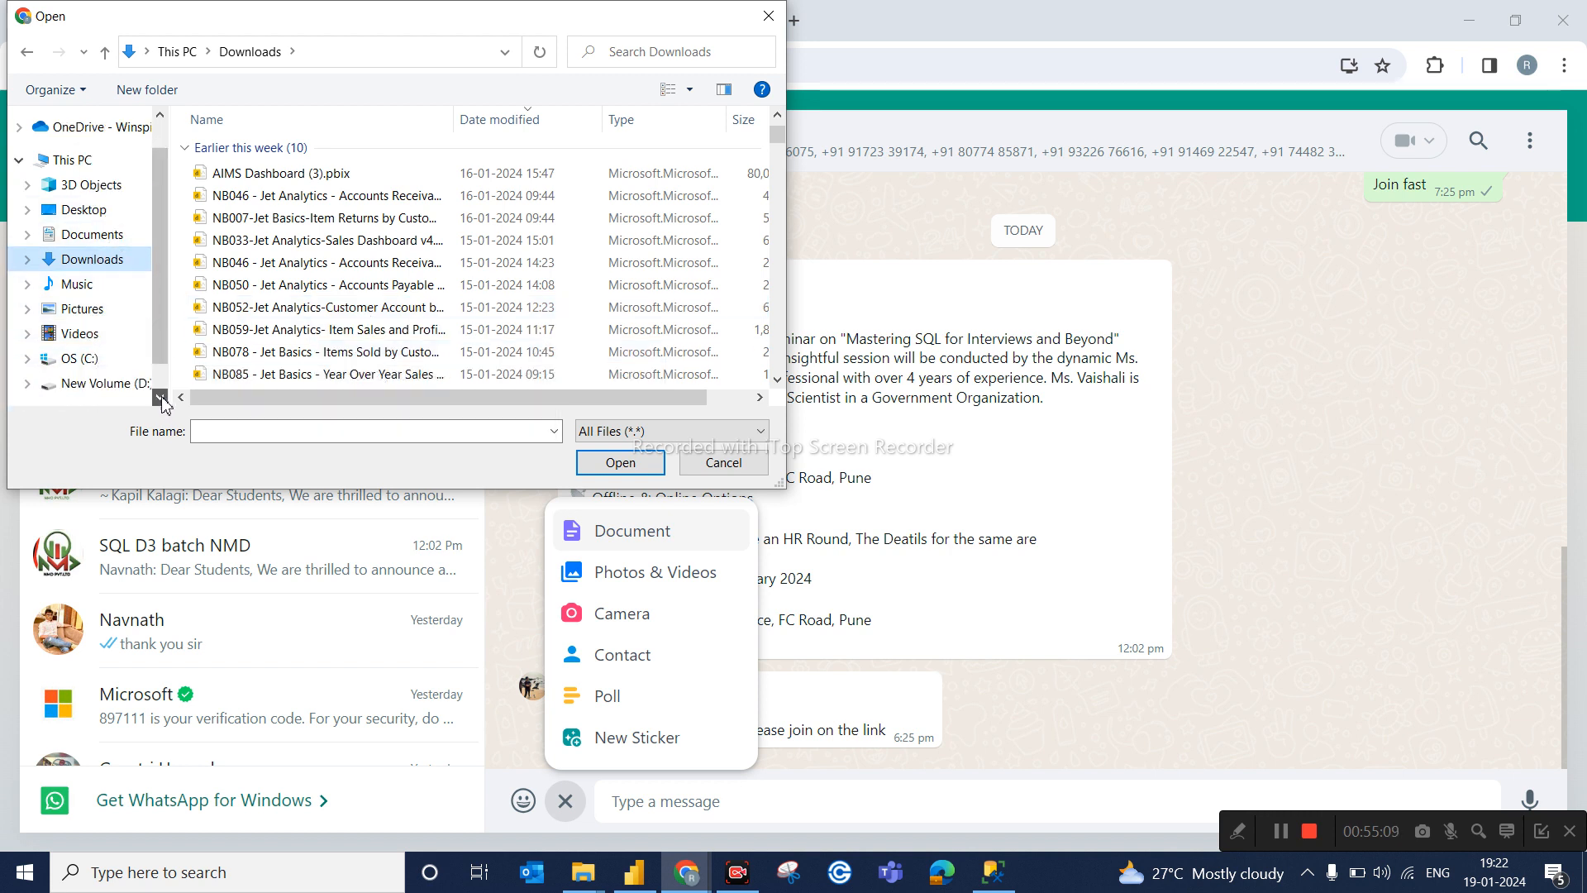
left_click(158, 399)
left_click(134, 360)
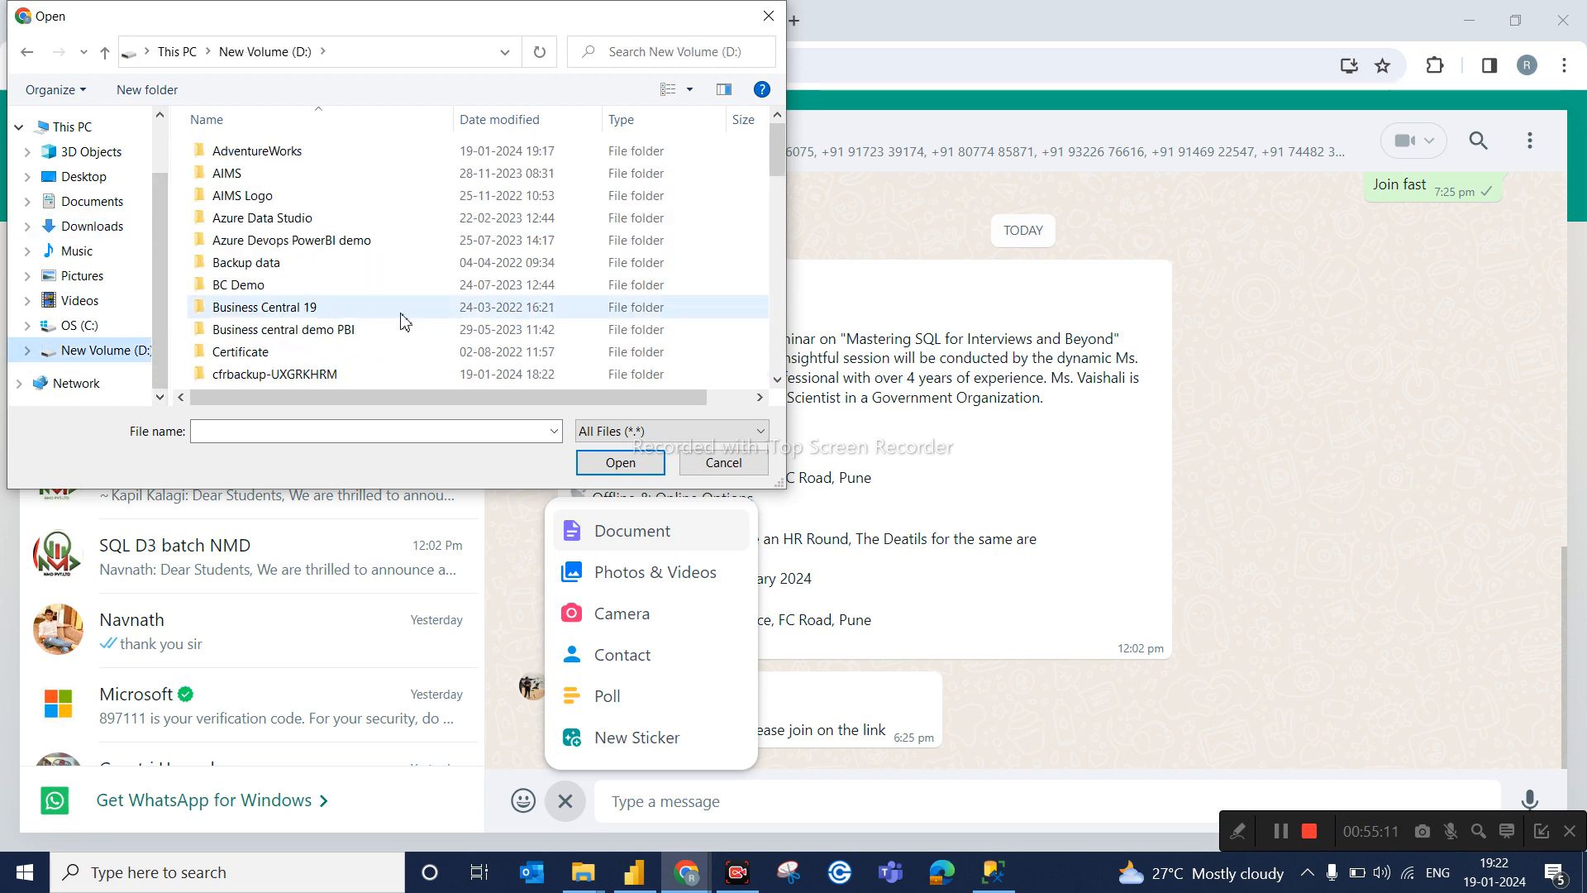
scroll(404, 320, "down", 6)
scroll(404, 321, "down", 2)
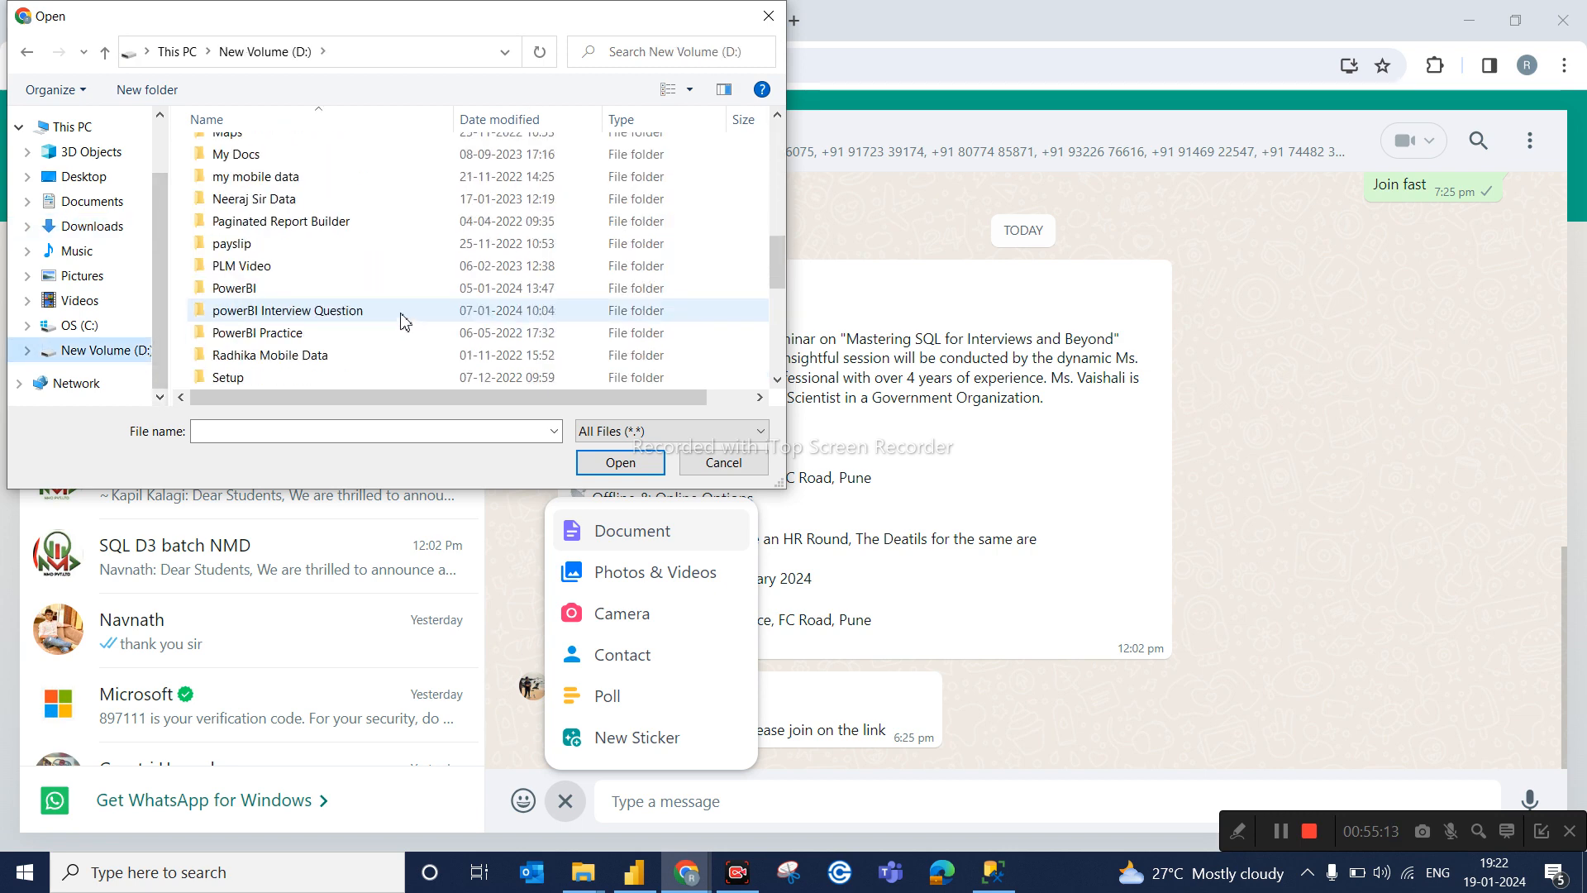
Attach Dummy 2.pbix from the PowerBI\PowerBI Course folder to the group chat.
double_click(239, 288)
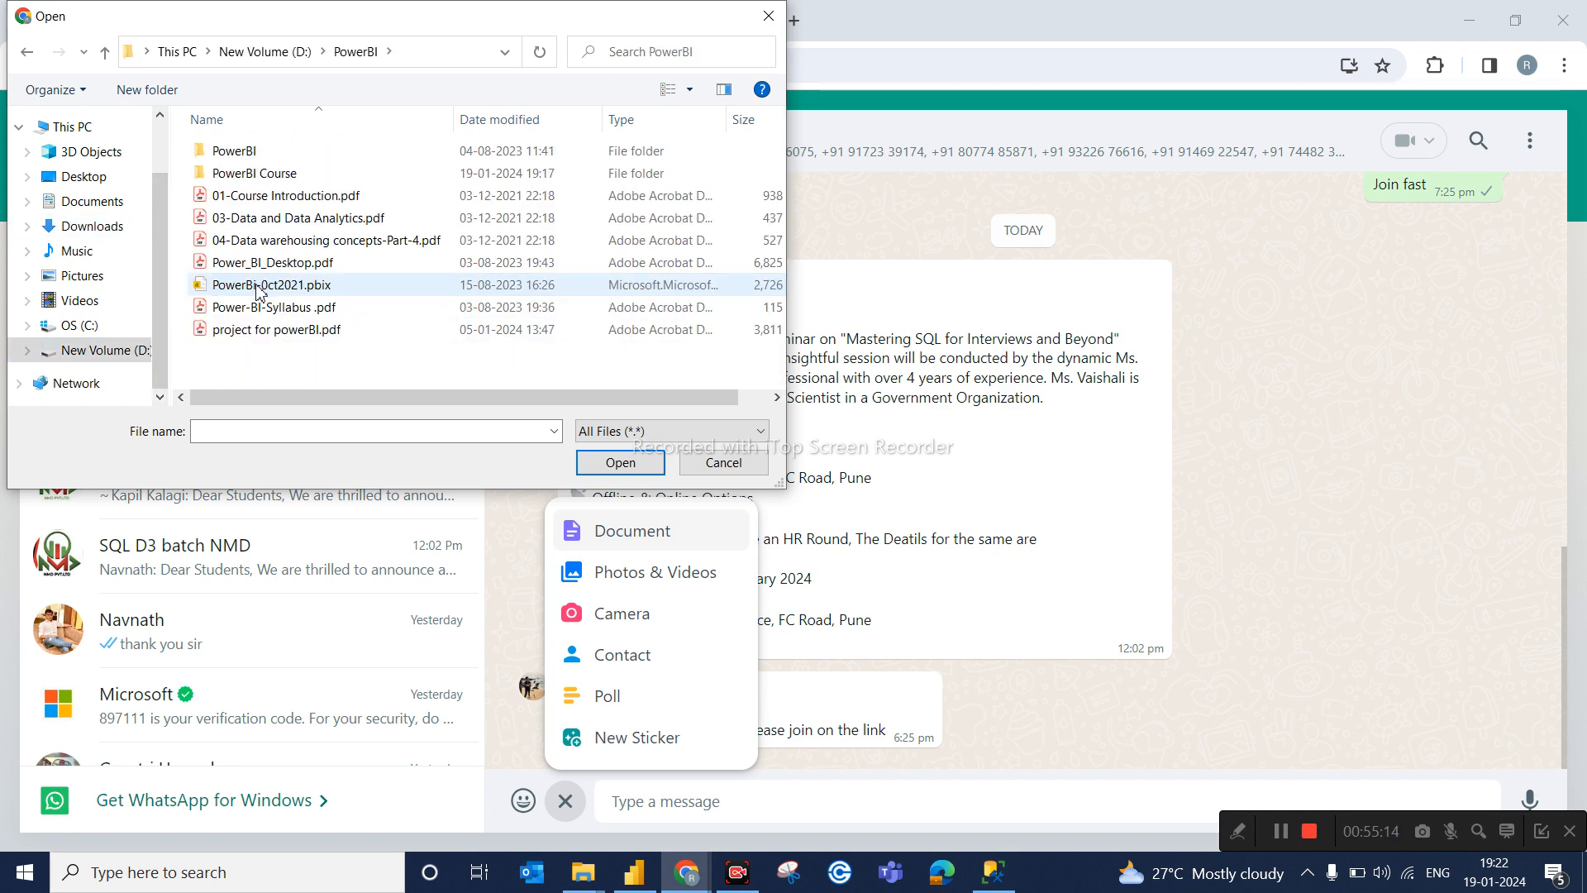
double_click(309, 173)
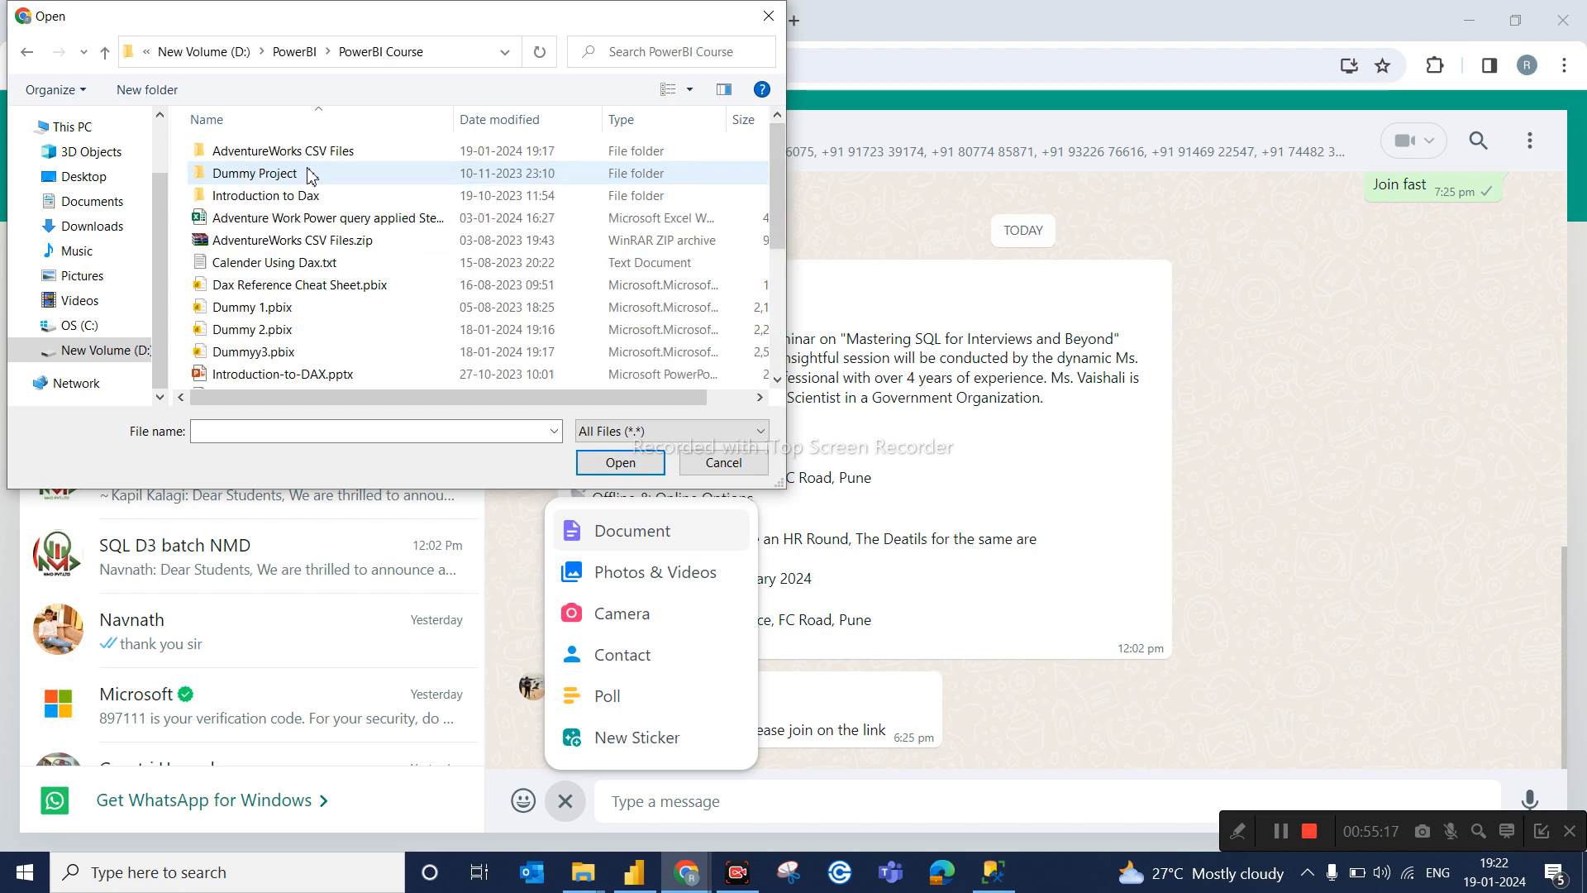
scroll(343, 246, "down", 1)
left_click(283, 269)
left_click(616, 465)
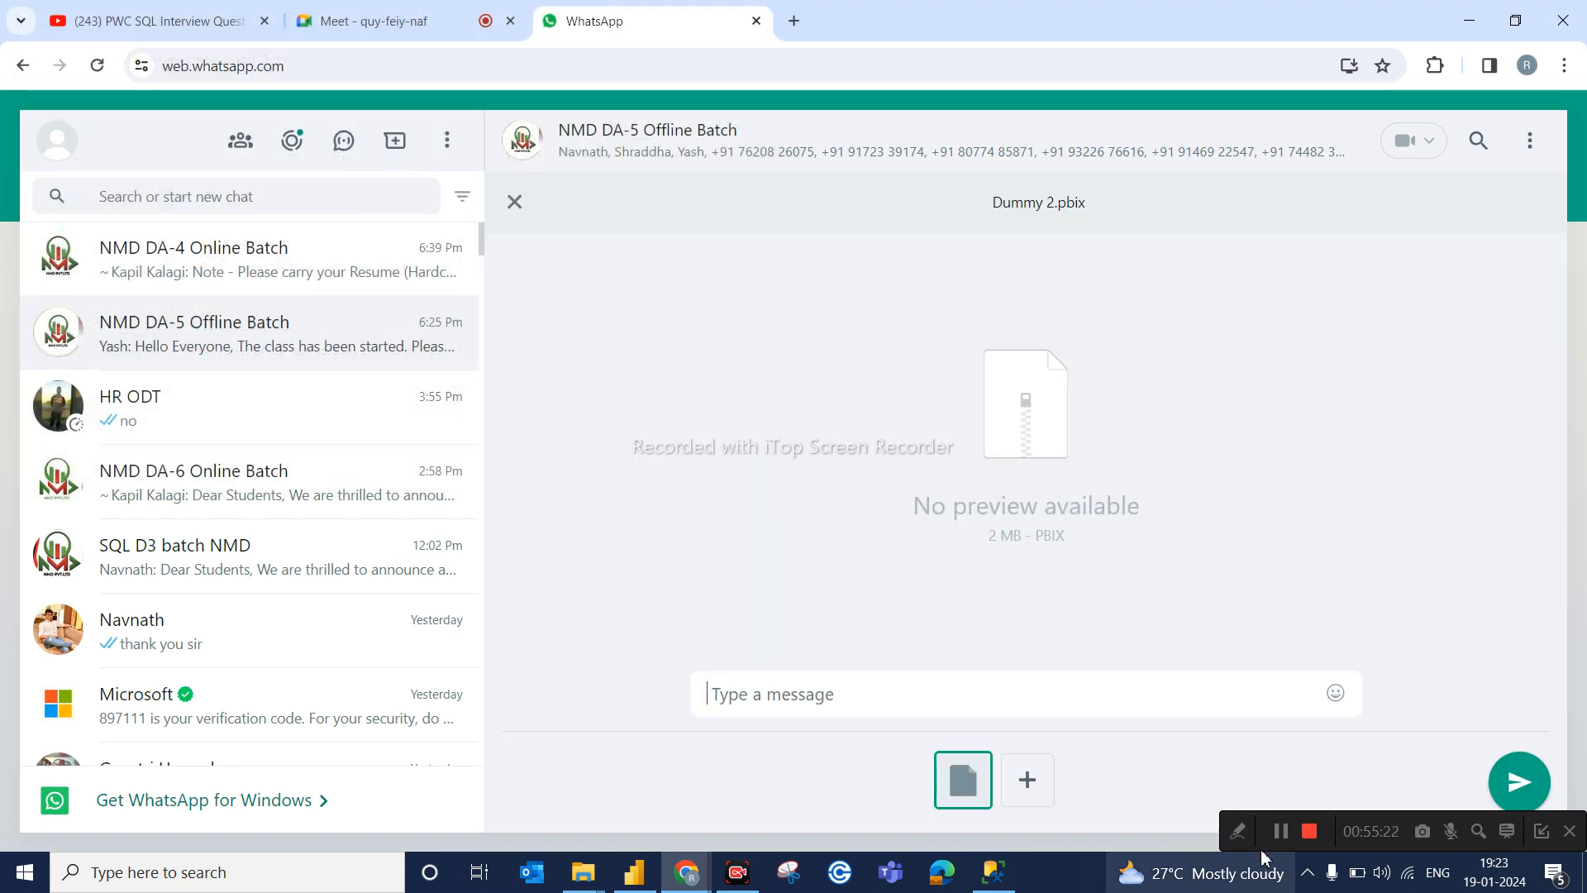
Send the attached Dummy 2.pbix file to the group and stop sharing the screen in Google Meet.
left_click(1513, 782)
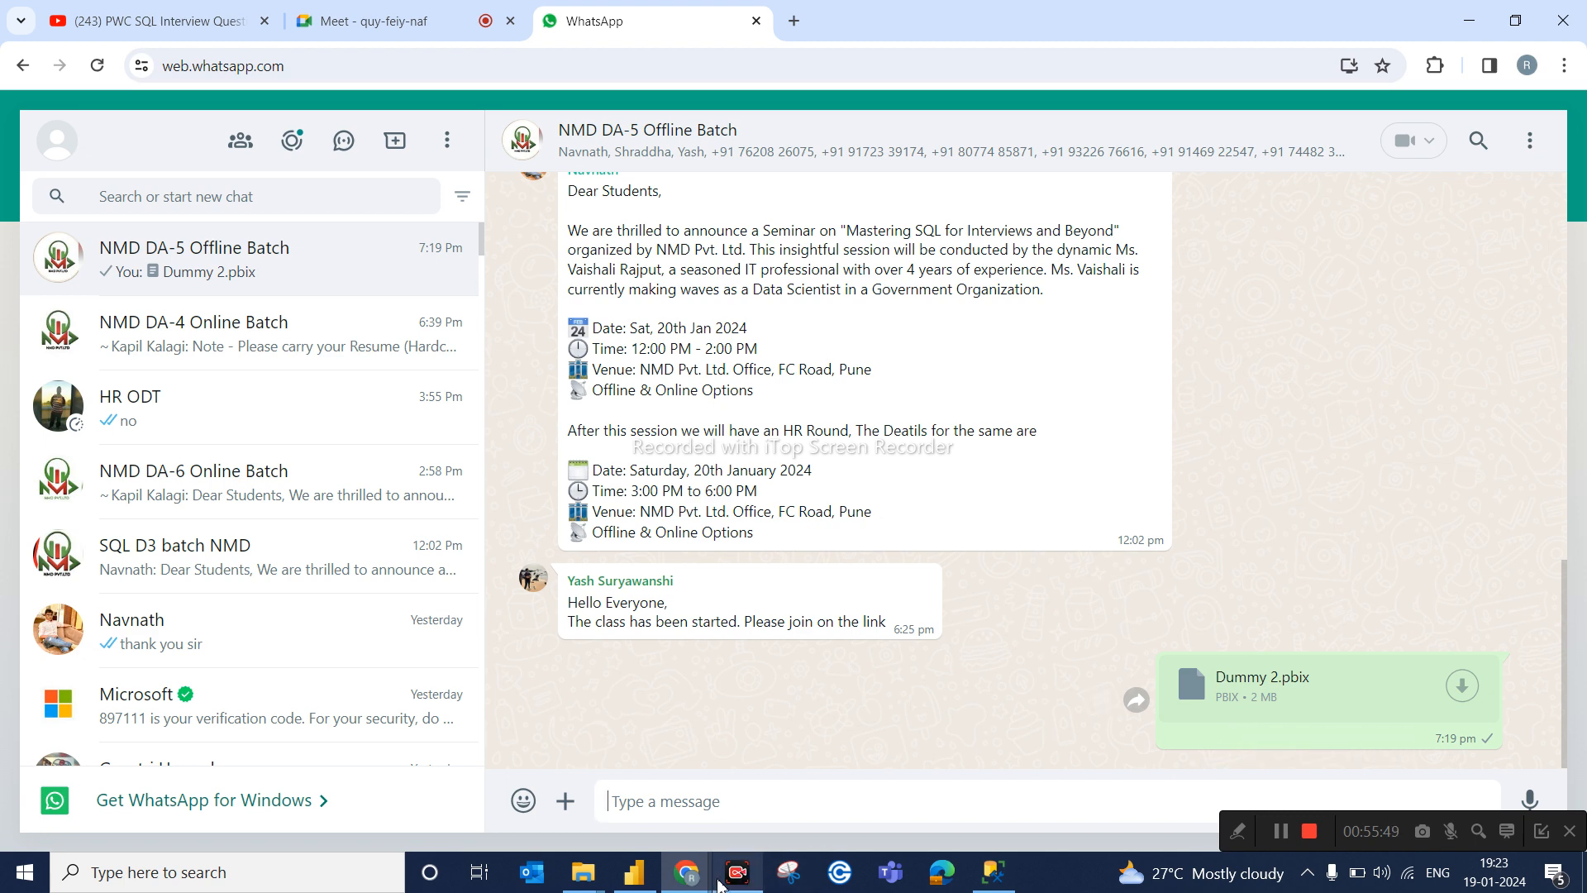
mouse_move(691, 879)
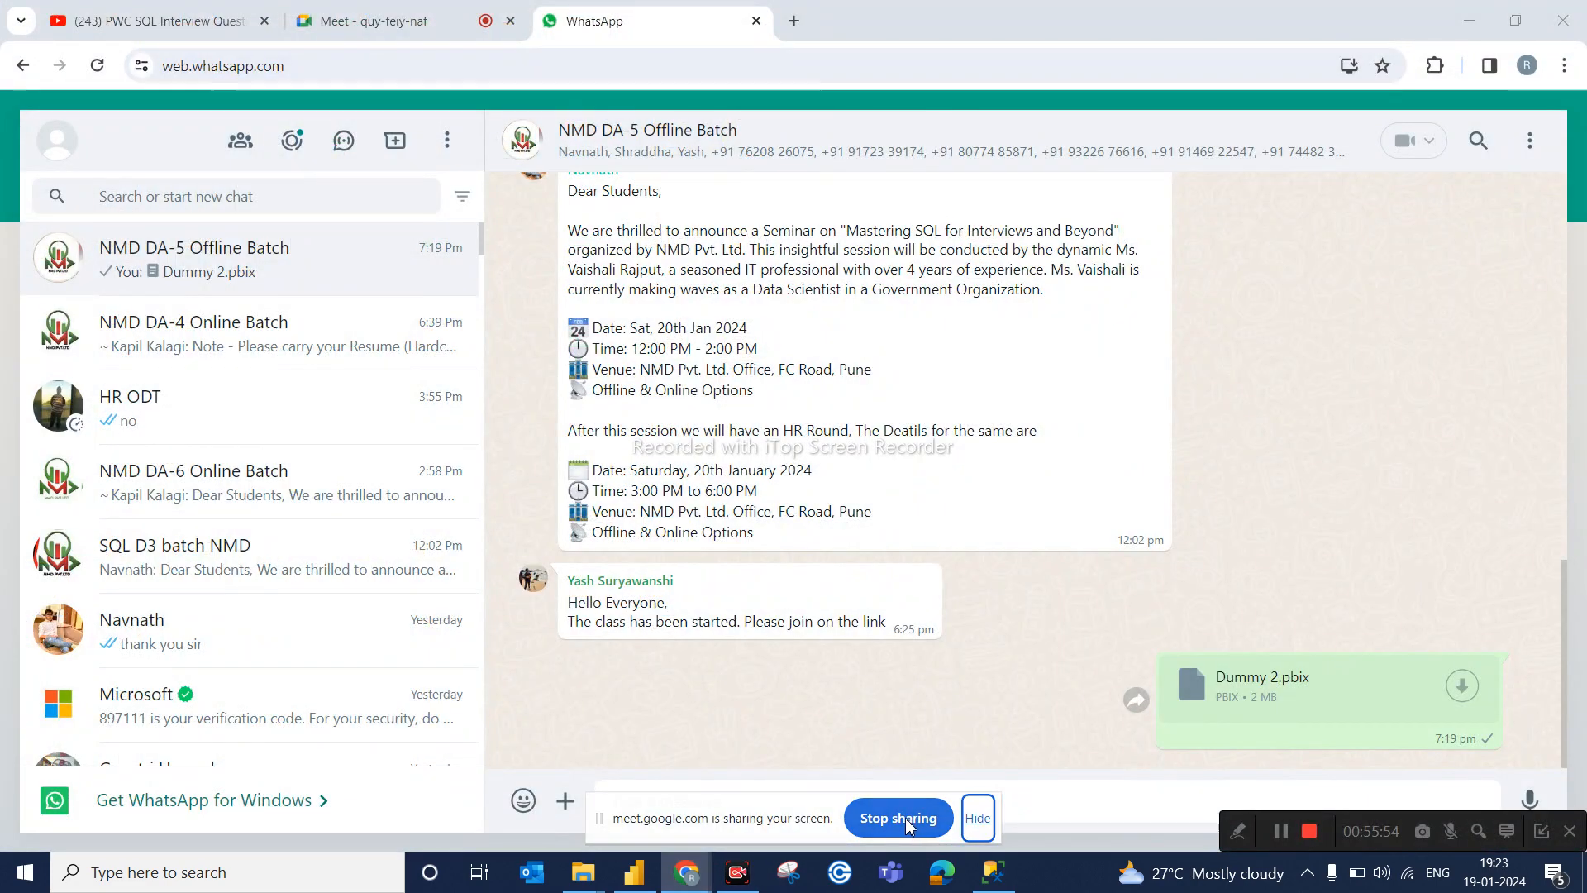
left_click(901, 818)
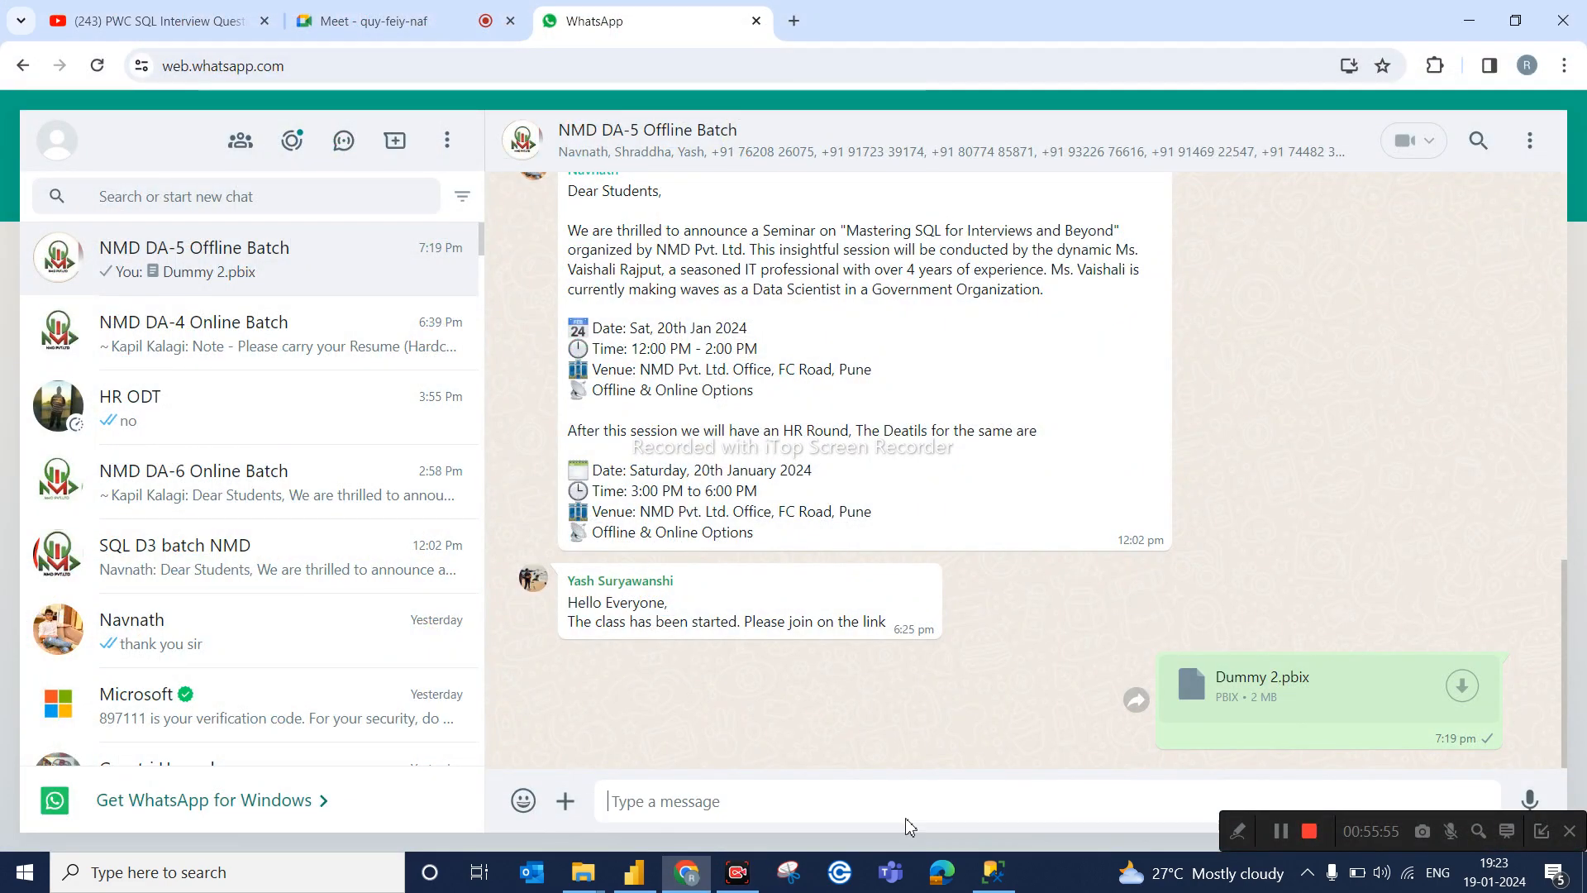